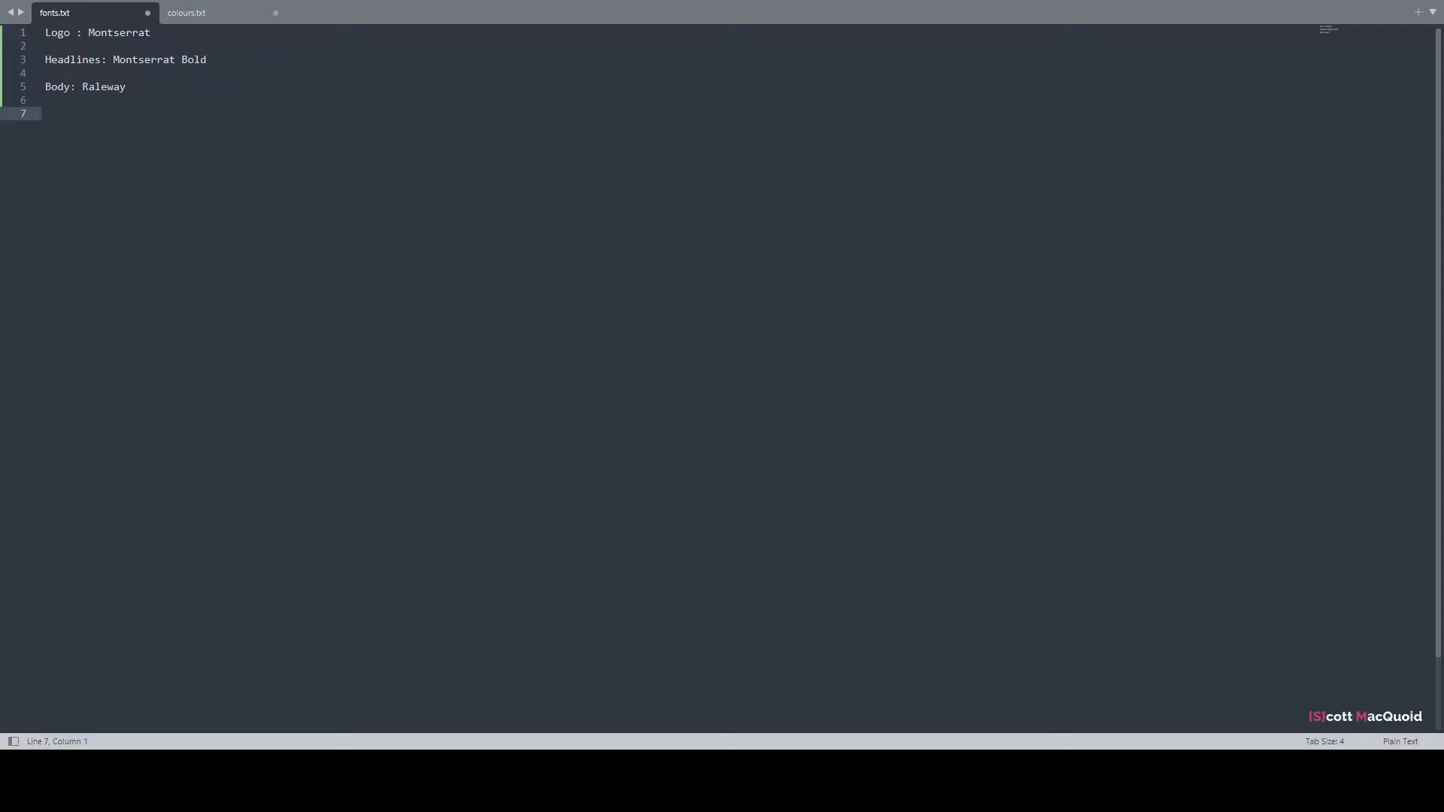
Review the Logo, Headlines and Body font notes, then view the colour hex codes in colours.txt.
left_click(66, 41)
left_click(50, 36)
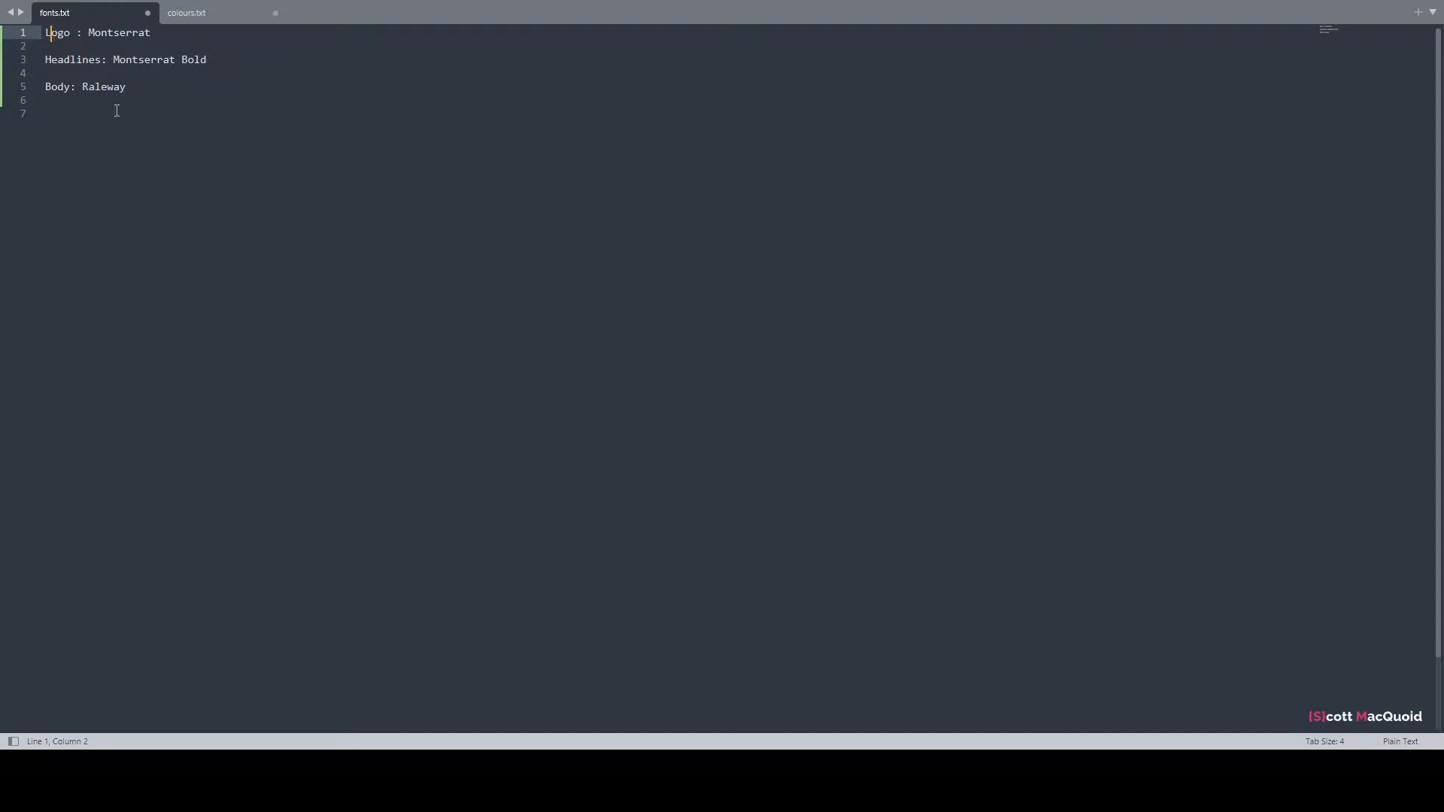
left_click(58, 59)
left_click(64, 88)
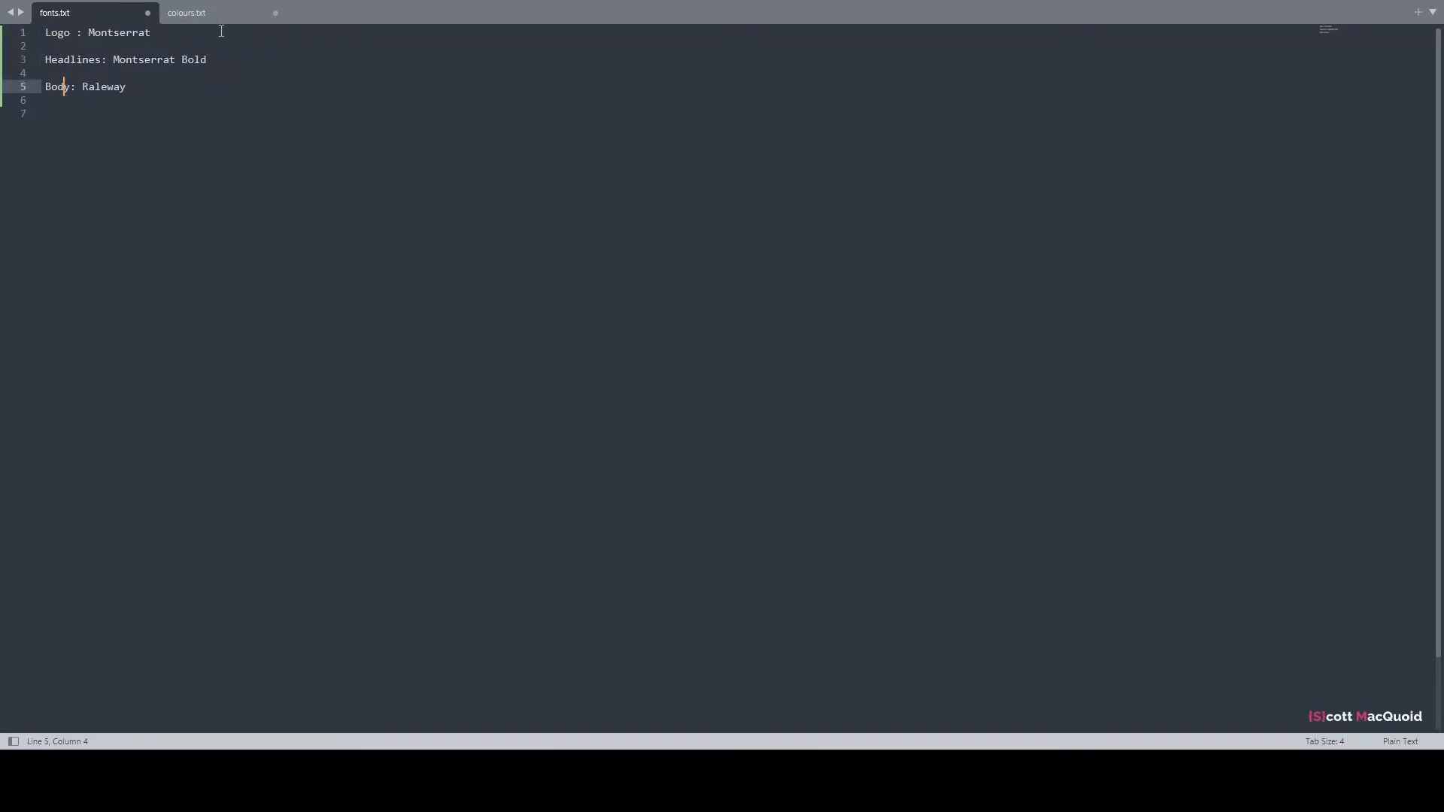
left_click(215, 19)
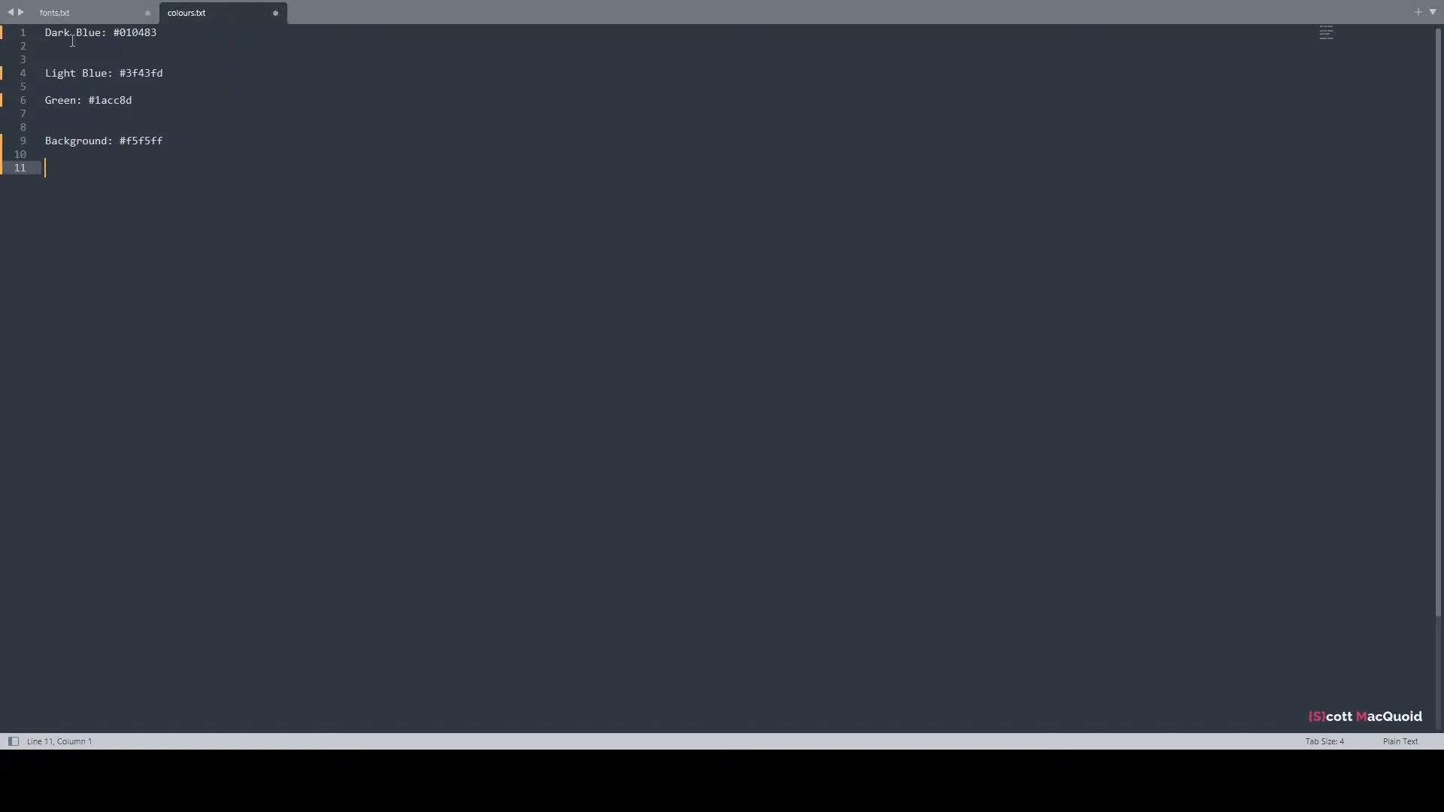
left_click_drag(70, 140, 75, 141)
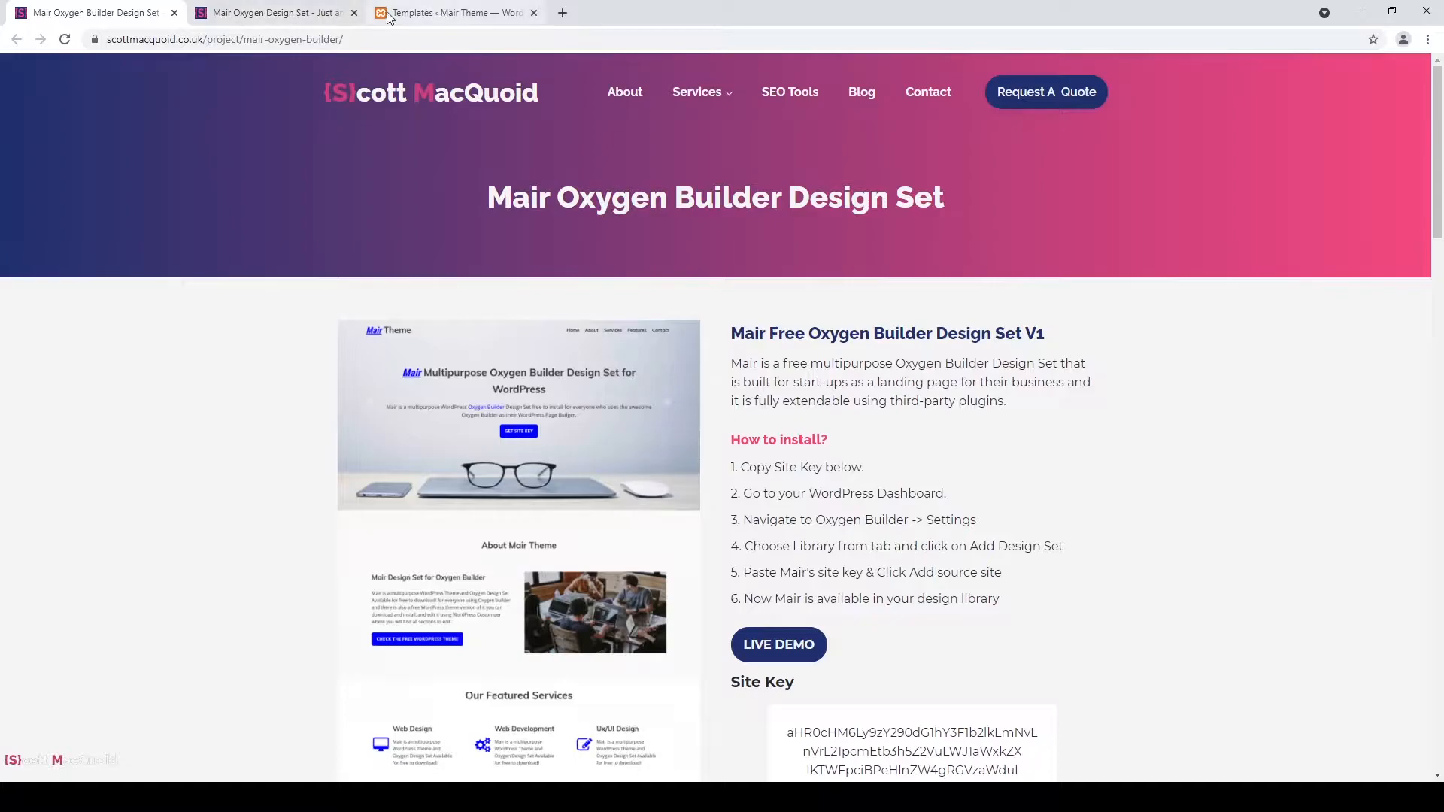
From Oxygen Templates, add a new template titled 'Main Header & Footer' and publish it.
left_click(341, 12)
left_click(418, 19)
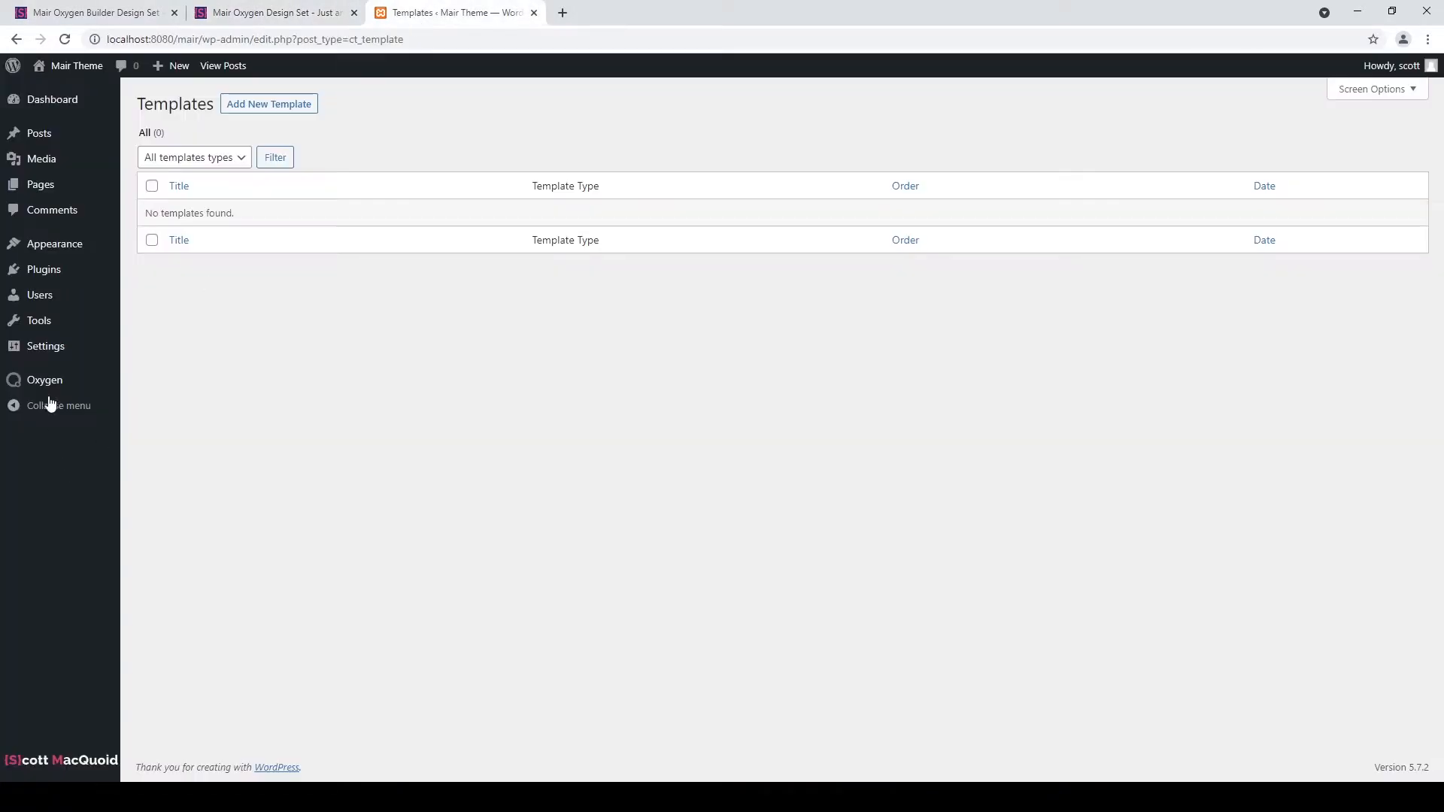
left_click(307, 107)
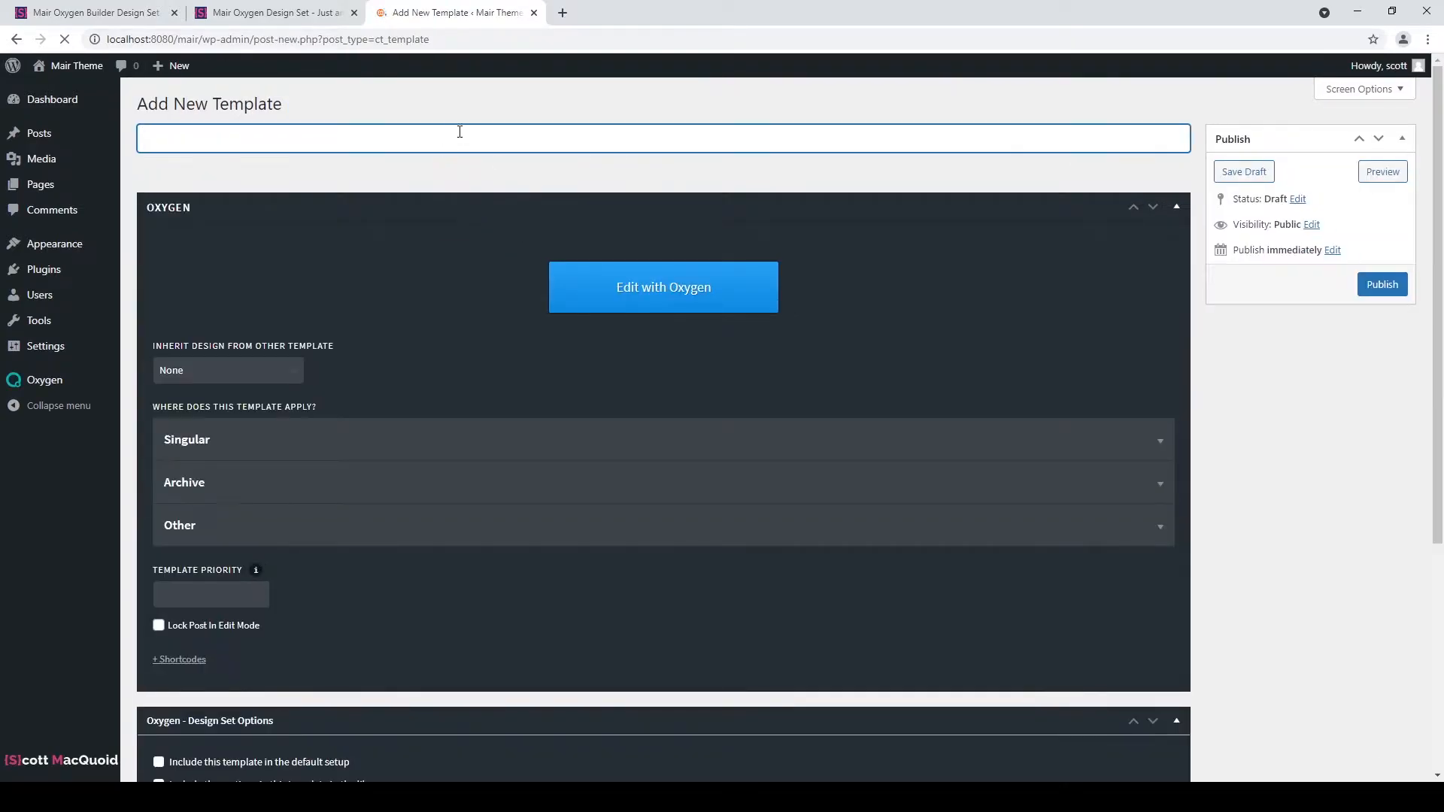
type("Main")
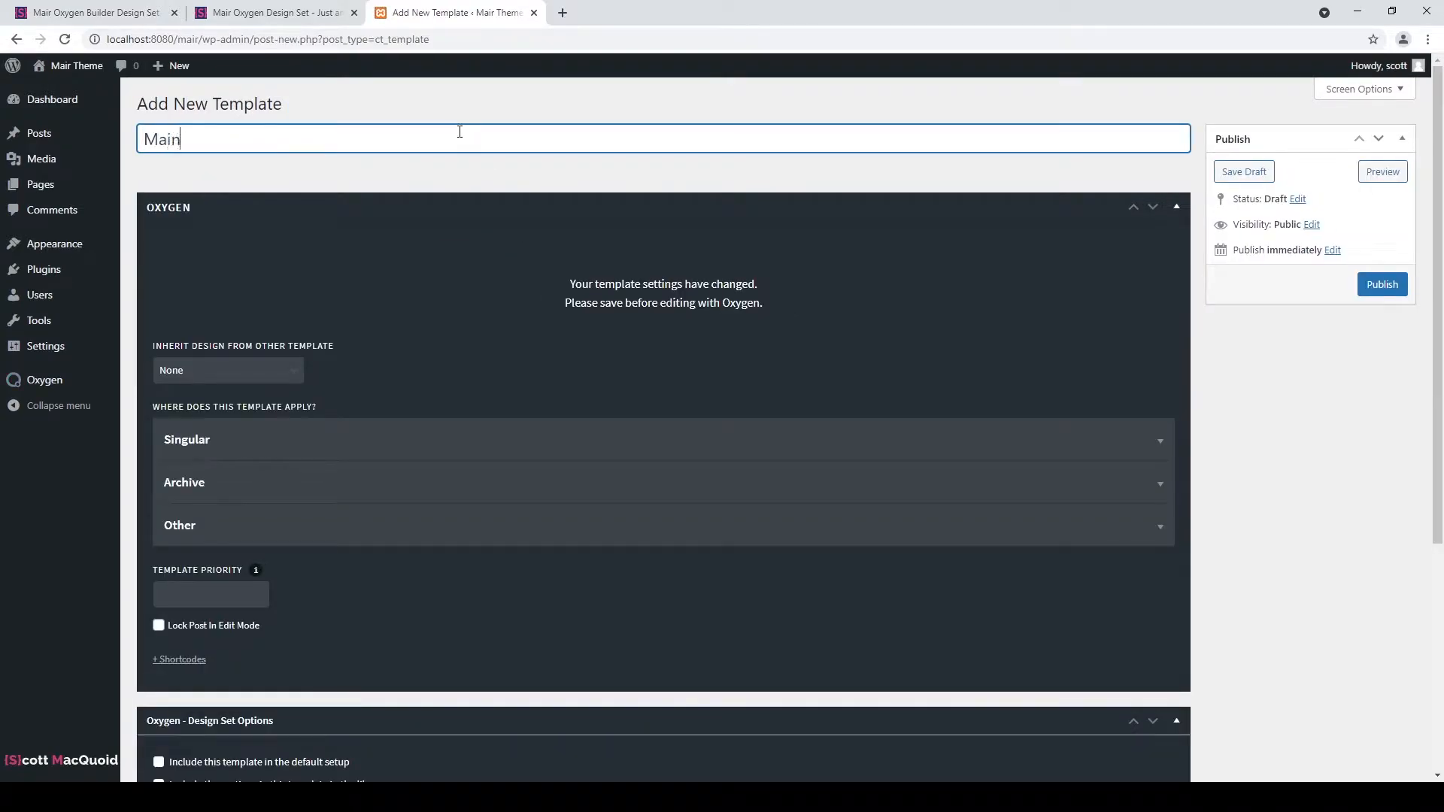
type(" Header & Footer")
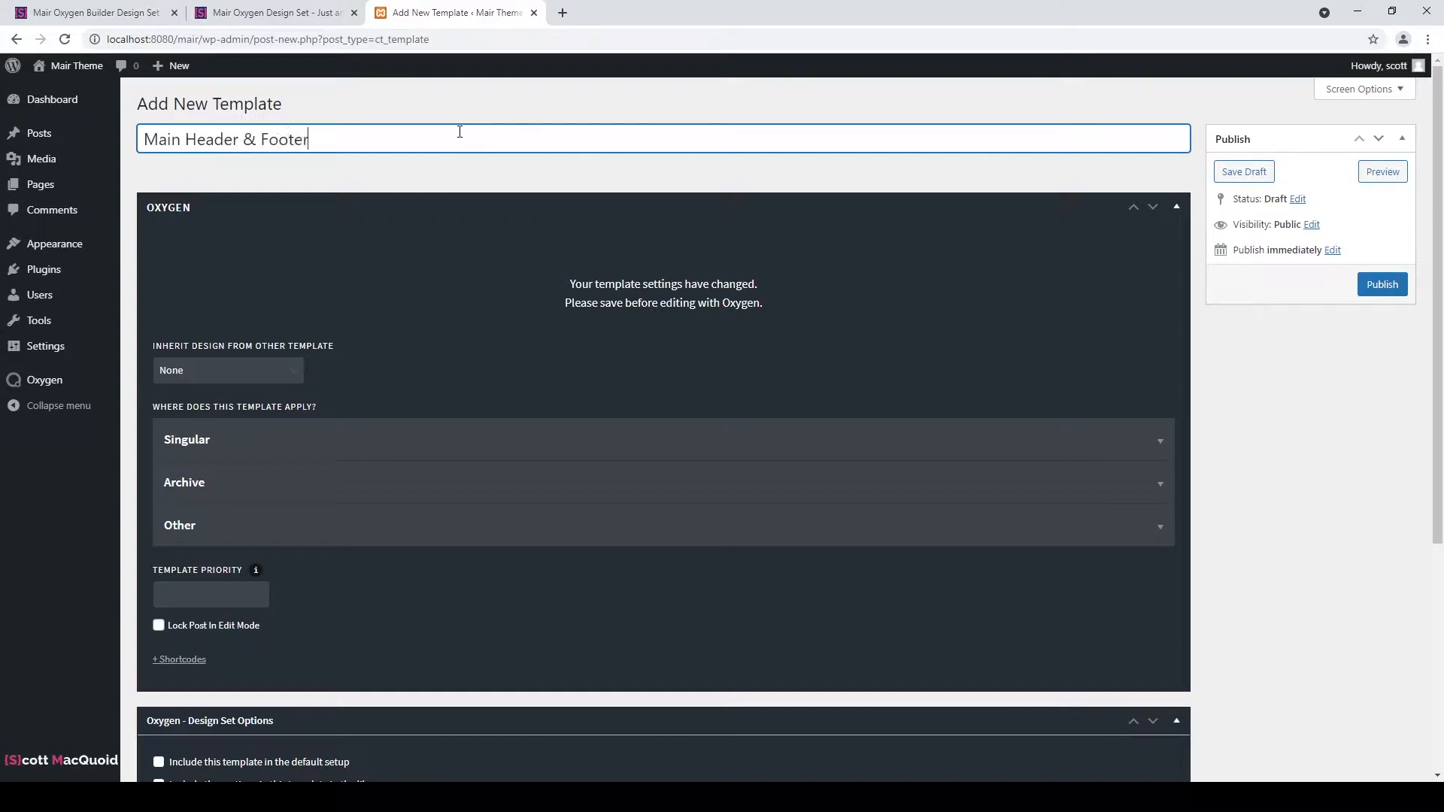
left_click(1379, 289)
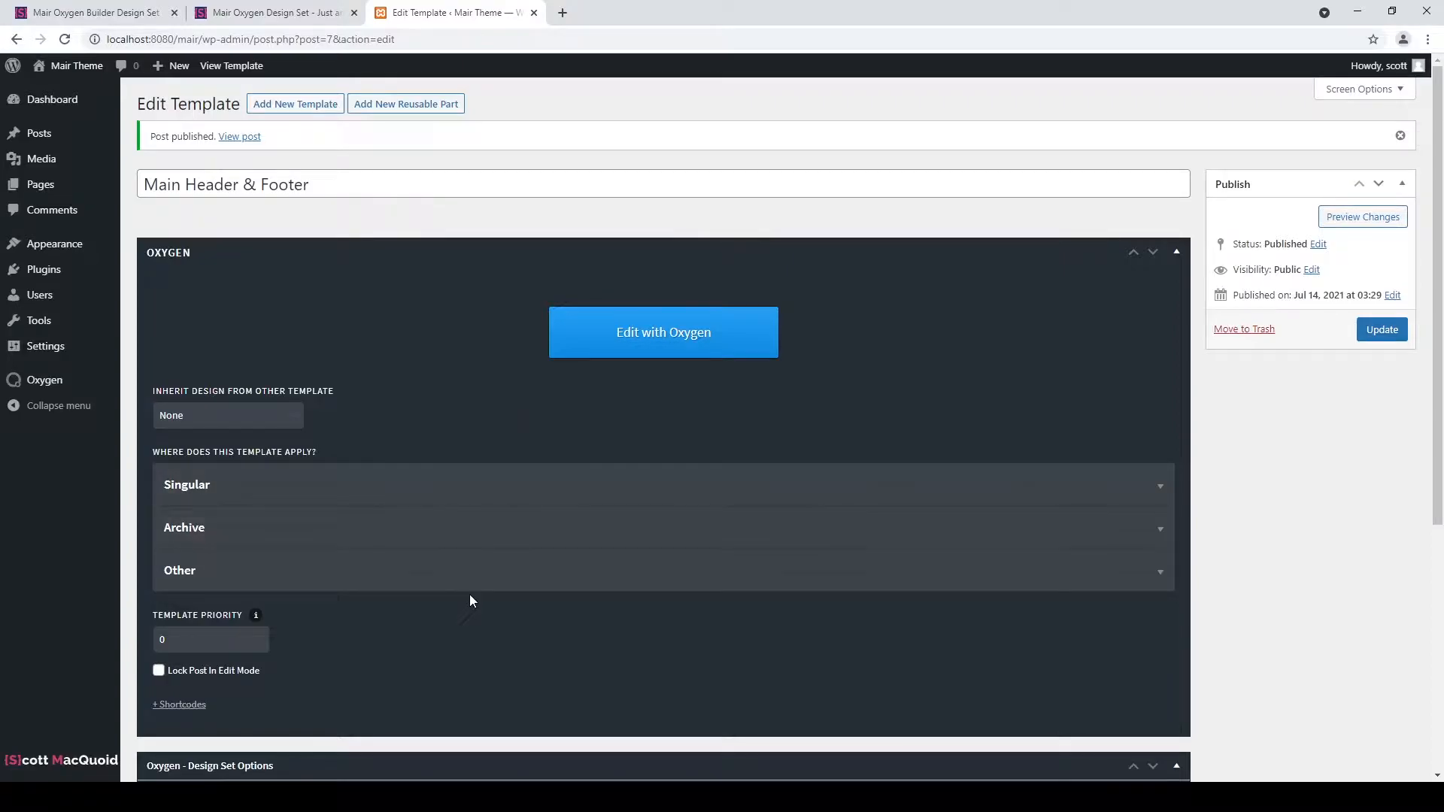
Tick Catch All under Other, update the template, and launch Edit with Oxygen.
left_click(420, 583)
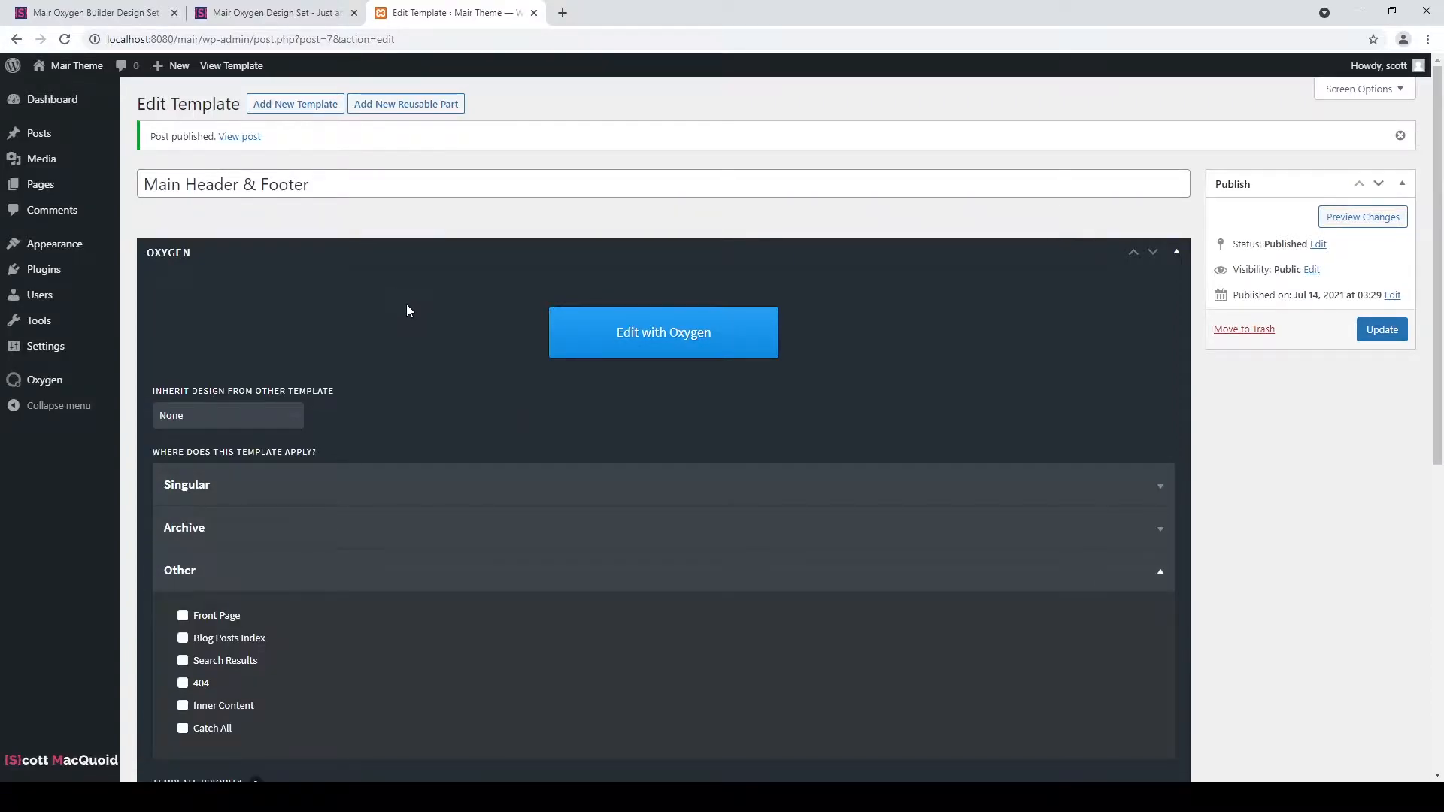
scroll(406, 308, "down", 2)
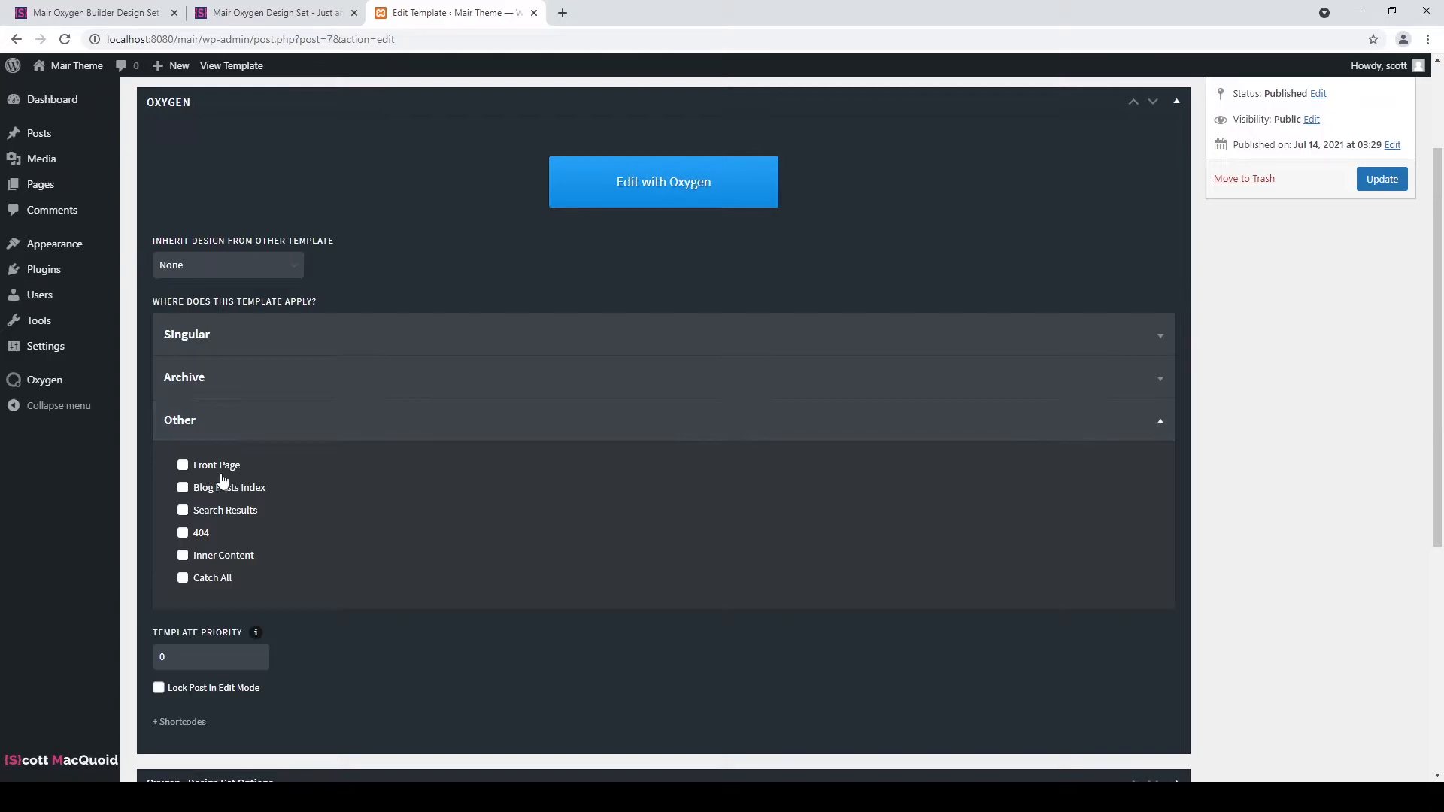
left_click(183, 579)
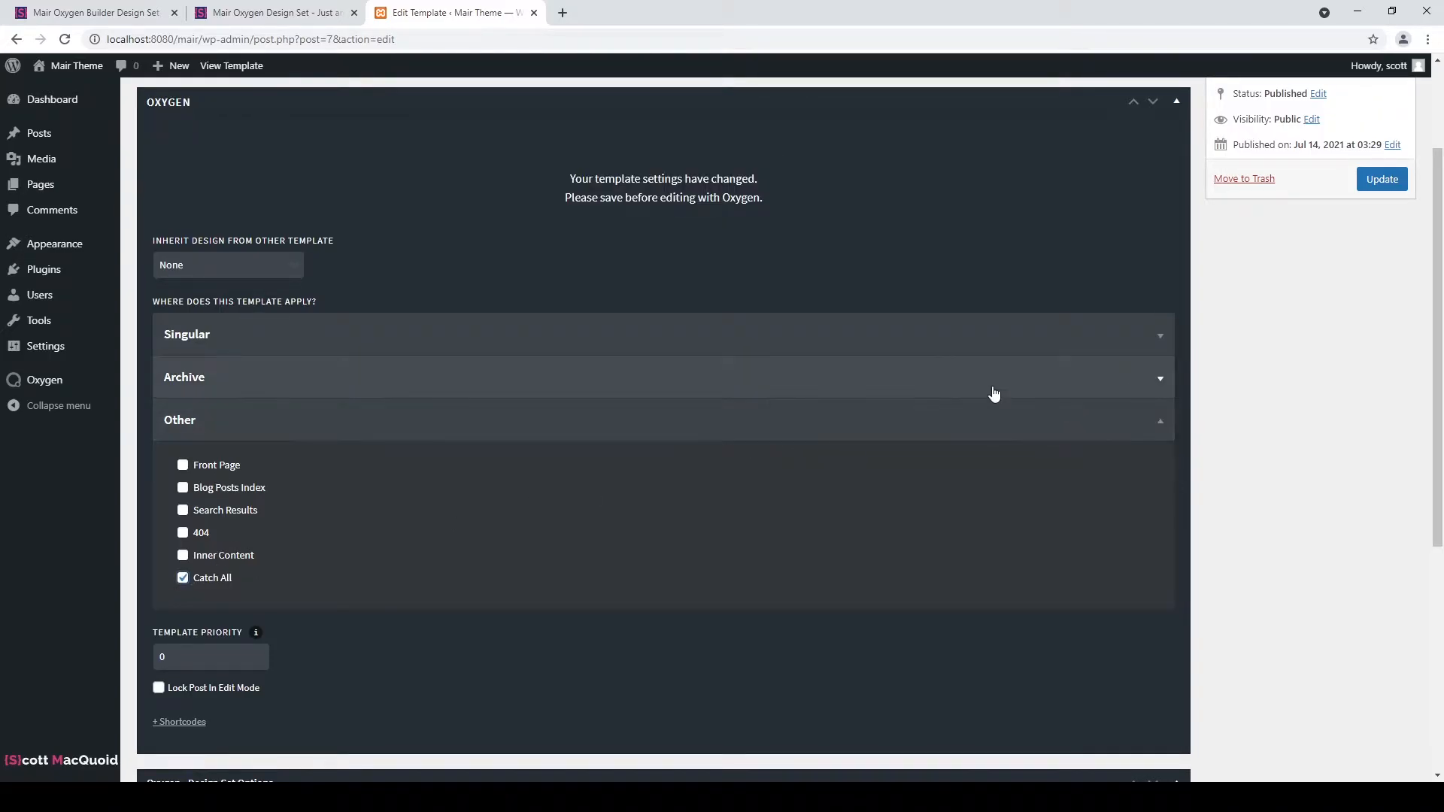
scroll(1083, 393, "up", 2)
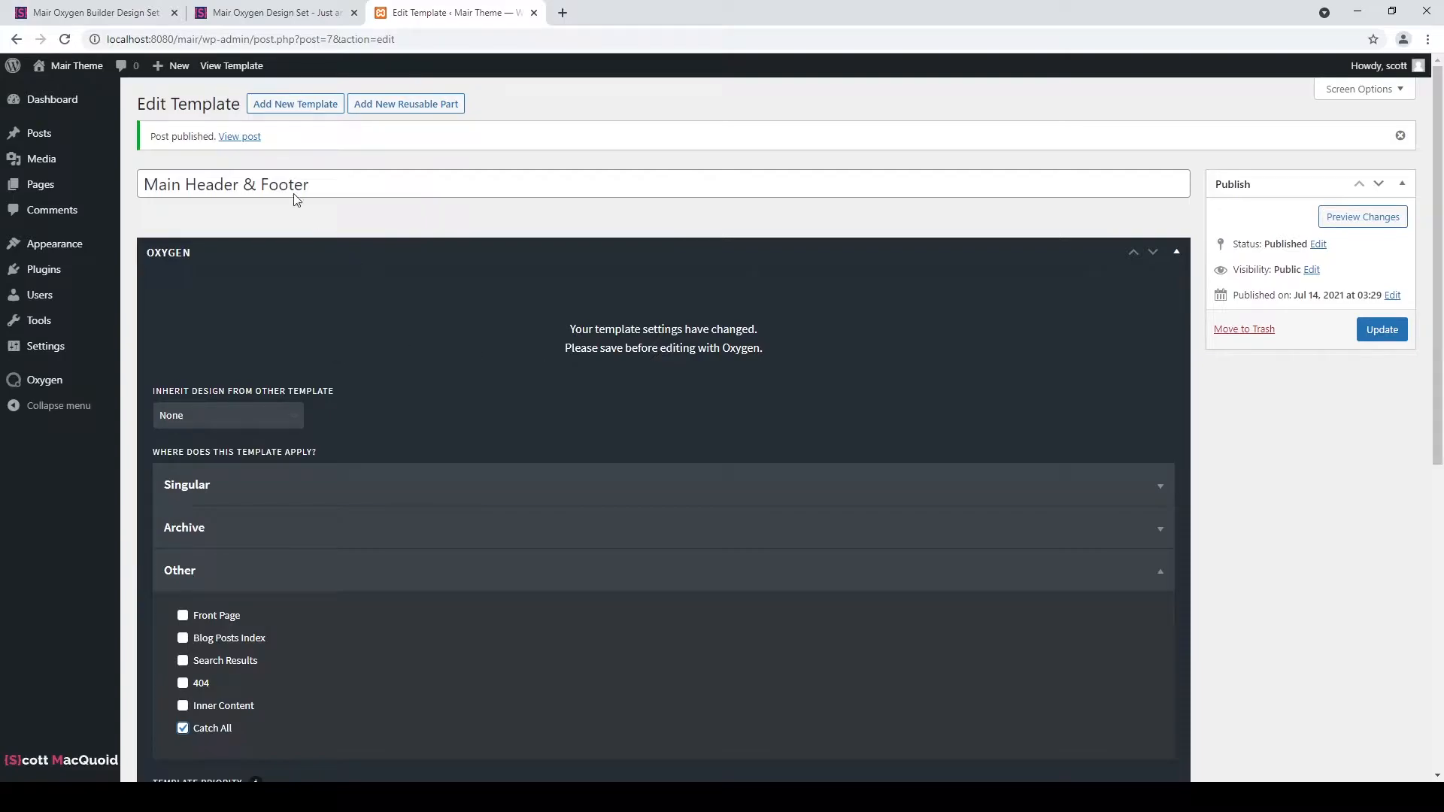
left_click_drag(153, 187, 346, 191)
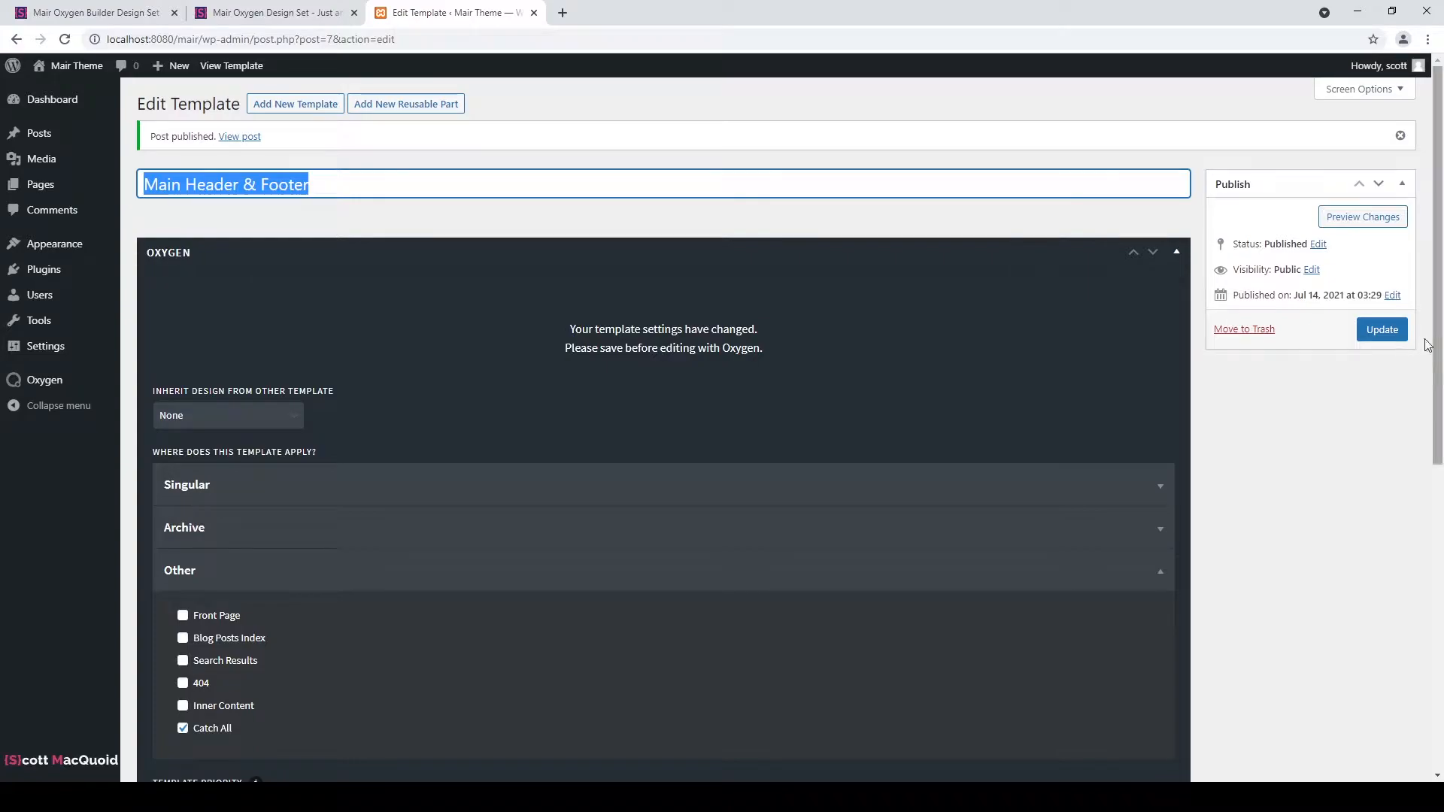
left_click(1382, 331)
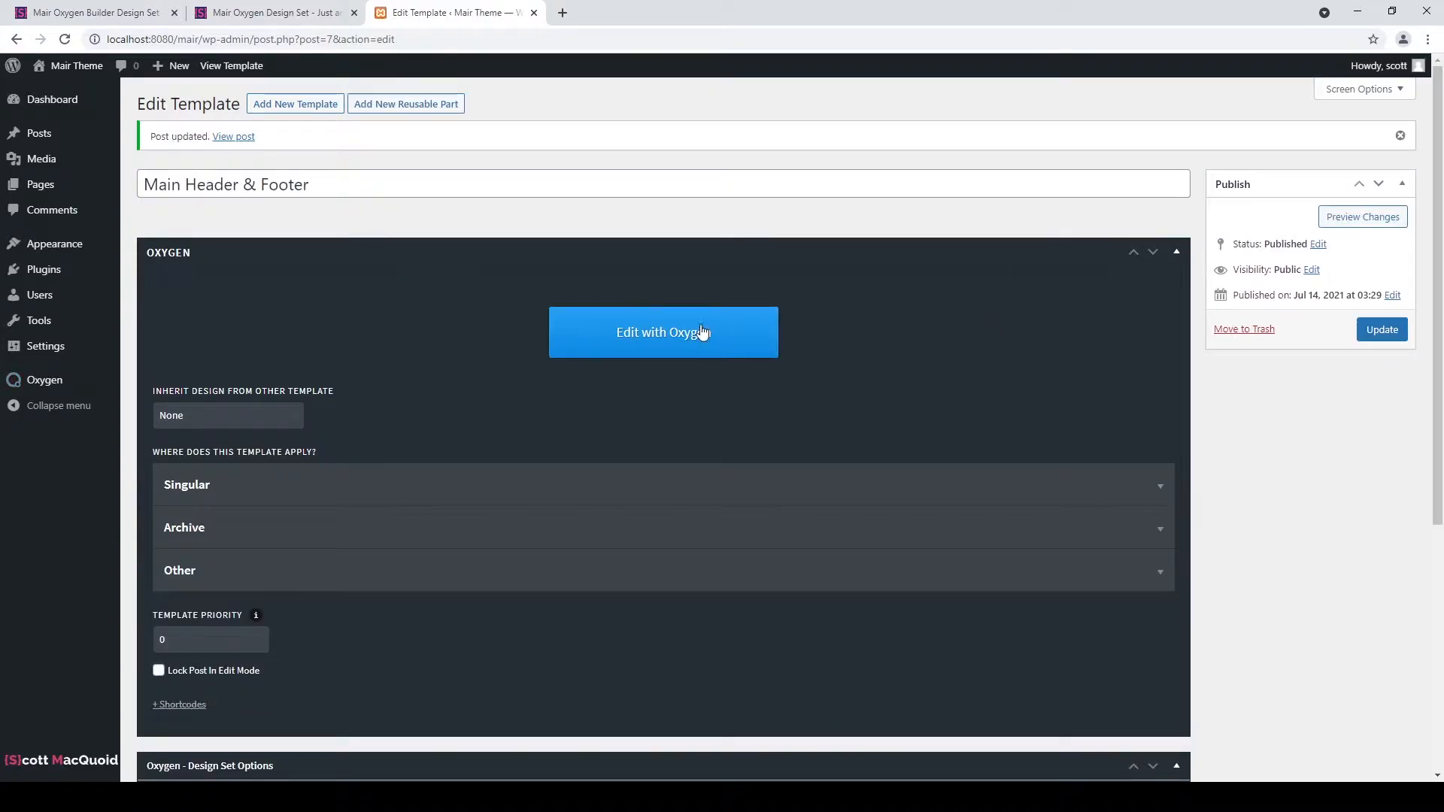
left_click(646, 342)
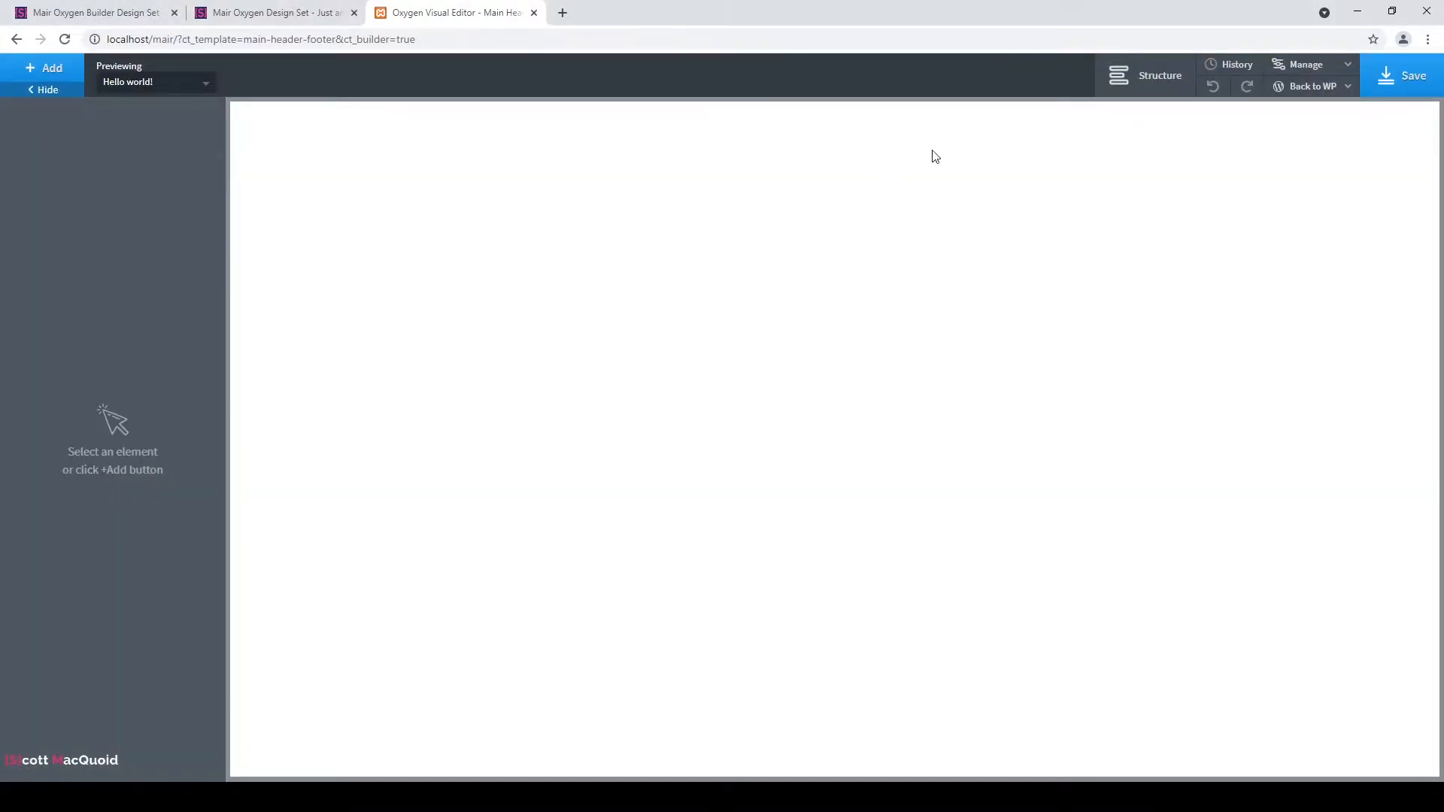
Set the template's page width to 1920 in the Page settings.
left_click(1321, 67)
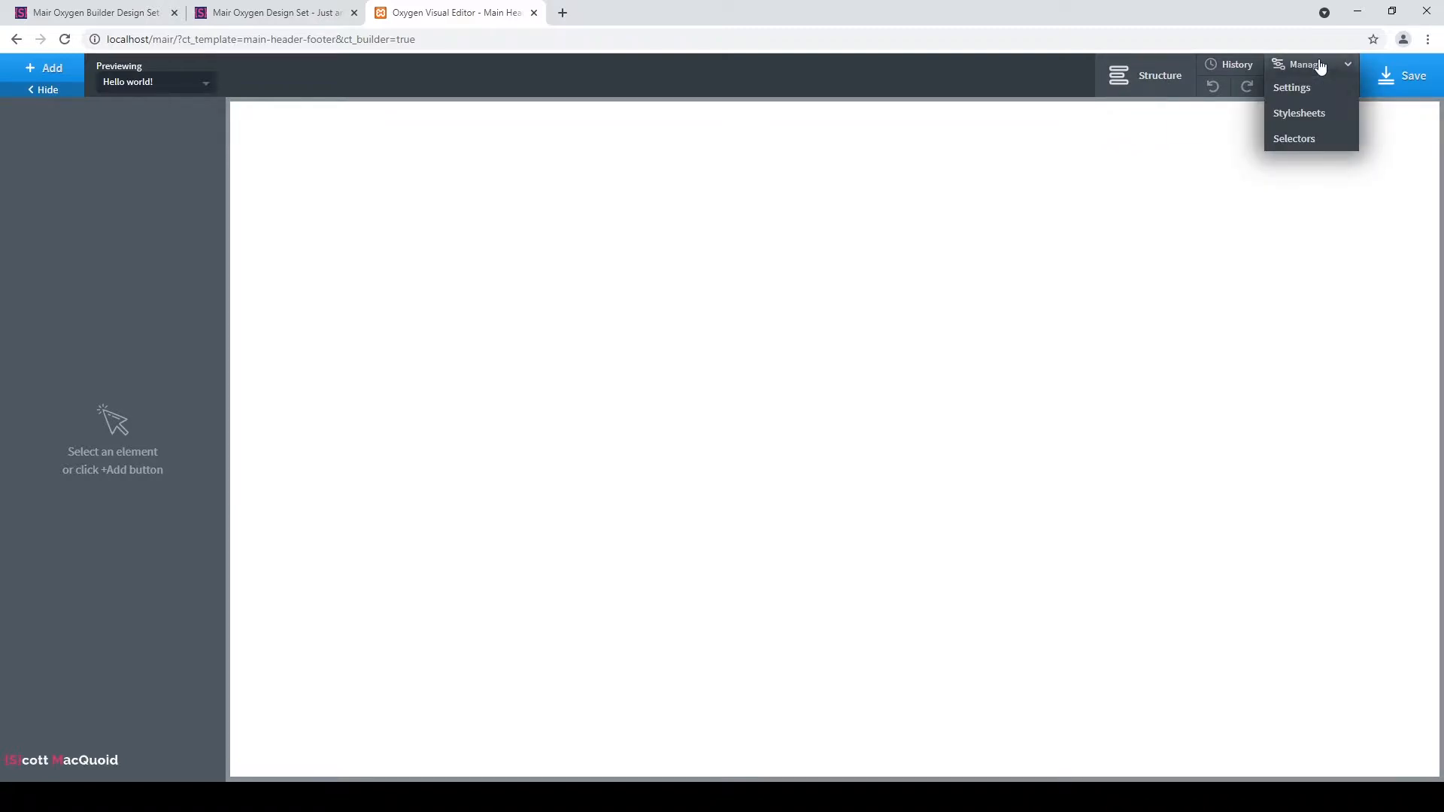
left_click(1319, 88)
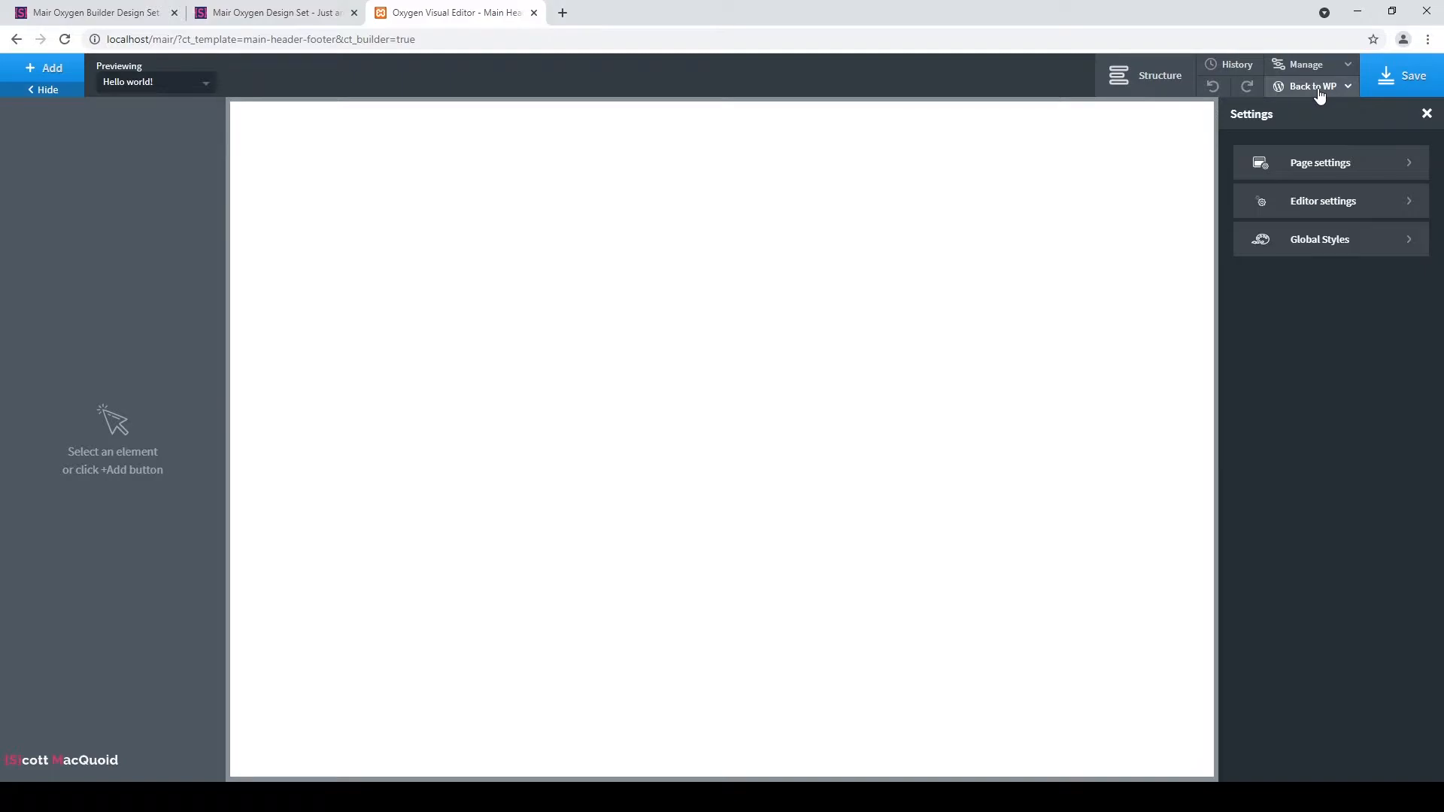
left_click(1376, 164)
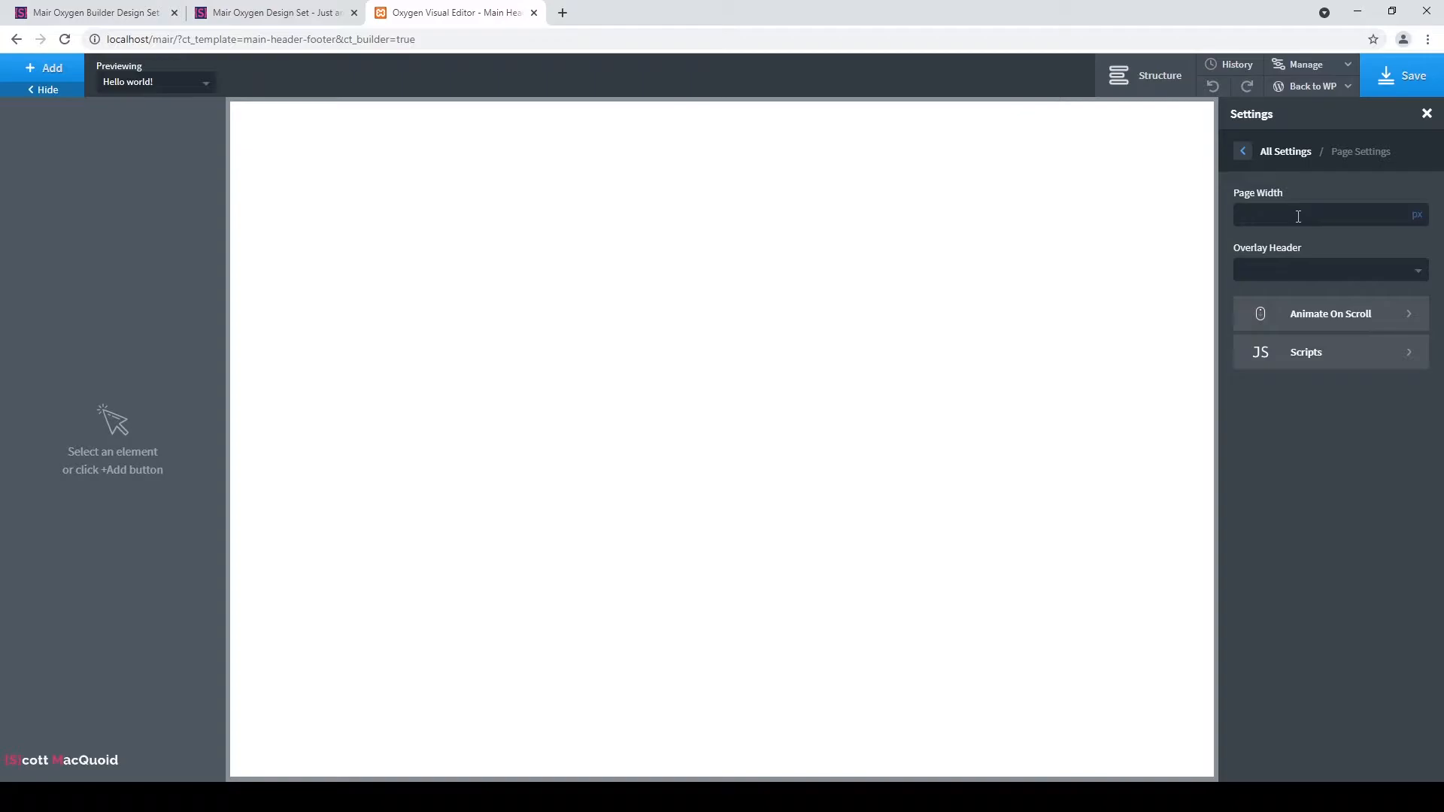
type("1920")
Look over the Page Scripts and Animate on Scroll options, then show Global Styles.
left_click(1324, 360)
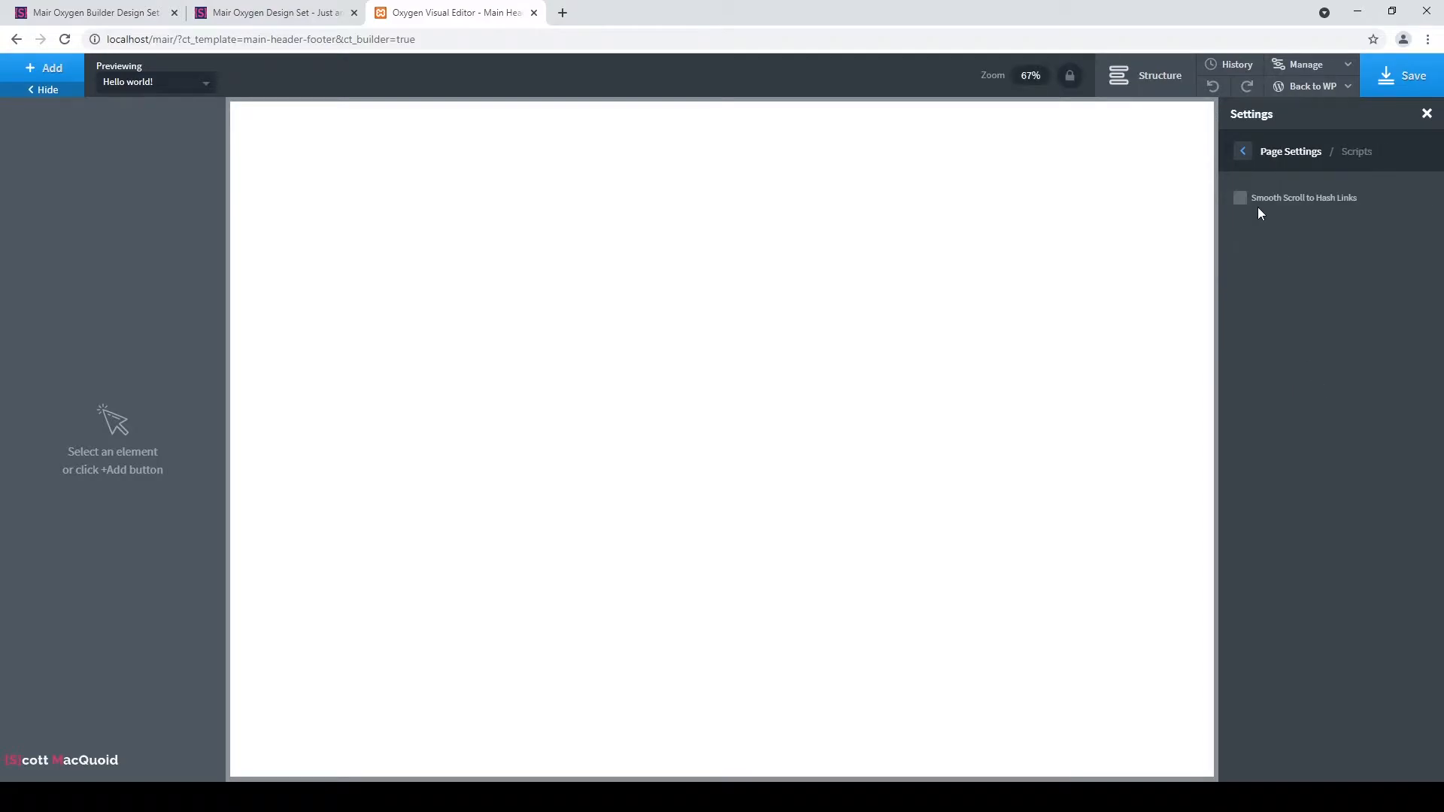
left_click(1245, 155)
left_click(1312, 314)
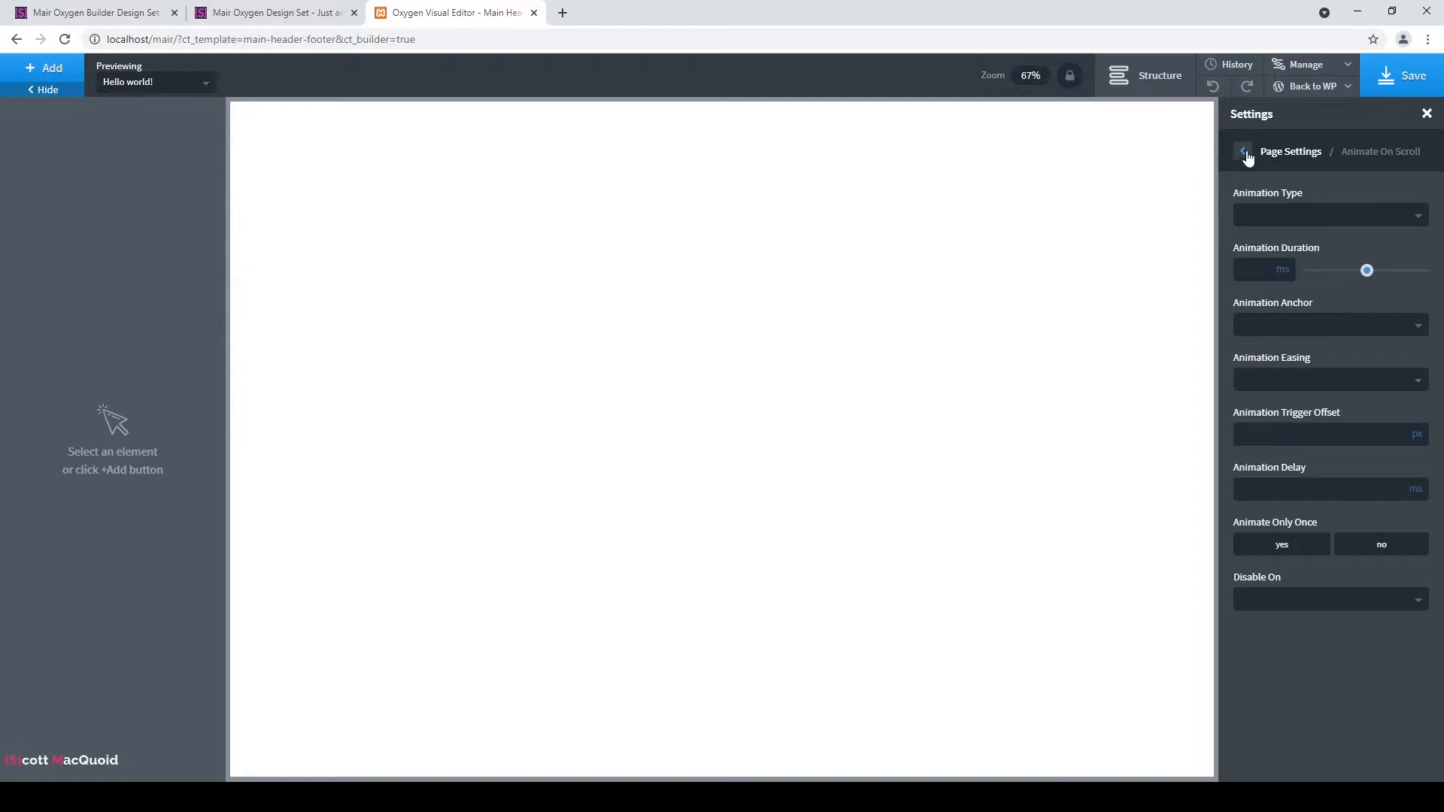
left_click(1300, 219)
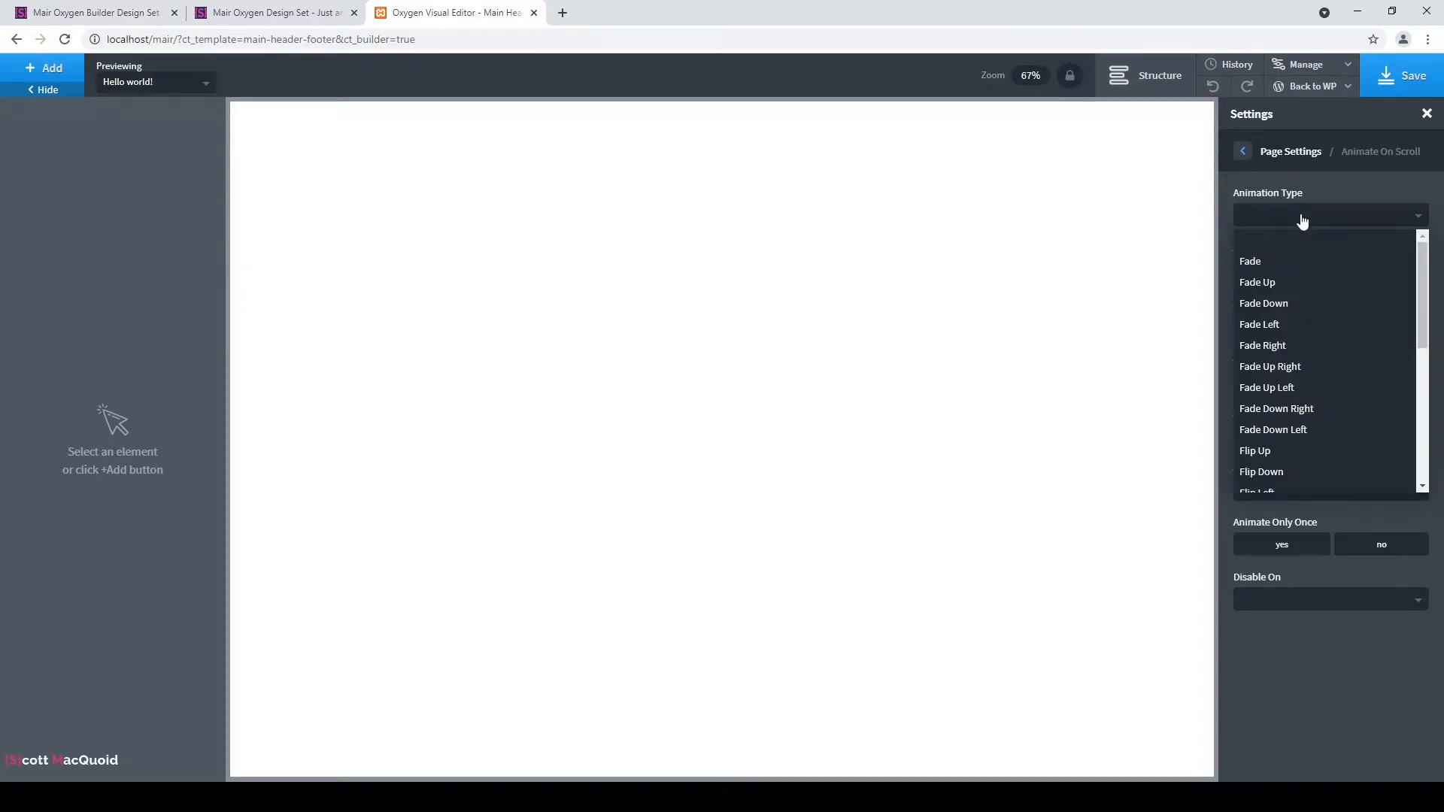
left_click(1246, 154)
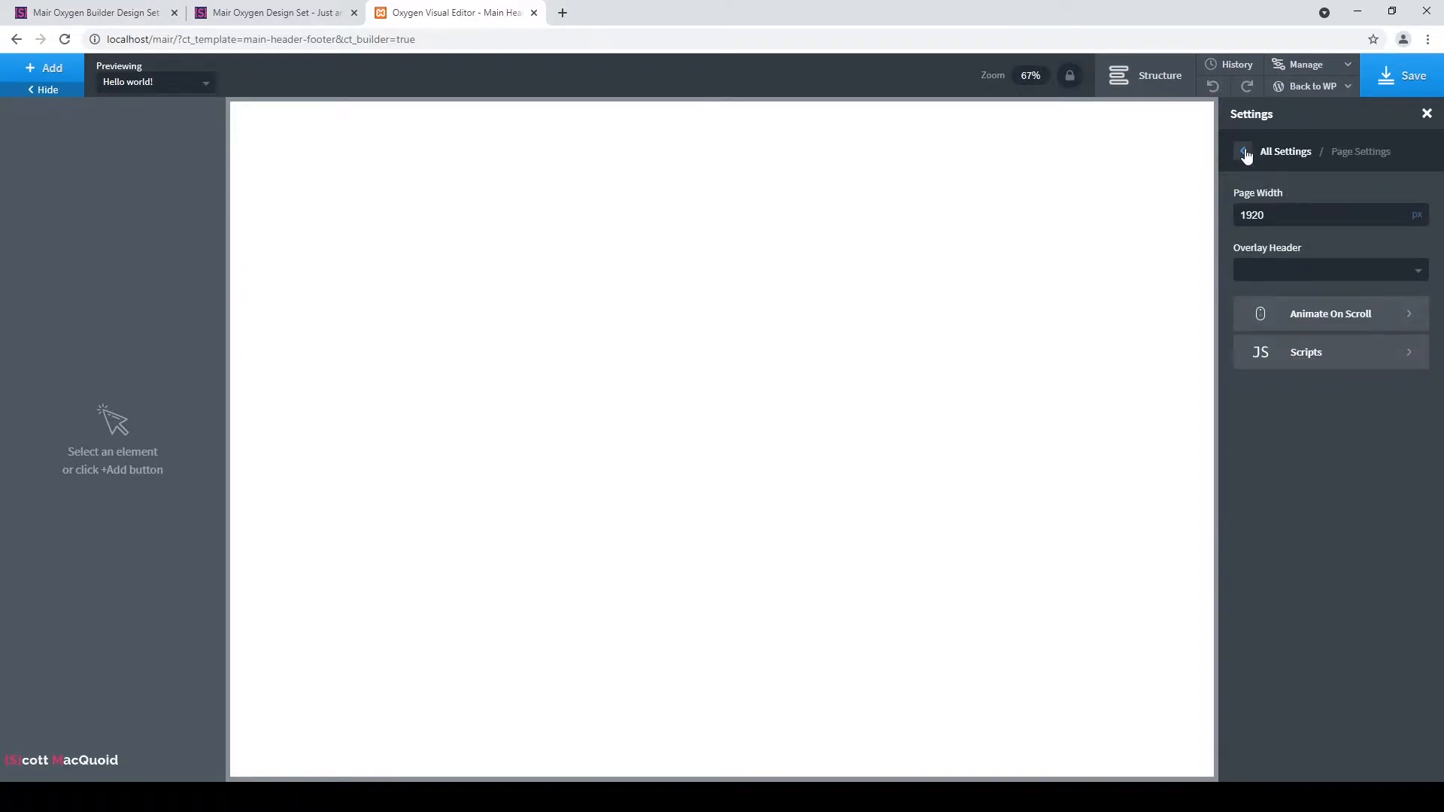
left_click(1245, 155)
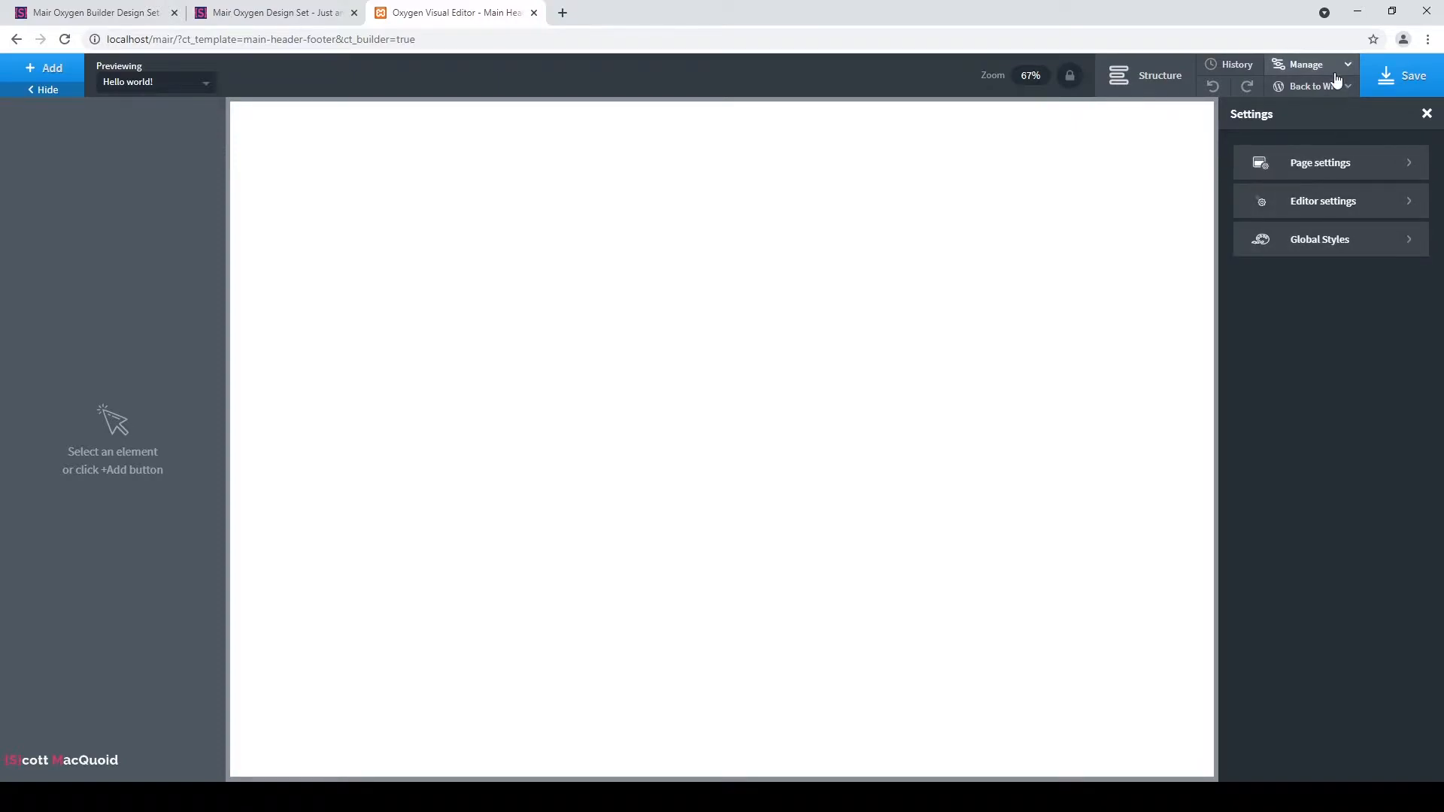
left_click(1335, 246)
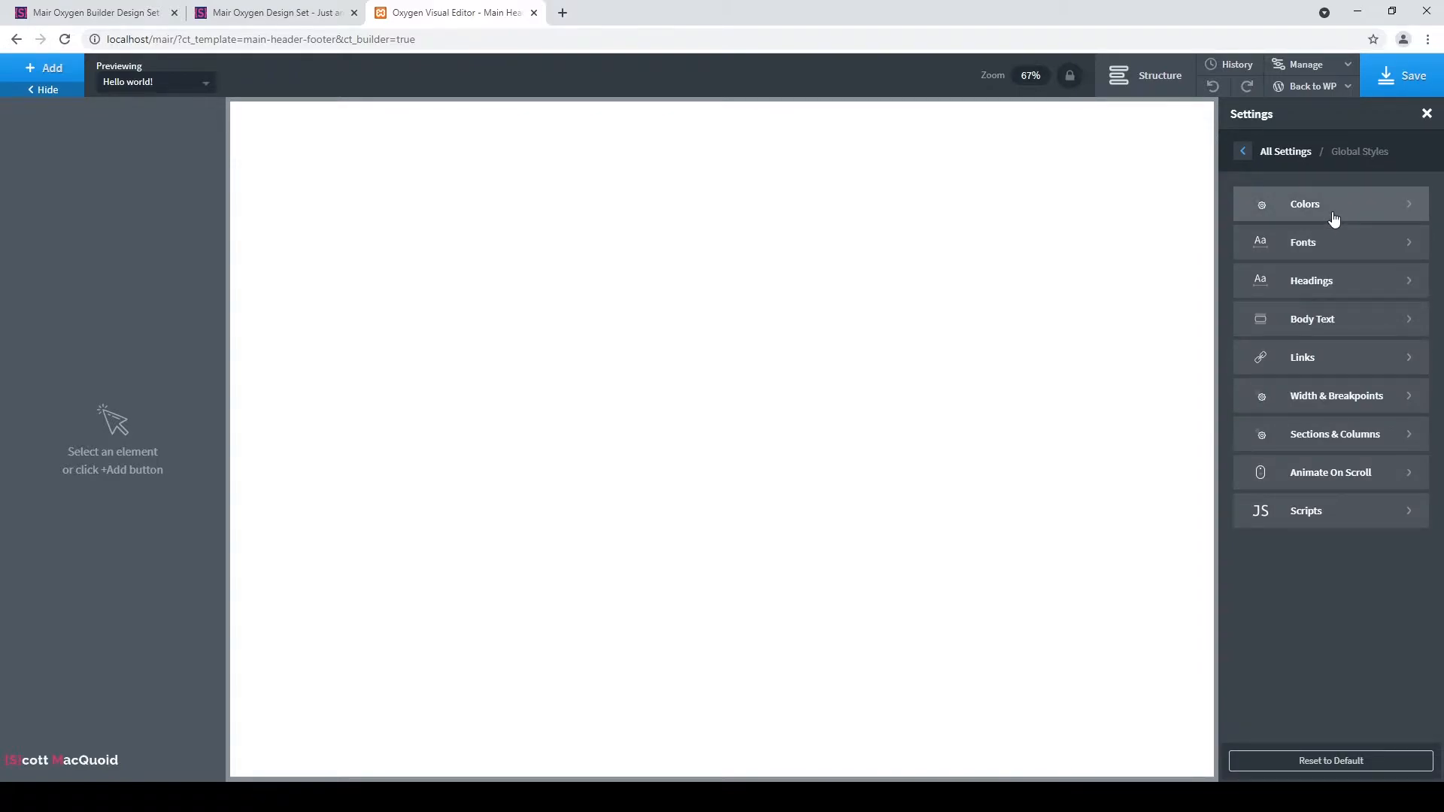
Add a global colour named Dark Blue with the pasted hex #010483.
left_click(1333, 218)
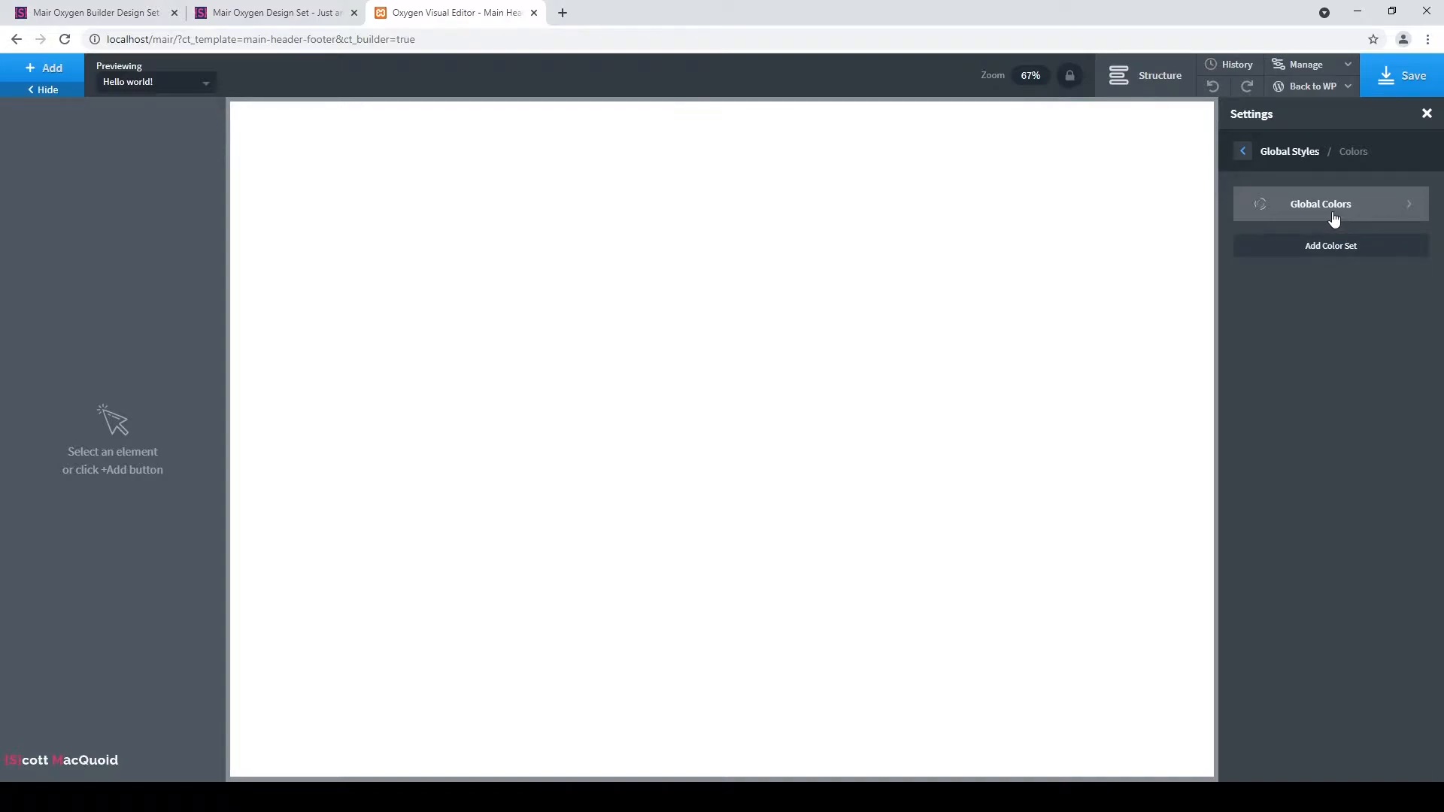
left_click(1333, 214)
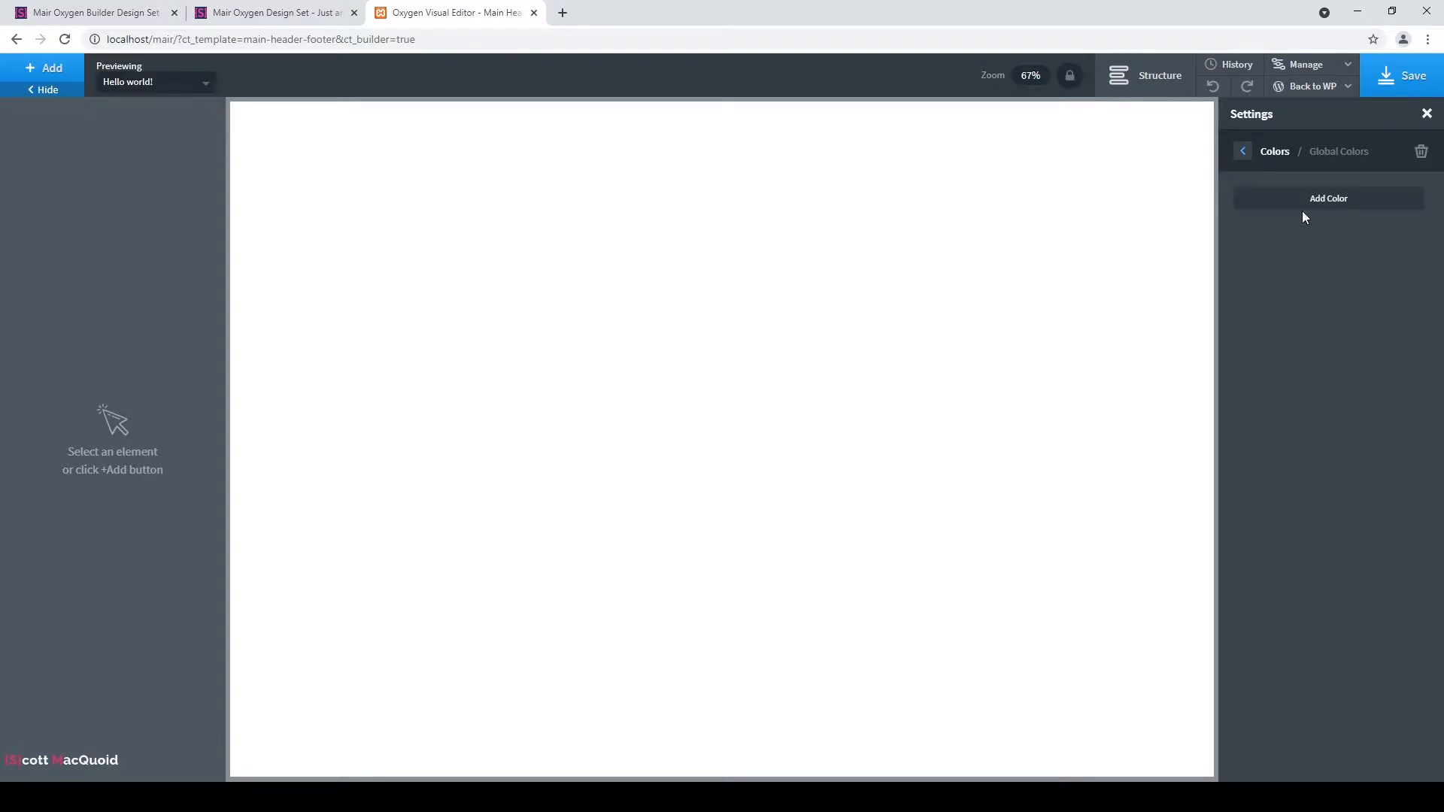
left_click(1311, 201)
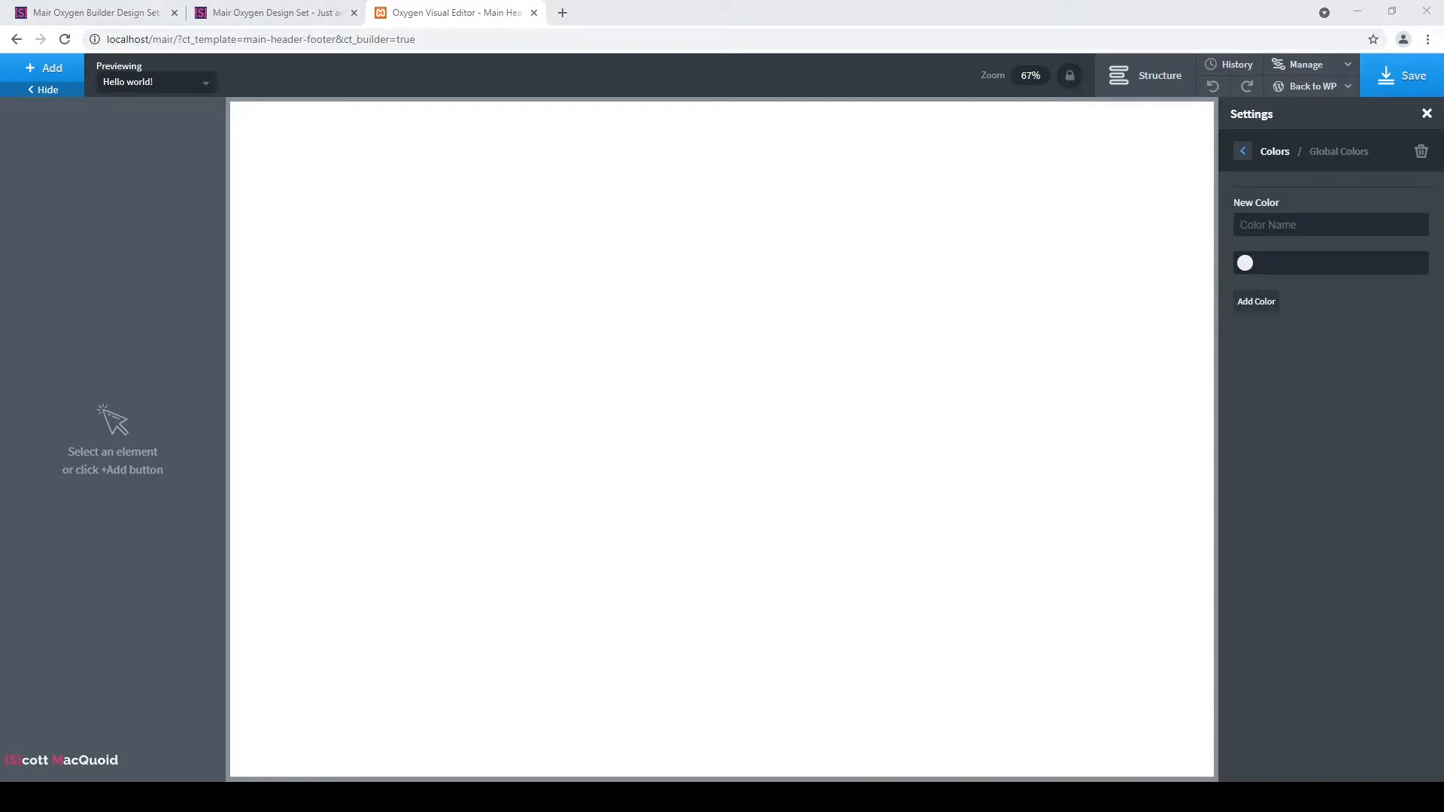
left_click(1191, 391)
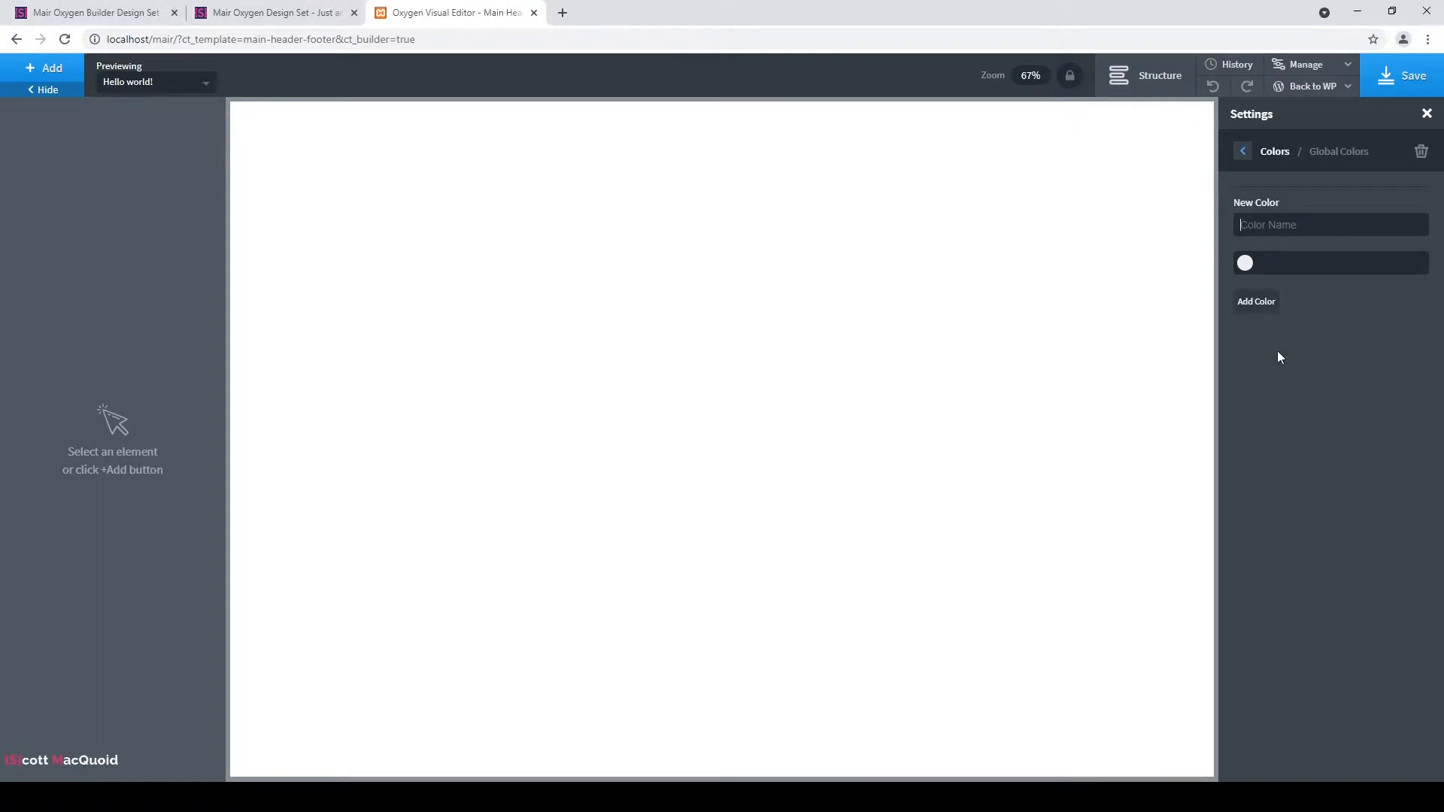
type("Dark Blue")
type("#010483")
left_click(1257, 302)
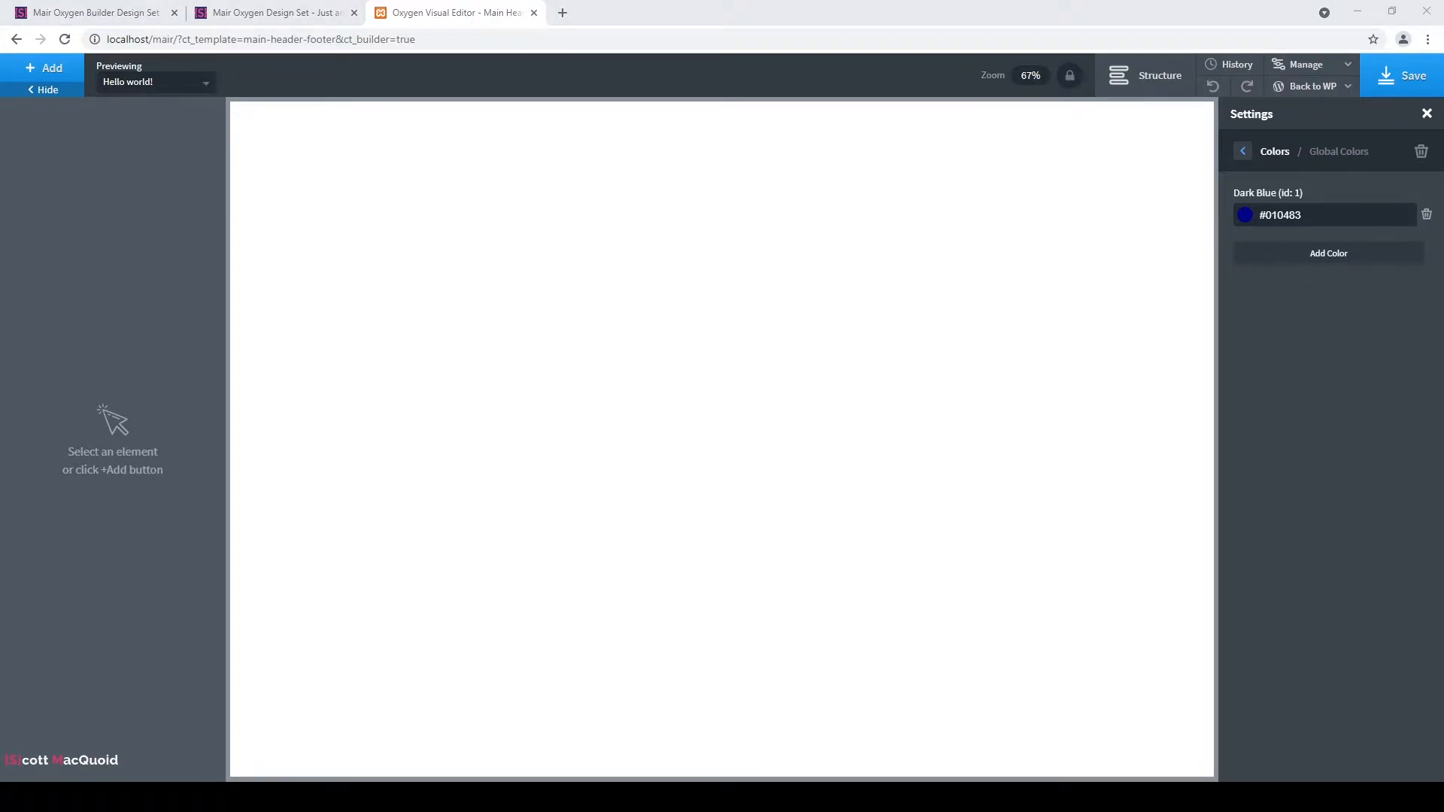
Add a global colour named Light blue with the pasted hex #3f43fd.
left_click(1313, 254)
type("Light blue")
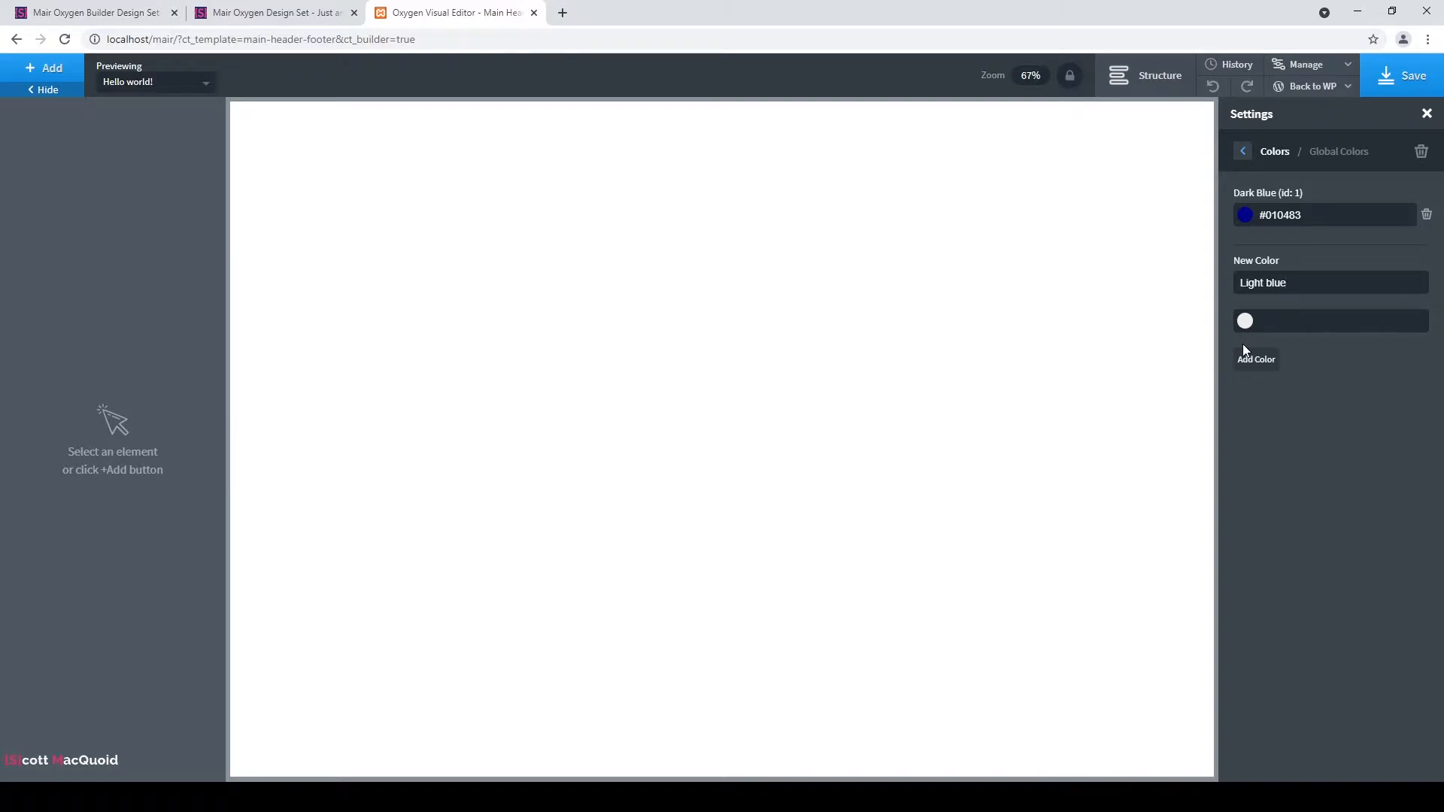
type("#3f43fd")
left_click(1254, 361)
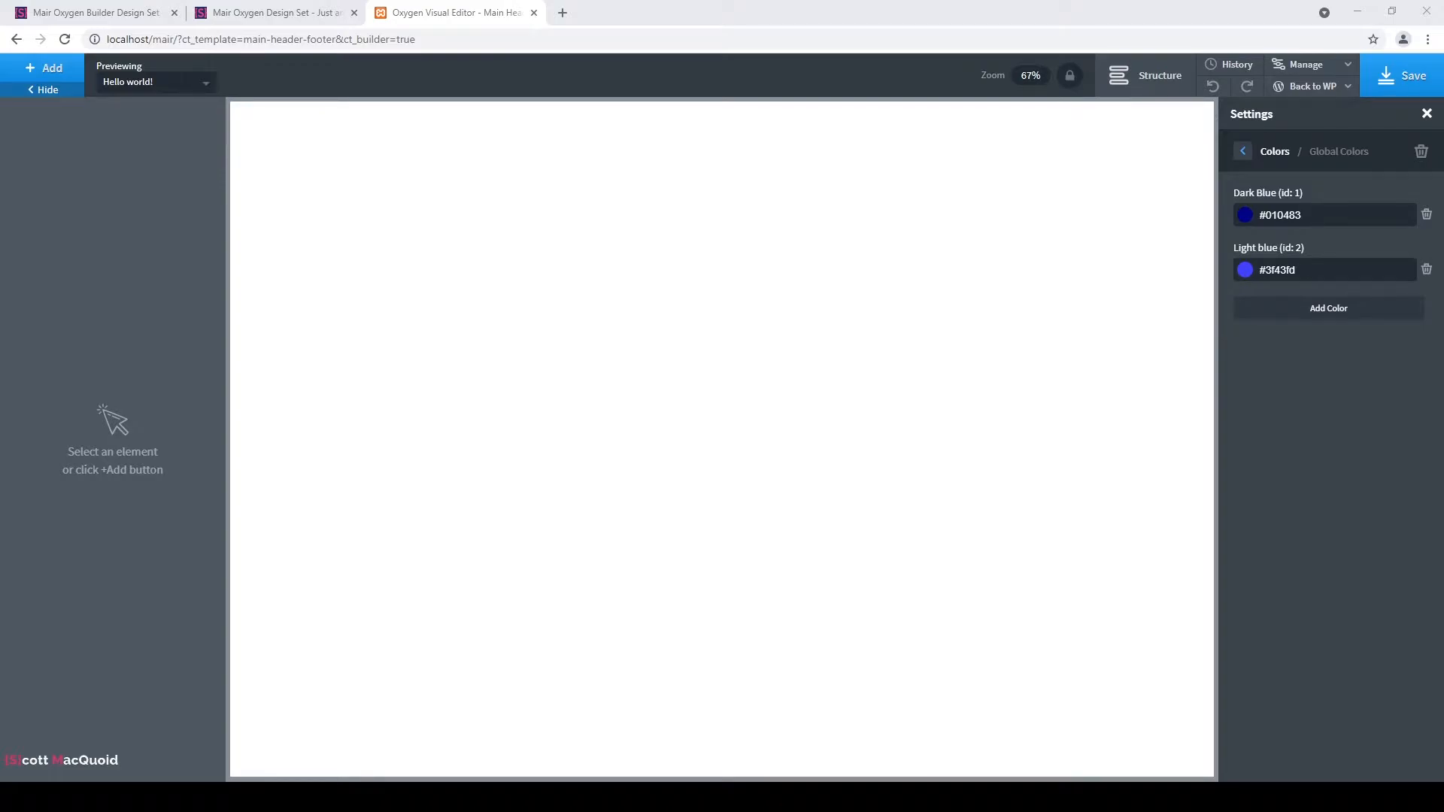
Add global colours Green (#1acc8d) and Bg (#f5f5ff) to the set.
left_click(1321, 309)
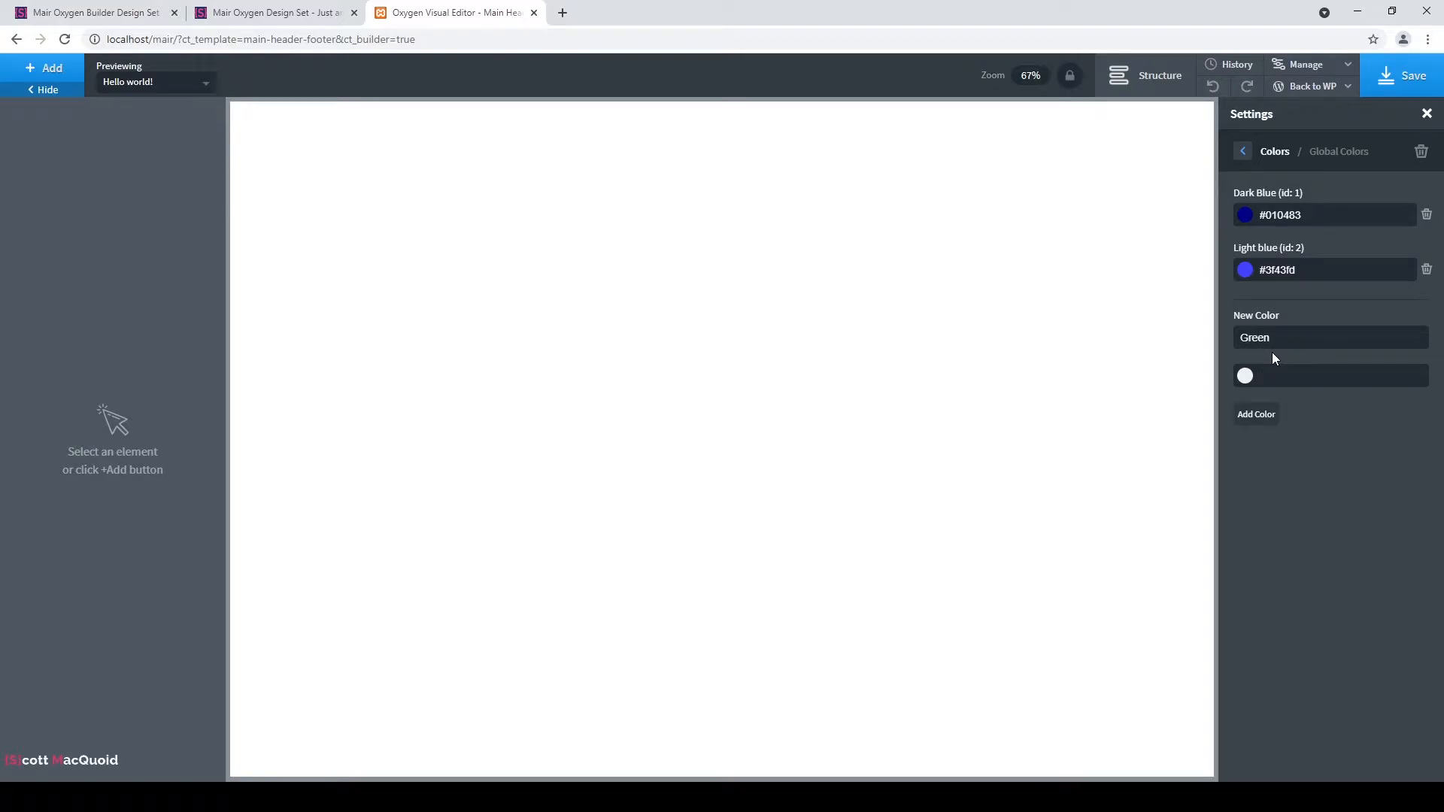
left_click(1269, 421)
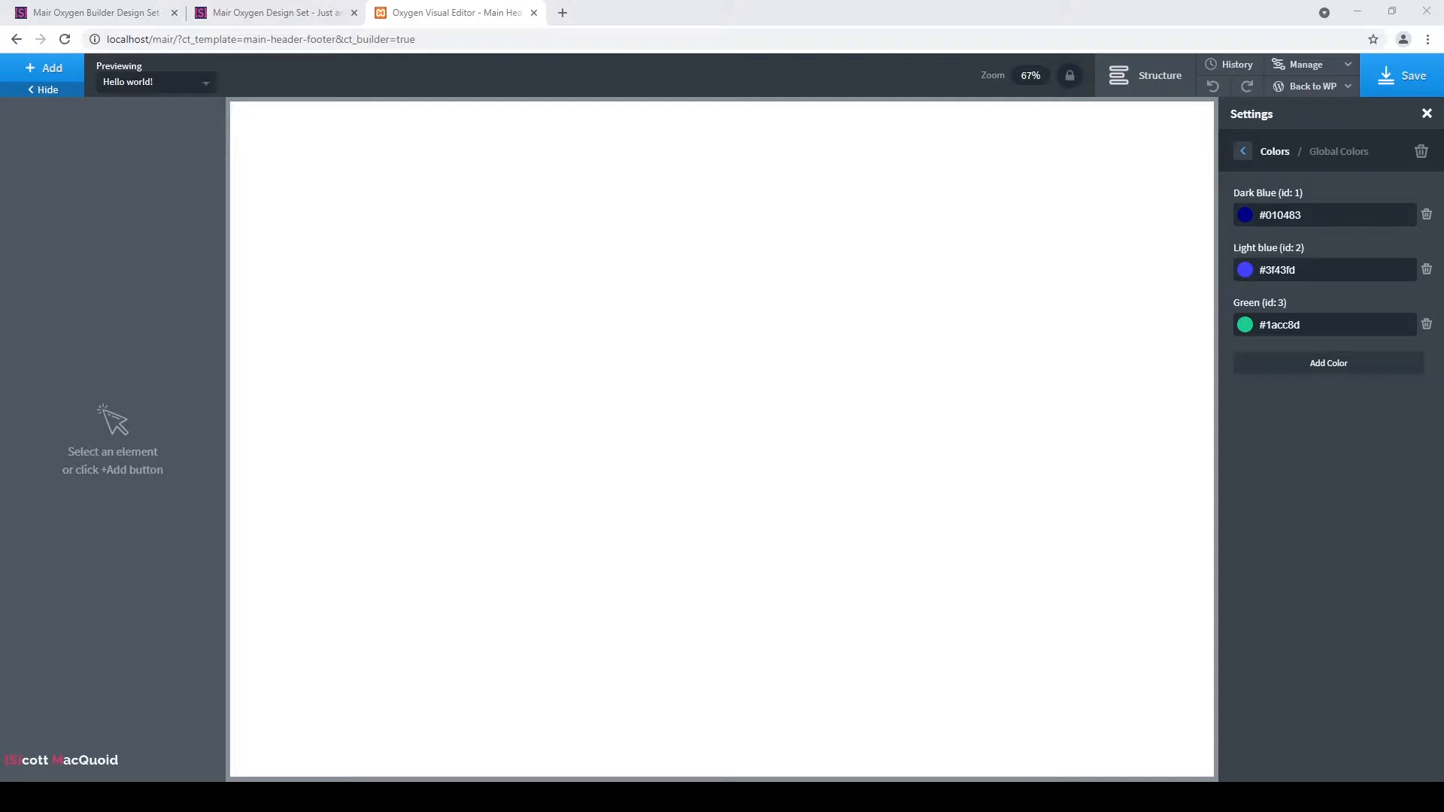
left_click(1310, 369)
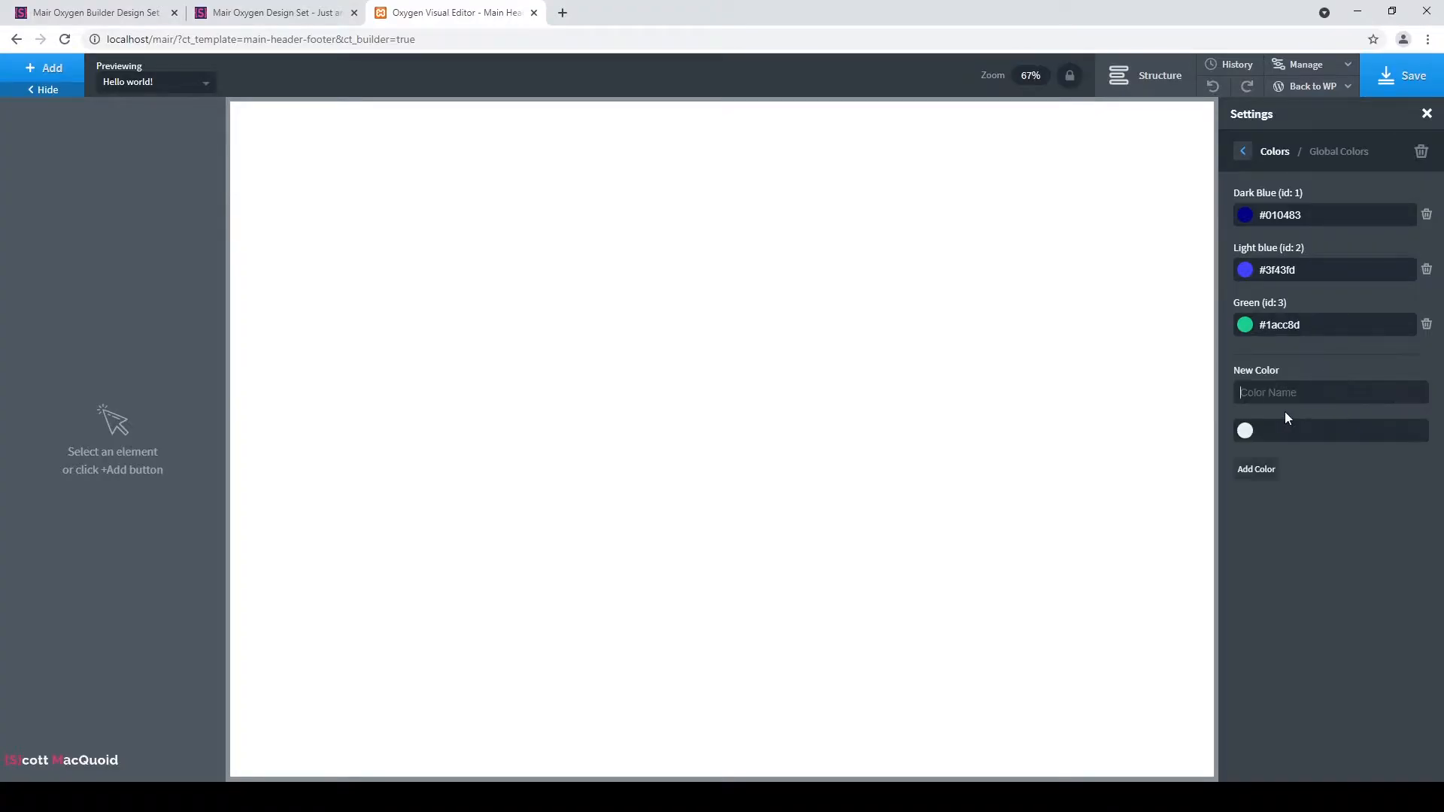
type("Bg")
left_click(1361, 438)
type("#f5f5ff")
left_click(1271, 473)
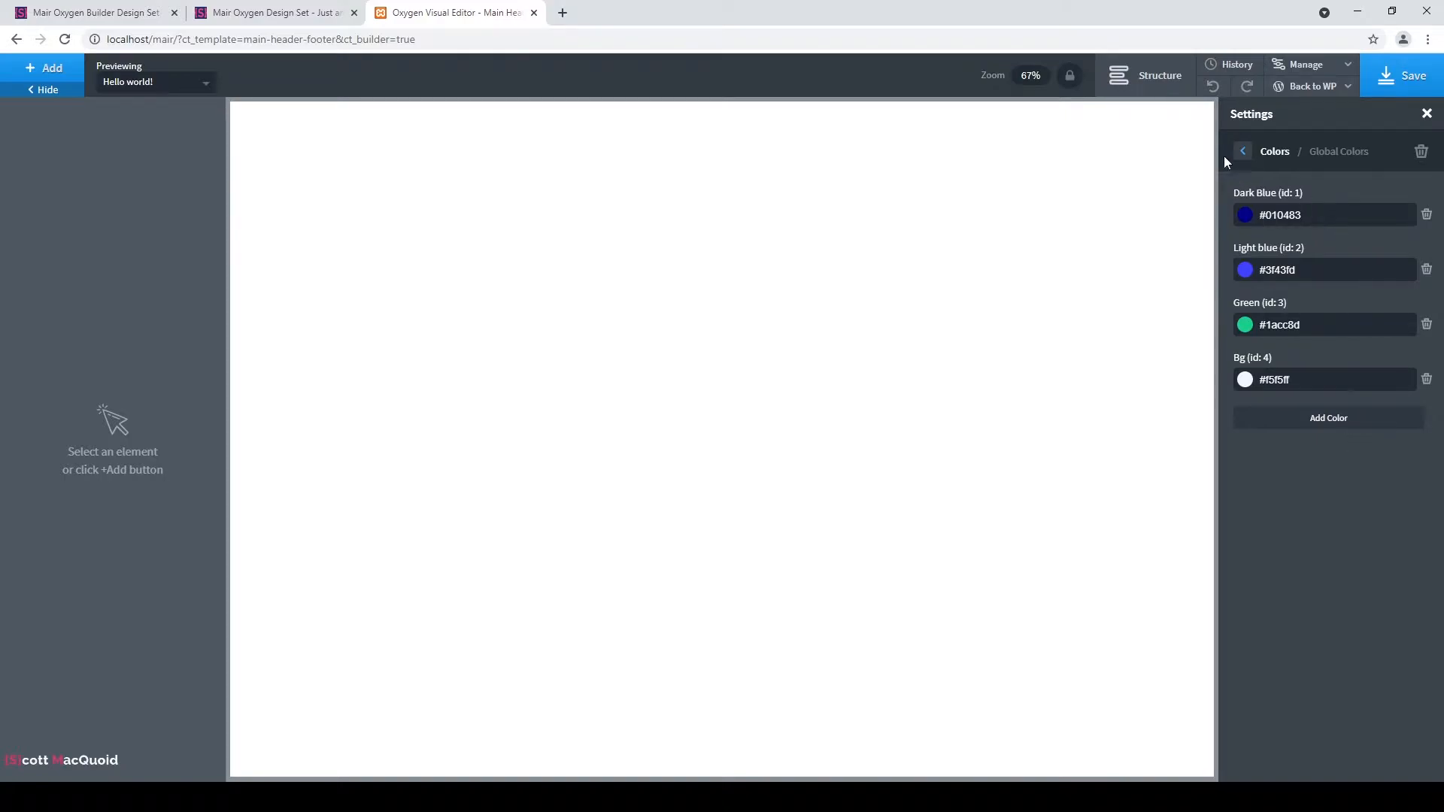
left_click(1245, 153)
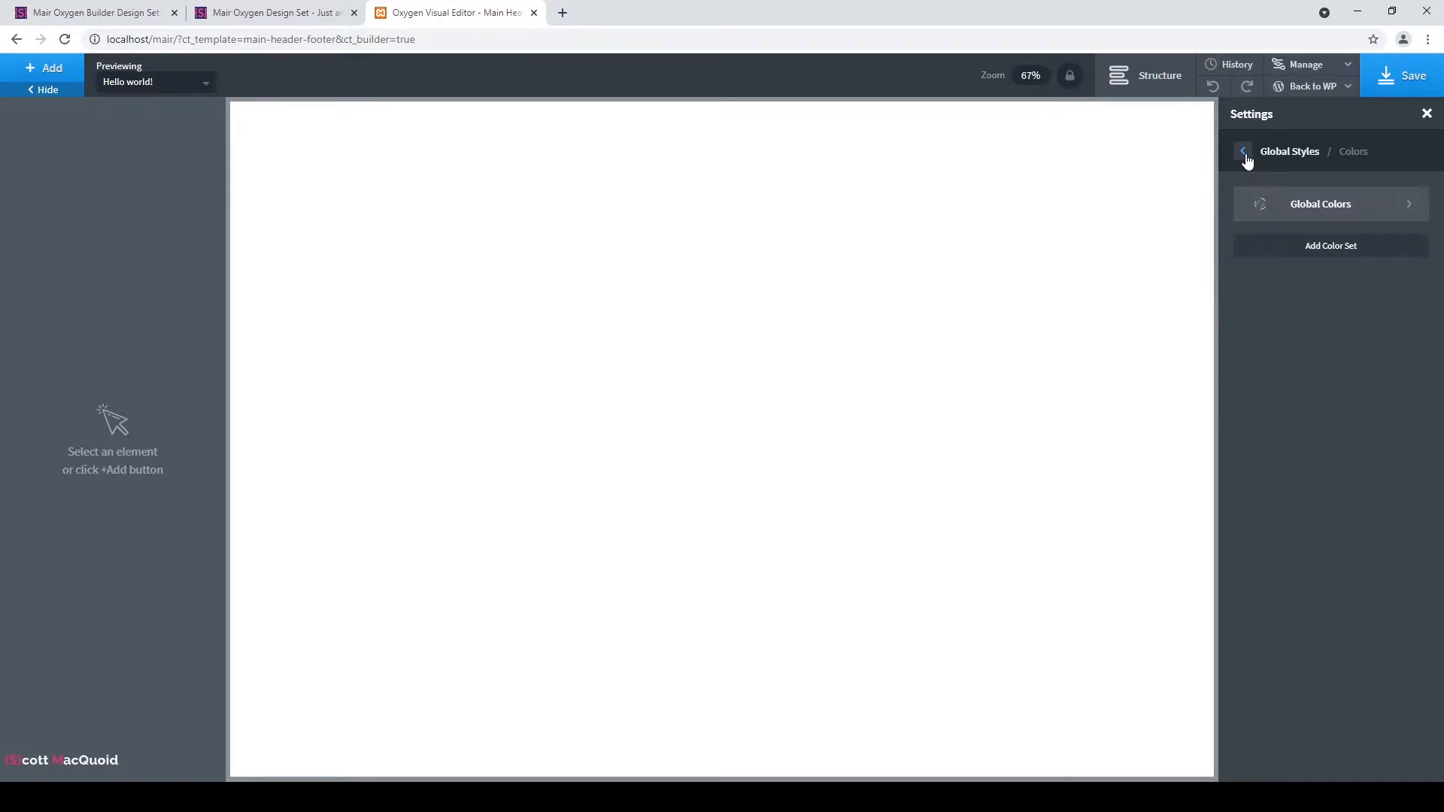
Choose Montserrat as the global display font.
left_click(1243, 153)
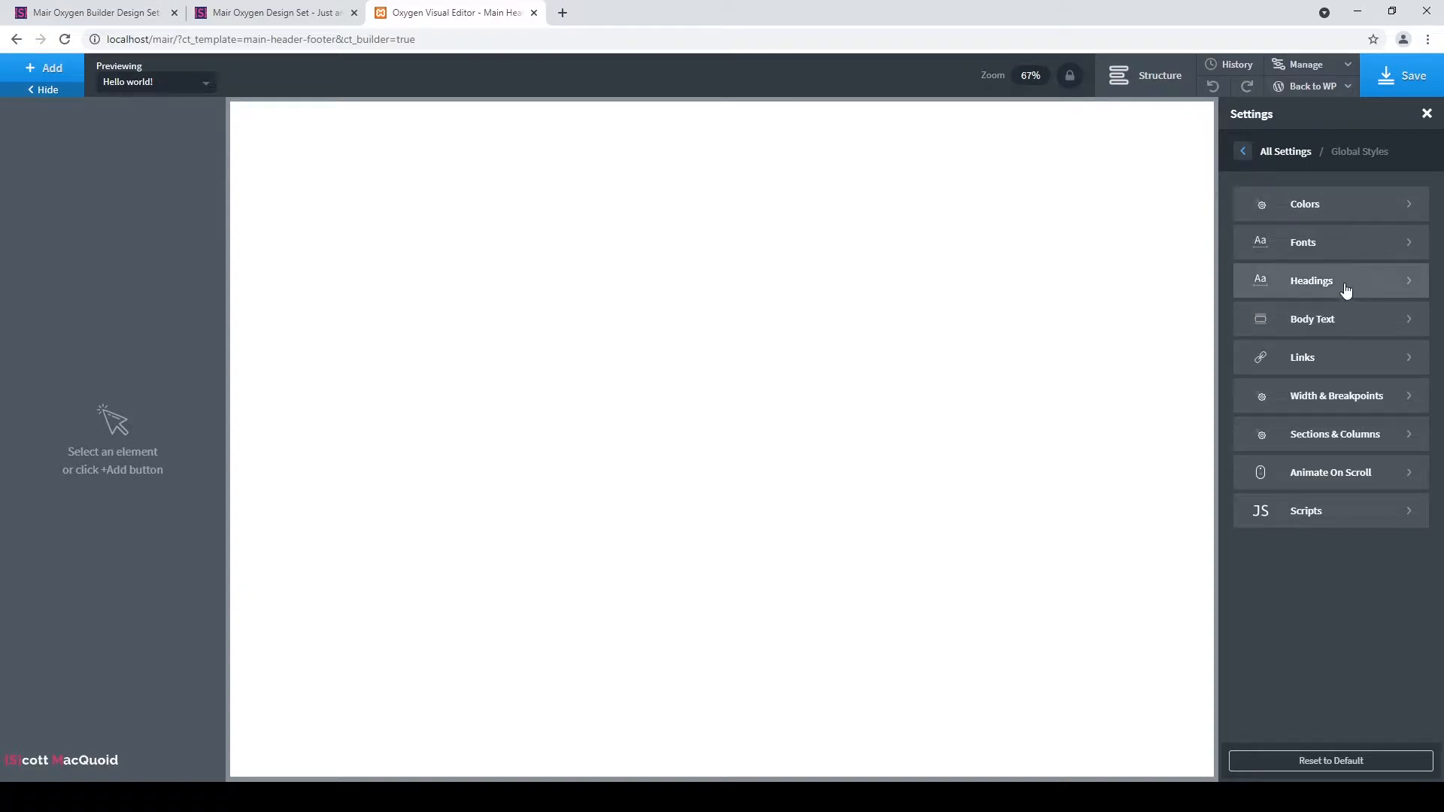
left_click(1341, 248)
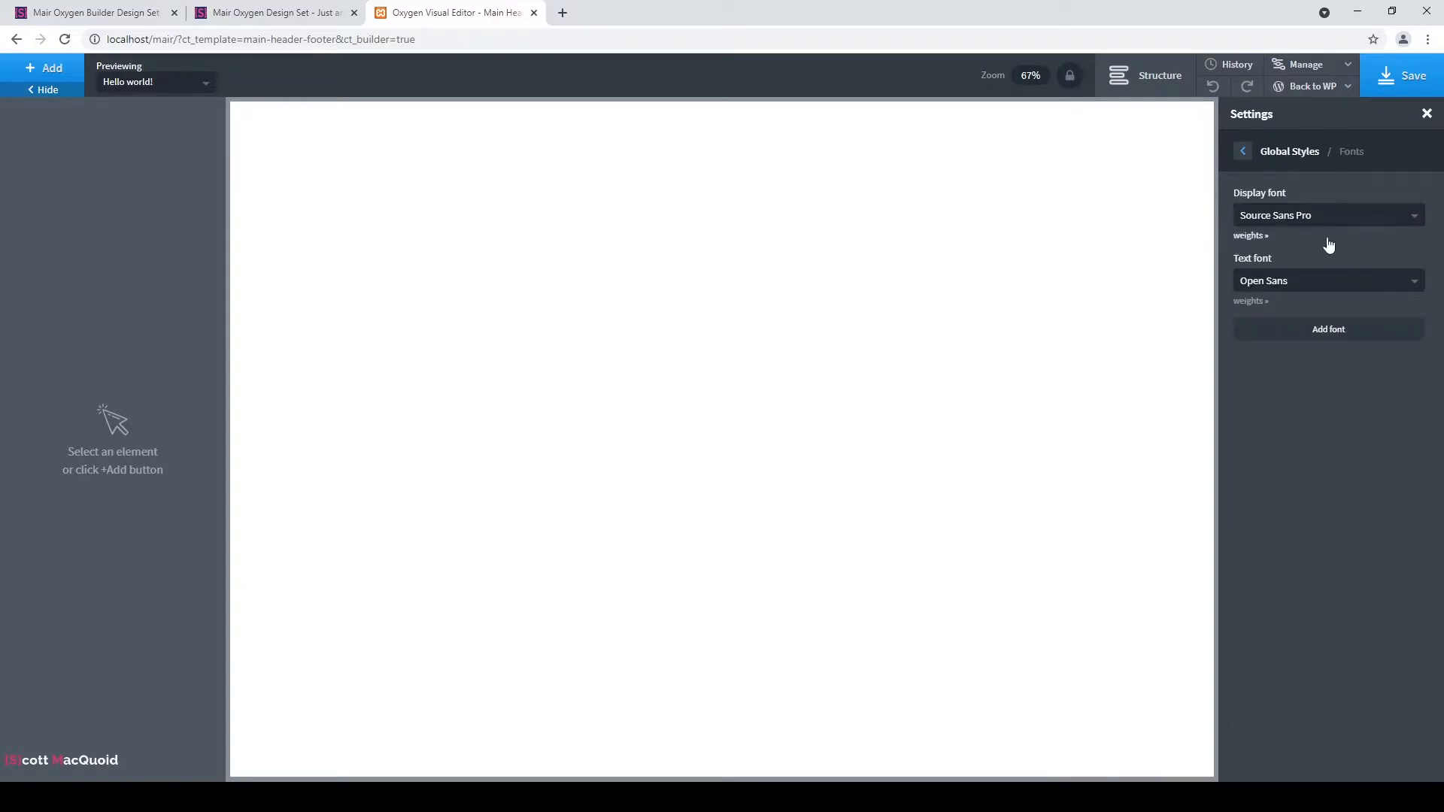
left_click(1338, 225)
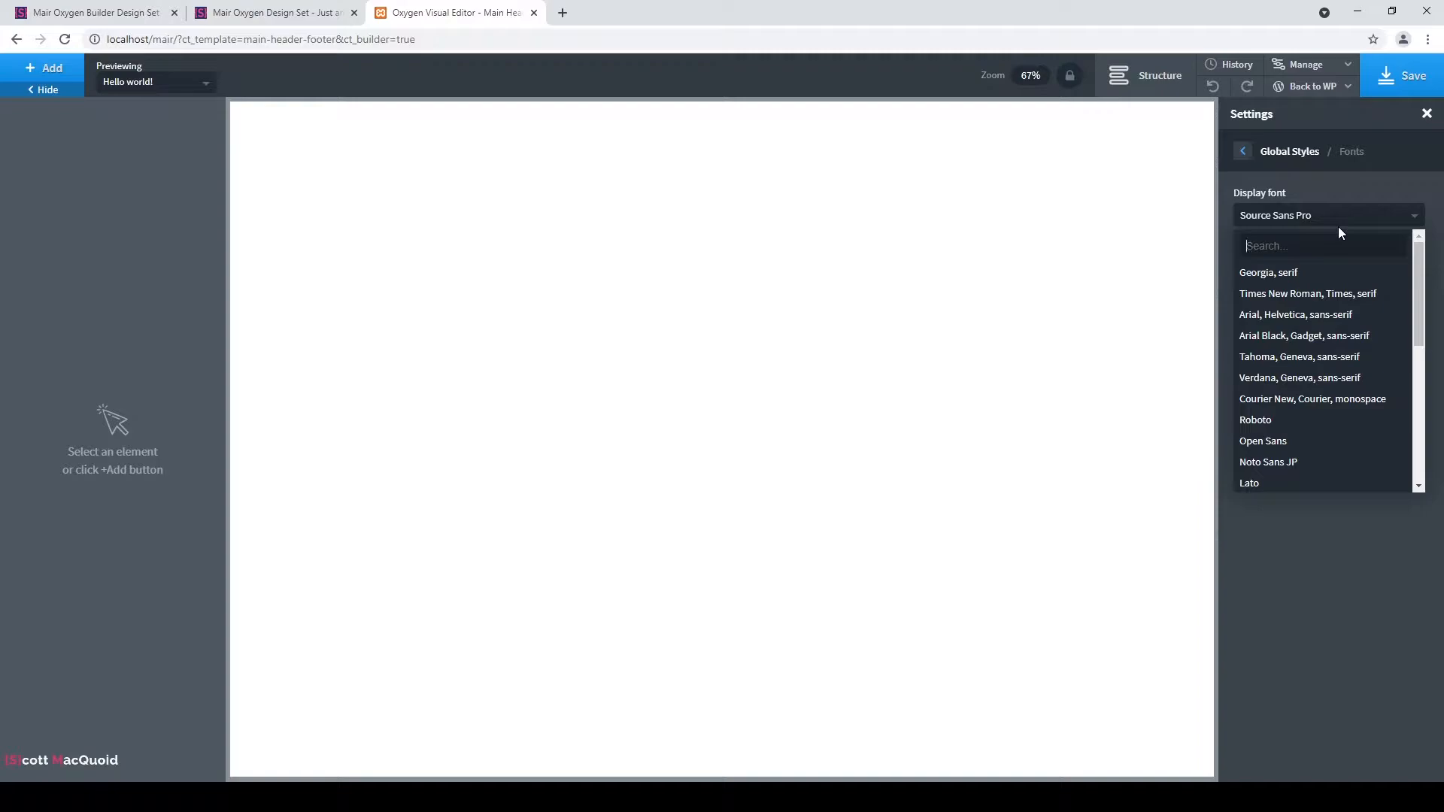
scroll(1328, 315, "down", 3)
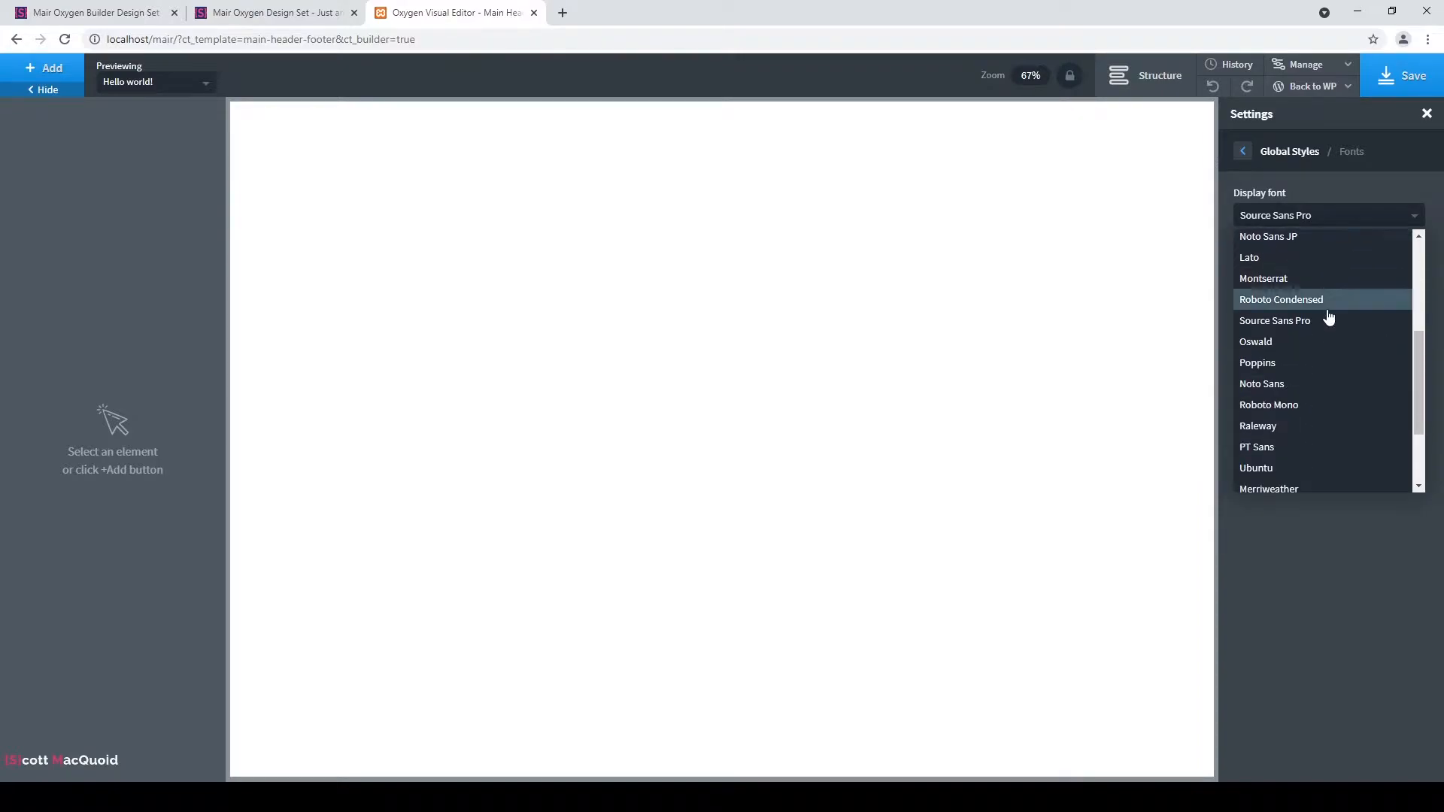
scroll(1322, 339, "down", 1)
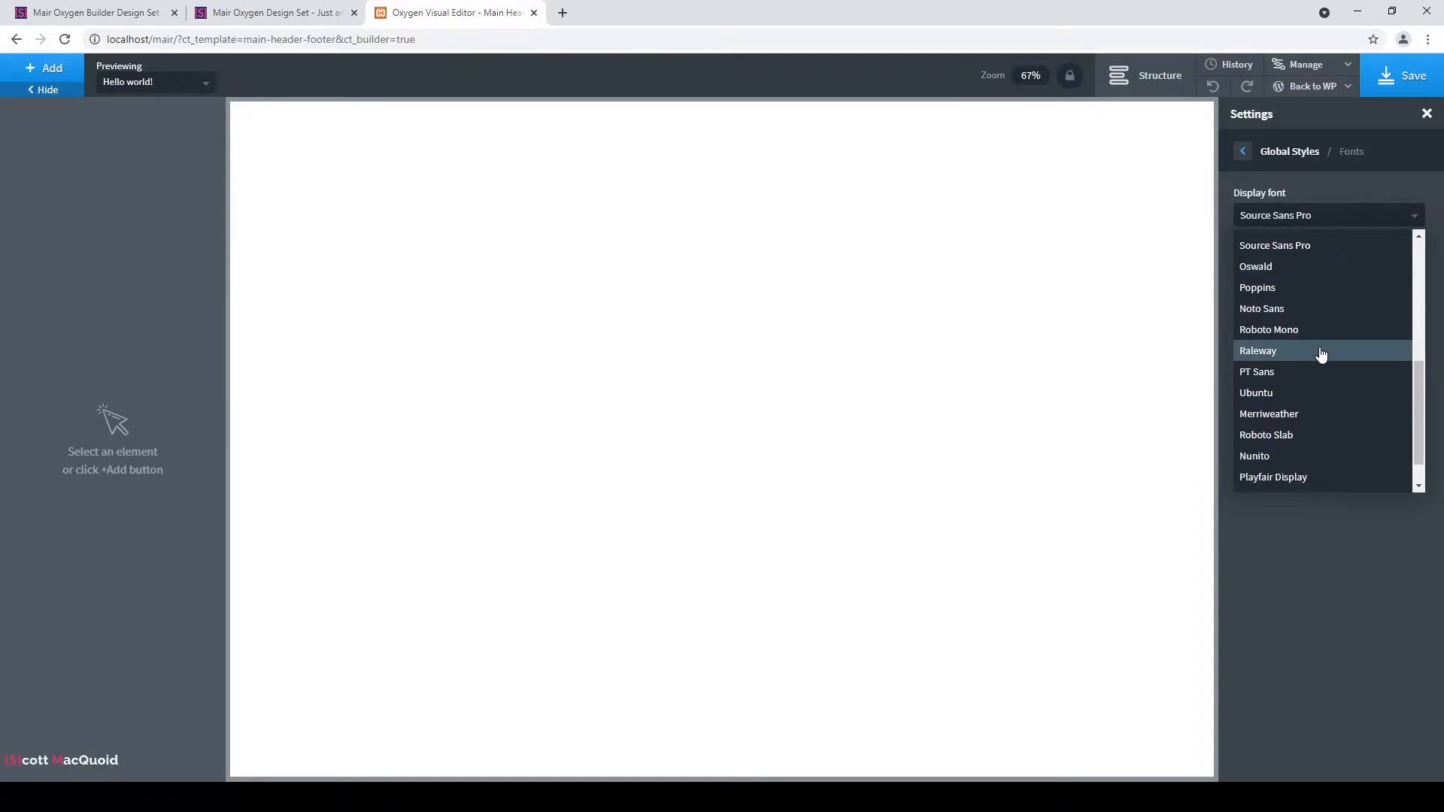
scroll(1324, 350, "down", 1)
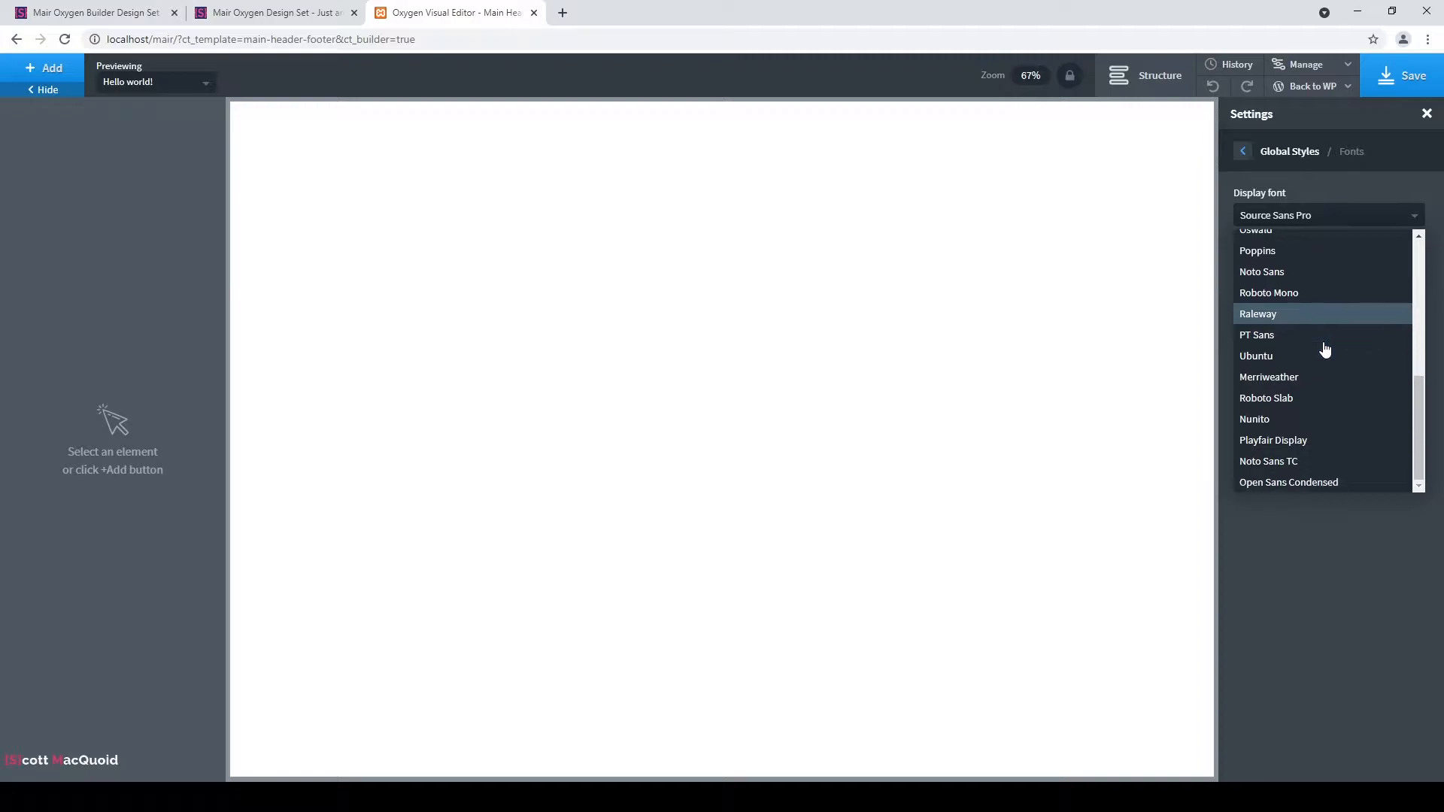
scroll(1338, 369, "up", 1)
scroll(1339, 368, "up", 2)
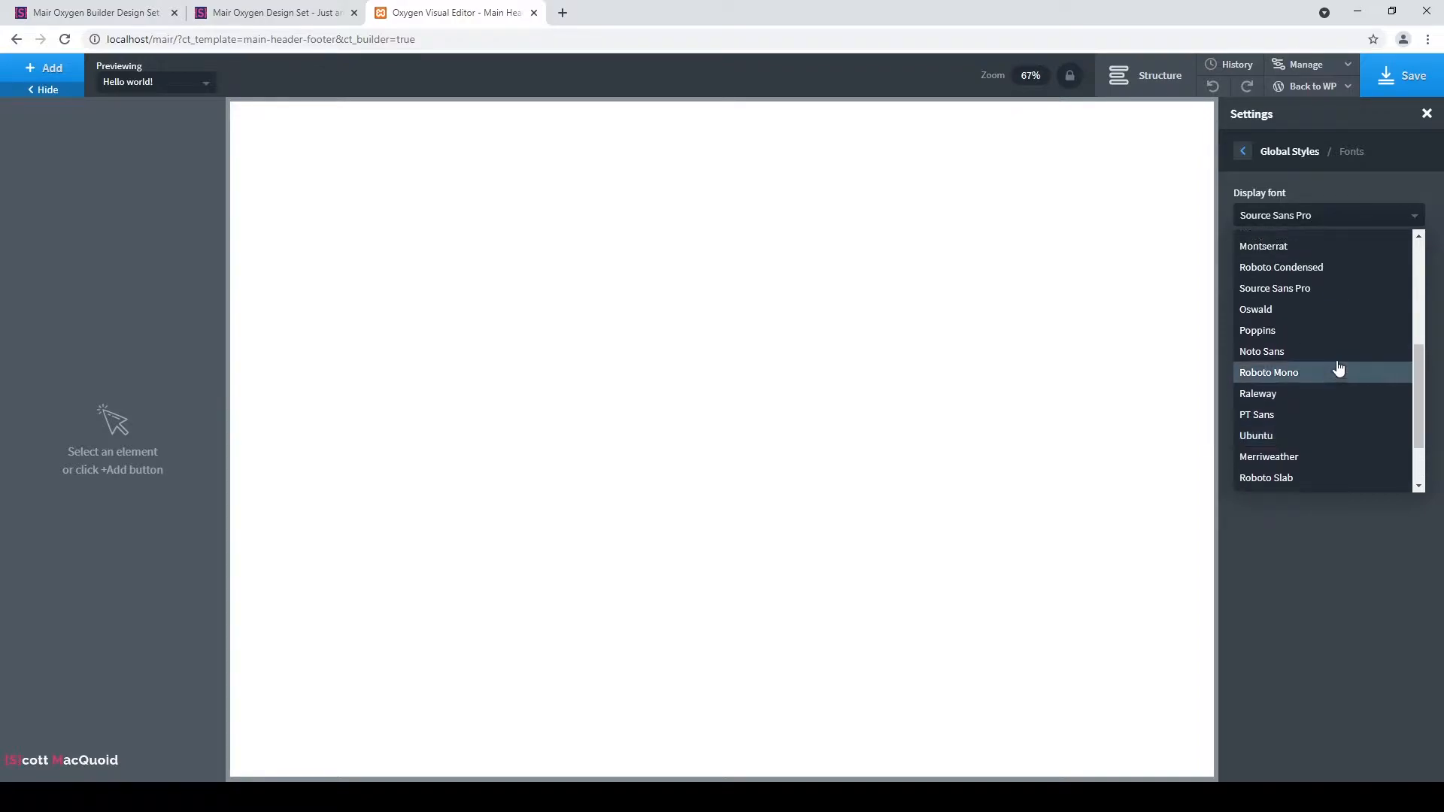
left_click(1266, 316)
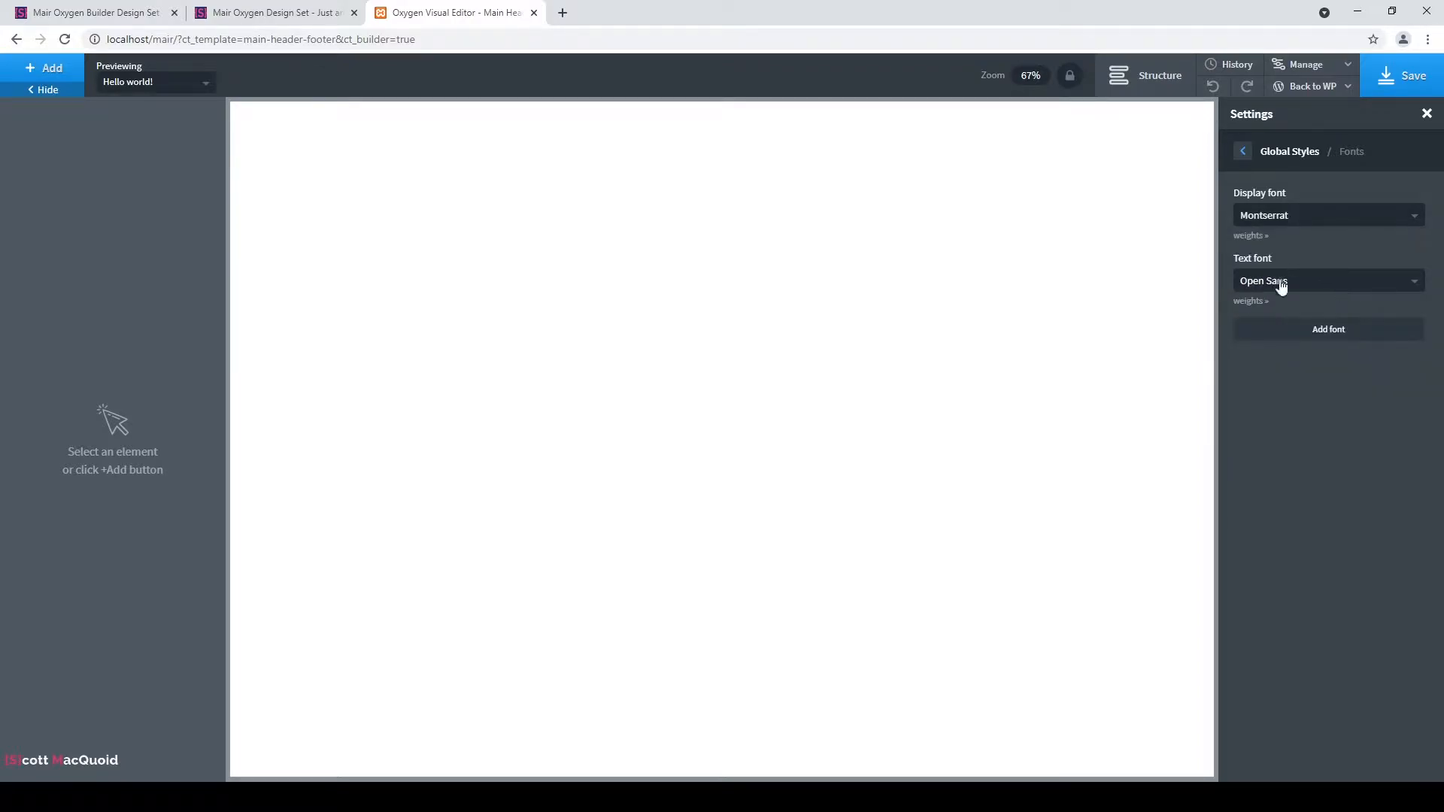
Choose Raleway as the global text font.
left_click(1324, 286)
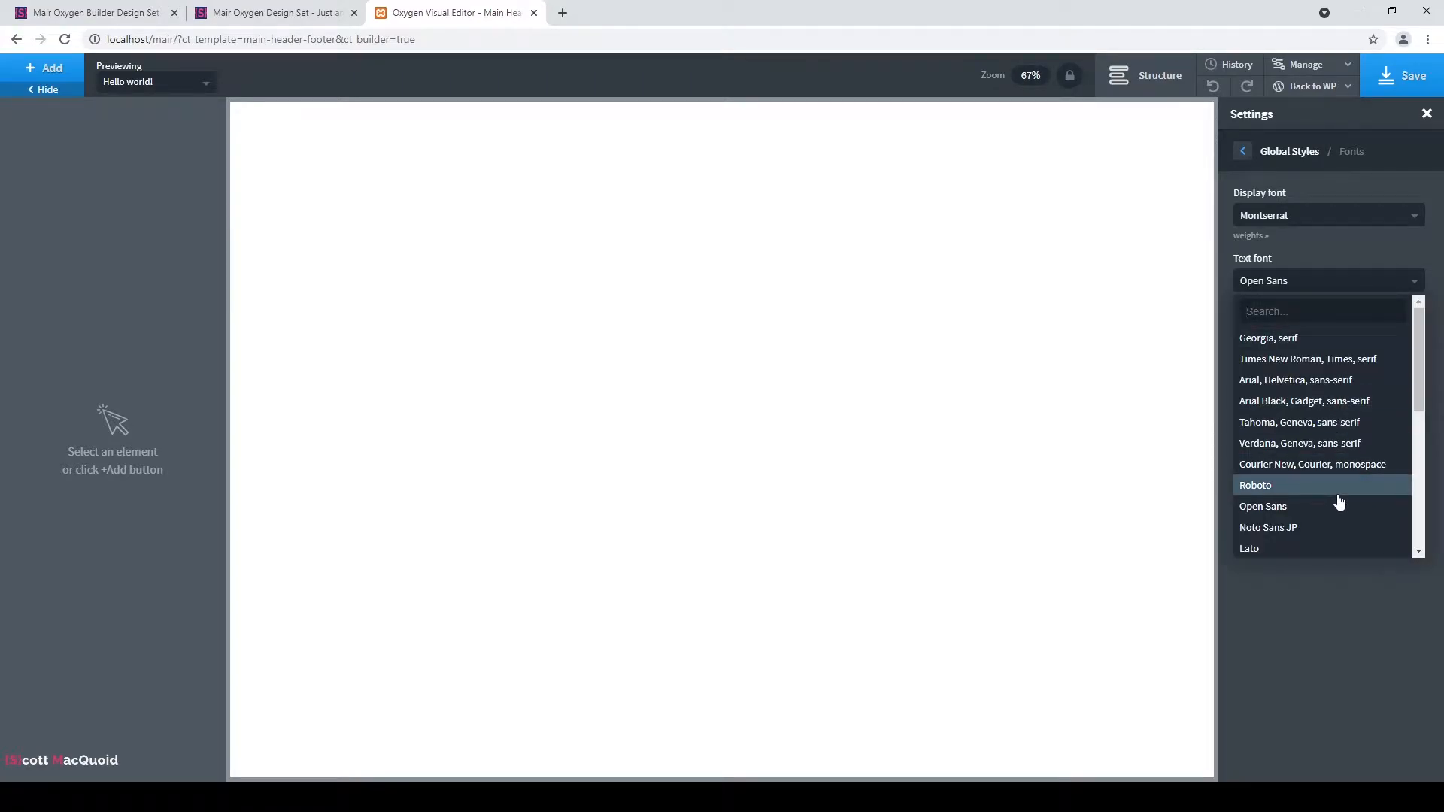
scroll(1321, 442, "down", 3)
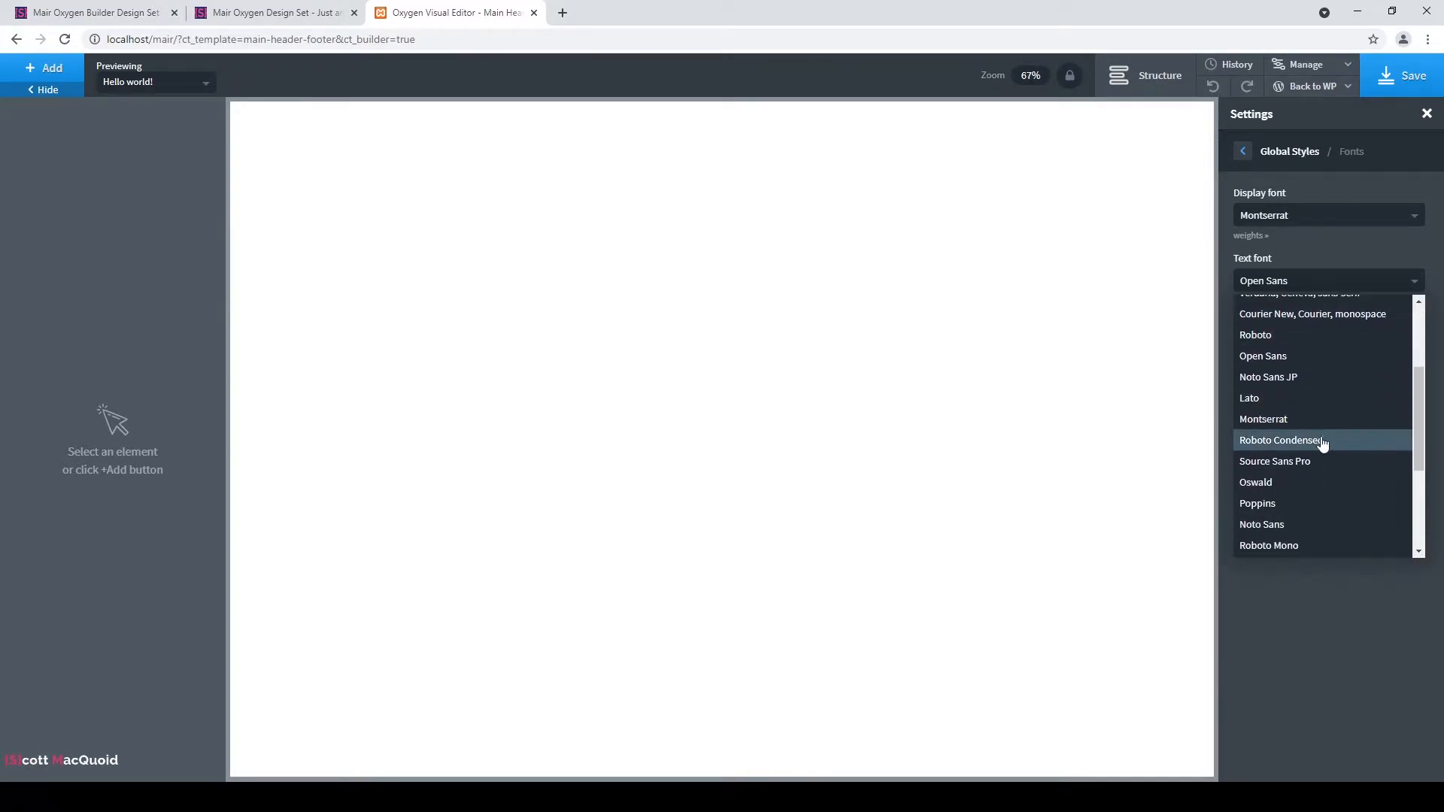
scroll(1315, 490, "down", 2)
left_click(1312, 490)
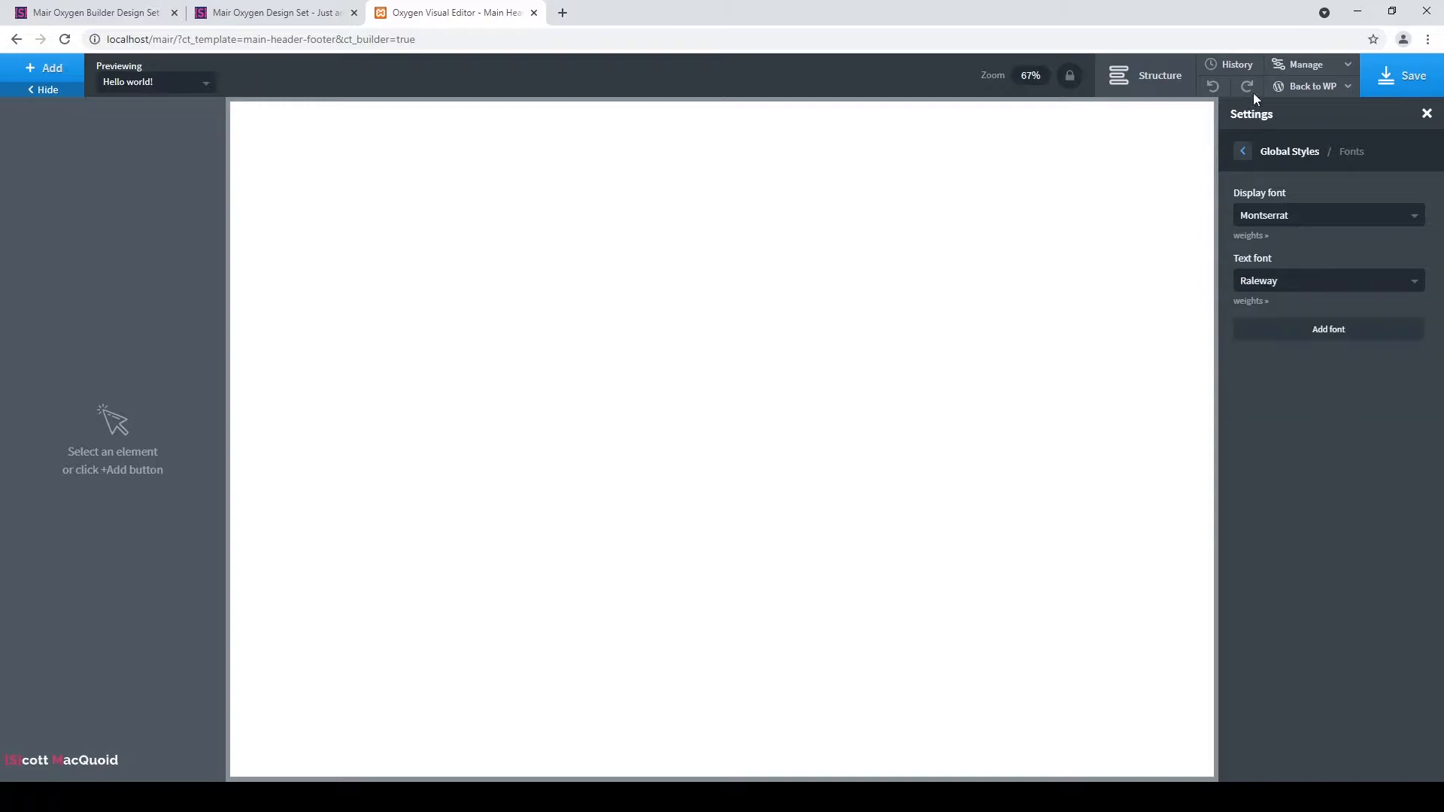
Review the H1–H4 heading settings, then show Body Text: 16 px, weight 400, line height 1.6, #404040.
left_click(1240, 153)
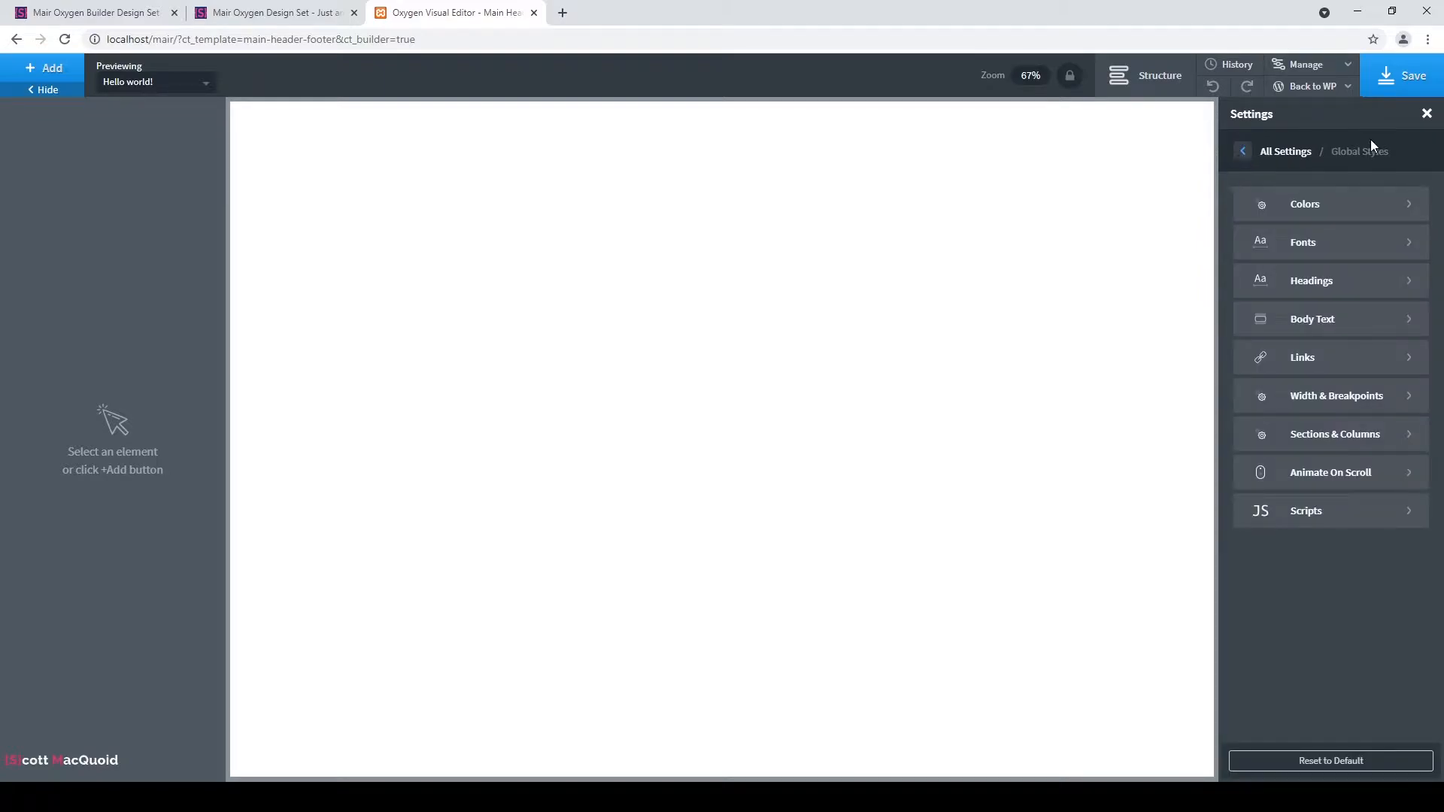
left_click(1337, 298)
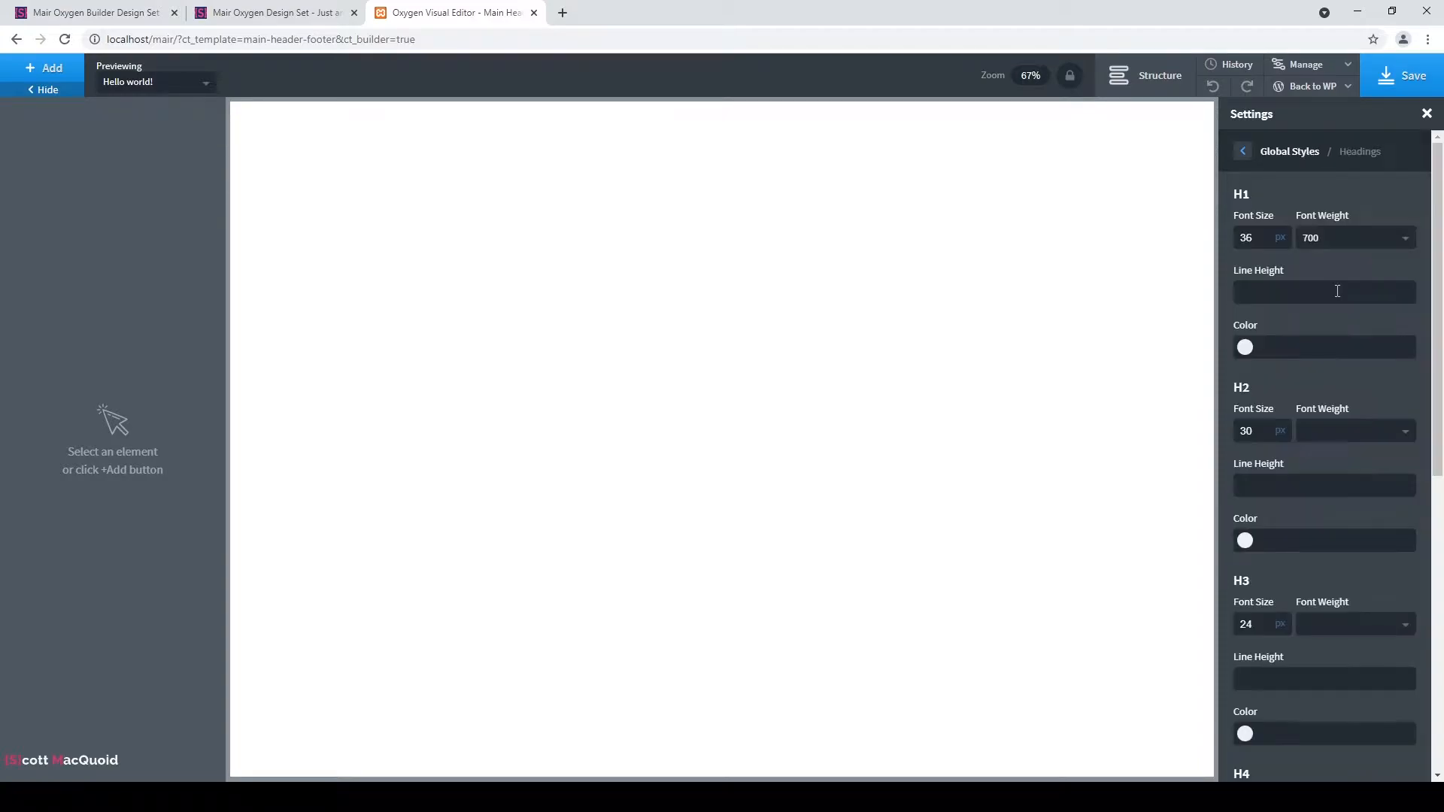
left_click(1257, 233)
left_click(1273, 426)
scroll(1273, 424, "down", 4)
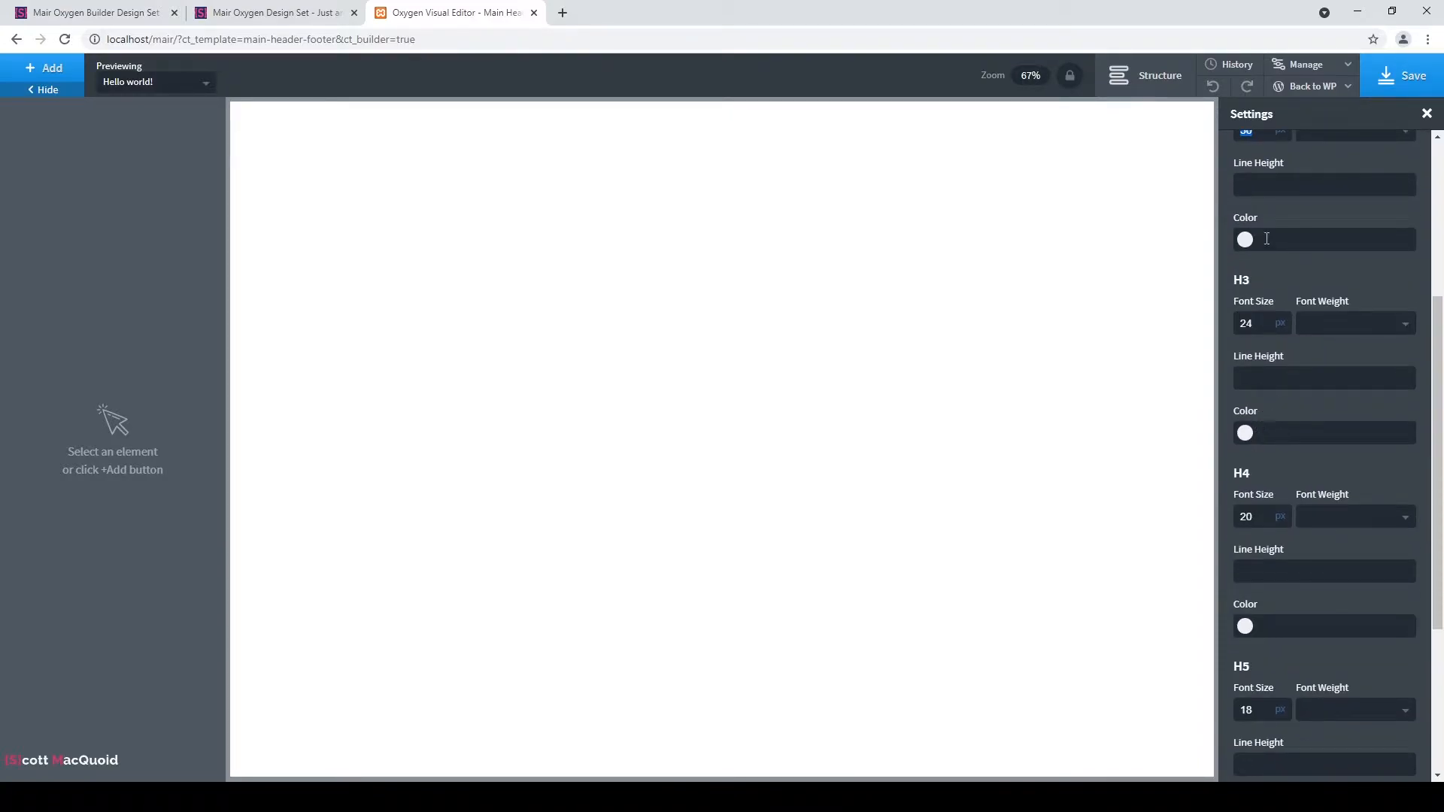
scroll(1404, 275, "up", 1)
left_click(1386, 205)
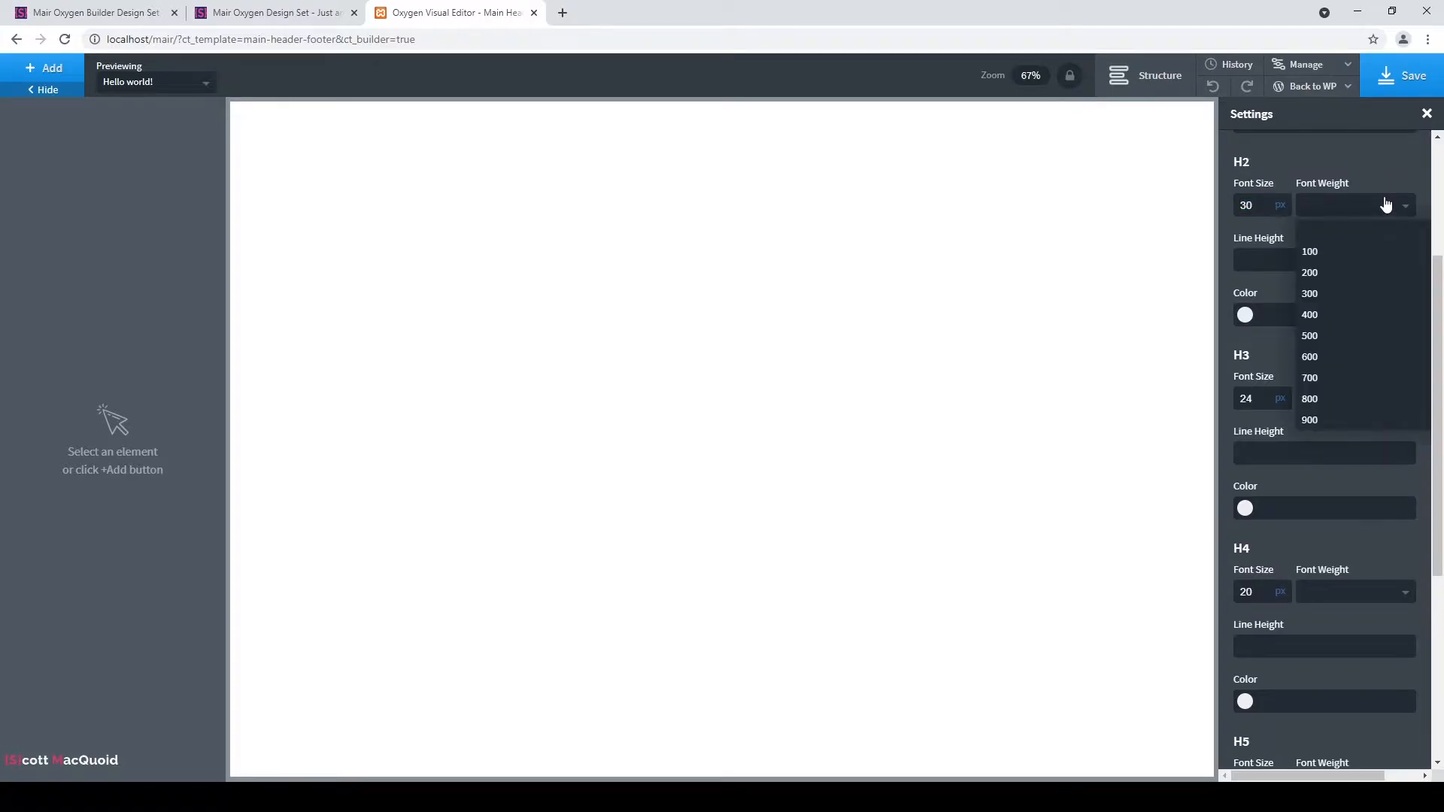
left_click(1386, 206)
scroll(1282, 310, "up", 3)
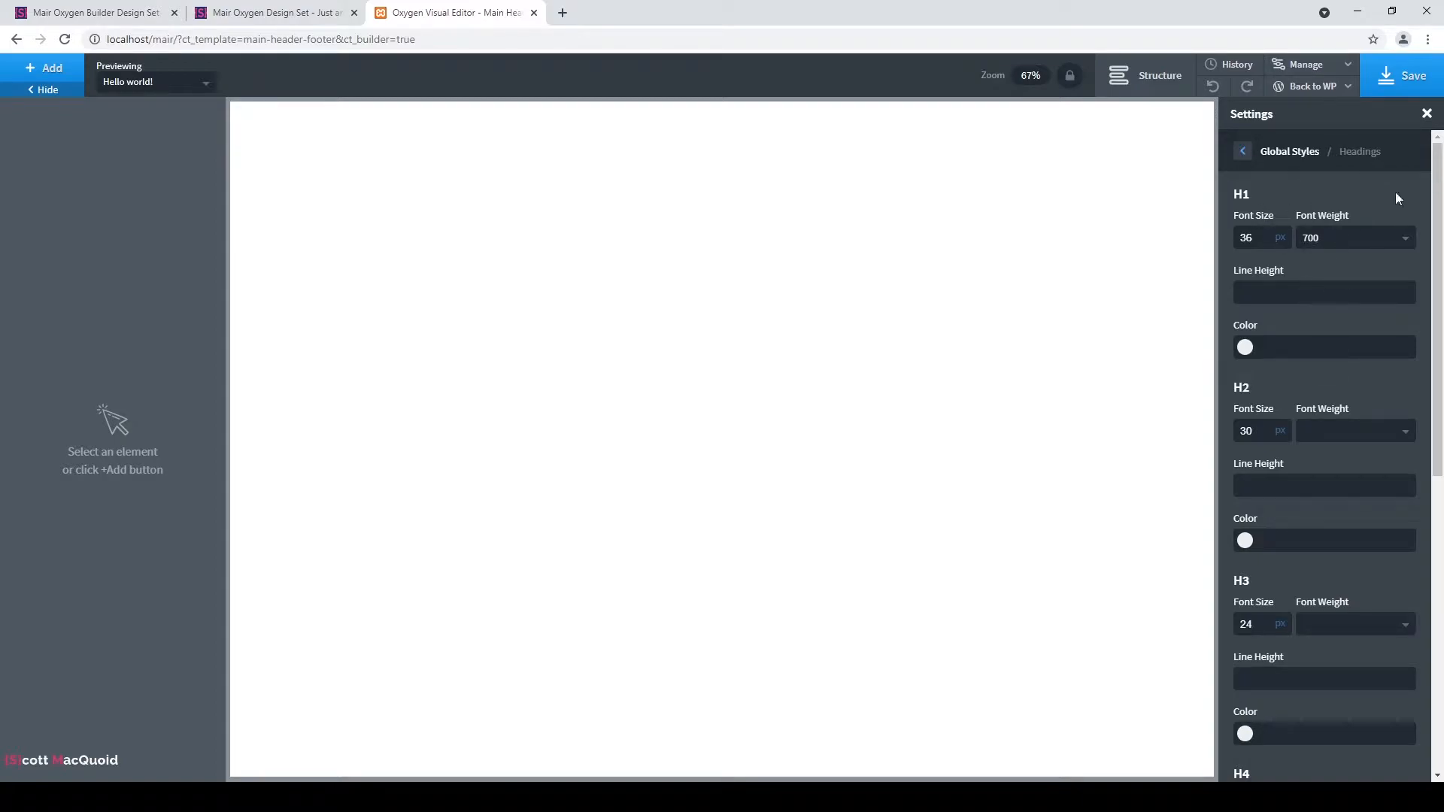
left_click(1242, 151)
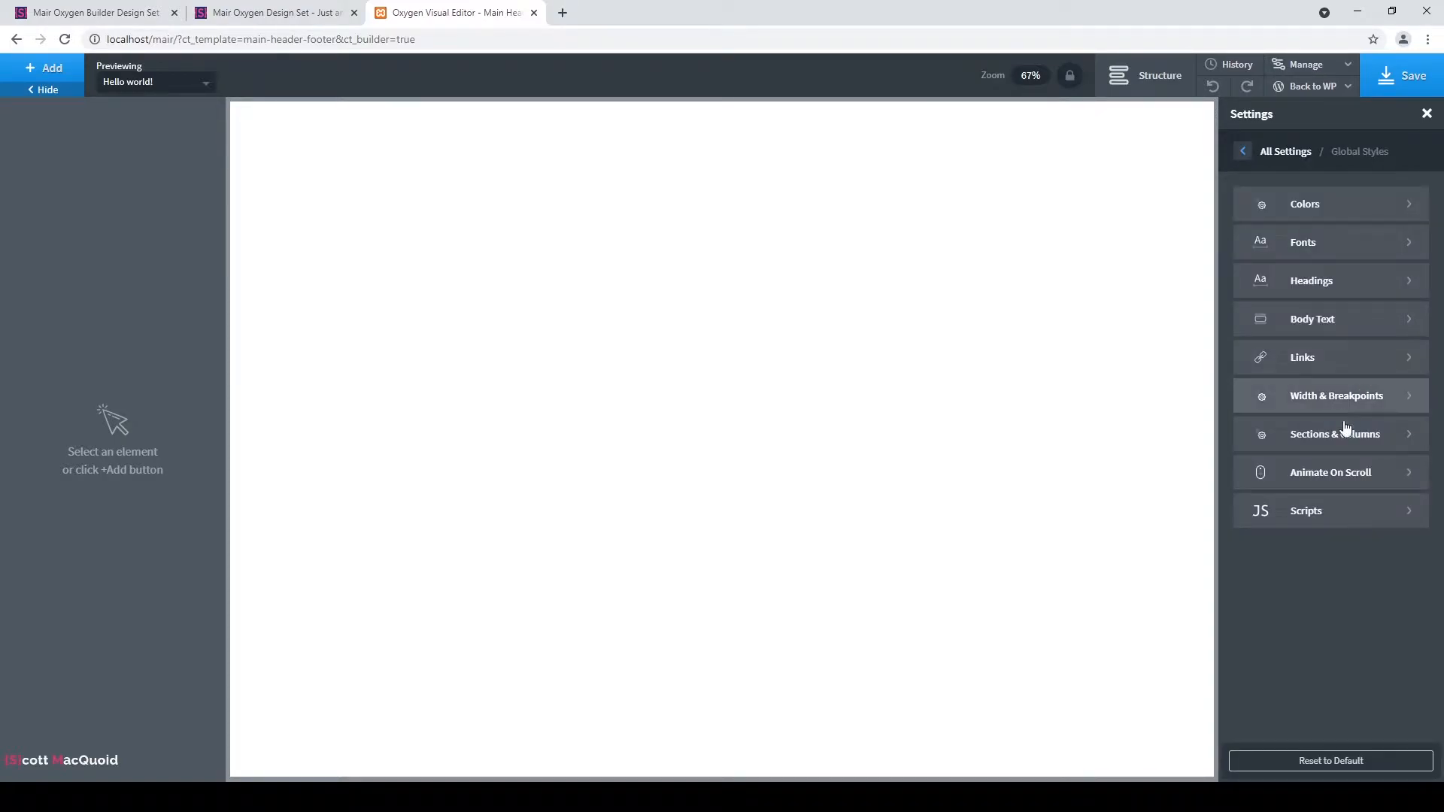
left_click(1348, 319)
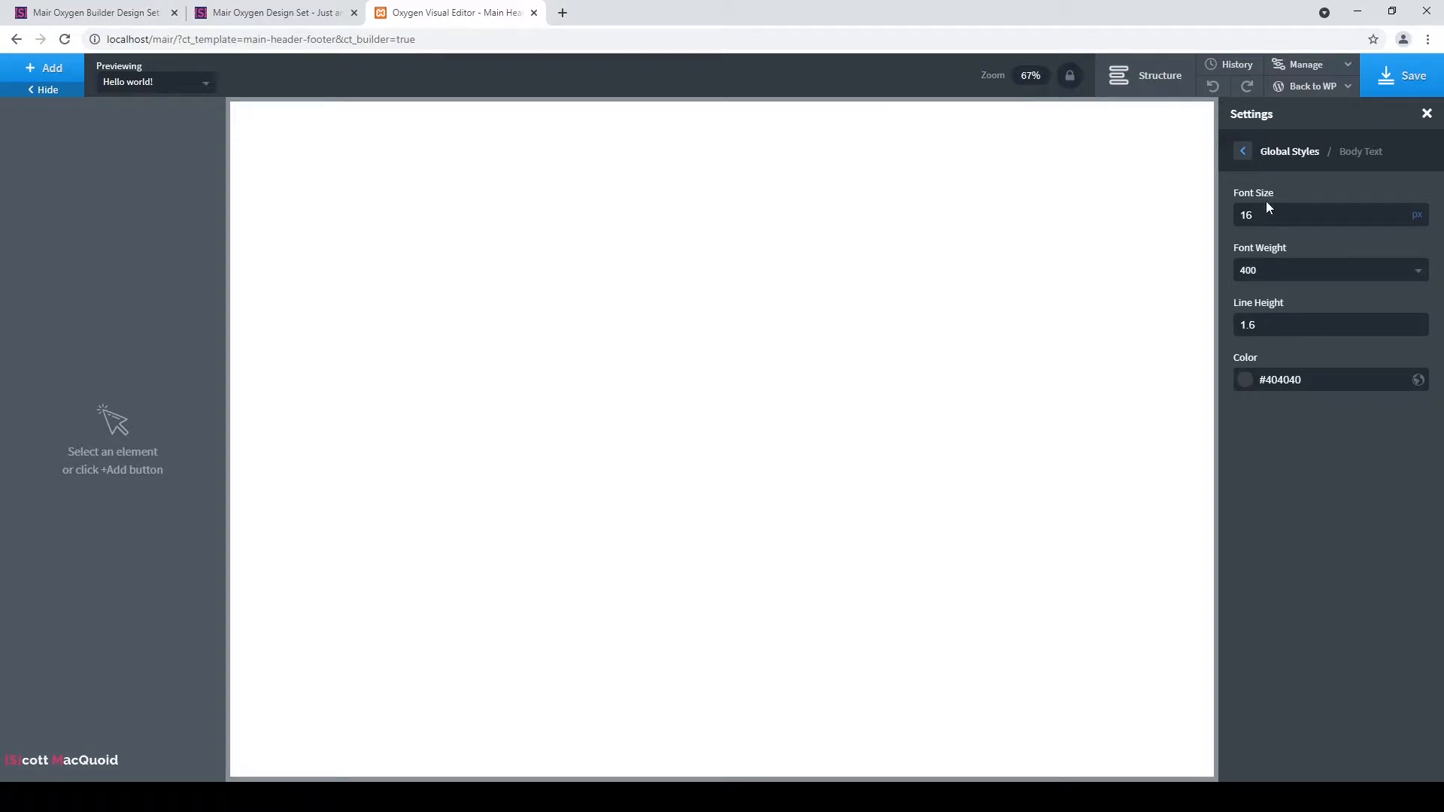
Inspect the global All Links style settings, including the normal link colour.
left_click(1240, 153)
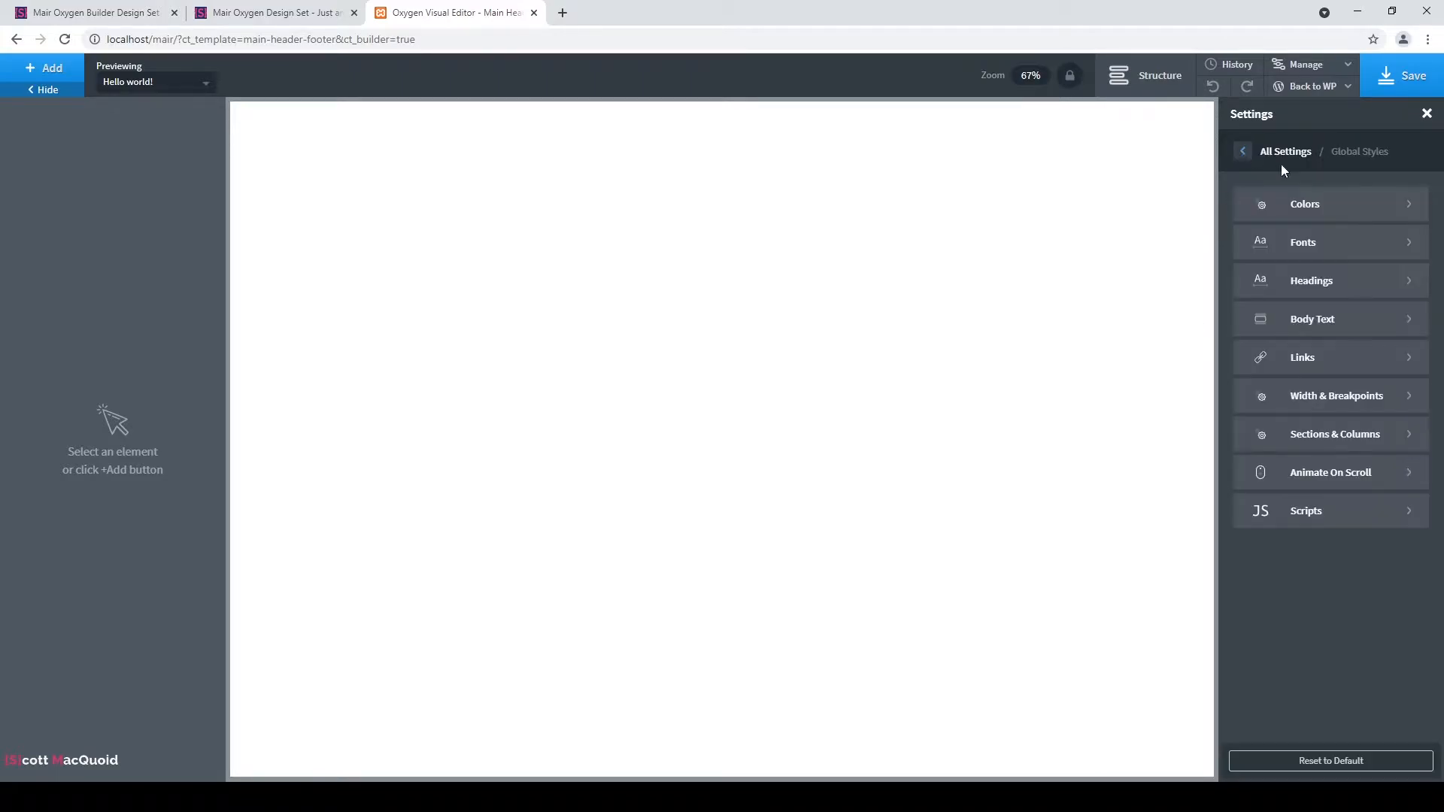
left_click(1326, 362)
left_click(1314, 219)
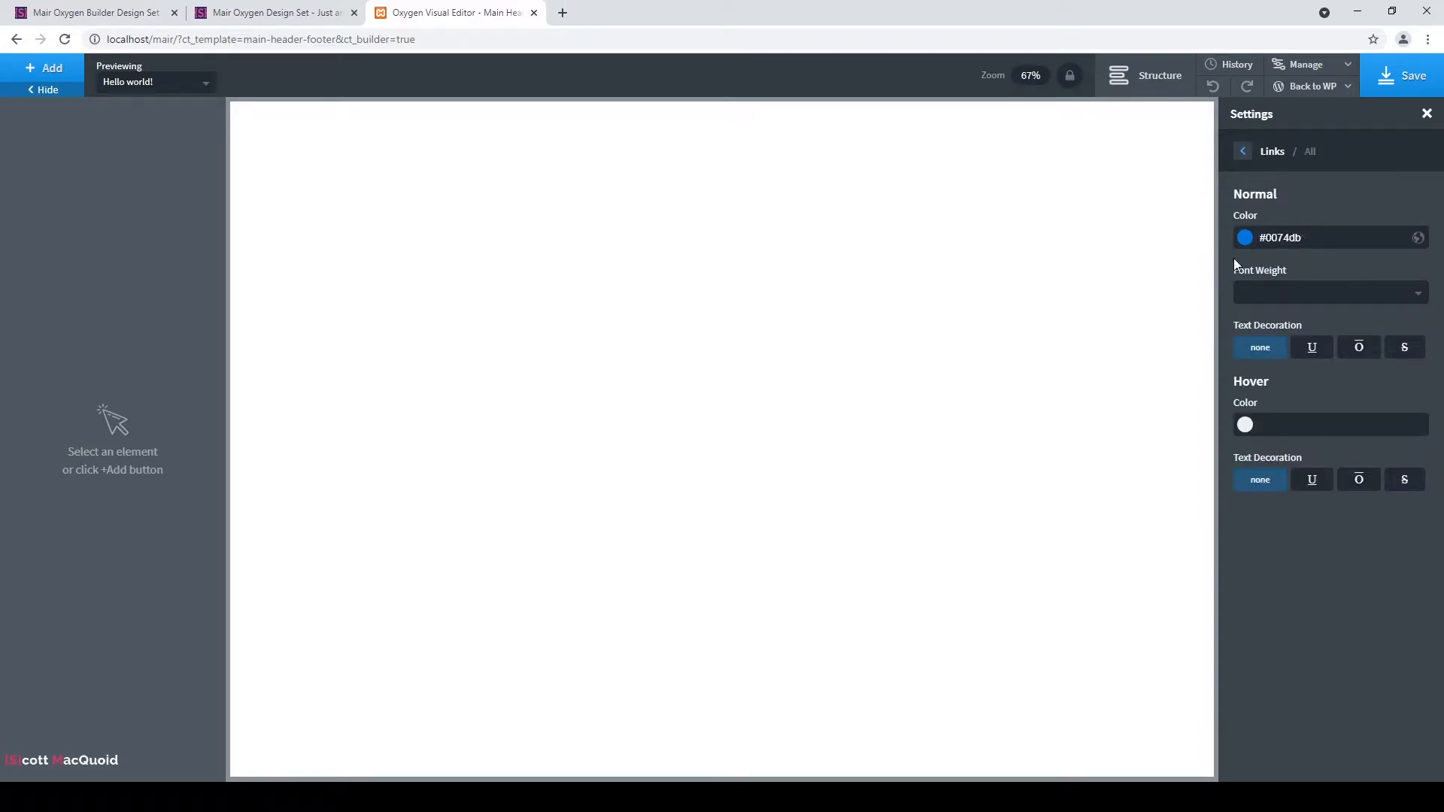
left_click(1244, 240)
left_click(1245, 239)
left_click(1245, 158)
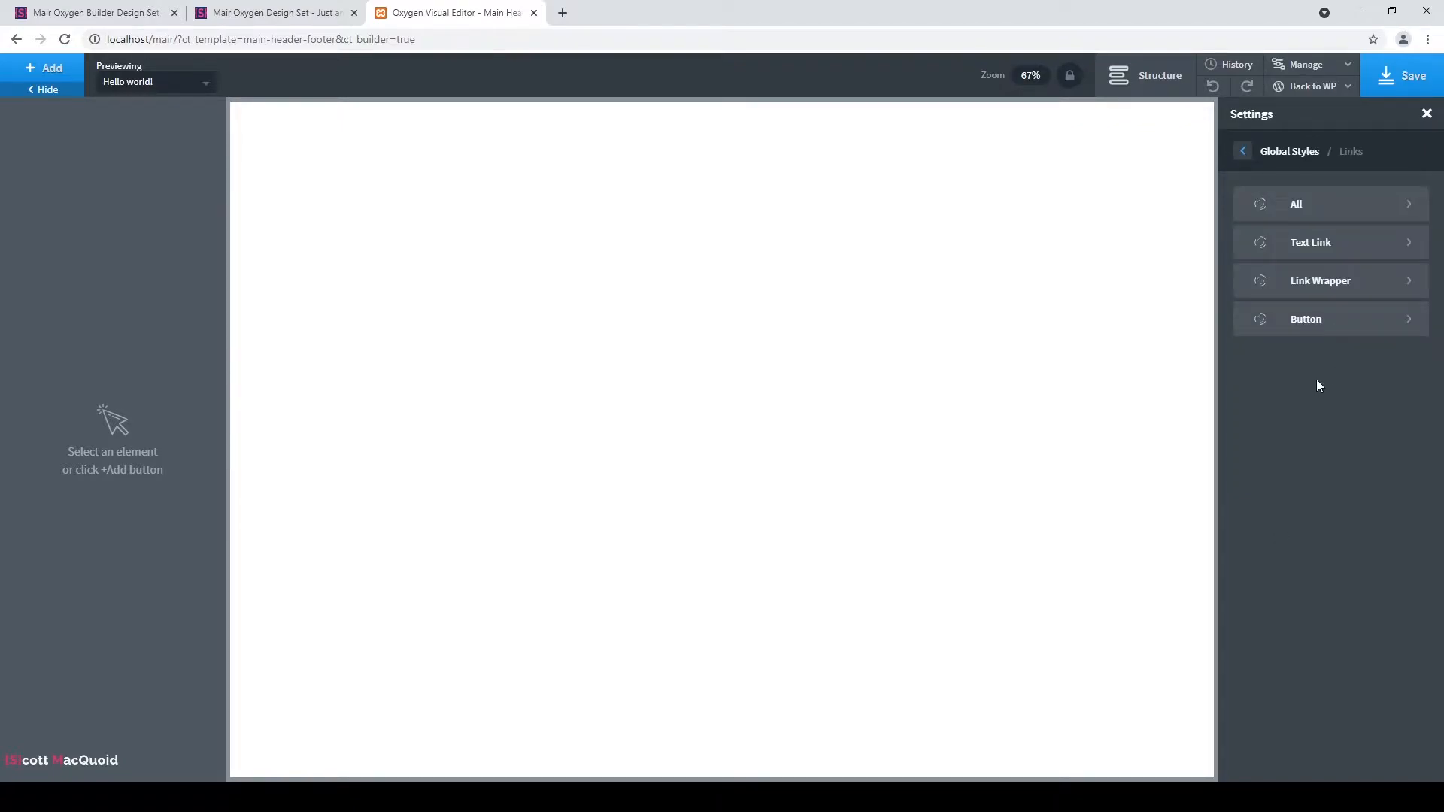
Browse the Button, Text Link and Link Wrapper settings, then view Width & Breakpoints (1120 px).
left_click(1316, 323)
left_click(1244, 155)
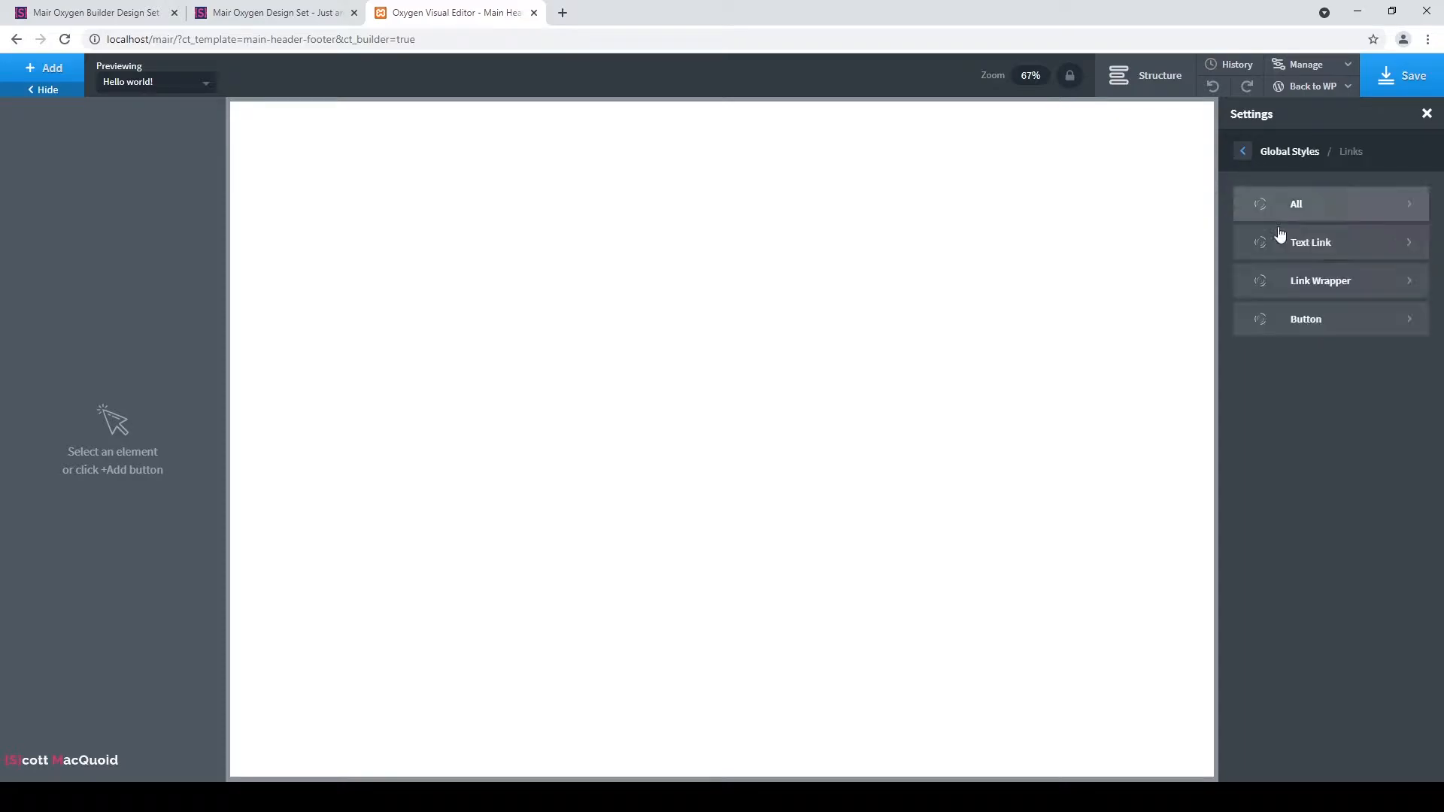
left_click(1280, 245)
left_click(1244, 154)
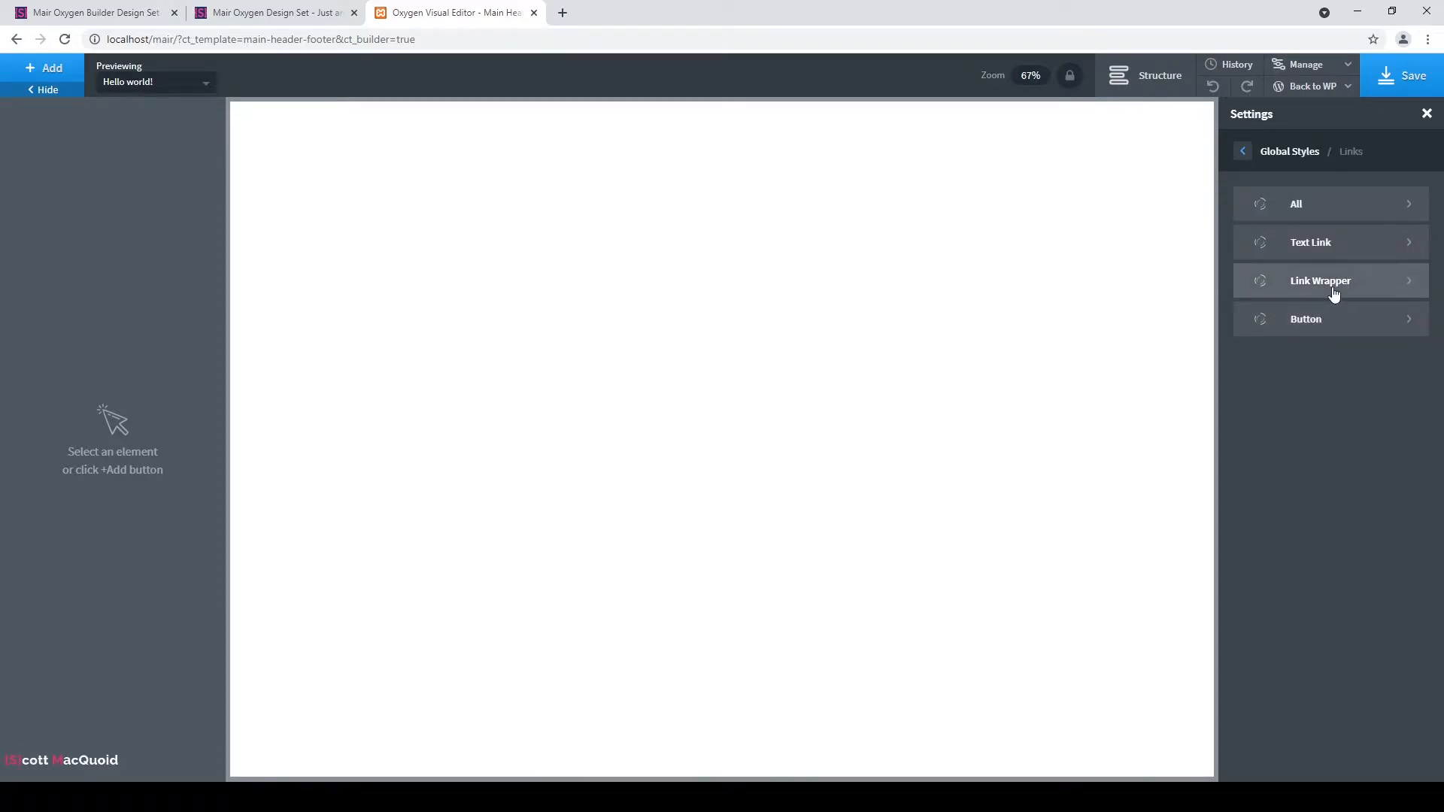
left_click(1321, 291)
left_click(1245, 154)
left_click(1244, 155)
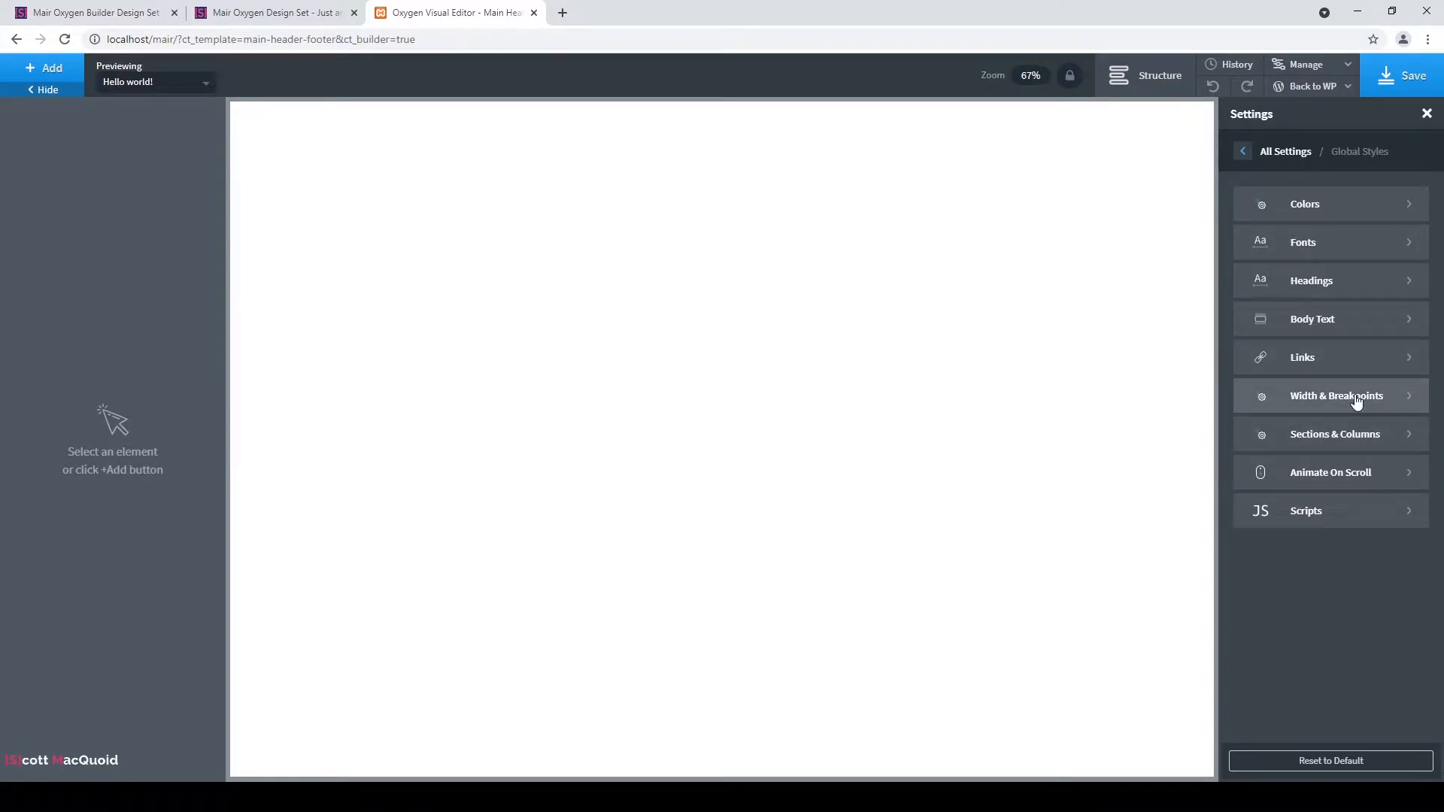
left_click(1355, 401)
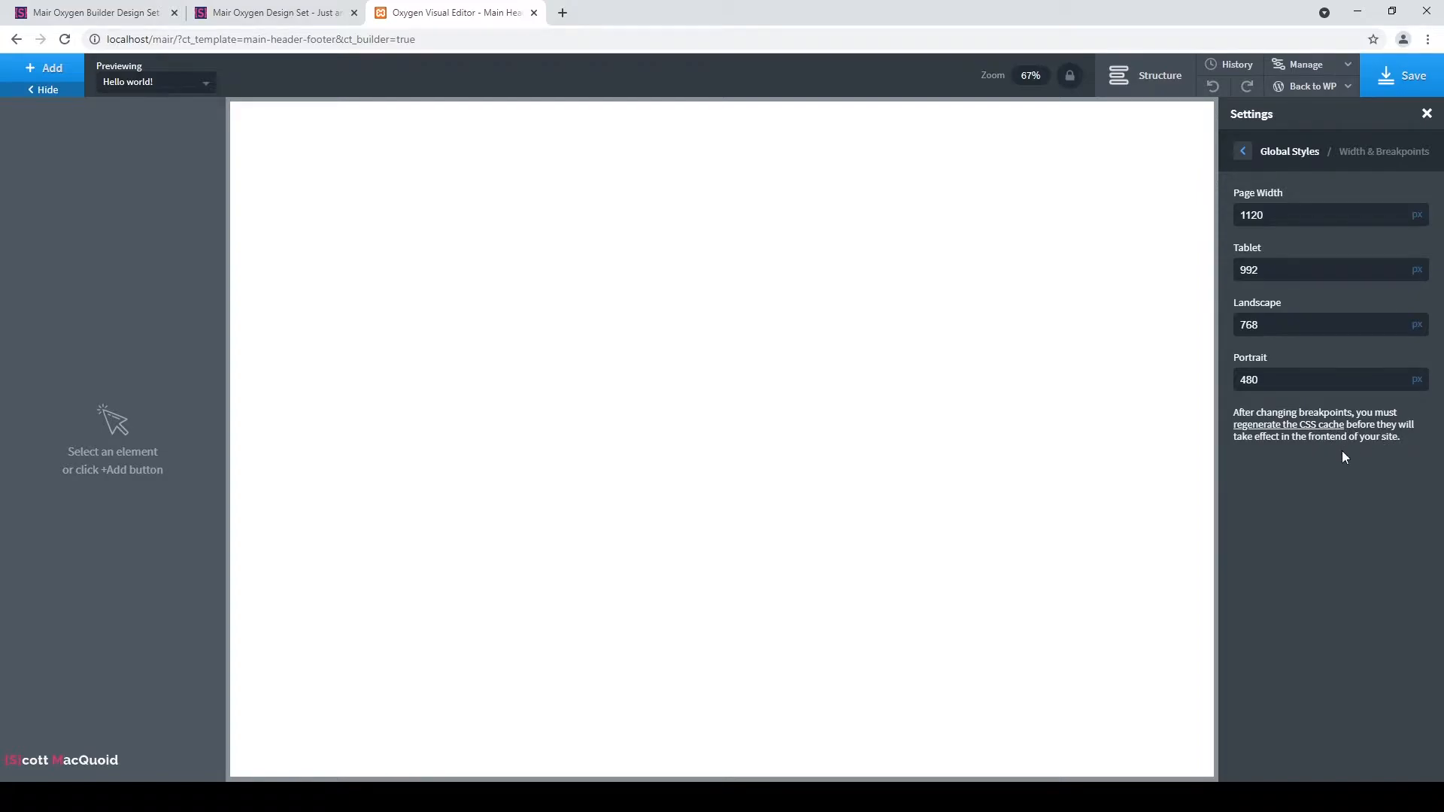
Look over the Sections & Columns padding and Scripts settings, then save the template.
left_click(1244, 154)
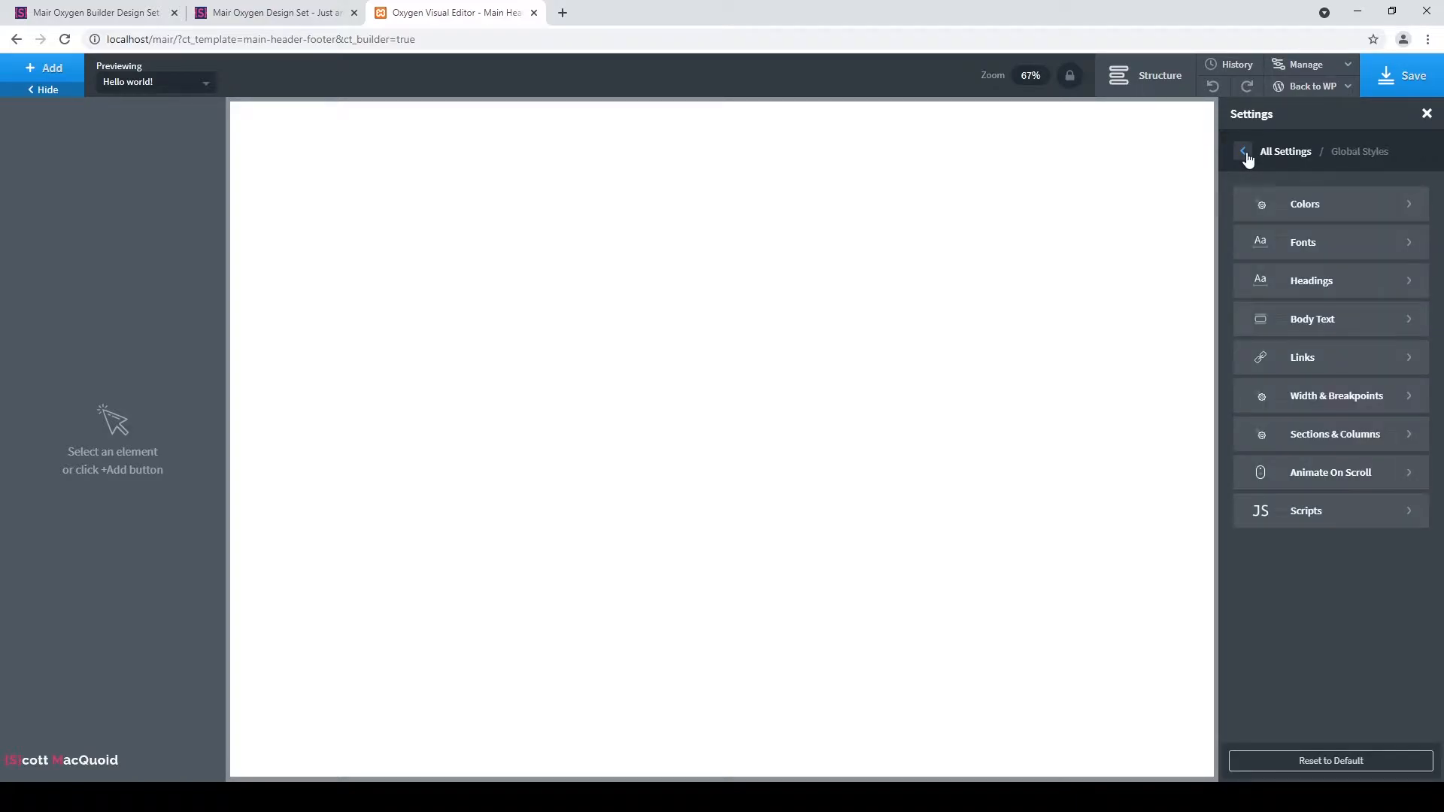
left_click(1388, 434)
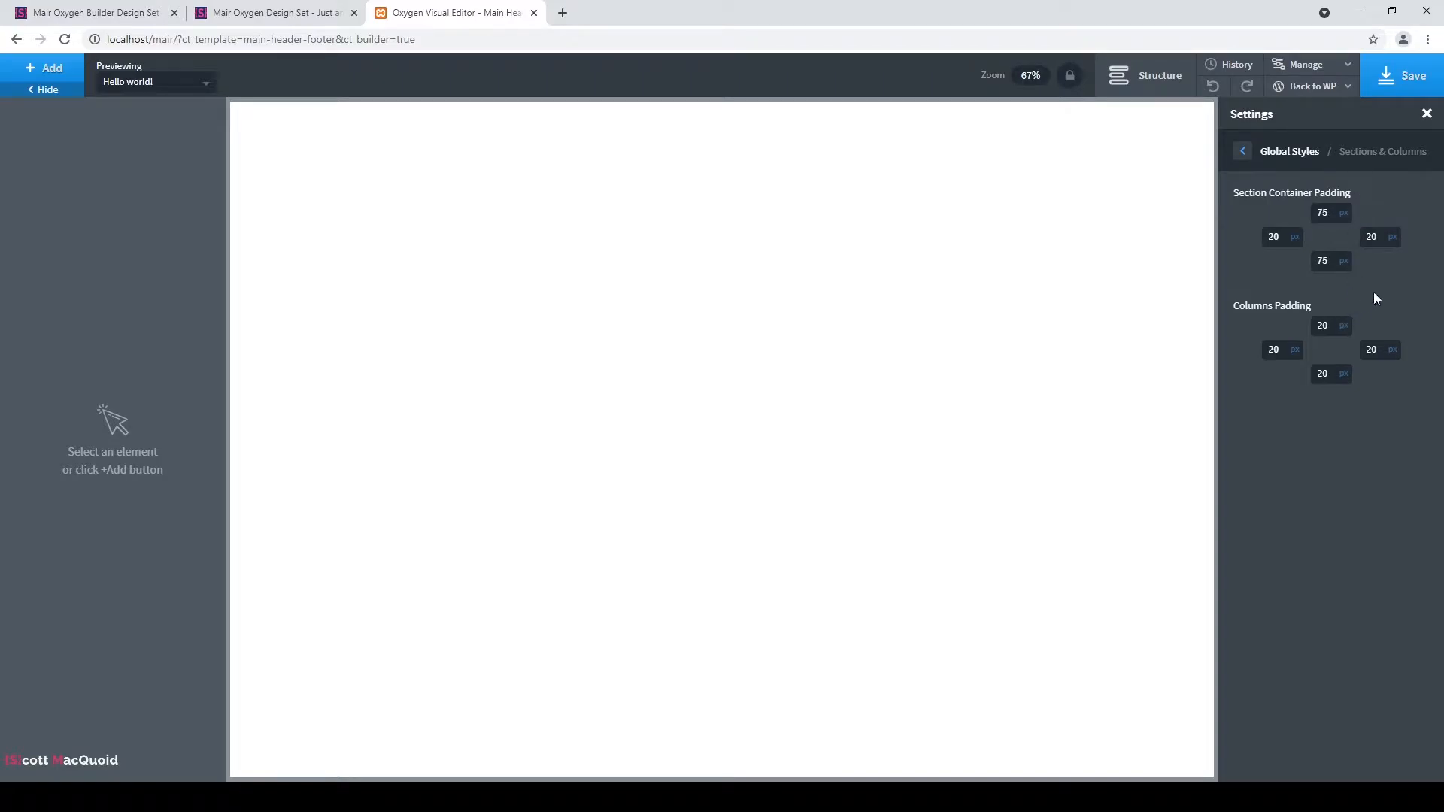
left_click(1245, 152)
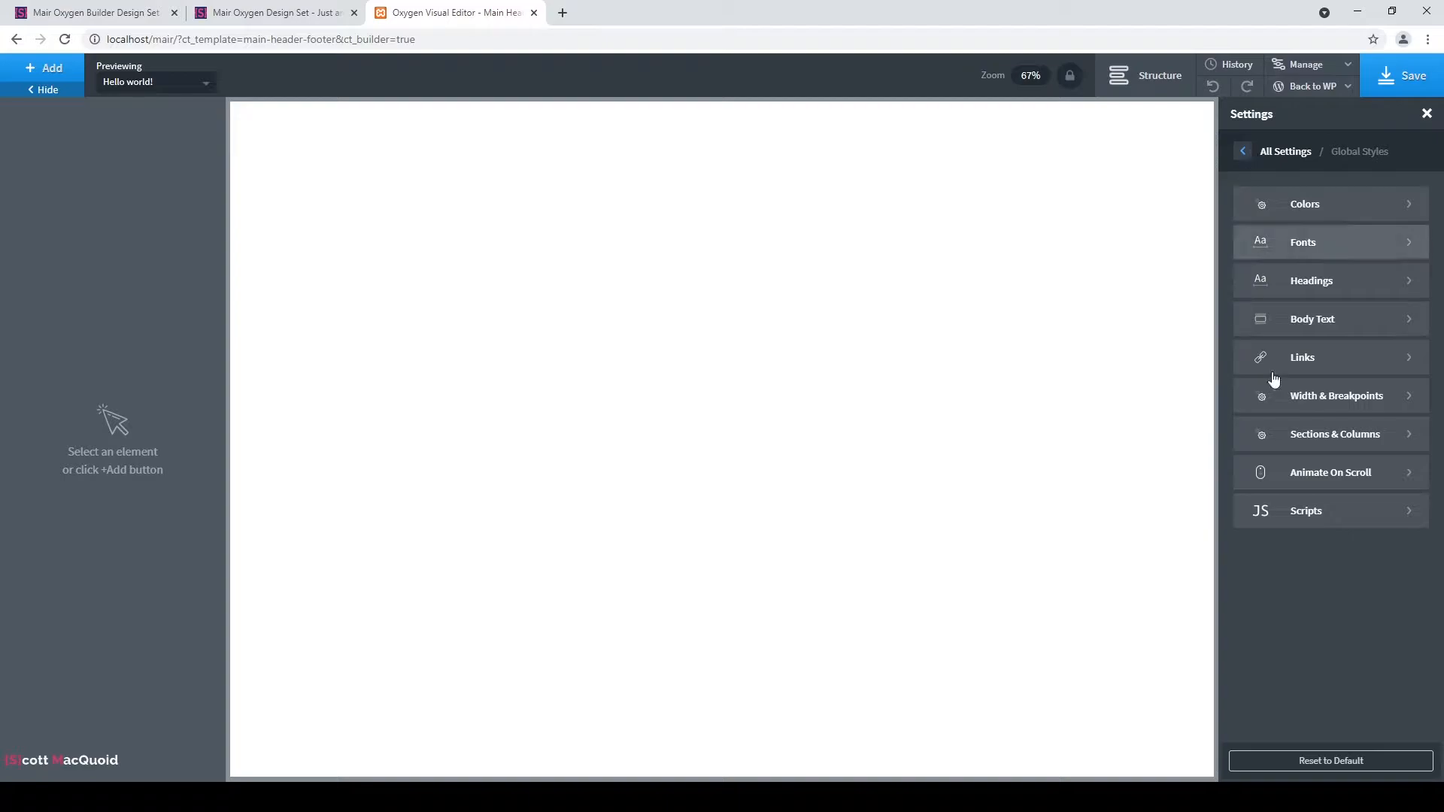
left_click(1353, 529)
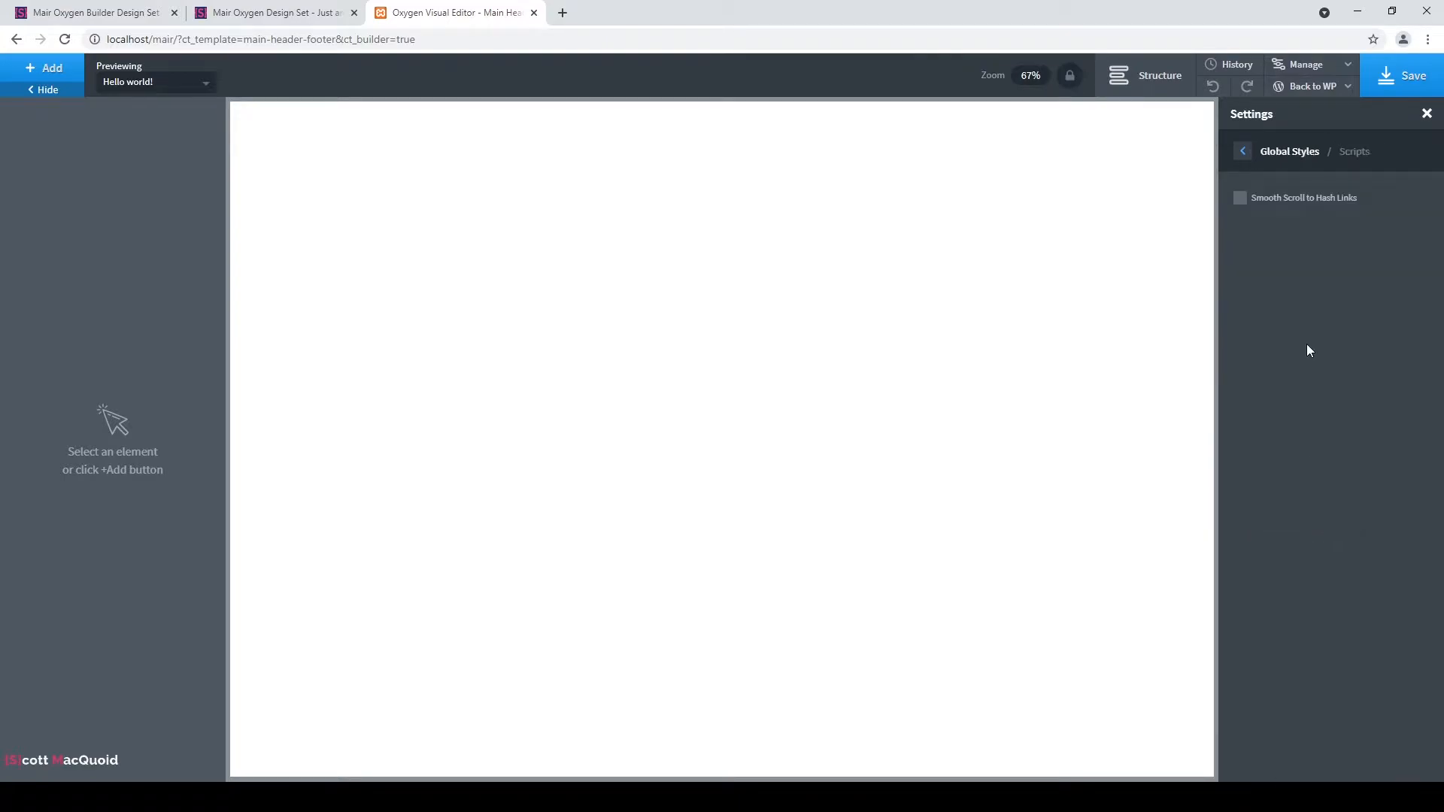
left_click(1244, 152)
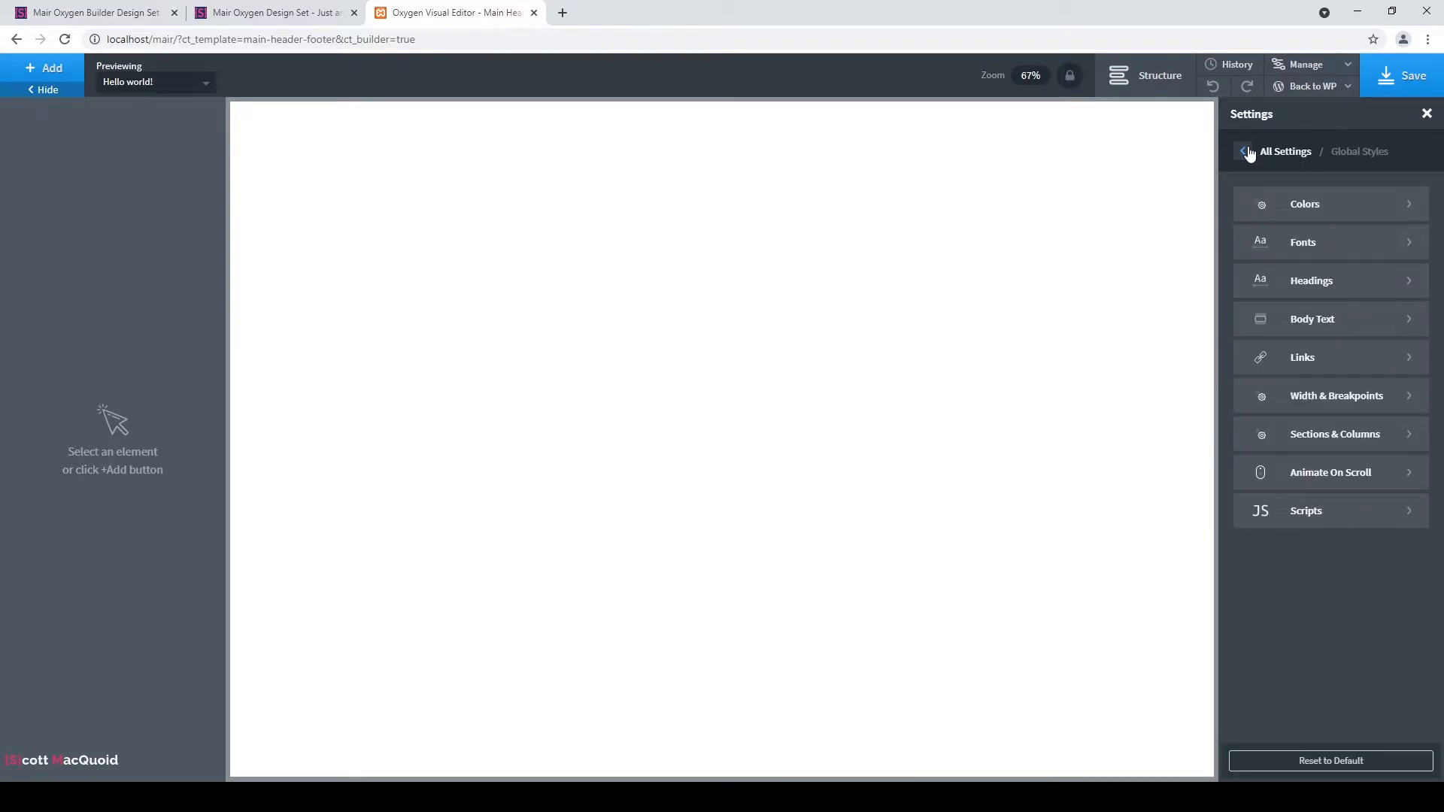
left_click(1246, 152)
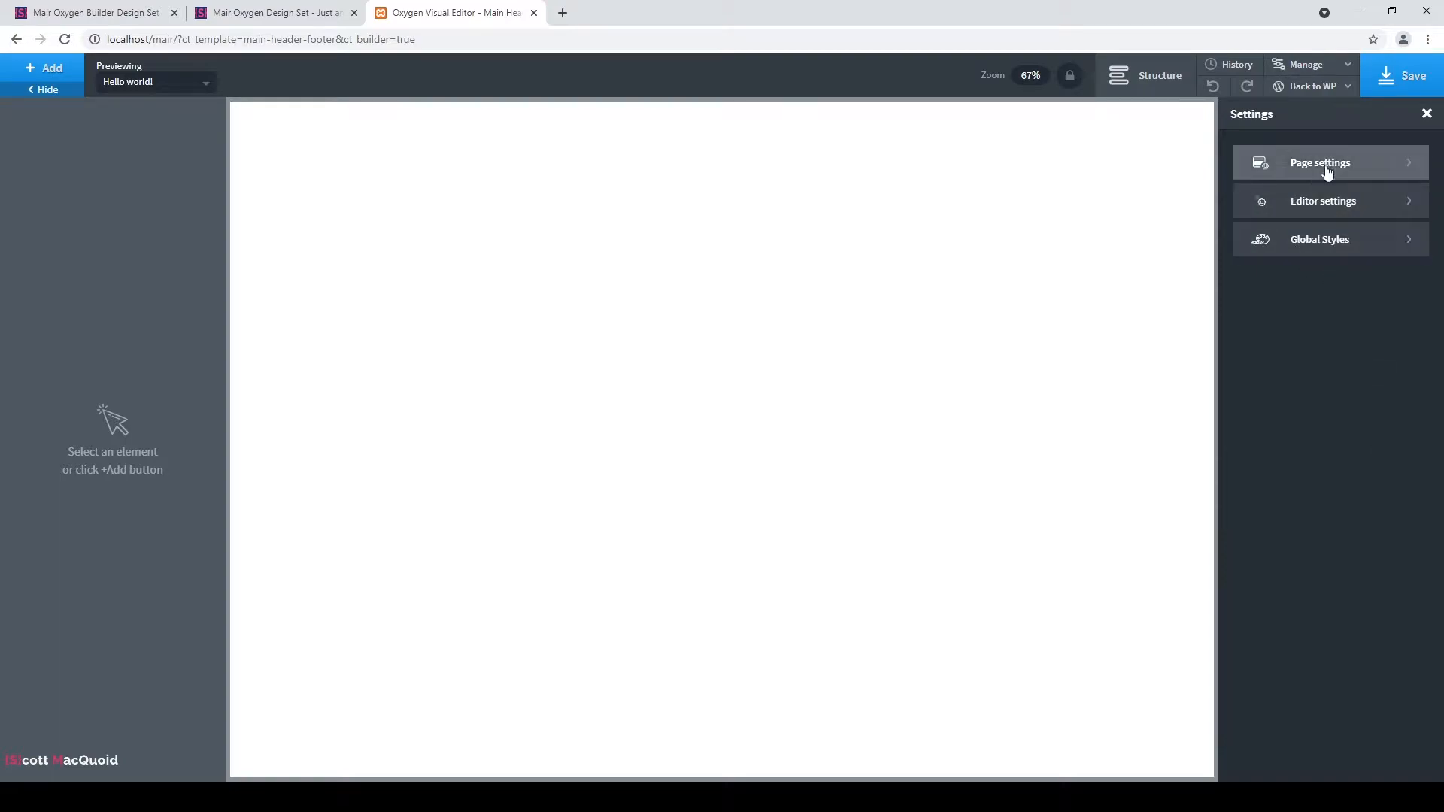
left_click(1383, 82)
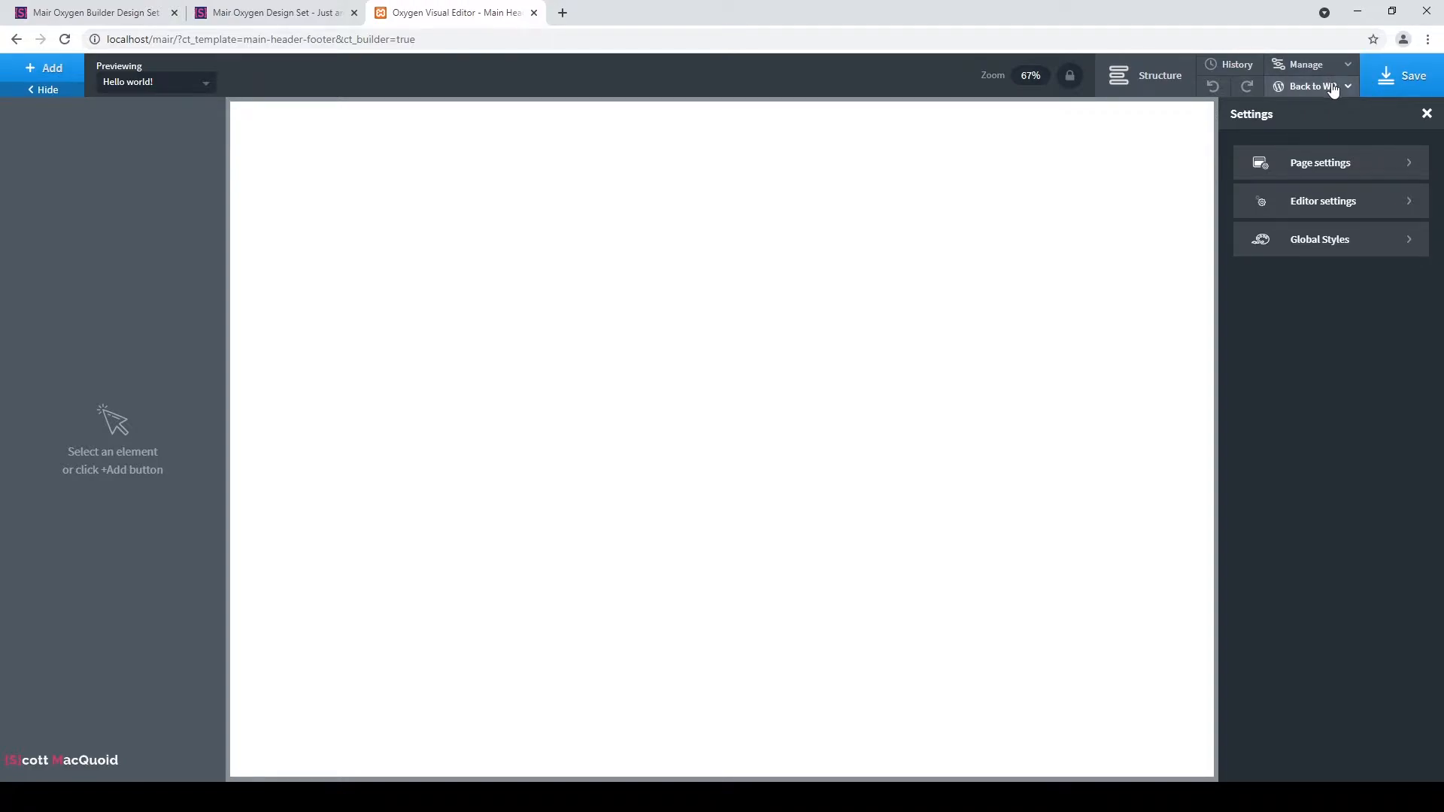
Return to WP admin, regenerate Oxygen's CSS cache from the notice, and go to the Dashboard.
left_click(1332, 86)
left_click(1318, 111)
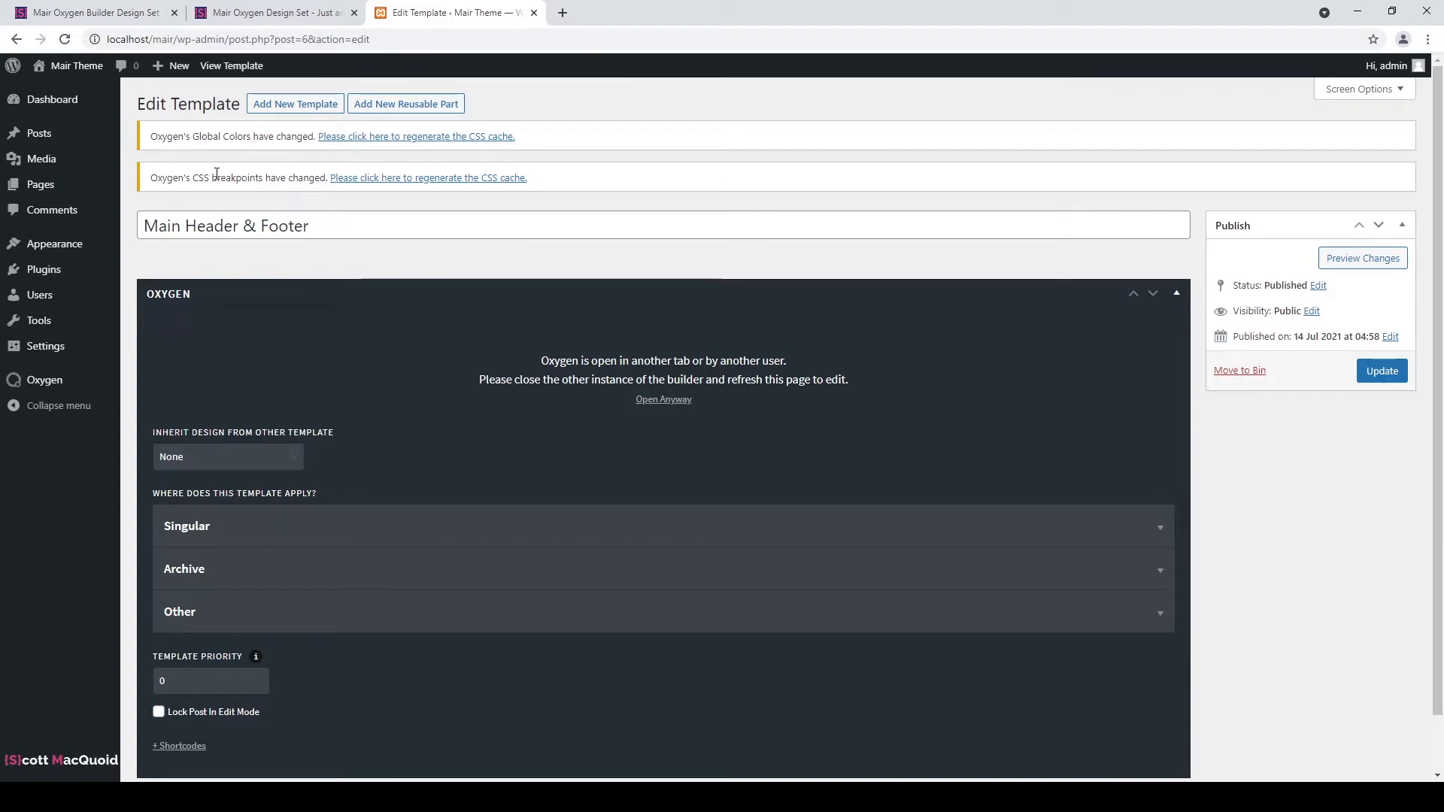
left_click_drag(190, 137, 183, 184)
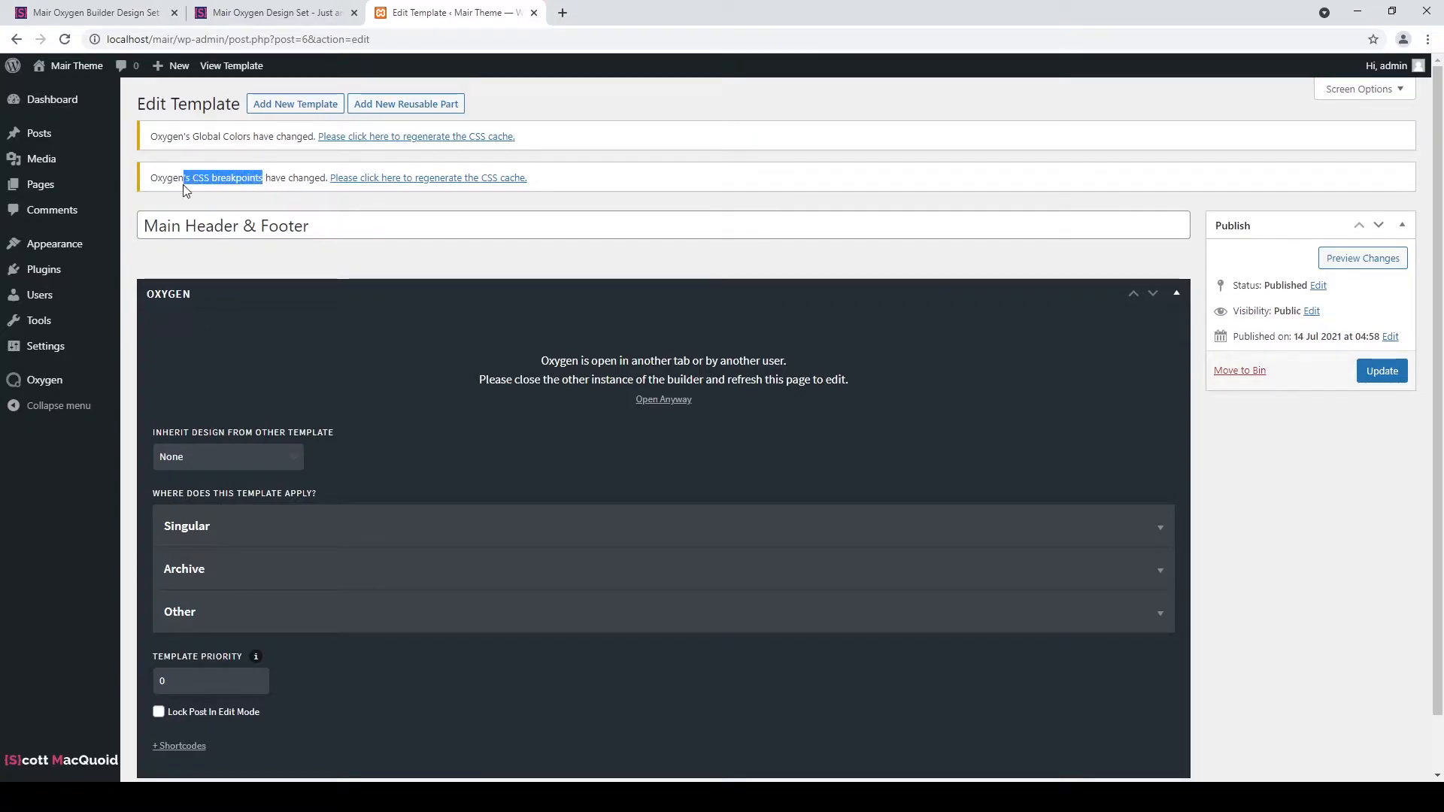
left_click(391, 136)
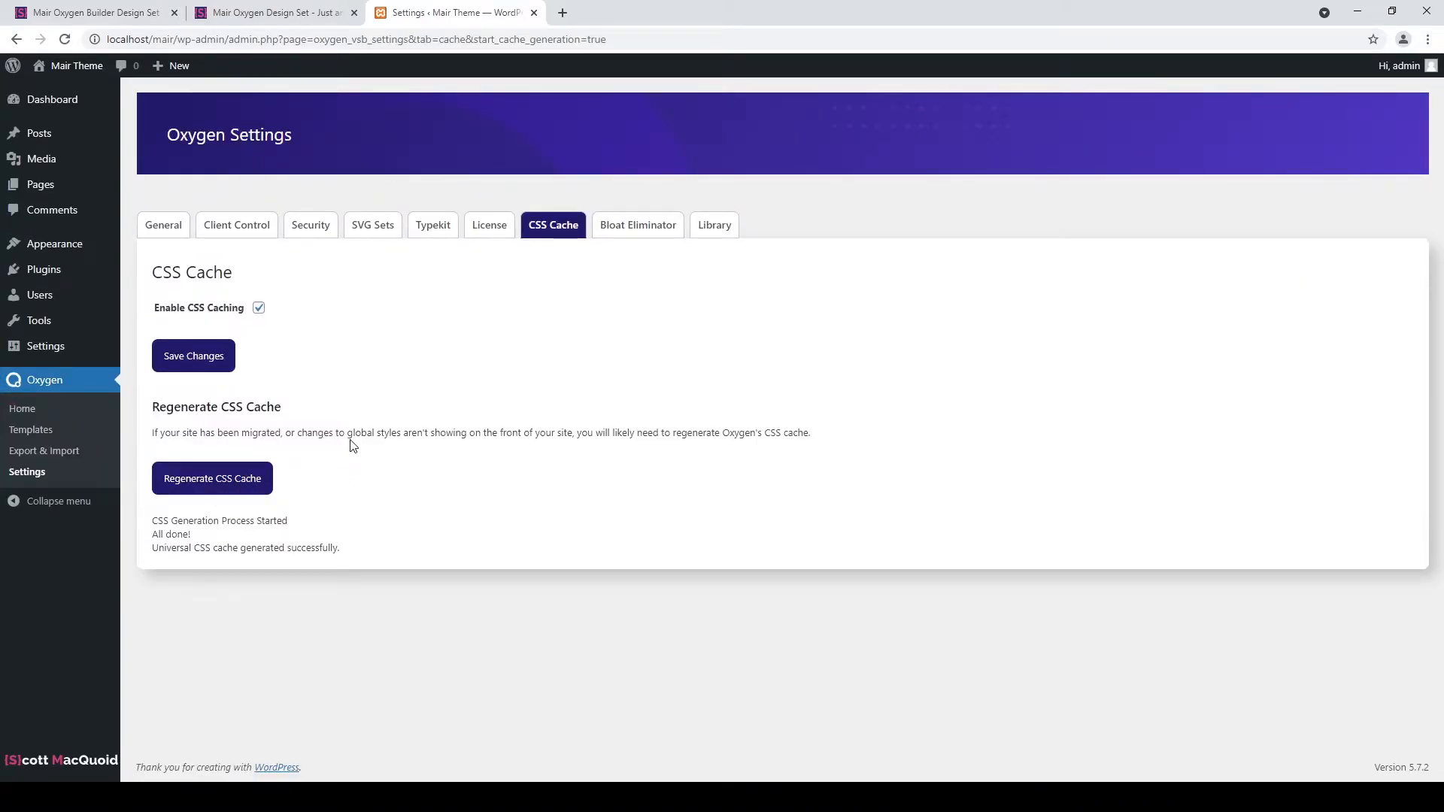
mouse_move(81, 164)
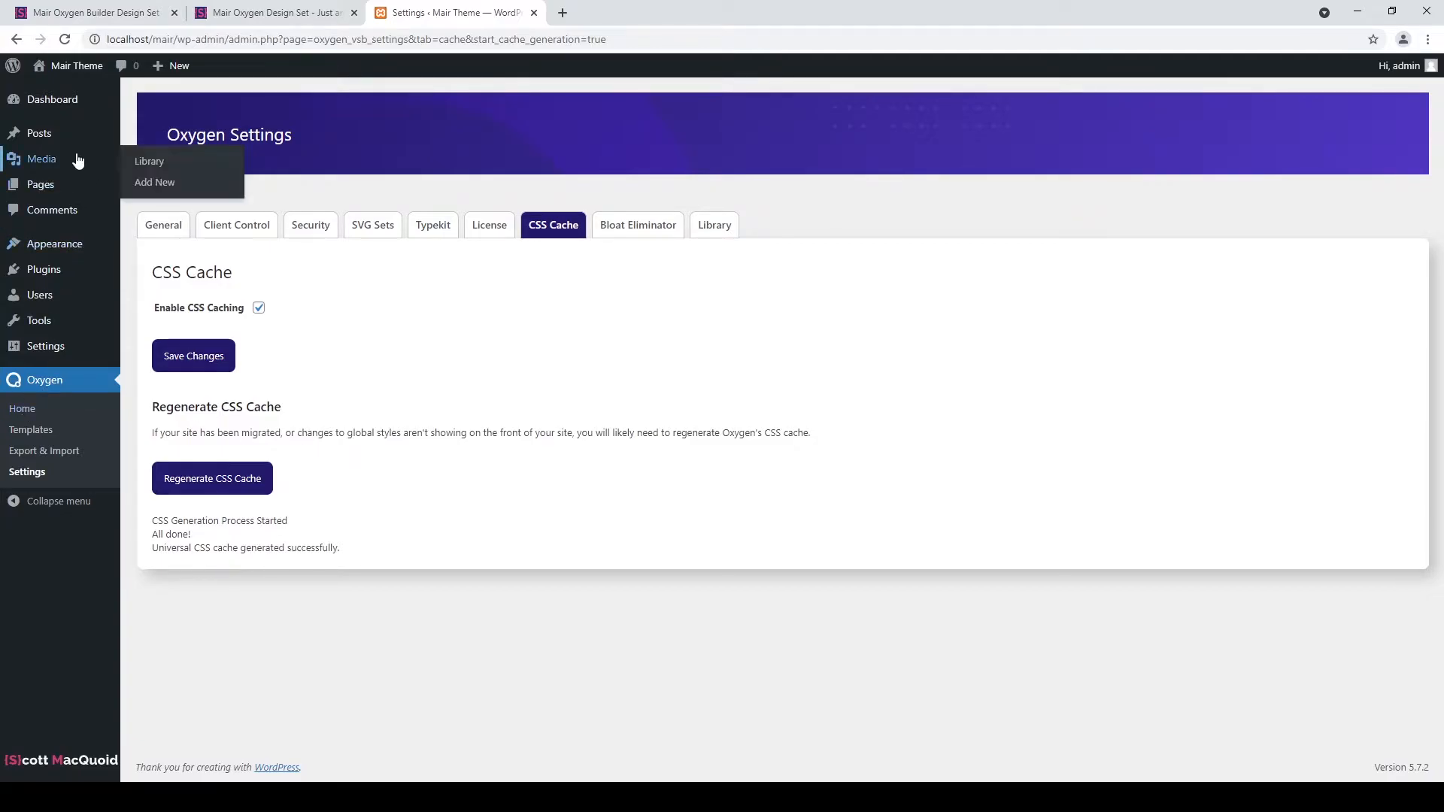
left_click(58, 104)
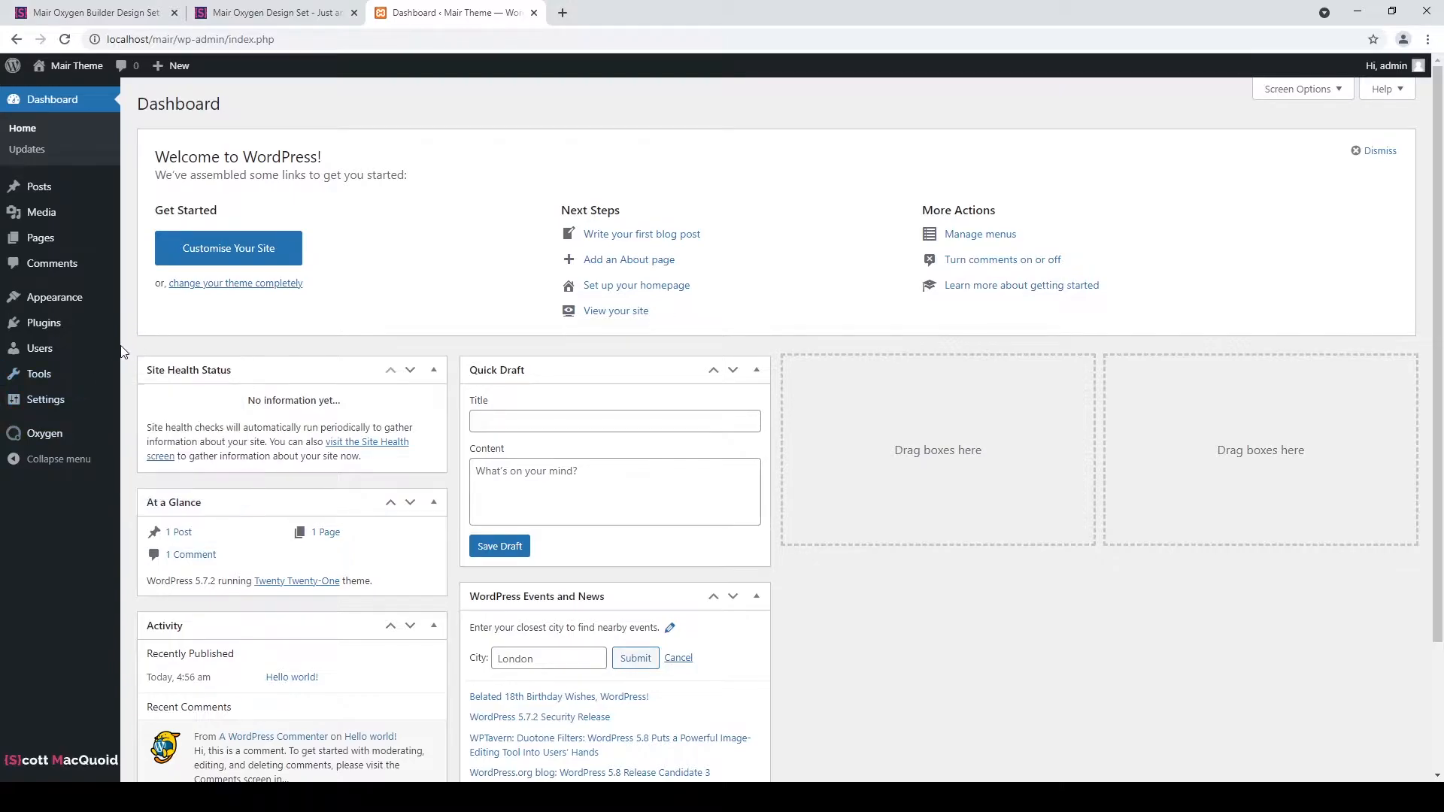
Switch the permalink structure to Post name (/%postname%/) and save the change.
mouse_move(73, 405)
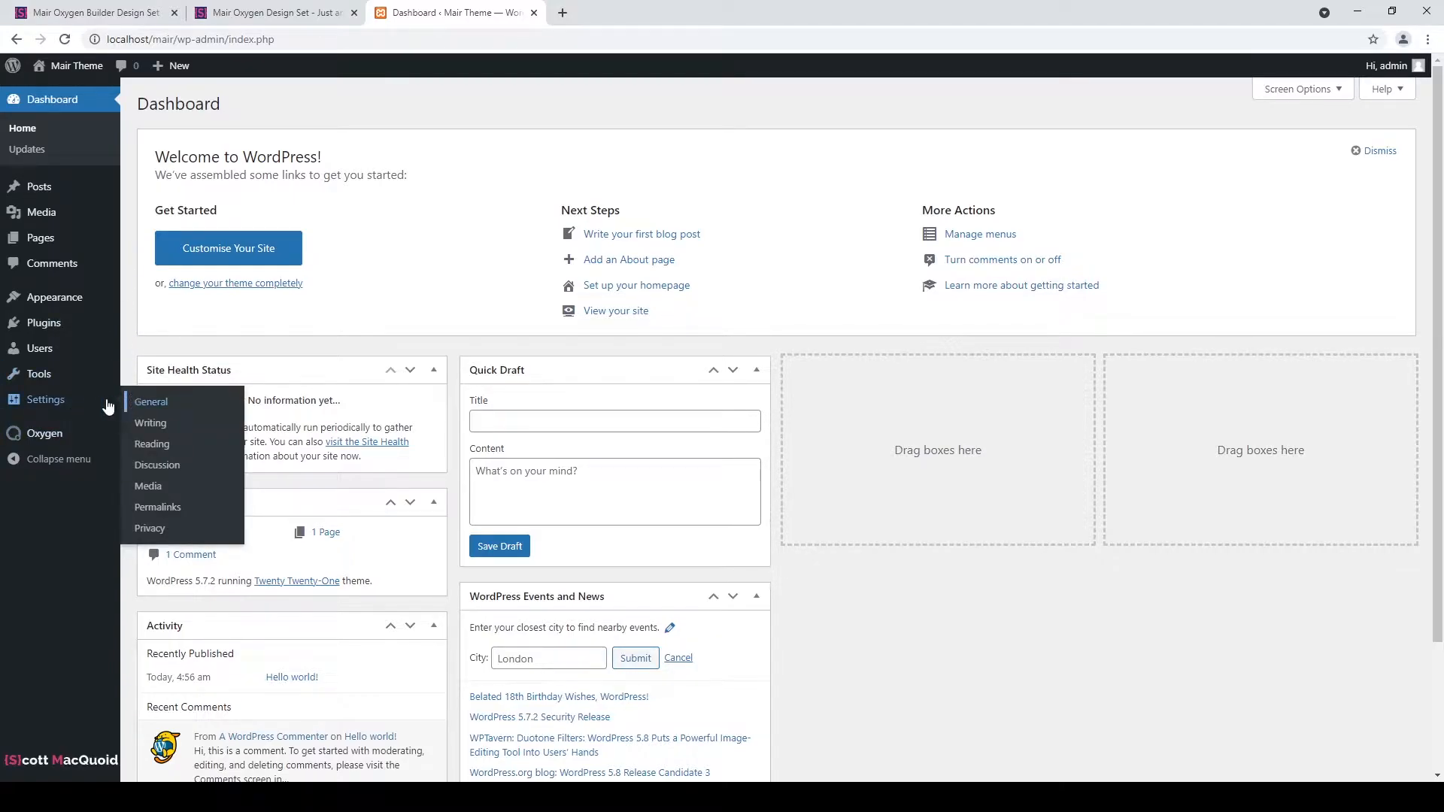
left_click(176, 515)
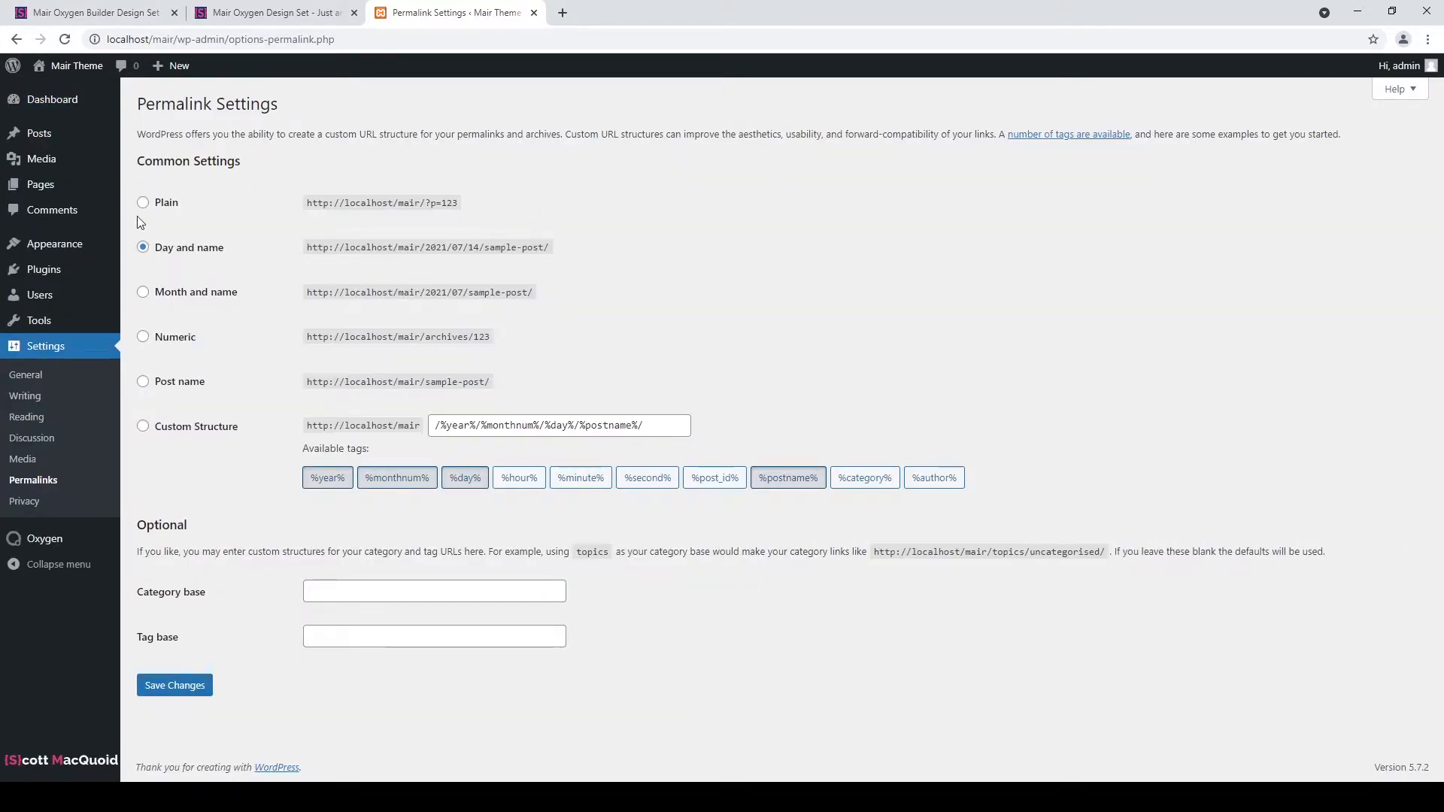
left_click(189, 384)
left_click(188, 687)
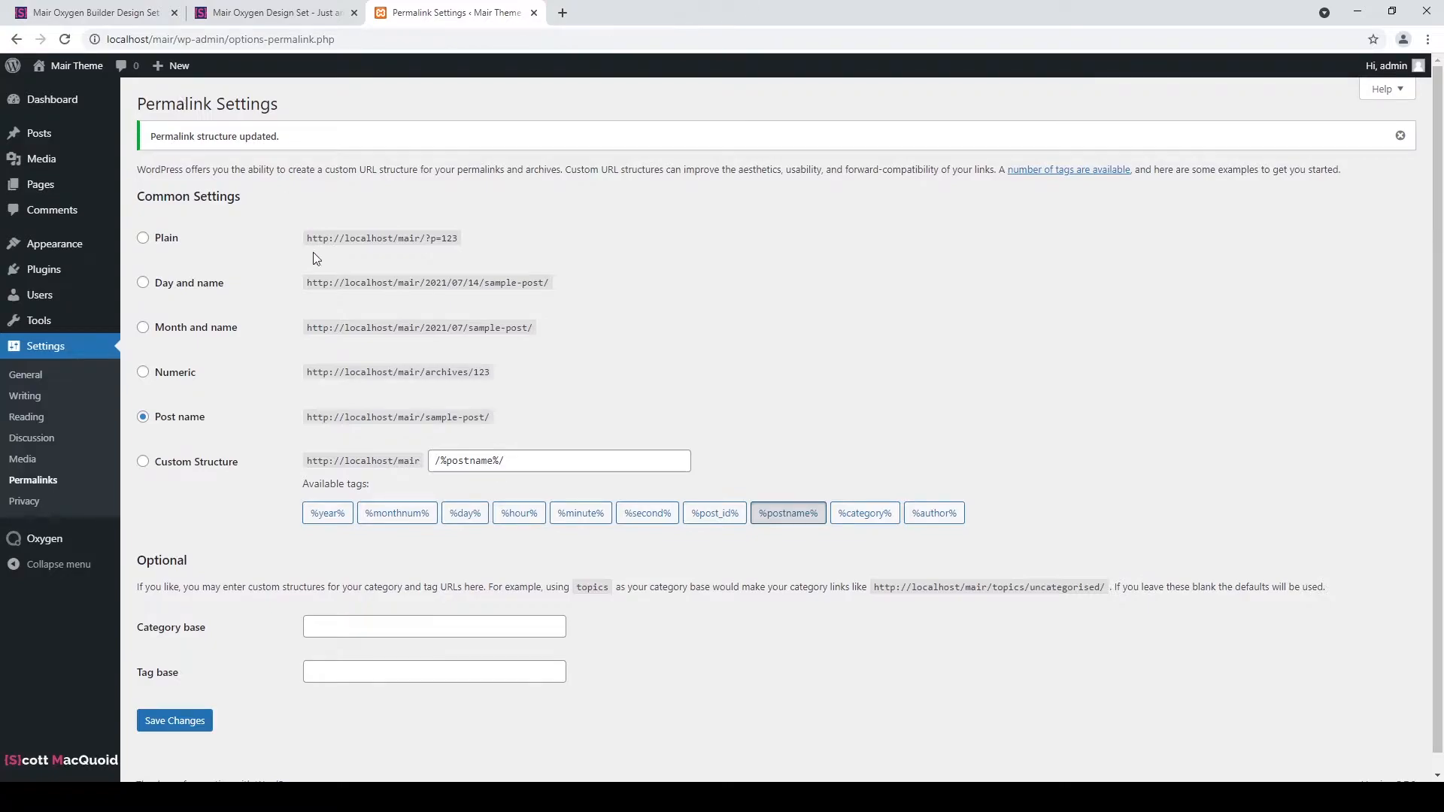
mouse_move(11, 185)
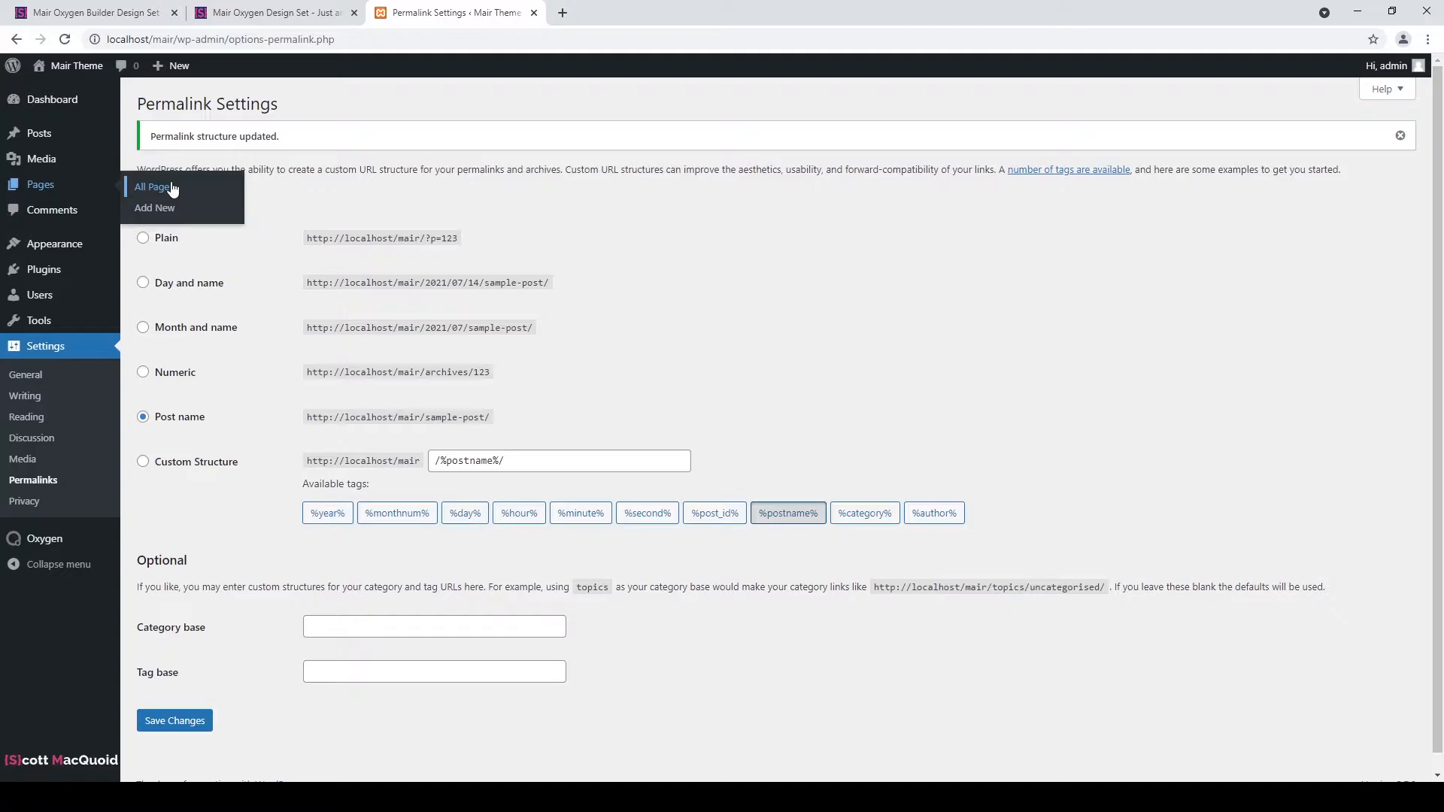
Create and publish a new page titled 'HomePage', then go back to the Pages list.
left_click(154, 209)
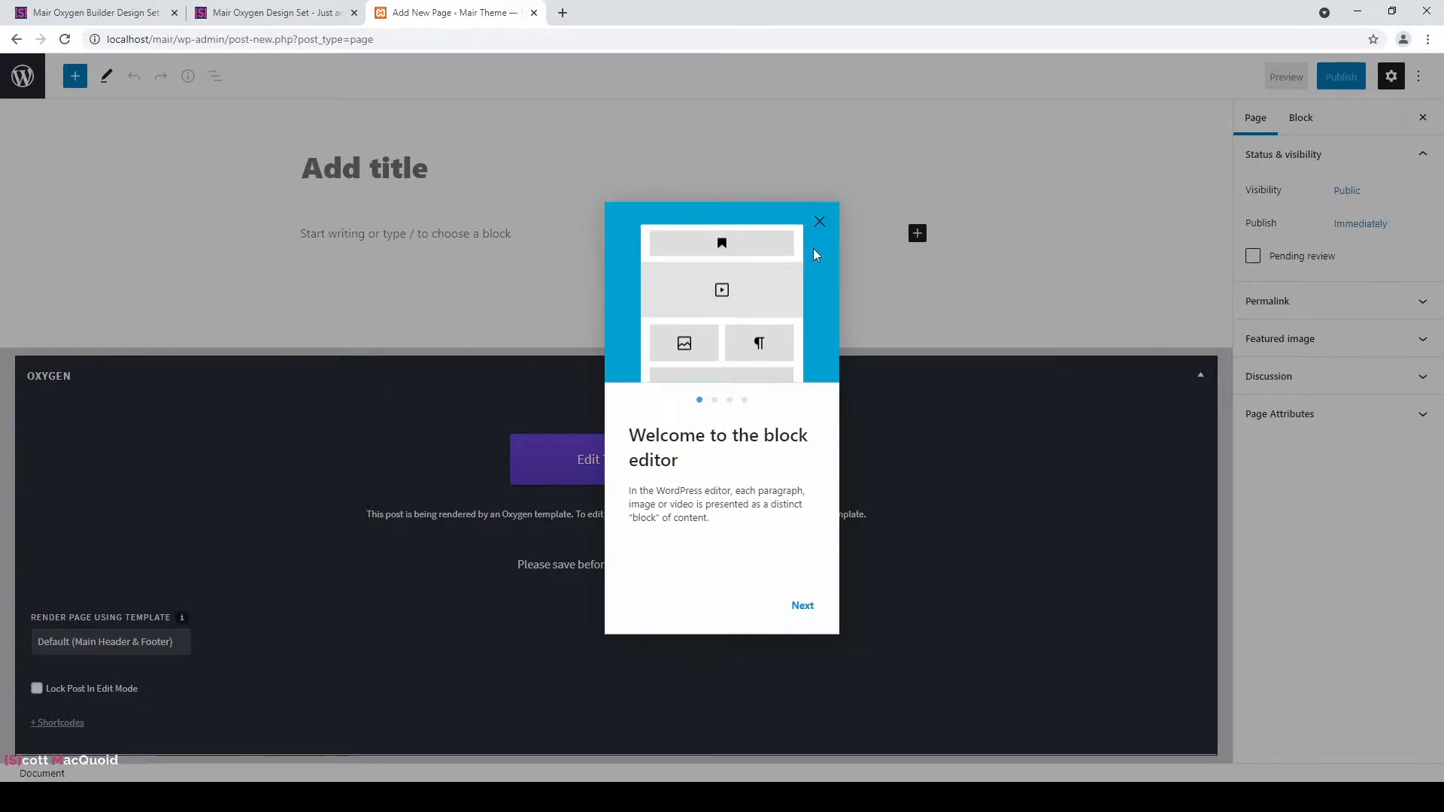
left_click(819, 223)
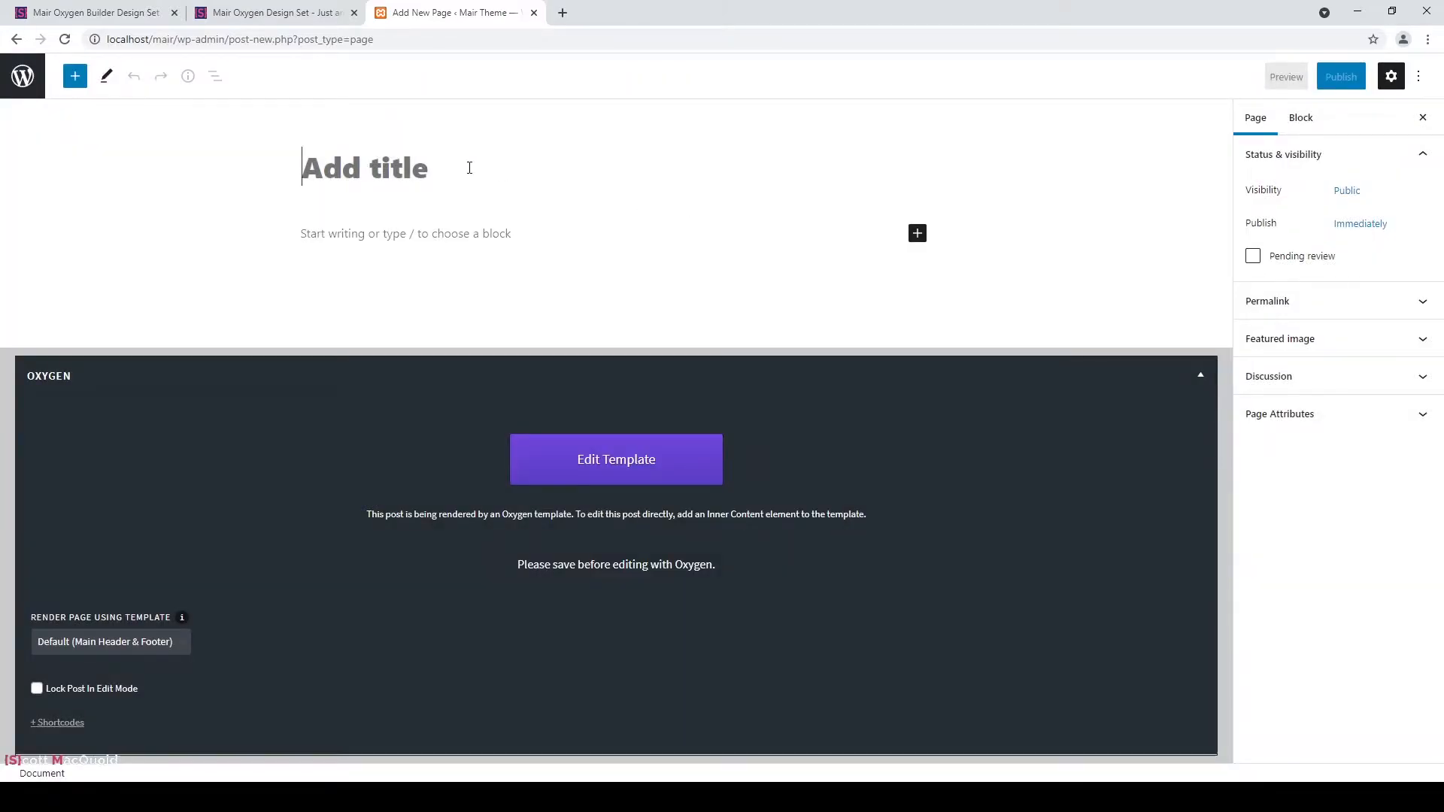
type("HomePage")
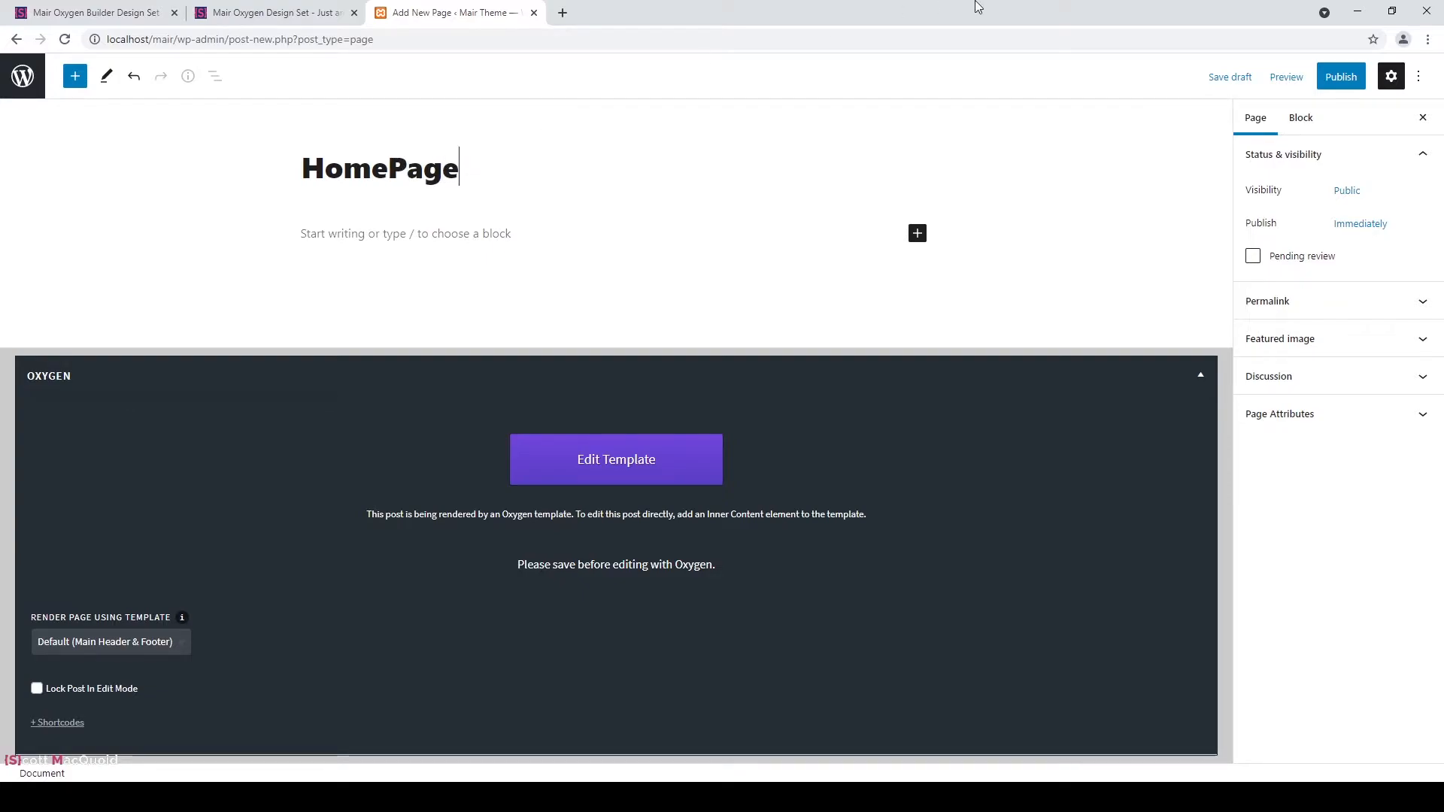
left_click(1343, 88)
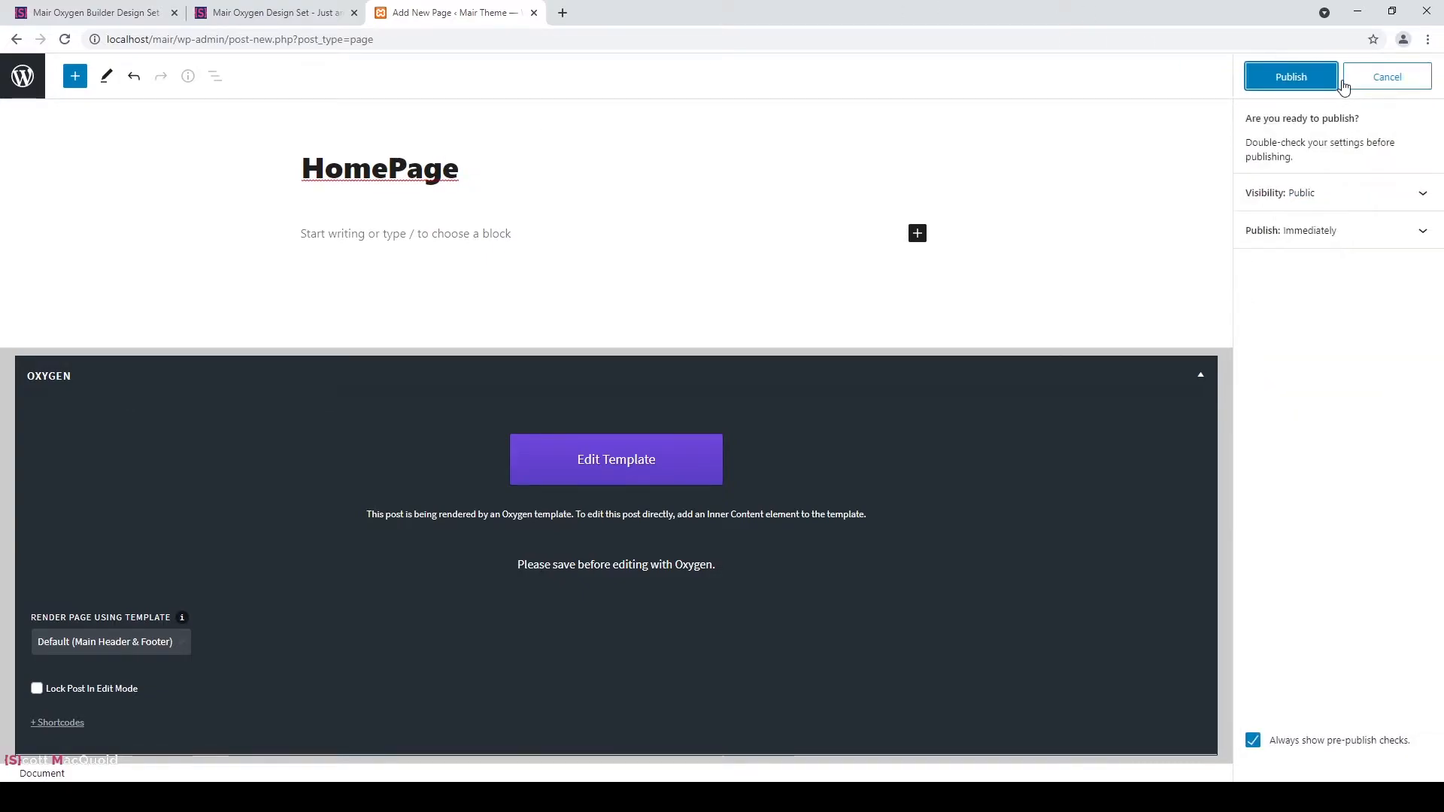
left_click(1292, 76)
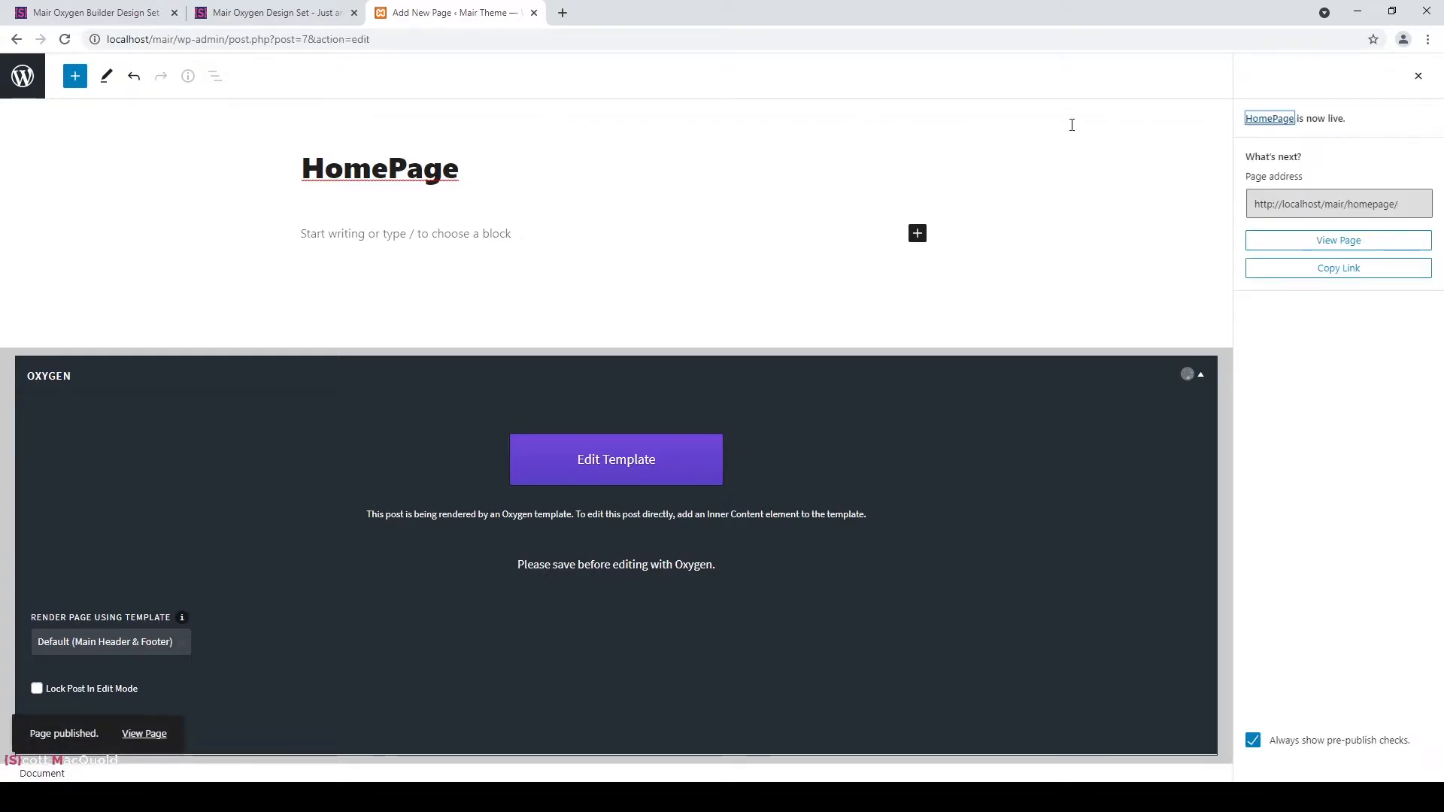
left_click(1418, 76)
left_click(23, 75)
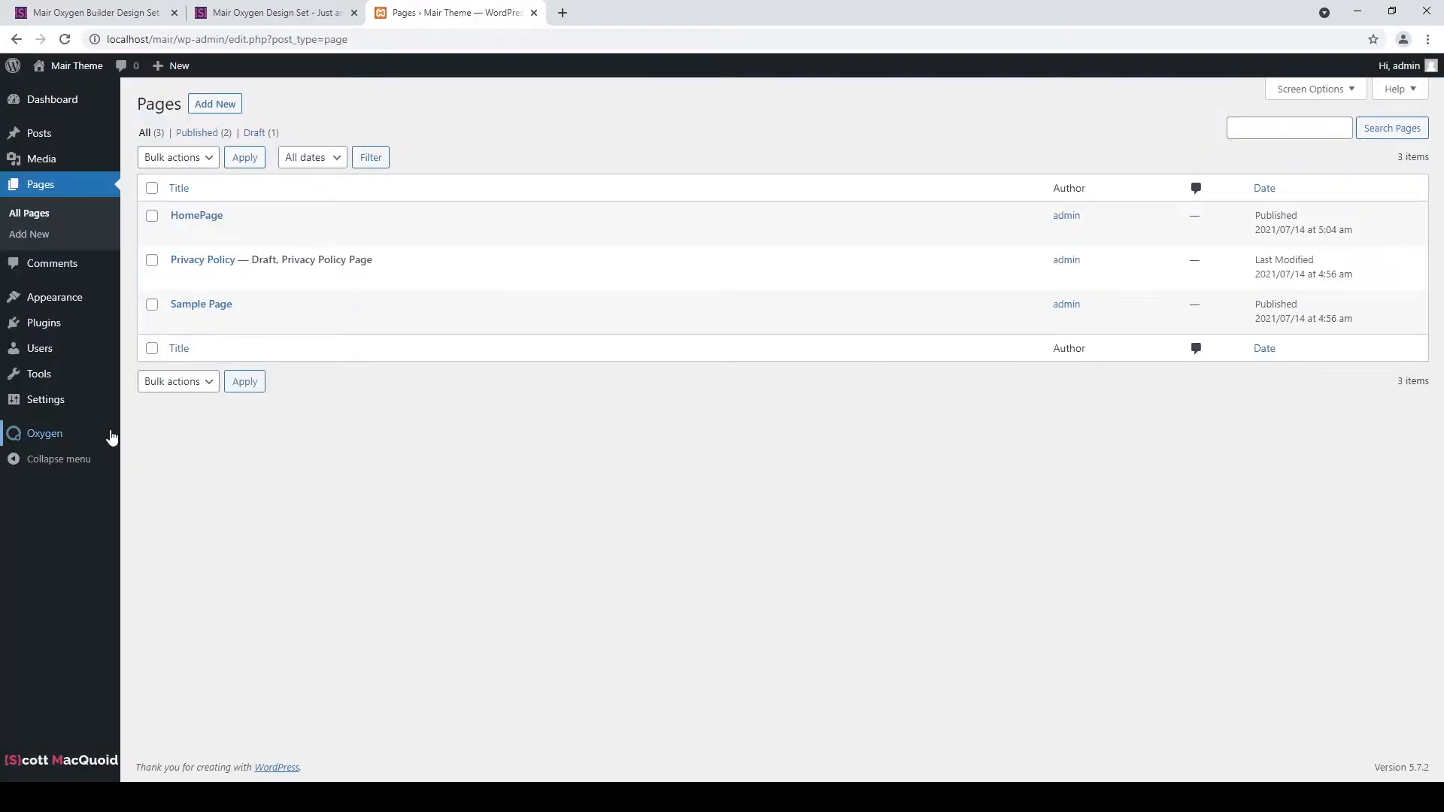
In Reading Settings, make the homepage a static page set to Sample Page and save.
mouse_move(100, 407)
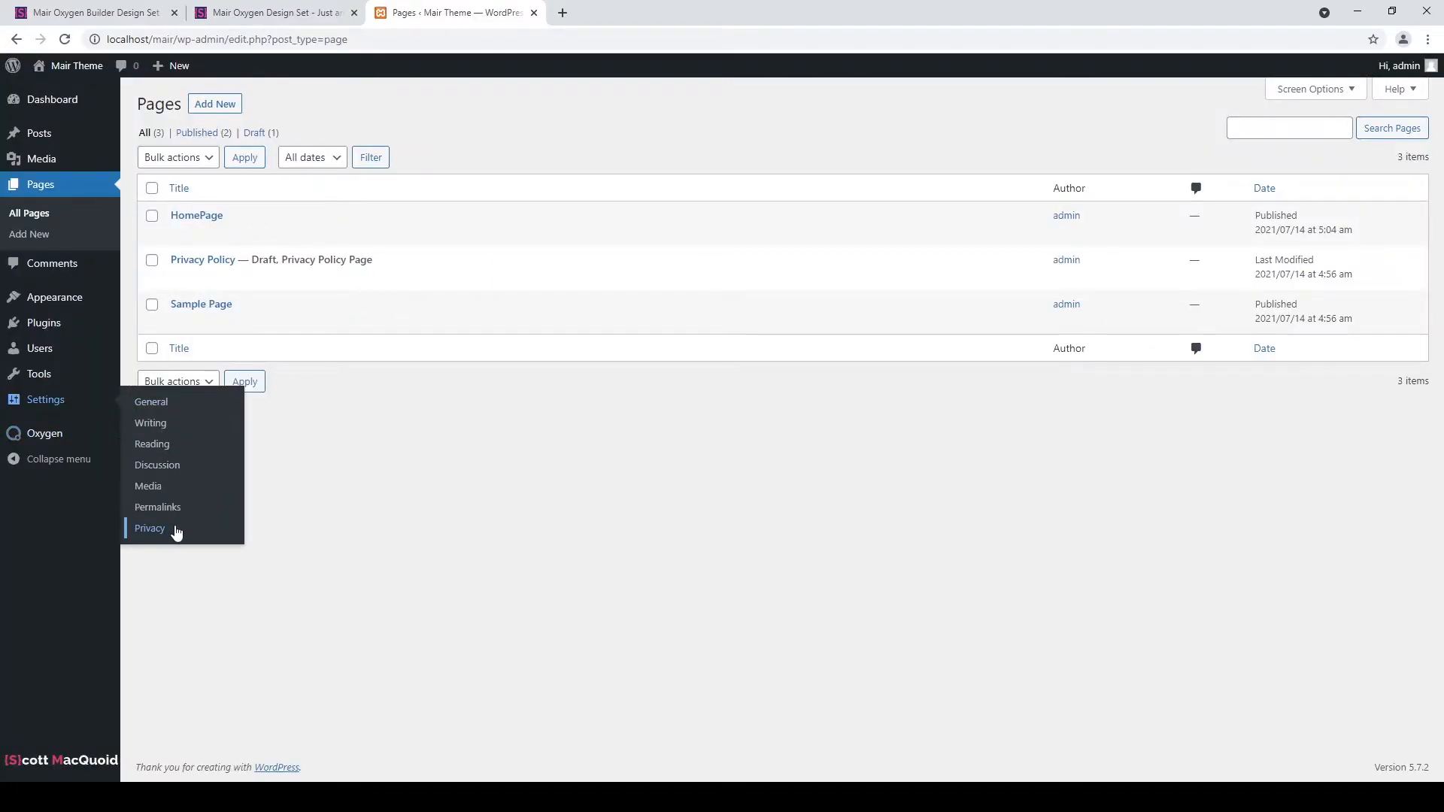
left_click(170, 452)
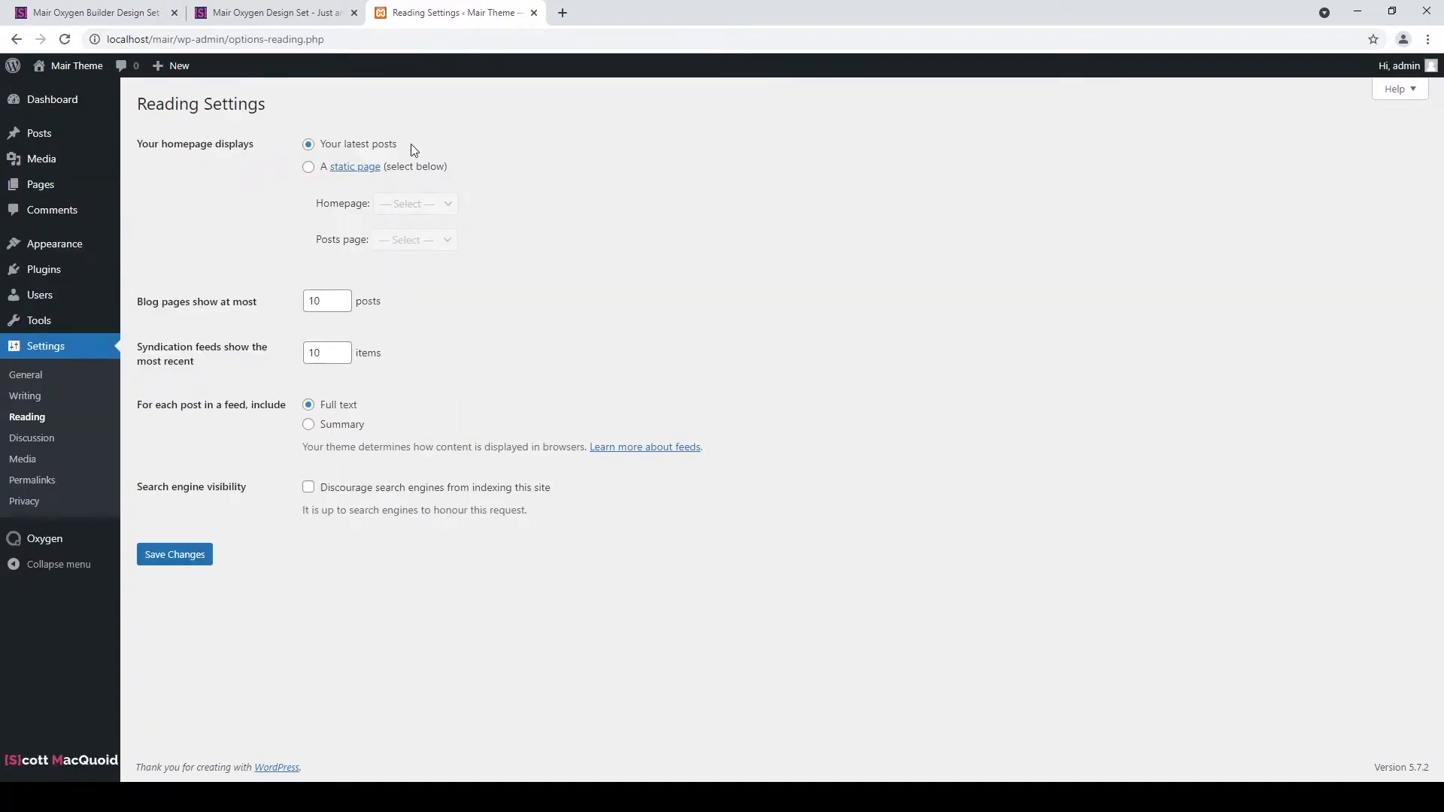
left_click(308, 167)
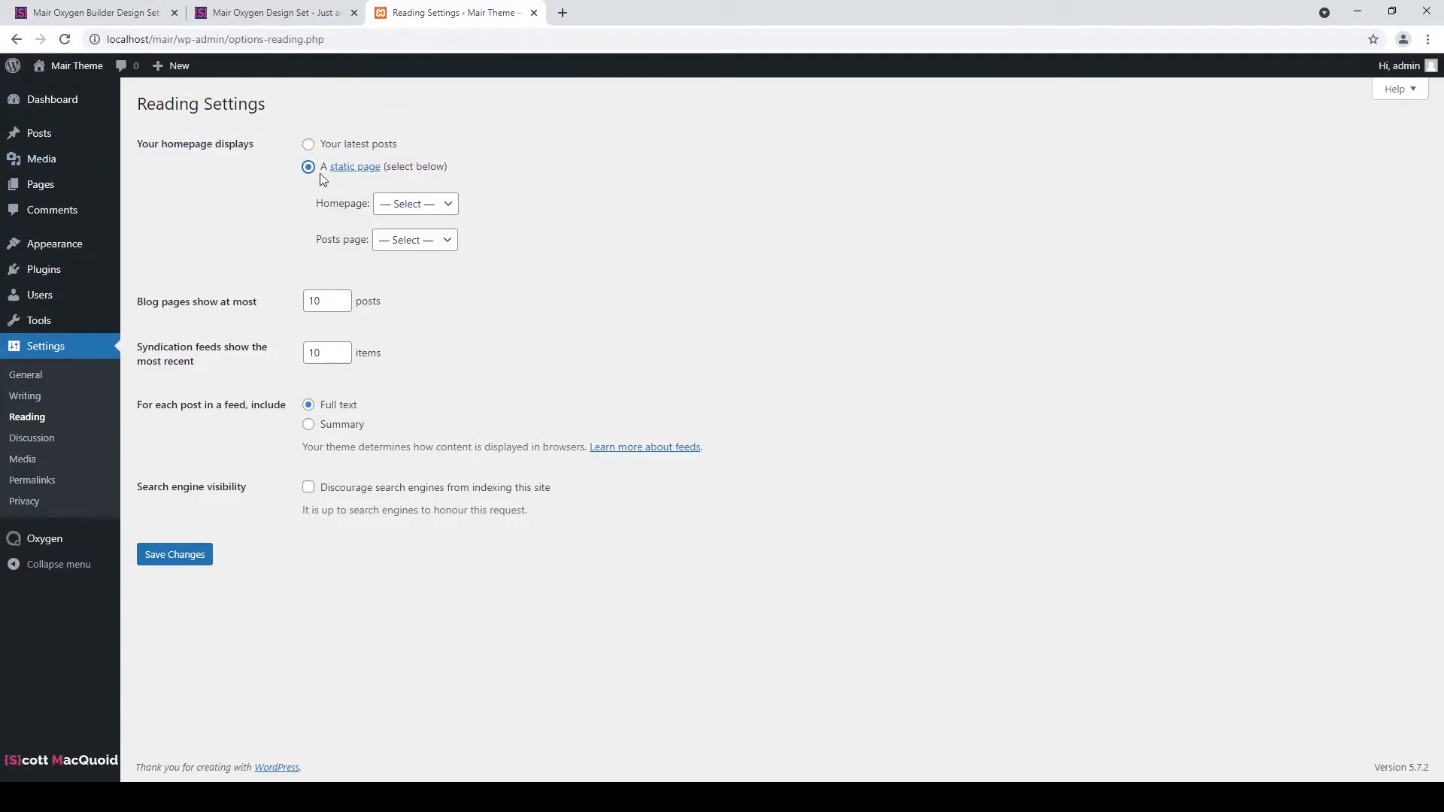
left_click(445, 210)
left_click(444, 241)
key("Down")
left_click(187, 565)
left_click(186, 565)
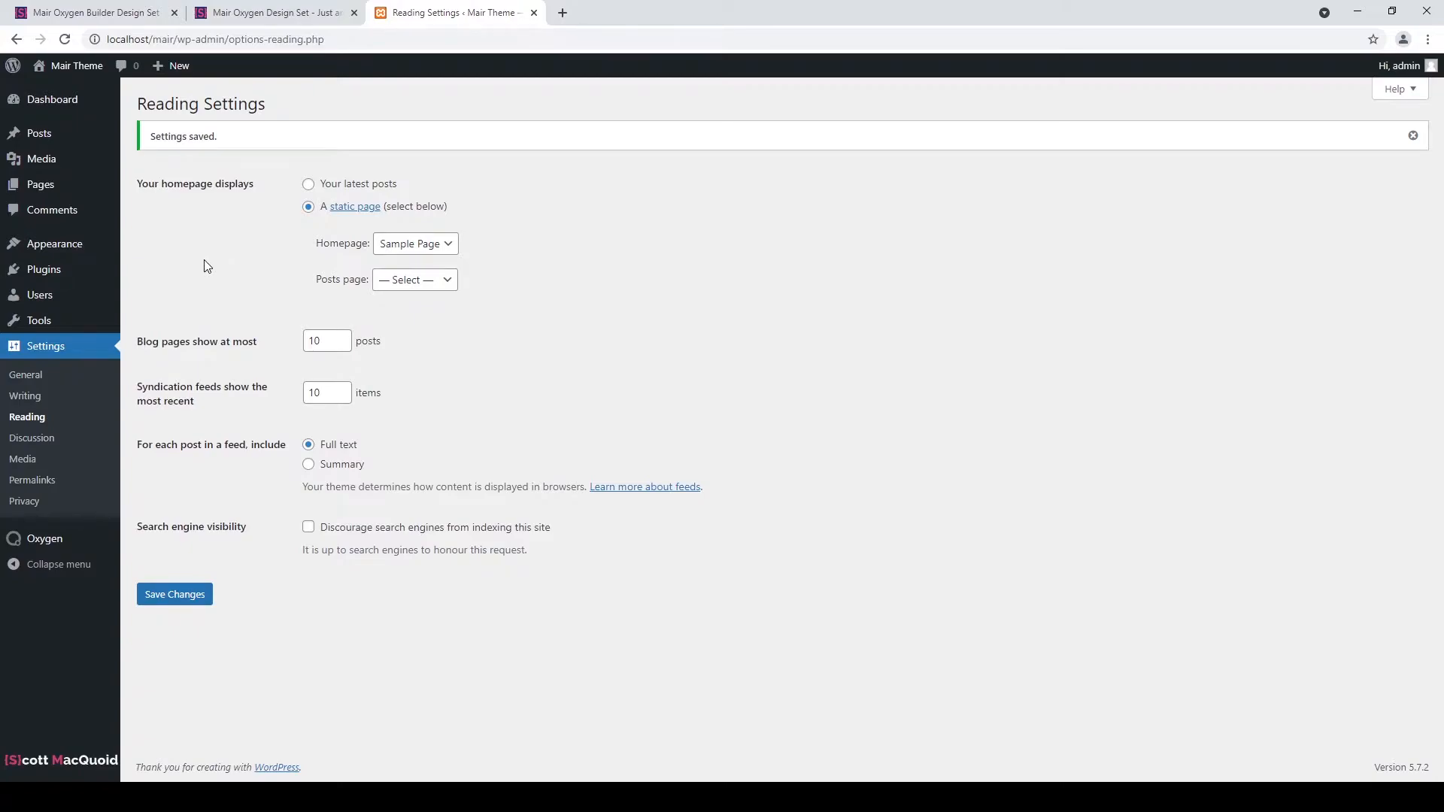
mouse_move(111, 271)
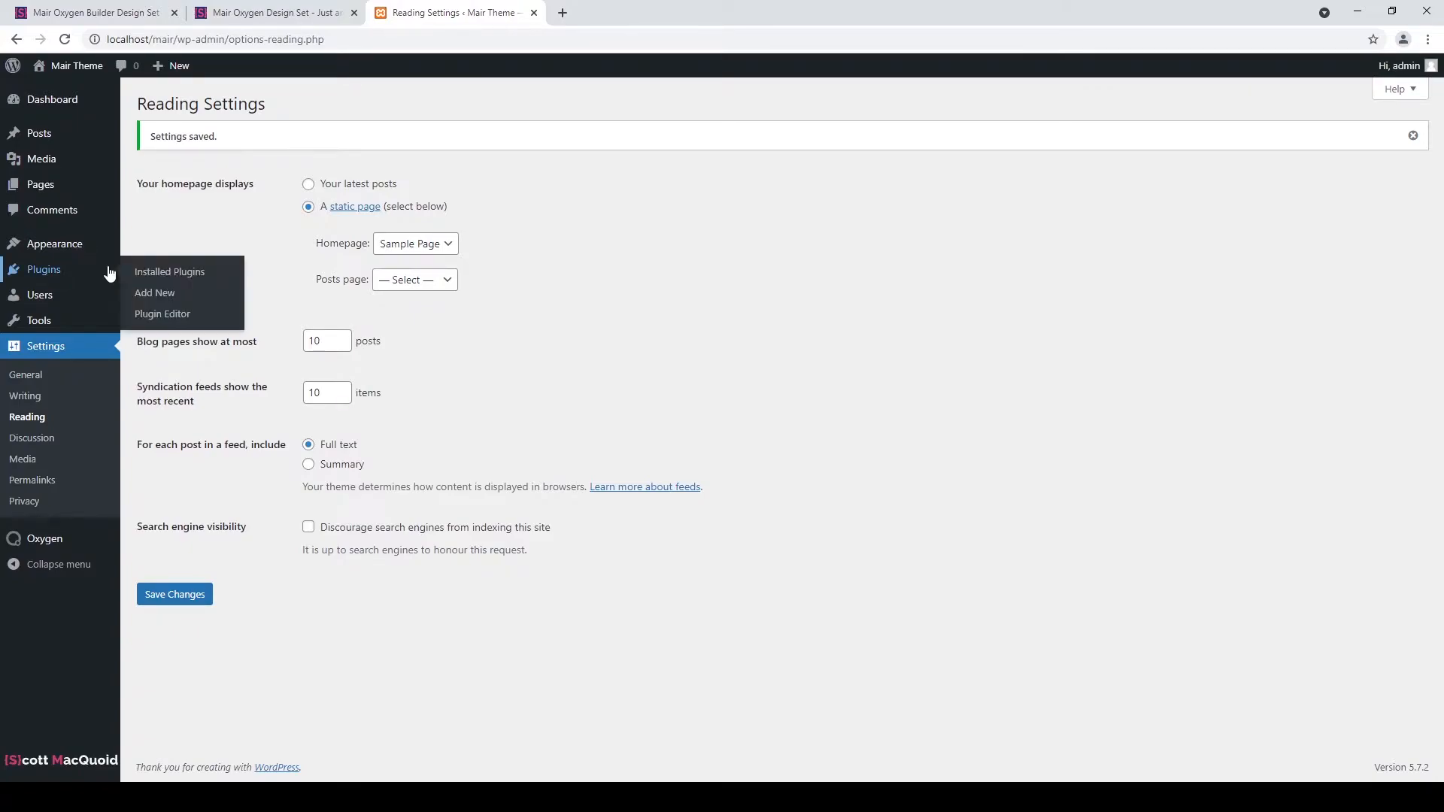
Search plugins for 'insert head', then install and activate Insert Headers and Footers.
left_click(155, 293)
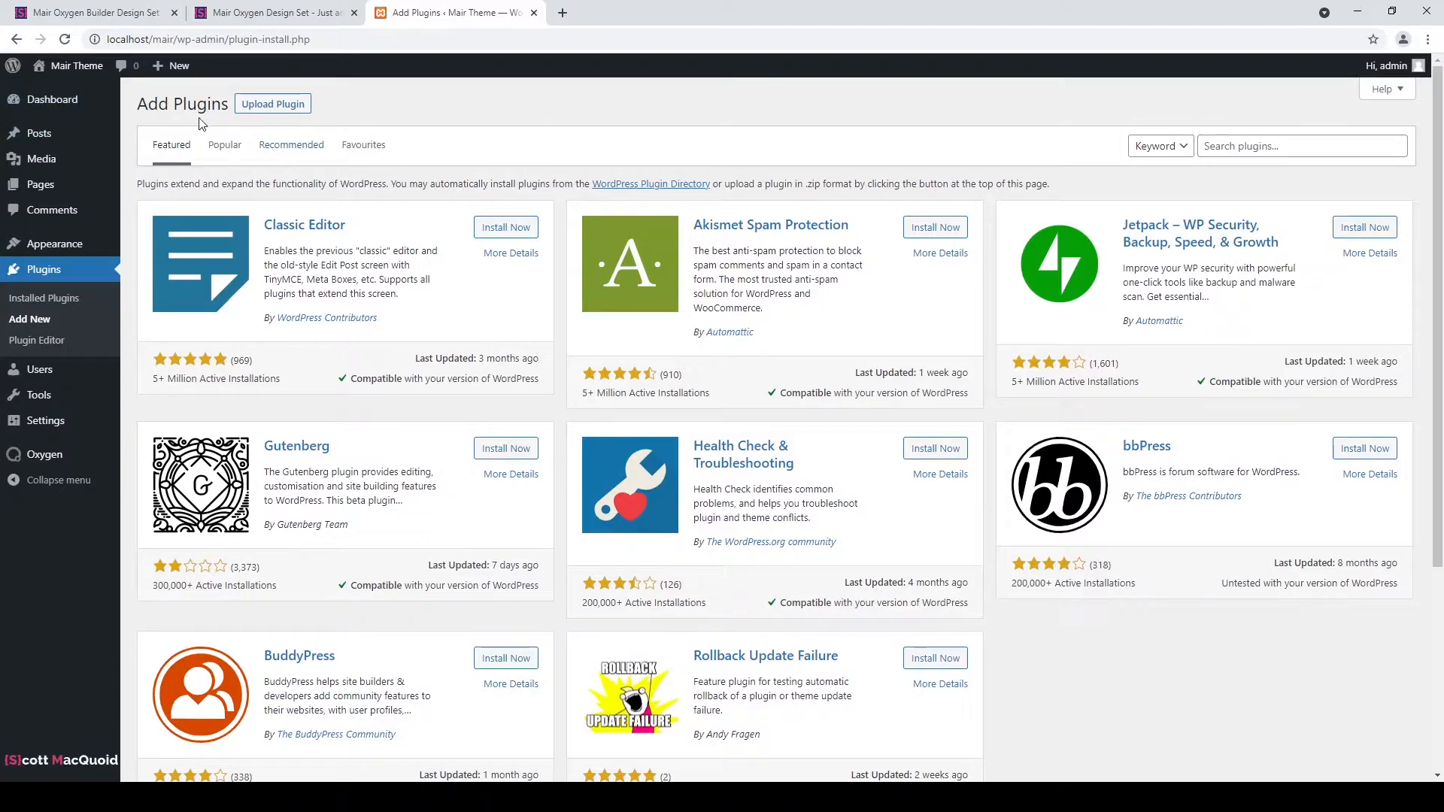
left_click(1271, 148)
type("insert header")
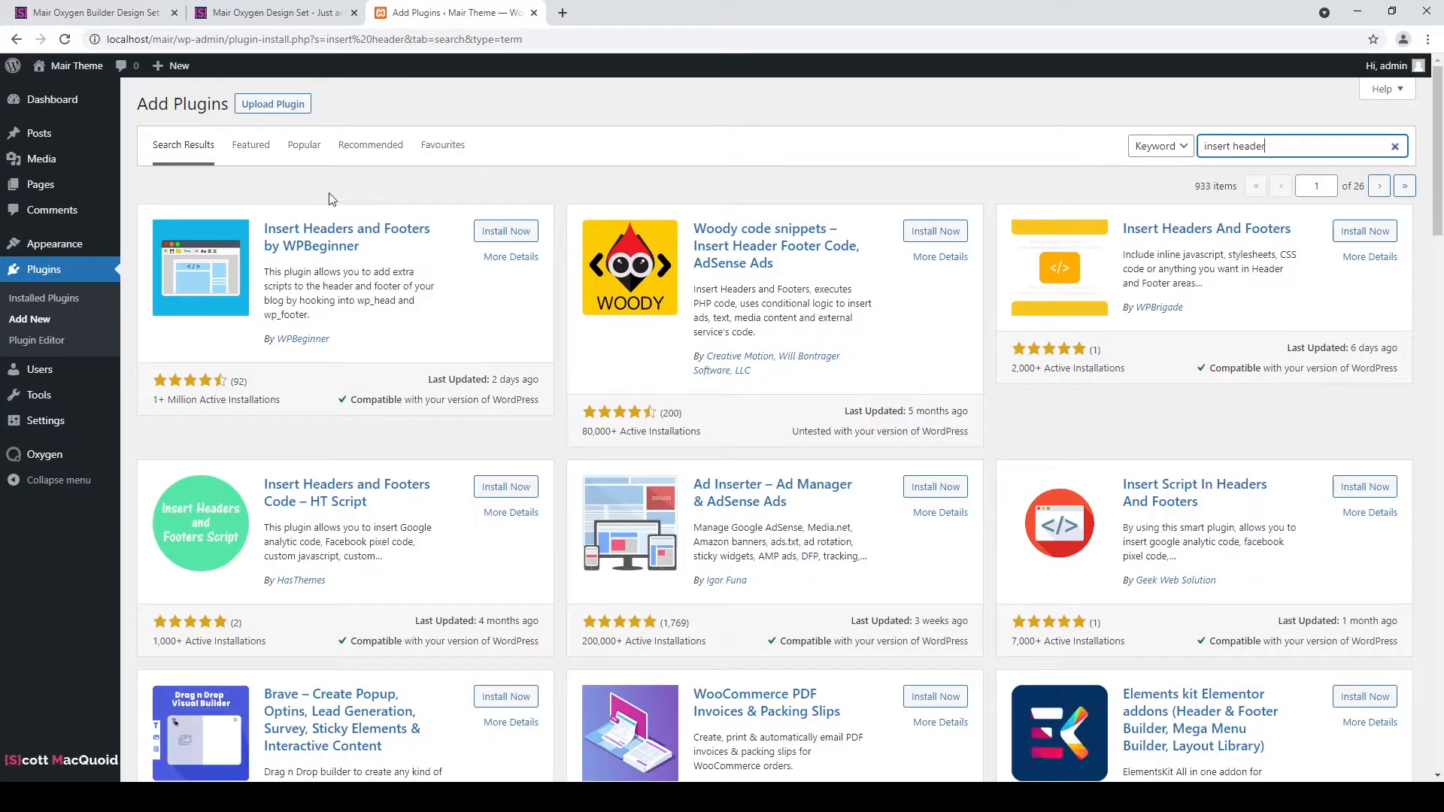
left_click(506, 232)
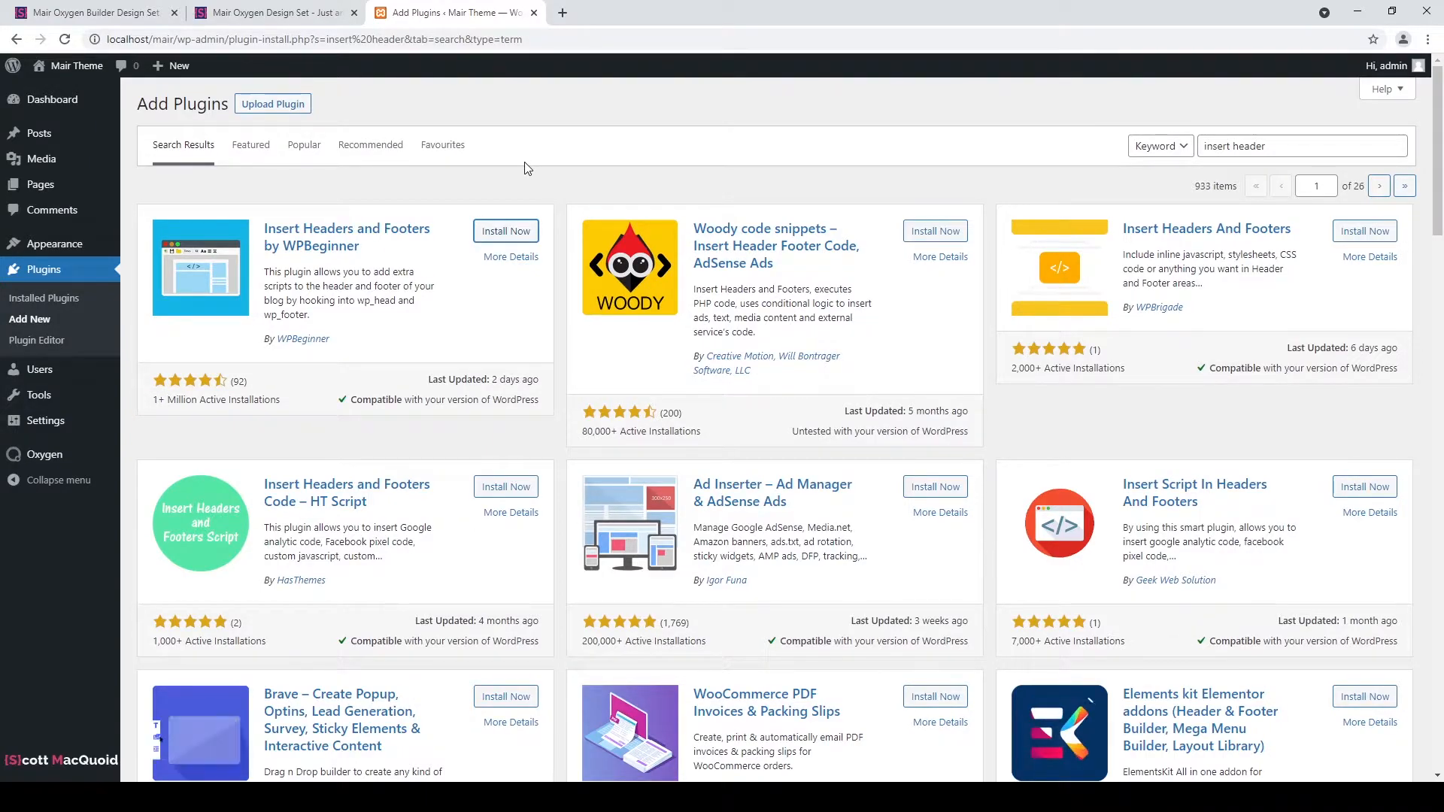
left_click(509, 230)
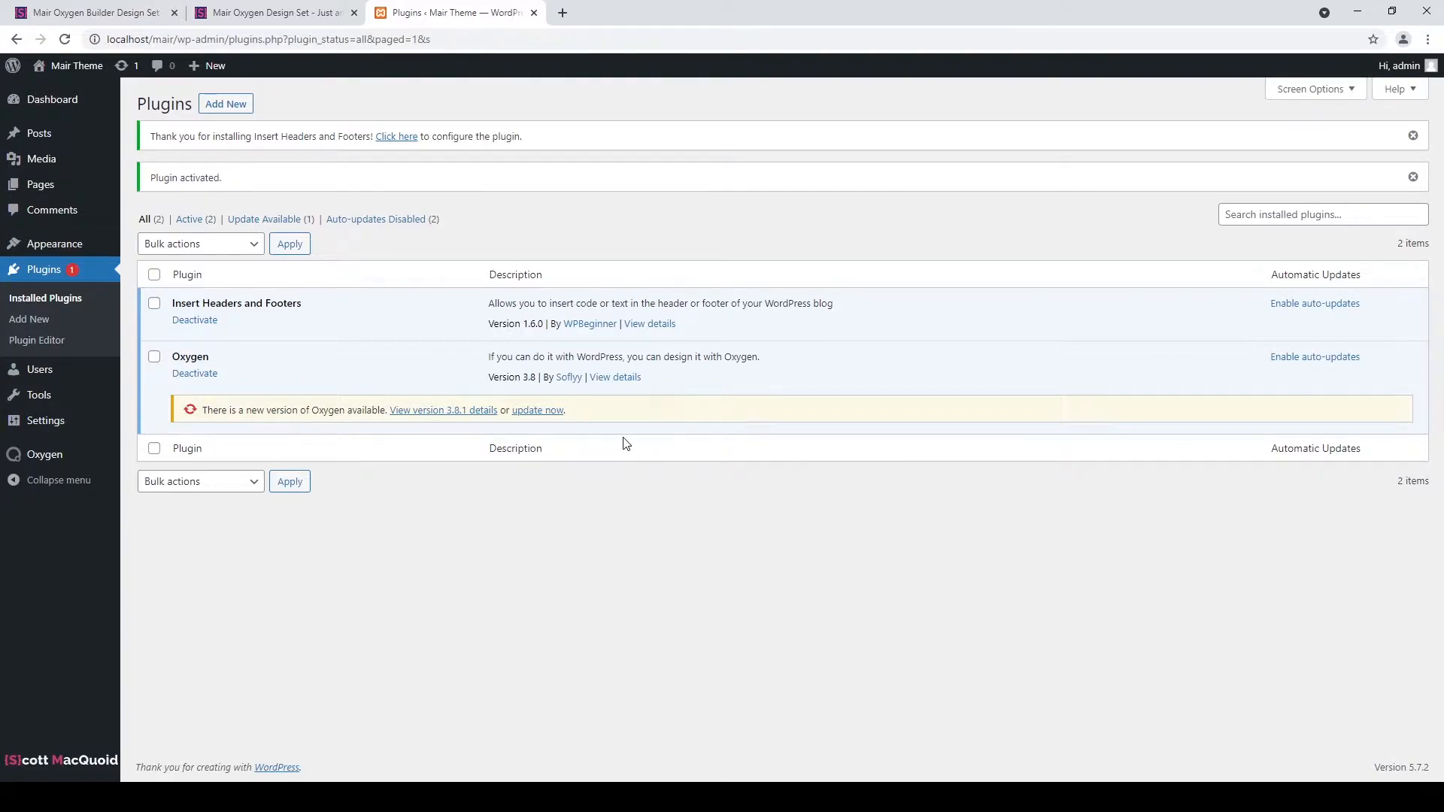
Check the Oxygen license key status in a new tab, then update Oxygen to 3.8.1.
mouse_move(71, 420)
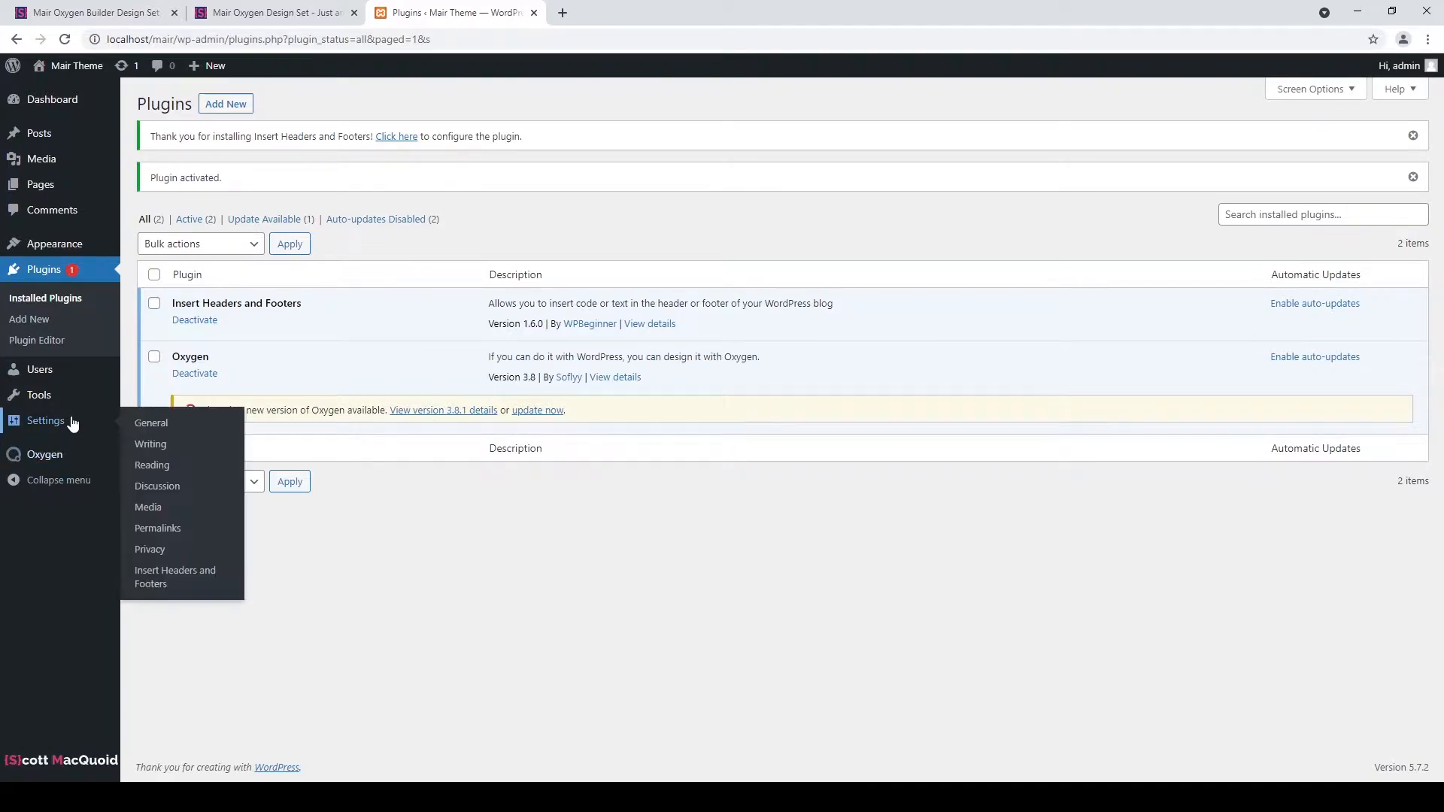
mouse_move(98, 460)
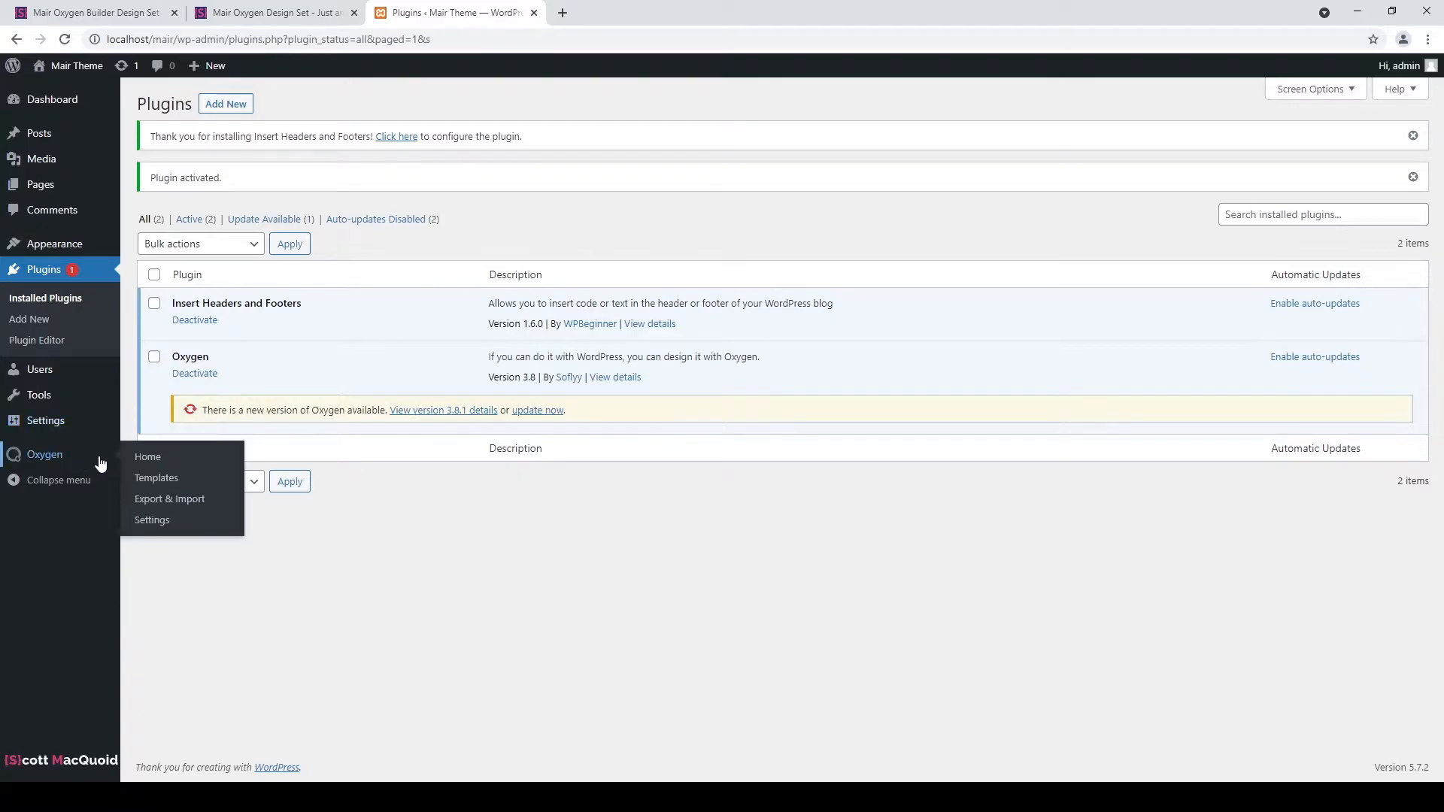
middle_click(168, 520)
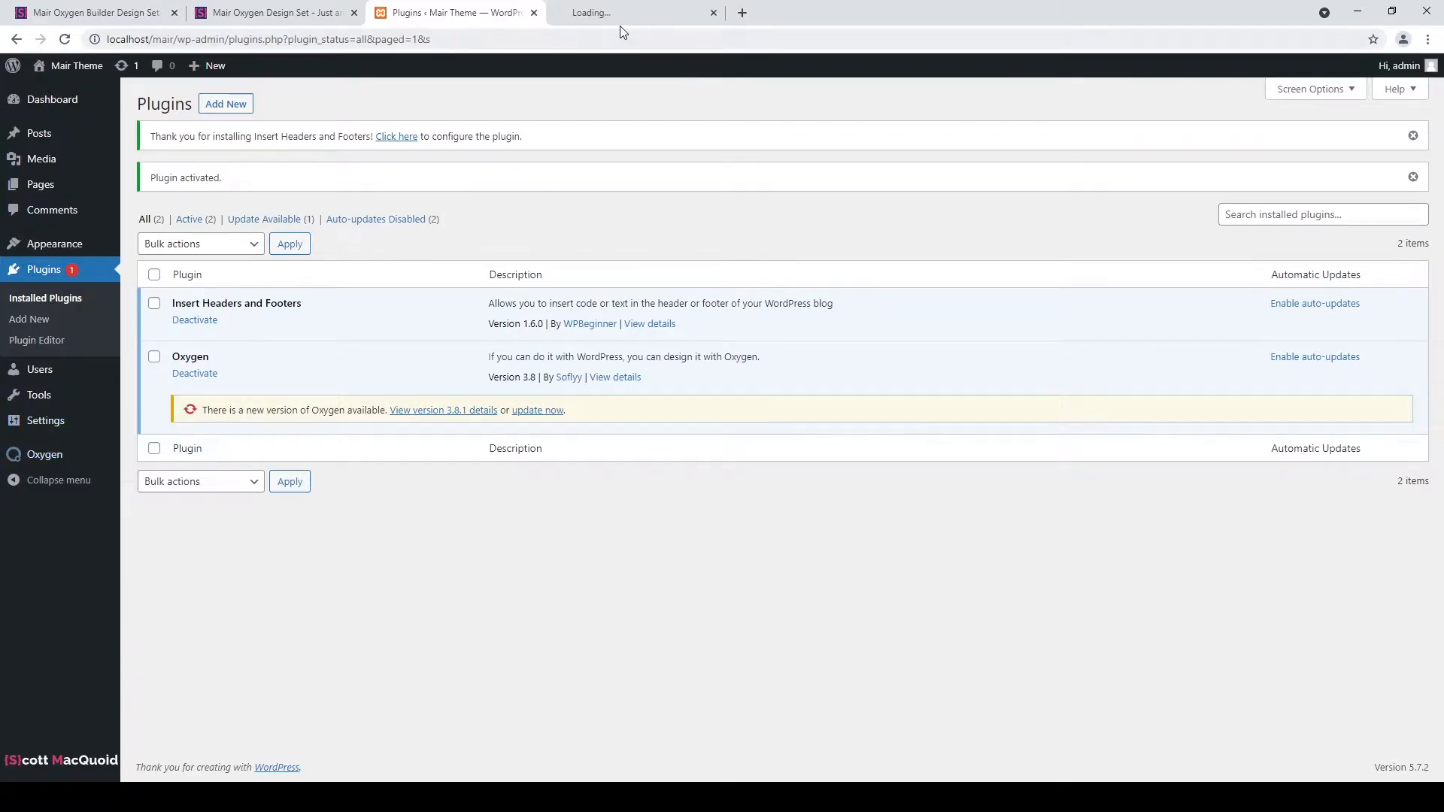
left_click(630, 15)
left_click(488, 267)
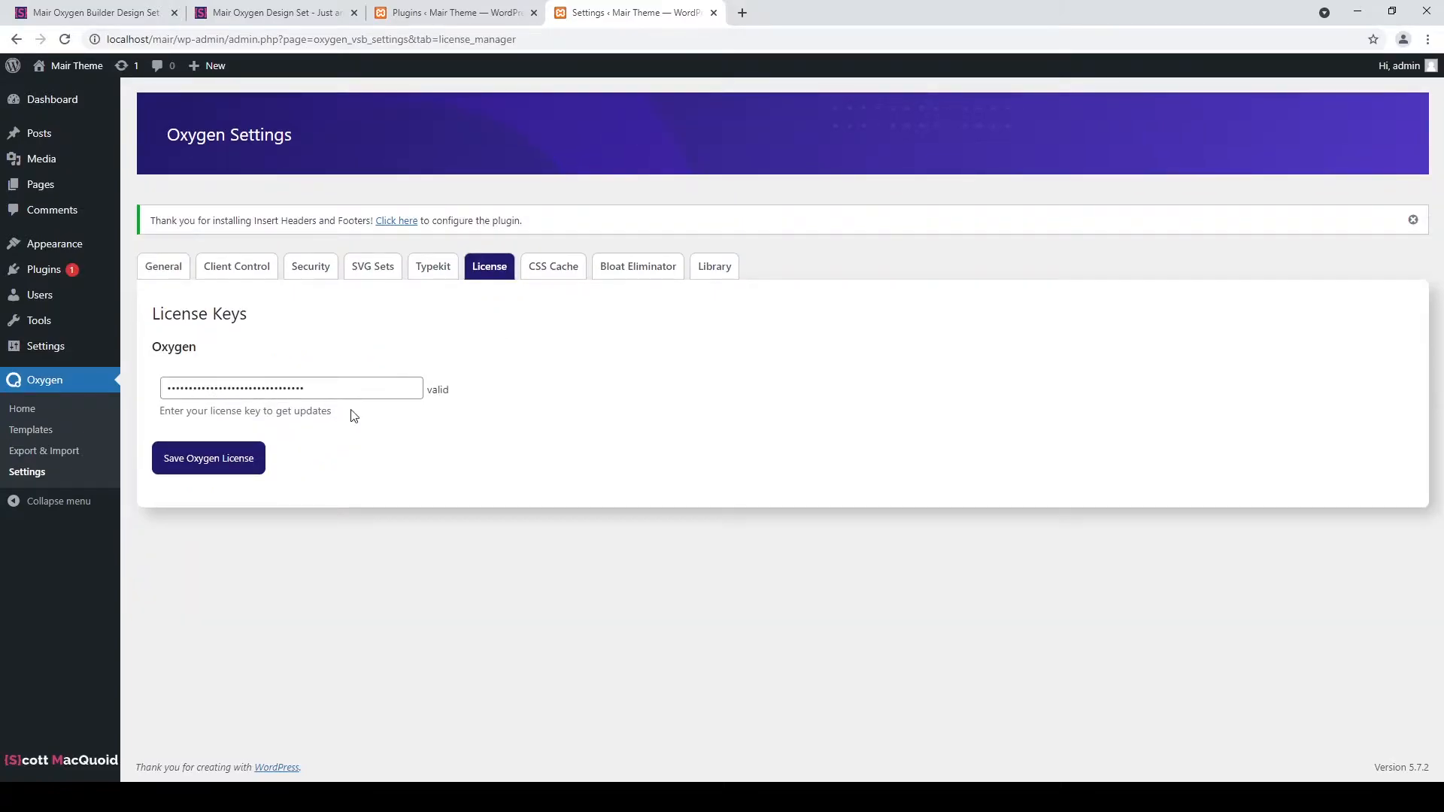
left_click(712, 13)
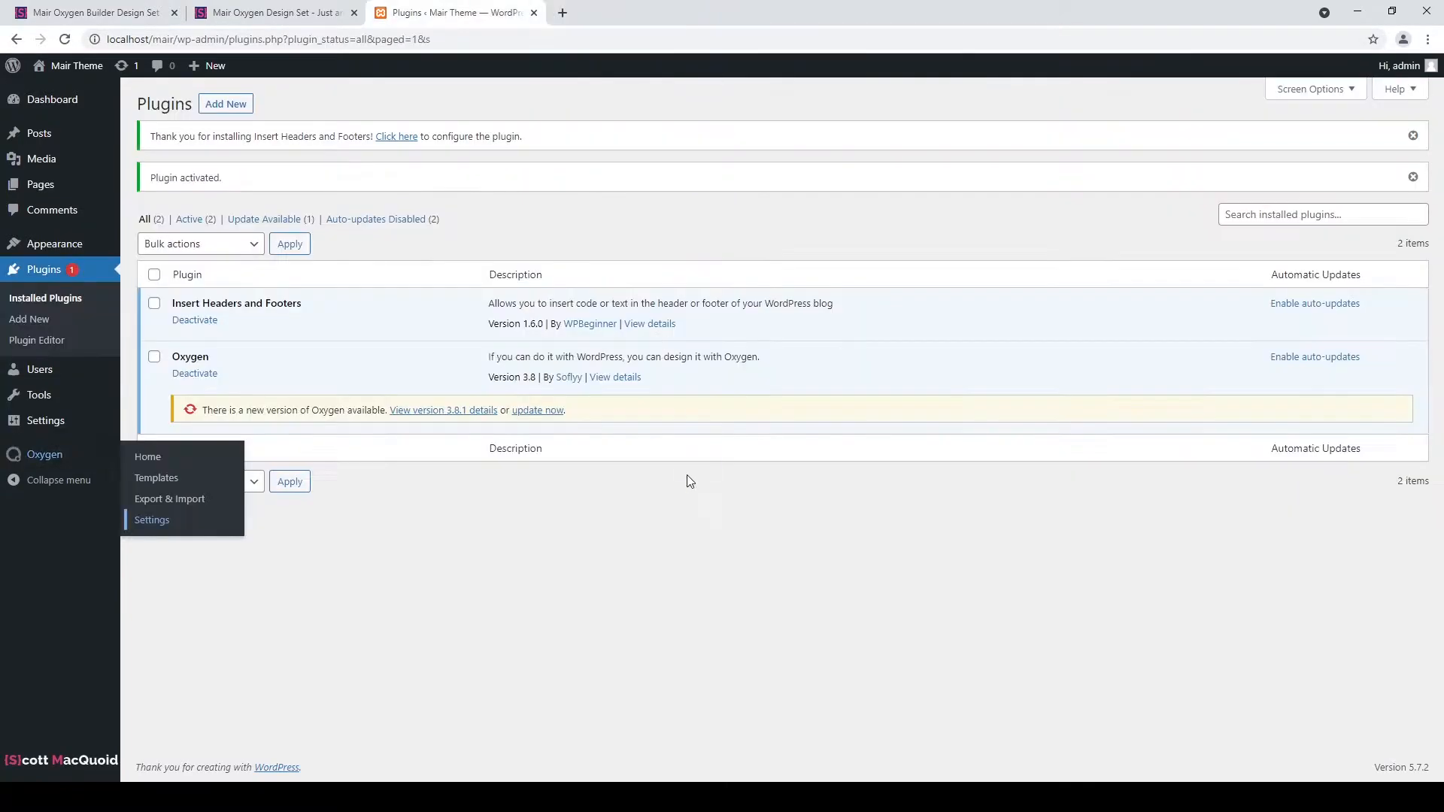
left_click(550, 410)
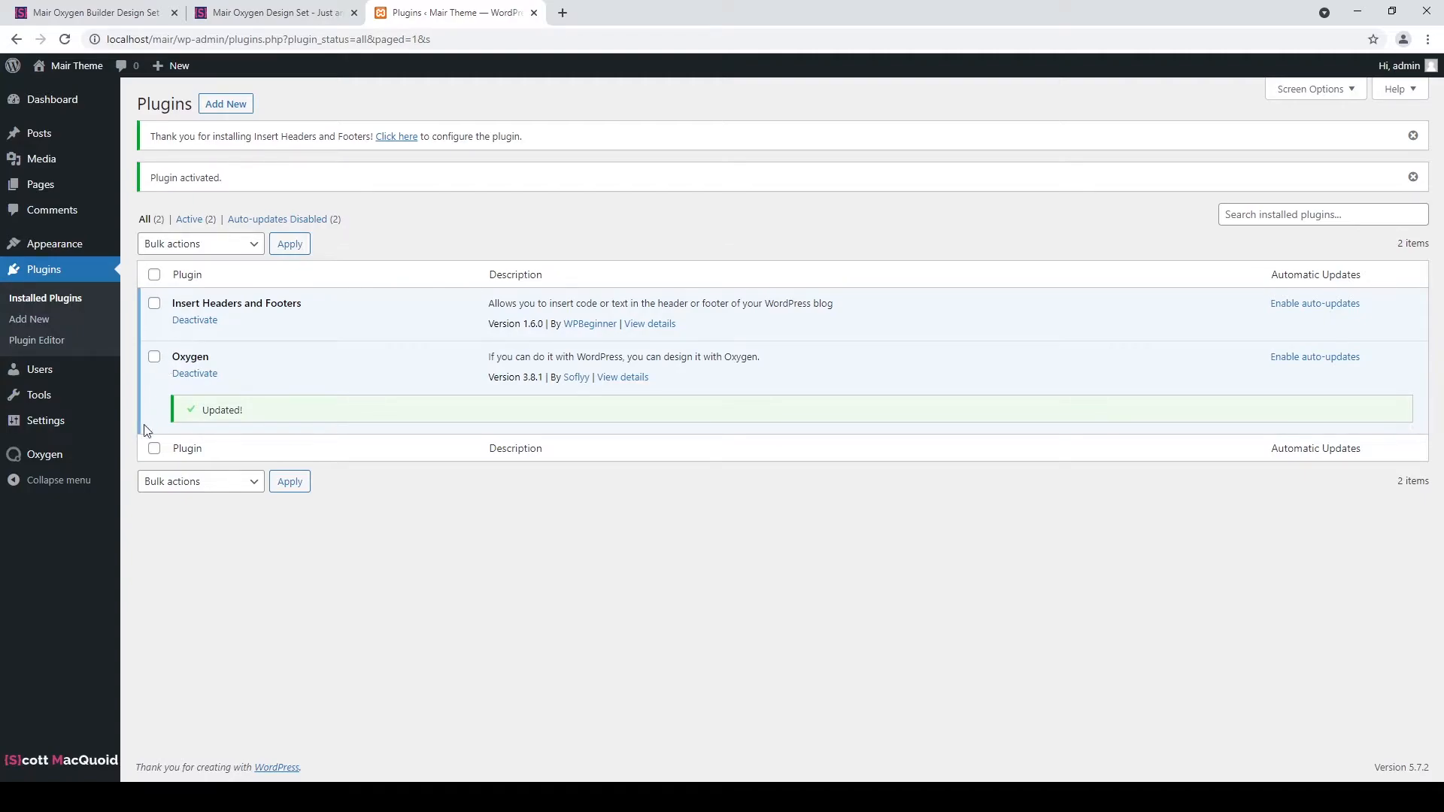
From Oxygen > Templates, edit the Main Header & Footer template with Oxygen.
mouse_move(84, 455)
left_click(162, 475)
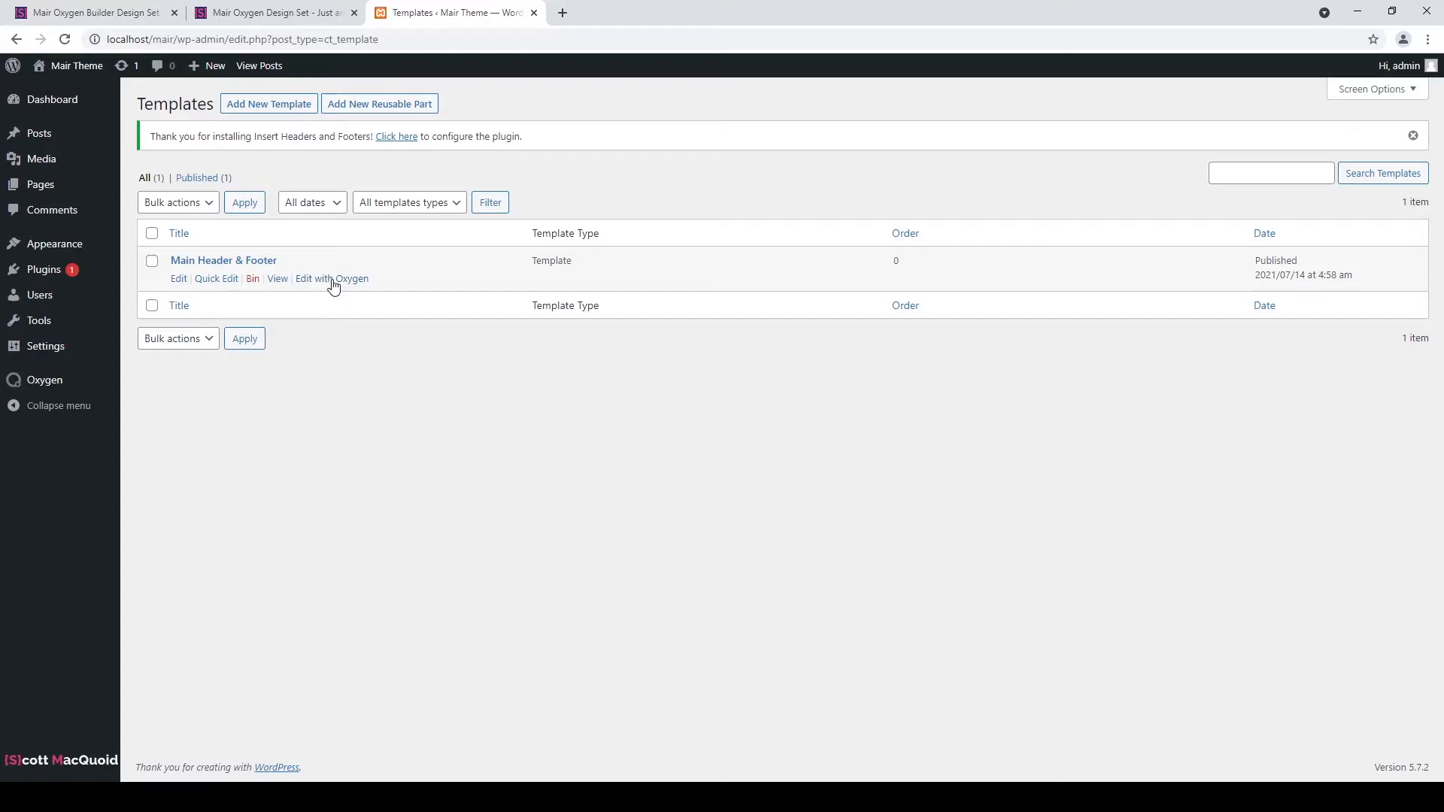
left_click(345, 281)
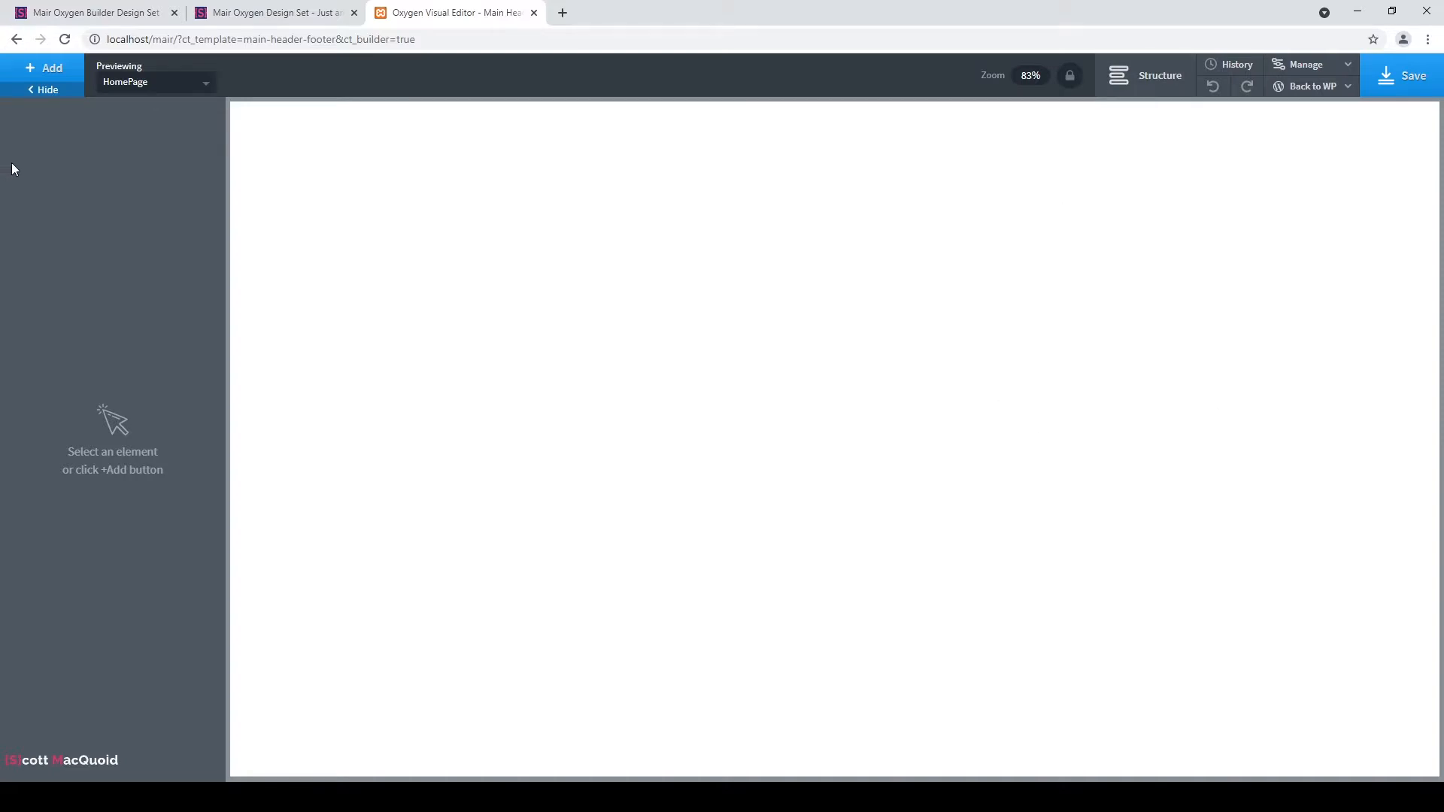
Add a Header Builder with one Header Row and select Header Builder (#1) in Structure.
left_click(44, 67)
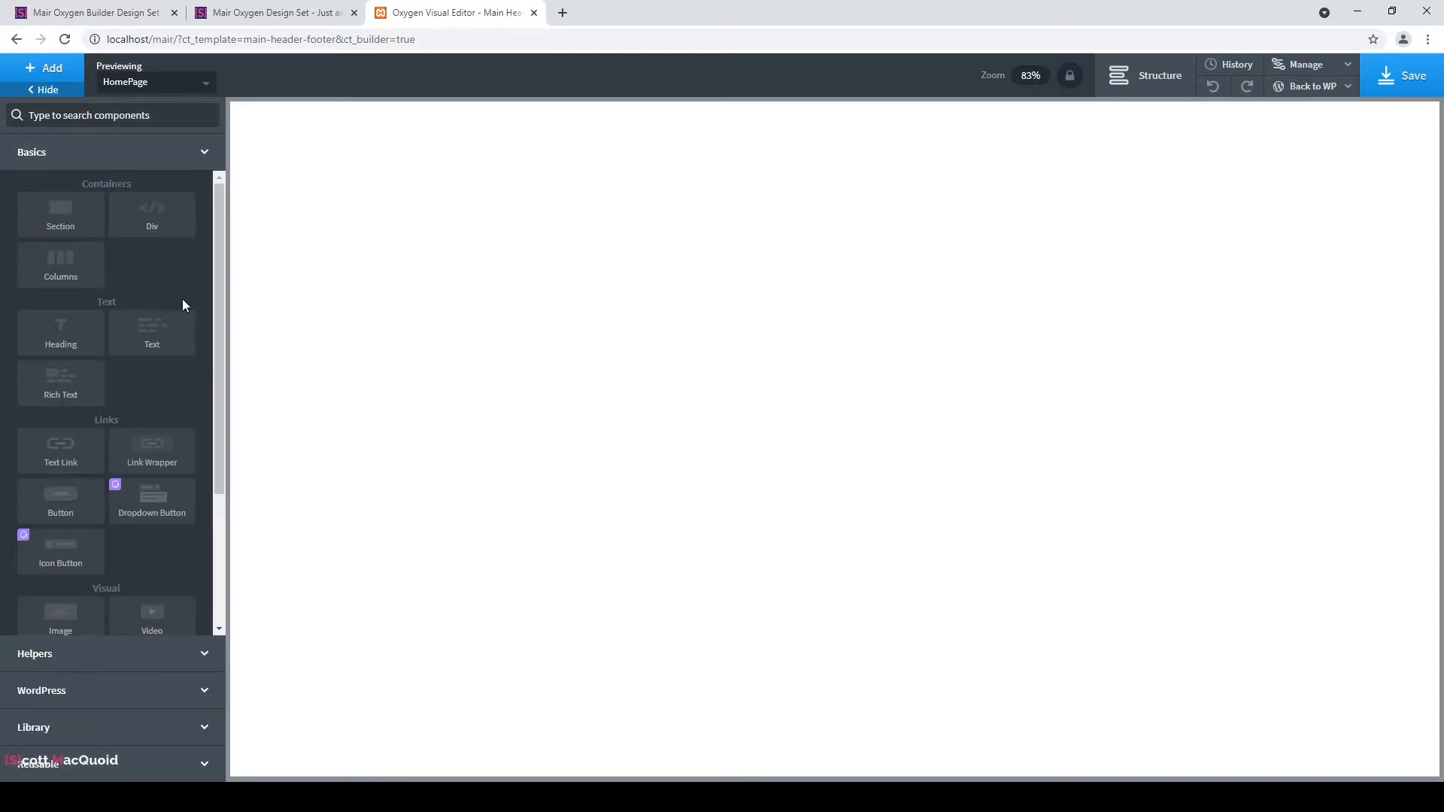
left_click(173, 656)
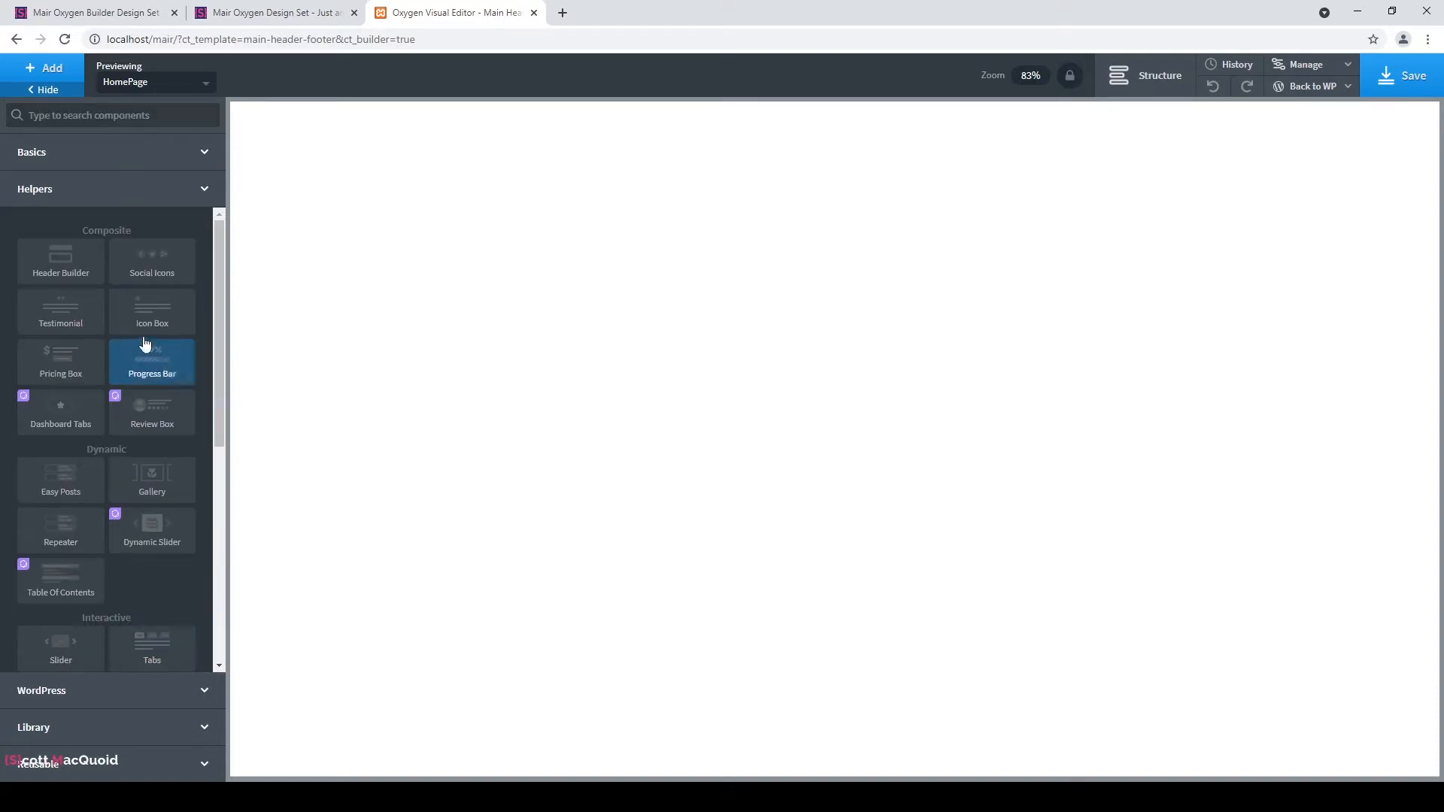
left_click(64, 264)
left_click(67, 264)
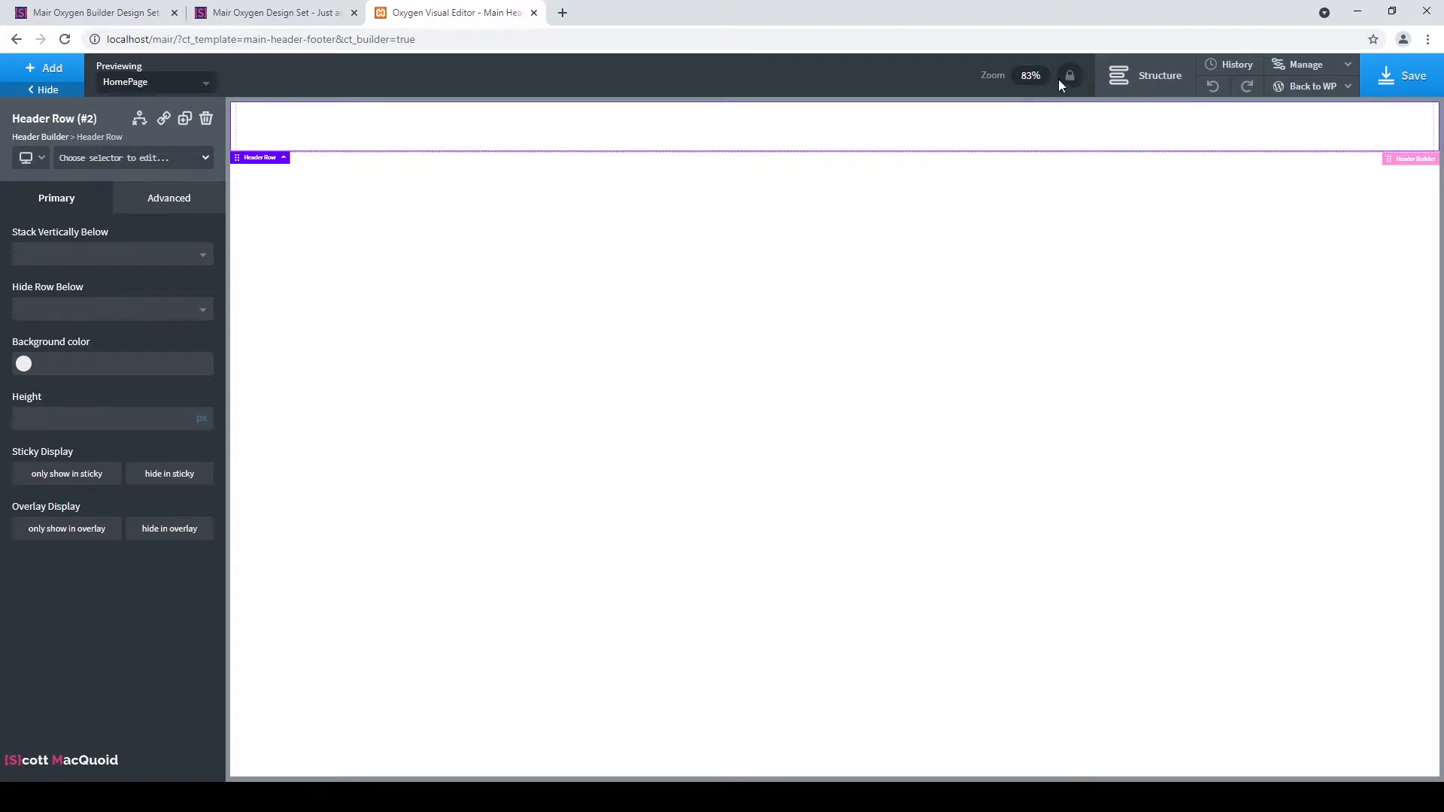
left_click(1124, 83)
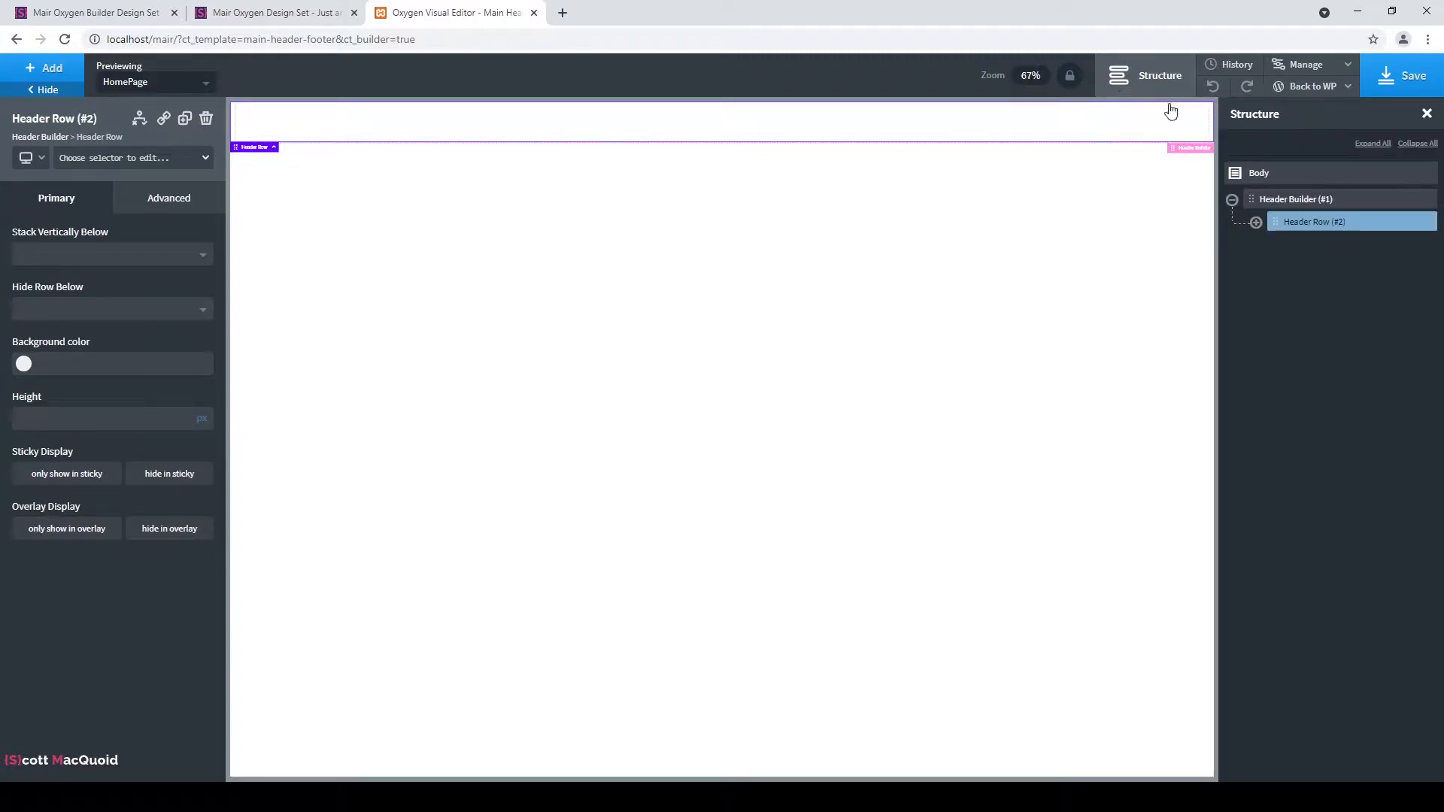
left_click(47, 71)
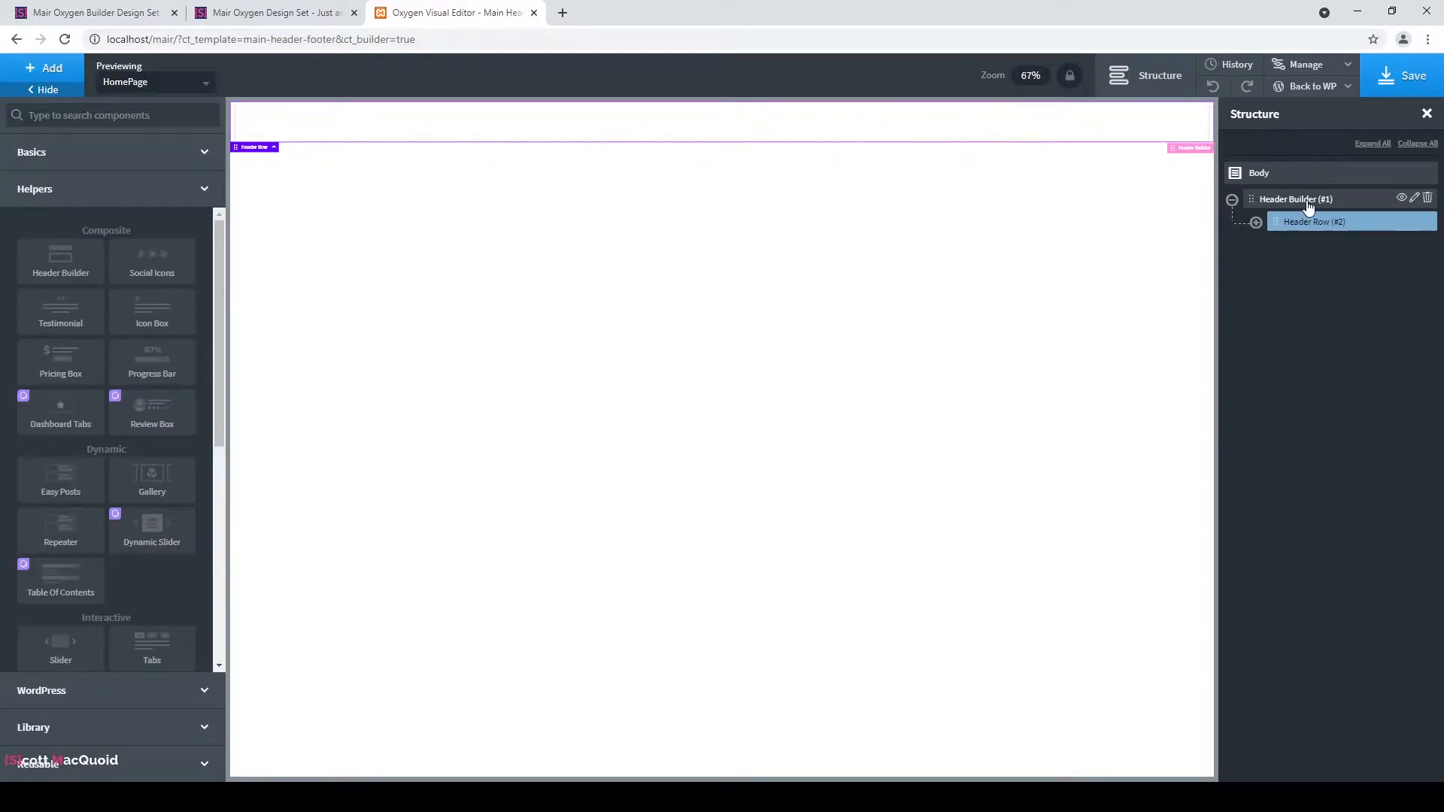
left_click(1282, 199)
Set the Header Builder background to the Dark Blue global colour.
left_click(188, 209)
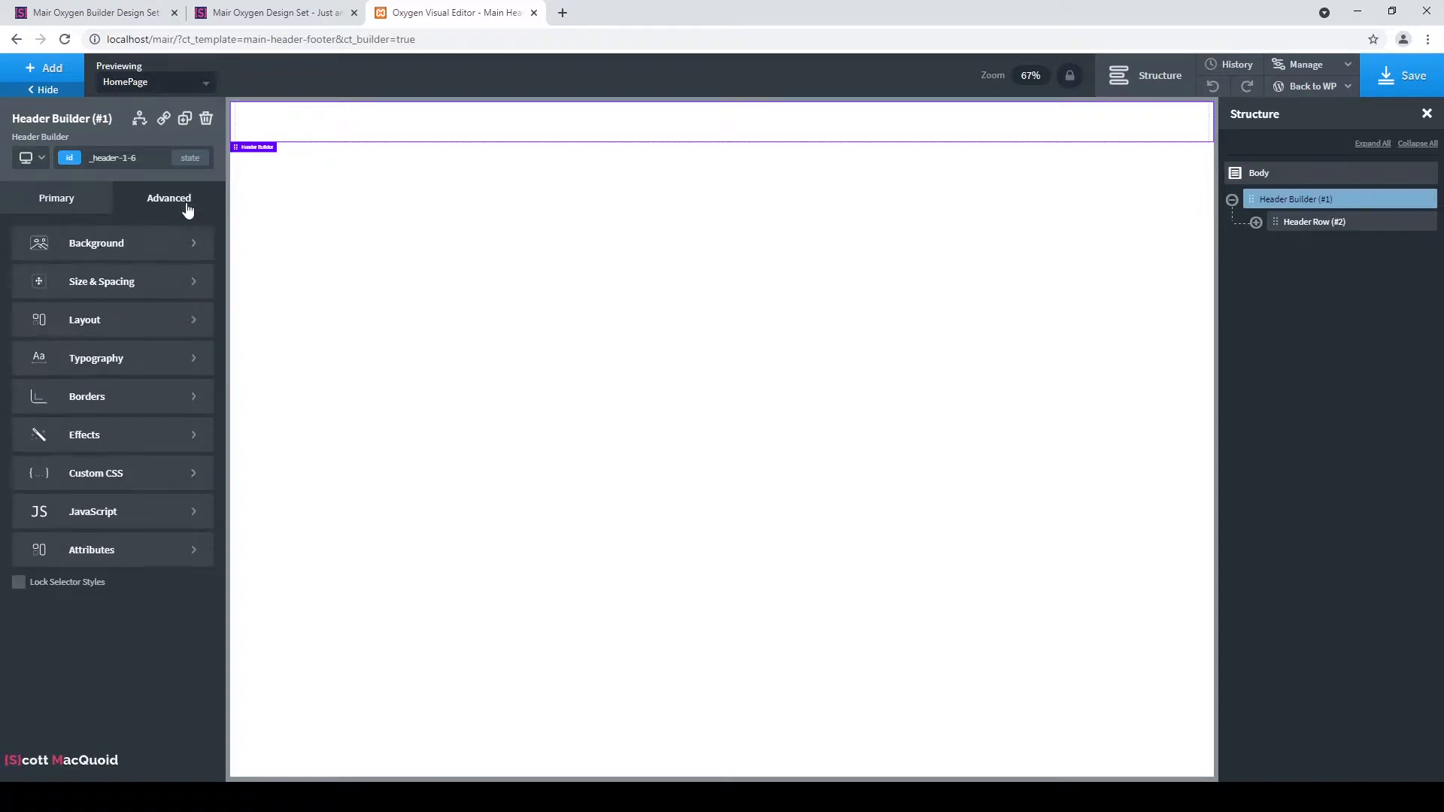
left_click(97, 252)
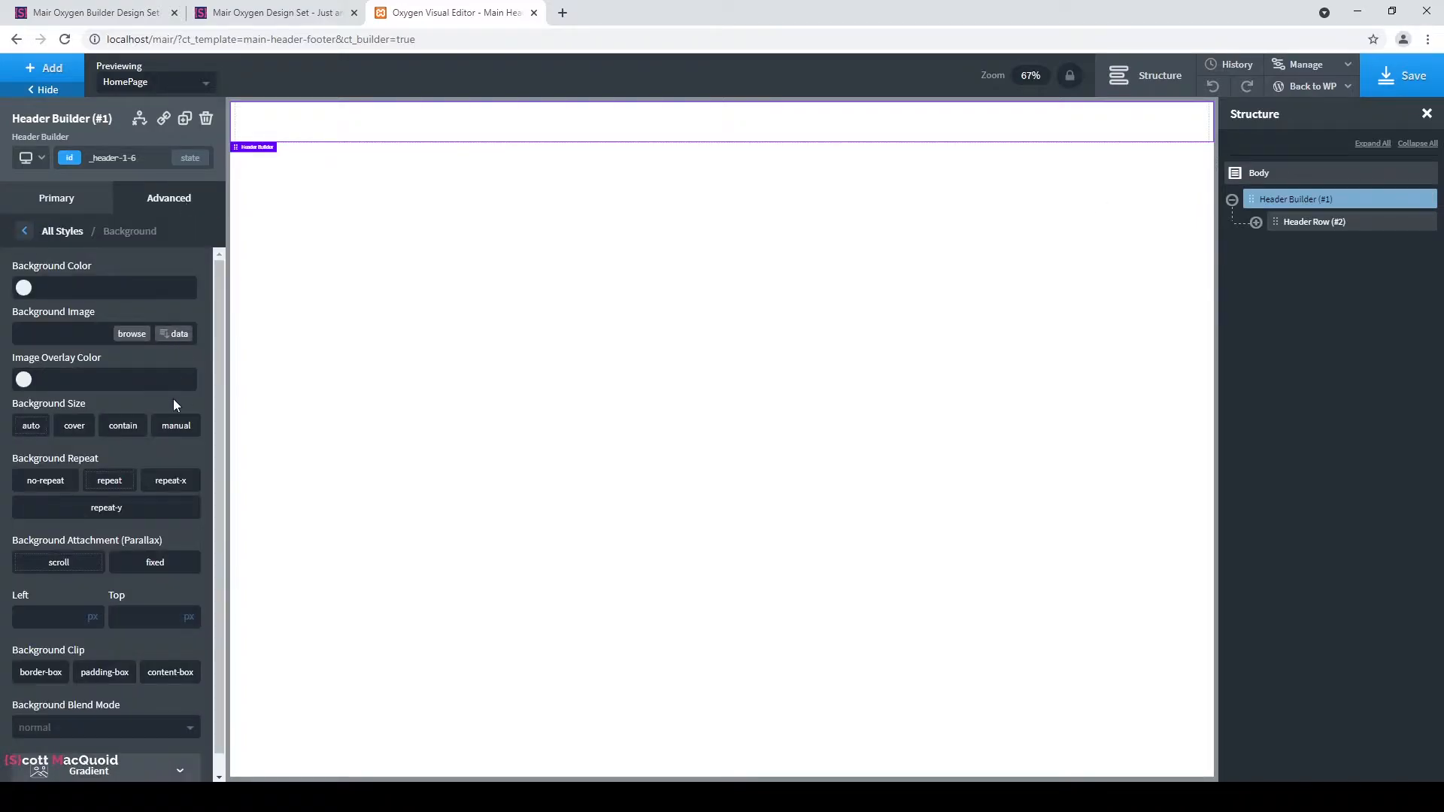
left_click(23, 287)
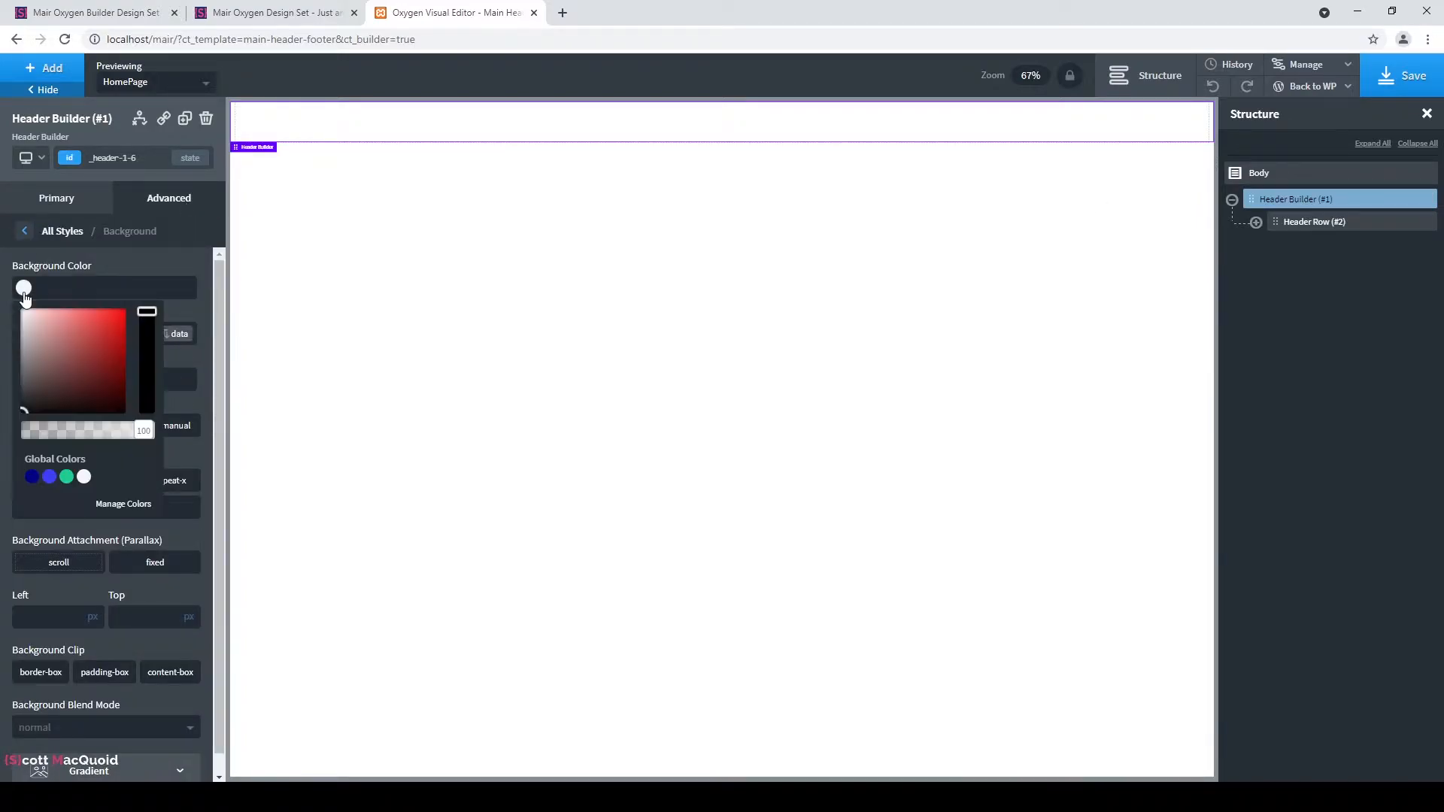
left_click(31, 479)
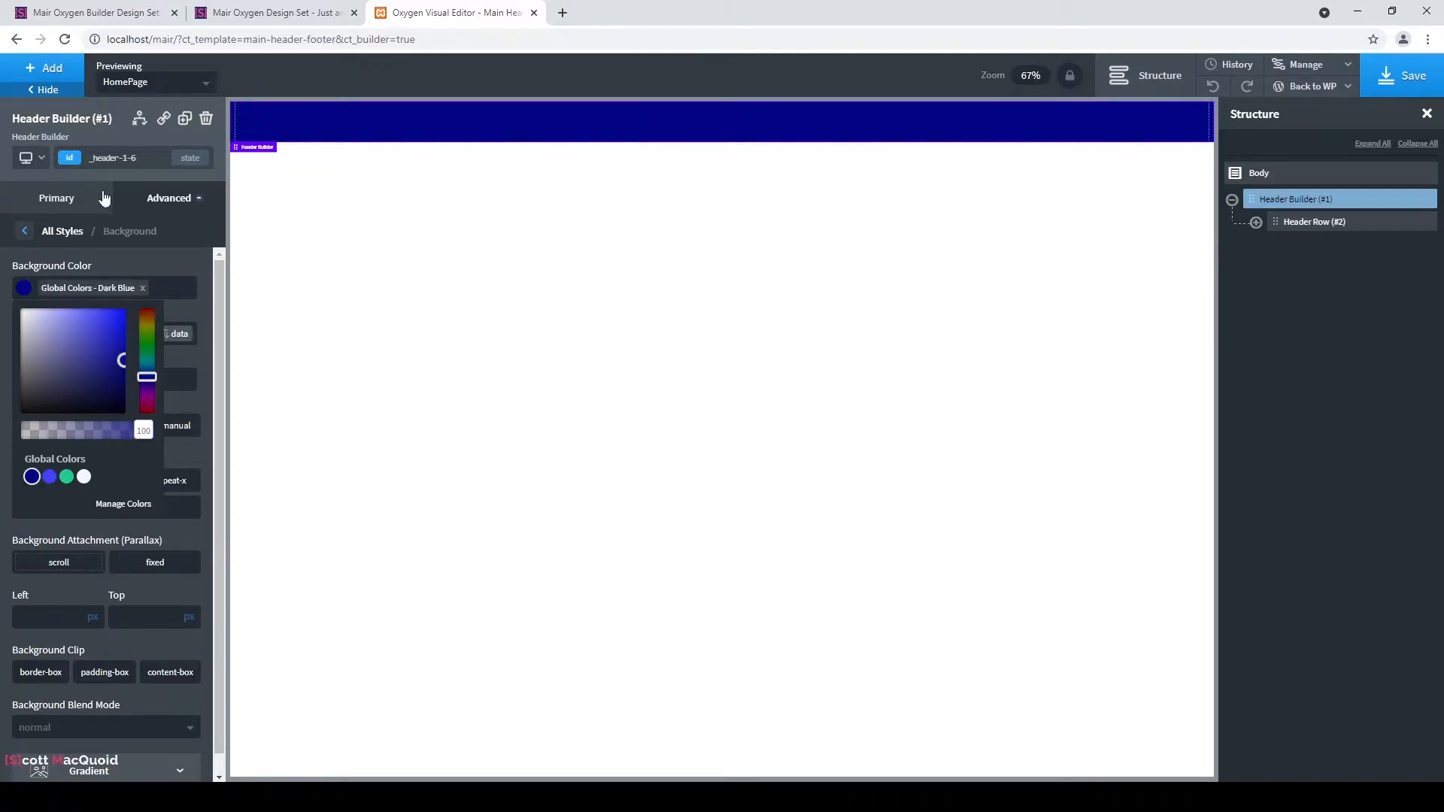
left_click(171, 269)
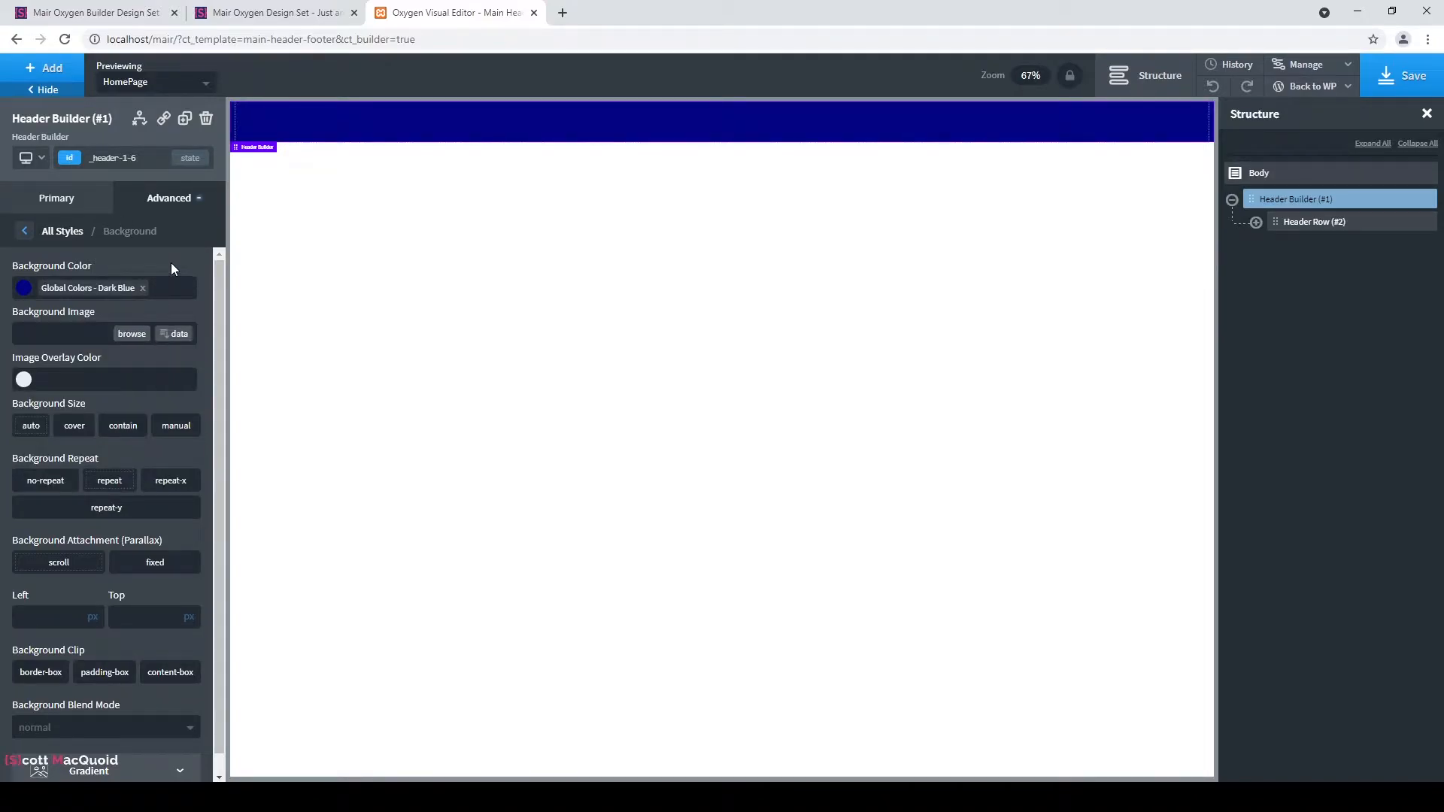
left_click(24, 231)
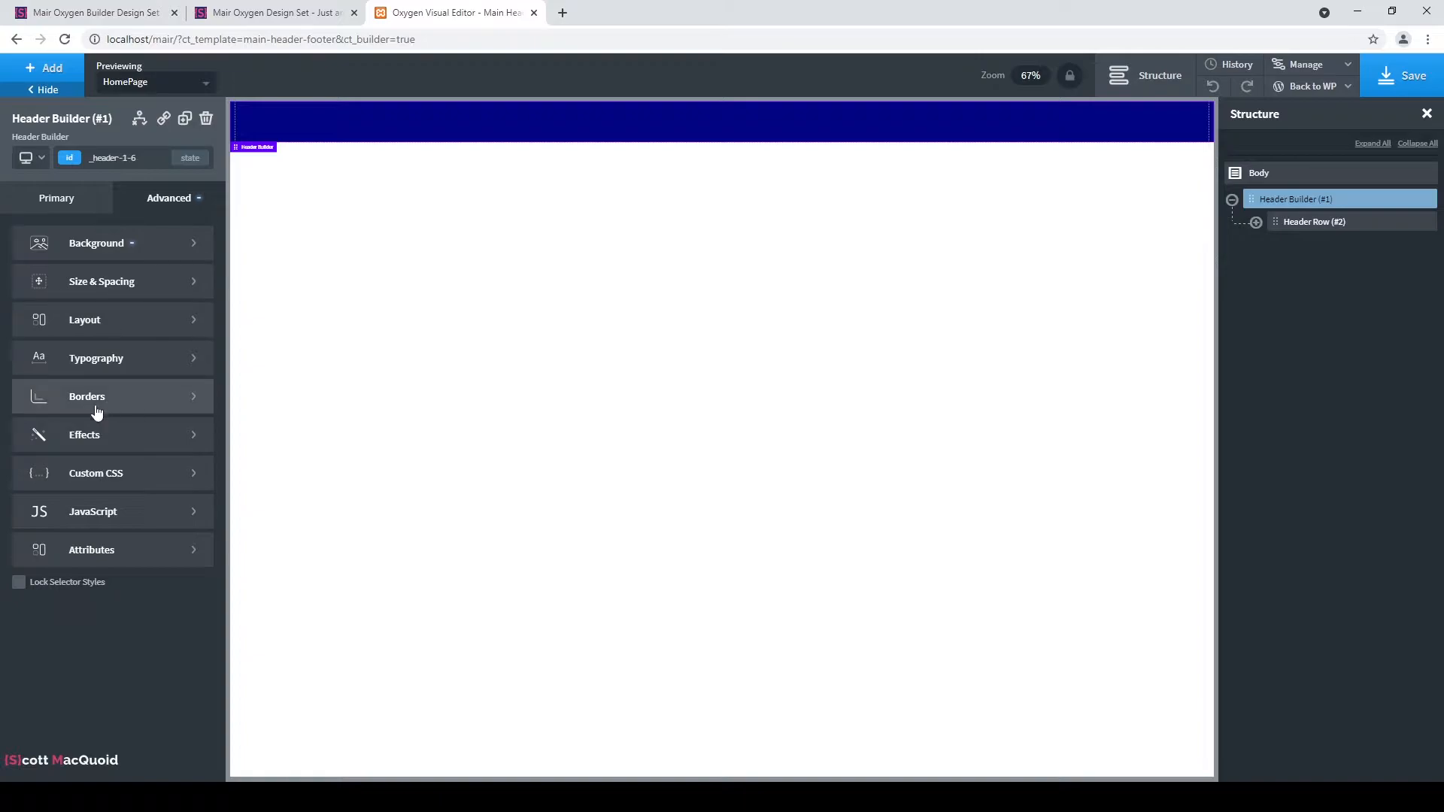
Set the header's typography text colour to #ffffff.
left_click(115, 363)
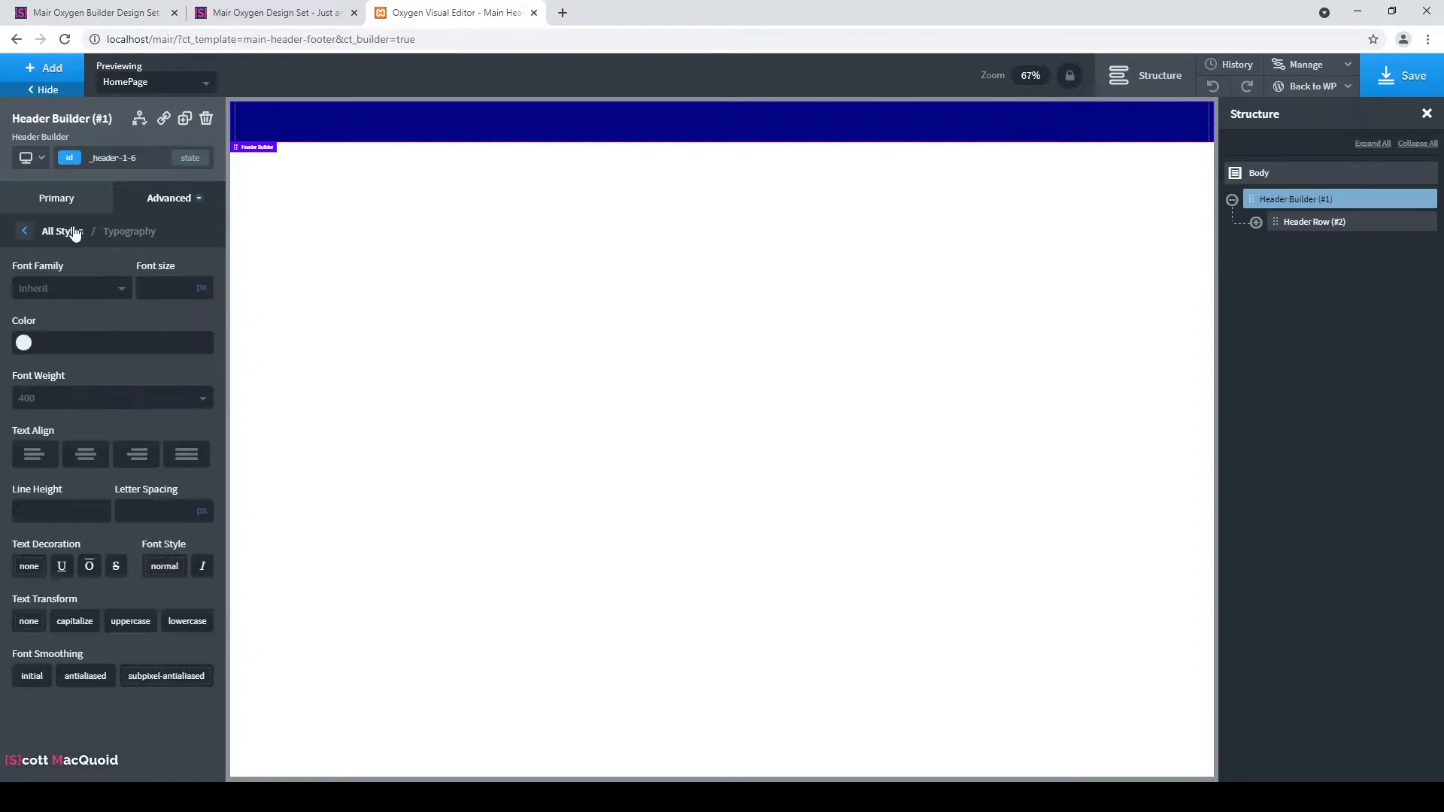
left_click(23, 344)
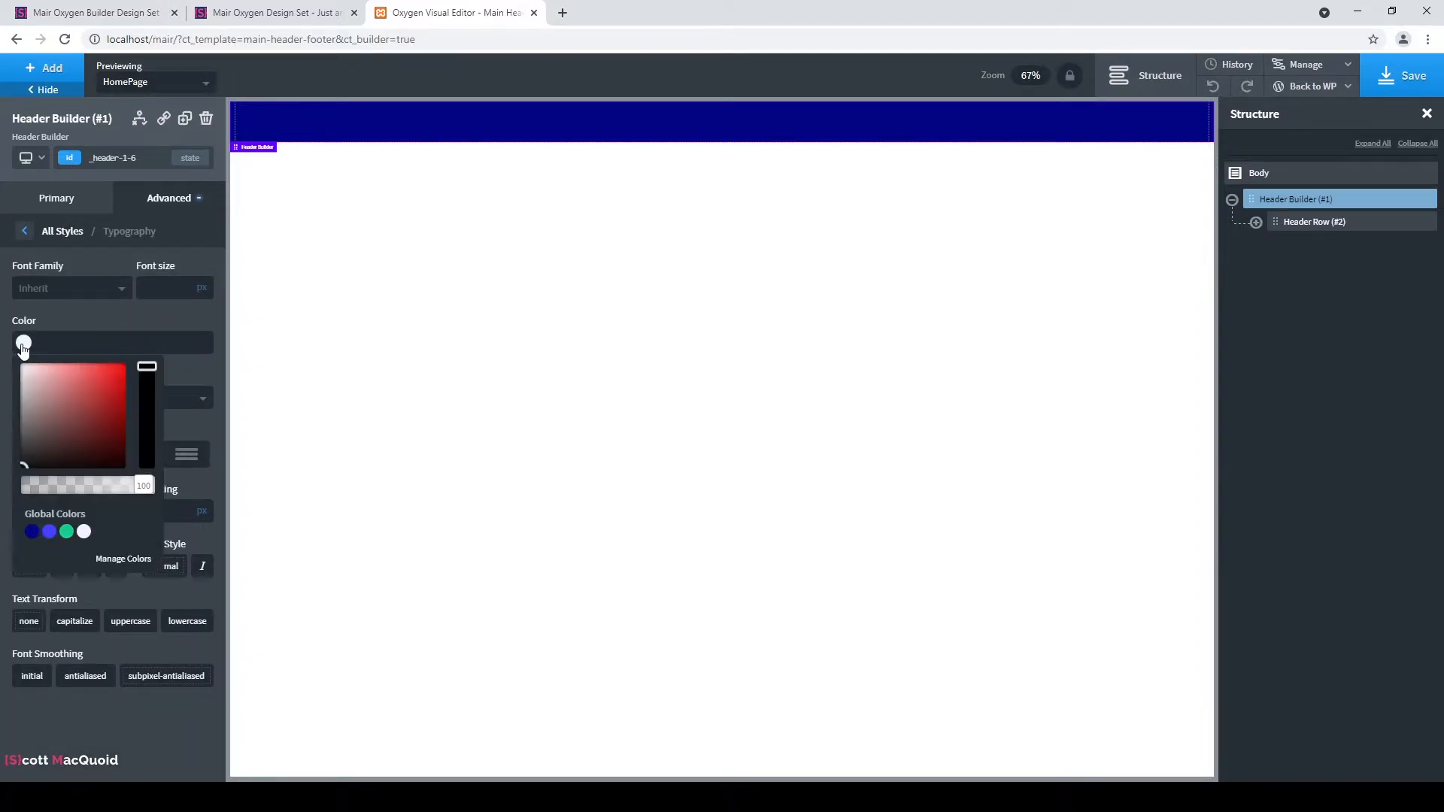
left_click(84, 532)
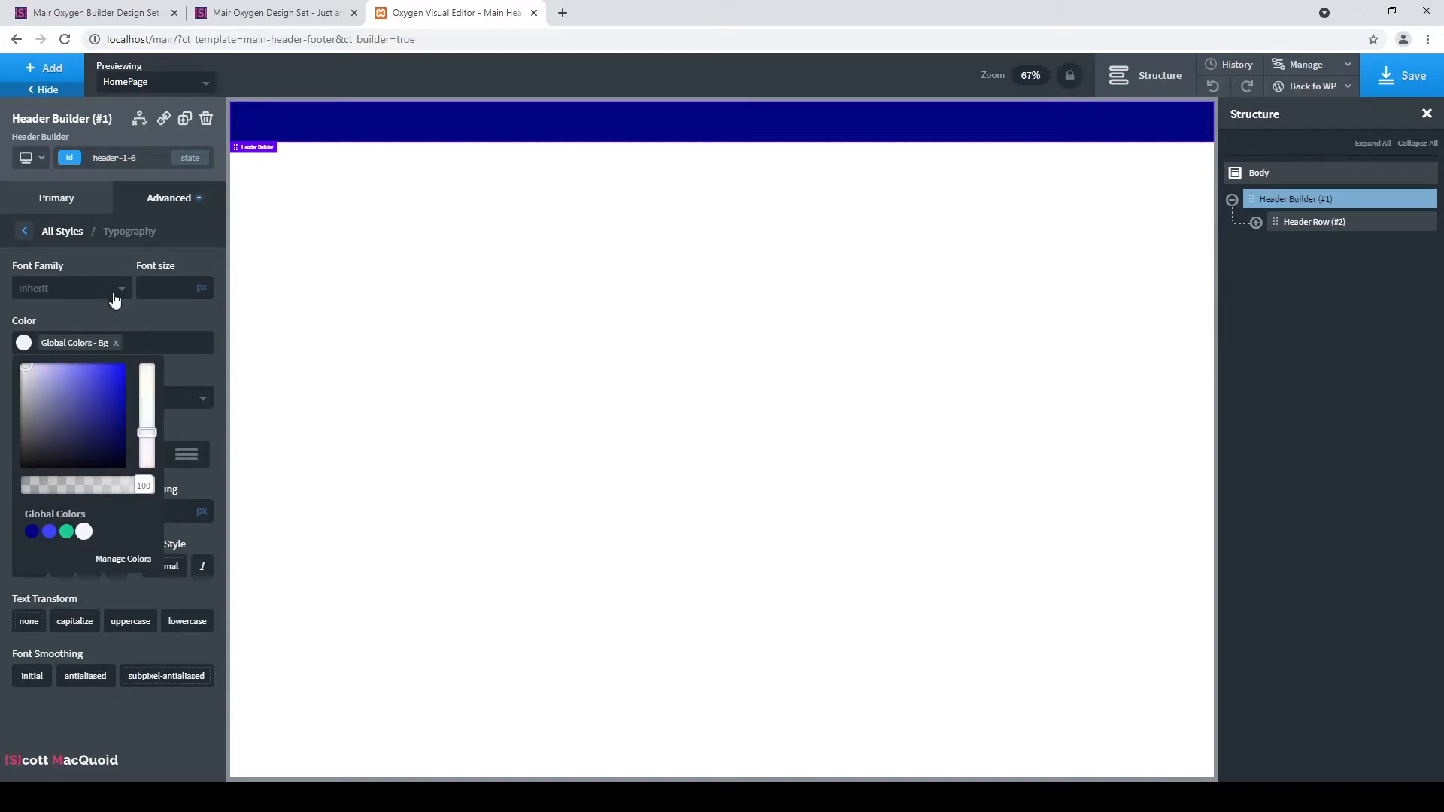
left_click(116, 343)
type("#fff")
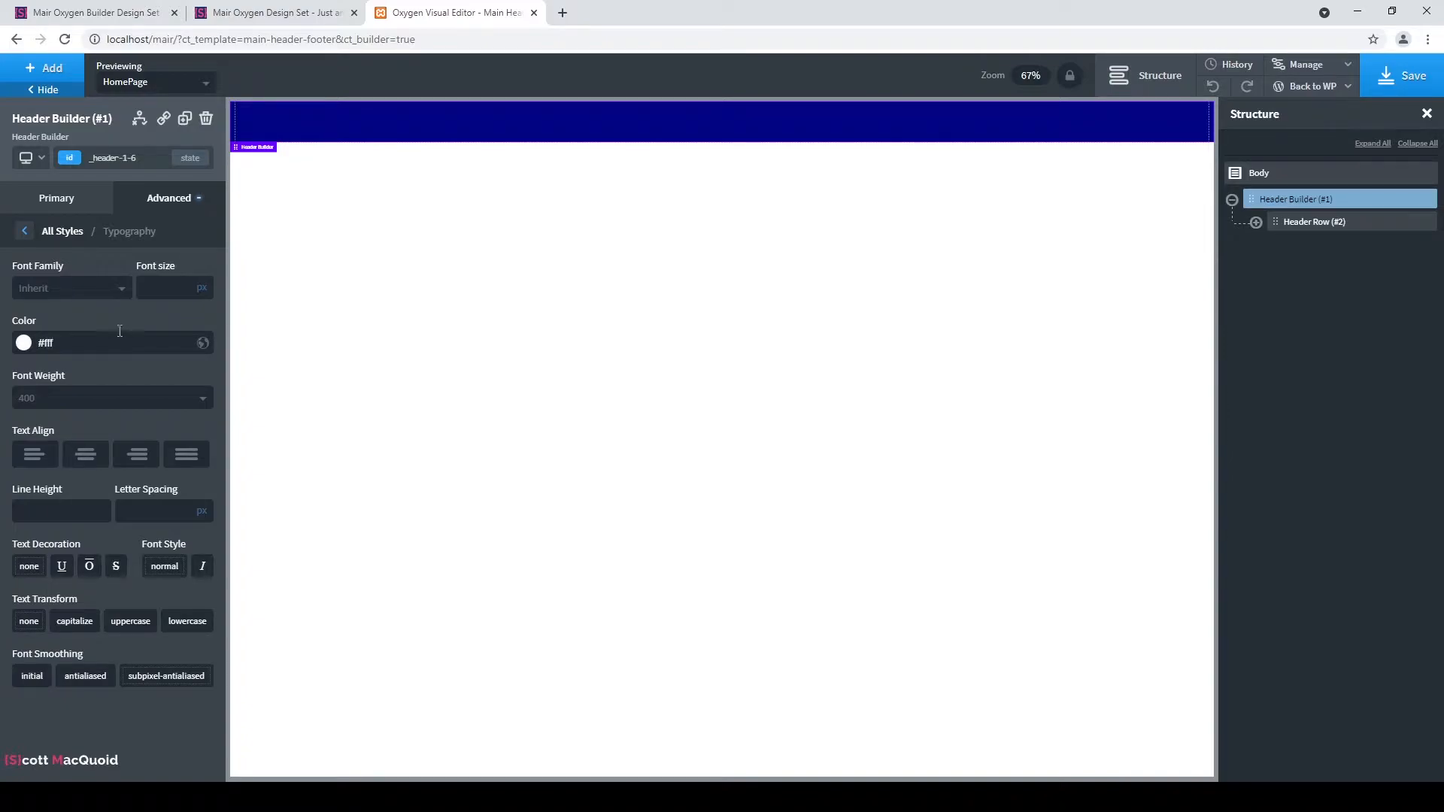
type("fff")
left_click(64, 200)
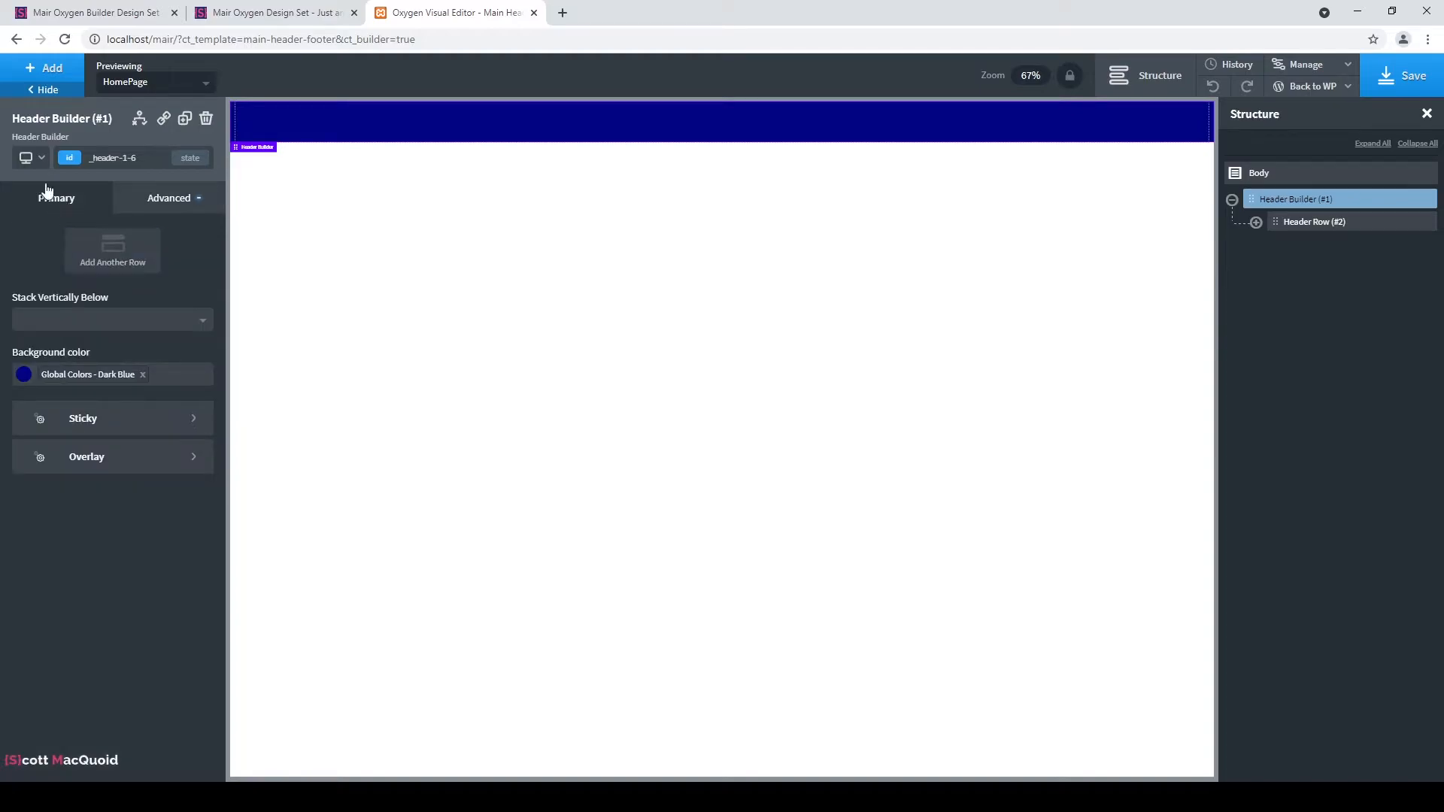
left_click(52, 75)
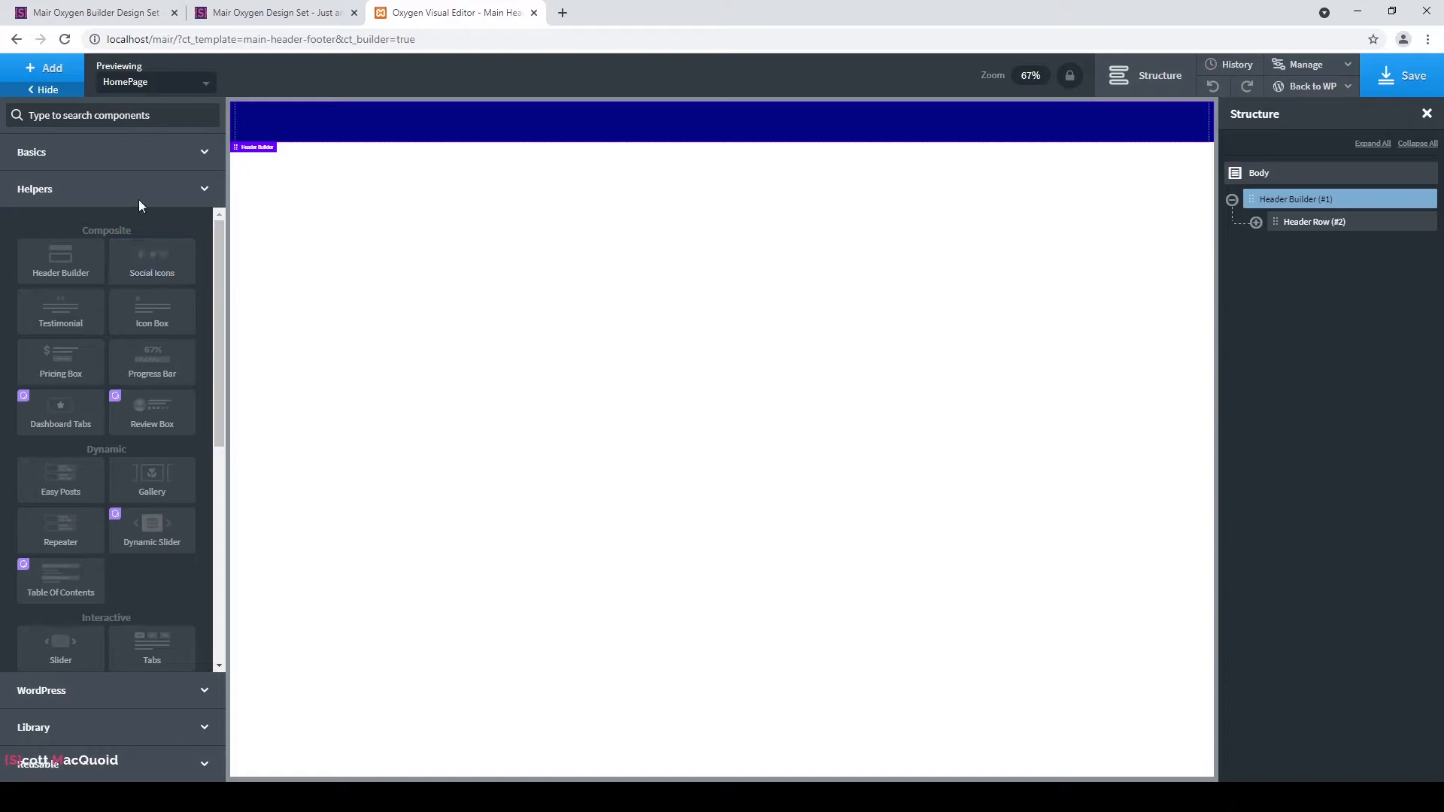
Add a Link Wrapper to the header row, linking it to the HomePage page.
left_click(196, 116)
type("link")
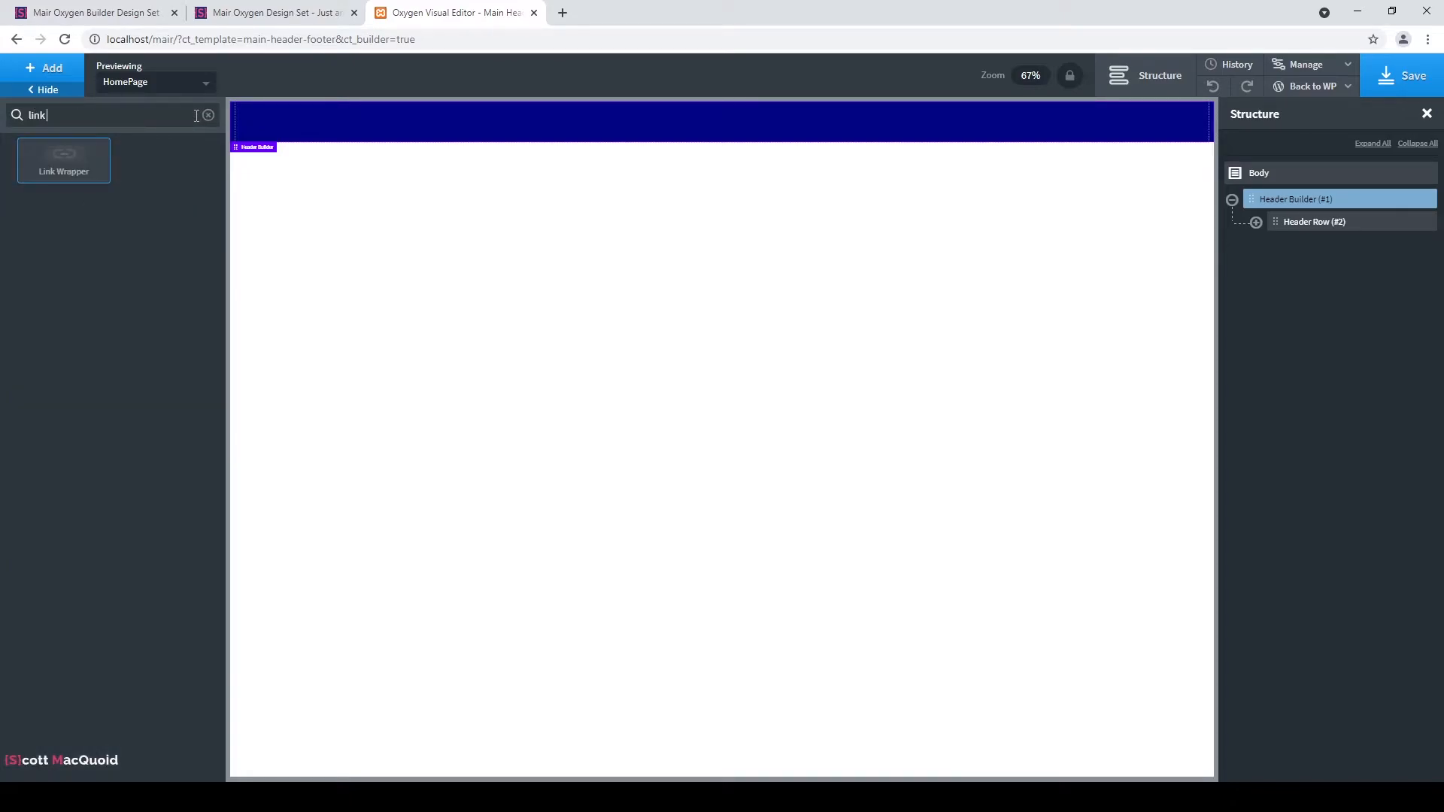
left_click(56, 170)
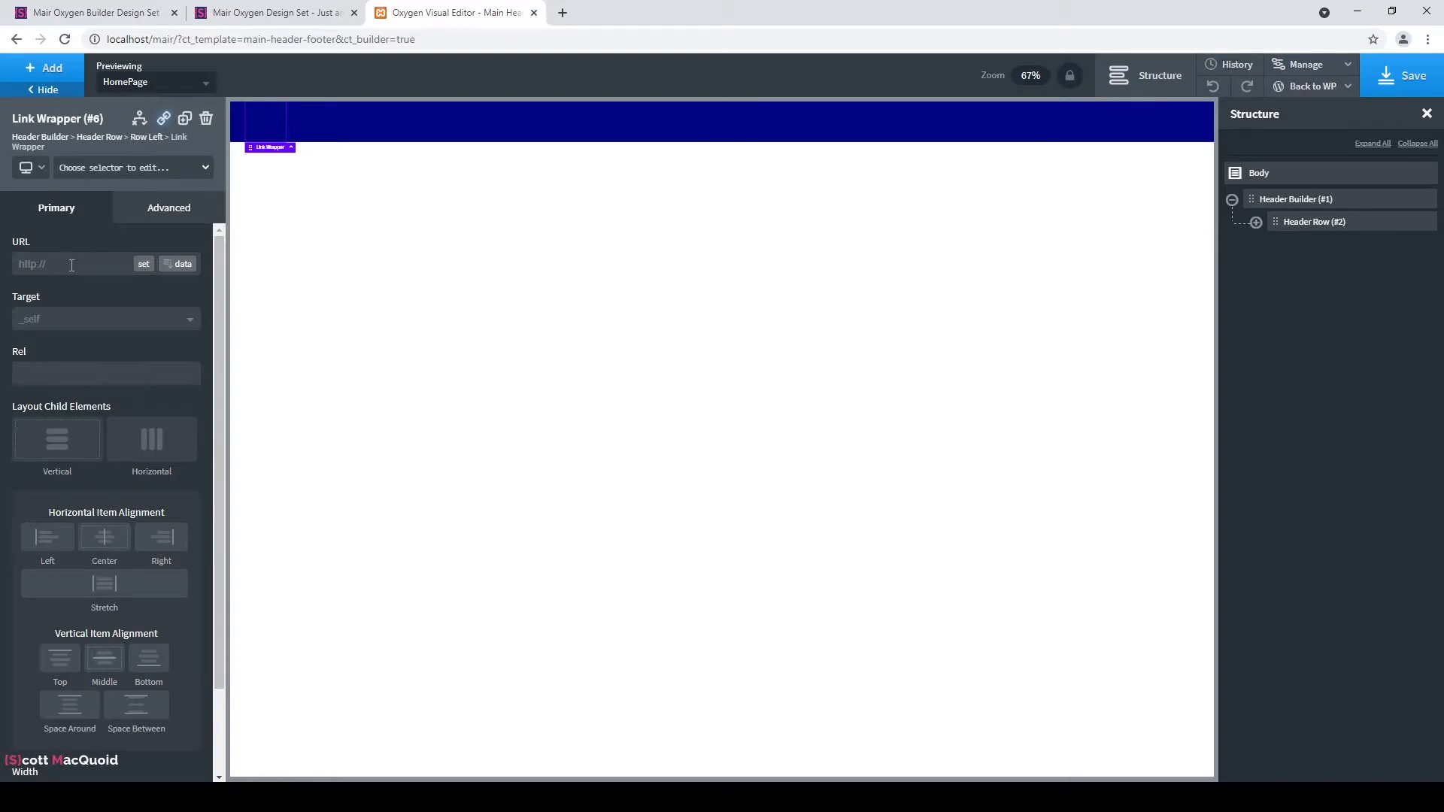
type("/")
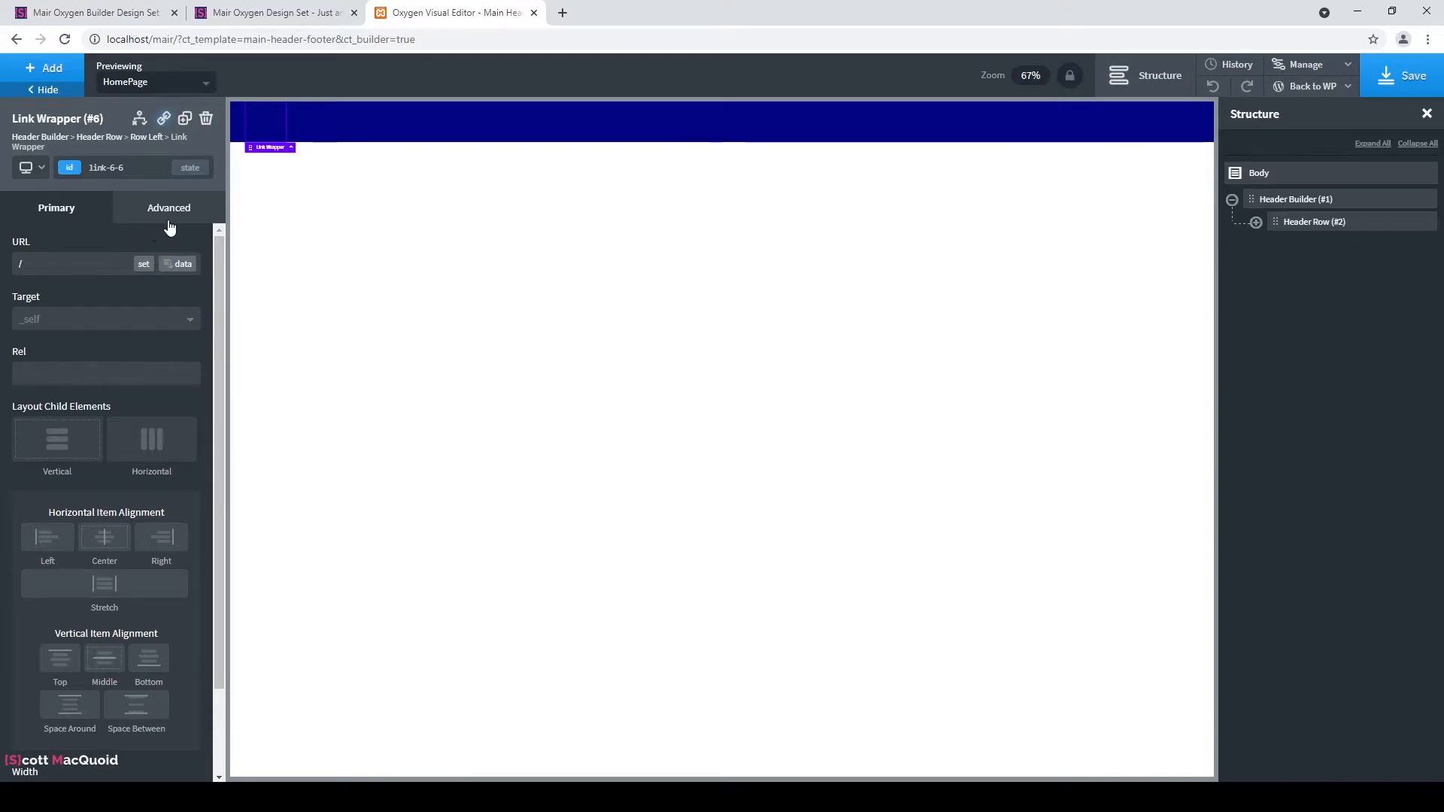
left_click(144, 265)
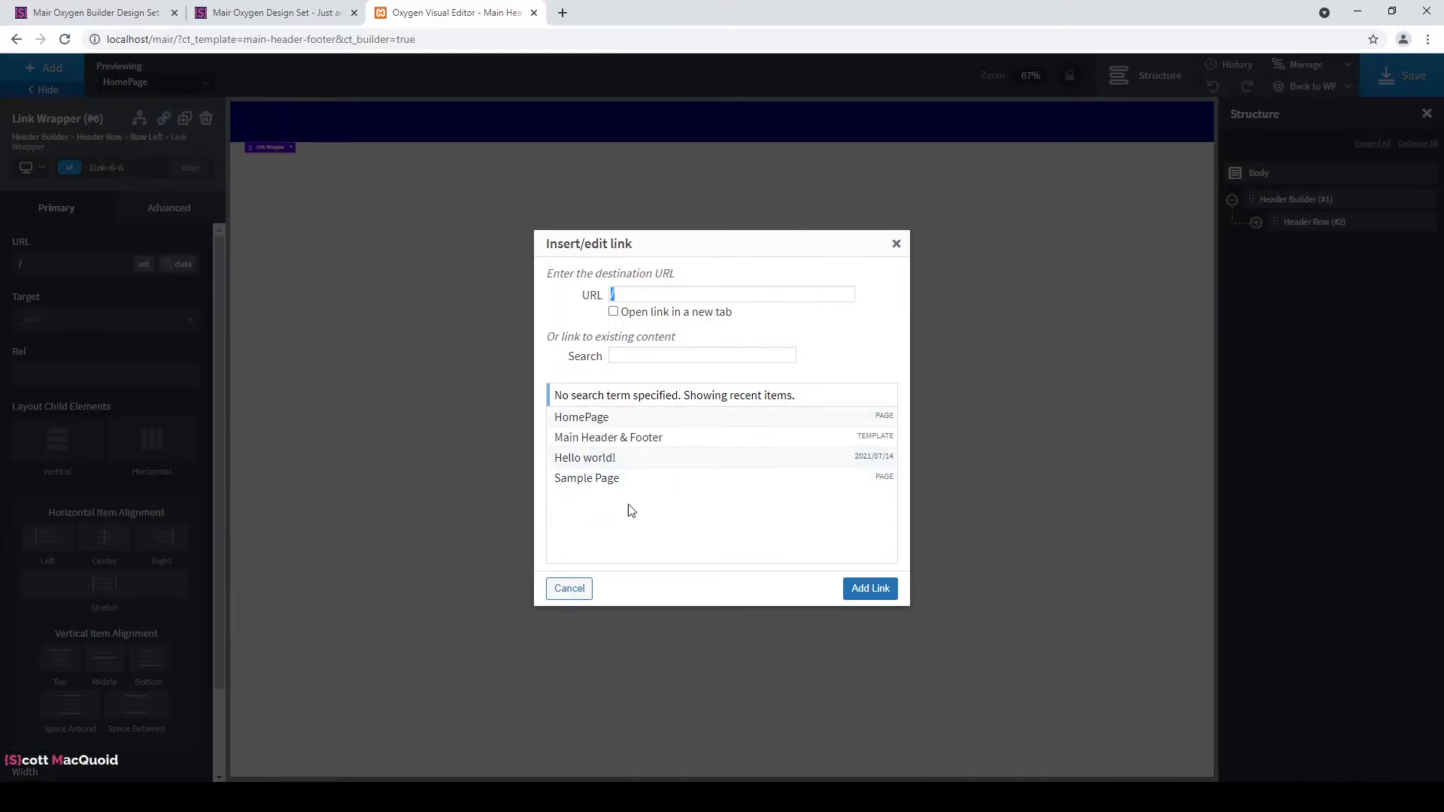
left_click(595, 419)
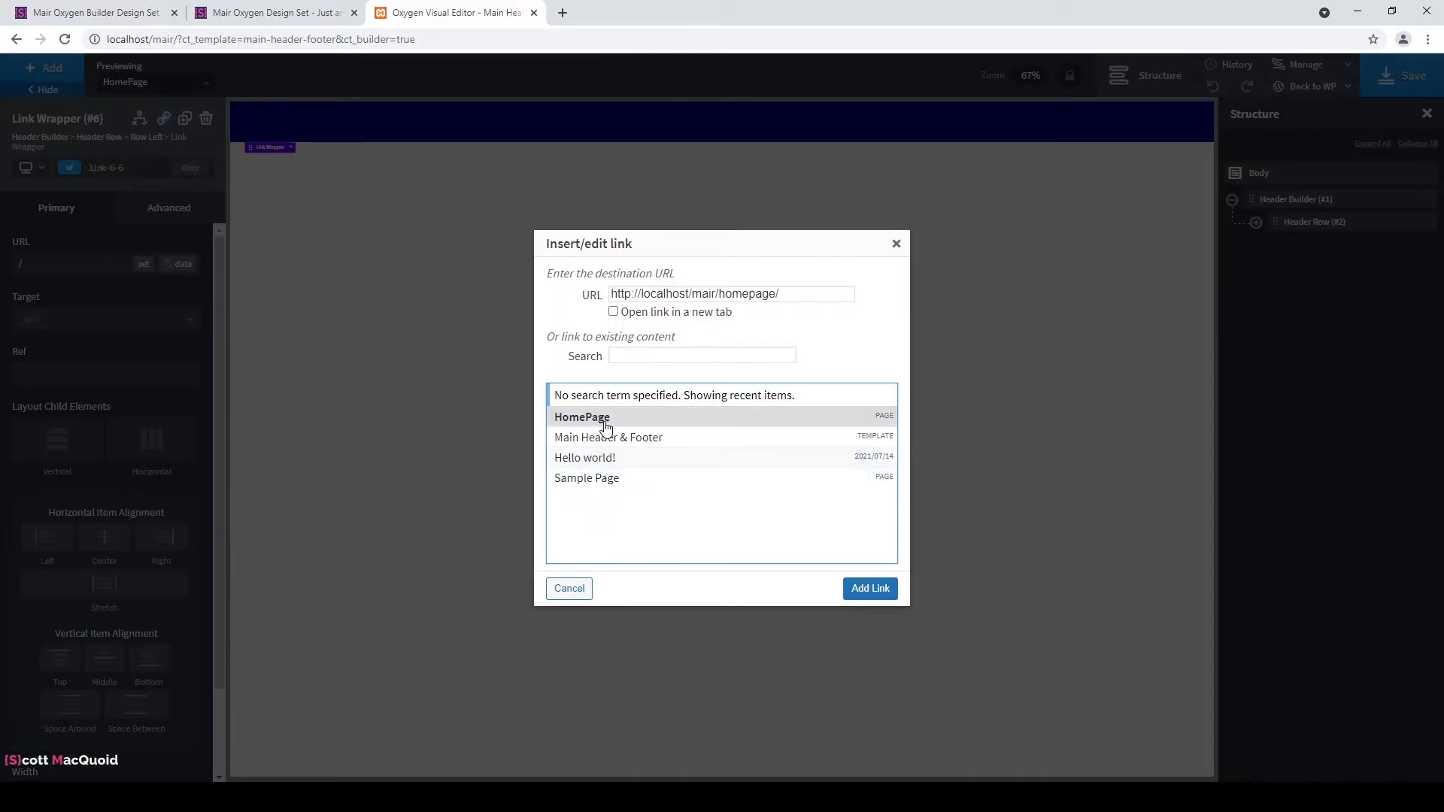
left_click(871, 589)
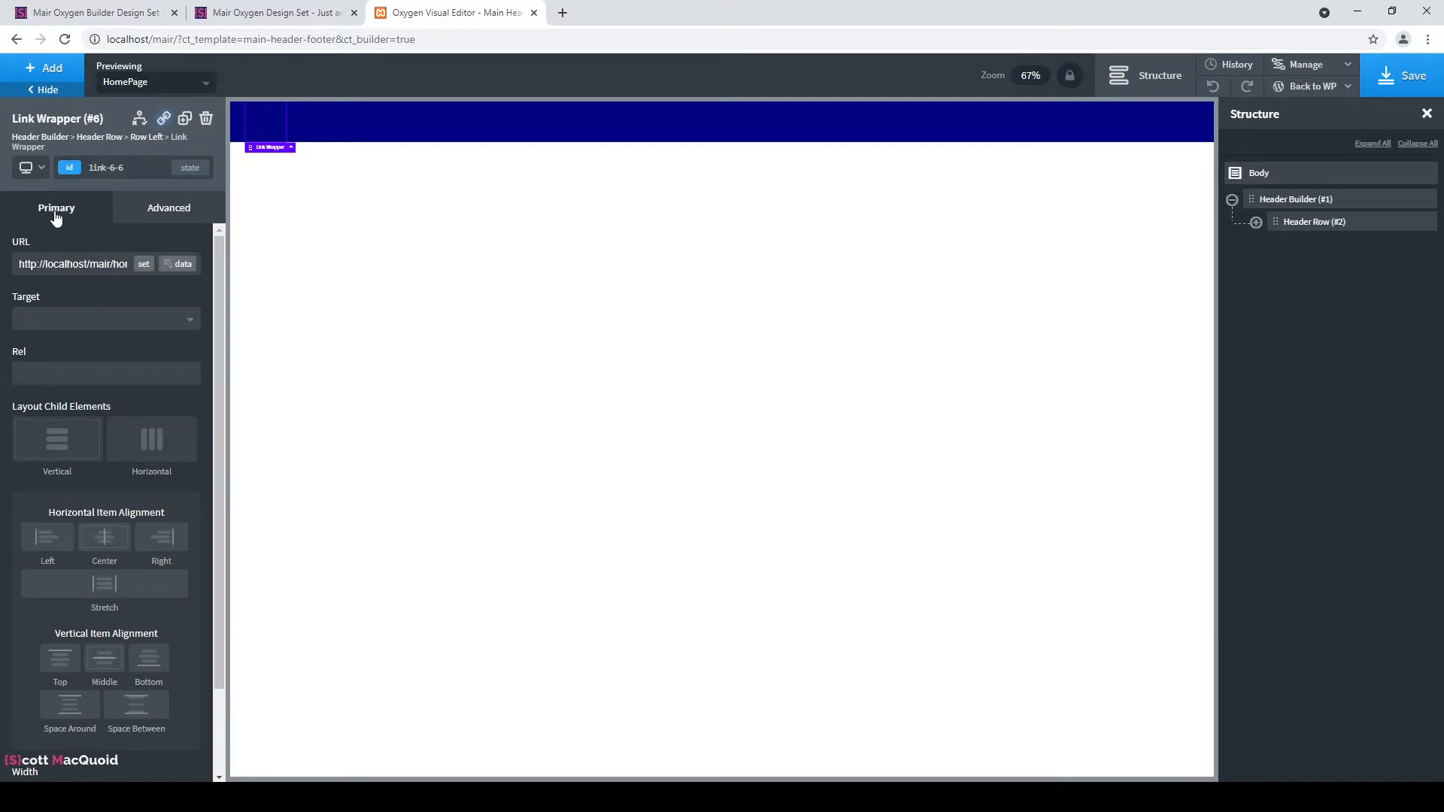
left_click(46, 75)
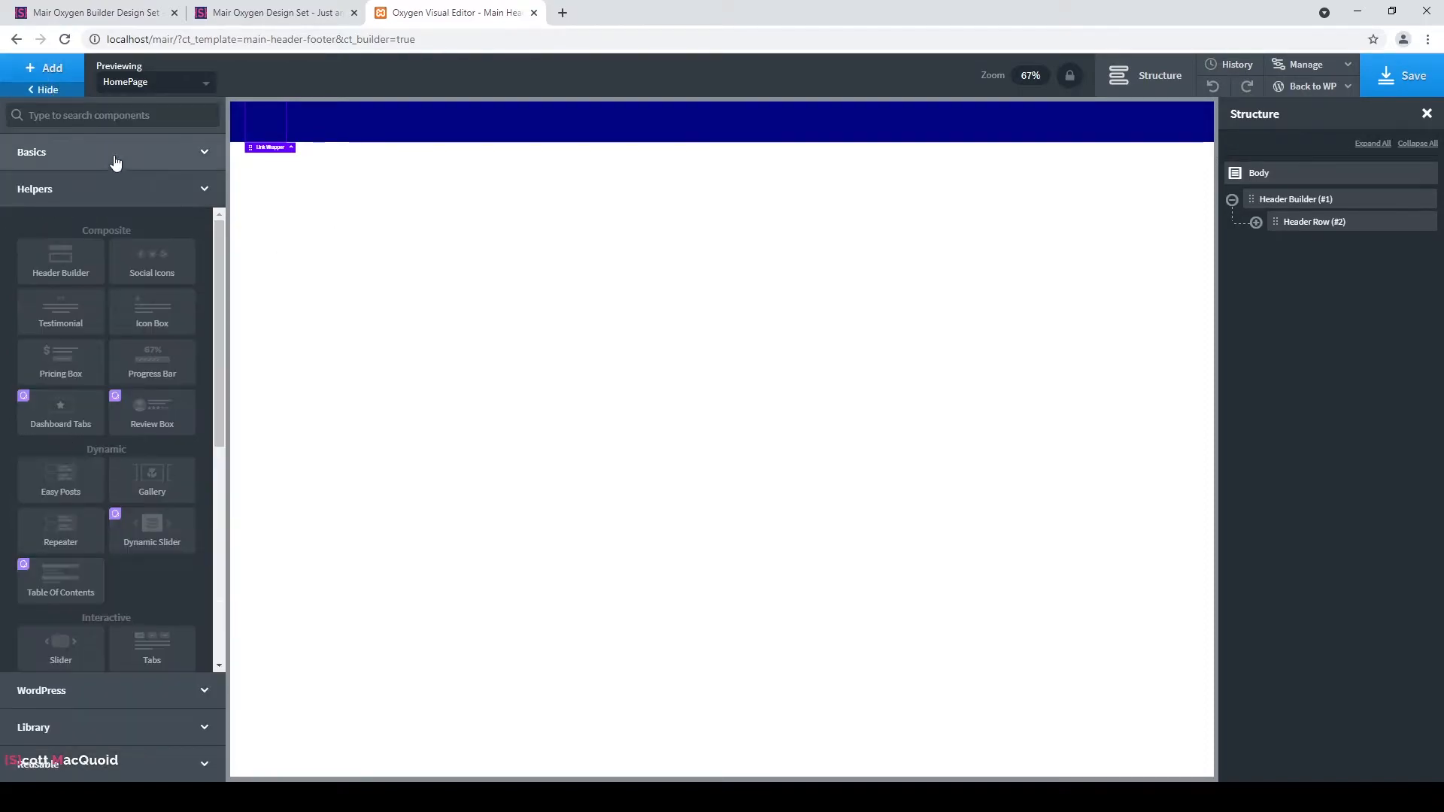
Add a Text element inside the link wrapper reading 'Mair Design Set'.
type("te")
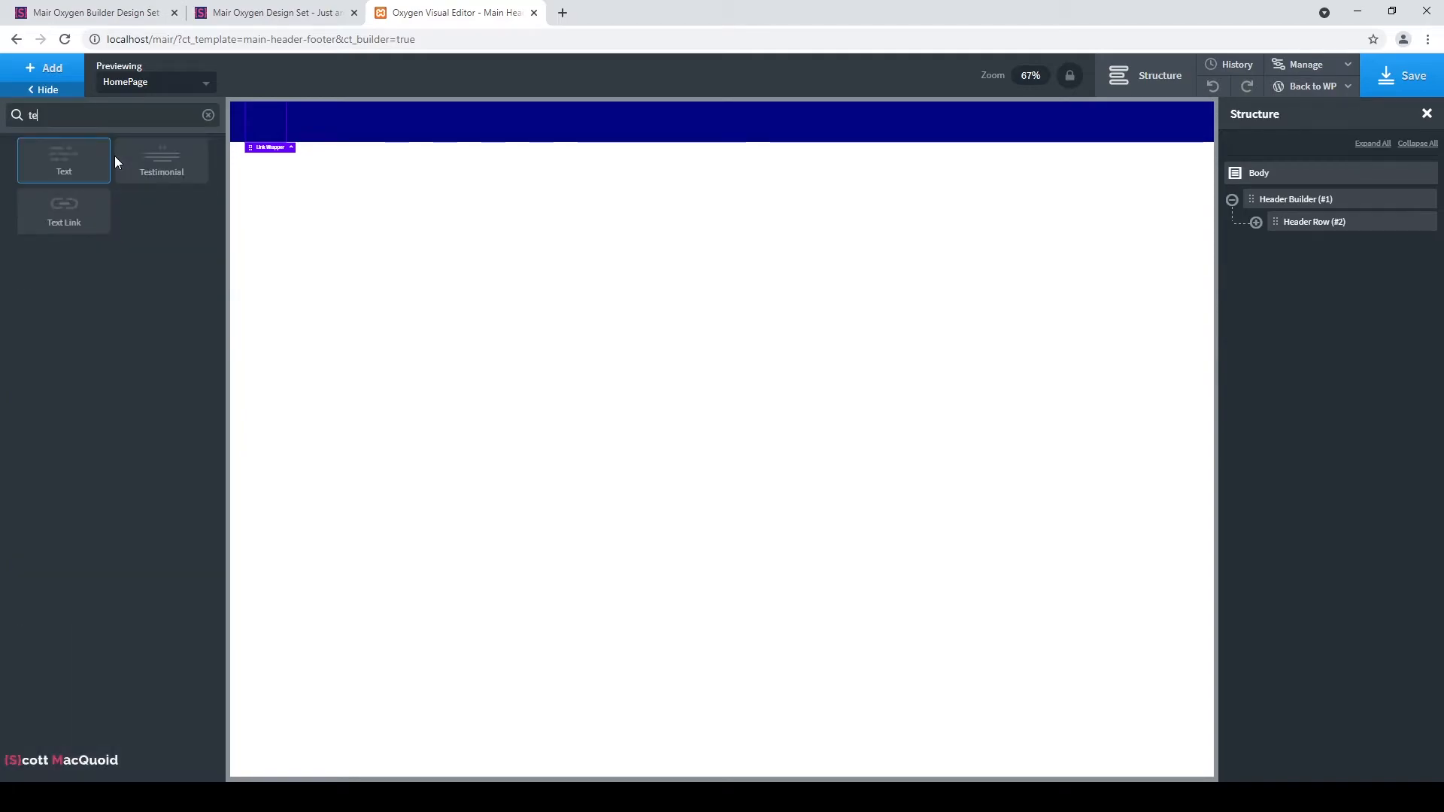
left_click(65, 160)
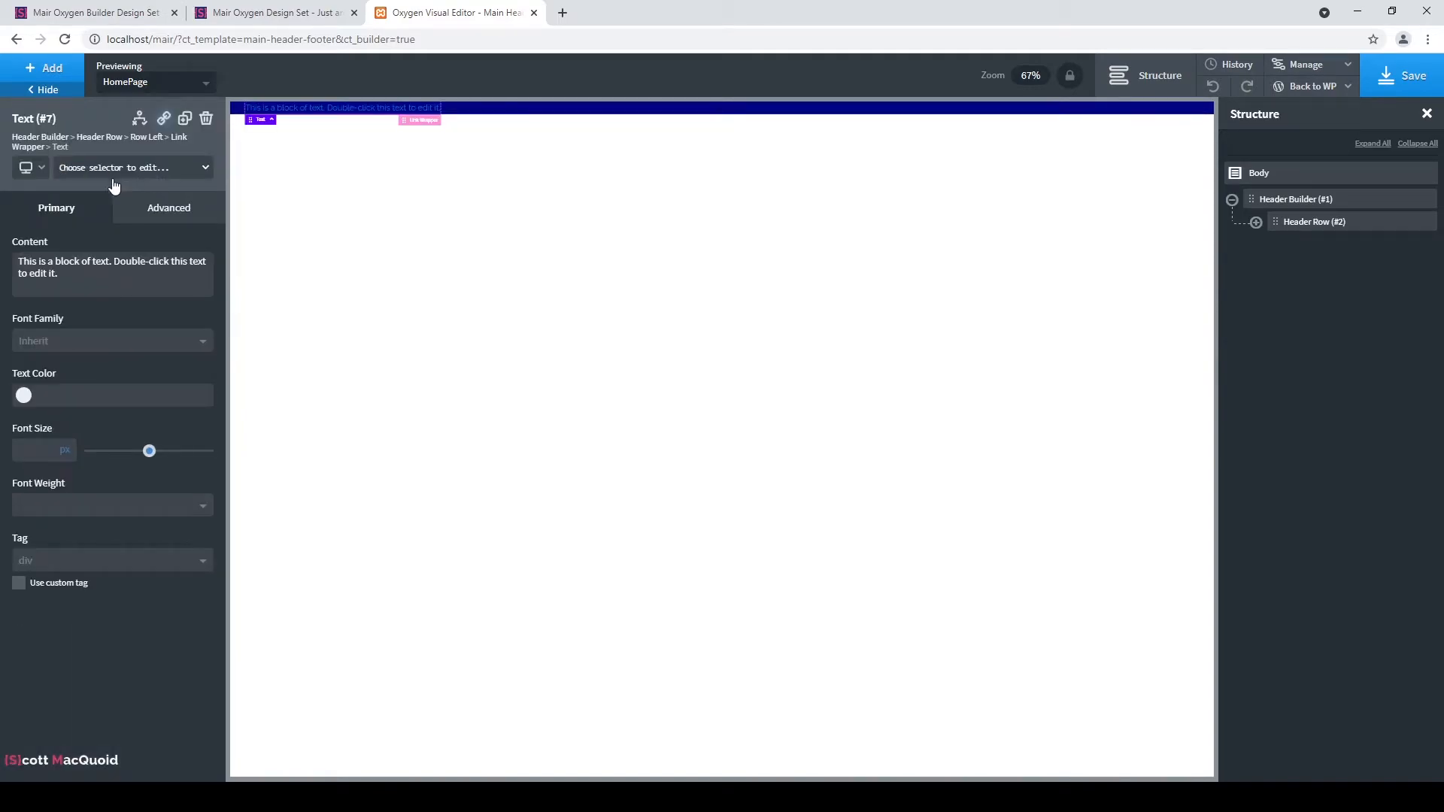
triple_click(83, 276)
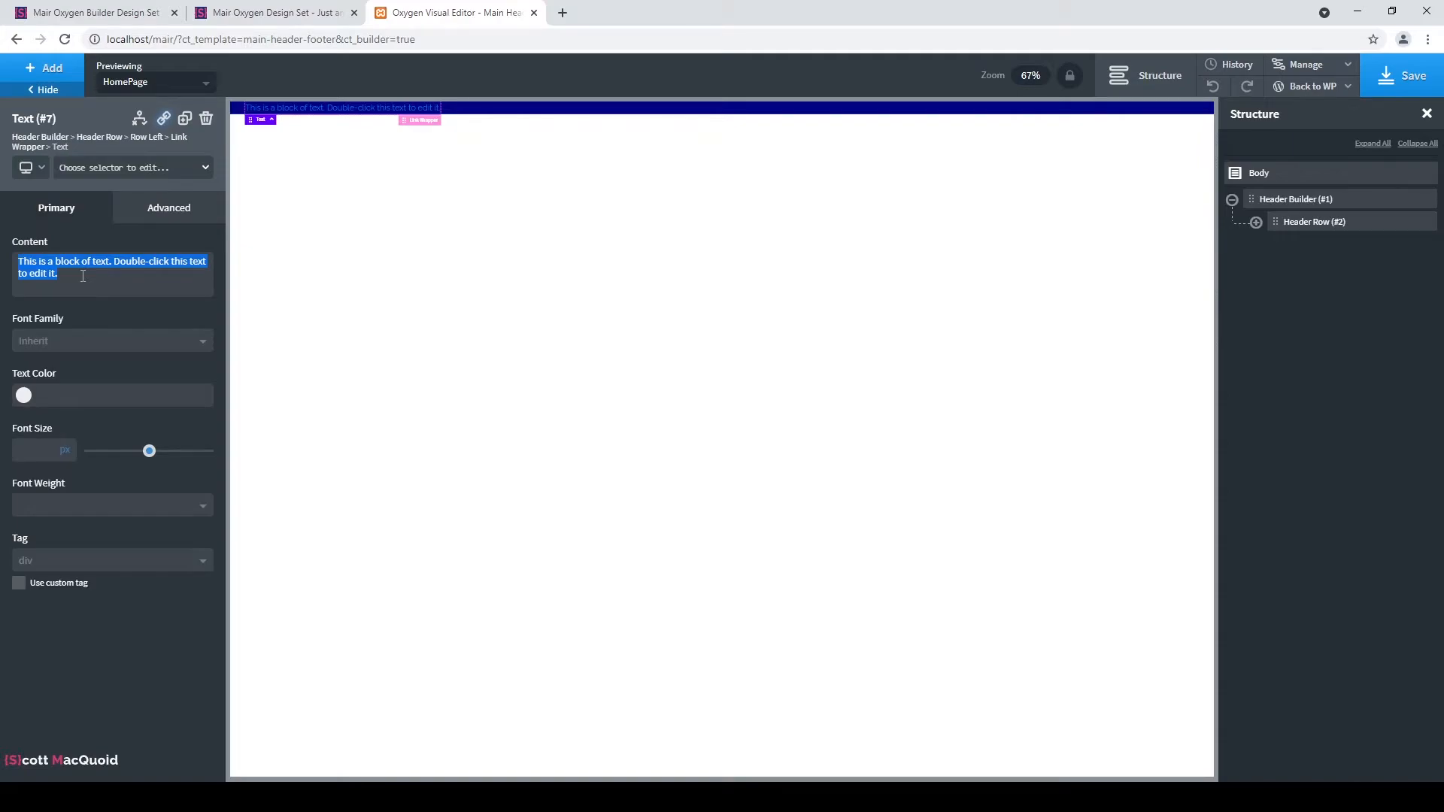
type("Mair ")
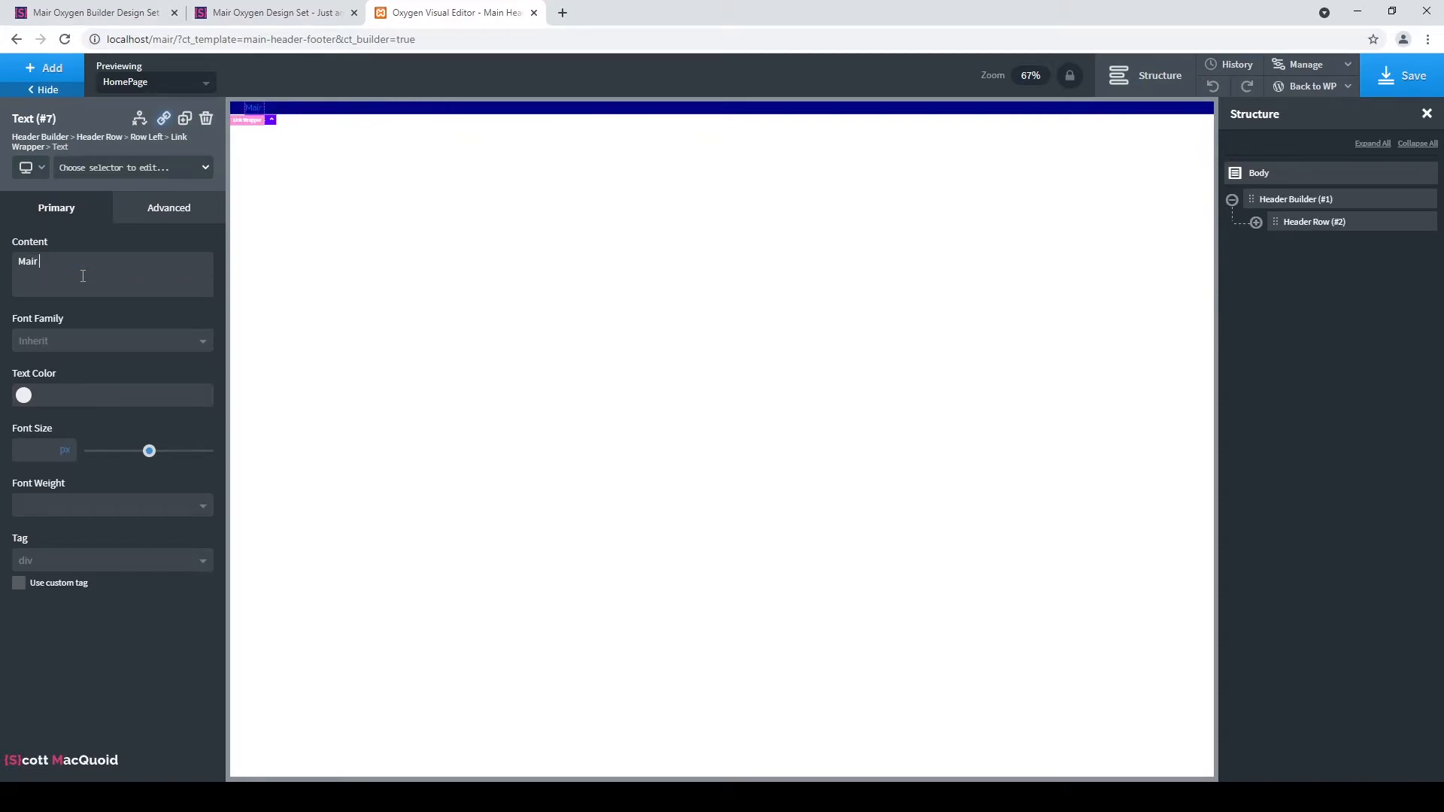
type("Design Set")
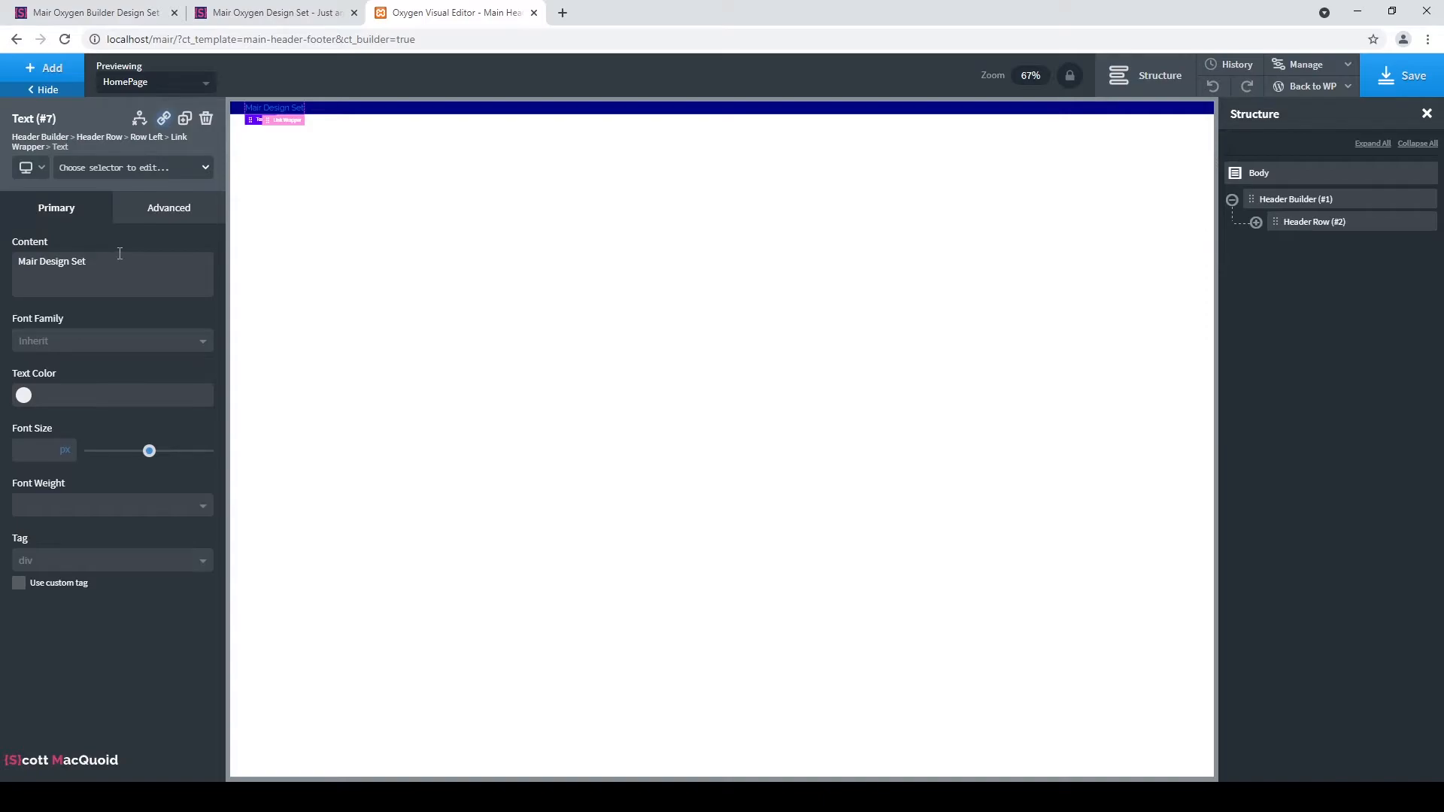
Style the title with Display (Montserrat) font, white Bg colour, weight 700 and 40px size.
left_click(105, 346)
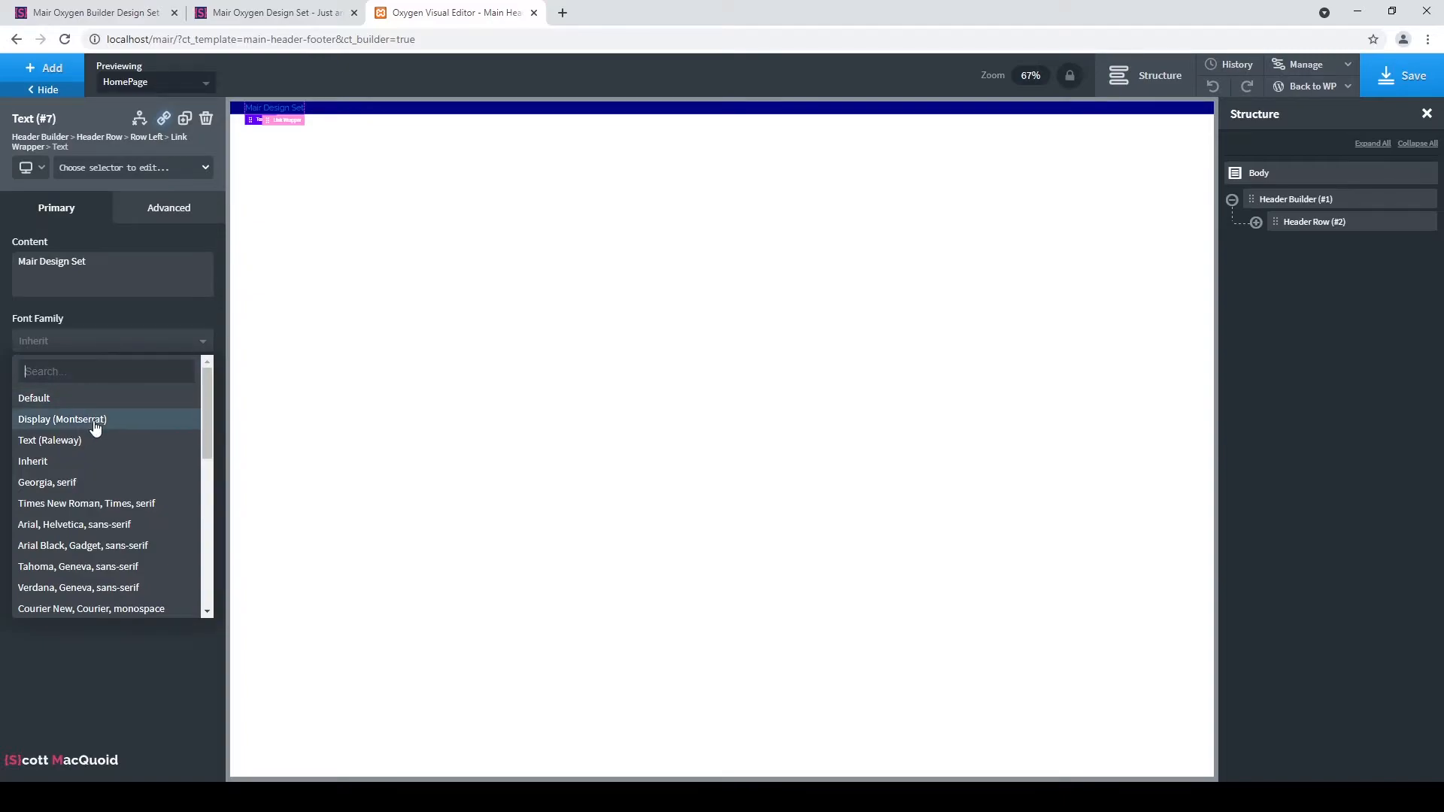
left_click(118, 422)
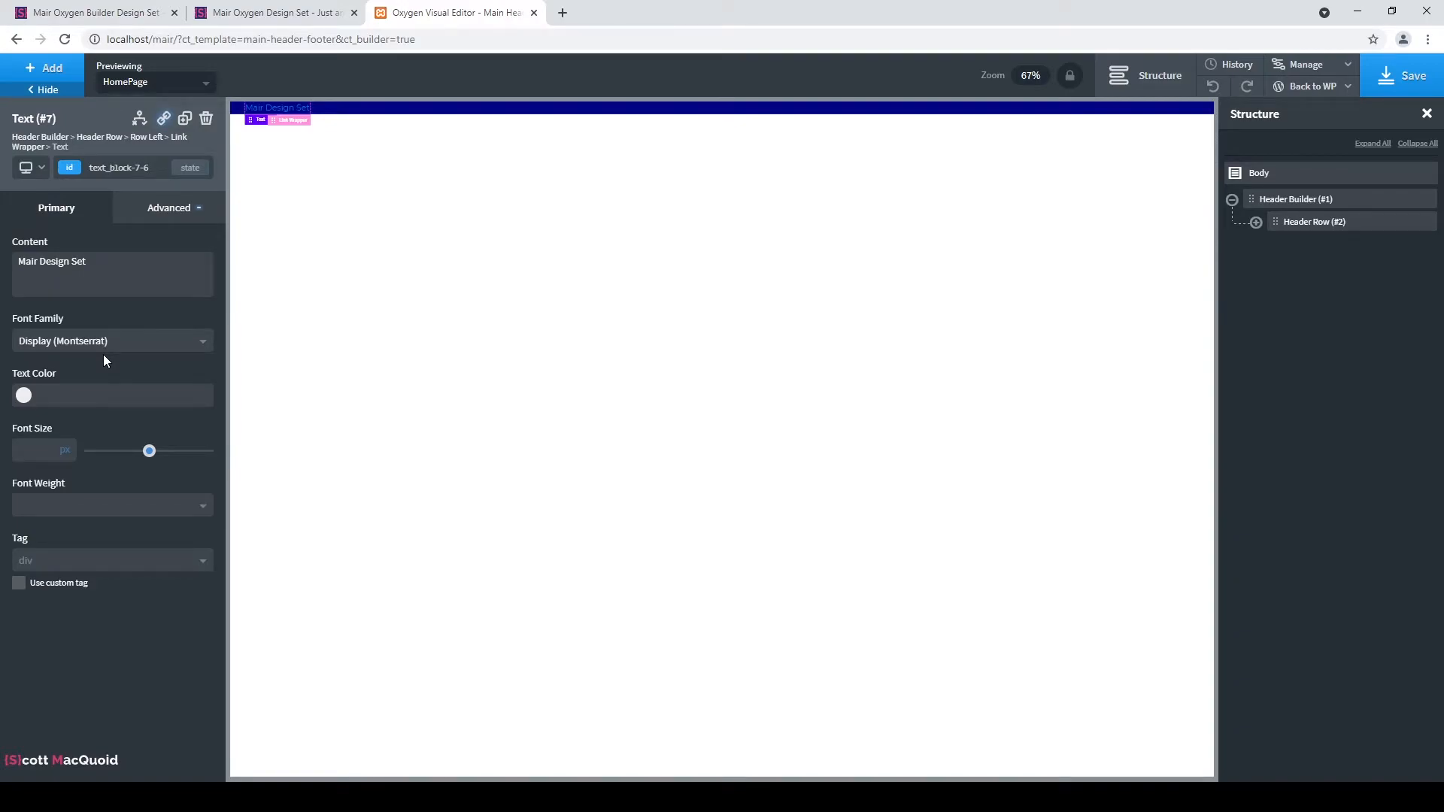
left_click(23, 394)
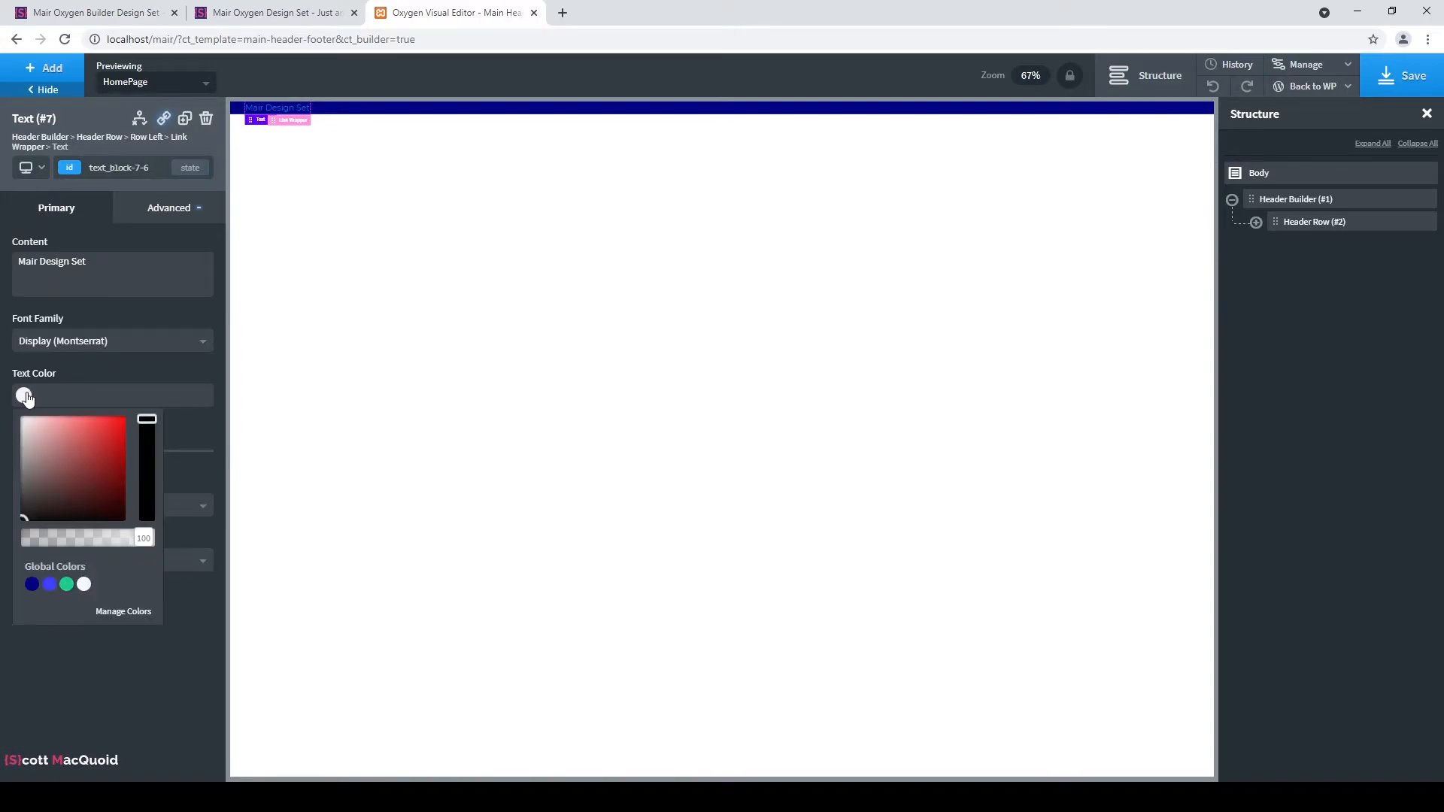
left_click(83, 583)
left_click(167, 322)
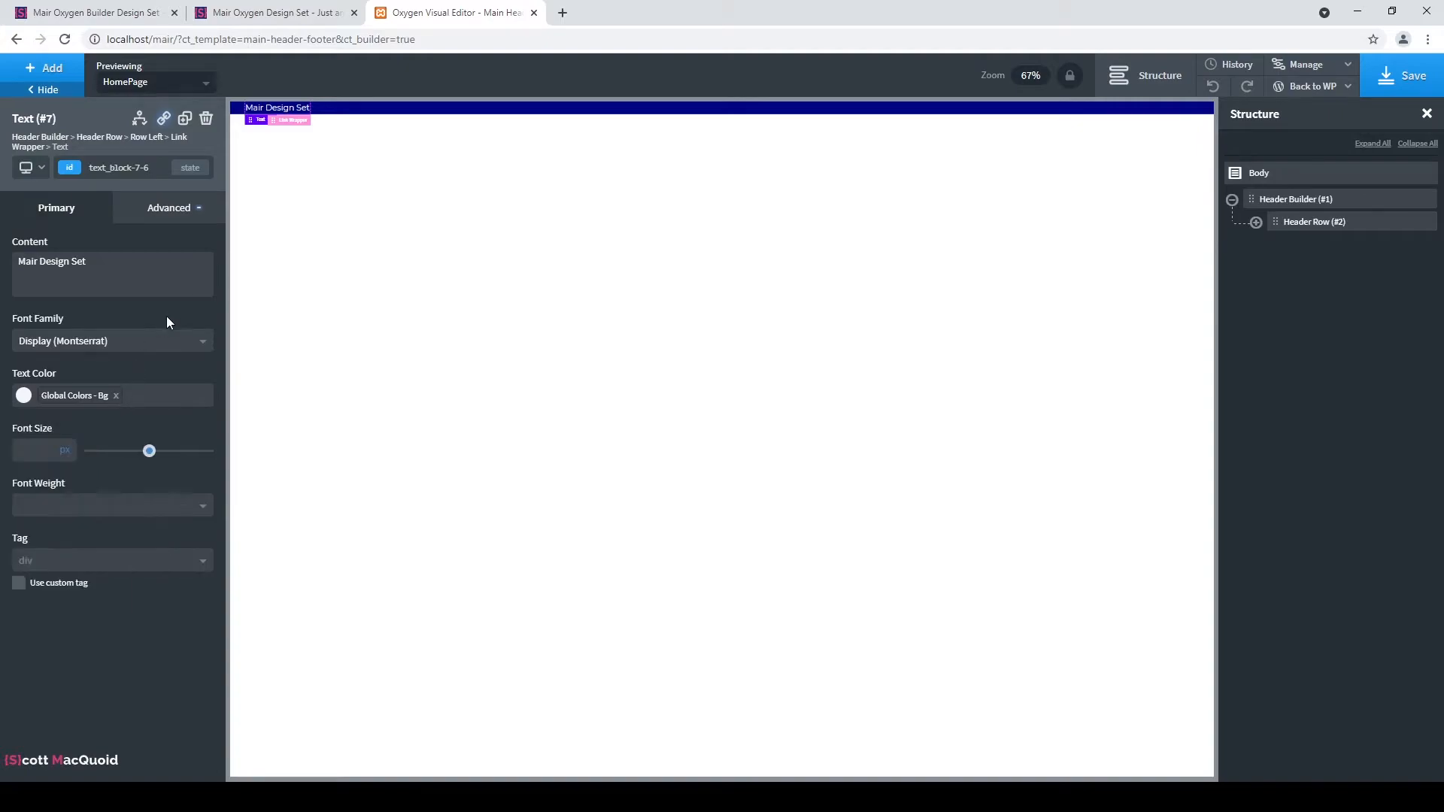
left_click(62, 505)
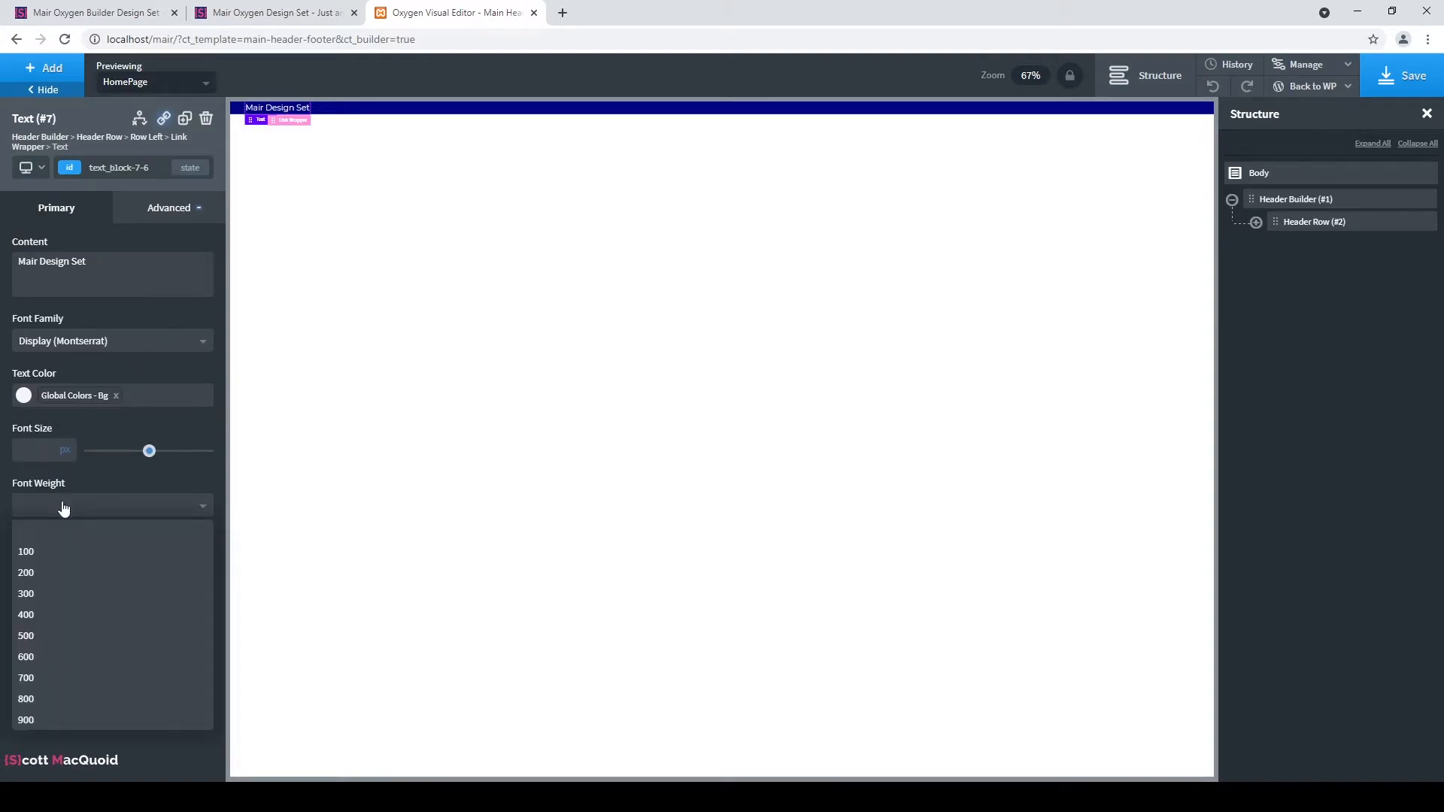
left_click(68, 679)
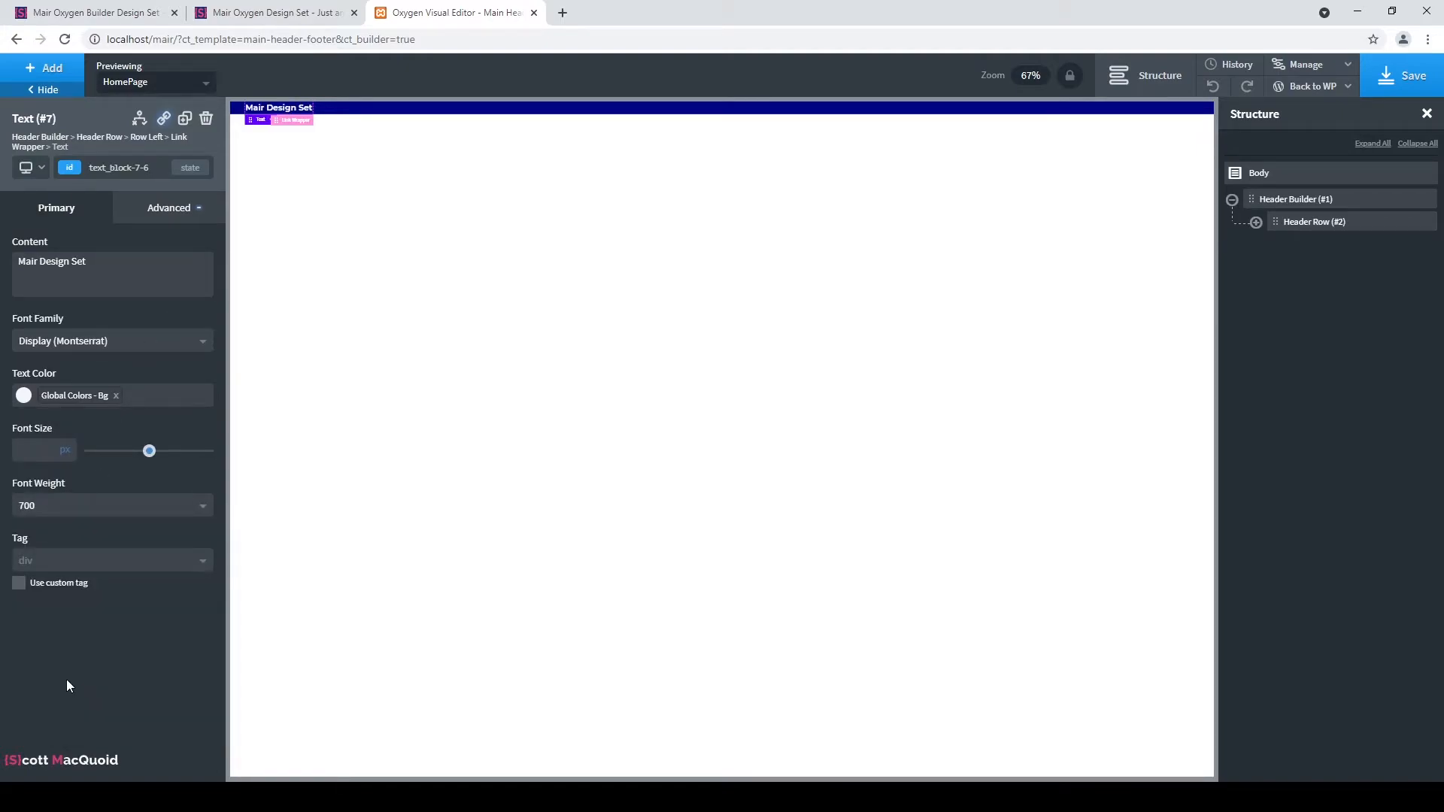
left_click(39, 451)
type("50")
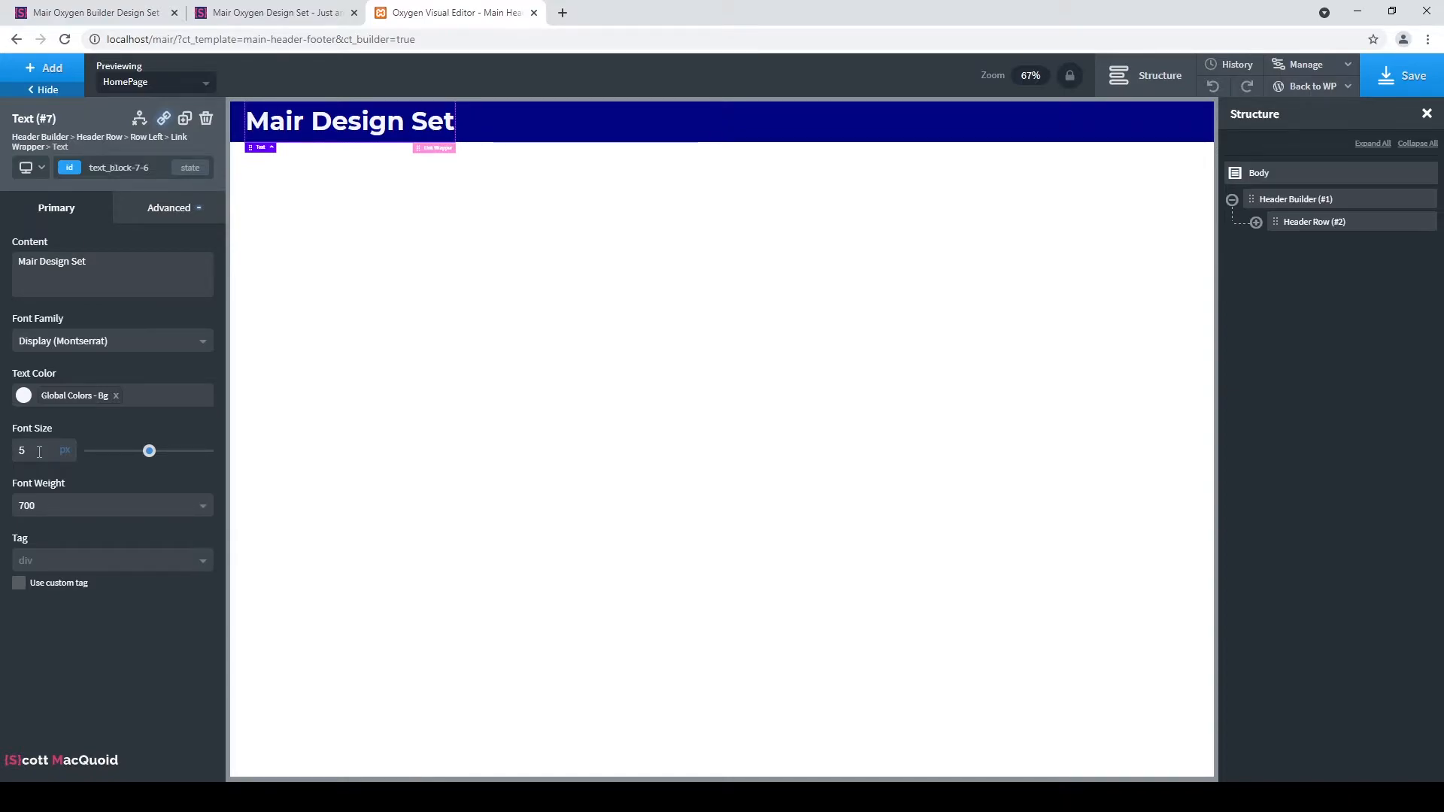
key("BackSpace")
type("40")
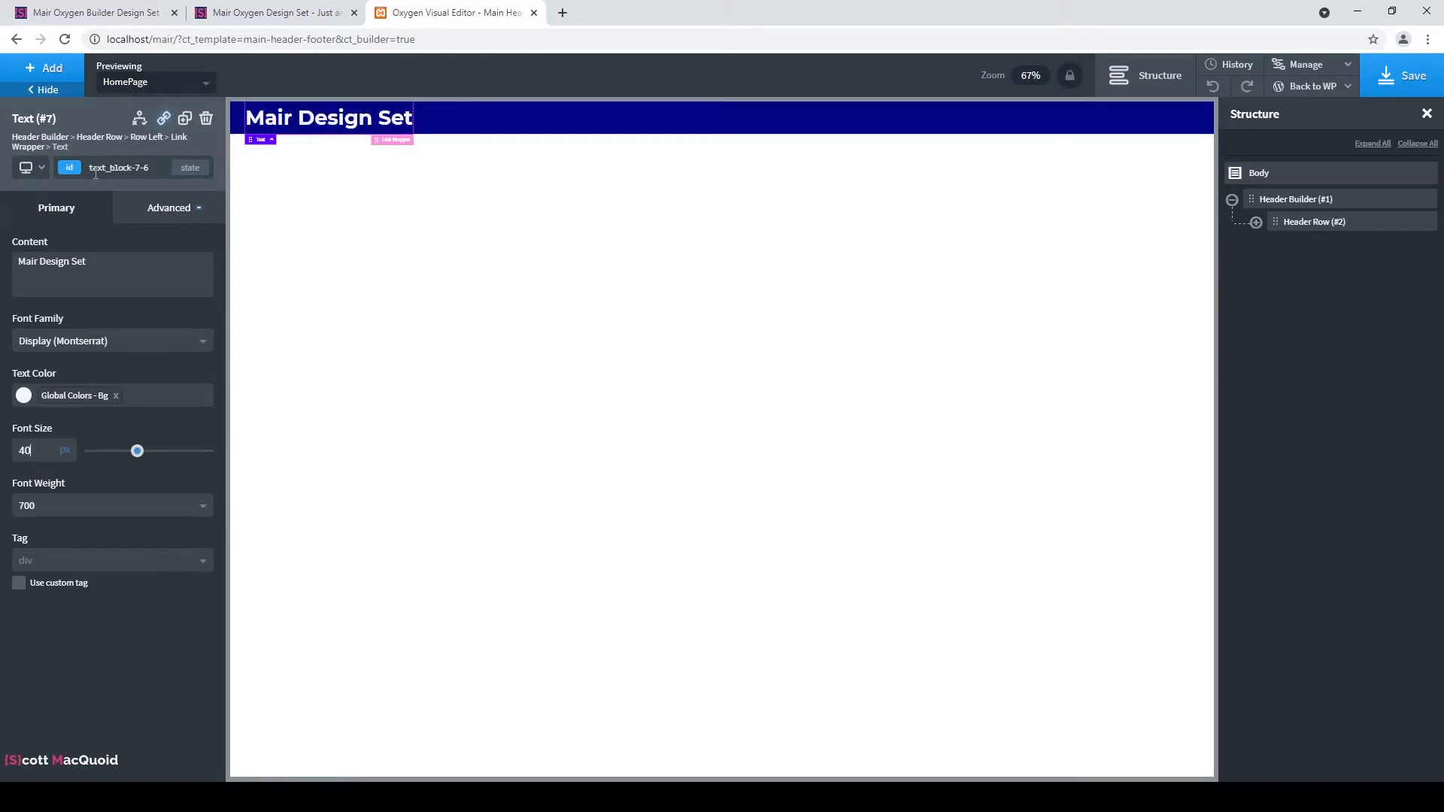
Select the Header Builder element and reach its Advanced > Size & Spacing settings.
left_click(1331, 200)
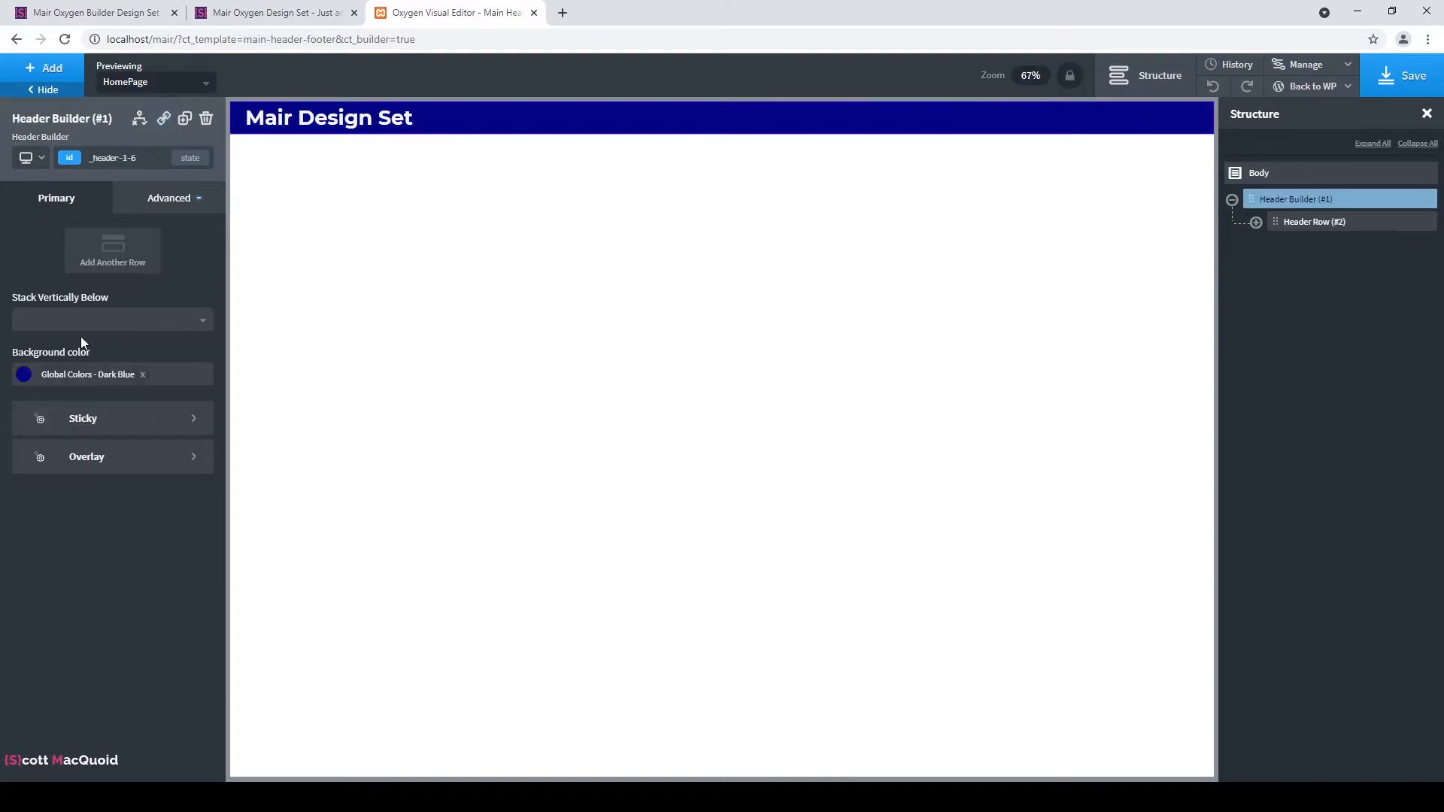
left_click(174, 202)
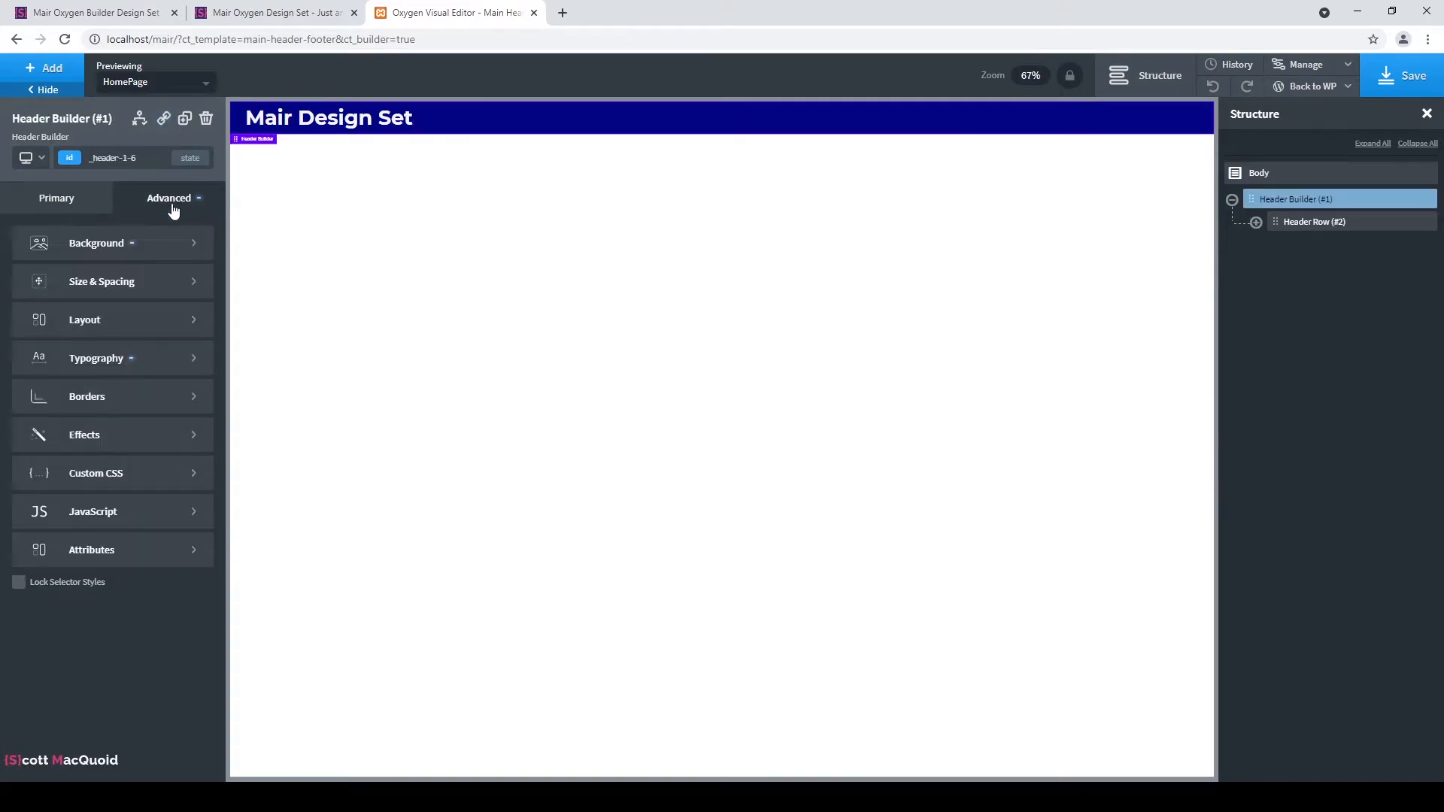
left_click(130, 293)
left_click(52, 285)
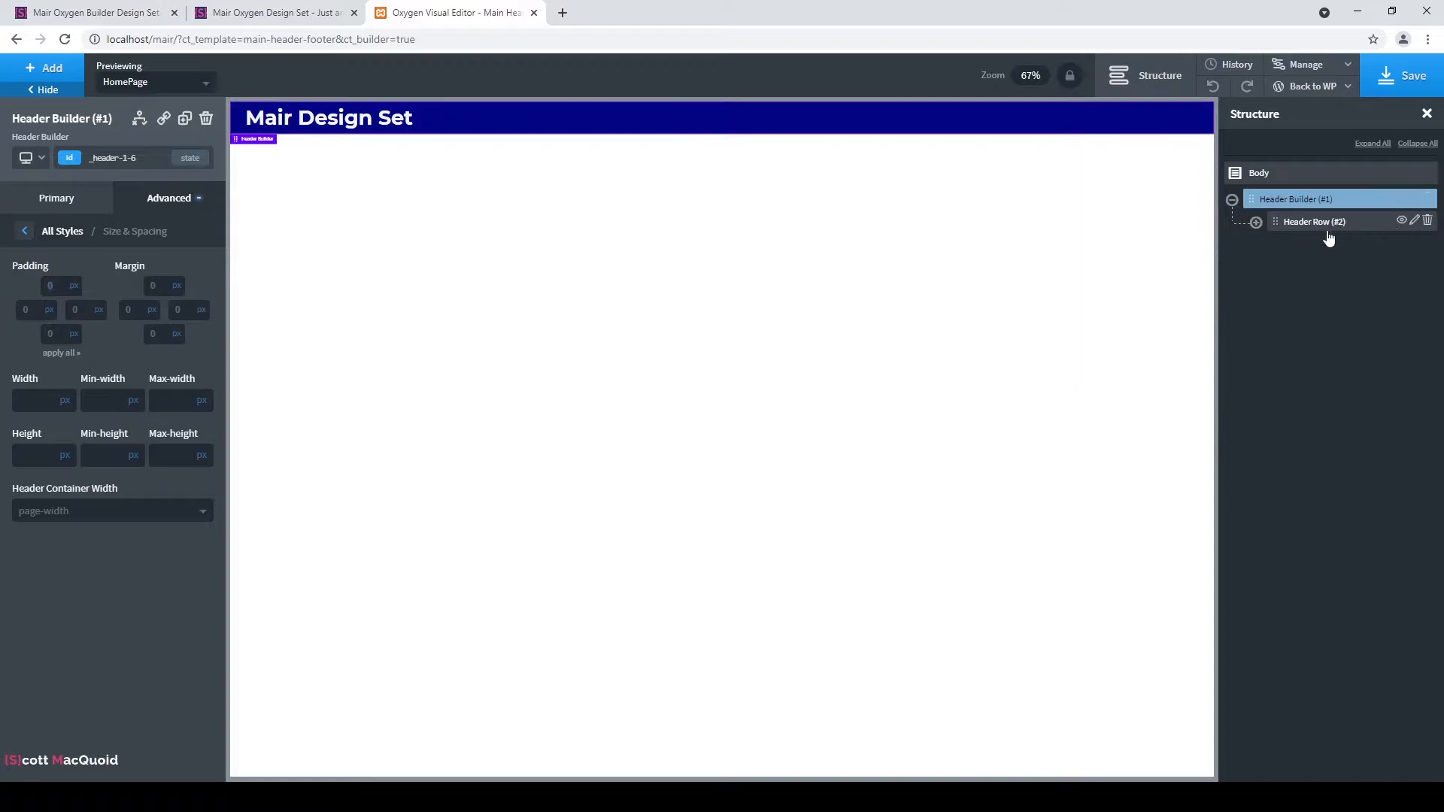
left_click(1332, 199)
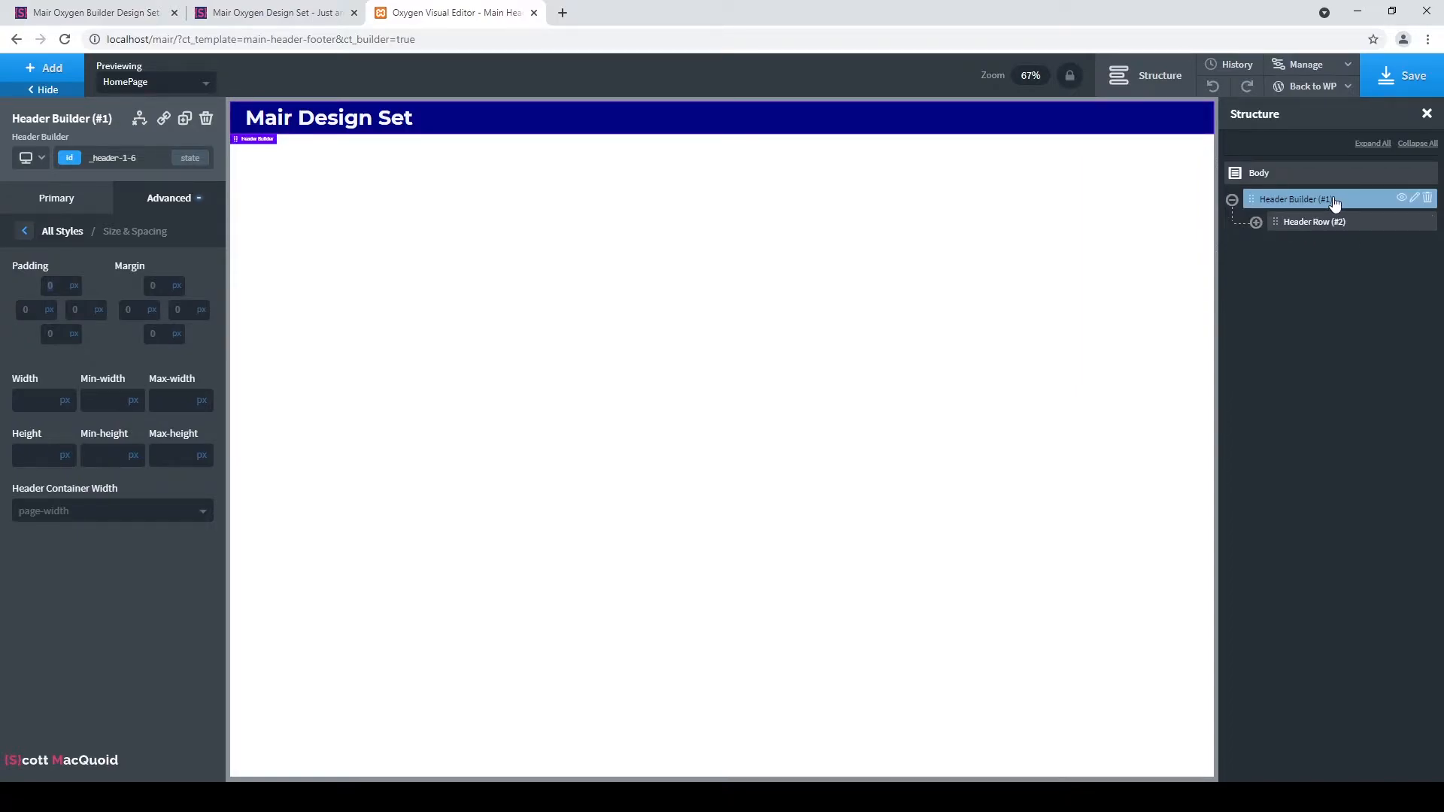
left_click(74, 200)
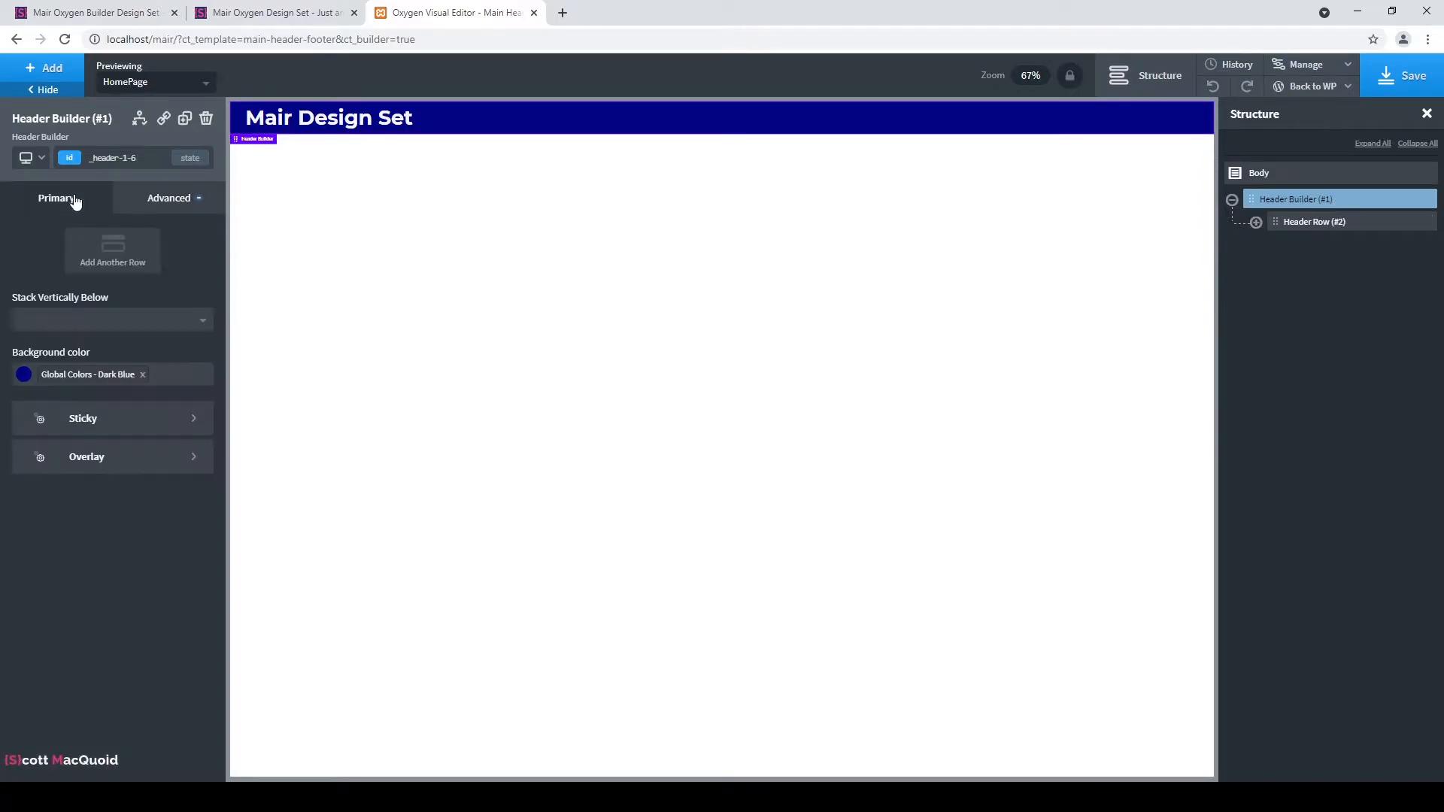
left_click(1345, 222)
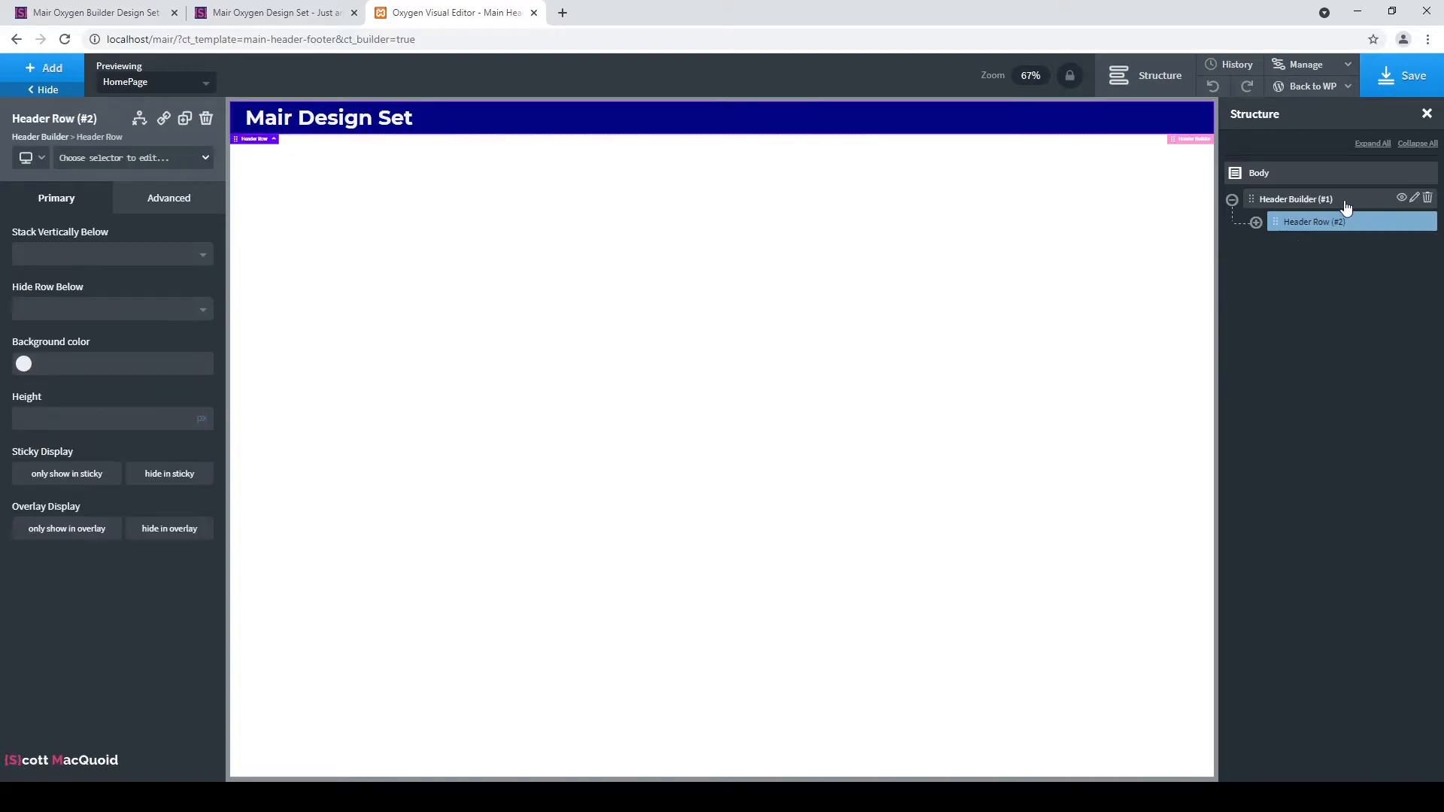
left_click(1345, 203)
left_click(162, 198)
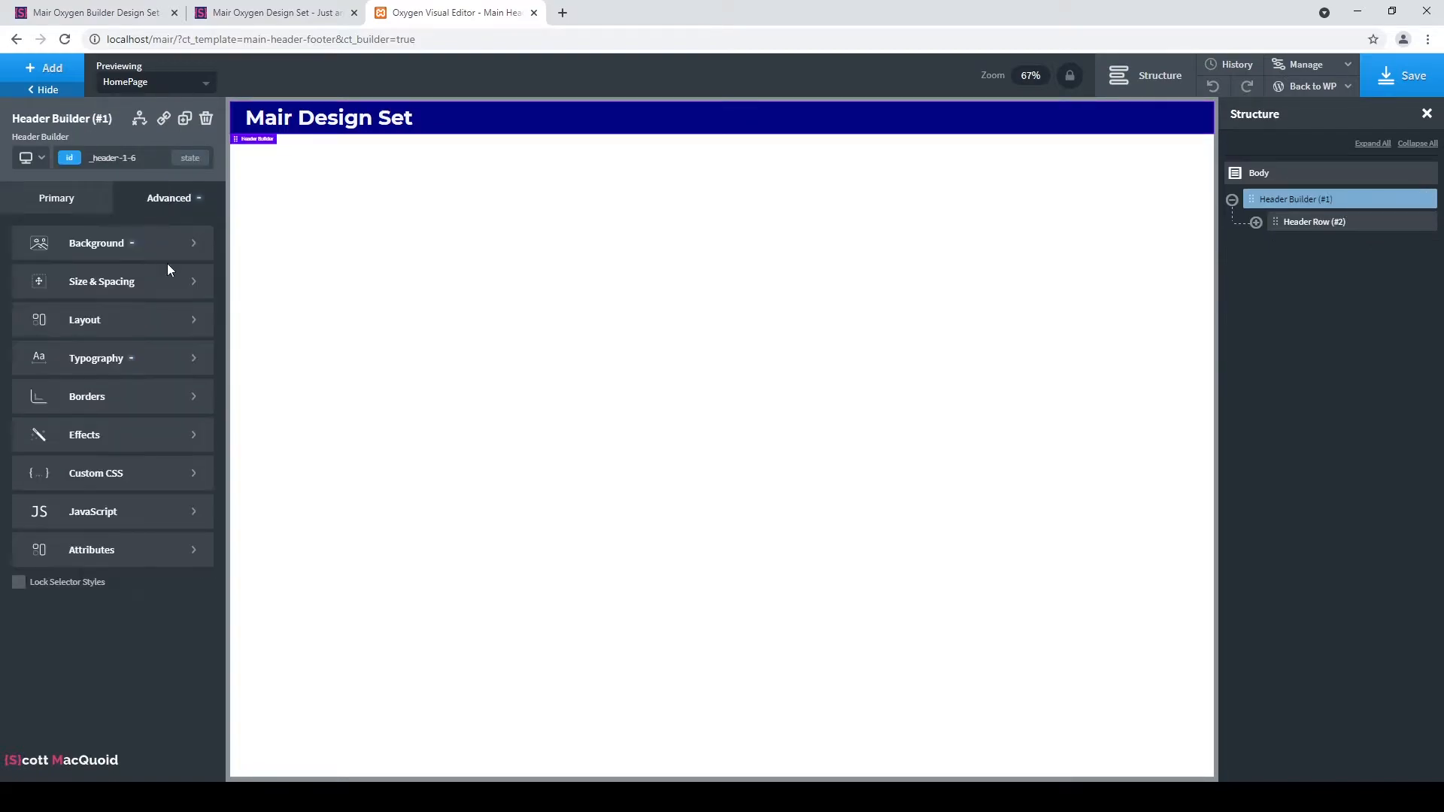
left_click(121, 286)
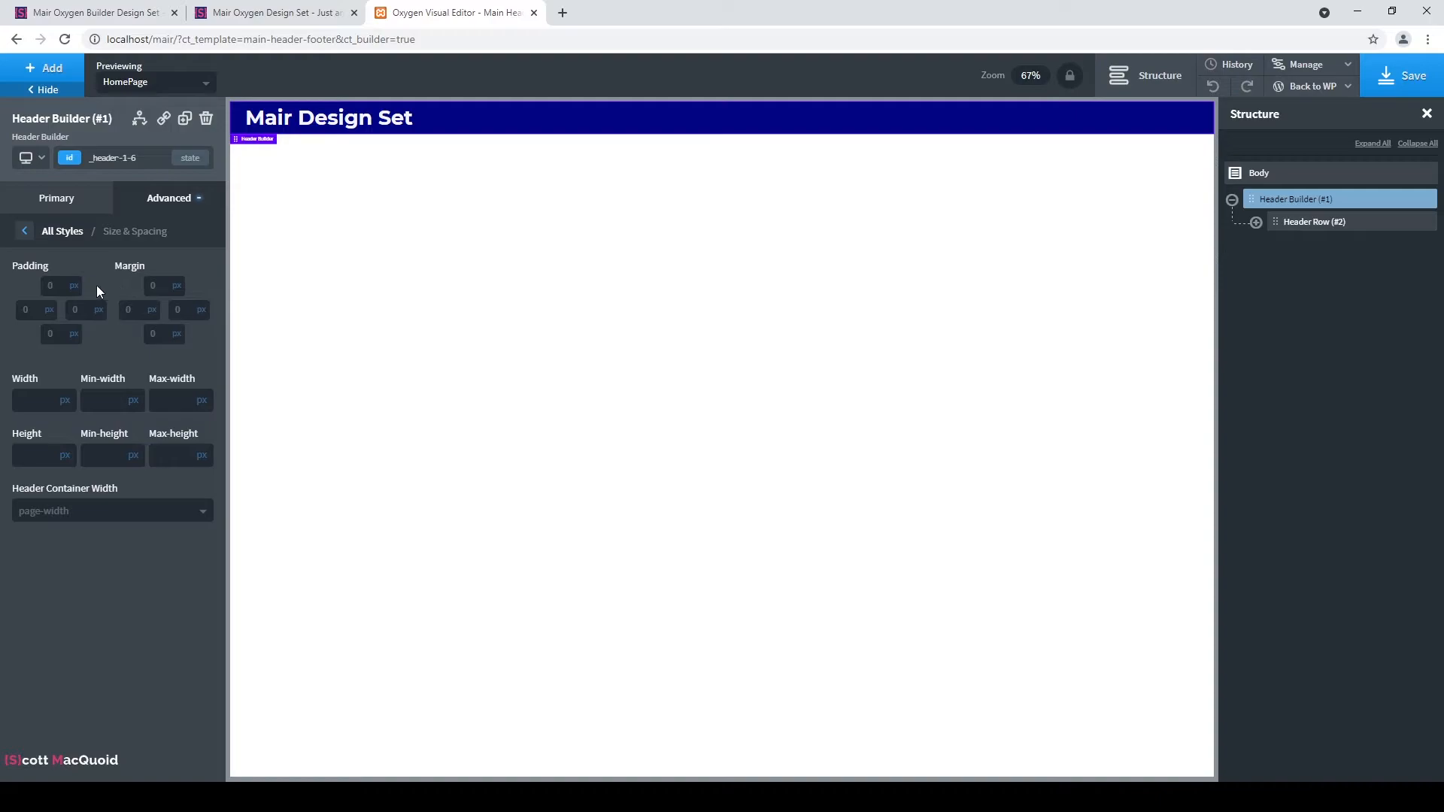
Set the header's top and bottom padding to 50px, replacing an initial 25px.
left_click(63, 284)
type("25")
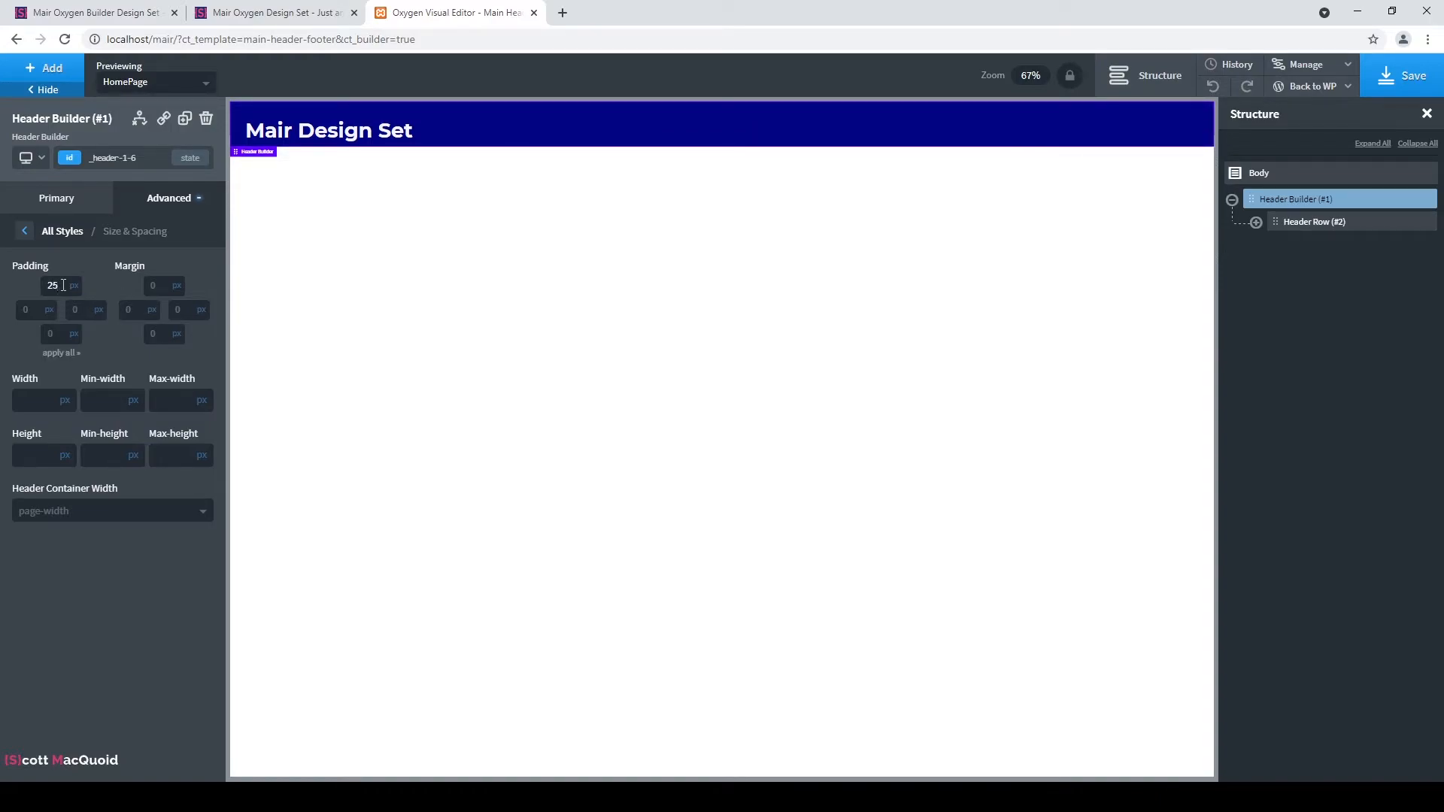
left_click(58, 335)
type("25")
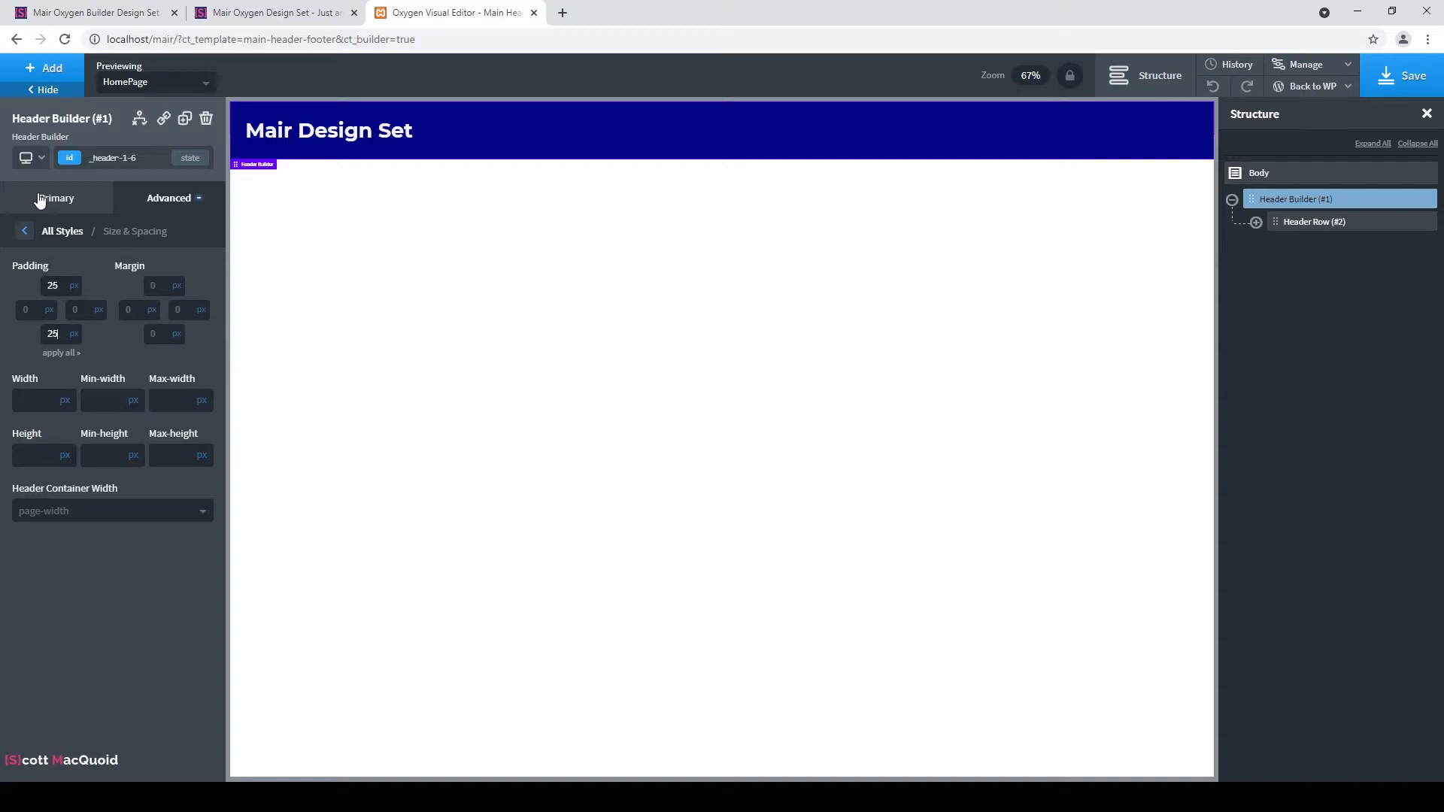
double_click(53, 286)
type("50")
double_click(49, 333)
type("50")
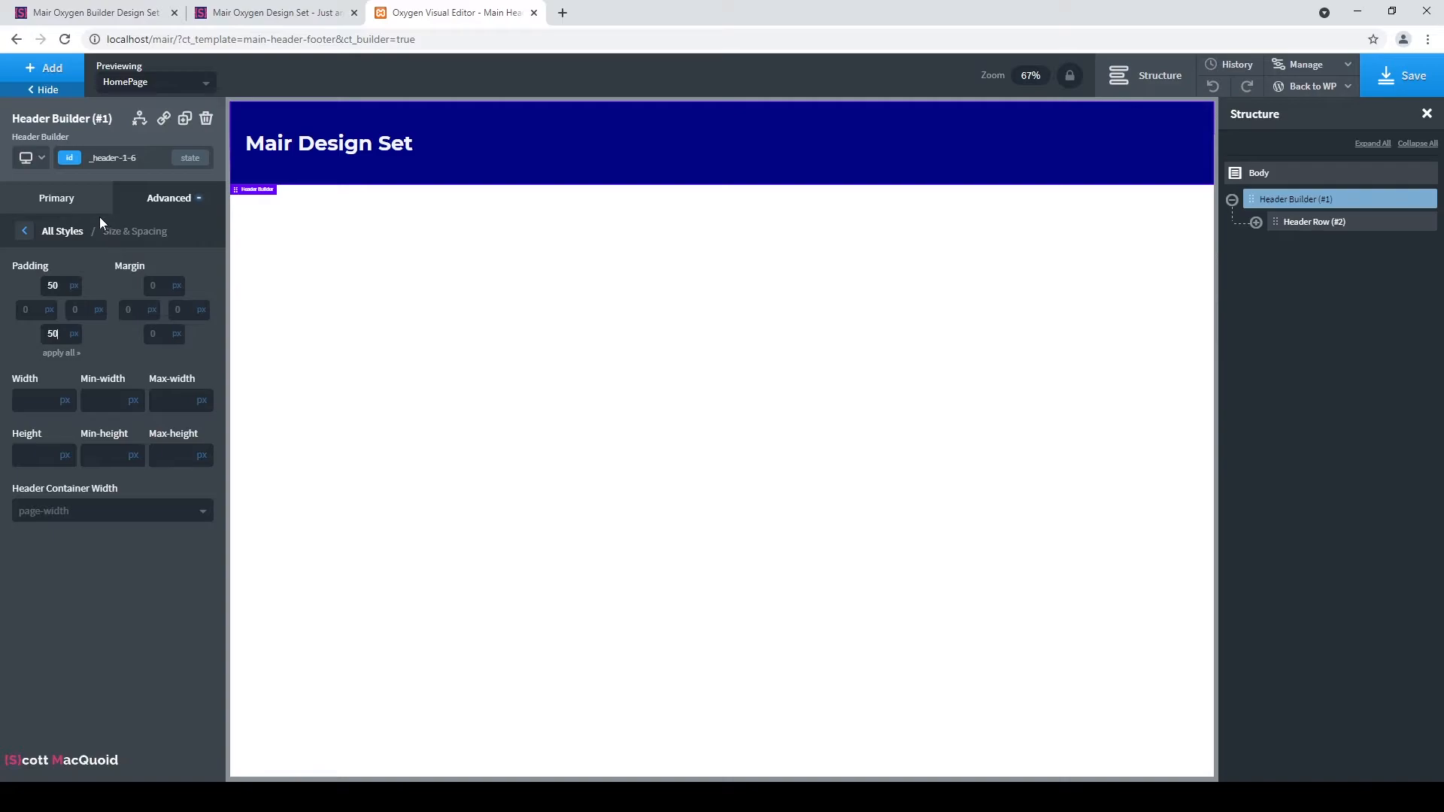
left_click(48, 203)
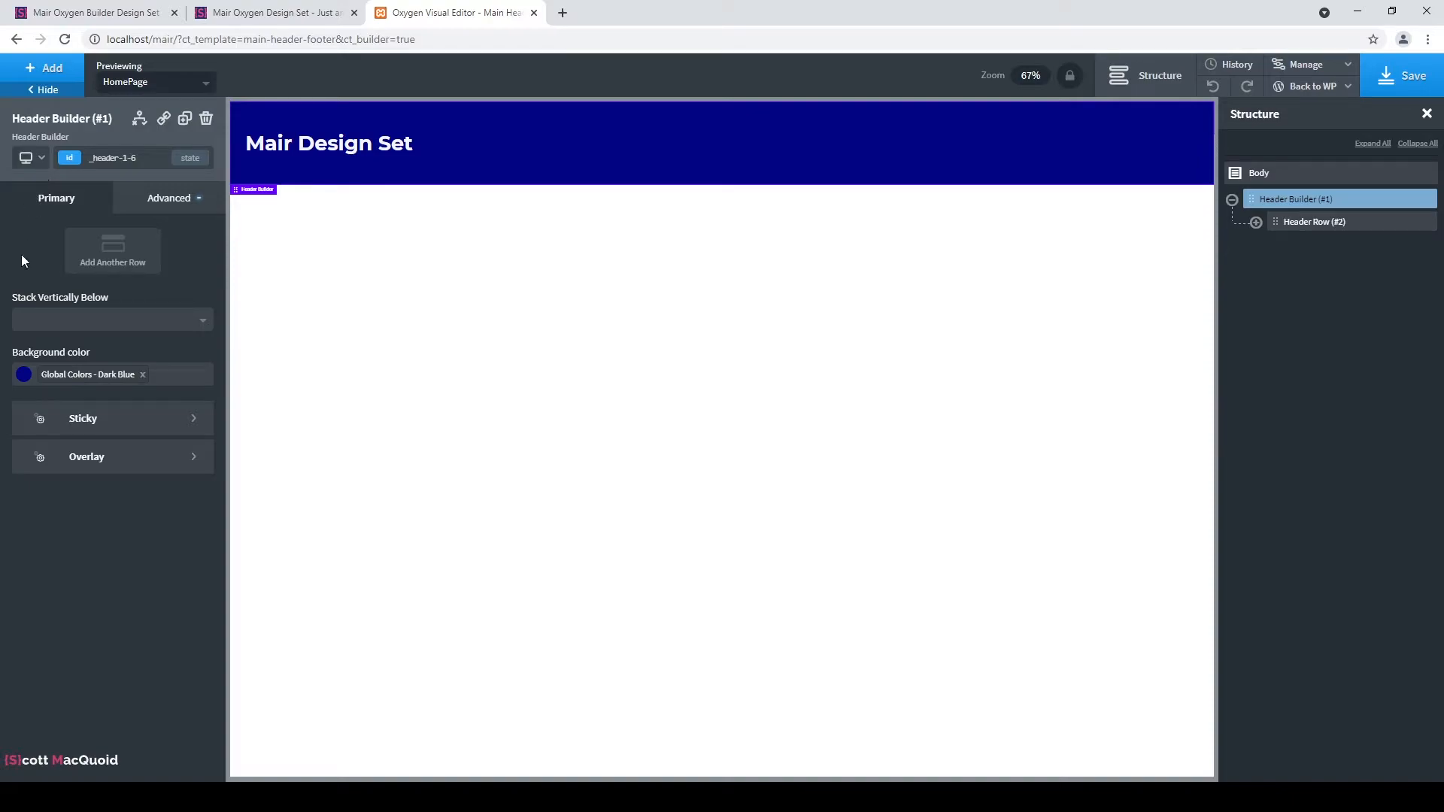
Insert a Menu element via the 'me' search and drag it into the header's Row Right area.
left_click(25, 68)
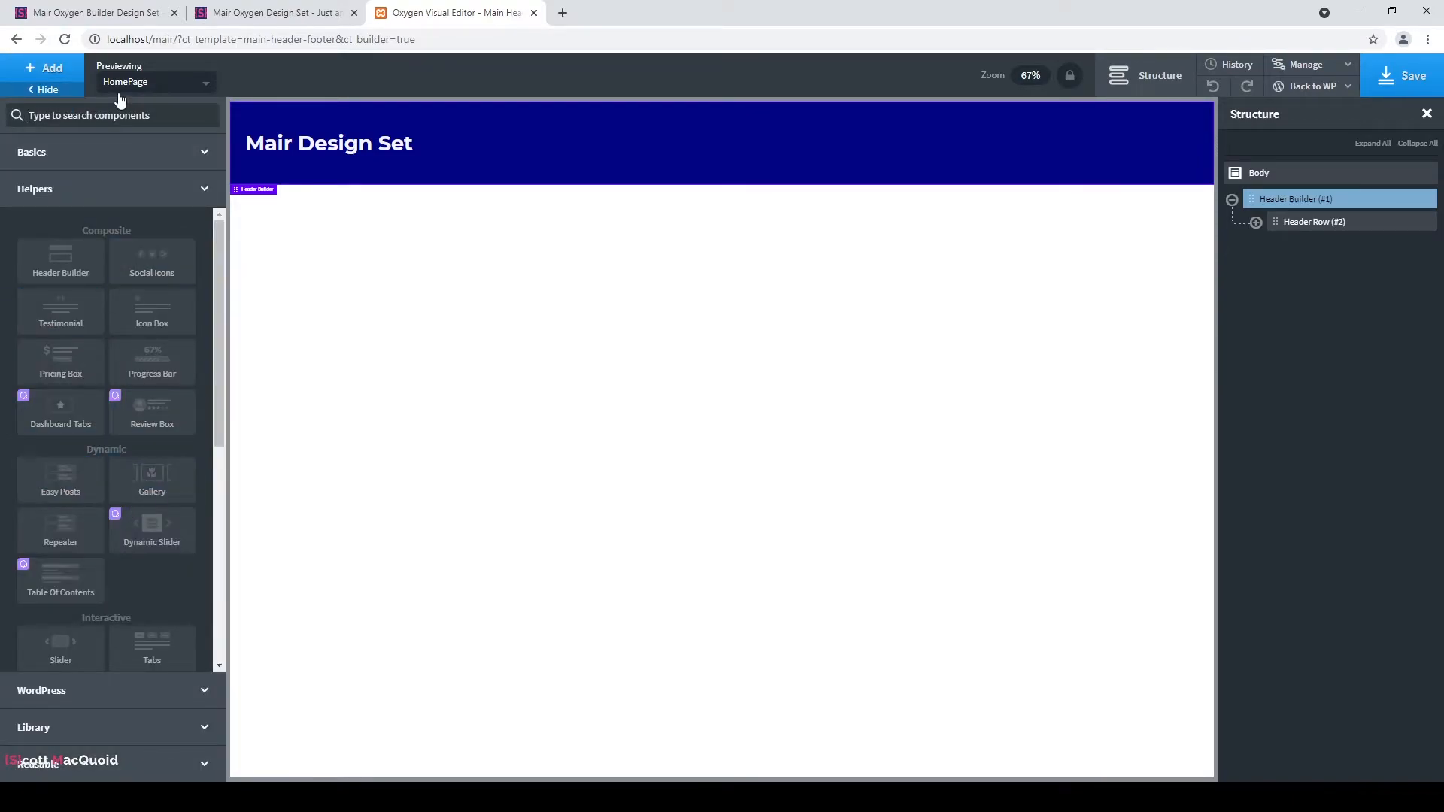
type("me")
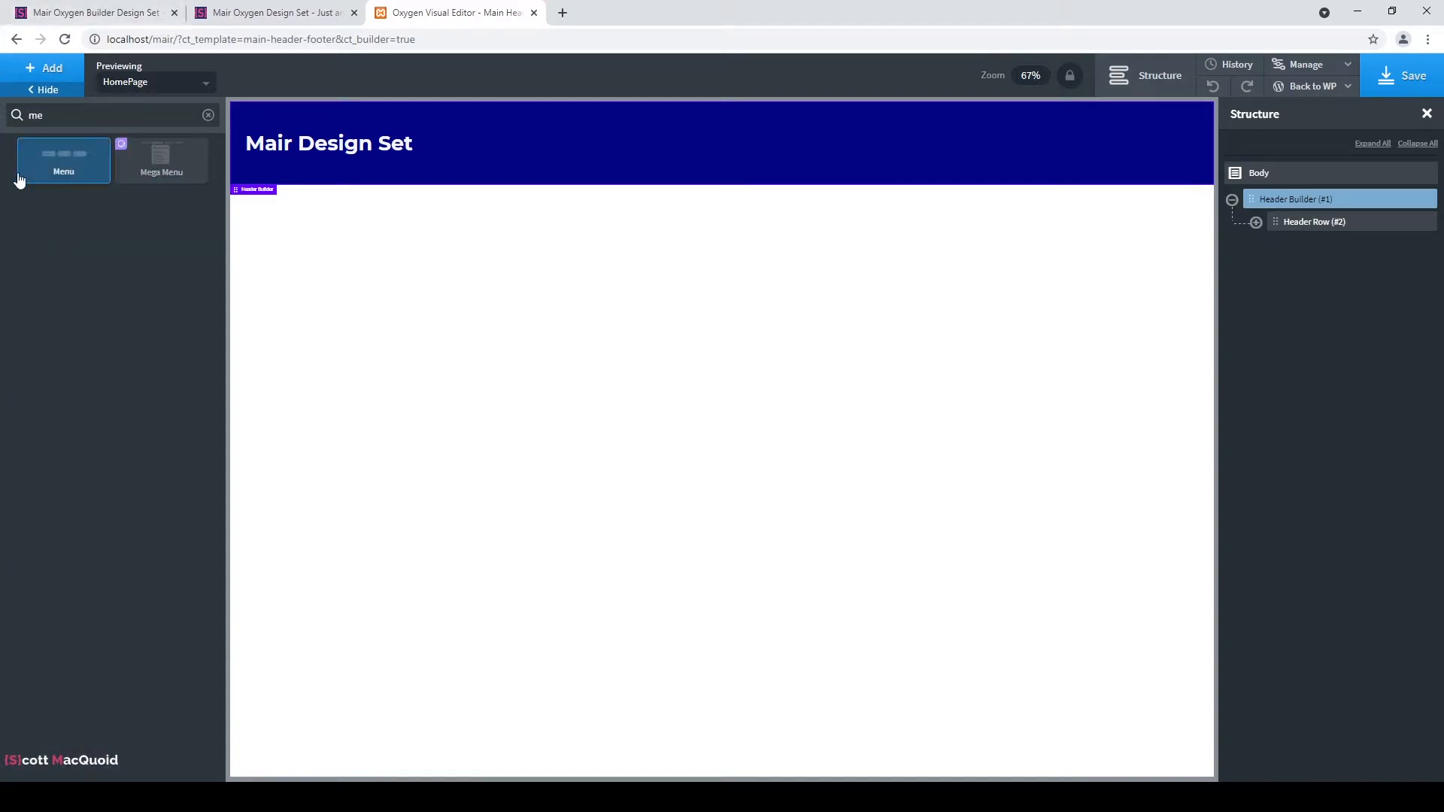
left_click(54, 164)
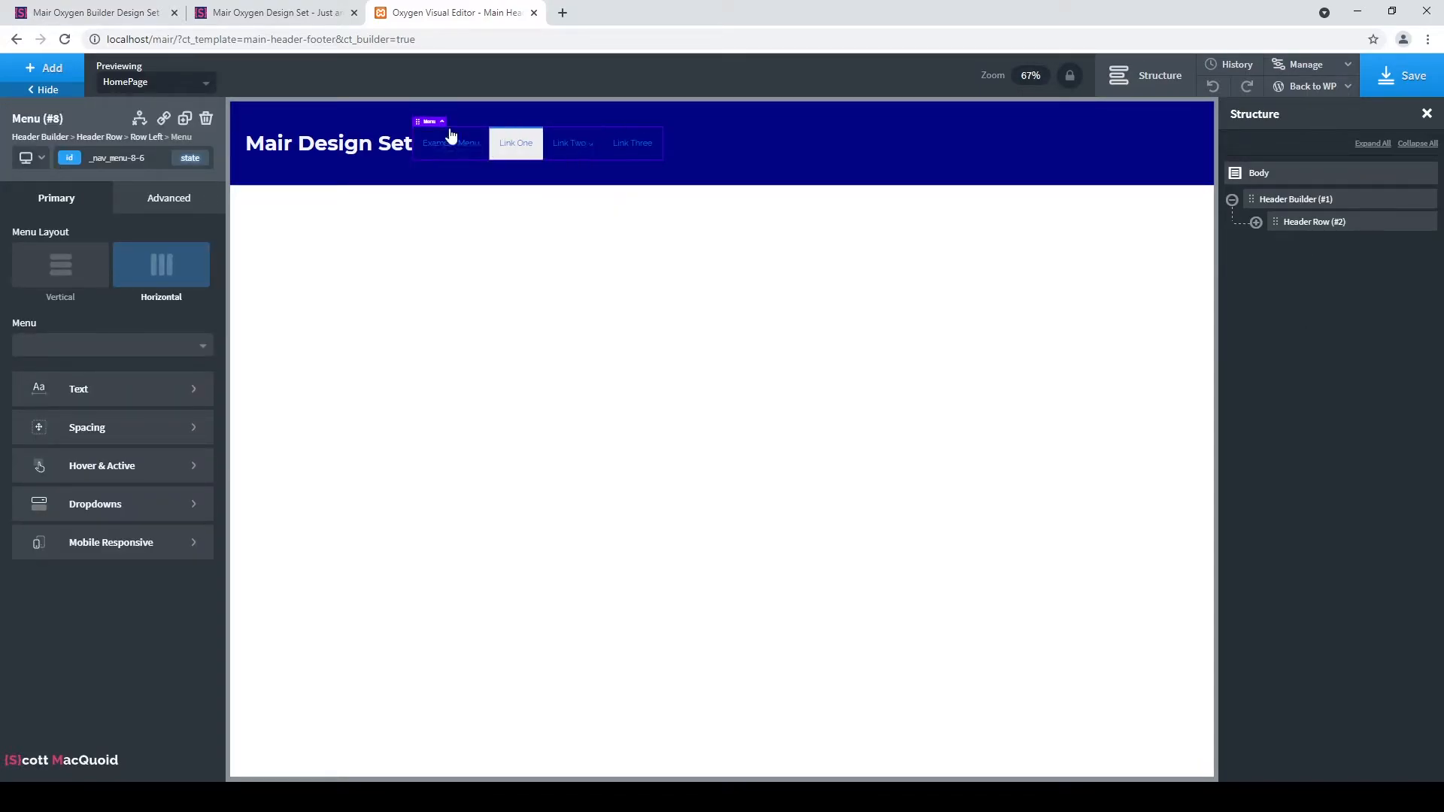
left_click_drag(417, 122, 798, 152)
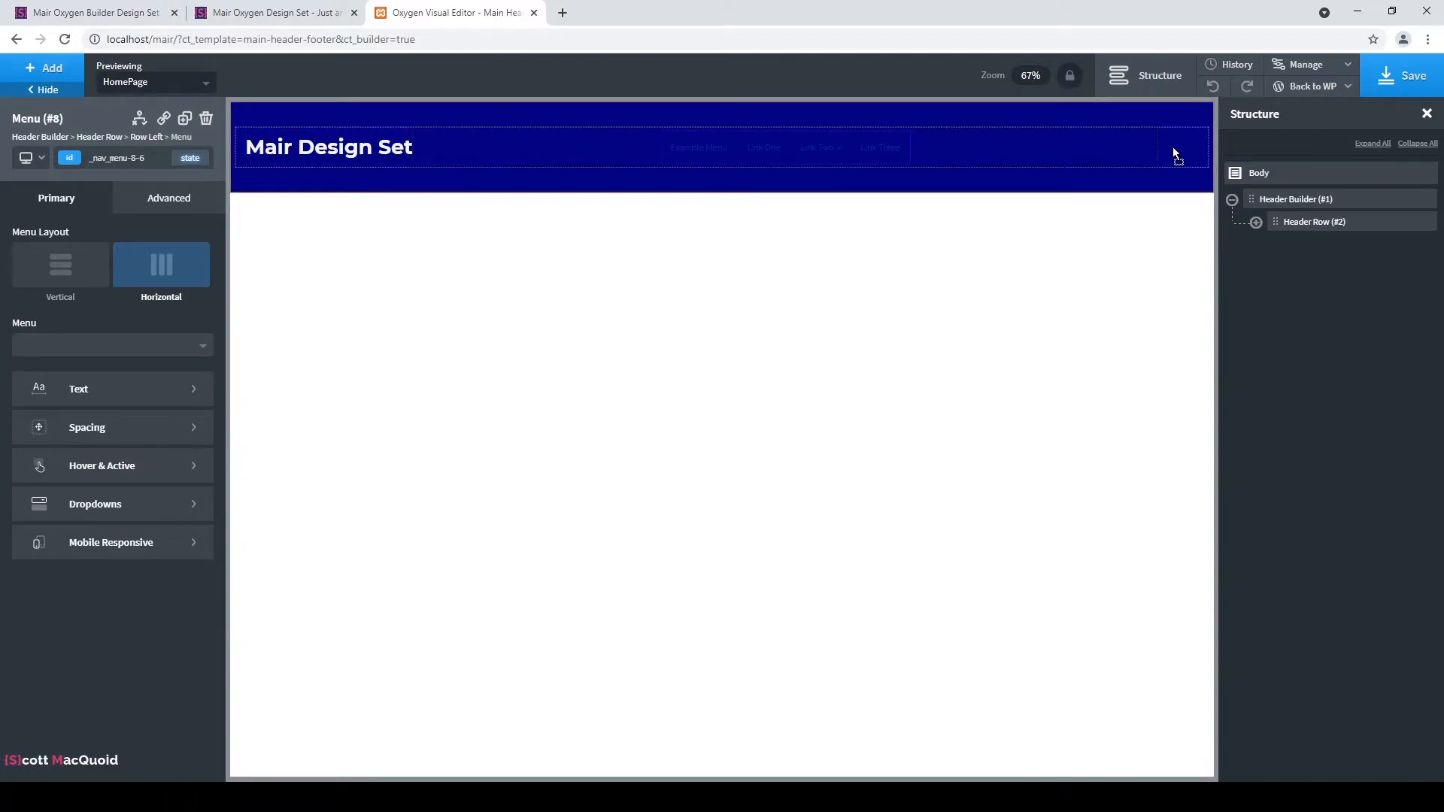
left_click_drag(1131, 147, 1131, 147)
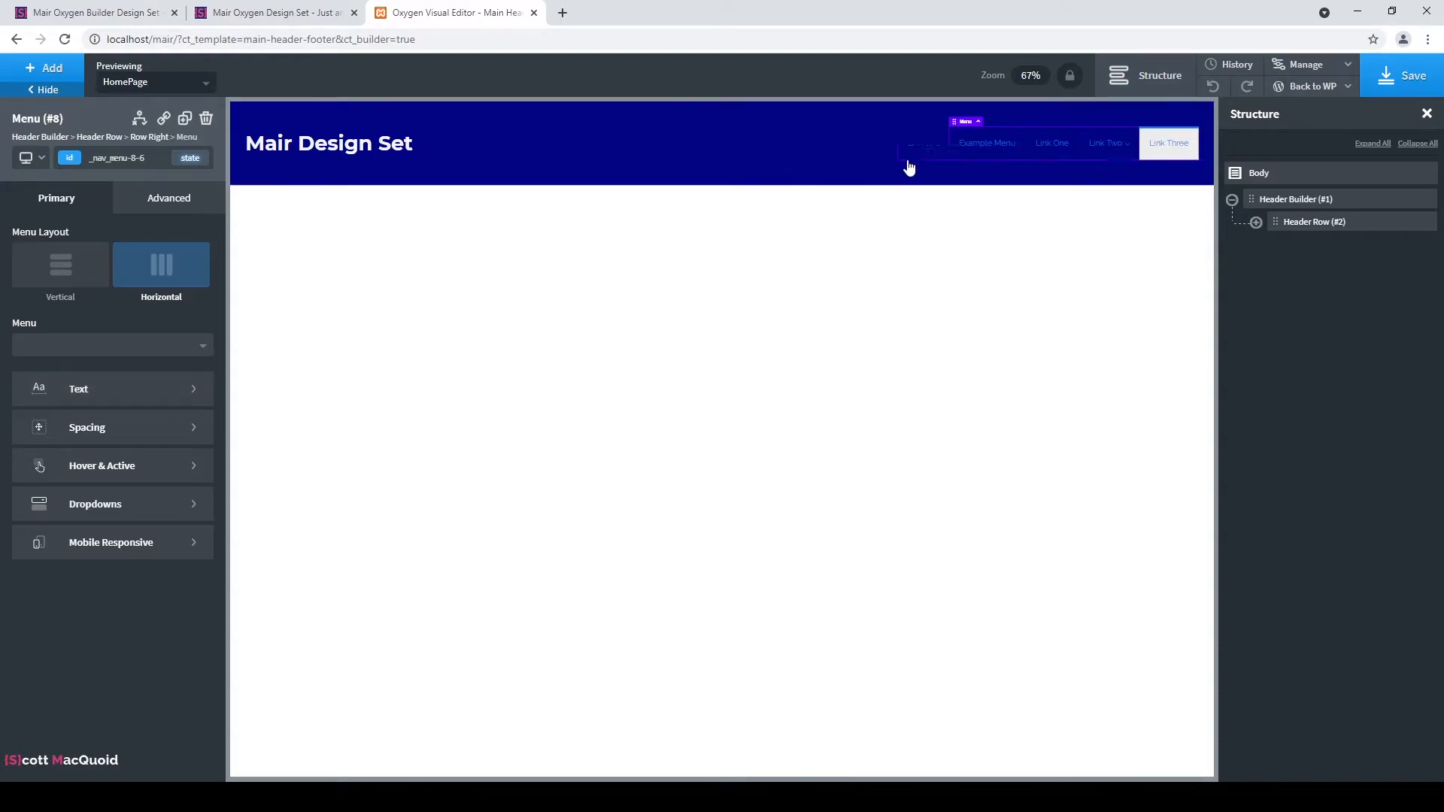
Give the menu text the Bg global colour, font weight 600 and a 22px font size.
left_click(155, 401)
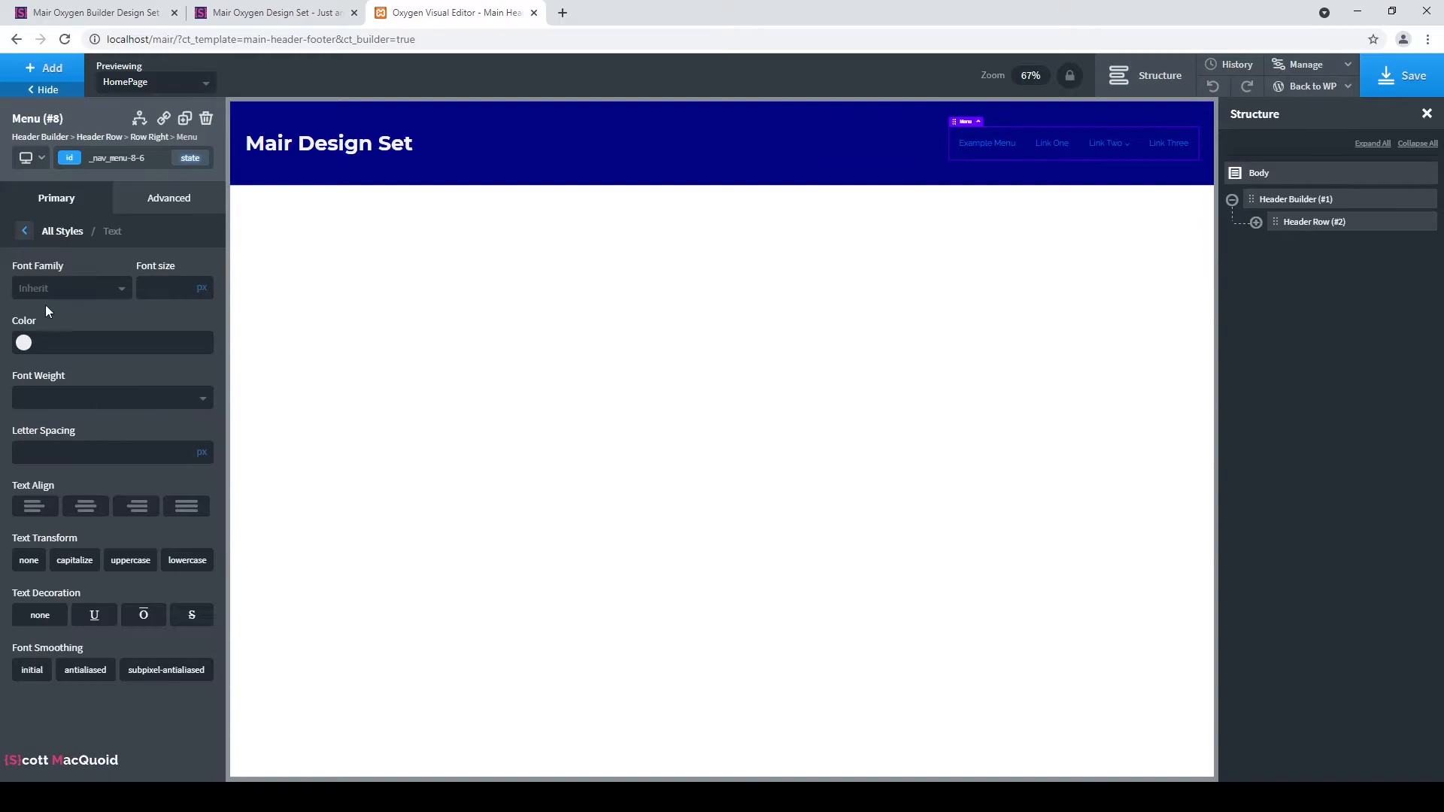
left_click(24, 343)
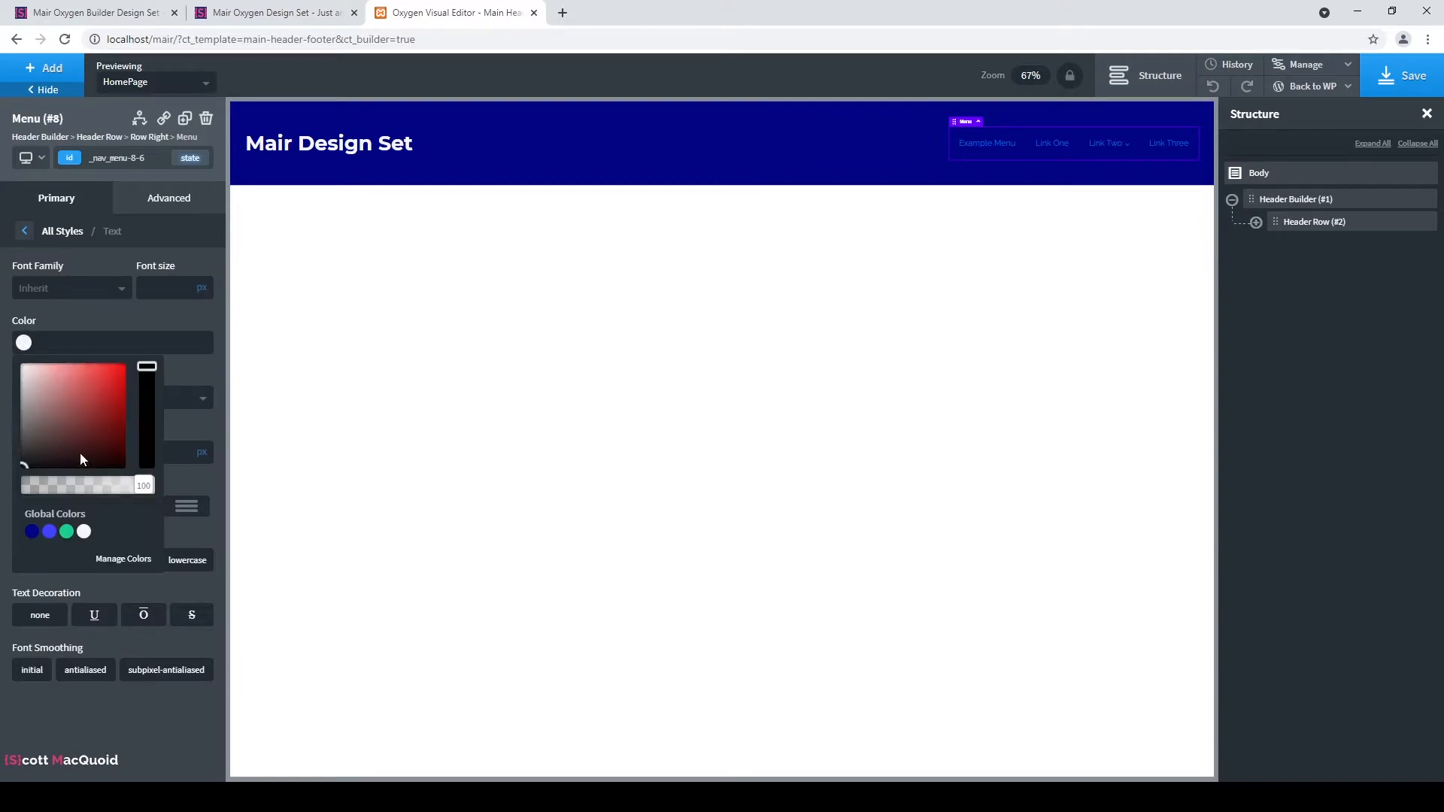
left_click(85, 533)
left_click(132, 316)
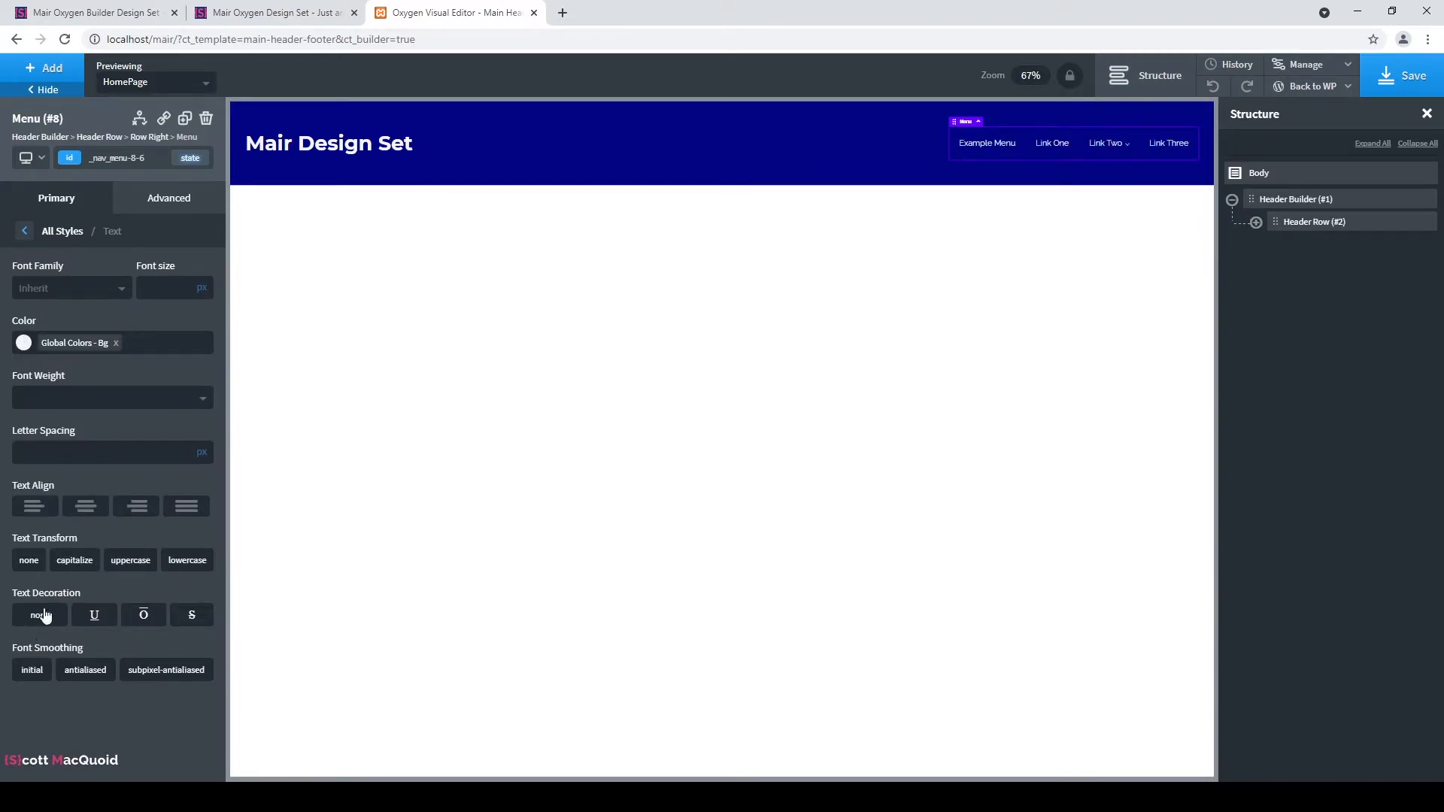
left_click(108, 399)
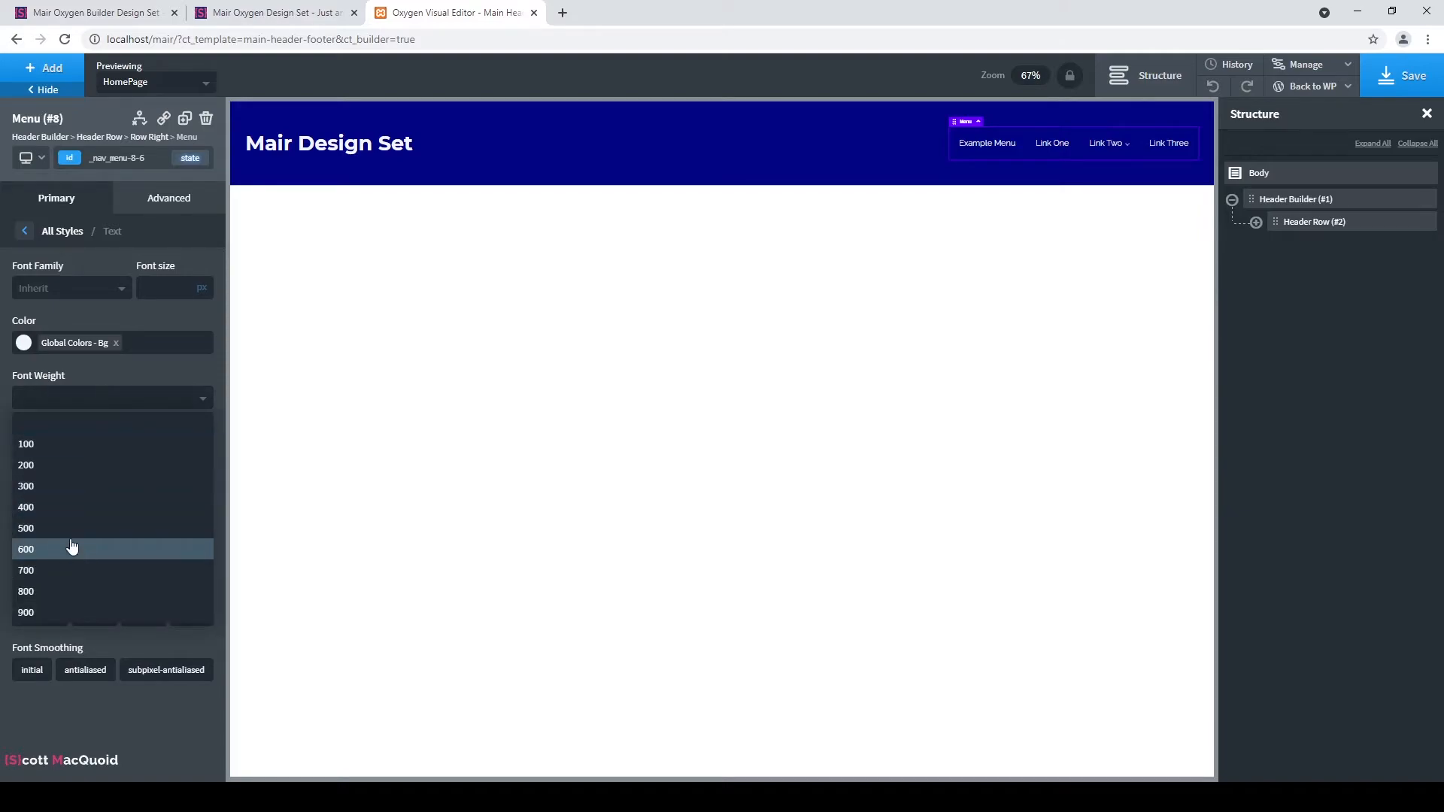
left_click(69, 541)
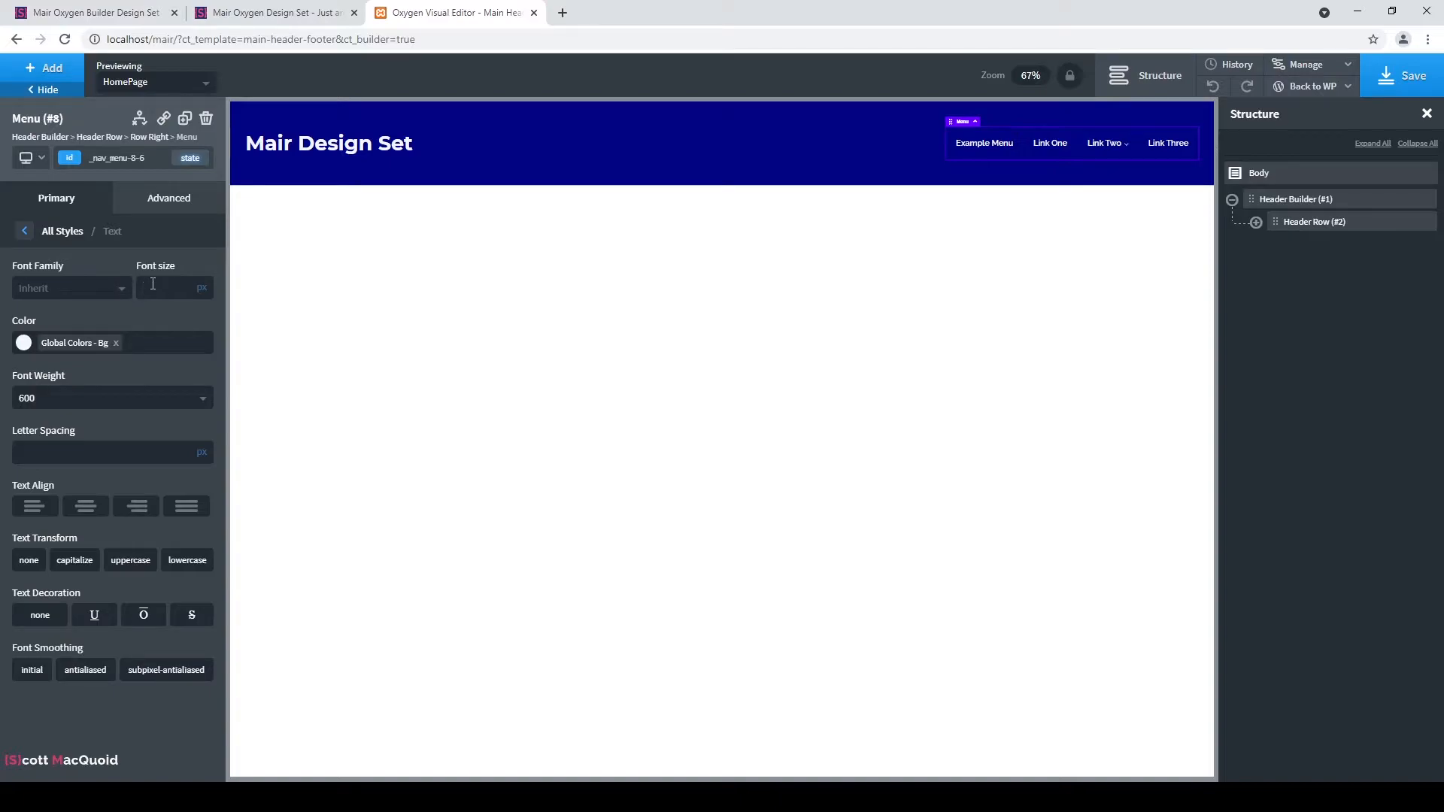
left_click(153, 284)
type("22")
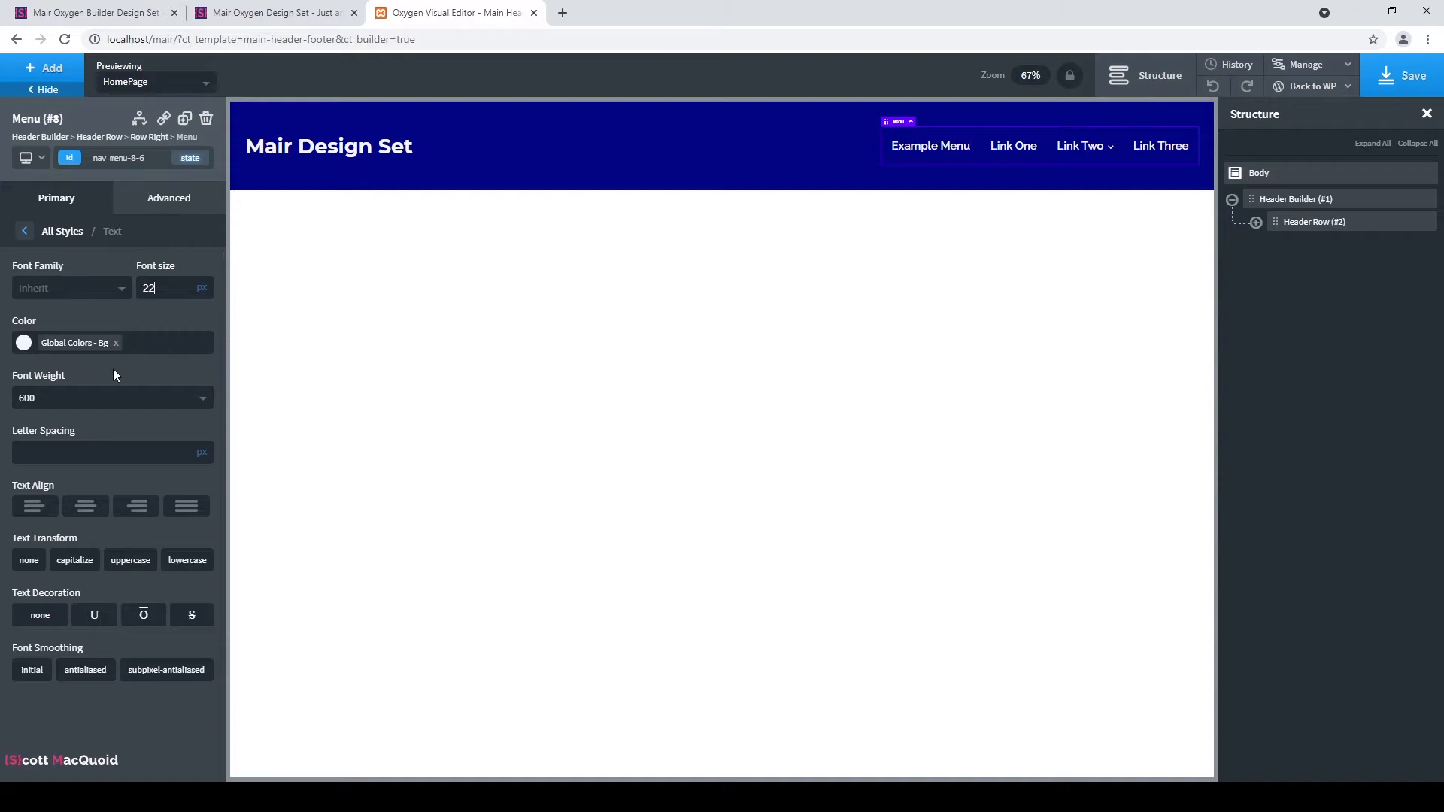
left_click(1256, 222)
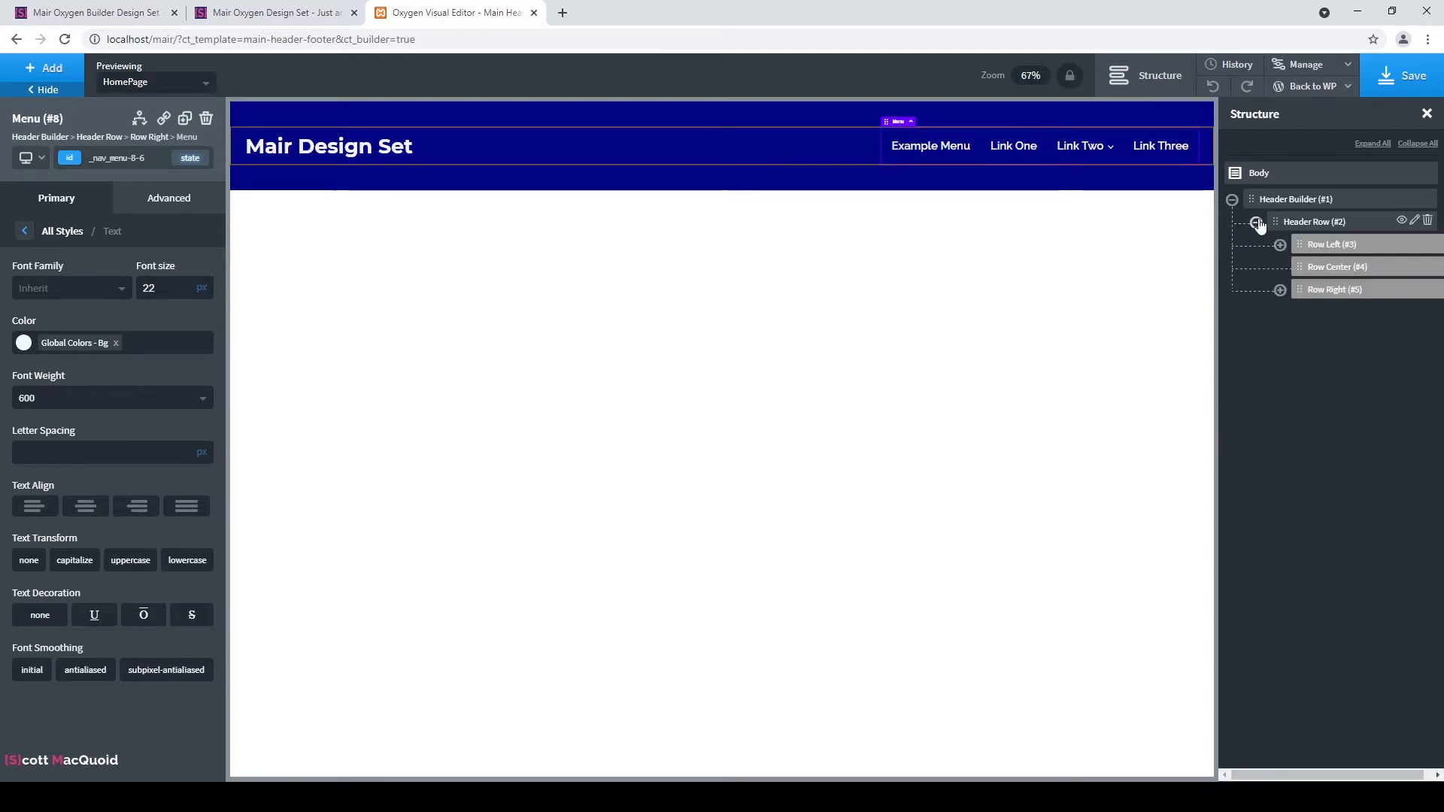
left_click(1280, 289)
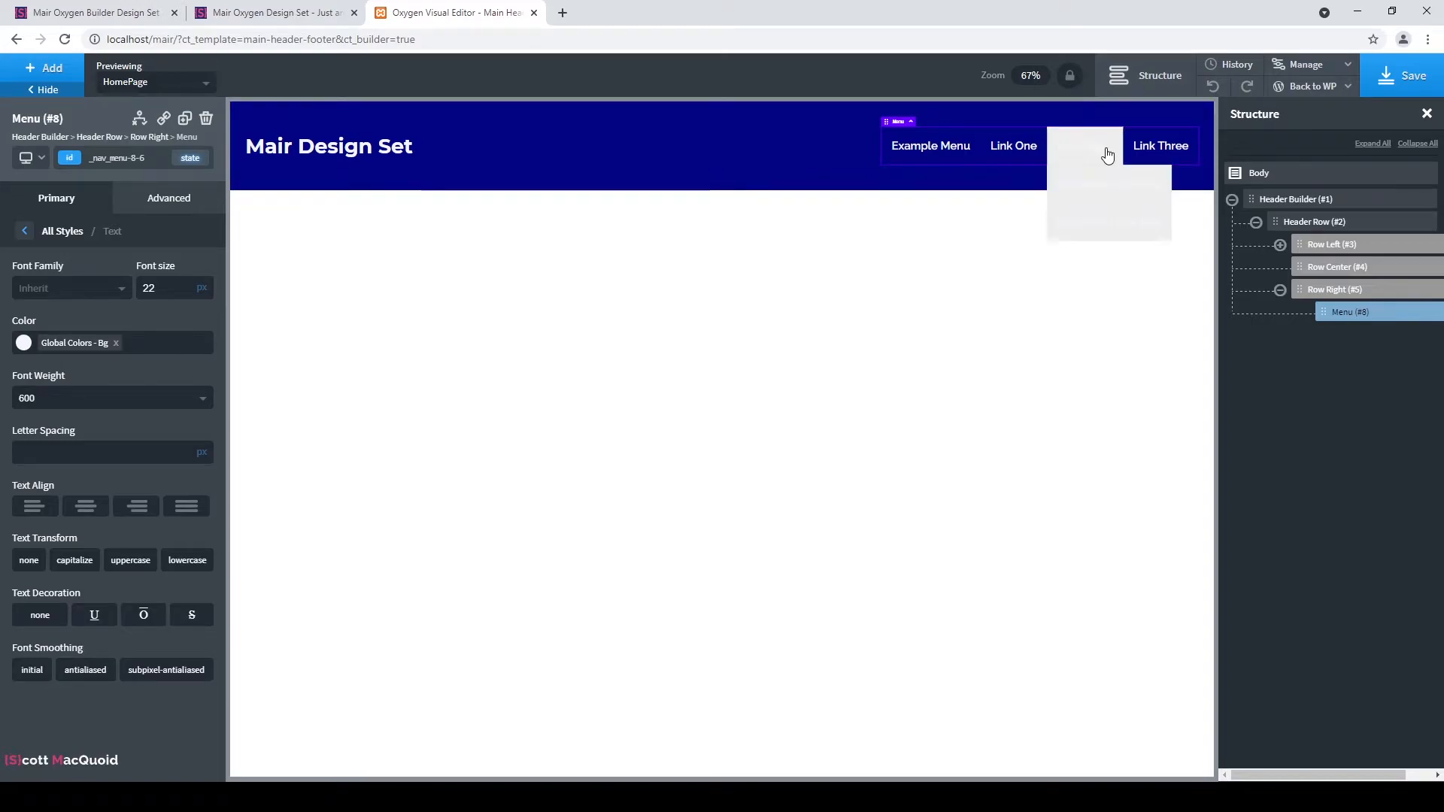
left_click(25, 232)
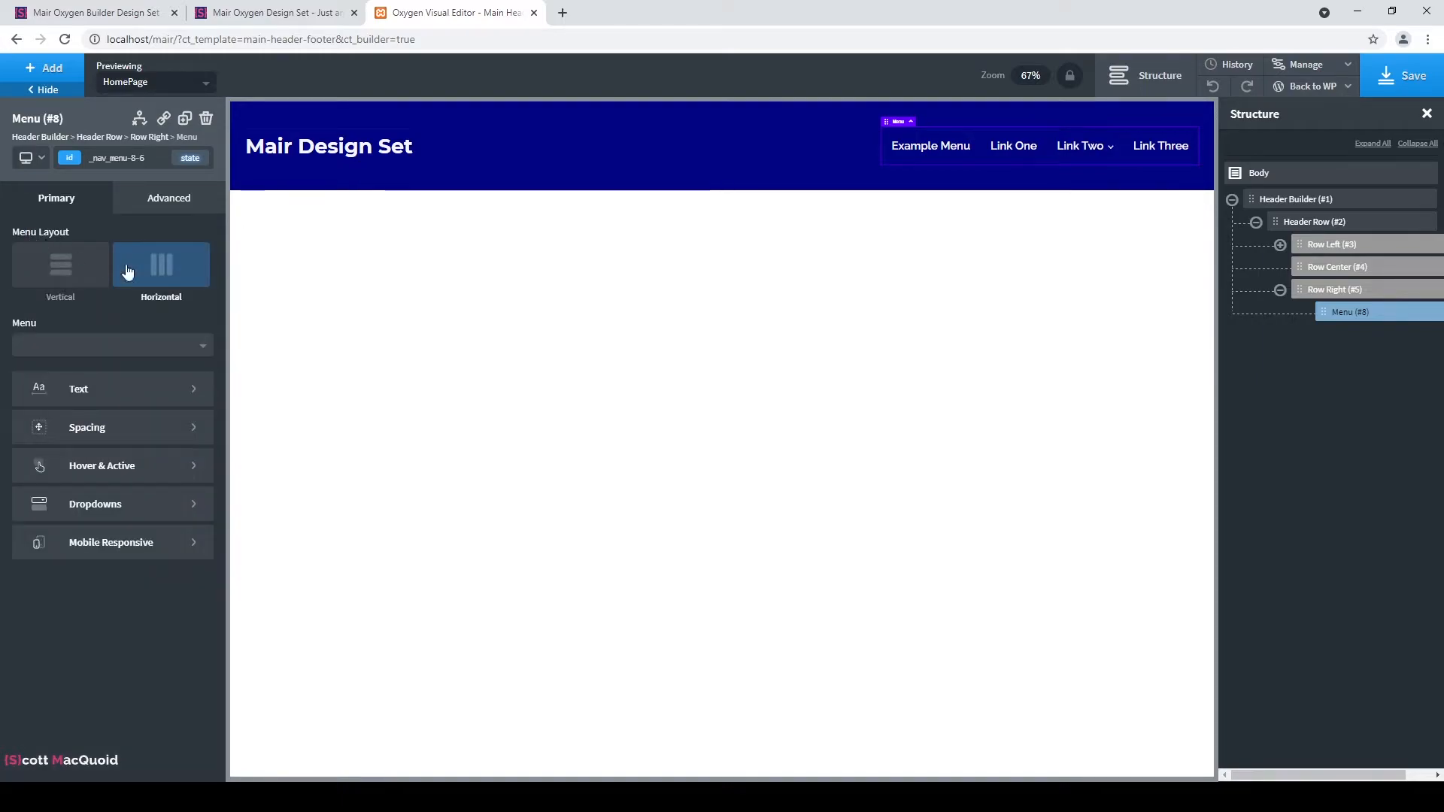
Set the menu's hover background to the Bg global colour and hover text to Dark Blue.
left_click(87, 478)
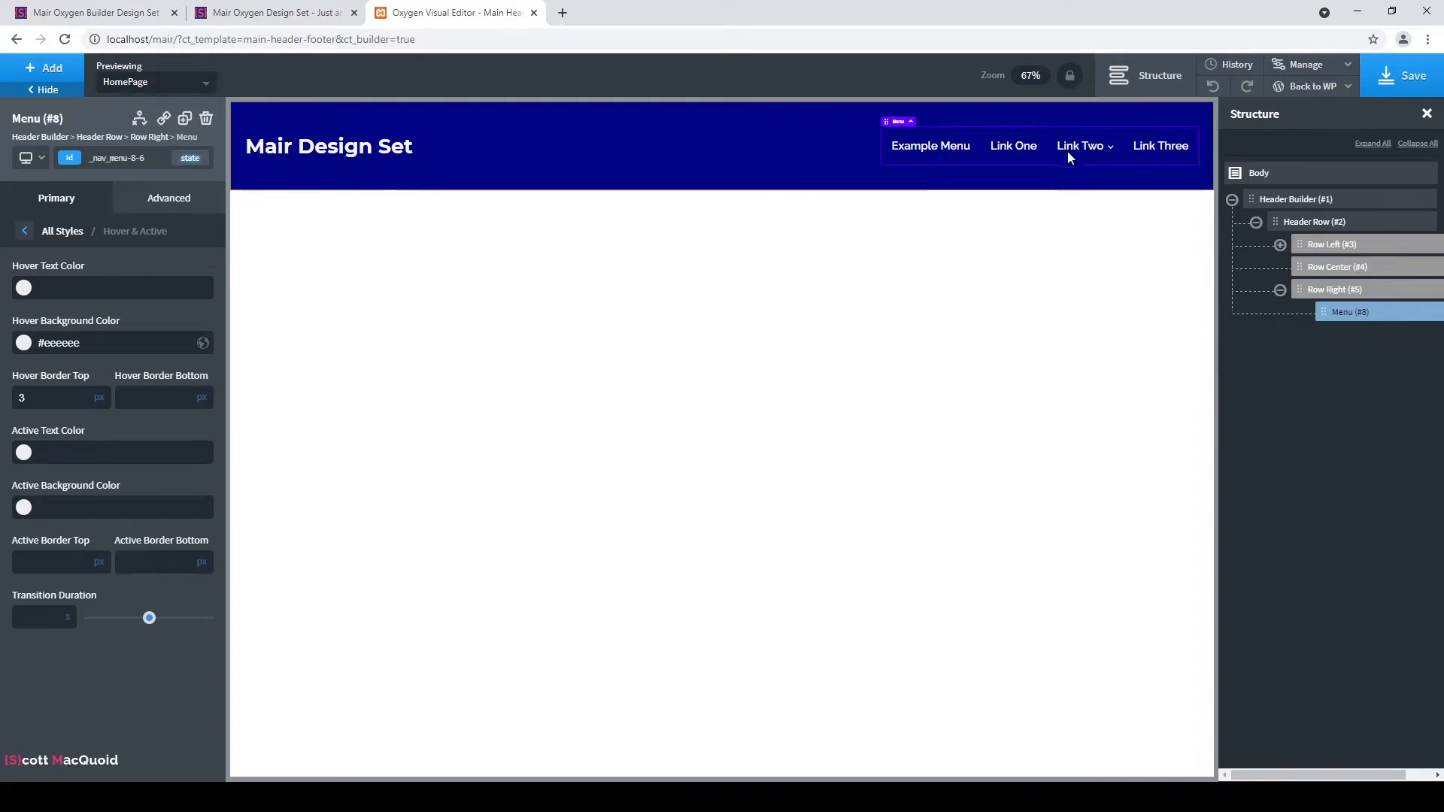
mouse_move(1071, 154)
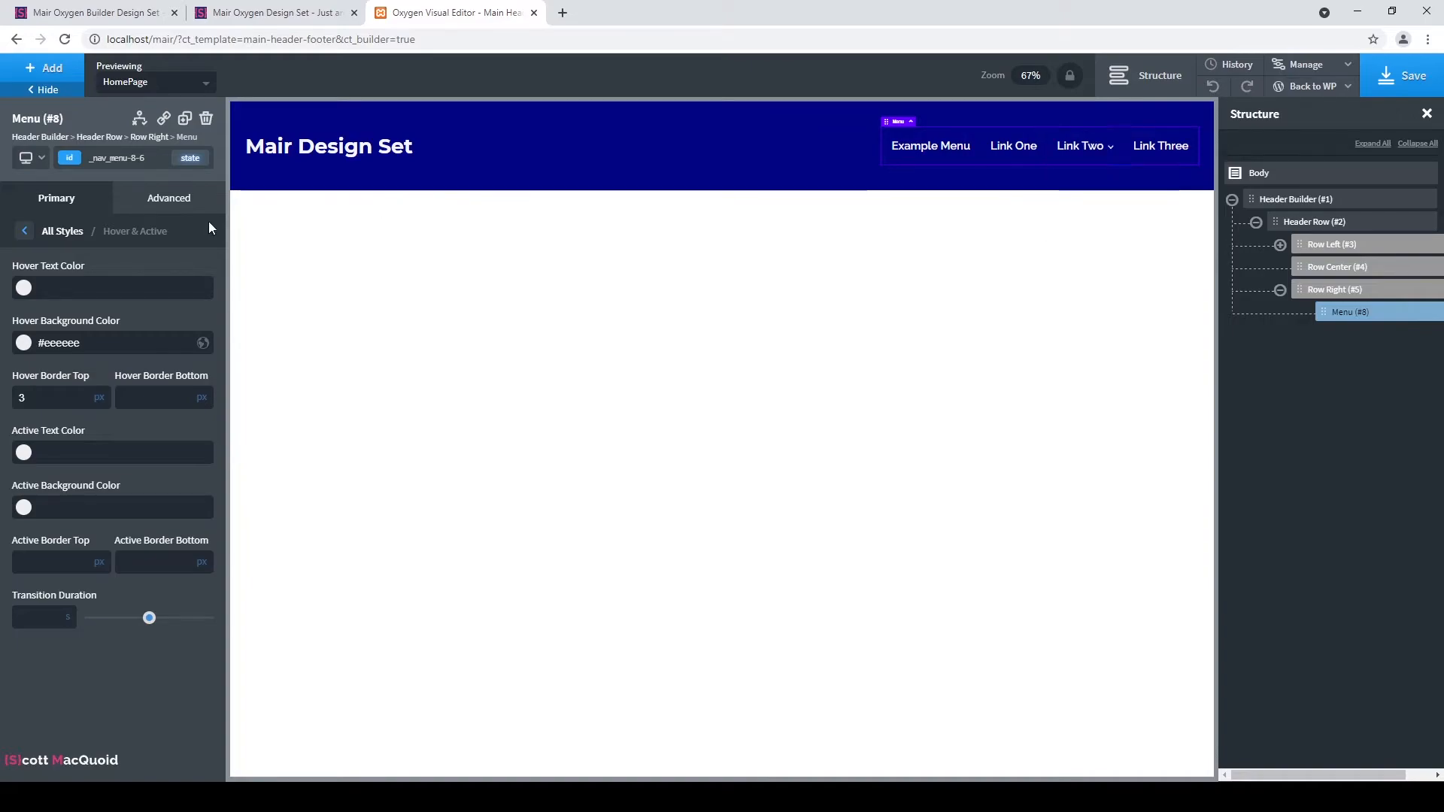
left_click(23, 342)
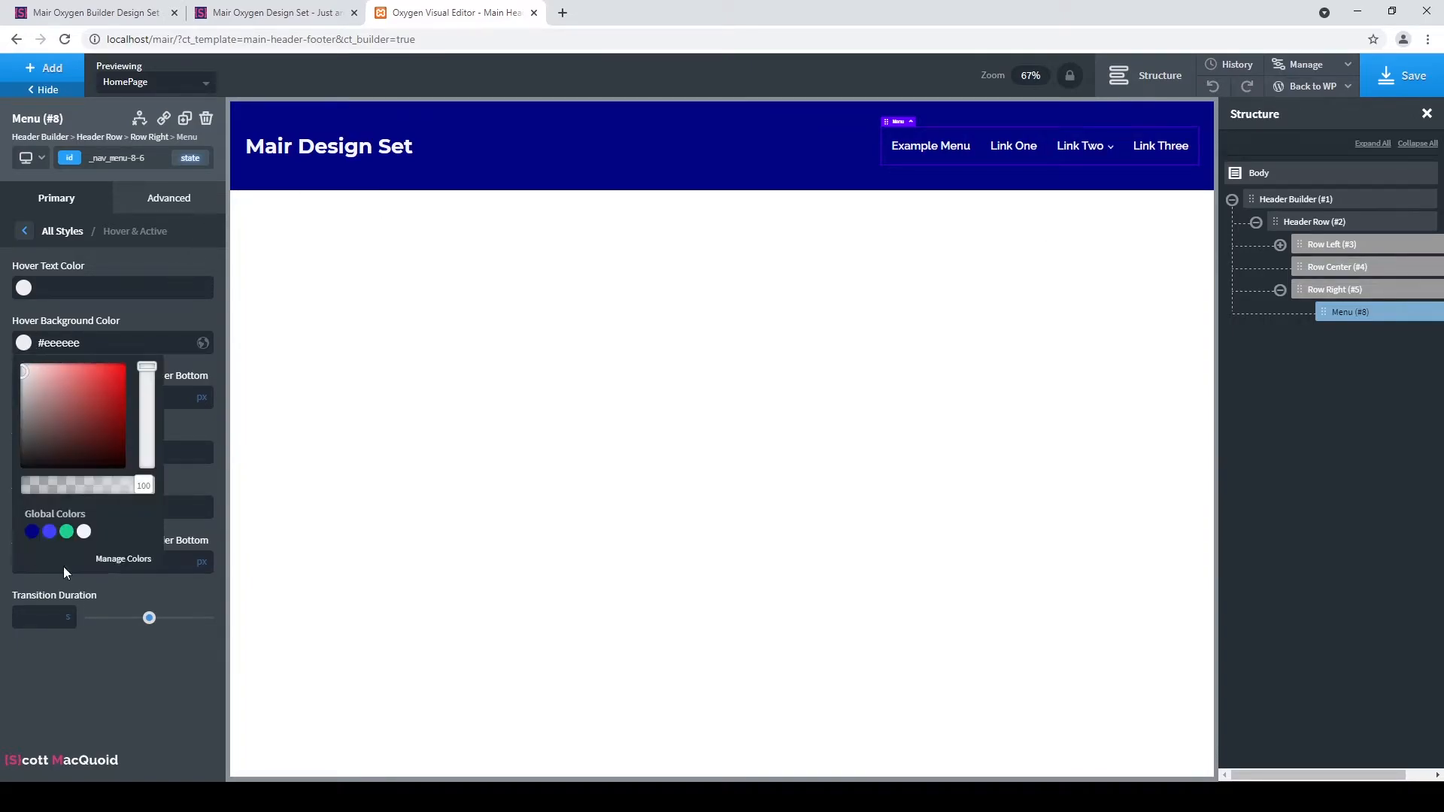
left_click(201, 317)
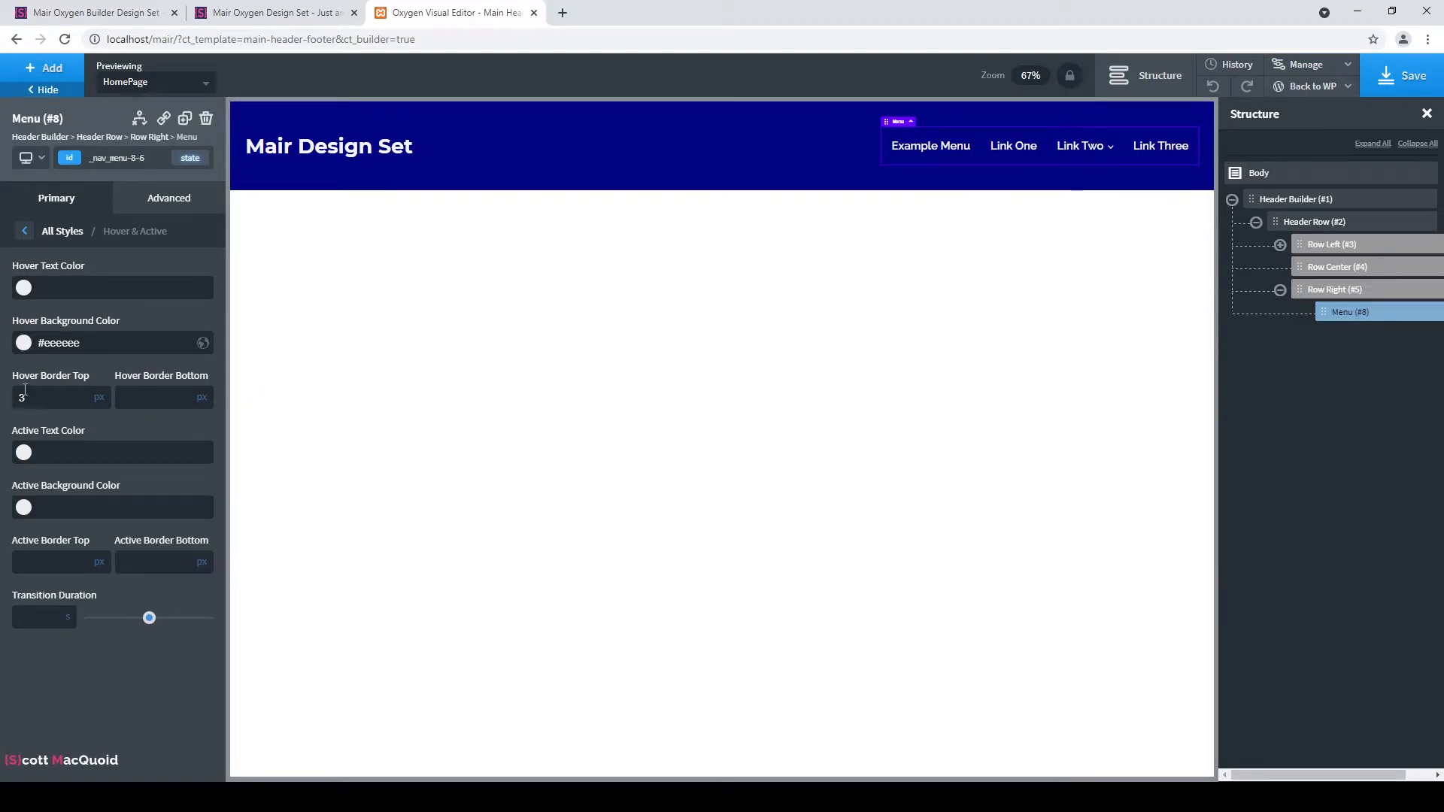
left_click(23, 343)
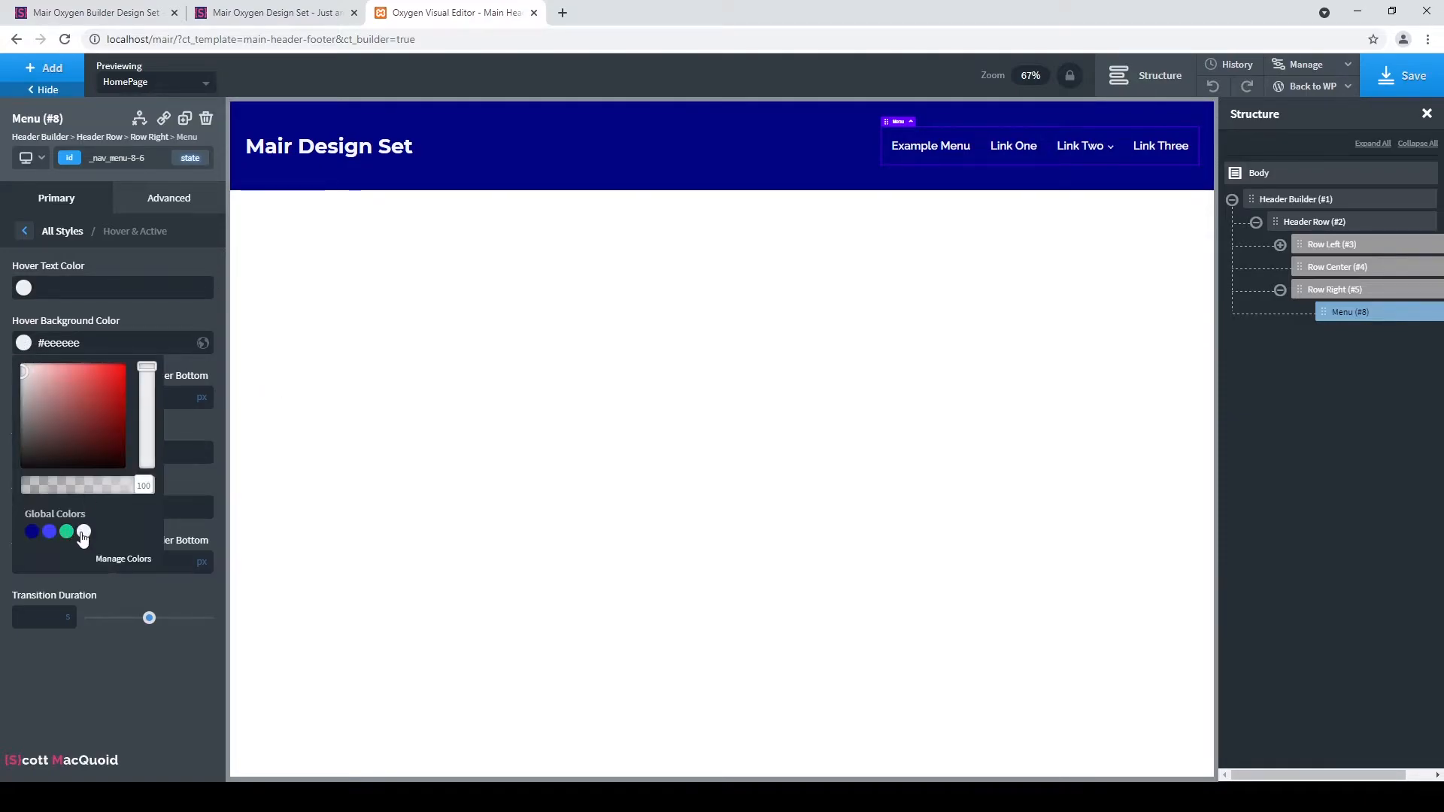
left_click(83, 532)
left_click(192, 304)
mouse_move(1077, 148)
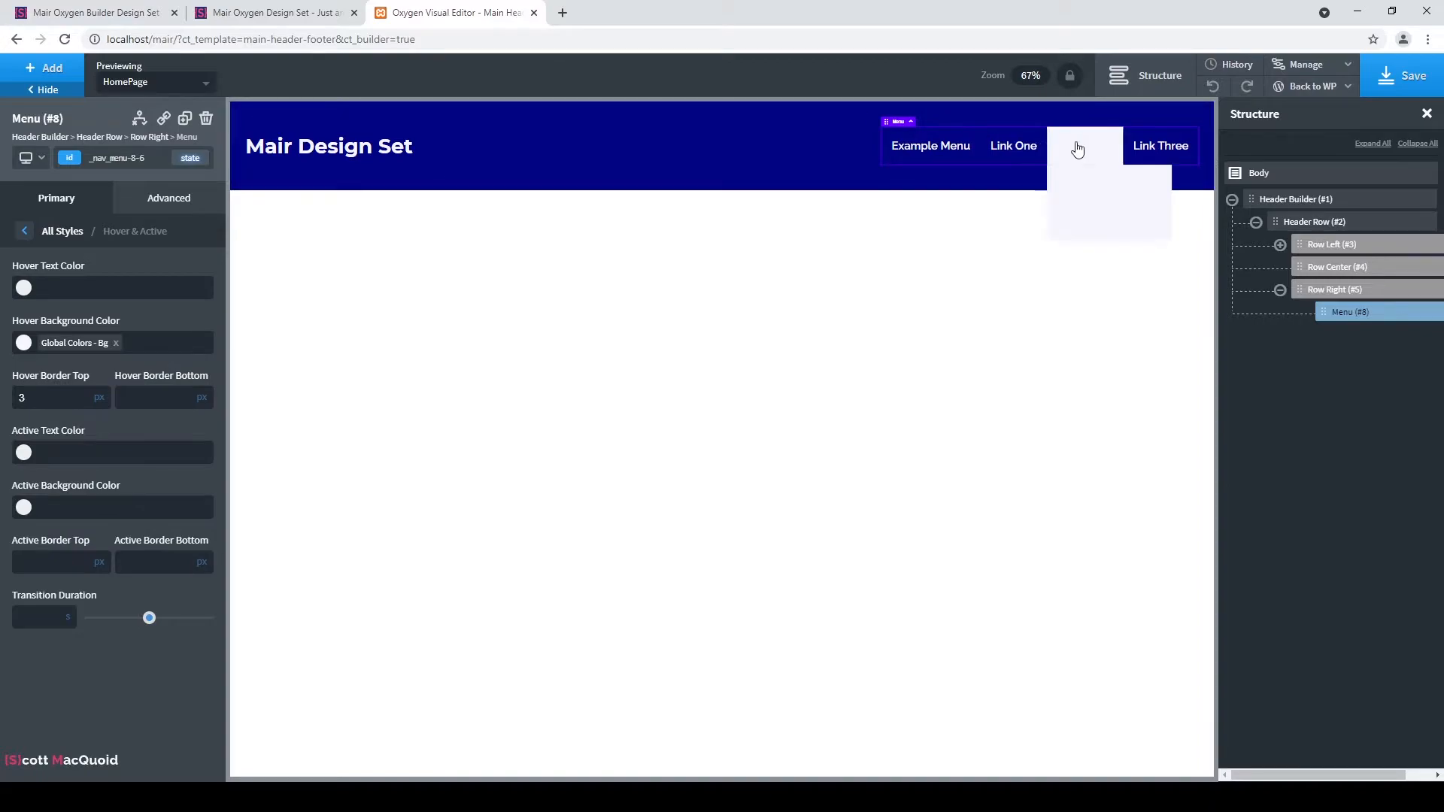
left_click(23, 289)
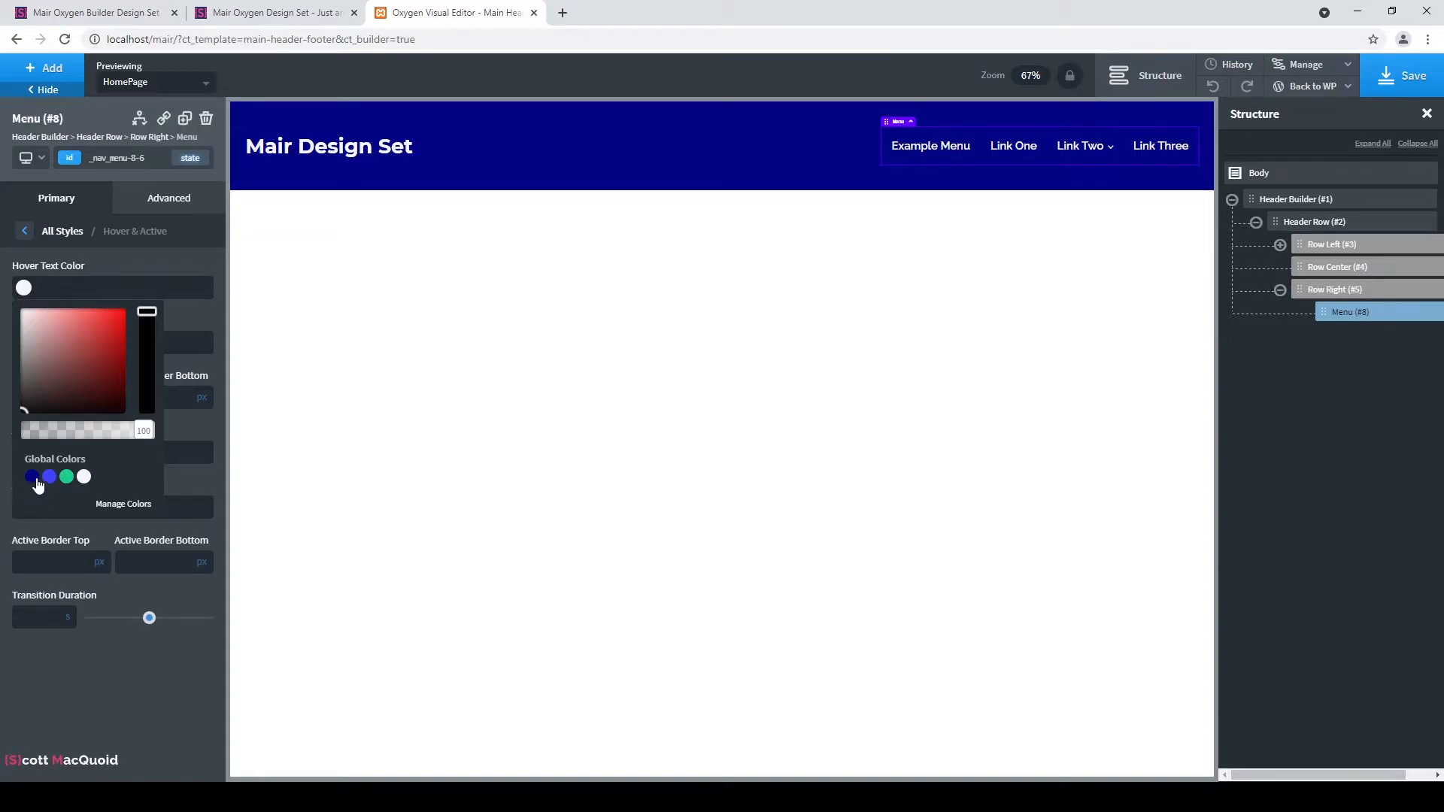
left_click(32, 477)
left_click(203, 258)
Give the menu links 3px top and bottom borders and a 0.7s hover transition.
mouse_move(1107, 146)
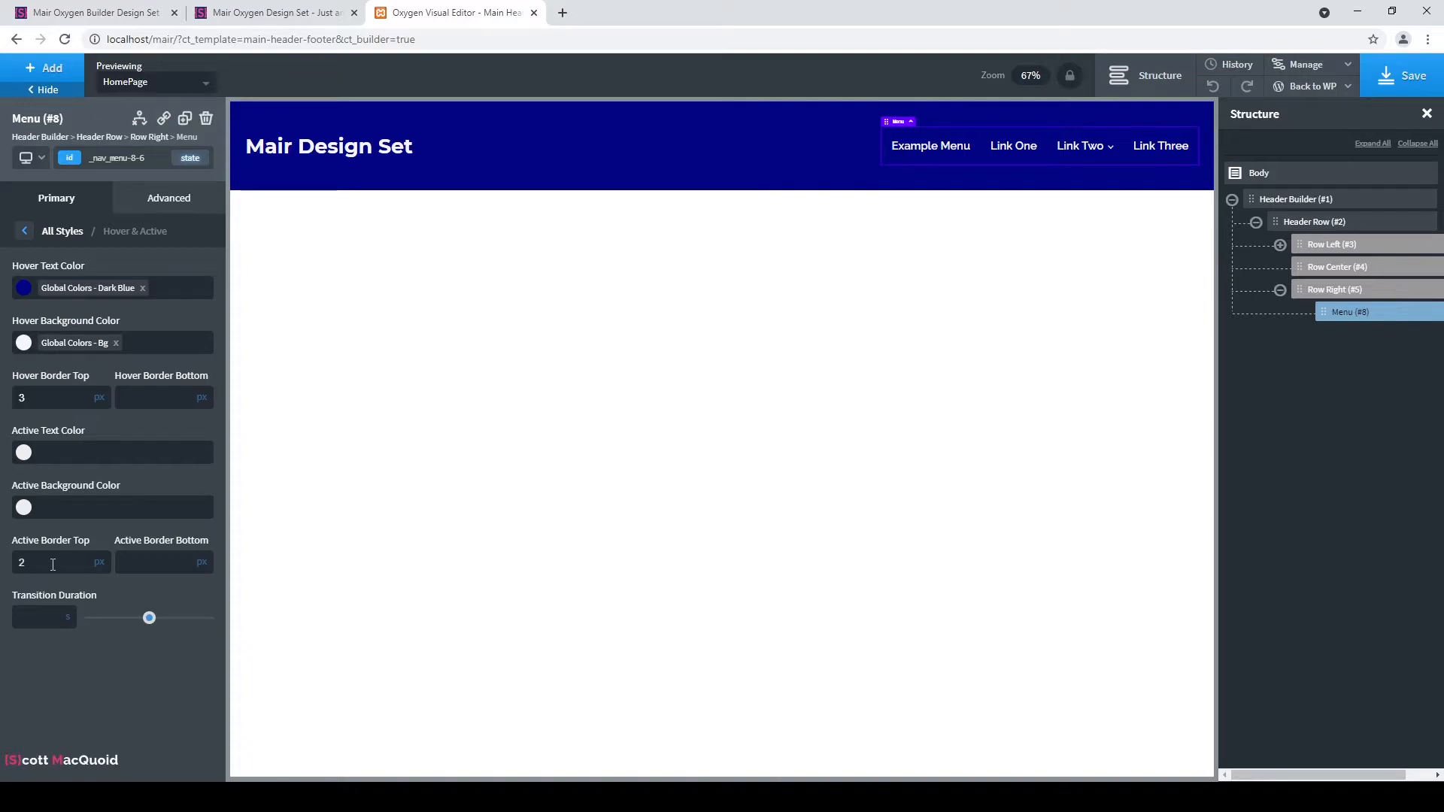
left_click(157, 566)
type("2")
mouse_move(1087, 151)
left_click(52, 562)
key("BackSpace")
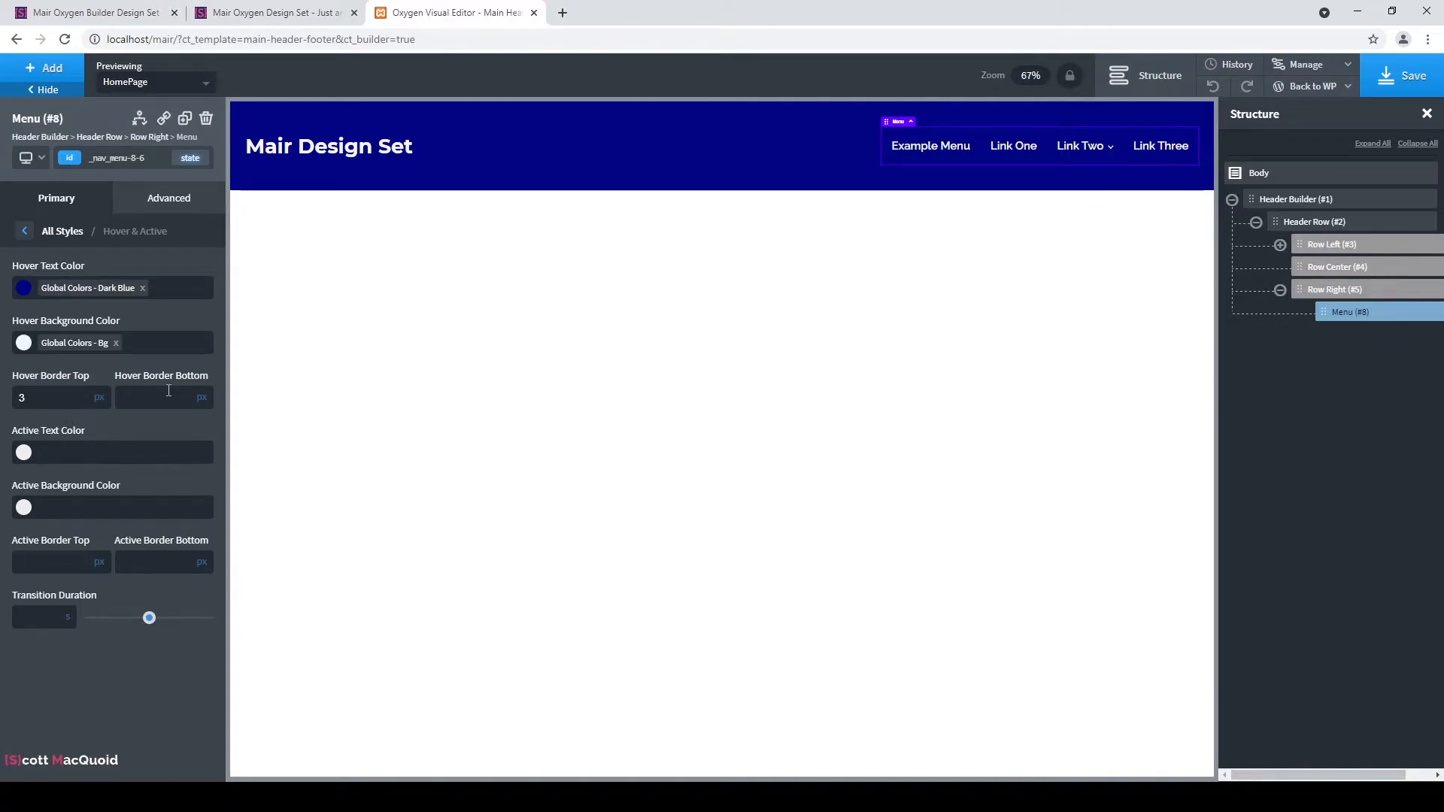
type("3")
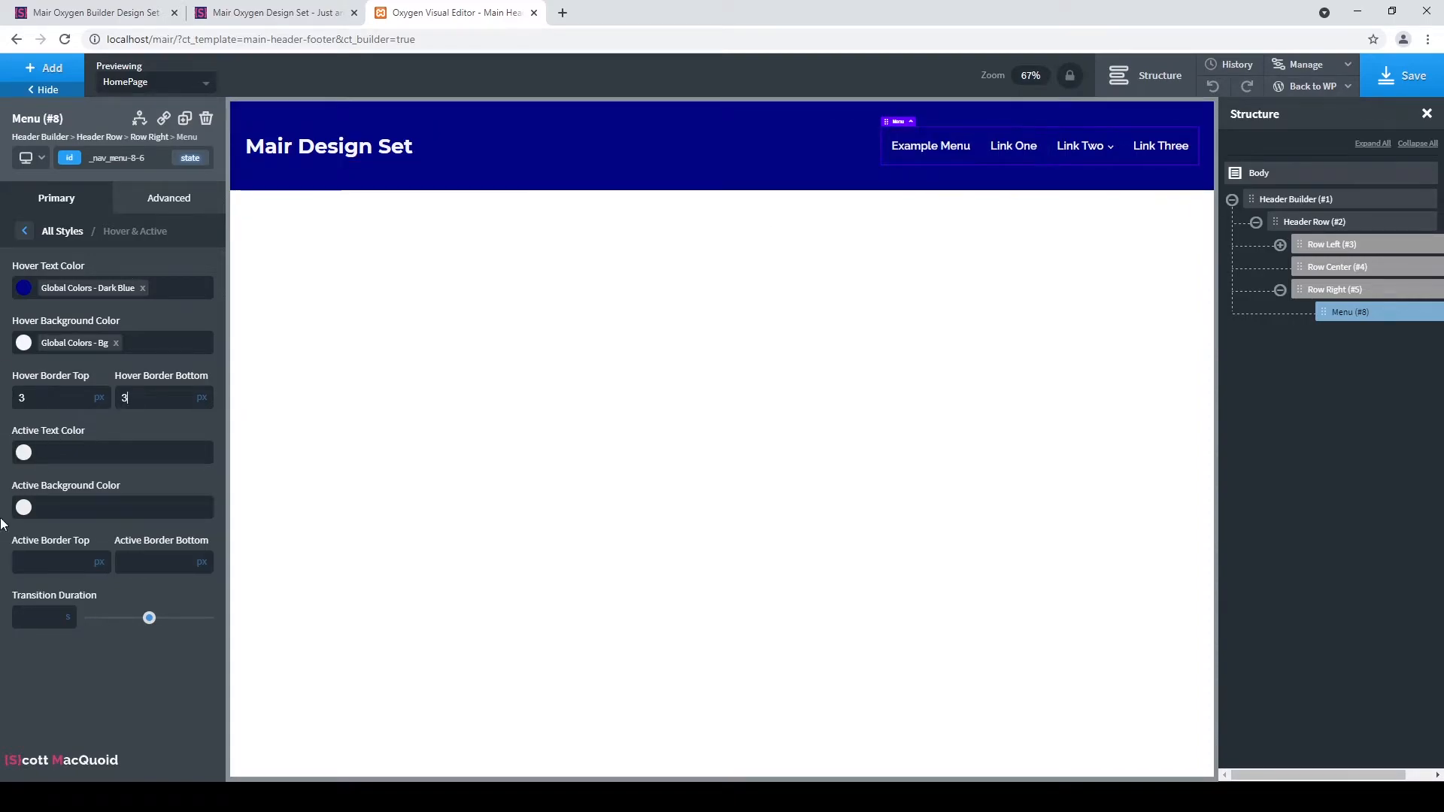
left_click(24, 454)
left_click(25, 453)
left_click_drag(151, 618, 159, 620)
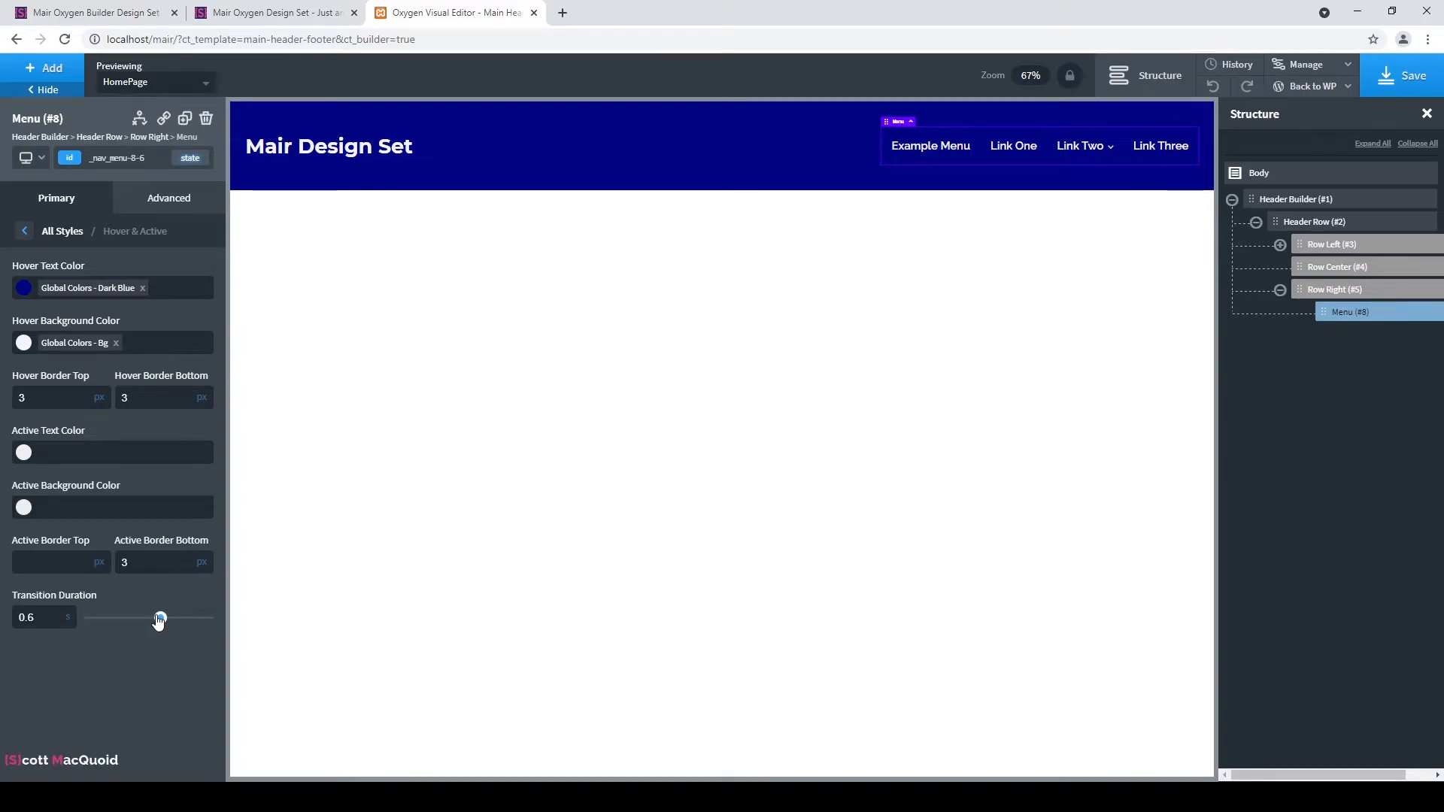
double_click(28, 616)
type("0.7")
Switch the menu to its mobile toggle below 992px, preview at that width, then return to All devices.
left_click(24, 230)
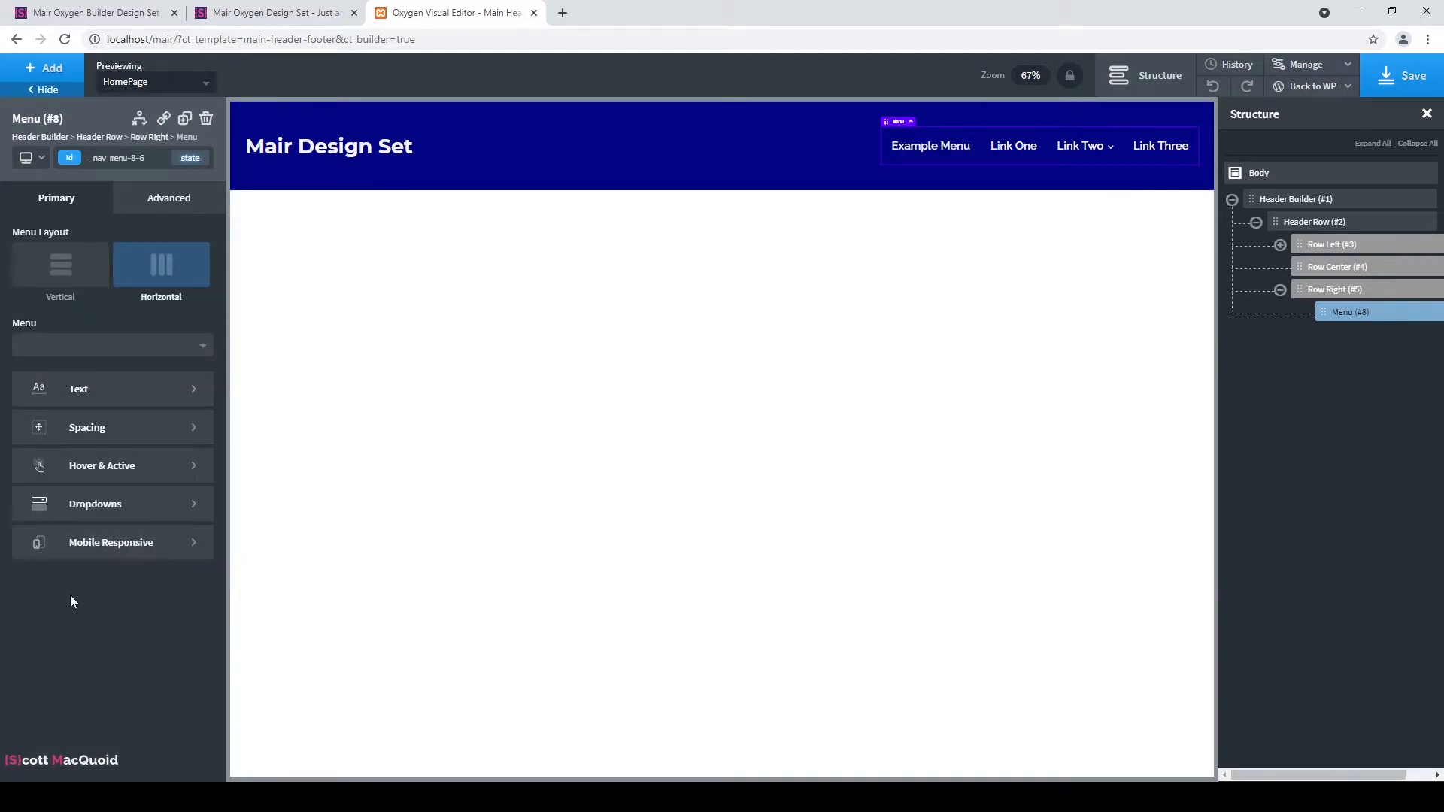
left_click(157, 543)
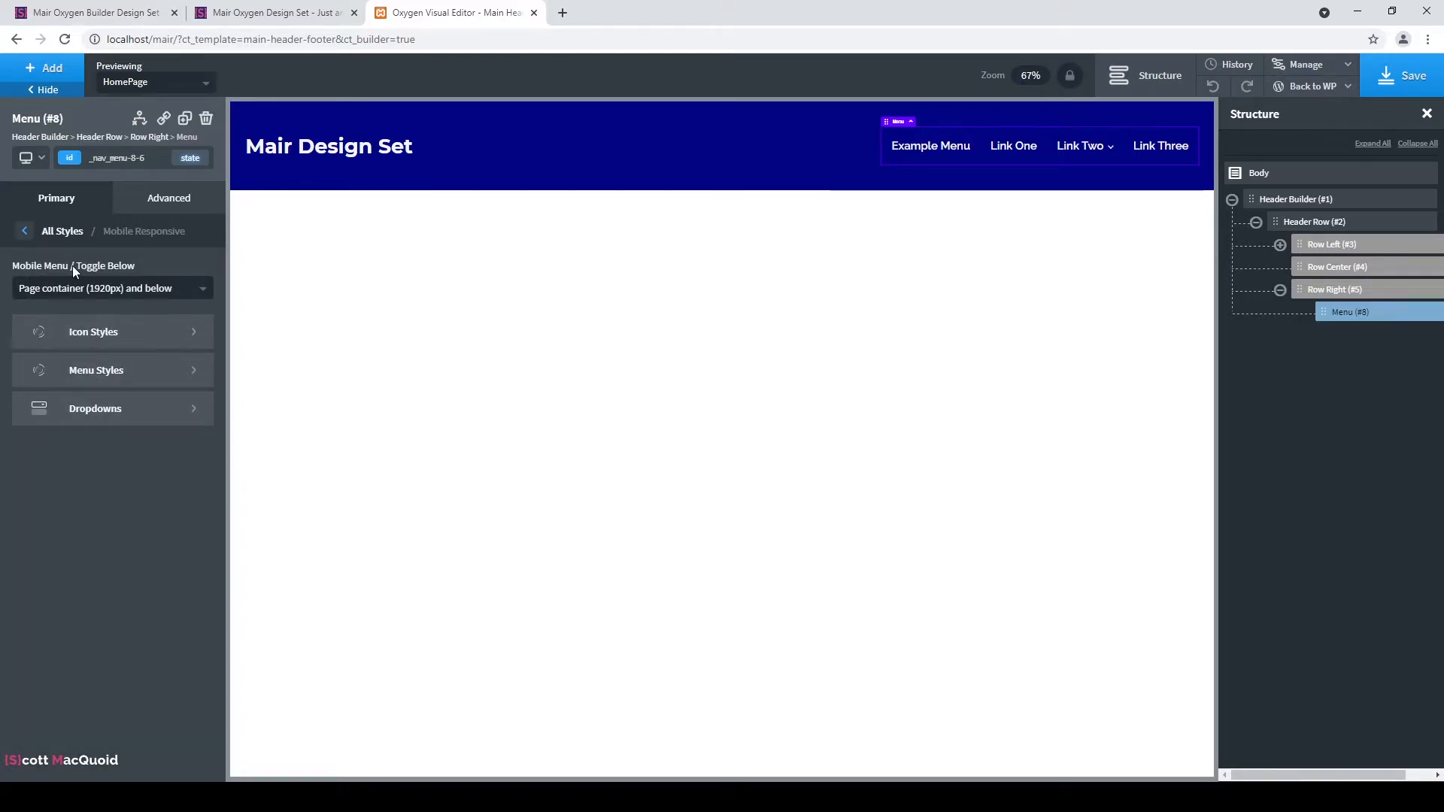
left_click(156, 293)
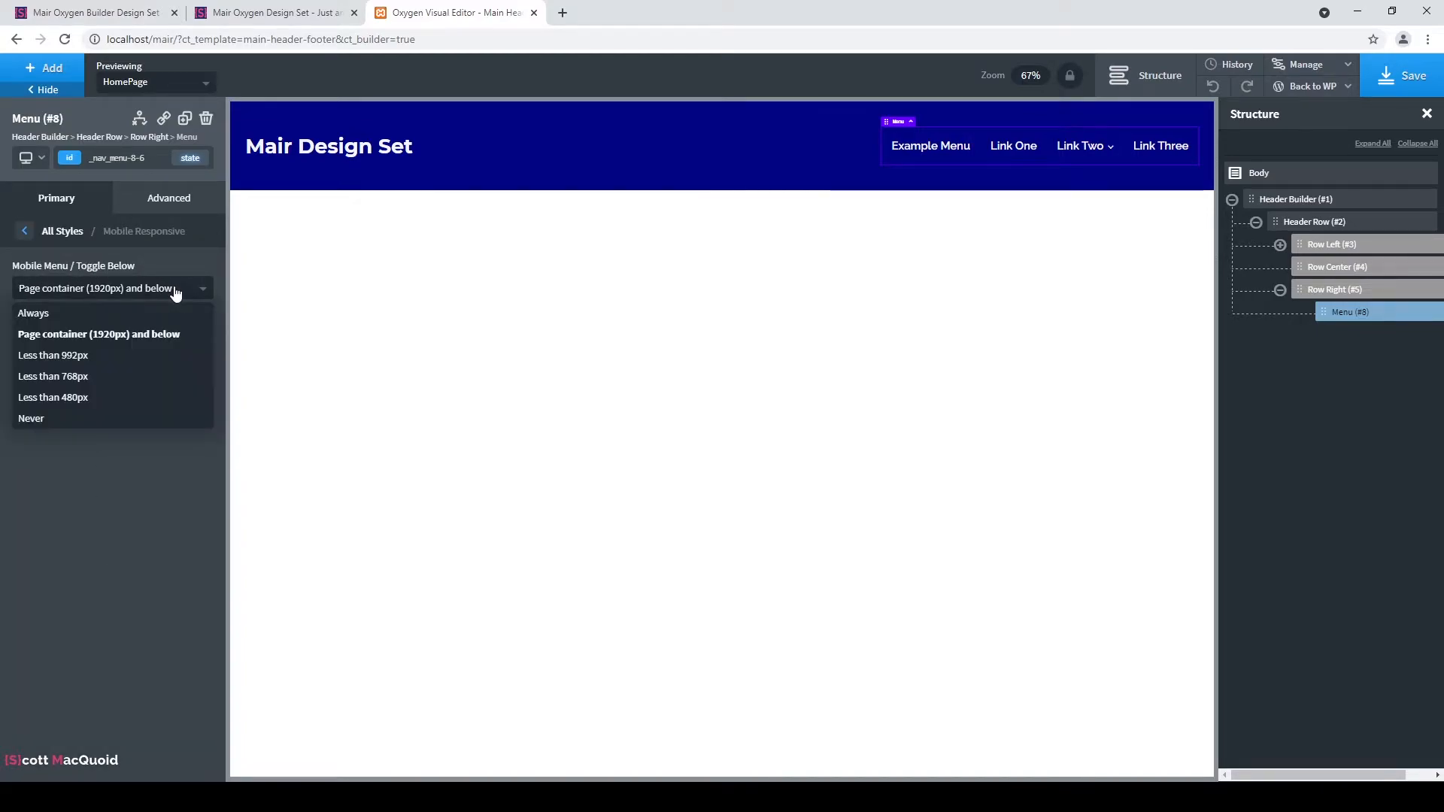
left_click(96, 365)
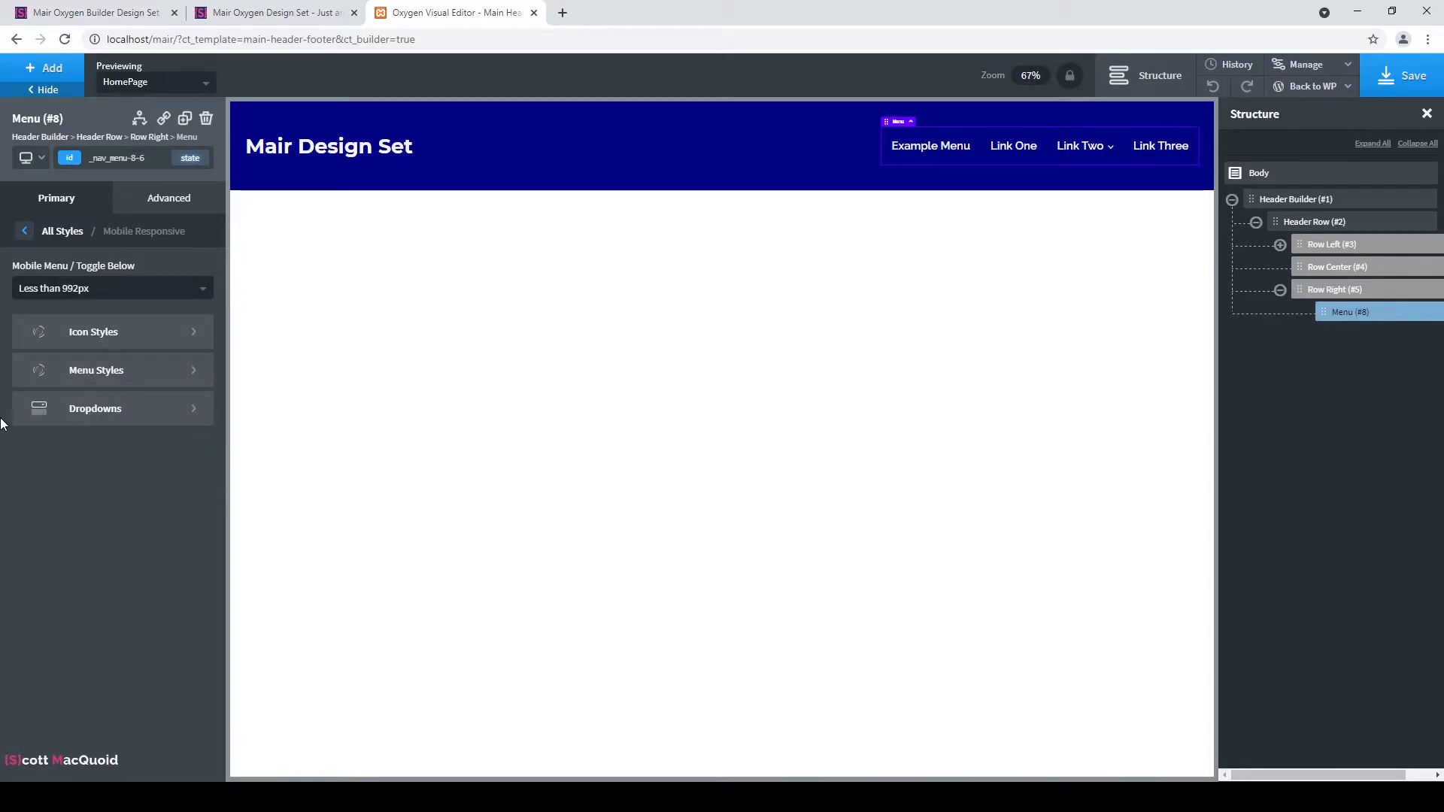
left_click(38, 167)
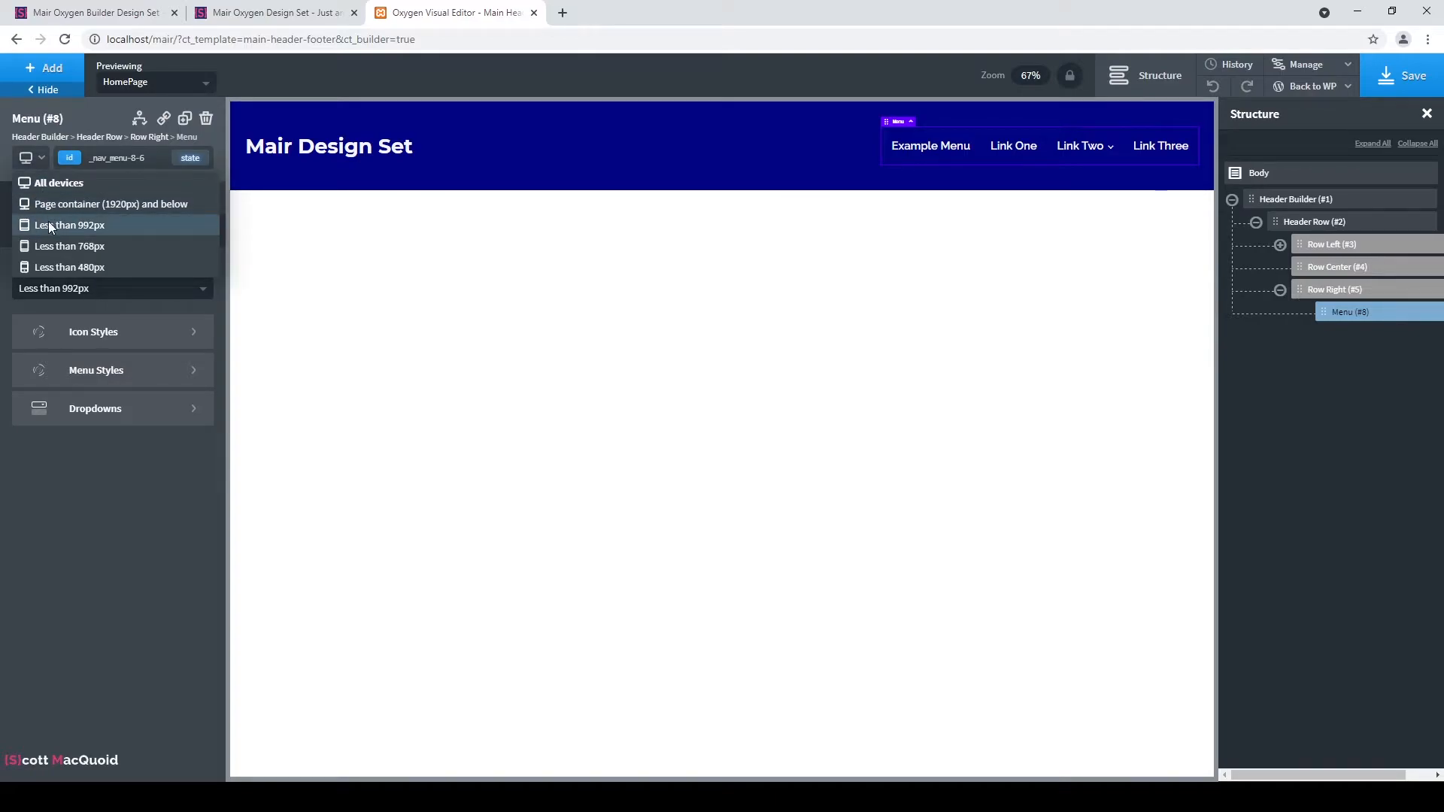
left_click(50, 225)
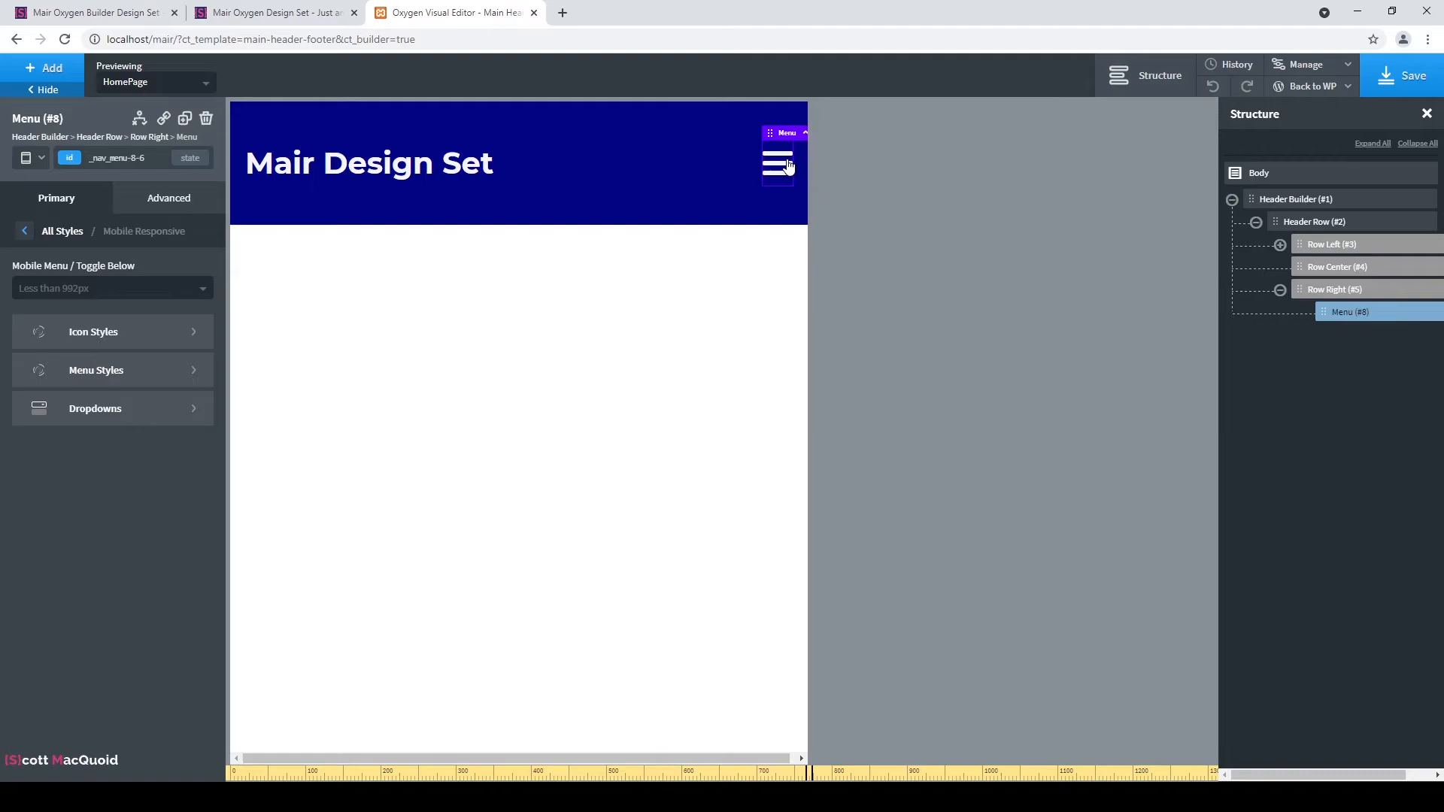
left_click(28, 161)
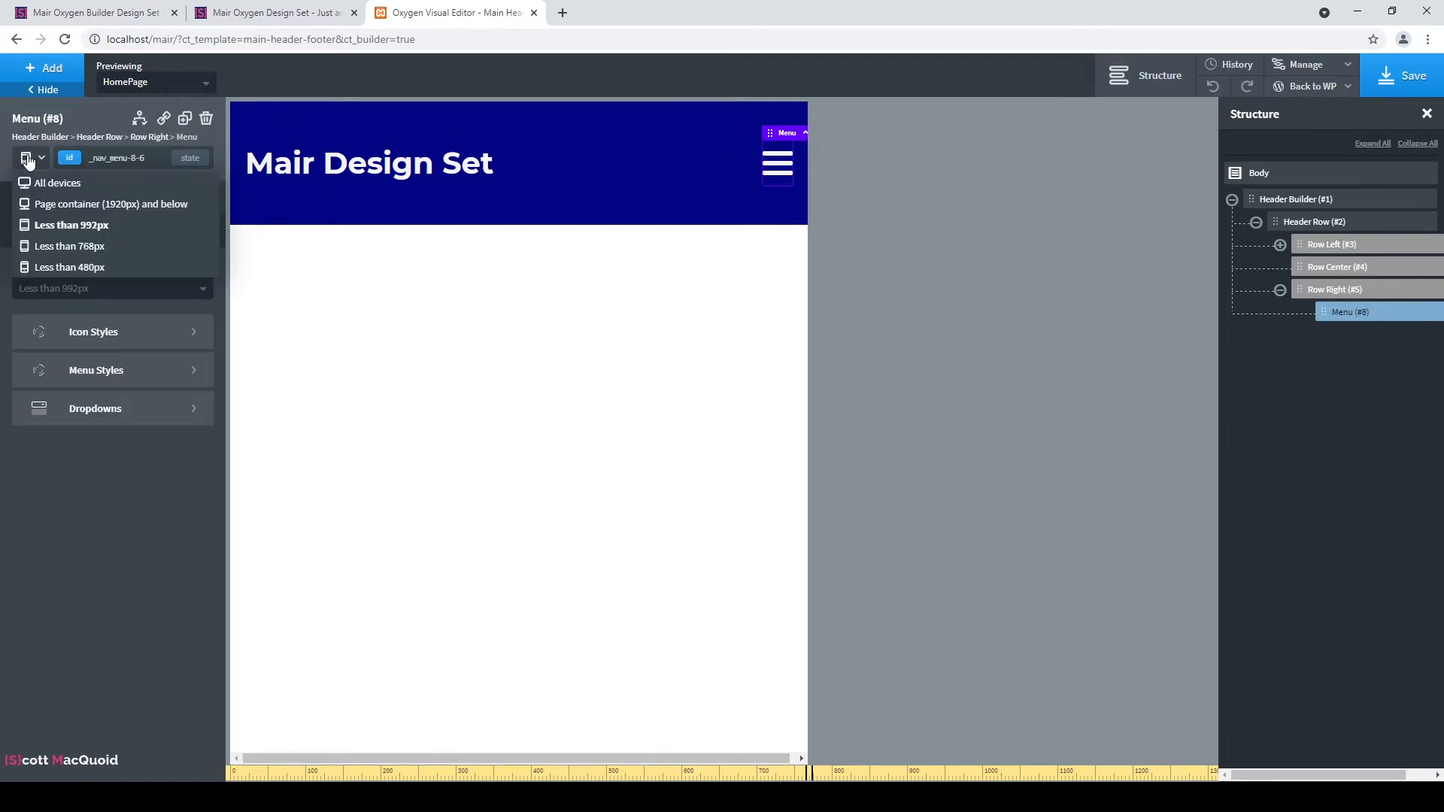
left_click(39, 184)
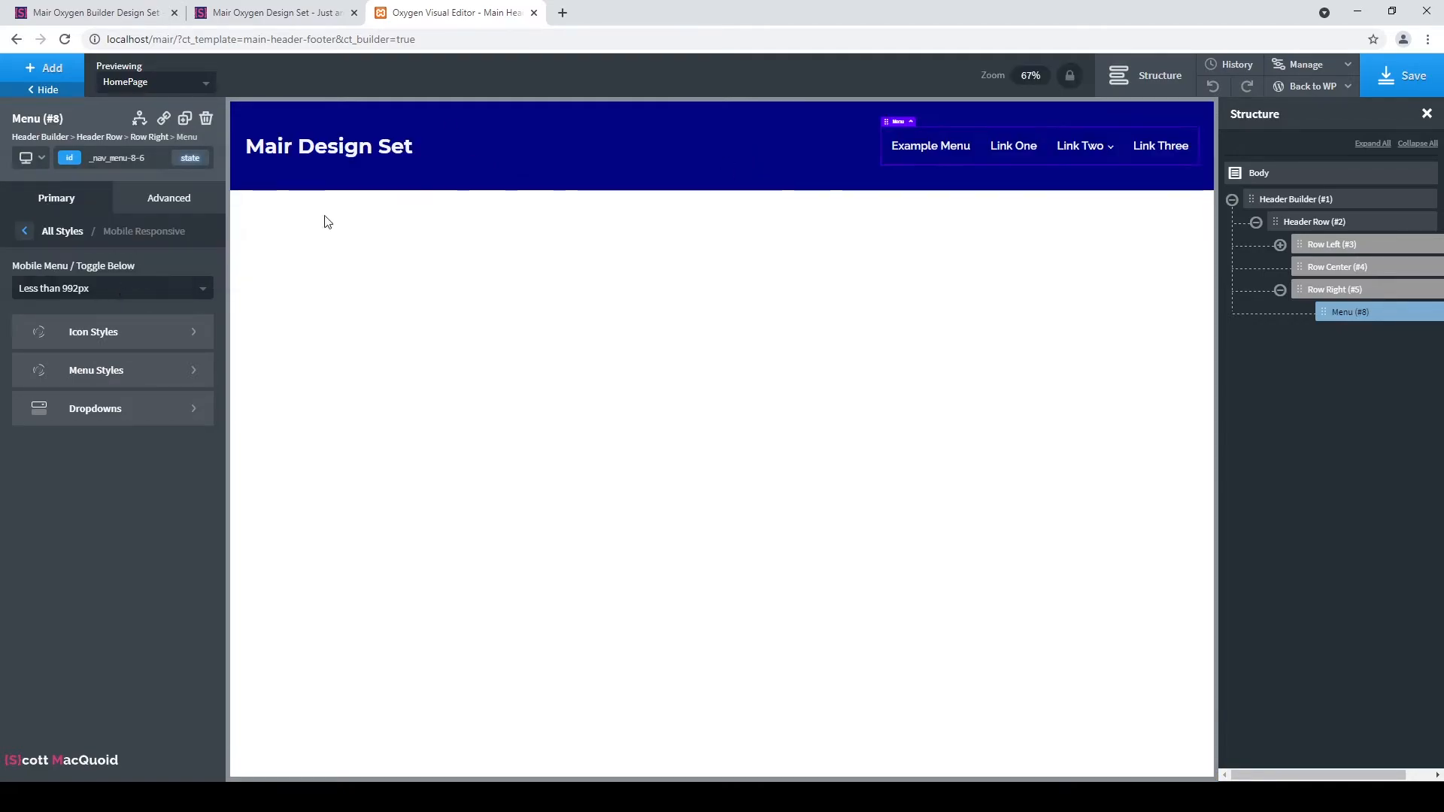
left_click(176, 88)
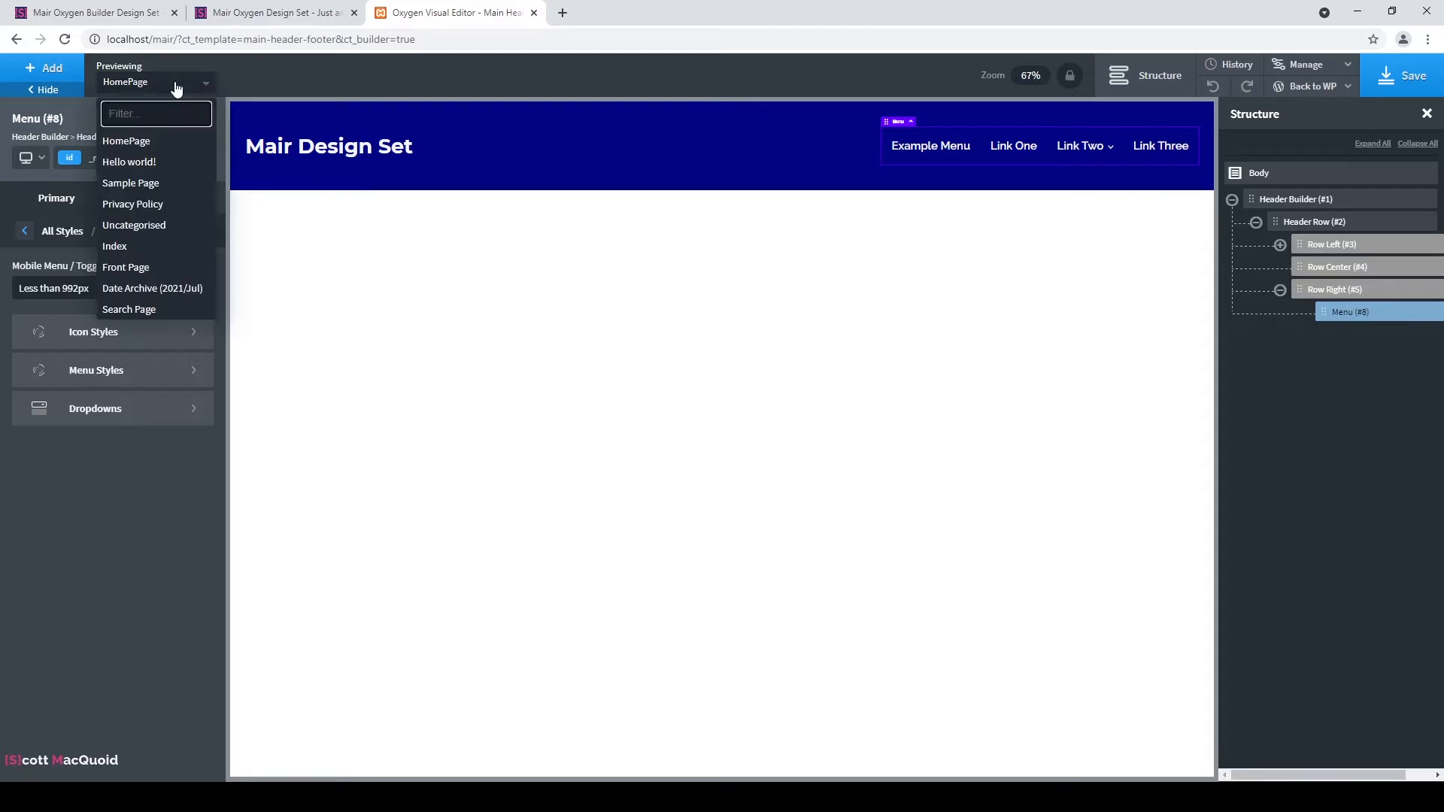
Preview with Sample Page, save the header template, and insert an Inner Content element below the header.
left_click(131, 184)
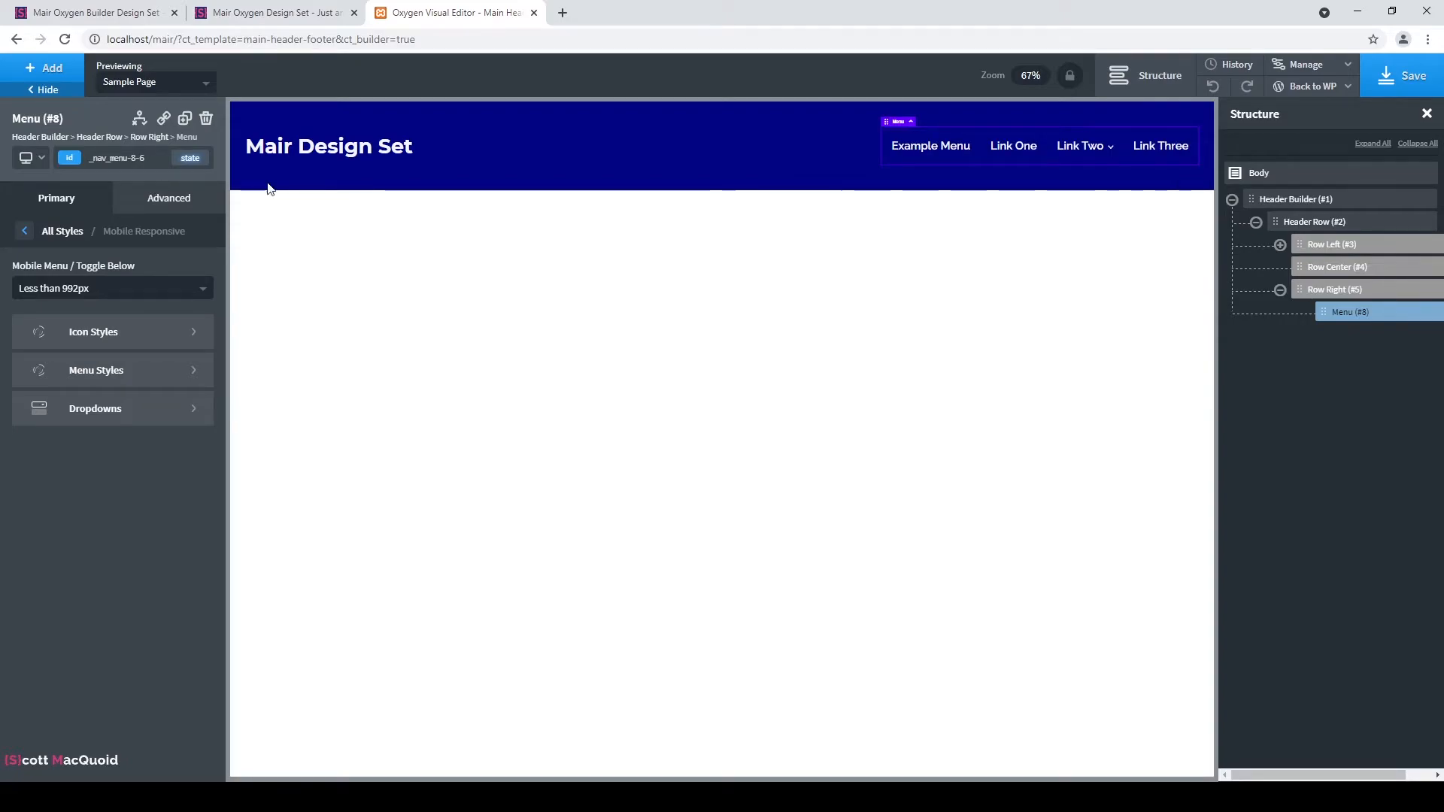
left_click(1394, 79)
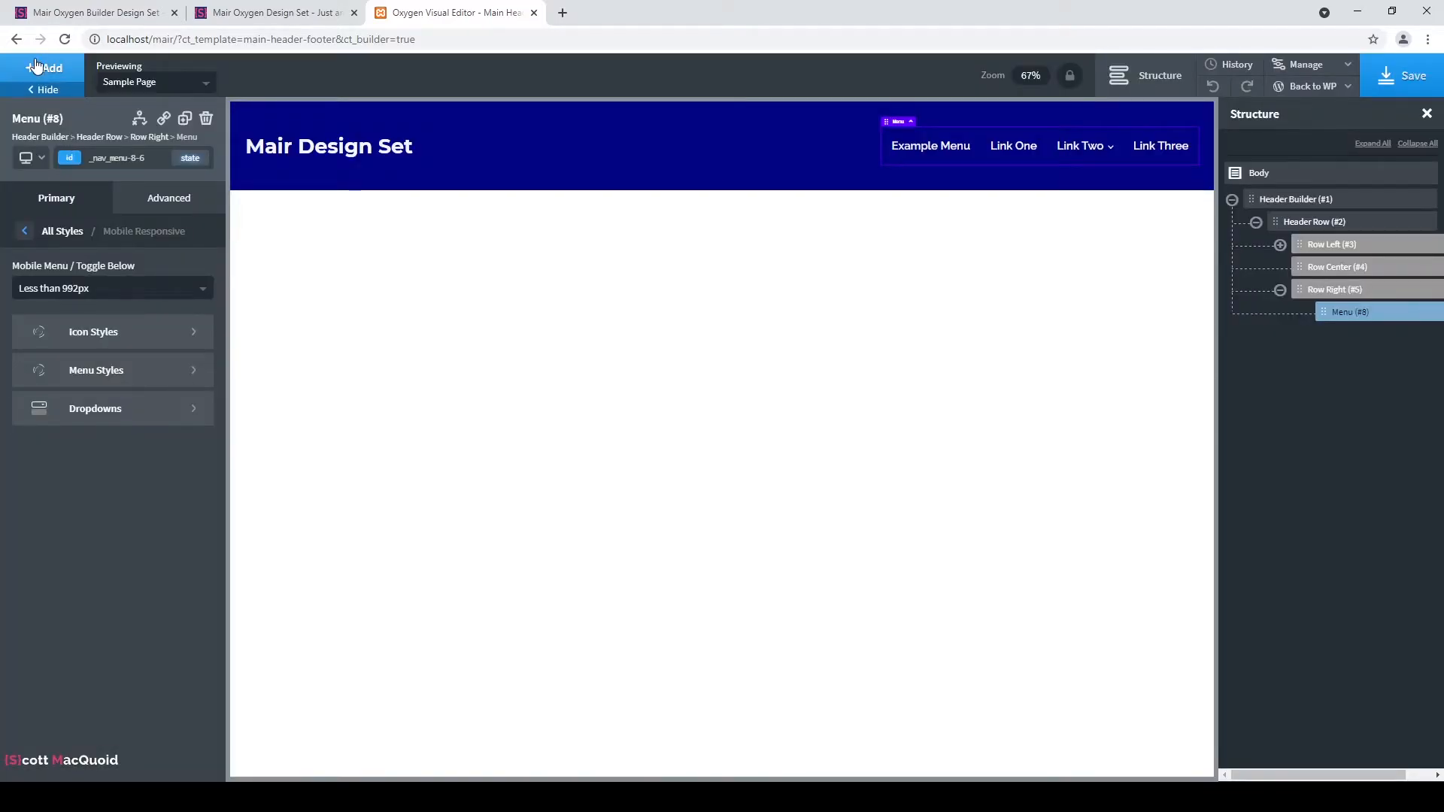
left_click(36, 66)
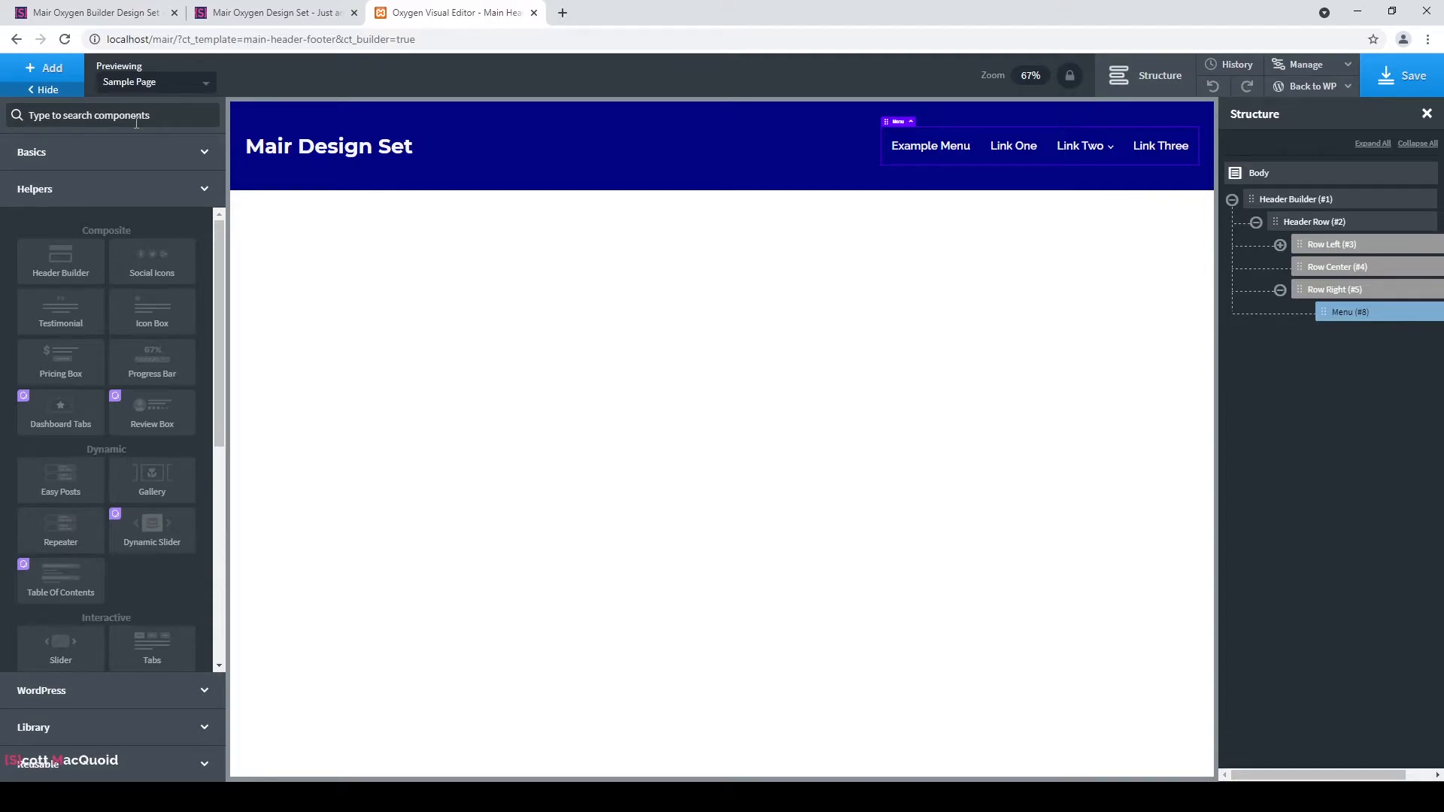
type("inn")
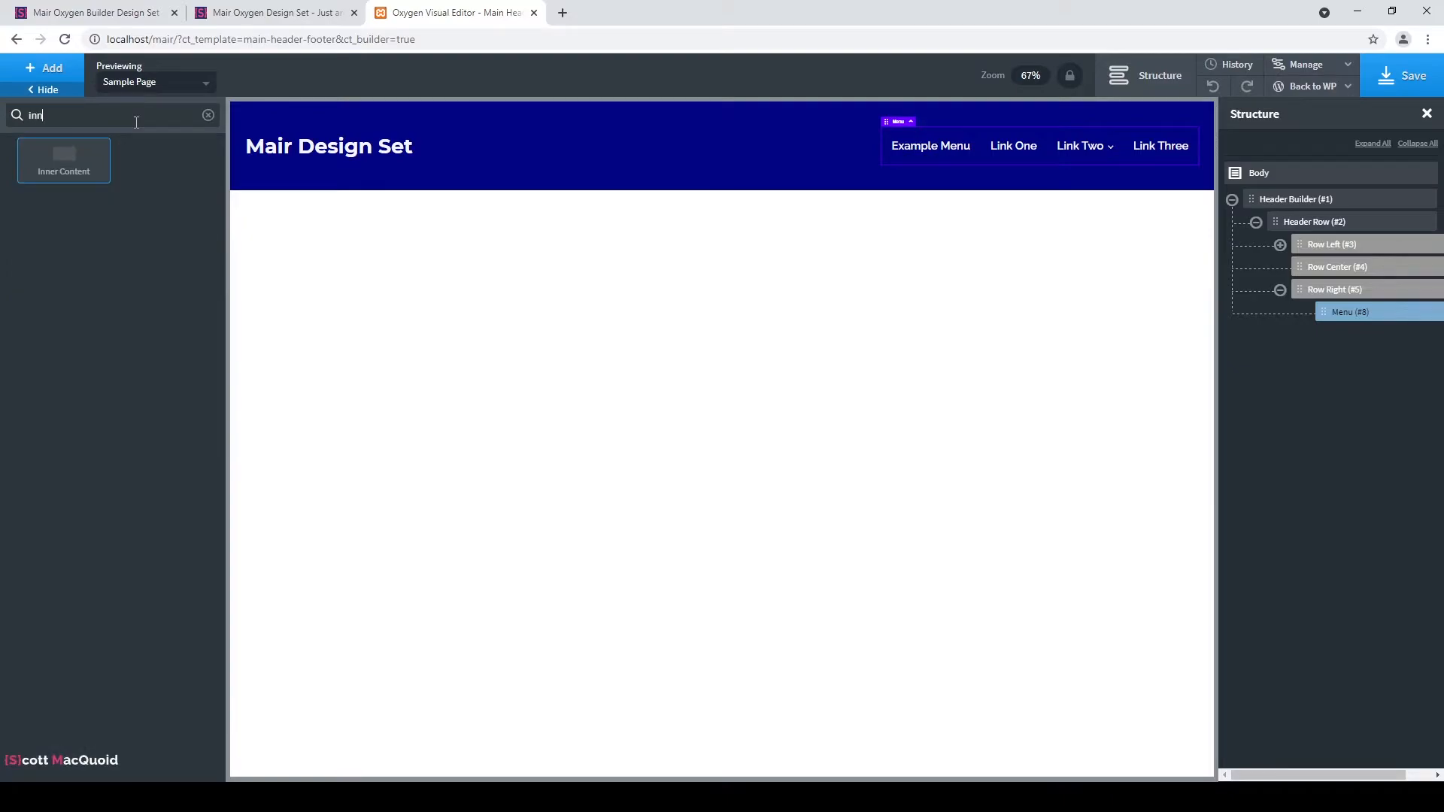
left_click(78, 154)
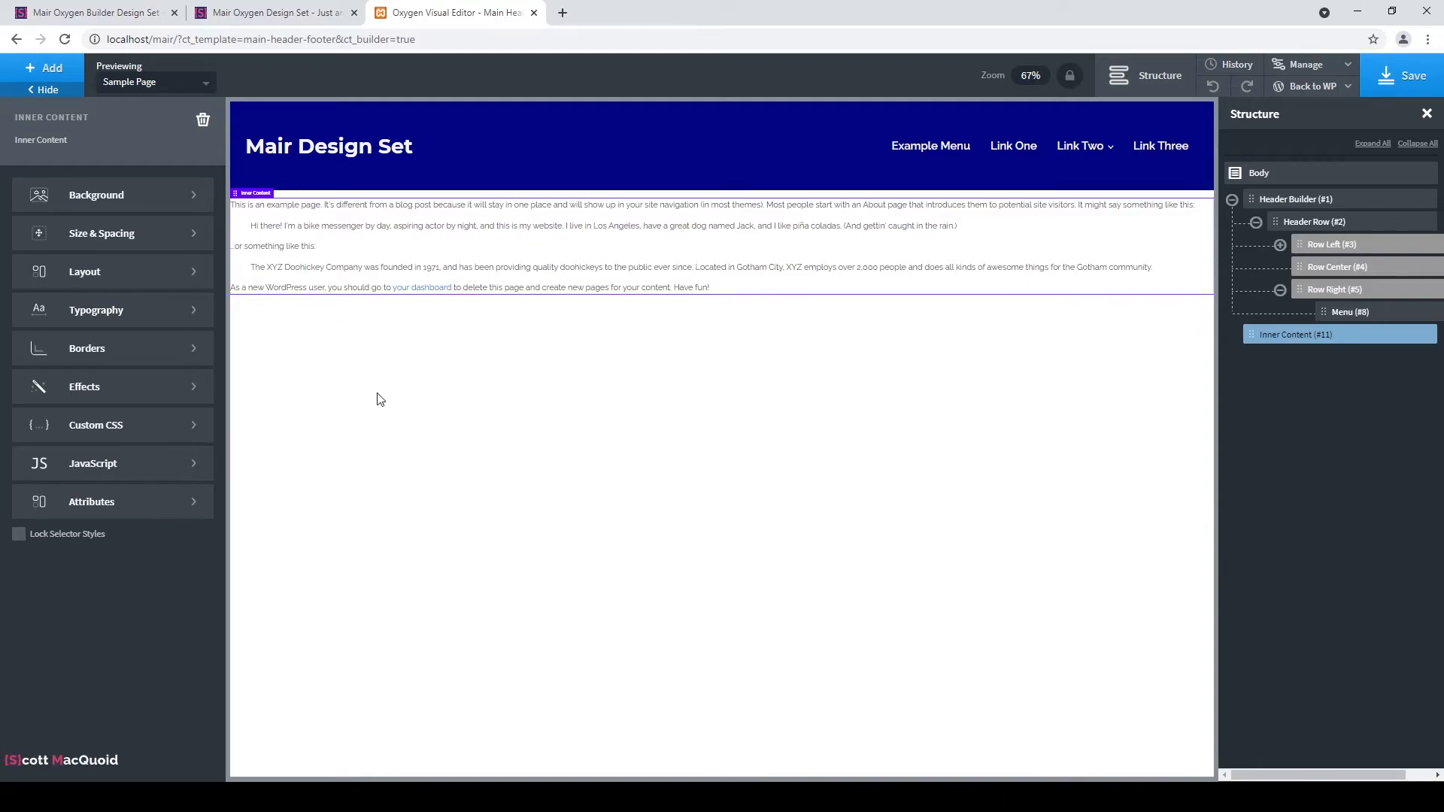
left_click(48, 68)
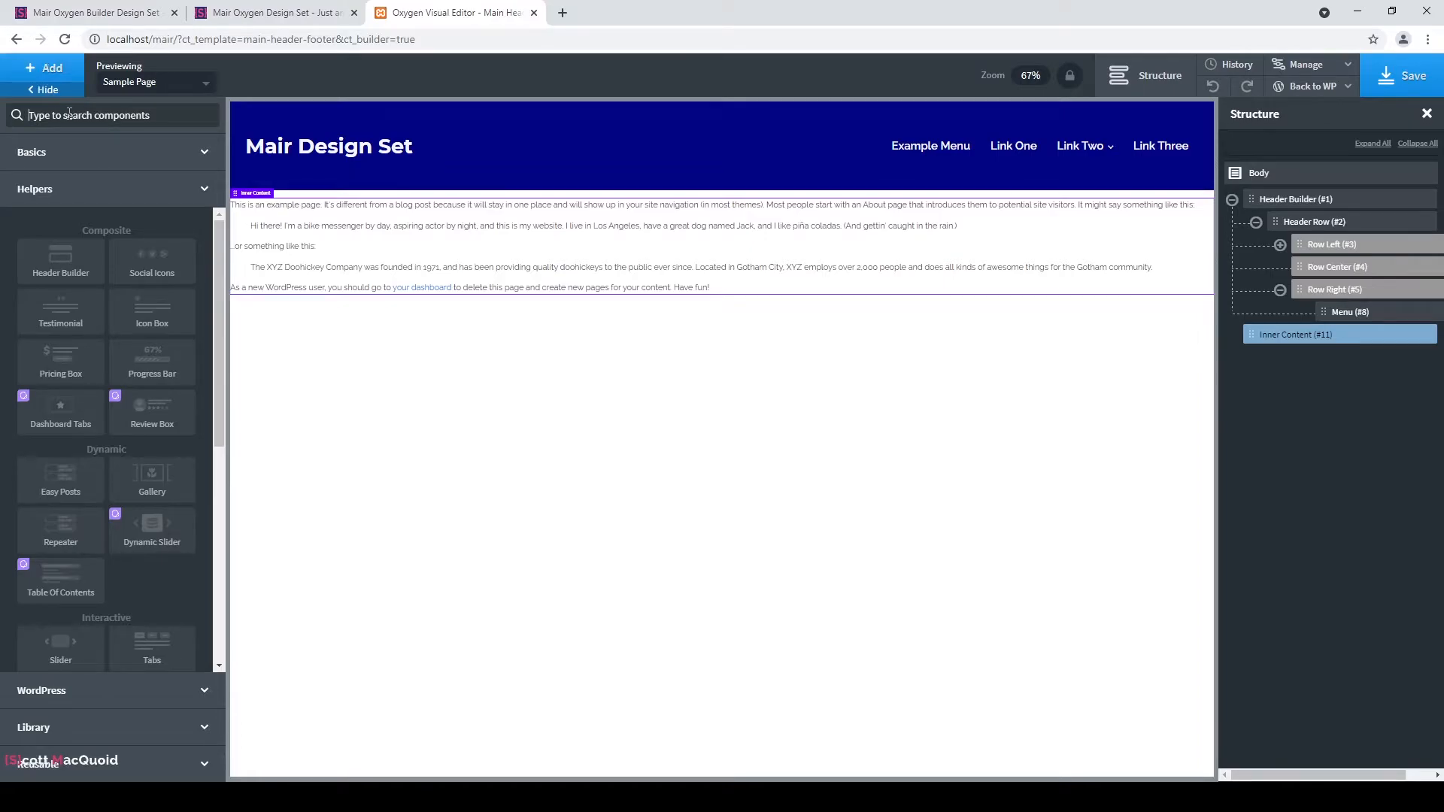
Insert a Basics Section and give it a Dark Blue global background and #ffffff text colour.
left_click(181, 151)
left_click(56, 214)
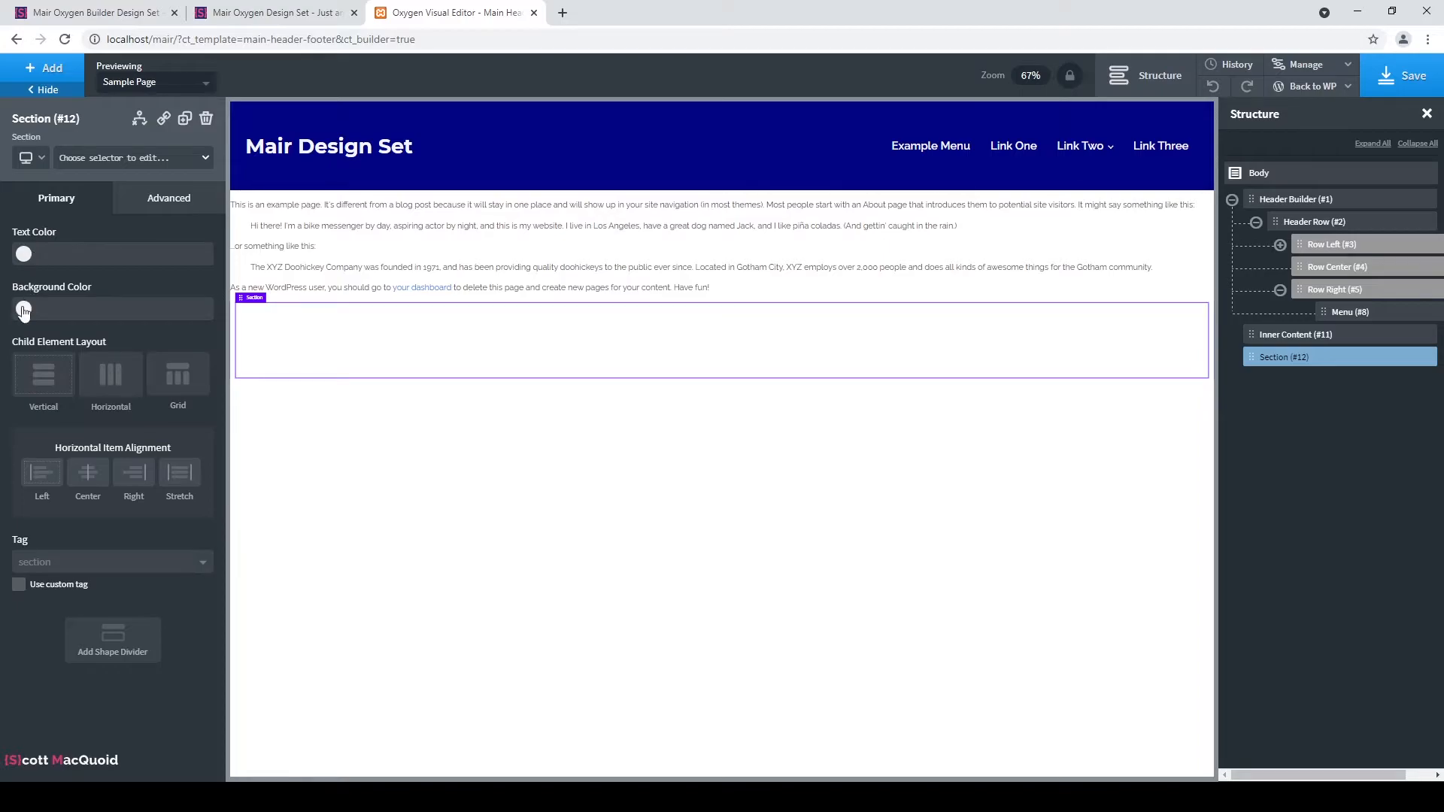
left_click(23, 308)
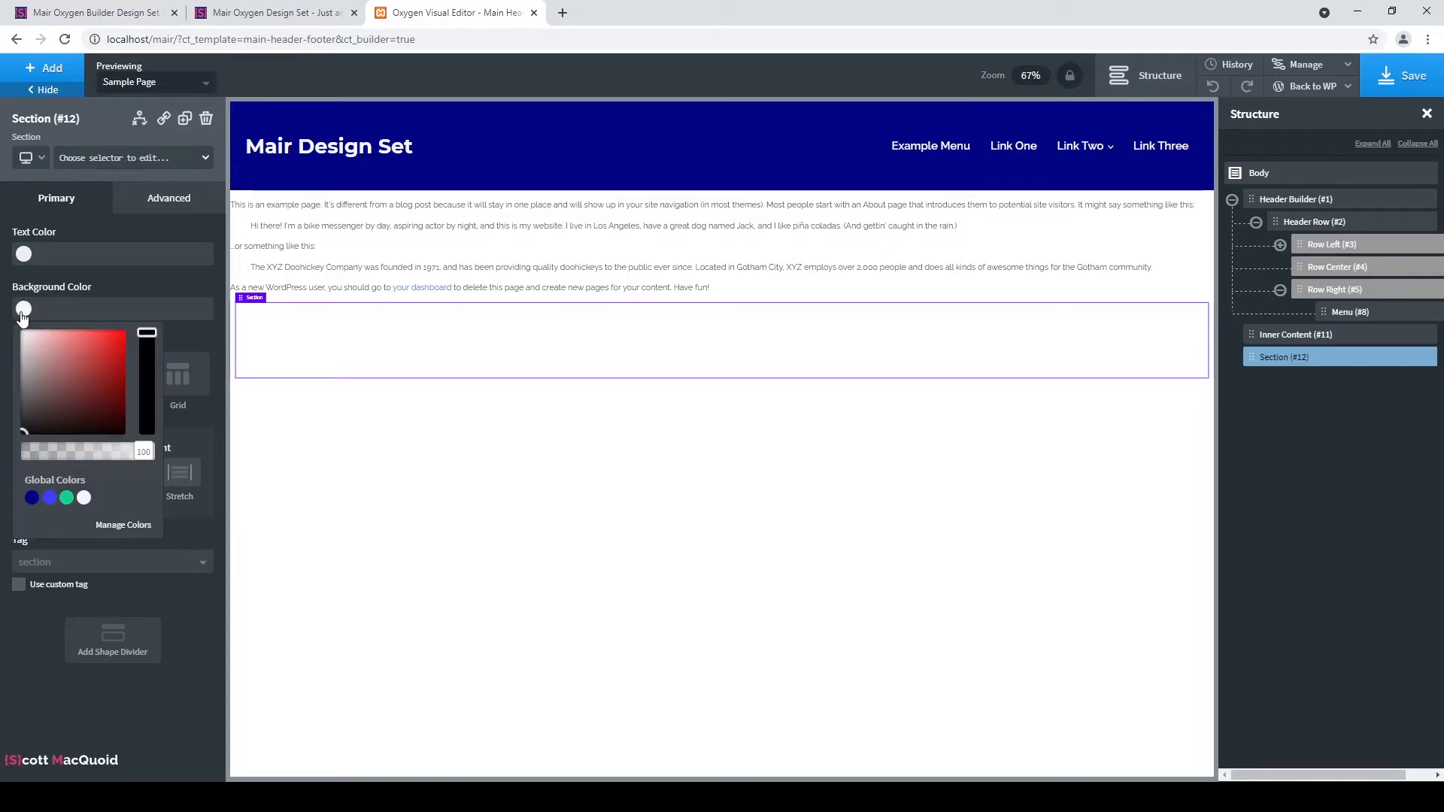
left_click(31, 498)
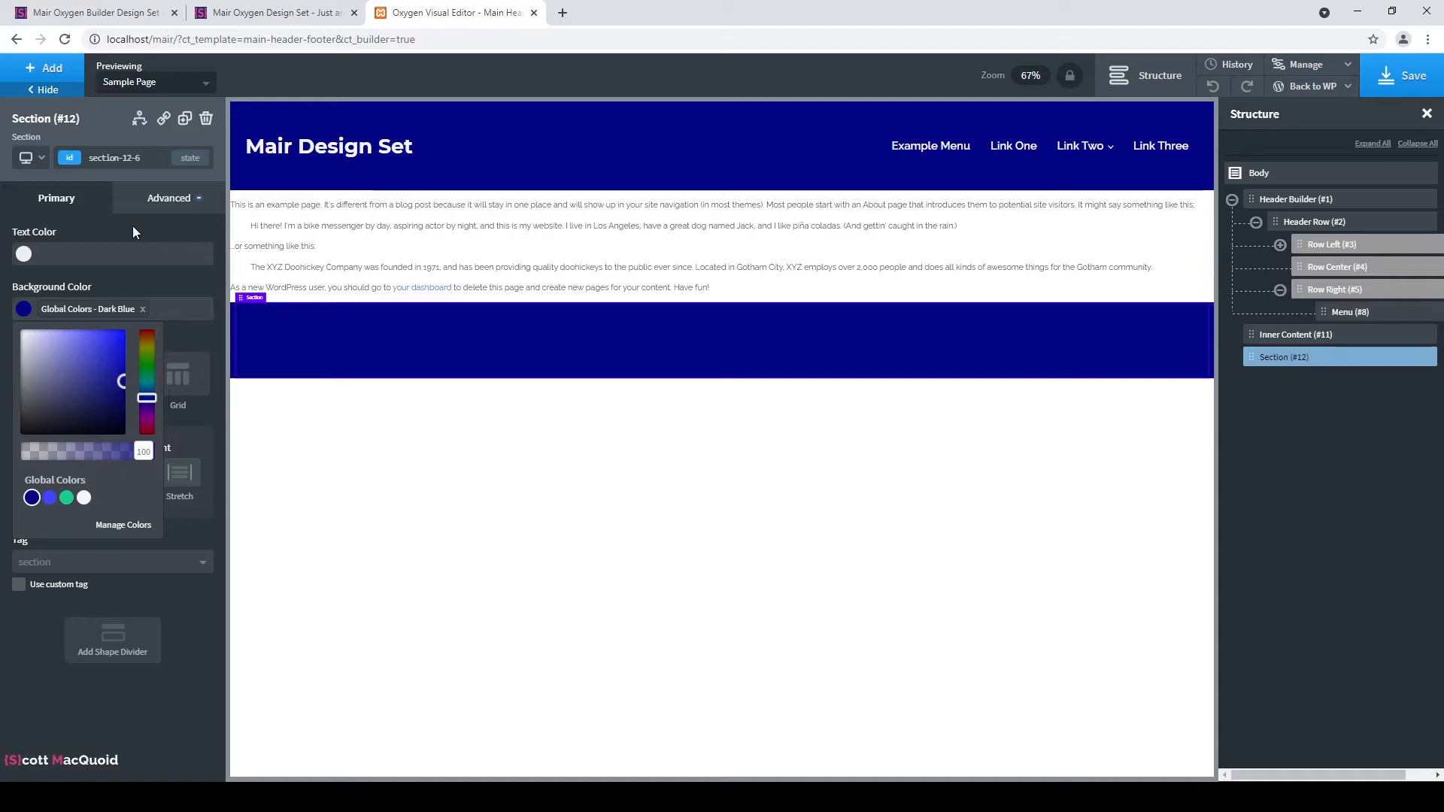
left_click(133, 226)
left_click(23, 254)
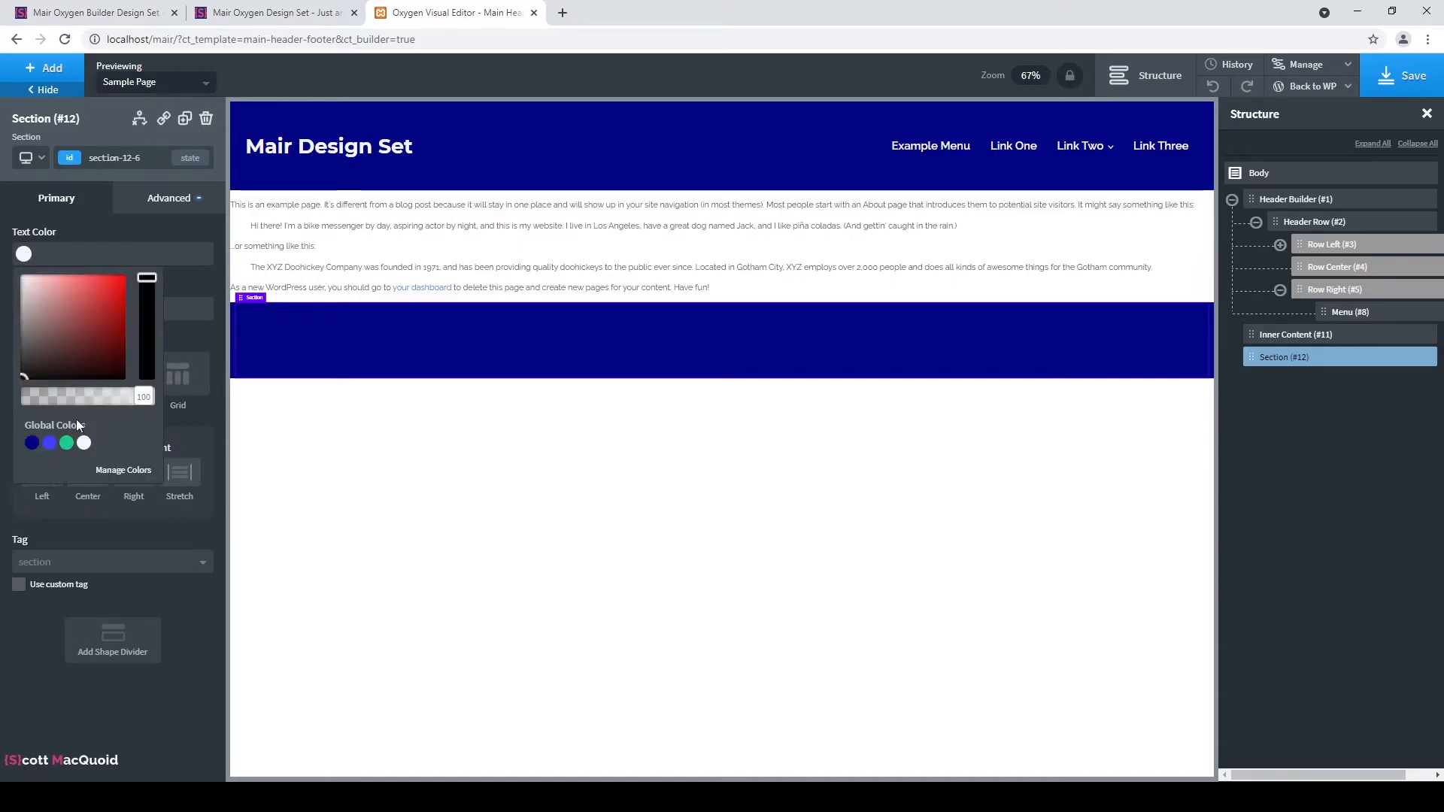
left_click_drag(27, 373, 3, 235)
left_click(122, 235)
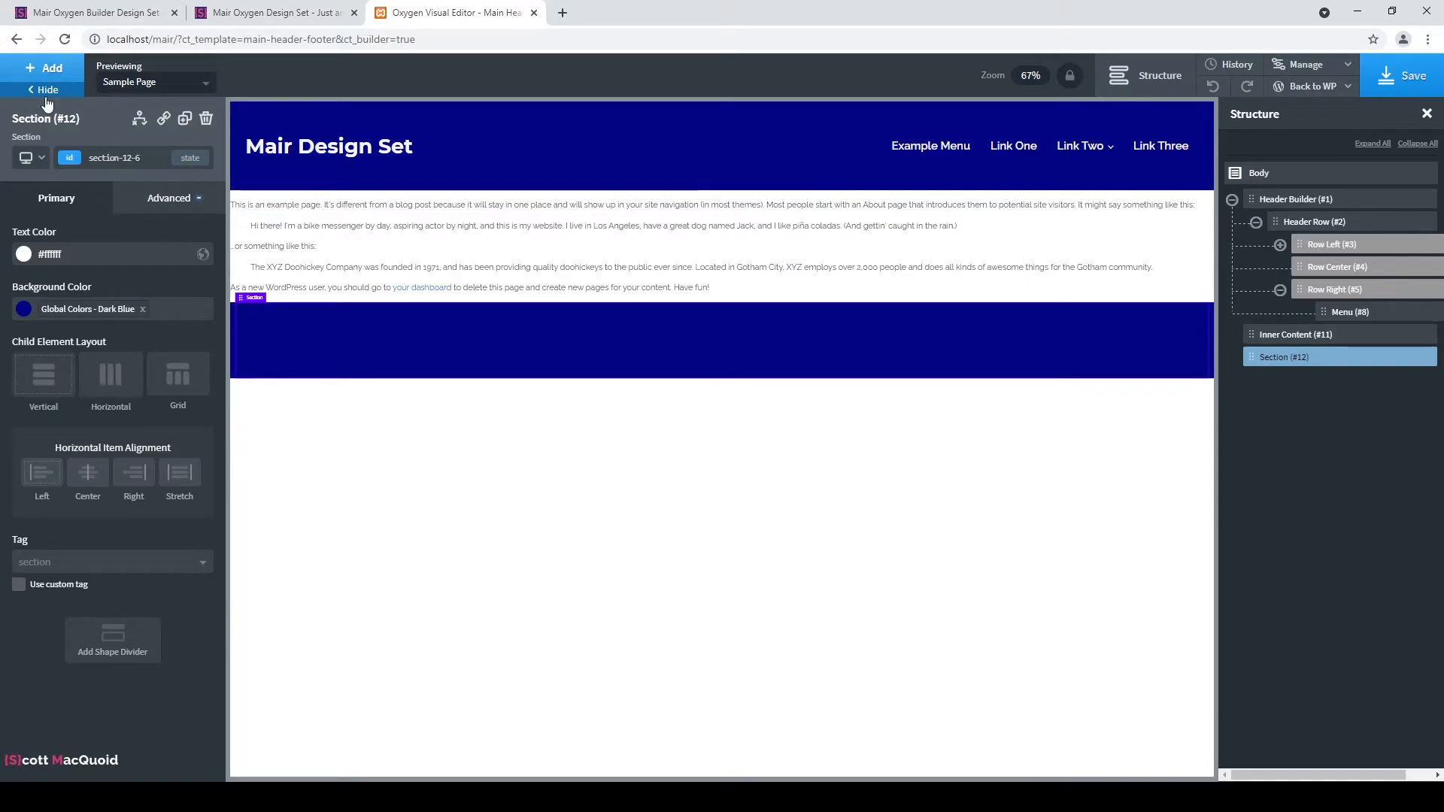
Add a shape divider to the section and try Dark Blue and Bg colours on it.
left_click(120, 645)
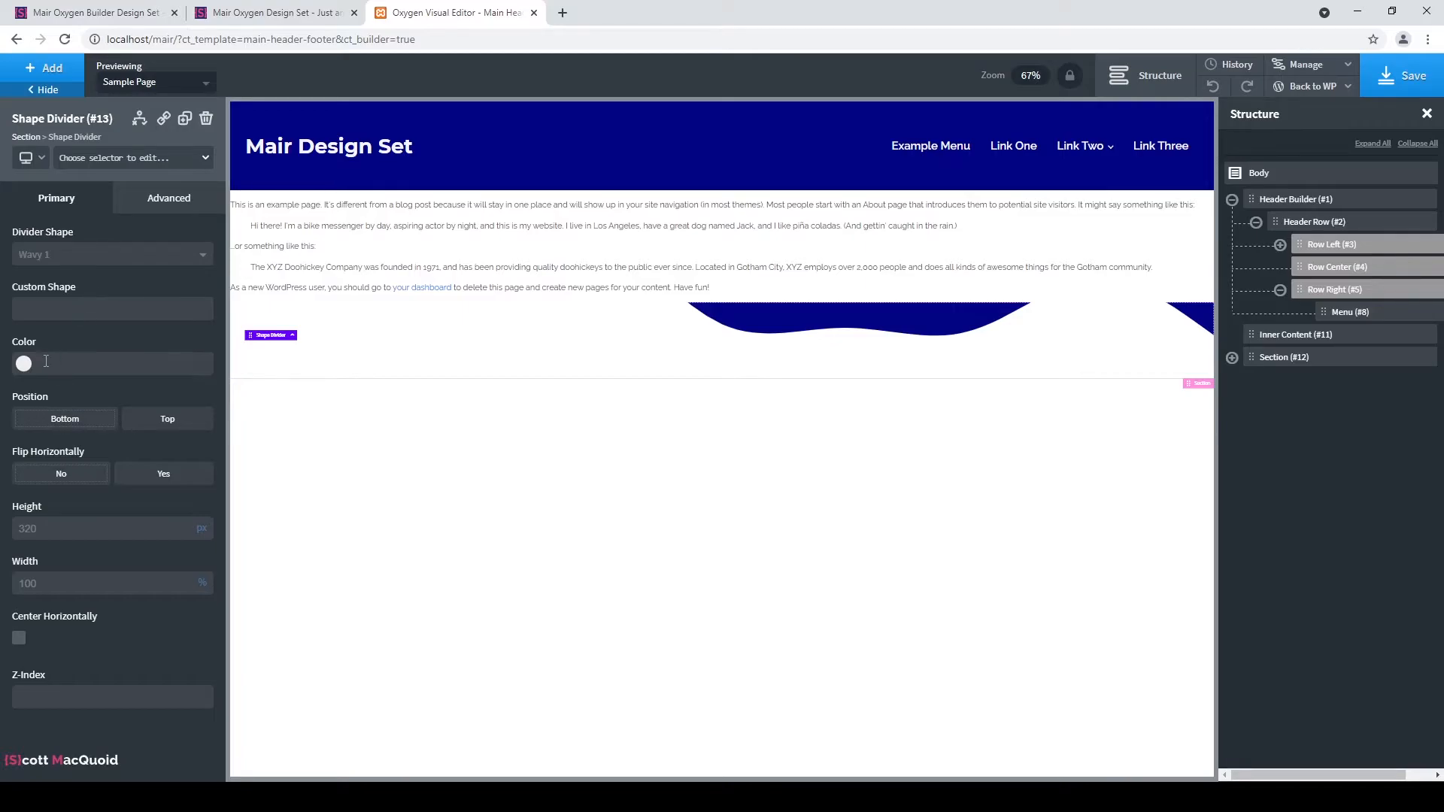
left_click(23, 364)
left_click(31, 553)
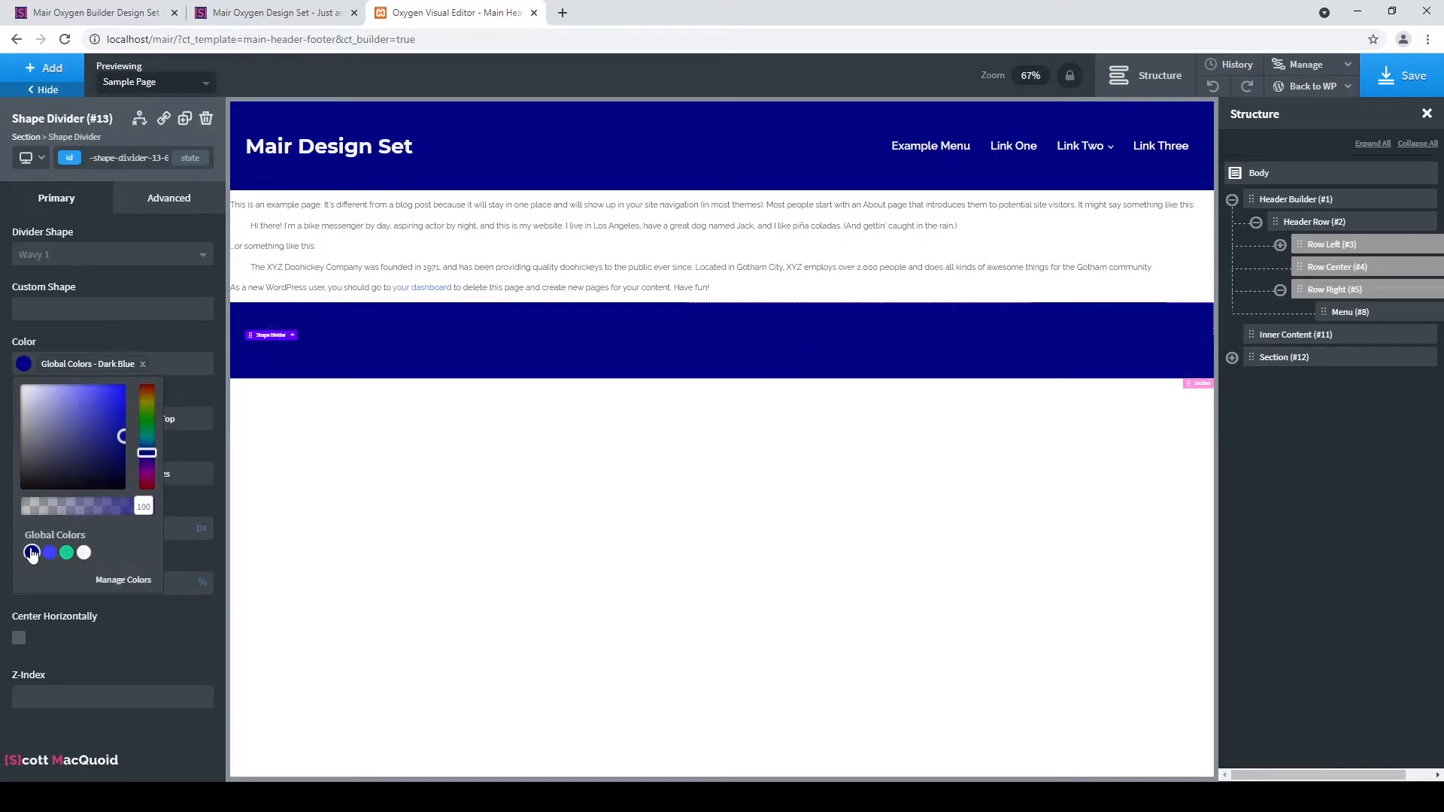
left_click(83, 552)
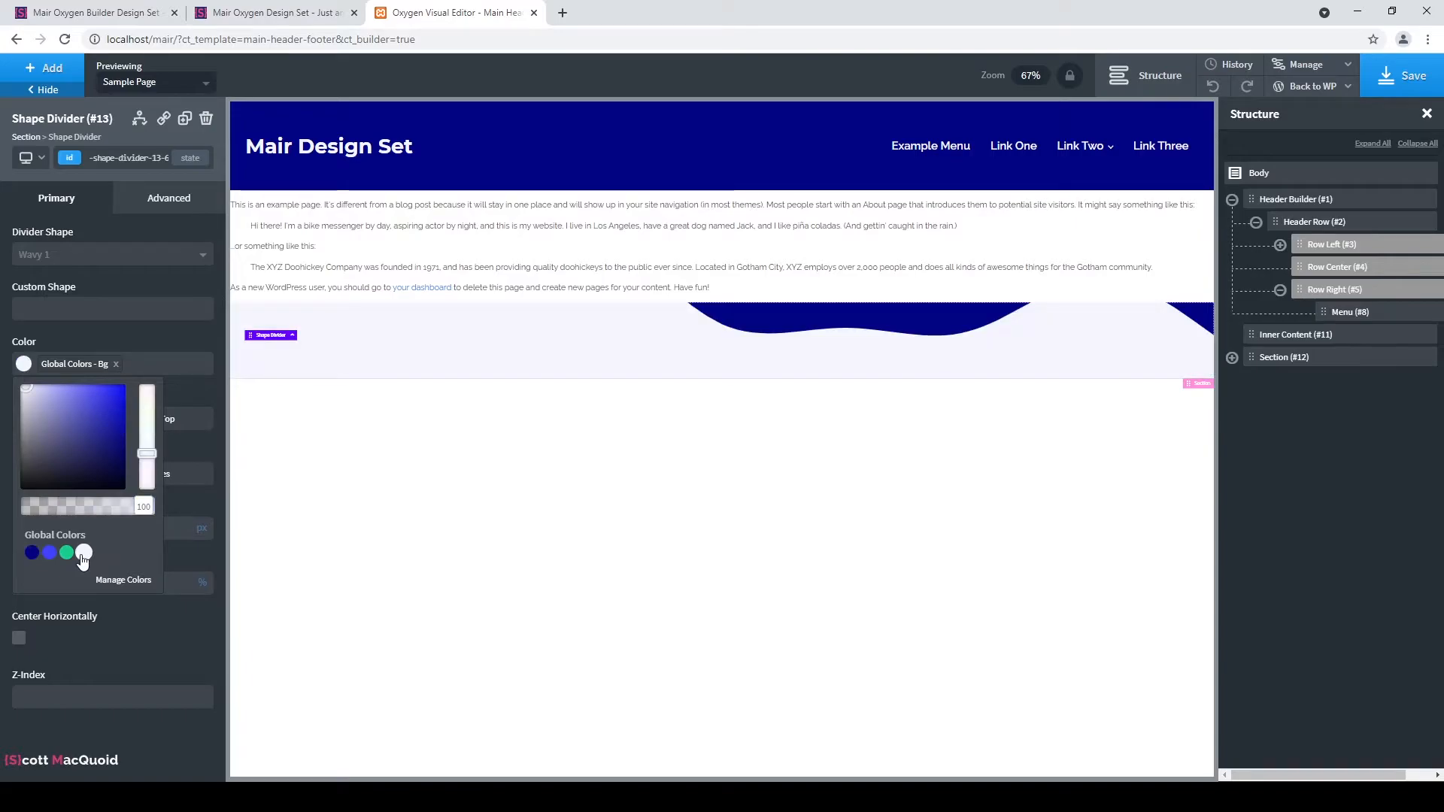
left_click(31, 552)
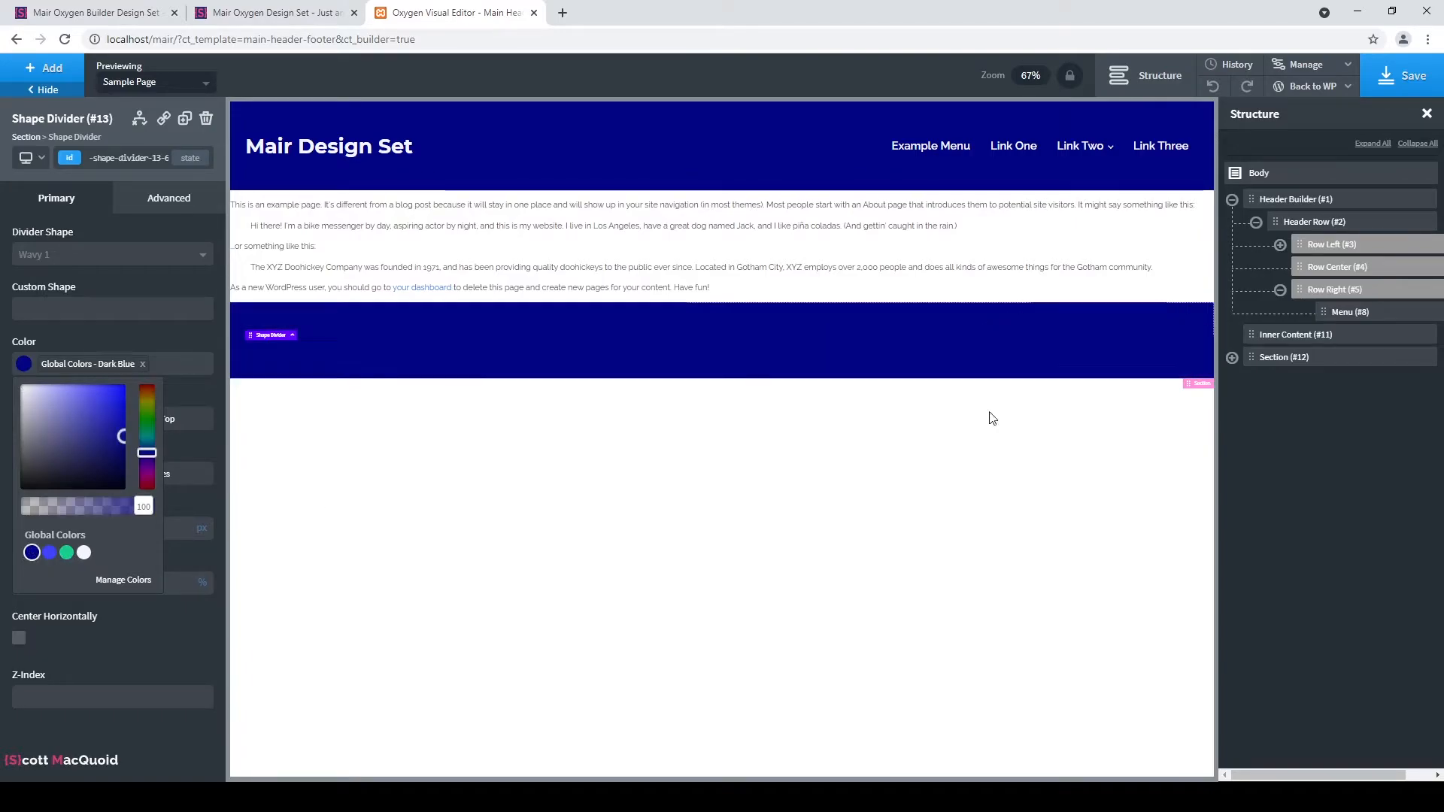
left_click(1231, 358)
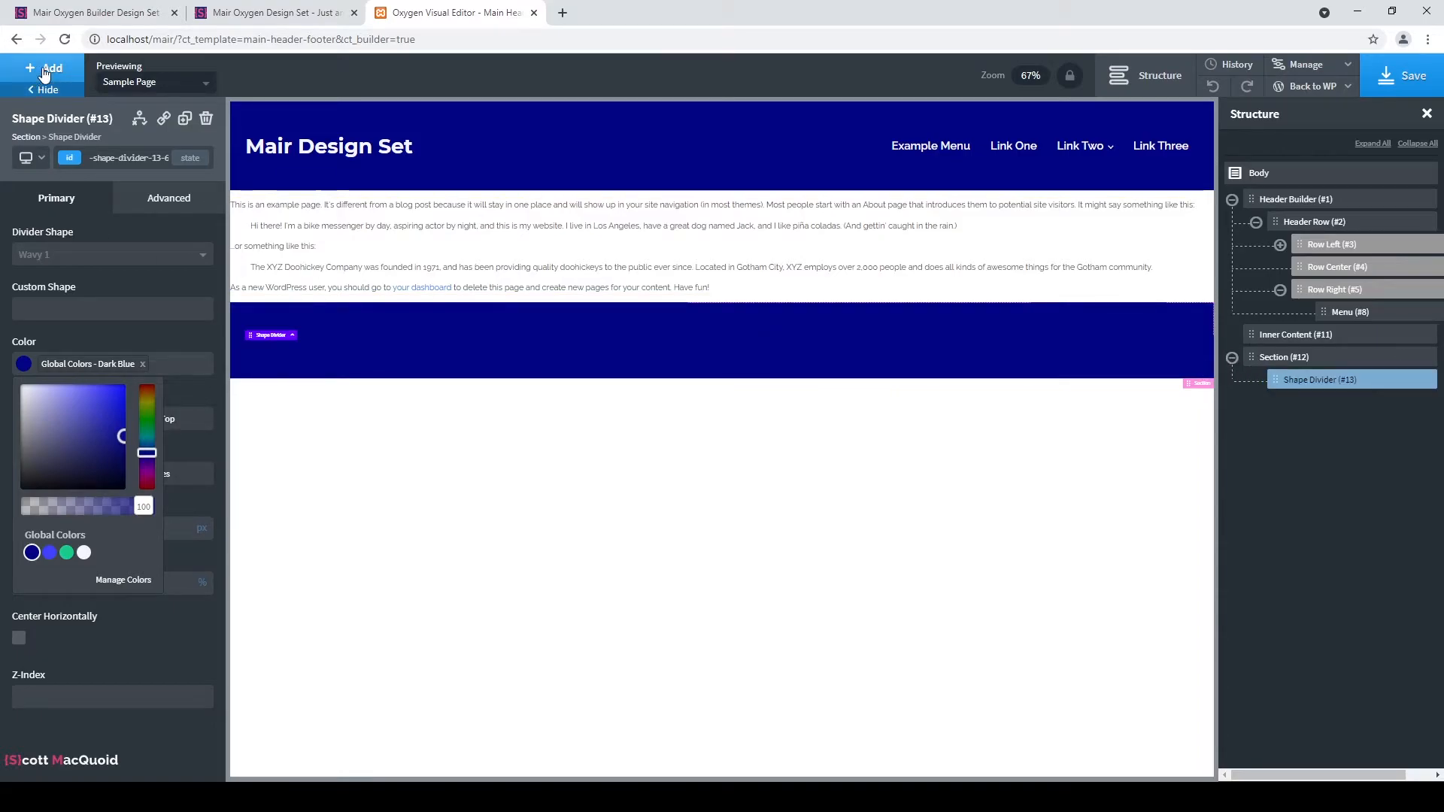
left_click(84, 553)
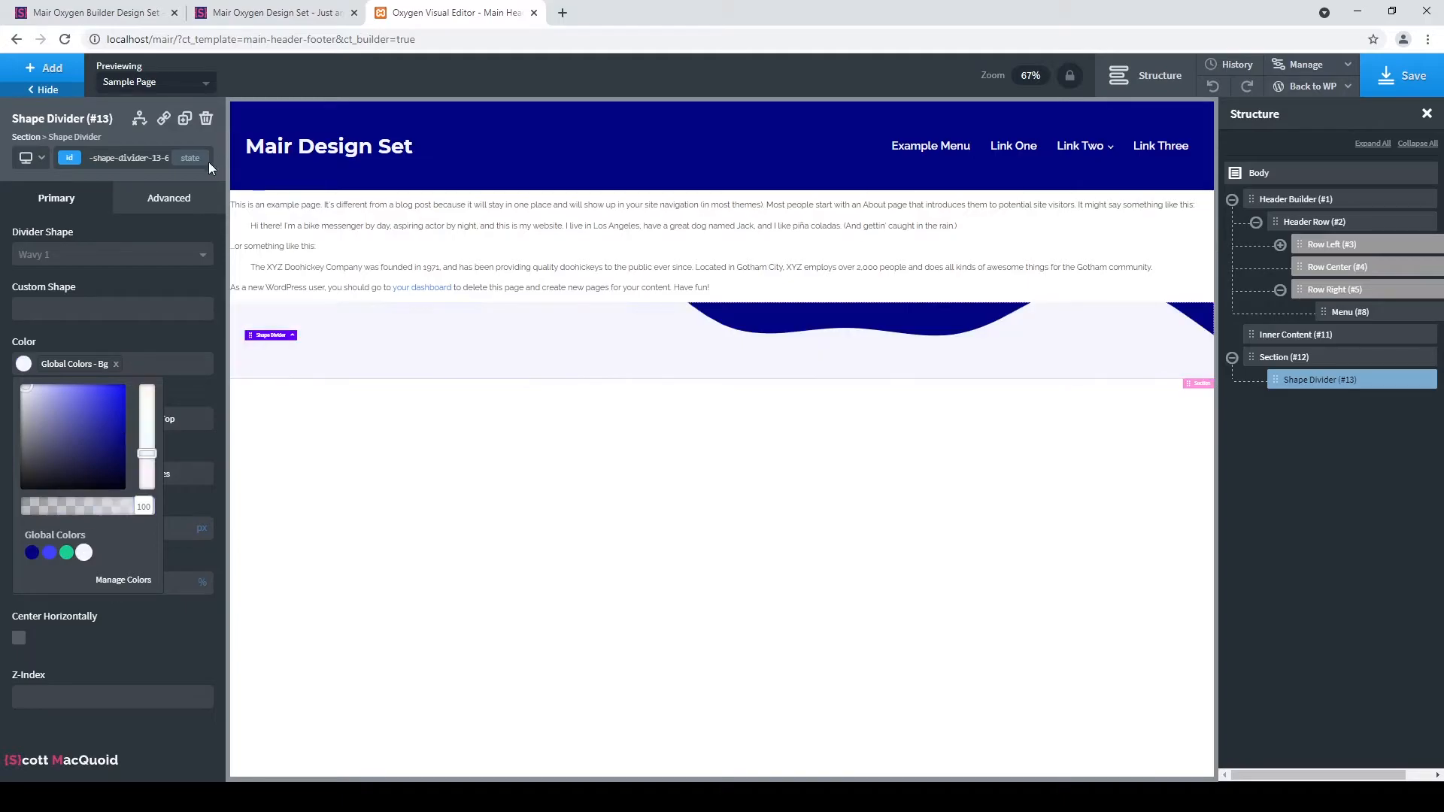
left_click(165, 255)
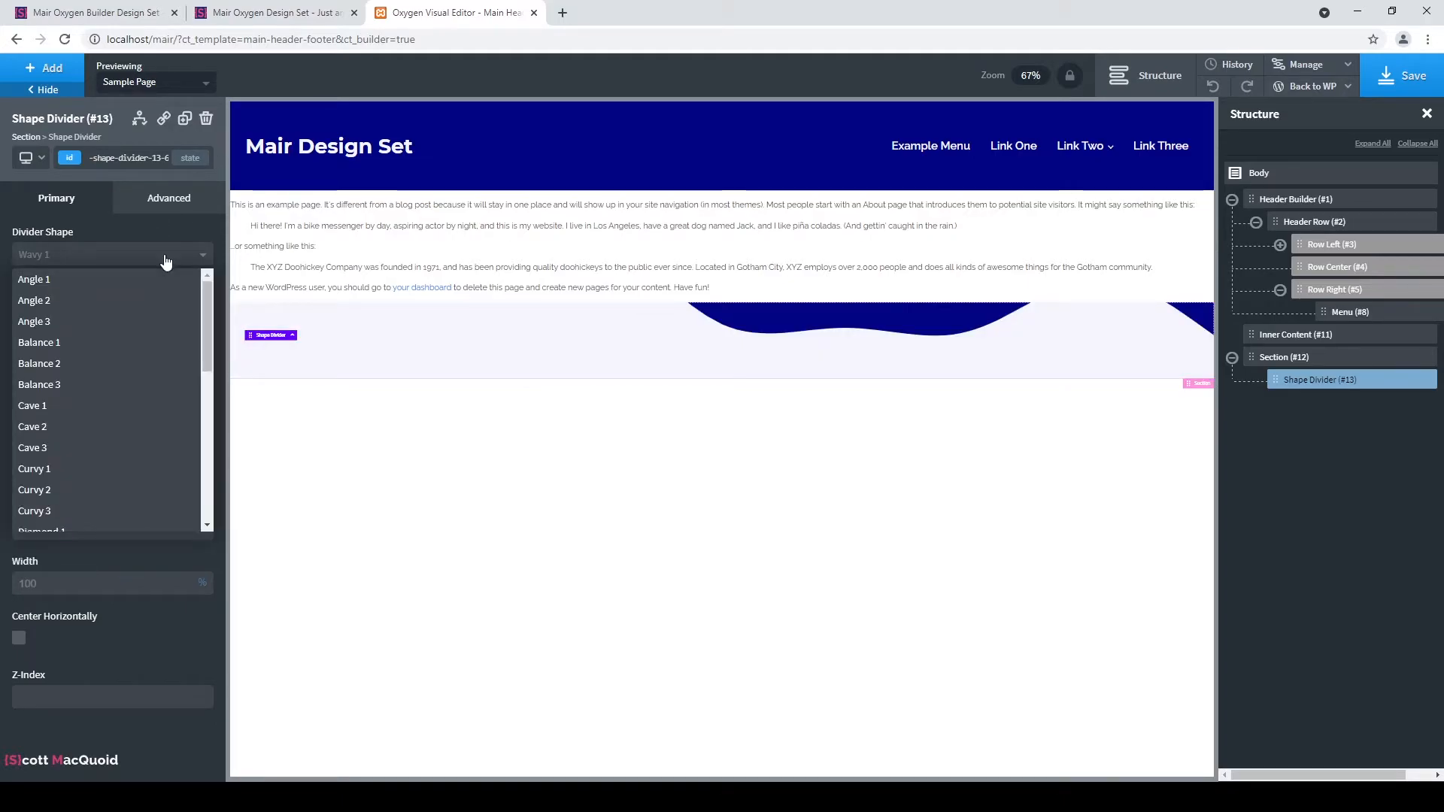
left_click(165, 260)
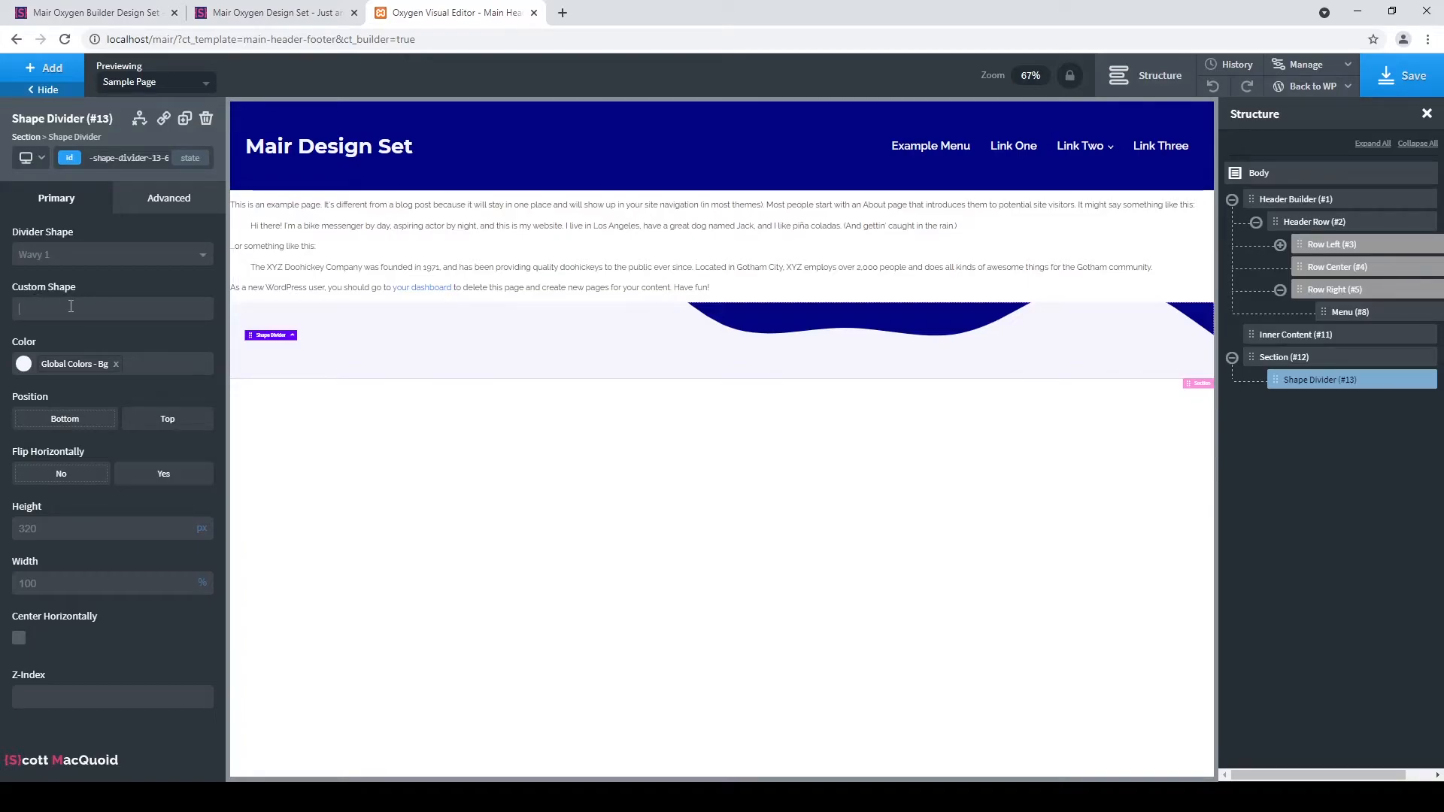
Try the Angle 1, Angle 3 and Balance 3 divider shapes, then revert to Wavy 1.
left_click(116, 258)
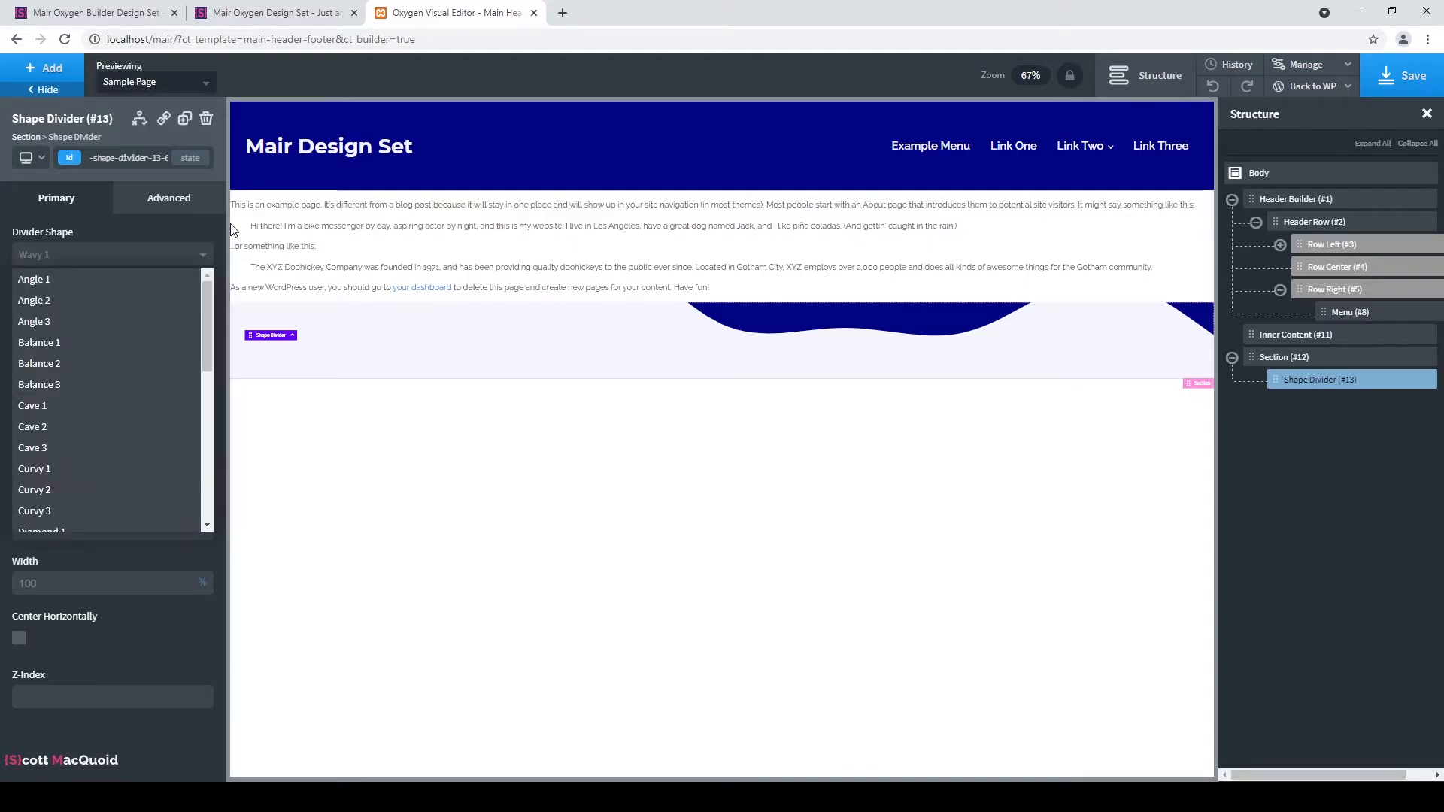
left_click(107, 283)
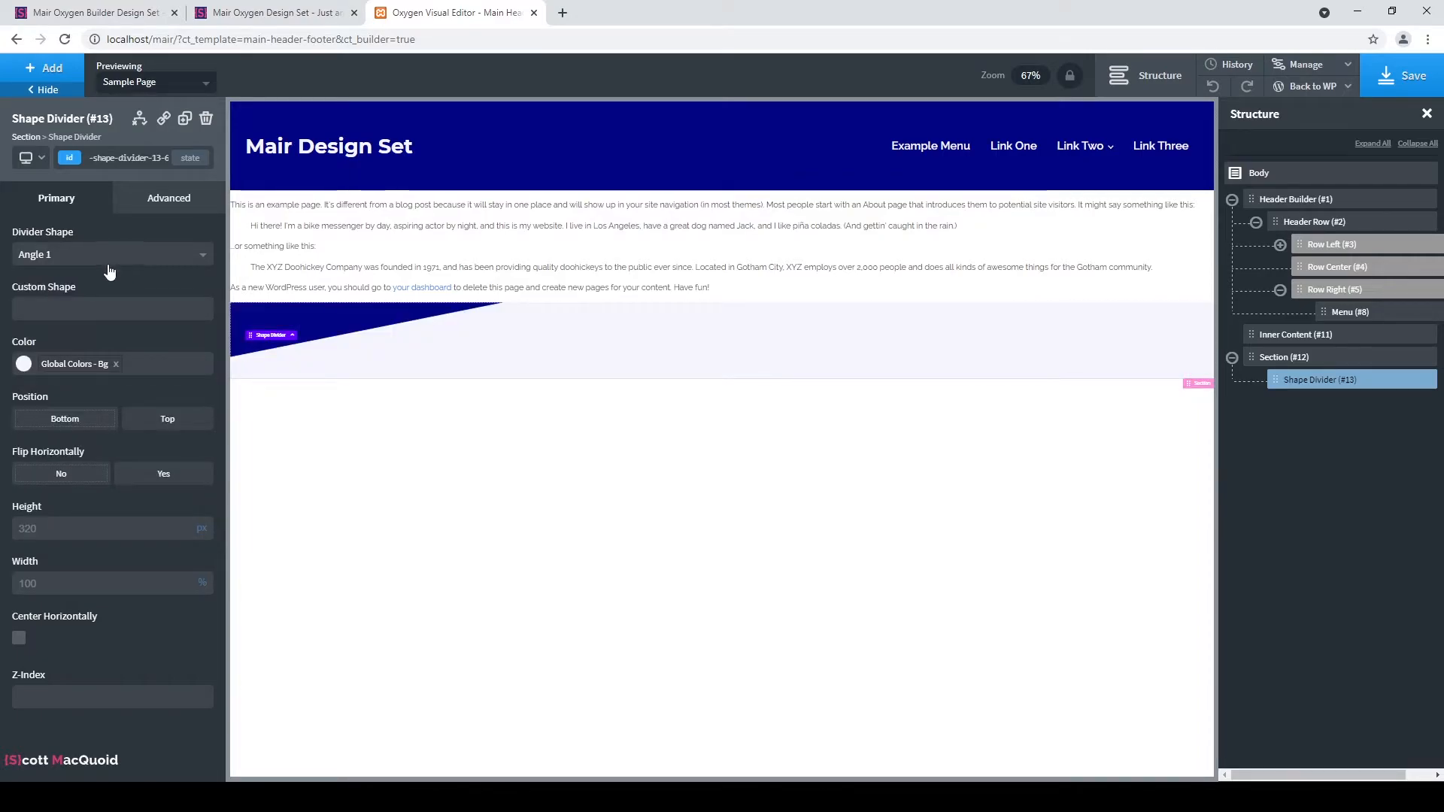
left_click(117, 257)
left_click(126, 284)
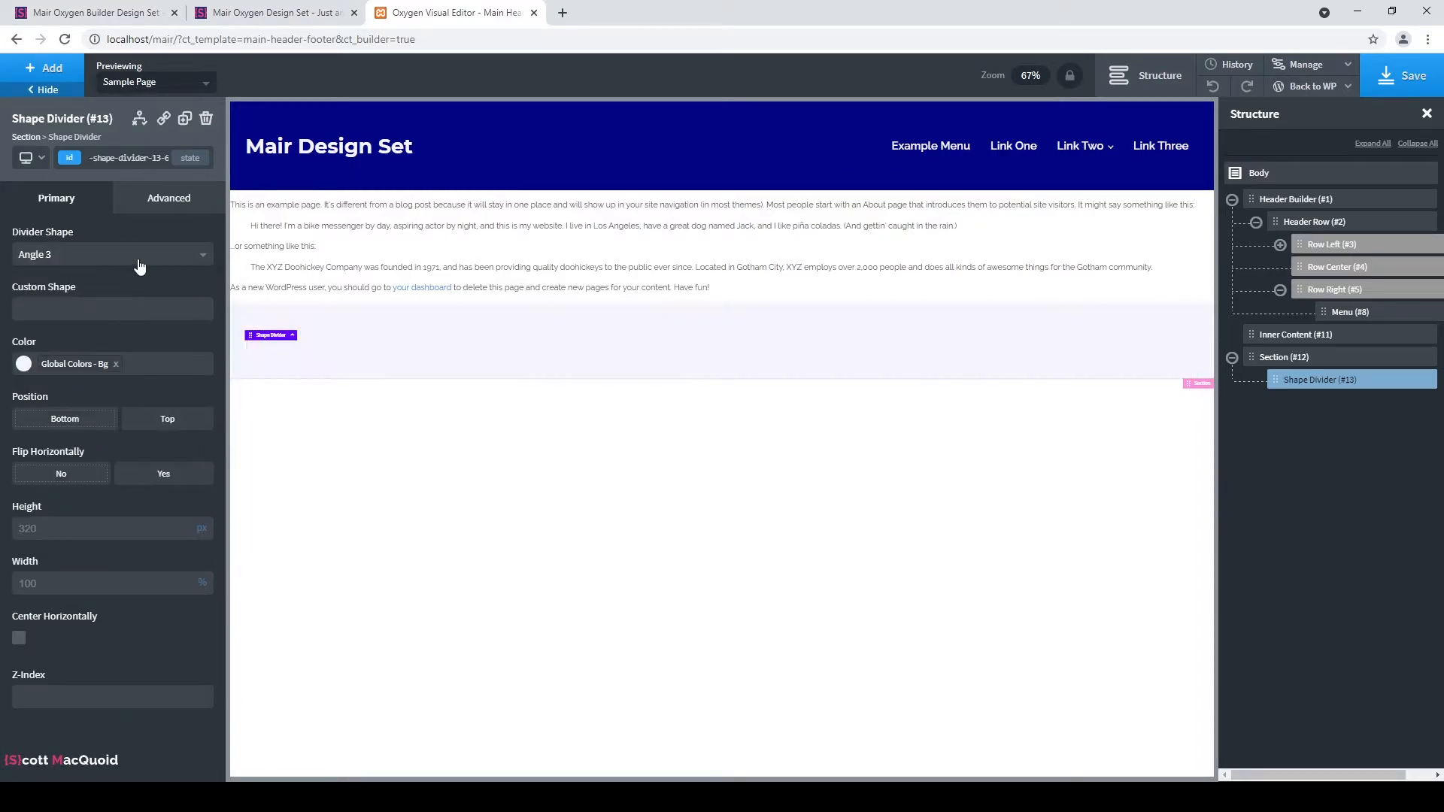
left_click(136, 259)
left_click(128, 385)
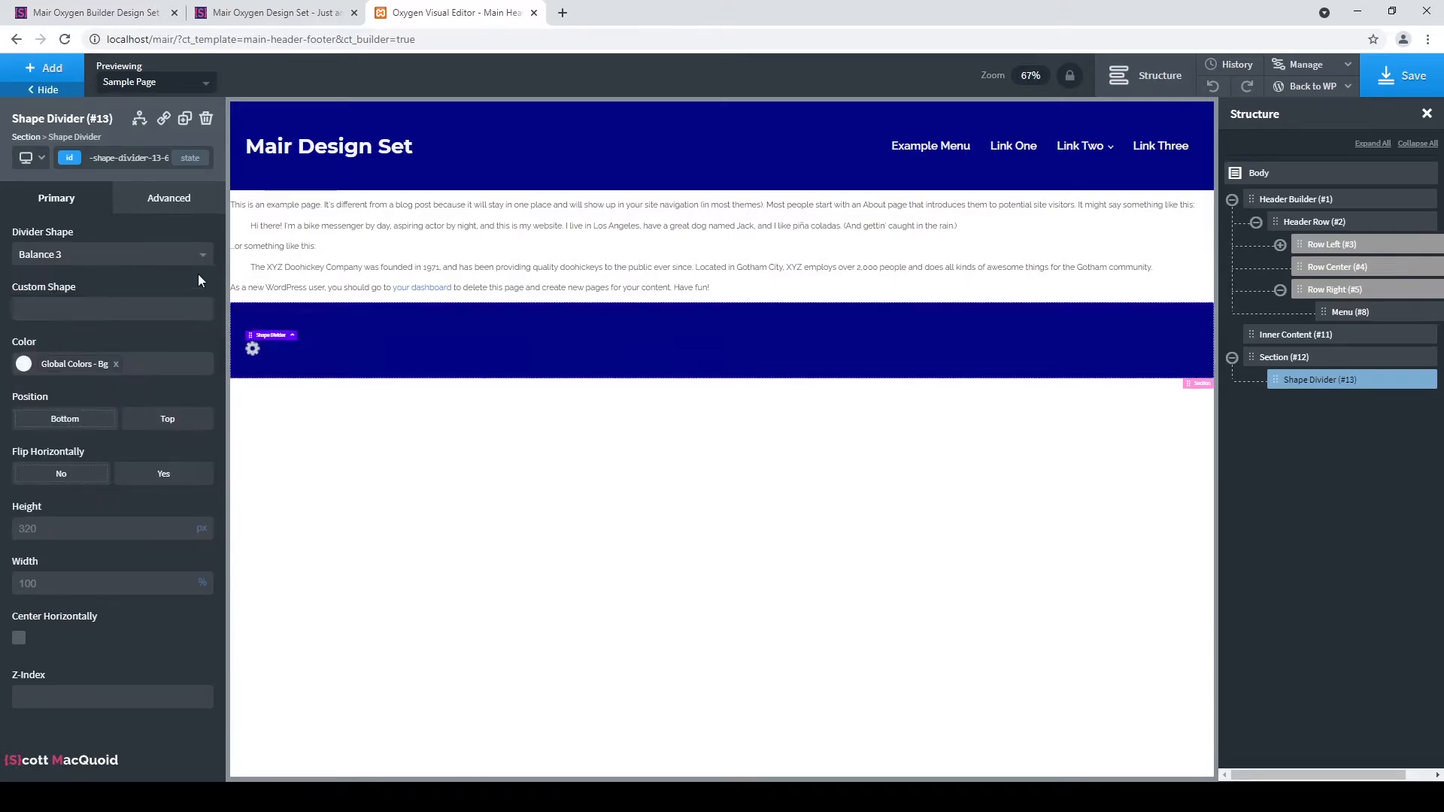
left_click(95, 262)
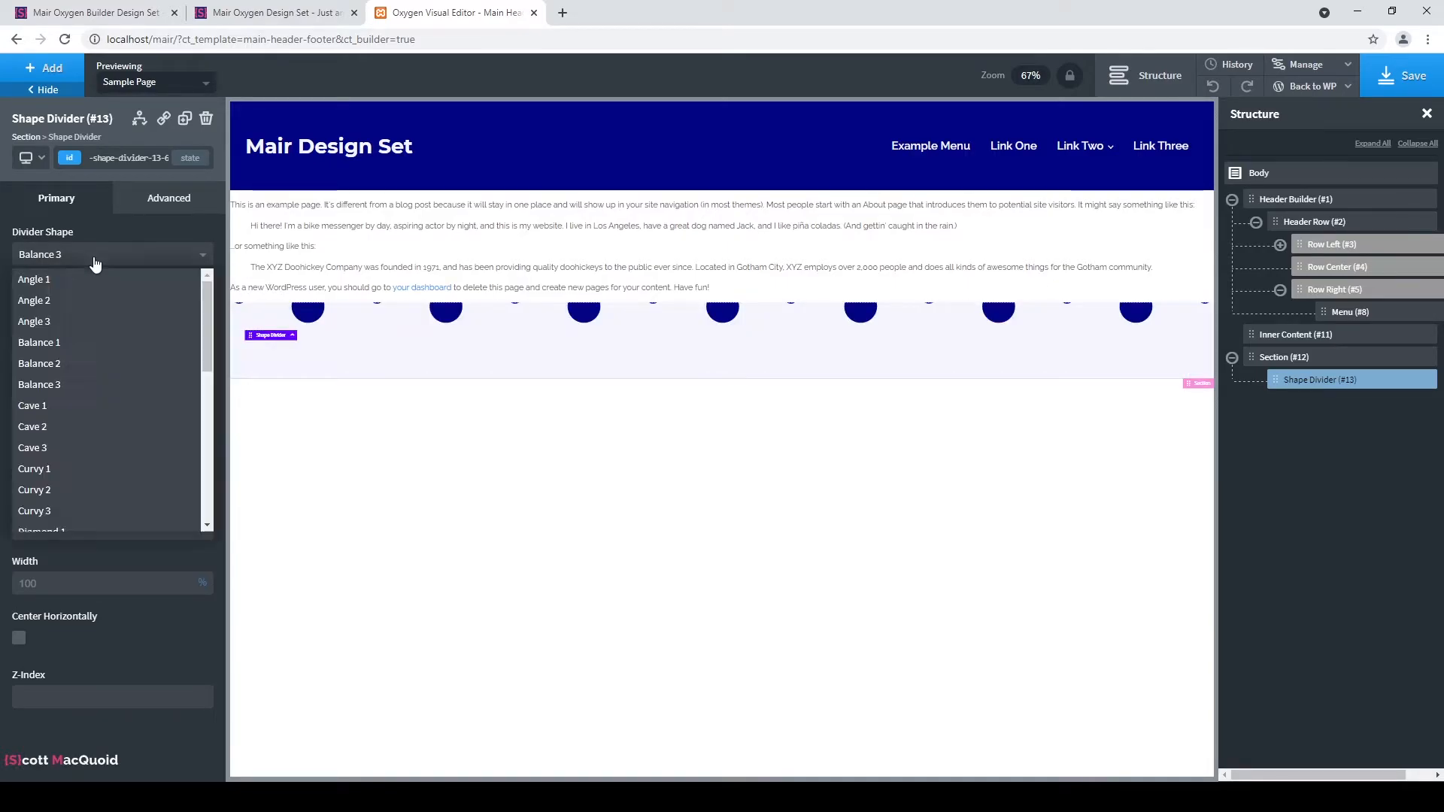
scroll(119, 309, "down", 10)
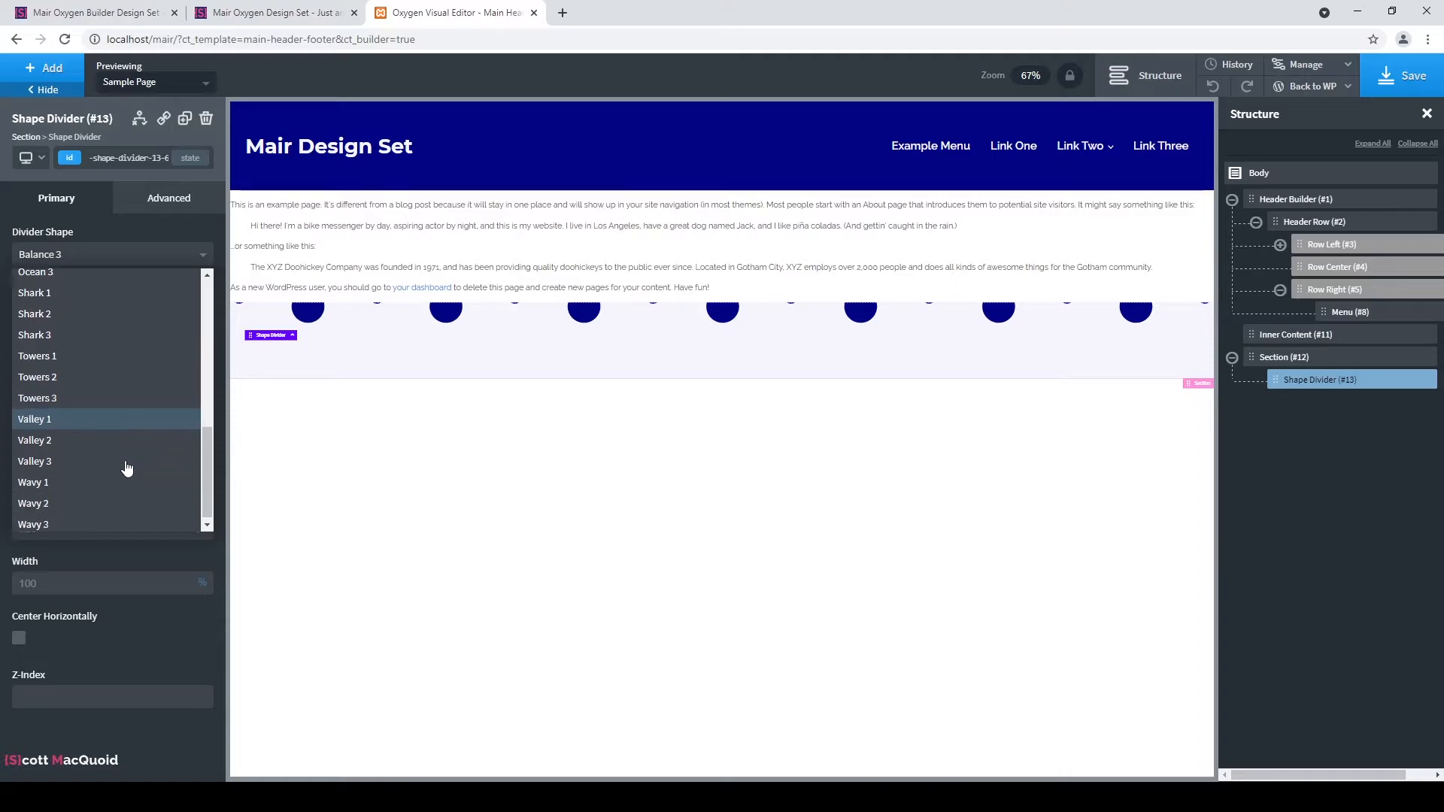
left_click(106, 482)
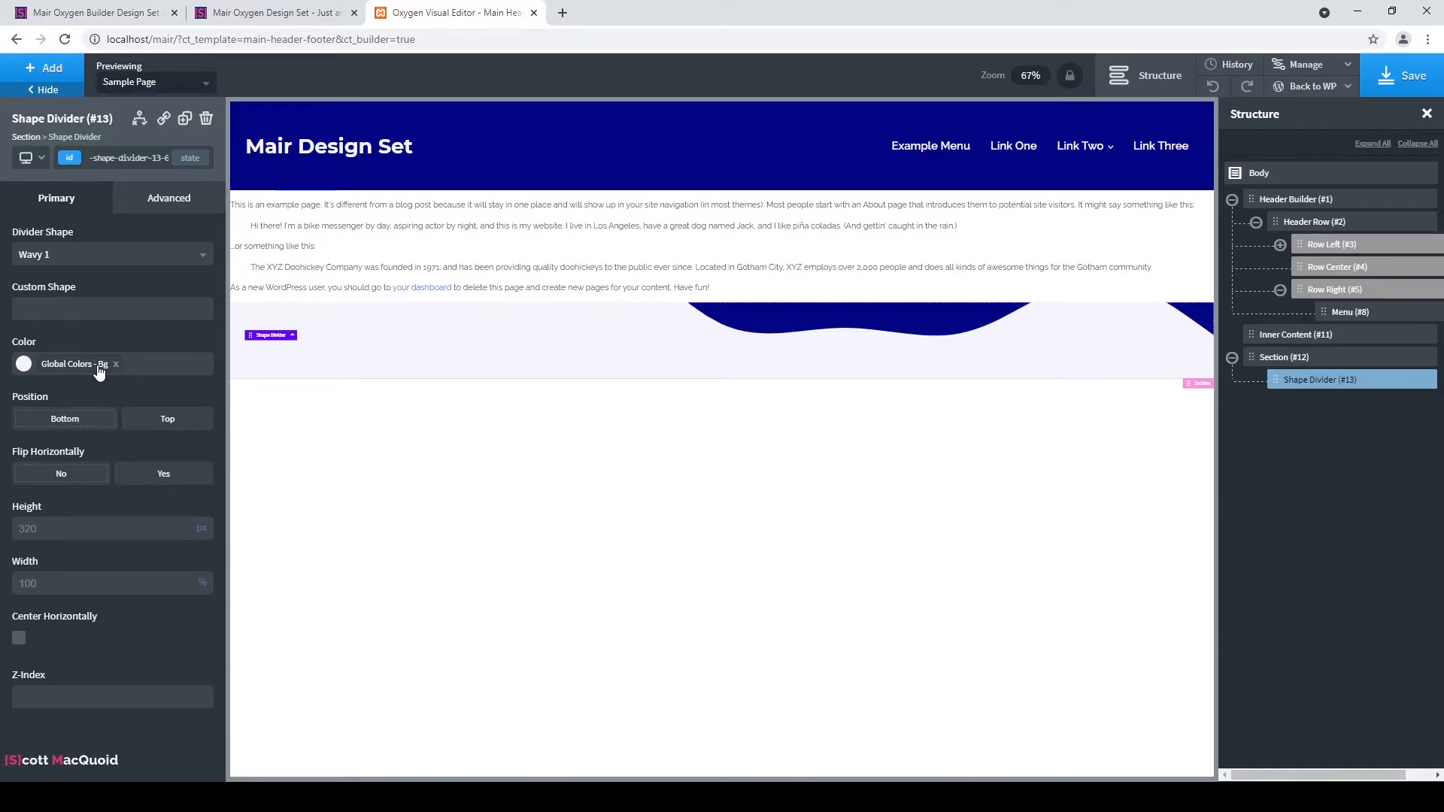
Delete Shape Divider (#13) from the section and bring up the component library.
mouse_move(1424, 381)
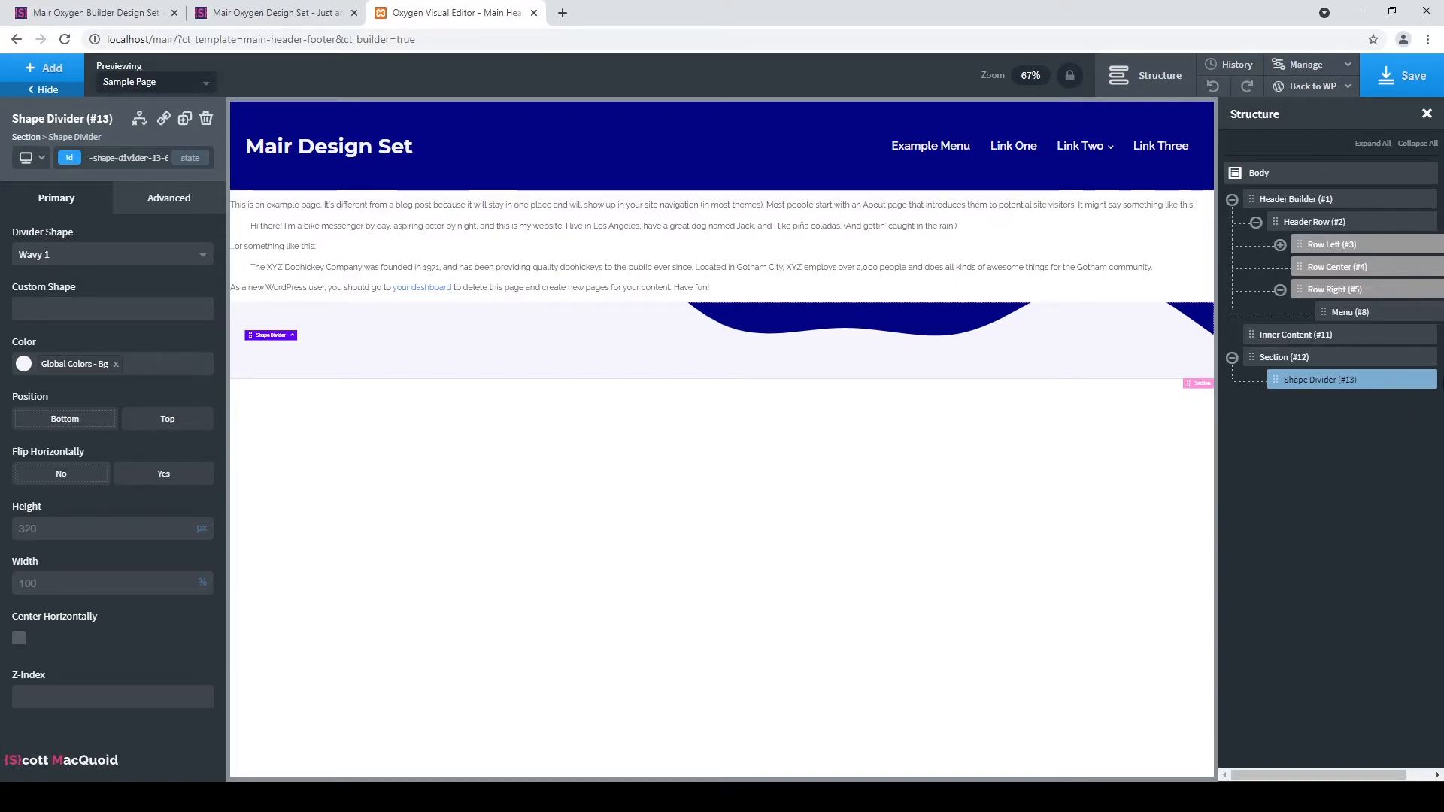
left_click(1429, 380)
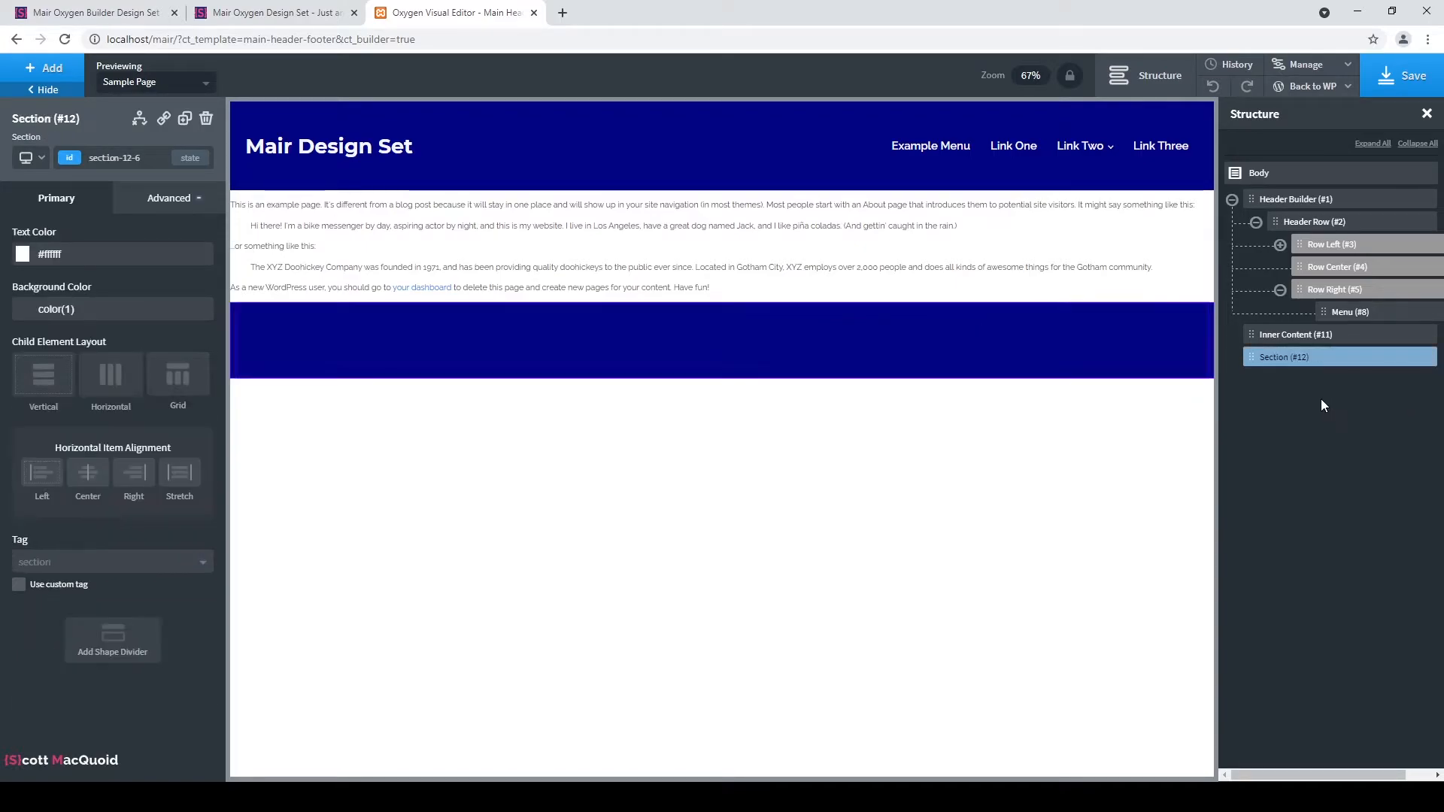
left_click(43, 67)
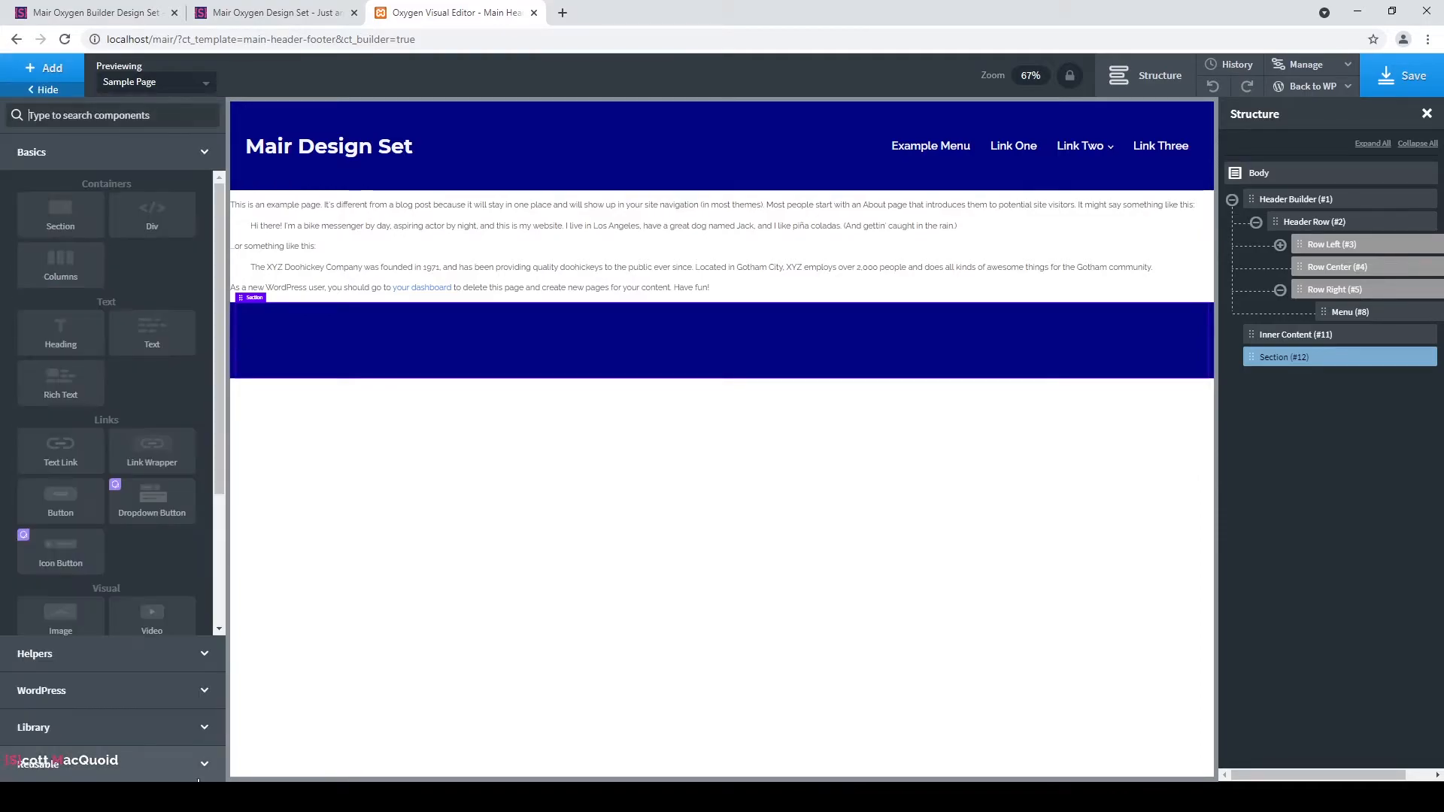
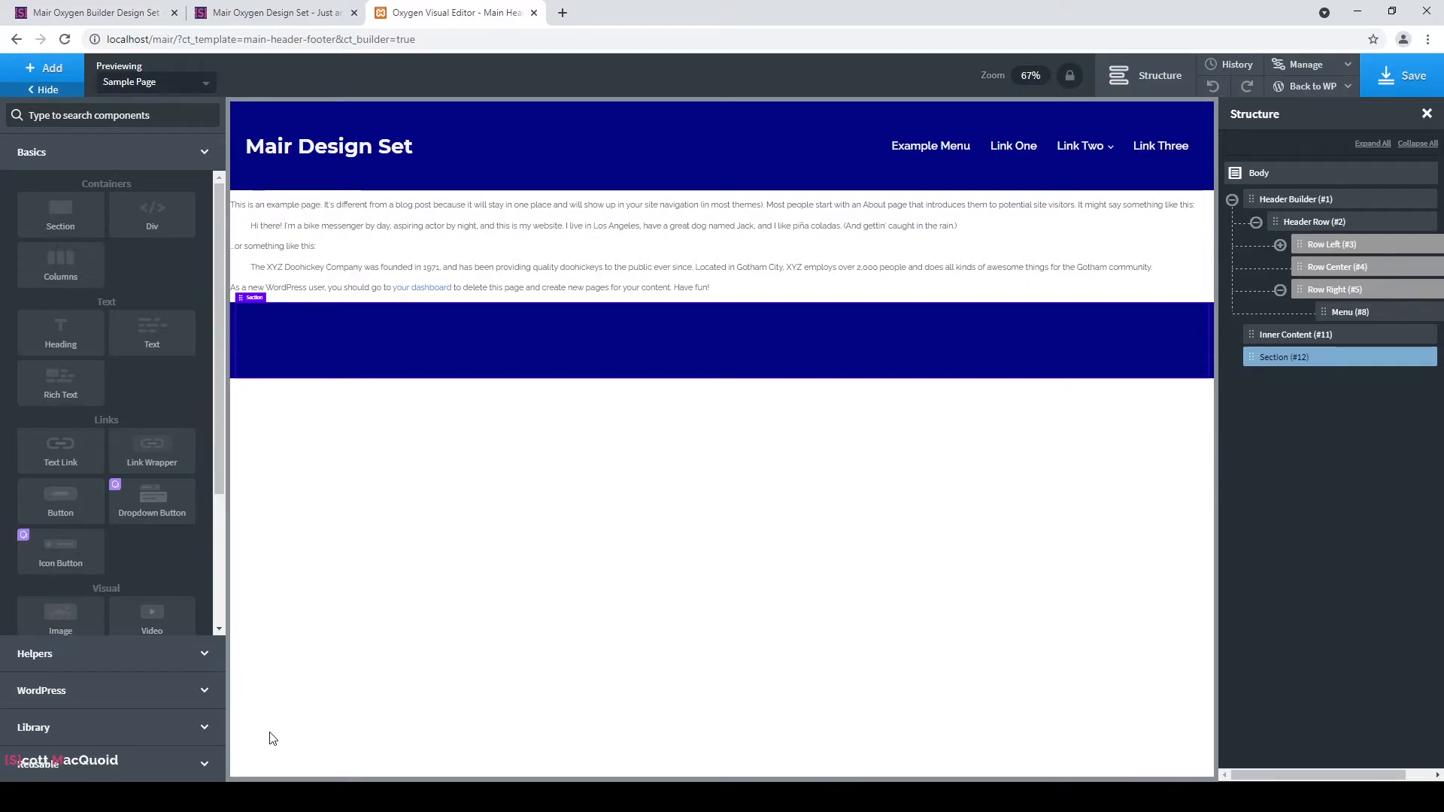
Add a Columns element with the 33/33/33 three-column layout to the footer section.
left_click(87, 276)
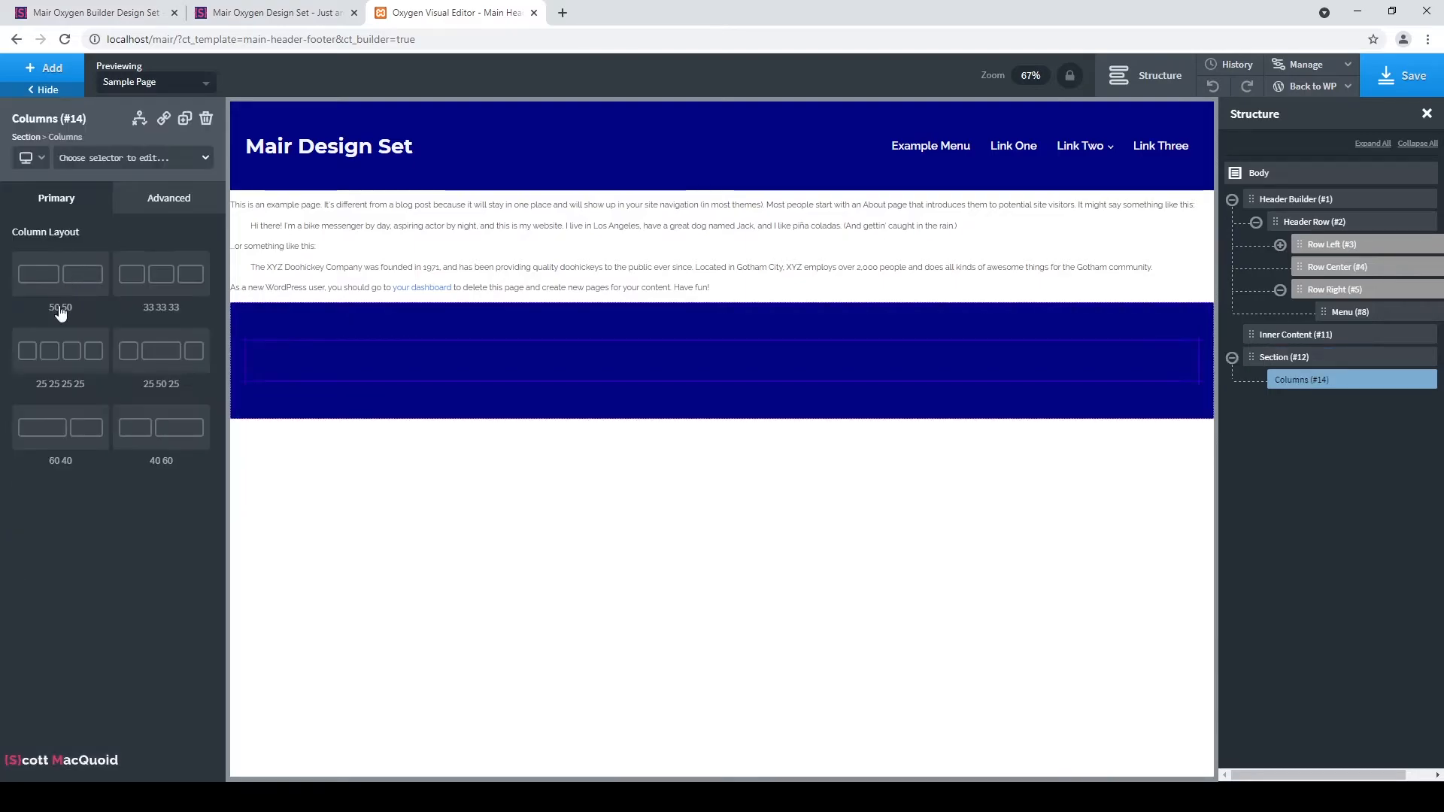
left_click(160, 282)
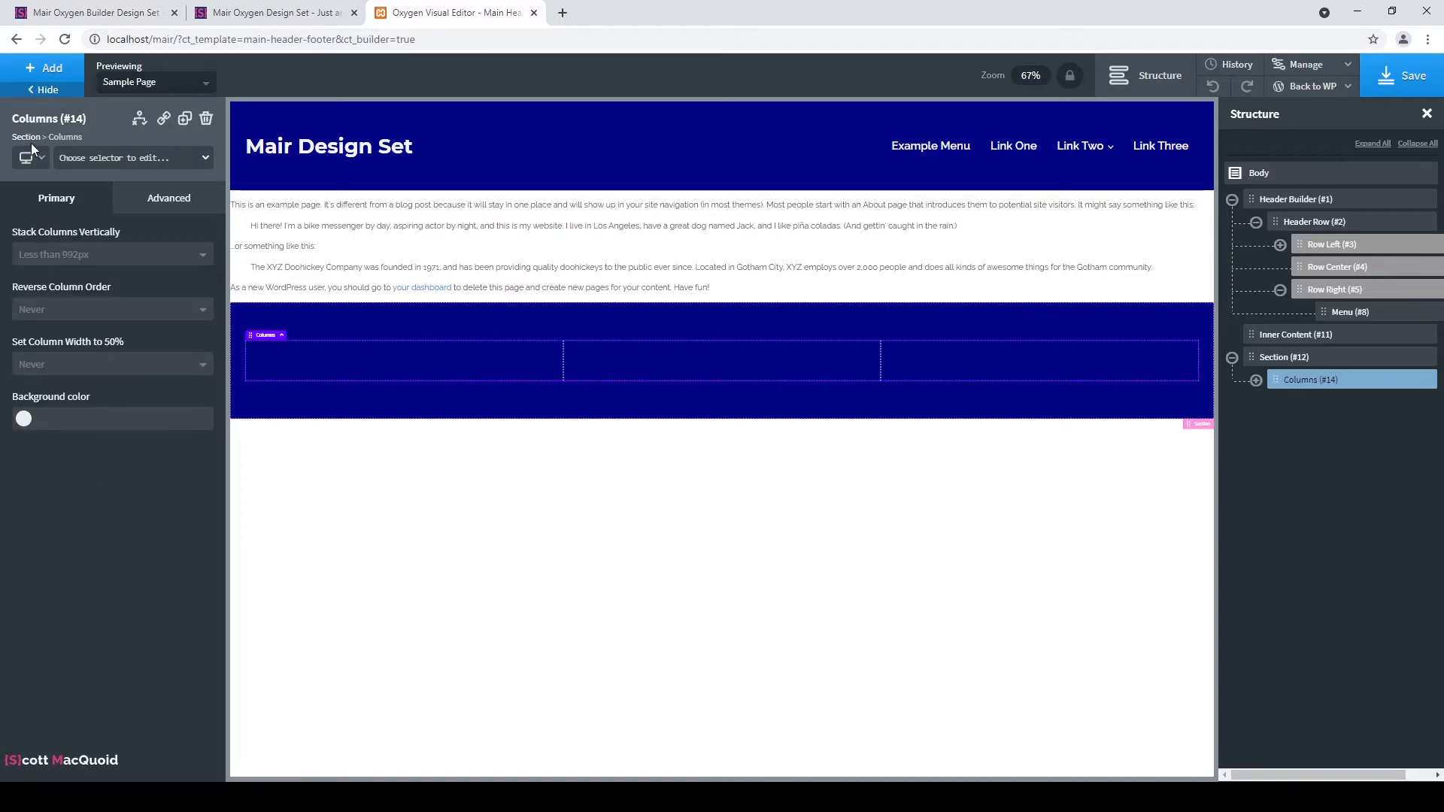
left_click(44, 67)
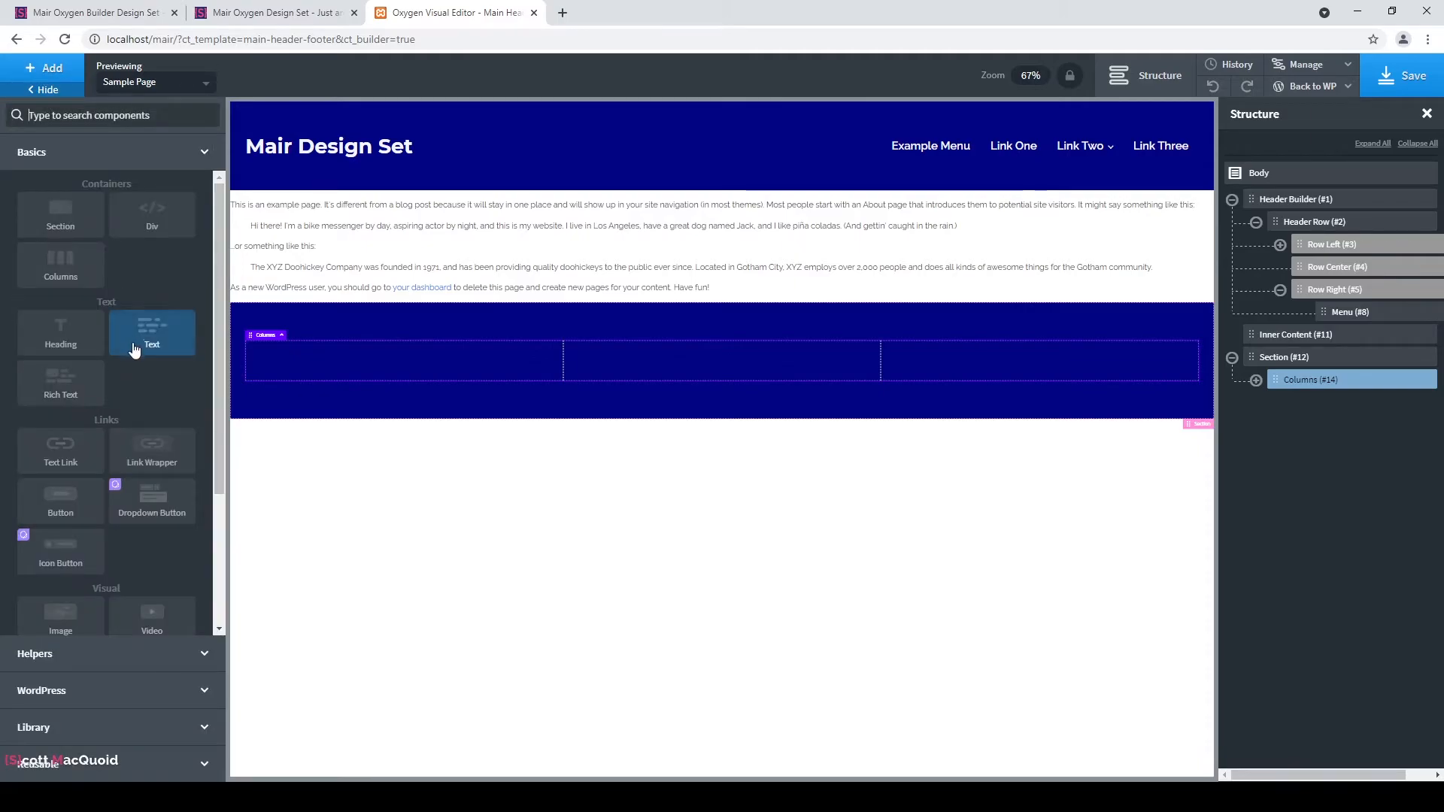
Add an H4 heading reading 'Contact Info' to the first footer column.
left_click(52, 341)
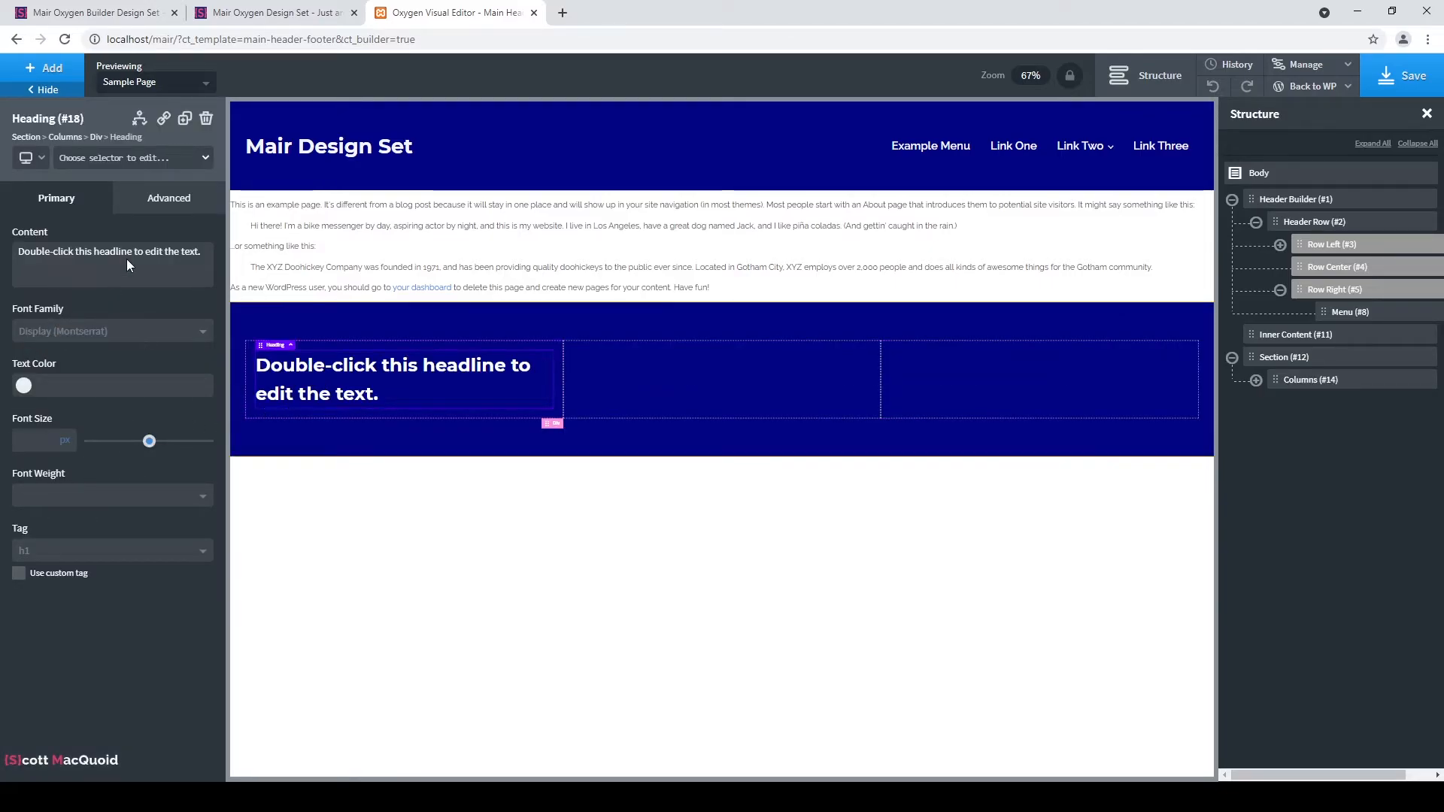
left_click(130, 552)
left_click(95, 639)
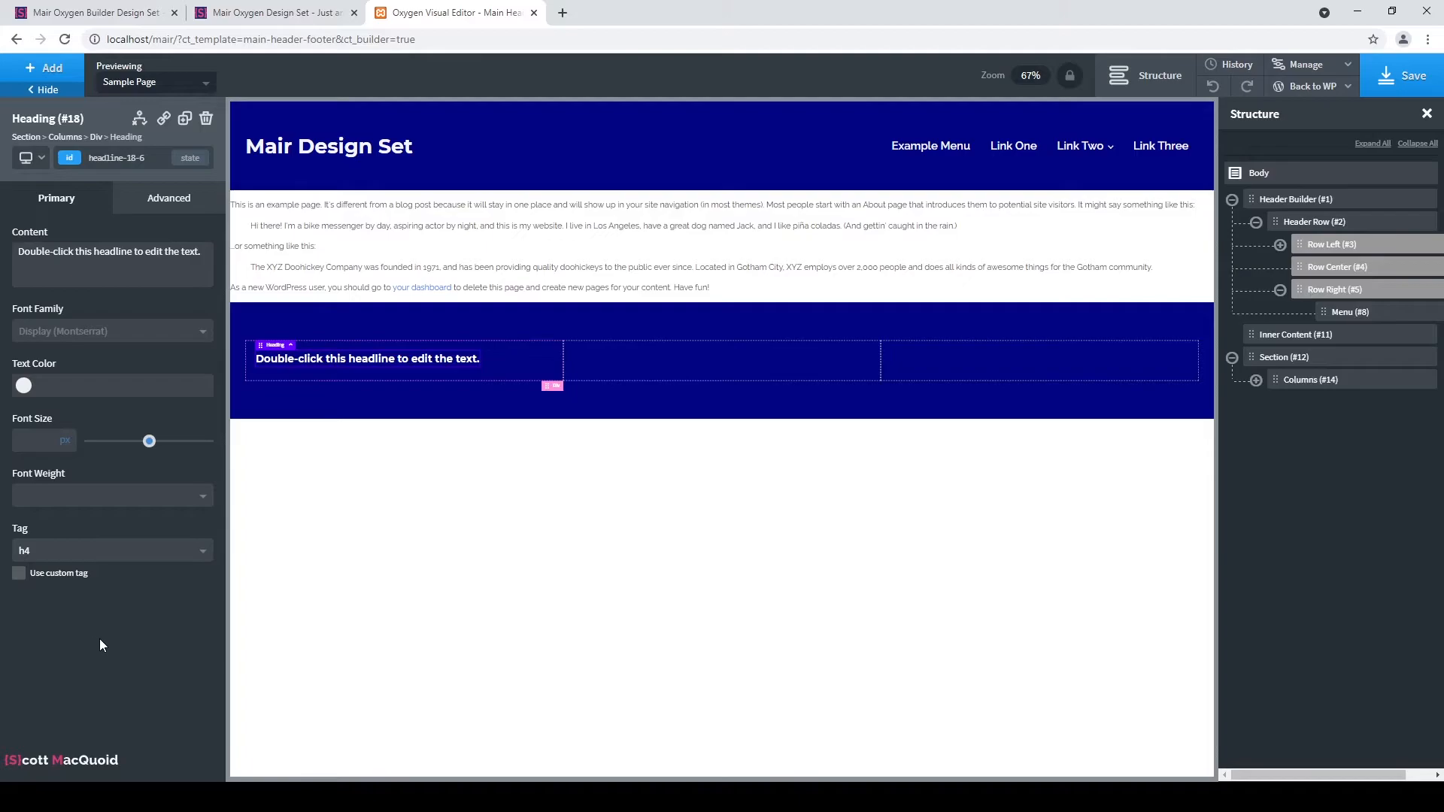
triple_click(123, 256)
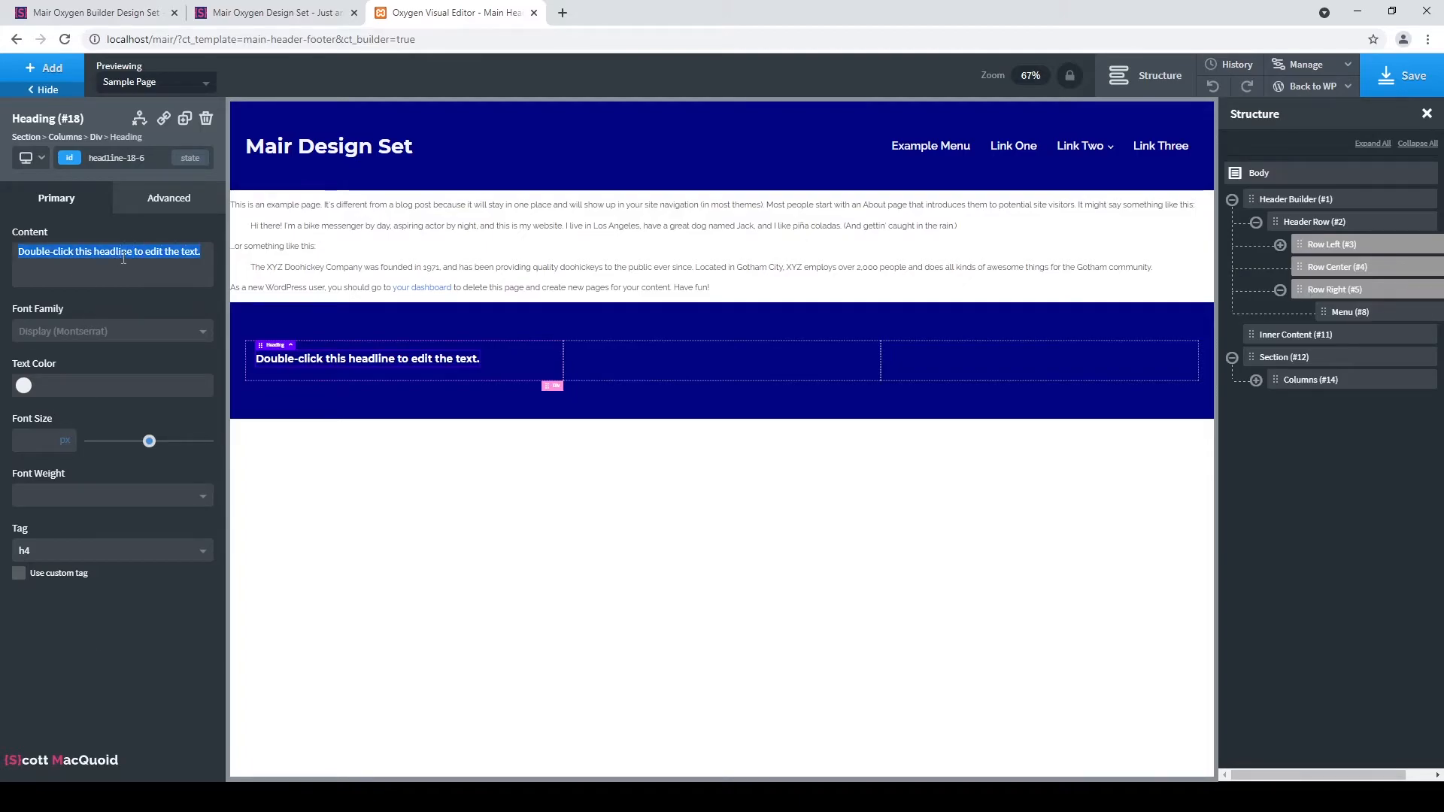
type("Contact")
type(" Ino")
key("BackSpace")
key("BackSpace")
type("fo")
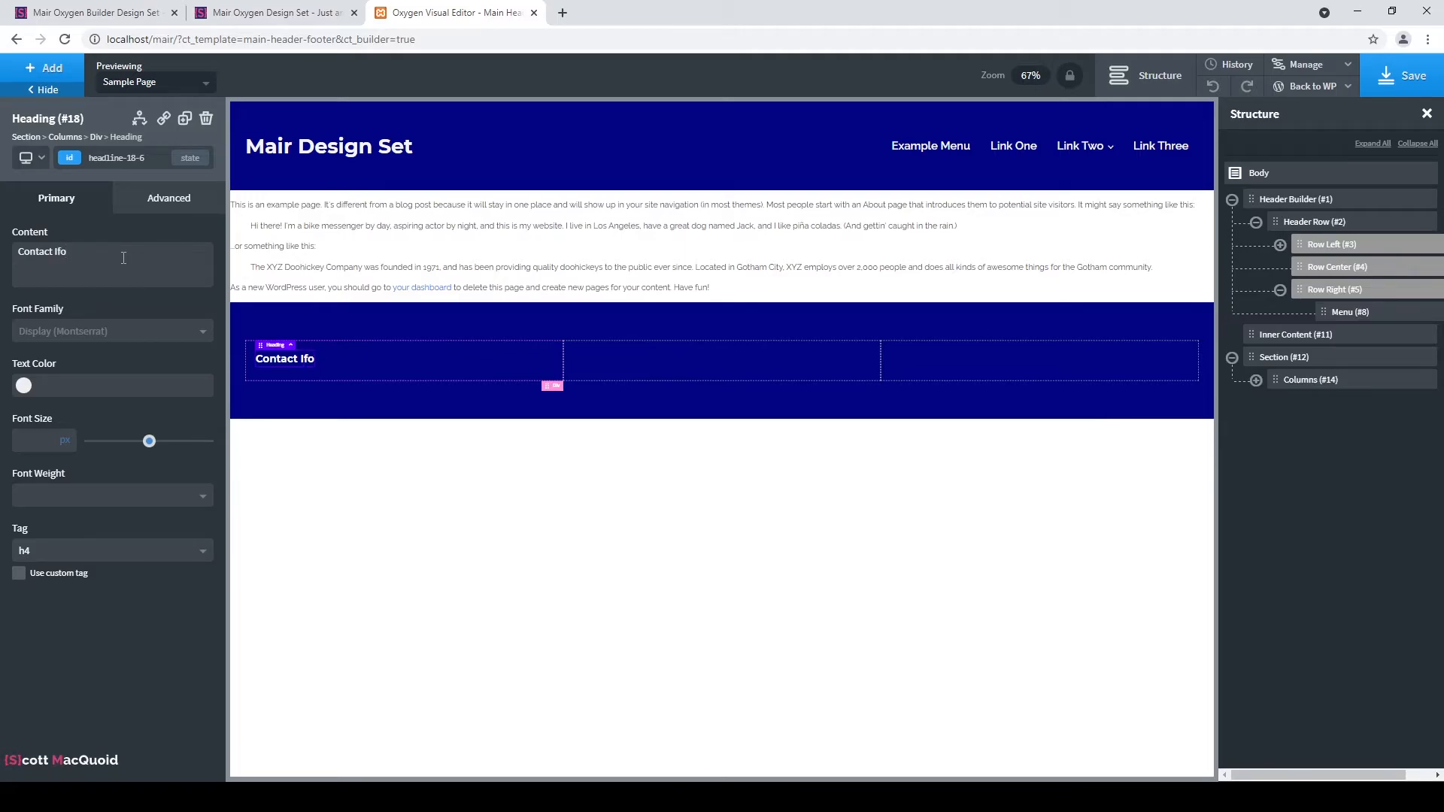
Give the heading the footer-titles class and the Display (Montserrat) font family.
left_click(73, 160)
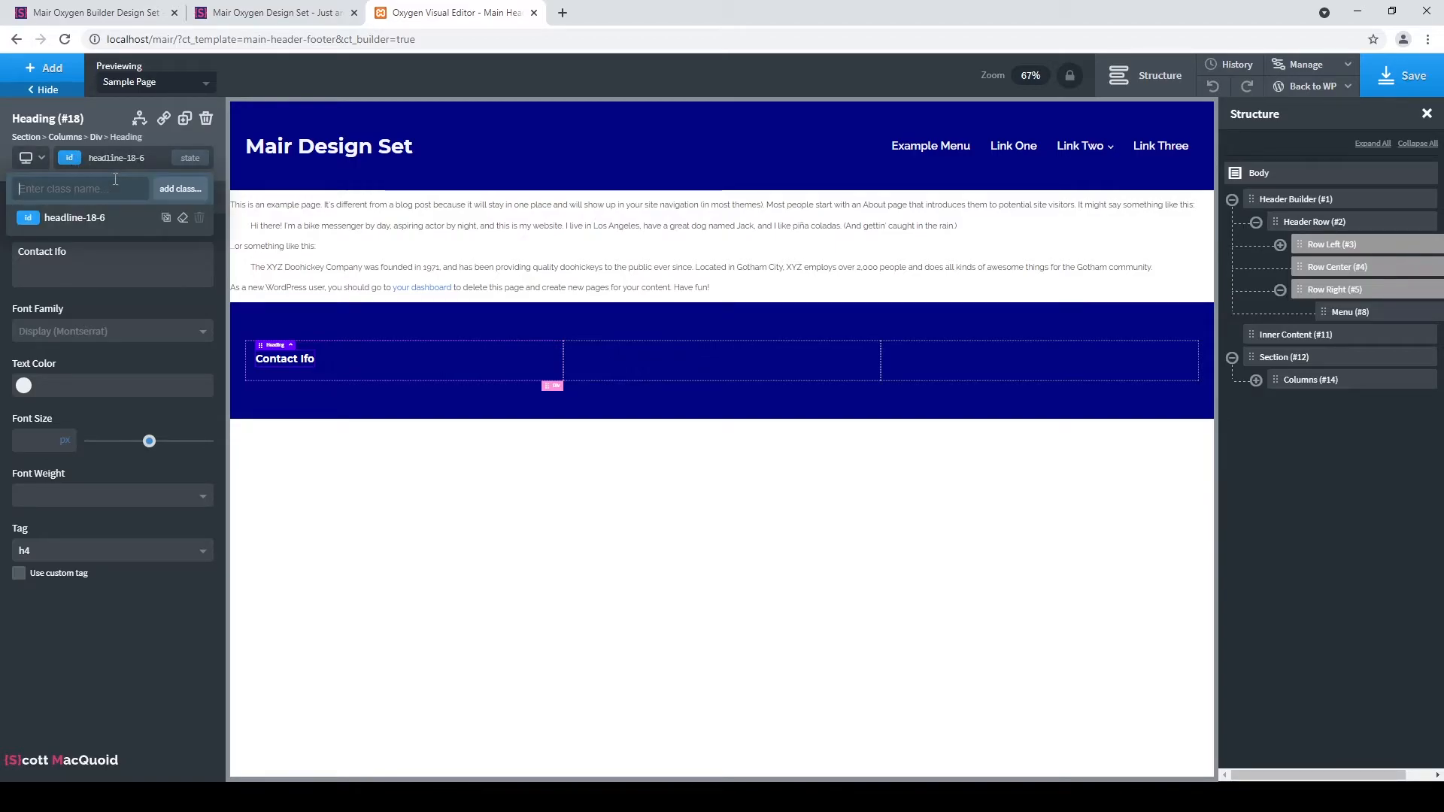
type("Footer")
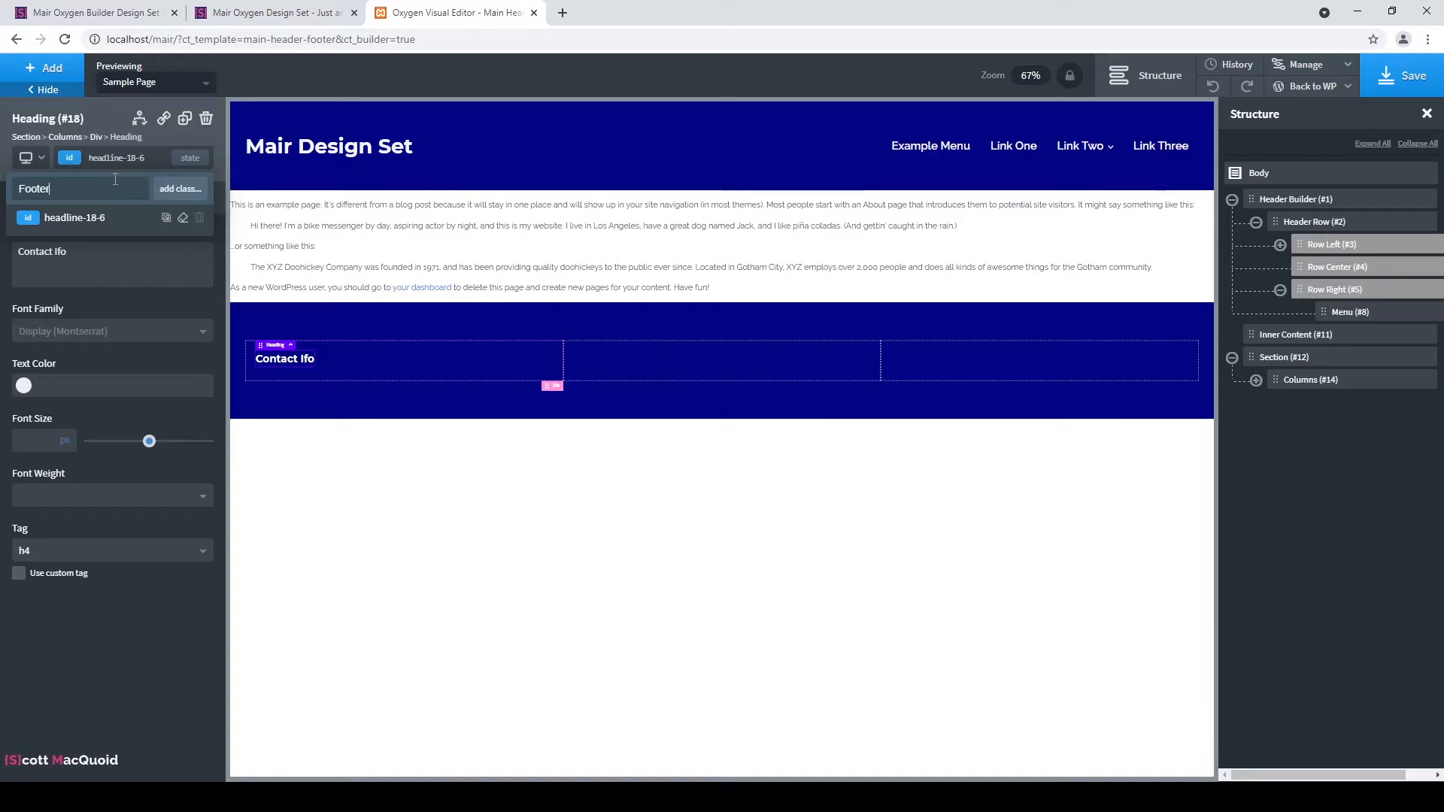
key("BackSpace")
key("BackSpace")
key("BackSpace")
key("BackSpace")
key("BackSpace")
key("BackSpace")
type("footer-titles")
key("Return")
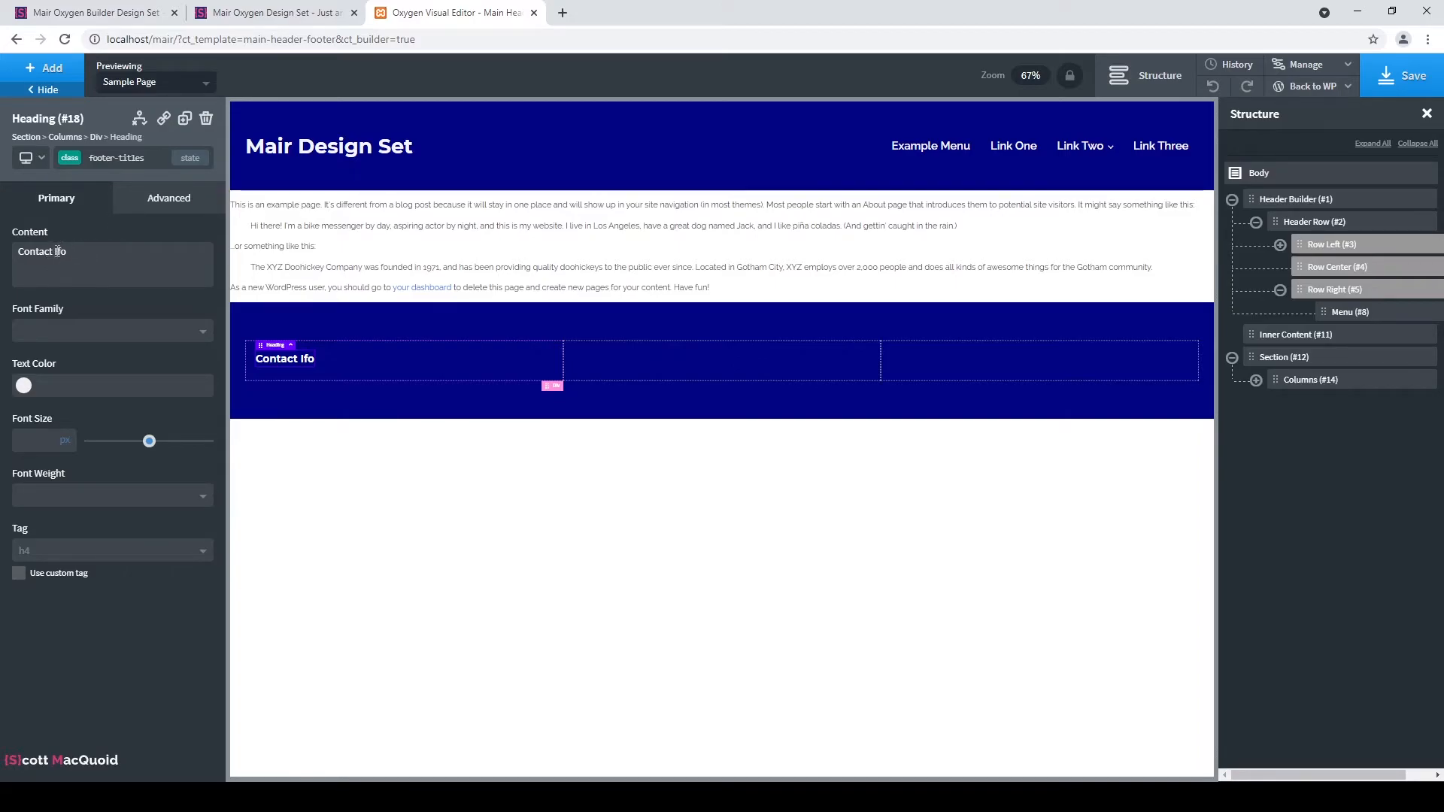
type("n")
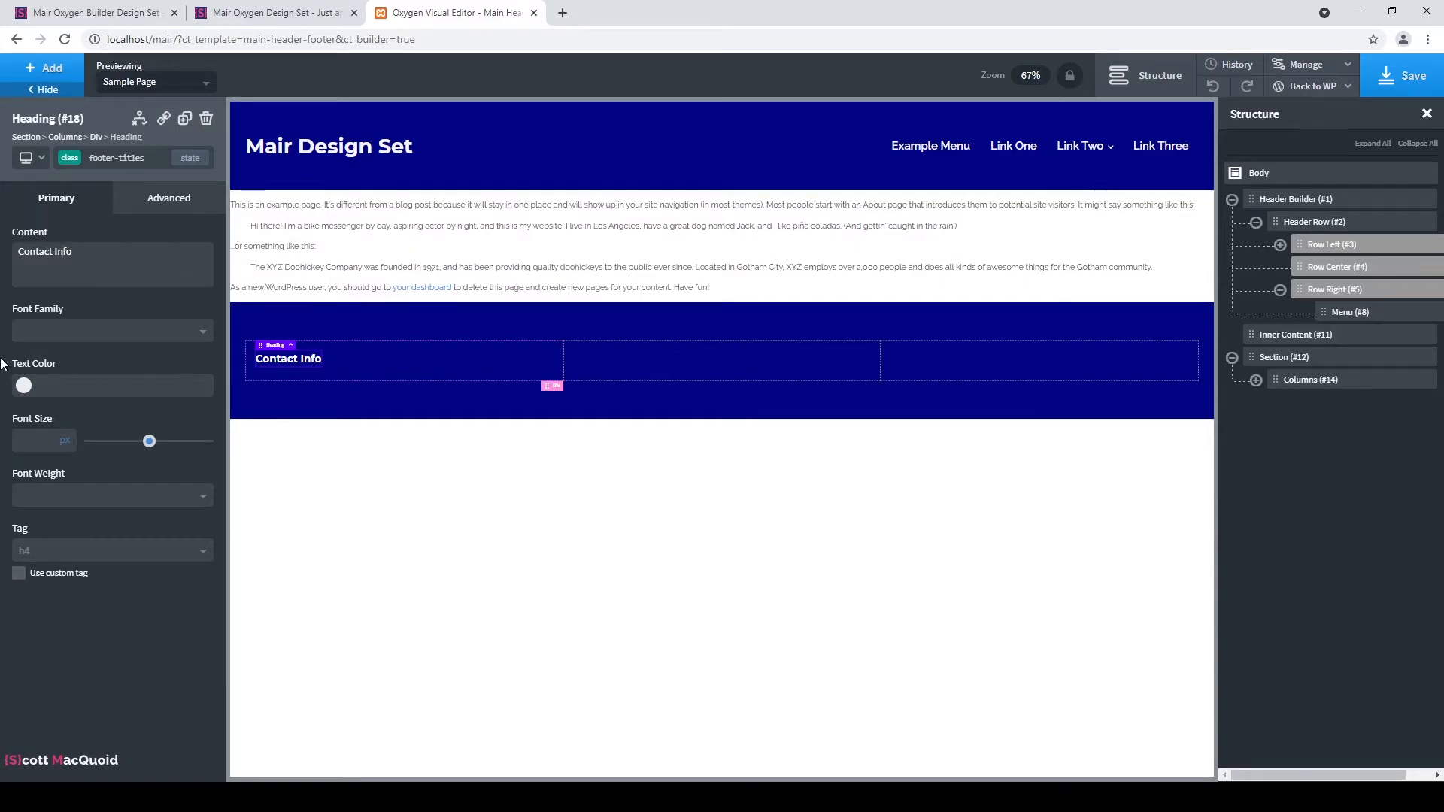
left_click(145, 333)
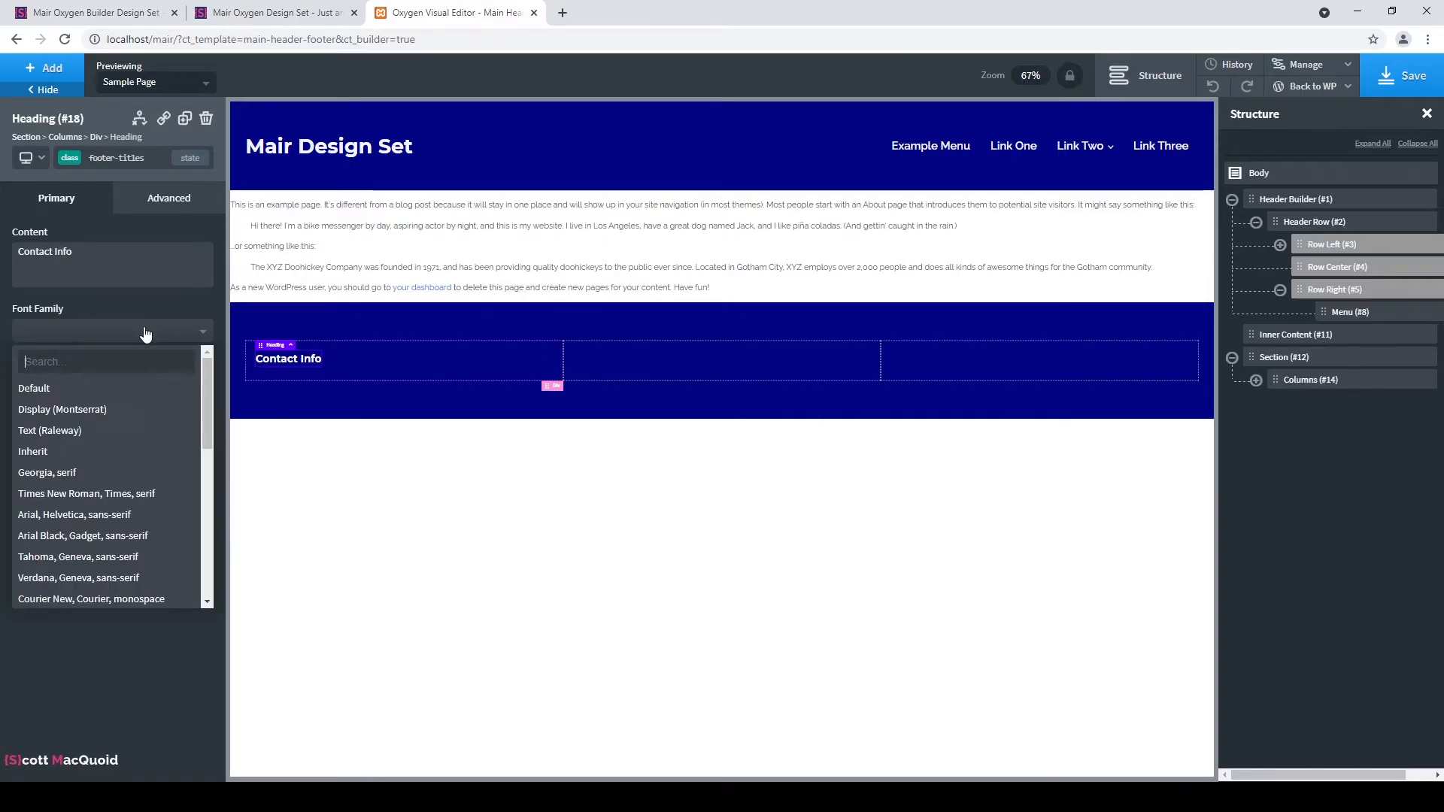
left_click(113, 410)
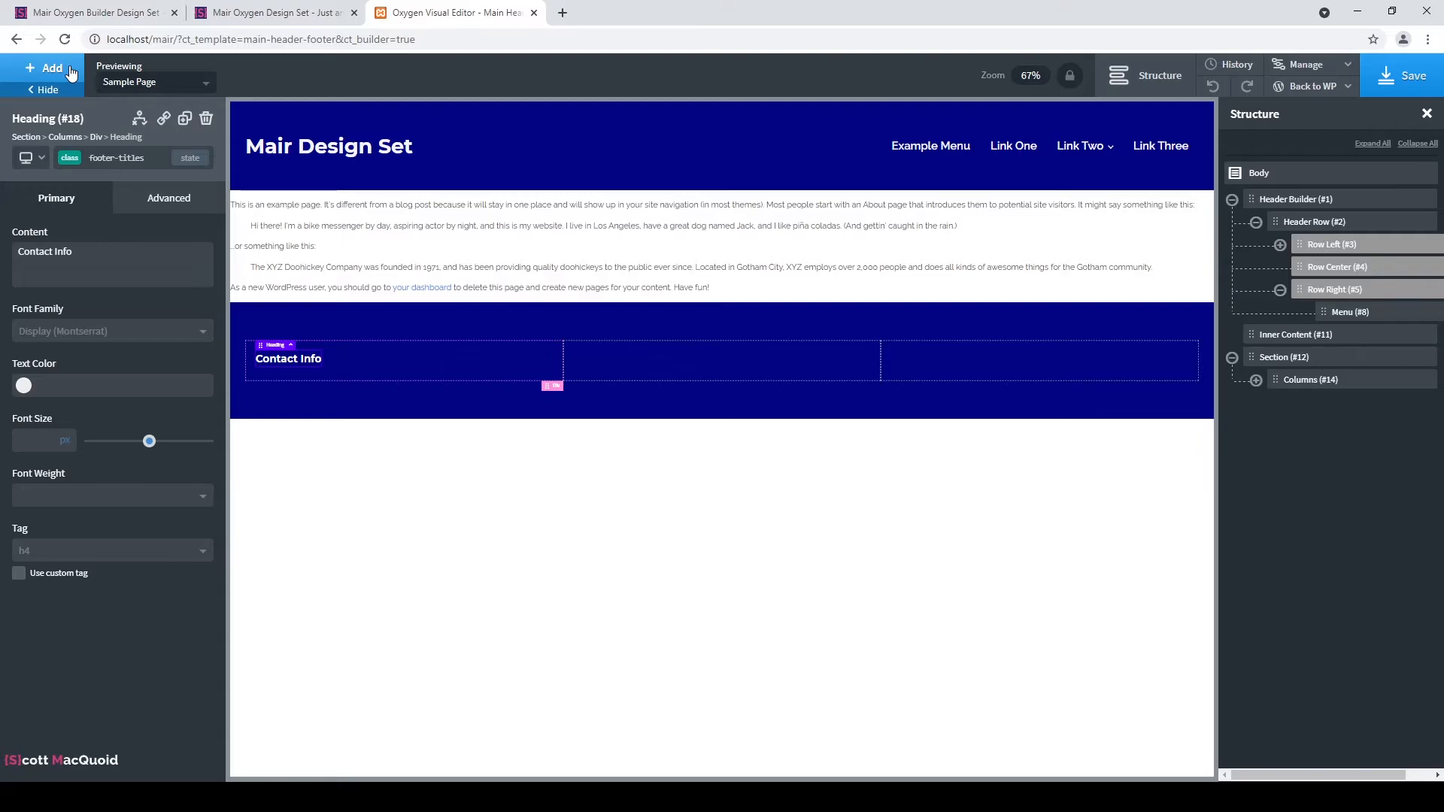
Duplicate the Contact Info heading twice and move the copies into the second and third columns.
left_click(183, 120)
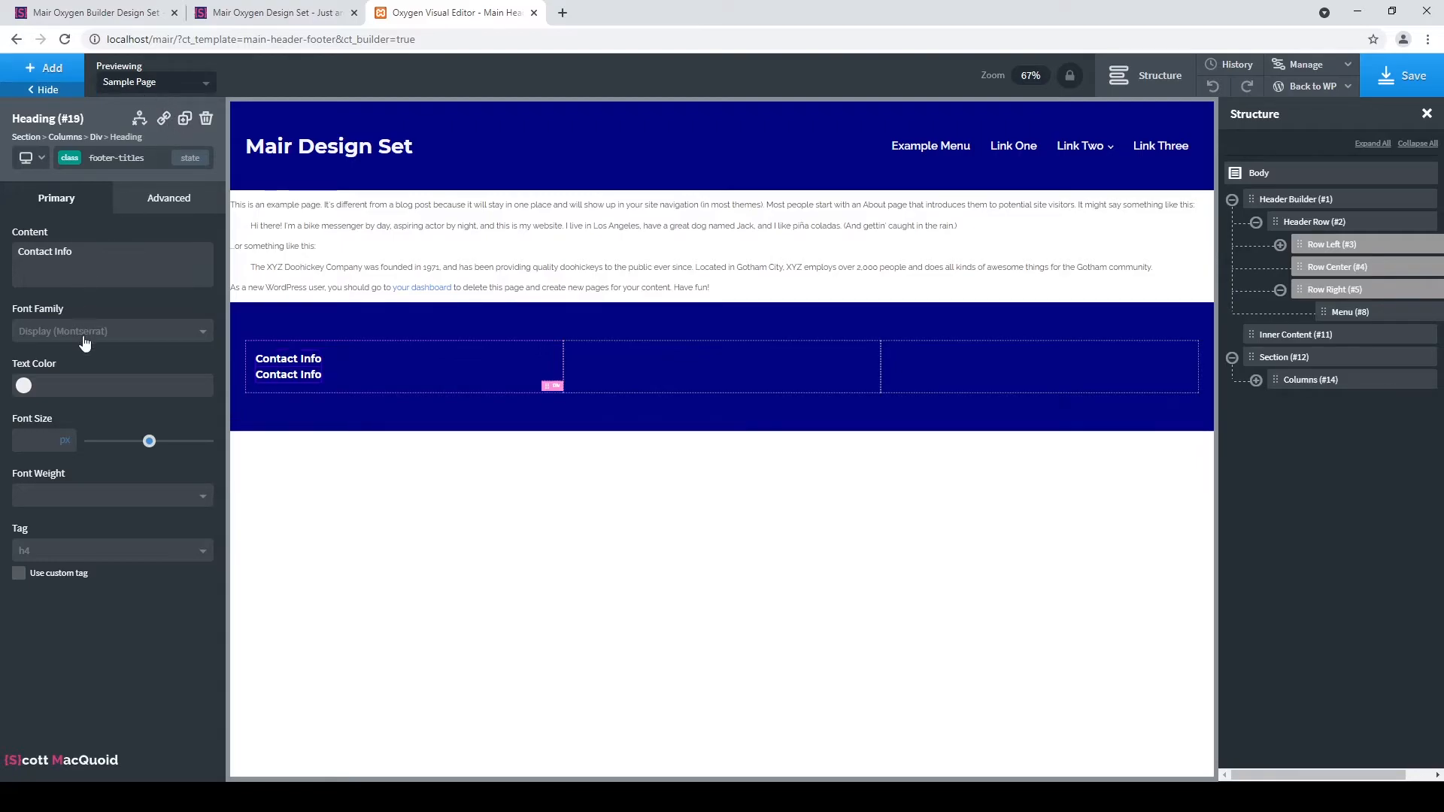
left_click(183, 120)
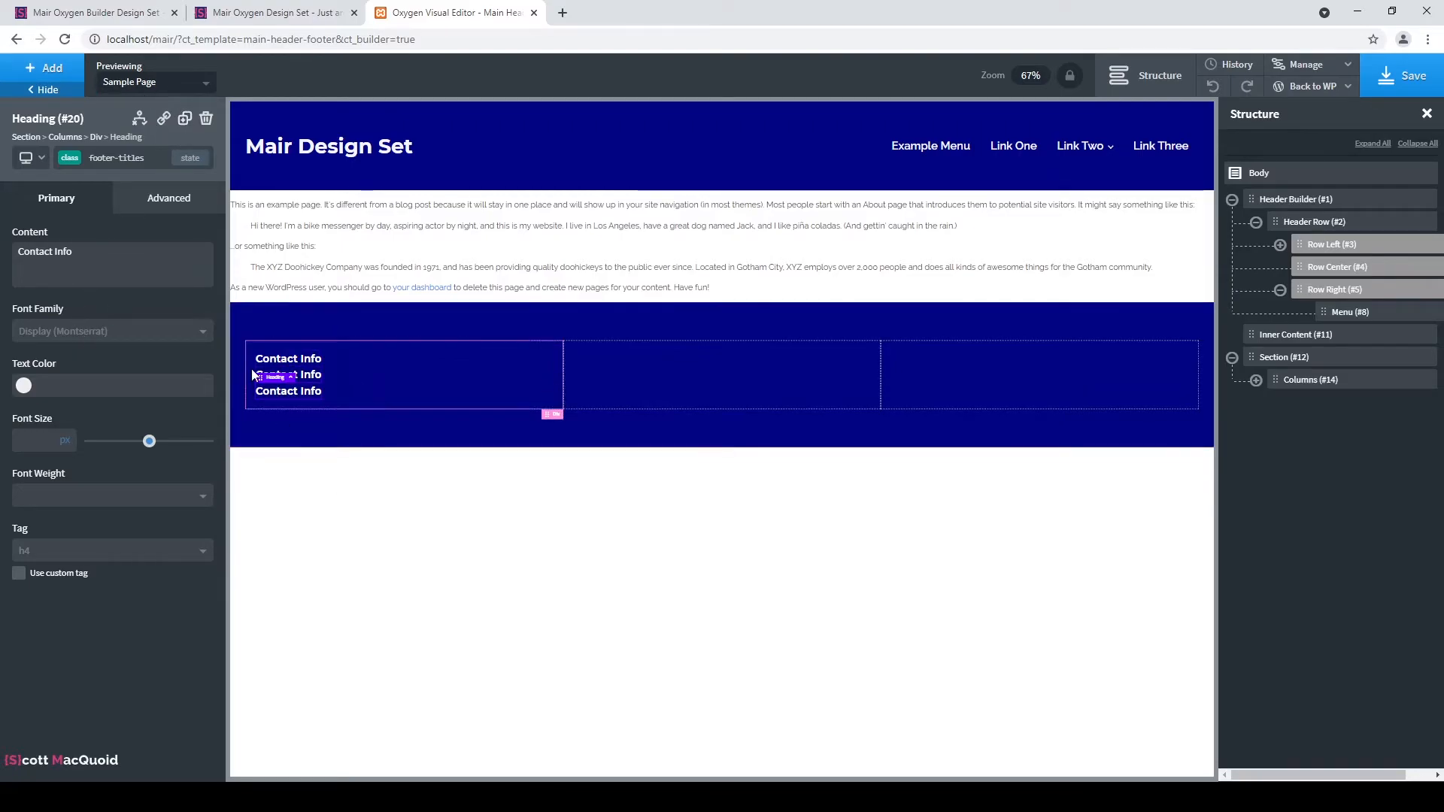
left_click(312, 378)
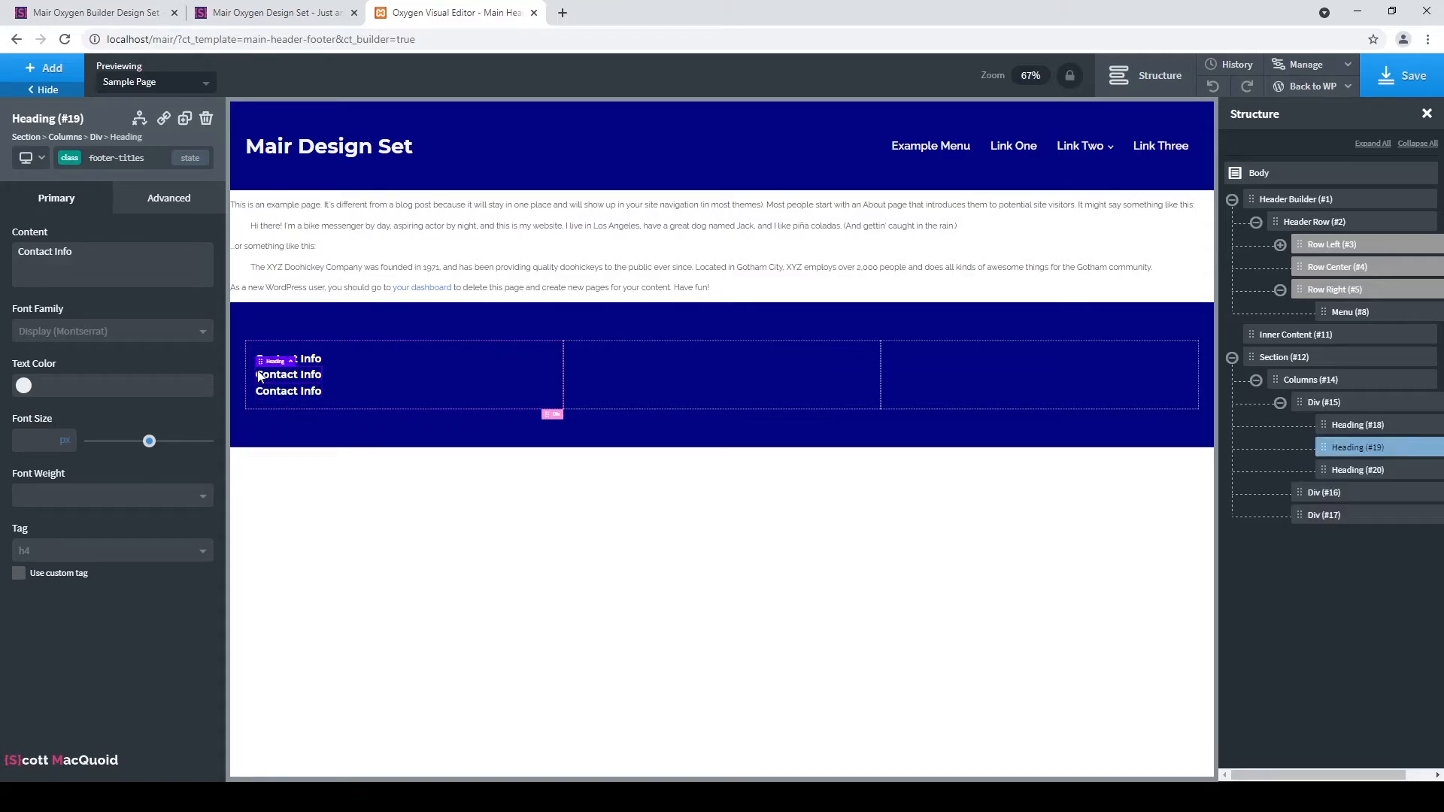
left_click_drag(260, 359, 609, 358)
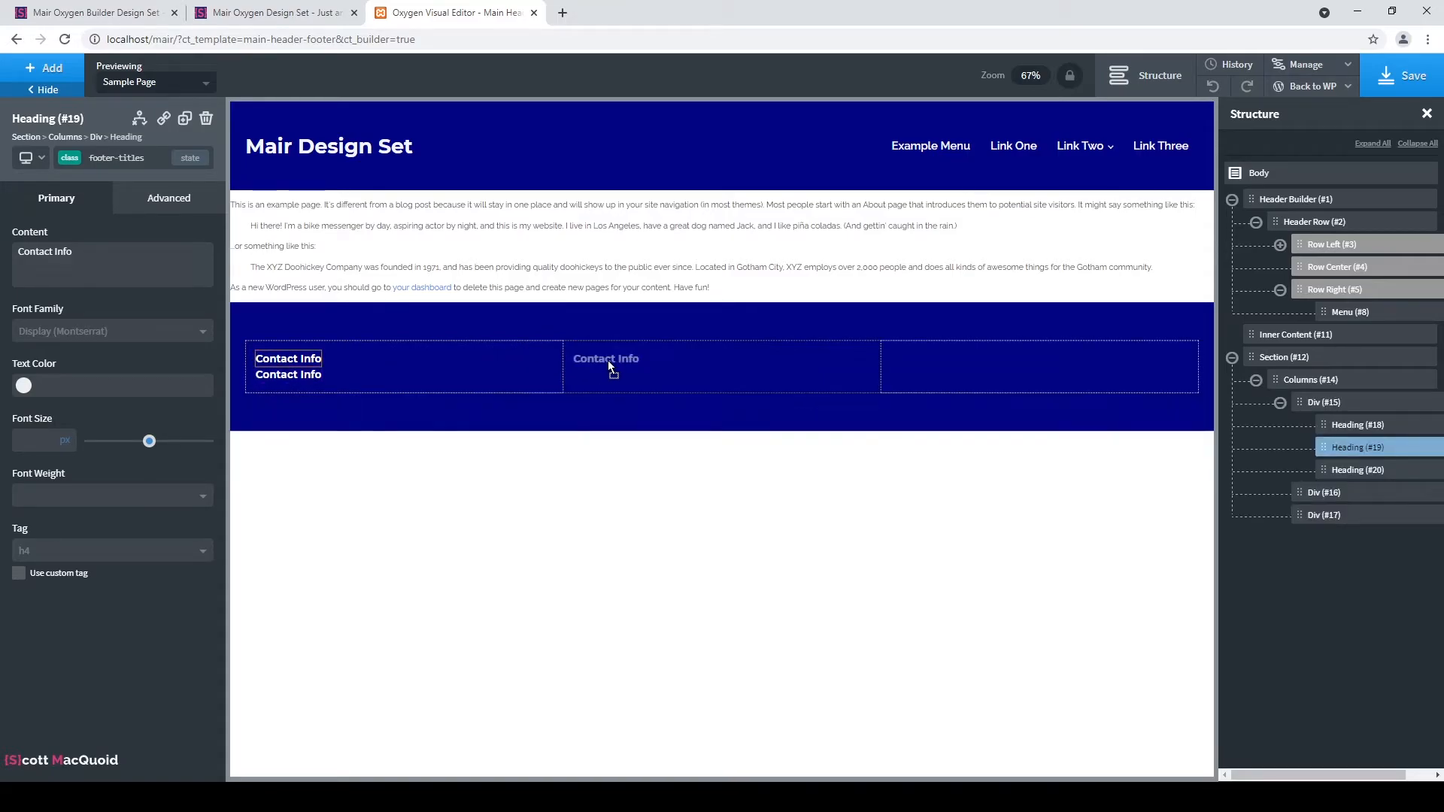
left_click(275, 377)
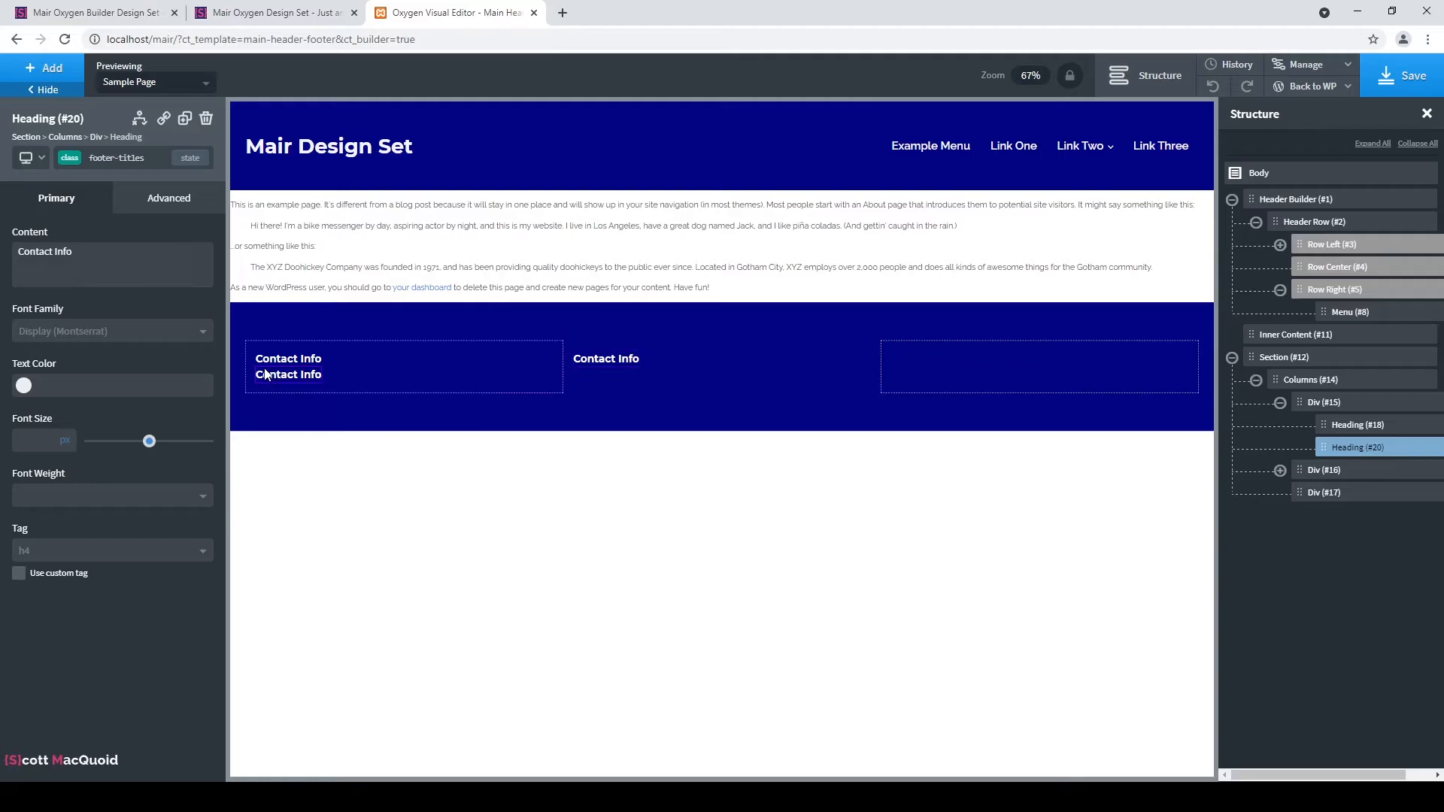
left_click_drag(265, 361, 894, 361)
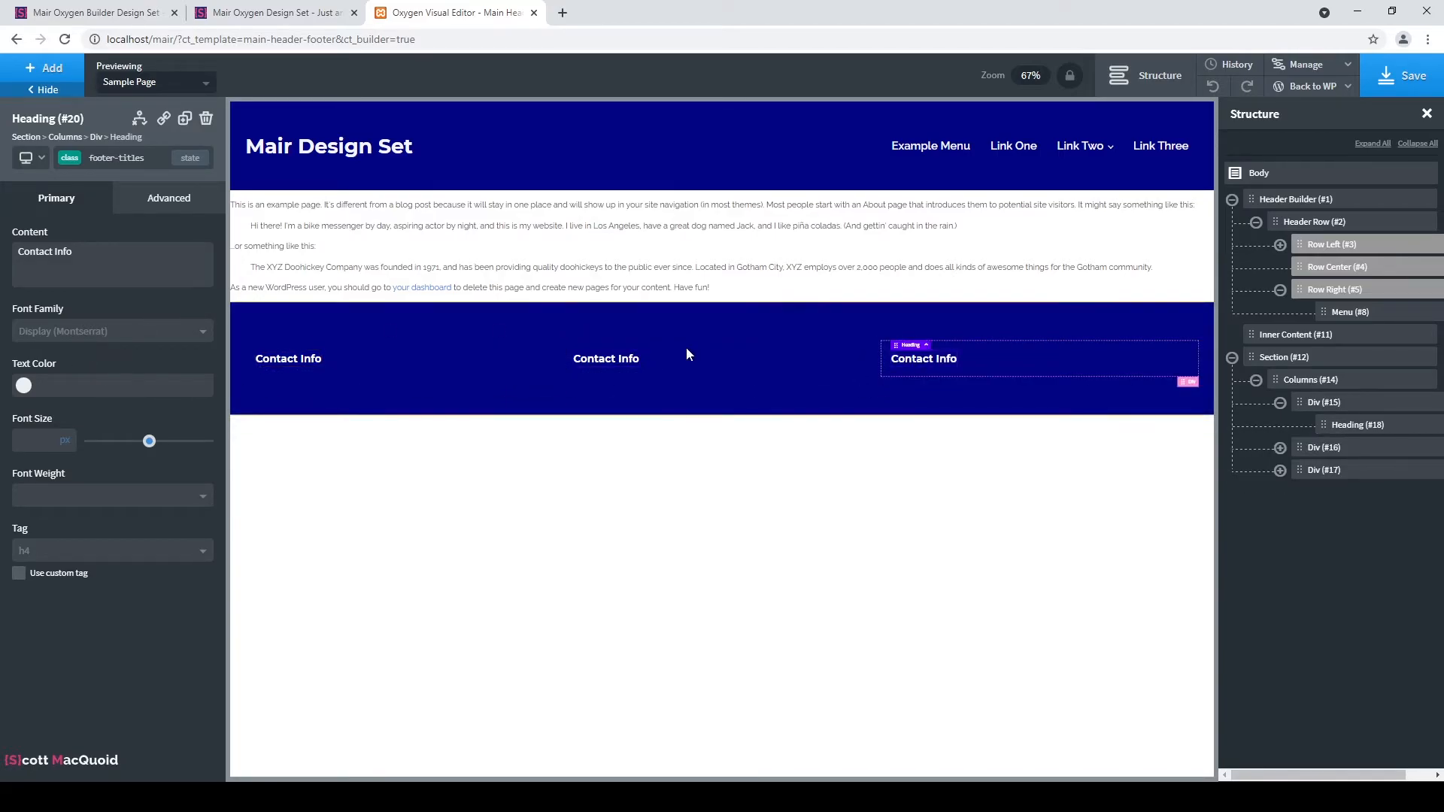
Rename the middle heading to 'Location' and the third to 'Message Us'.
double_click(616, 361)
triple_click(55, 244)
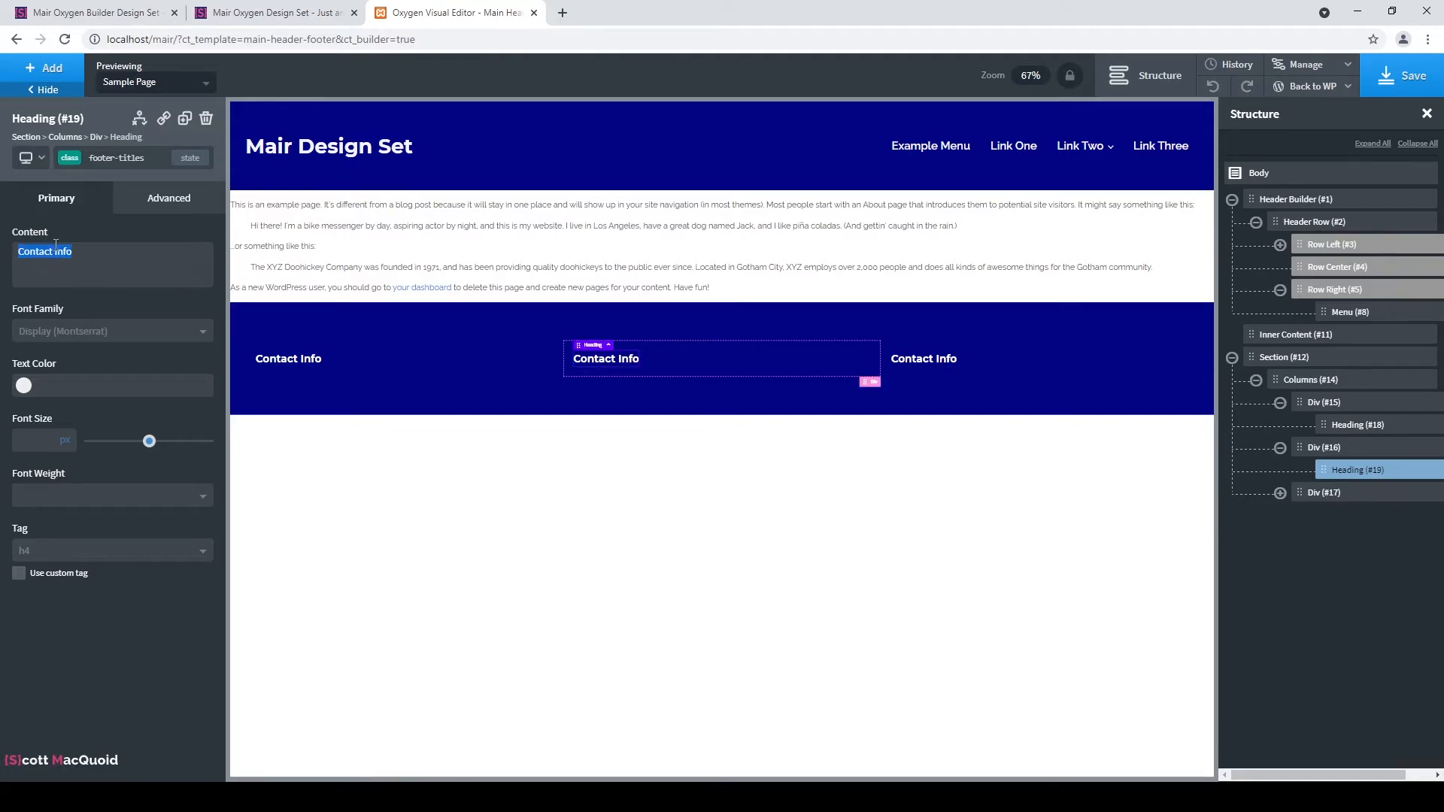
type("Loca")
left_click(944, 361)
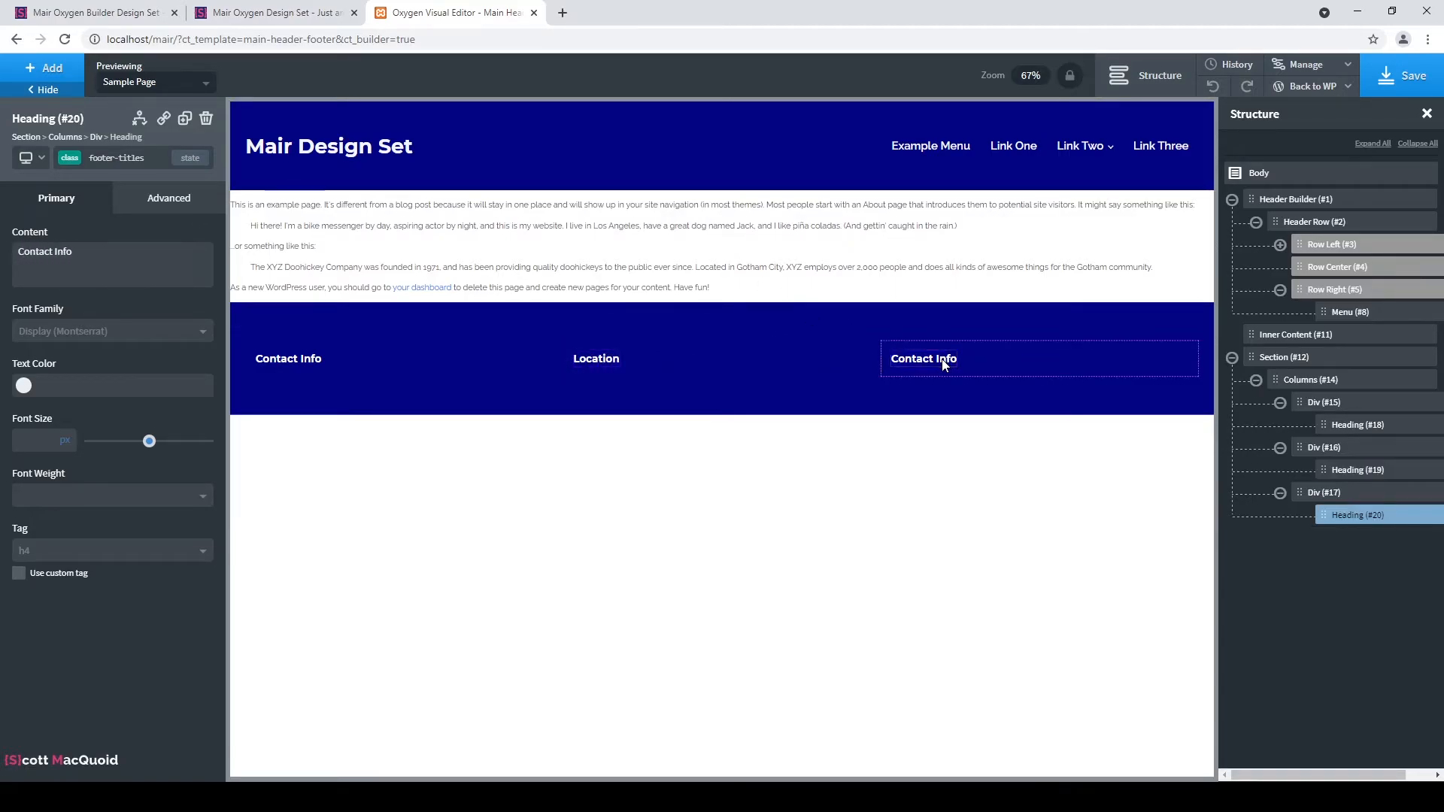
double_click(945, 363)
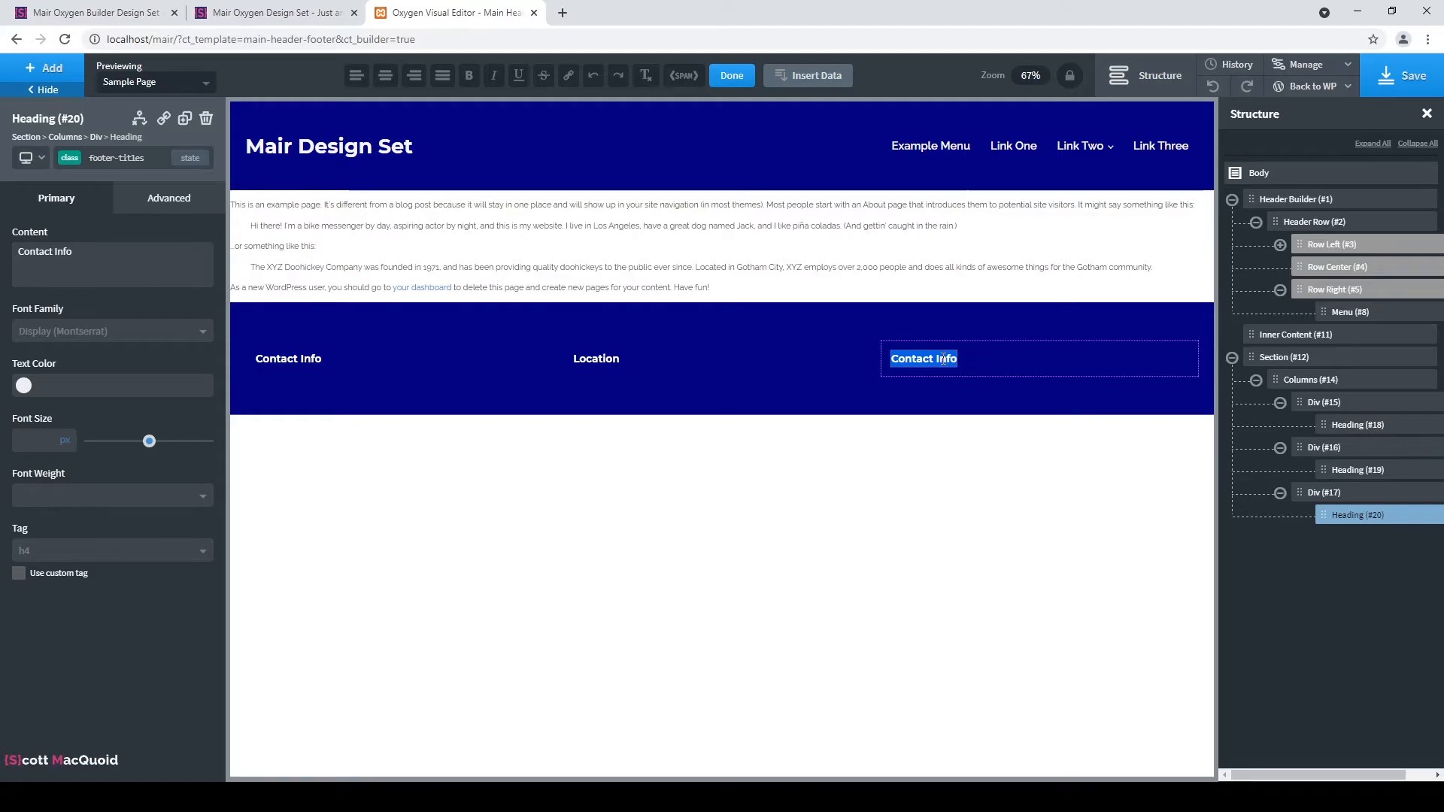
type("Message")
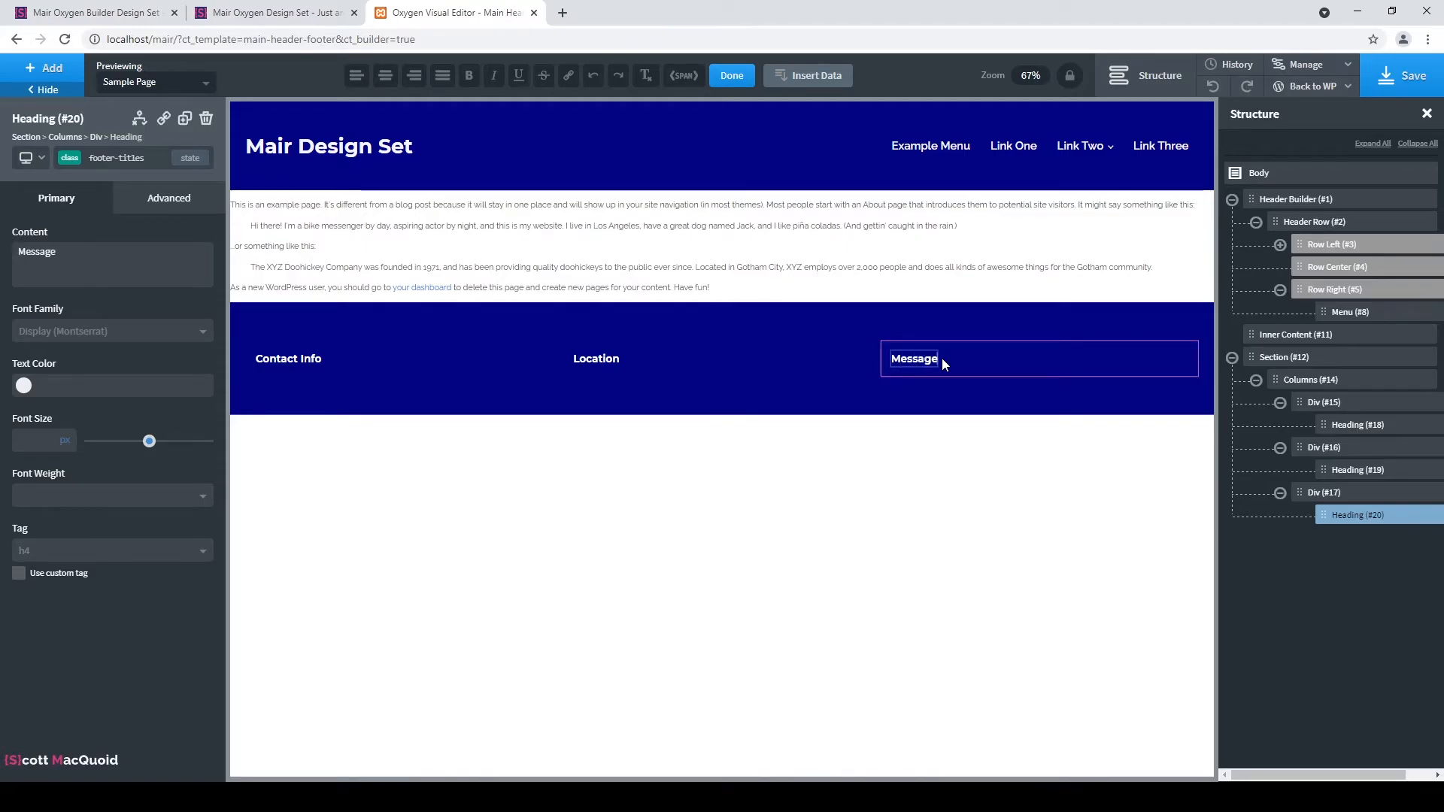
type(" Us")
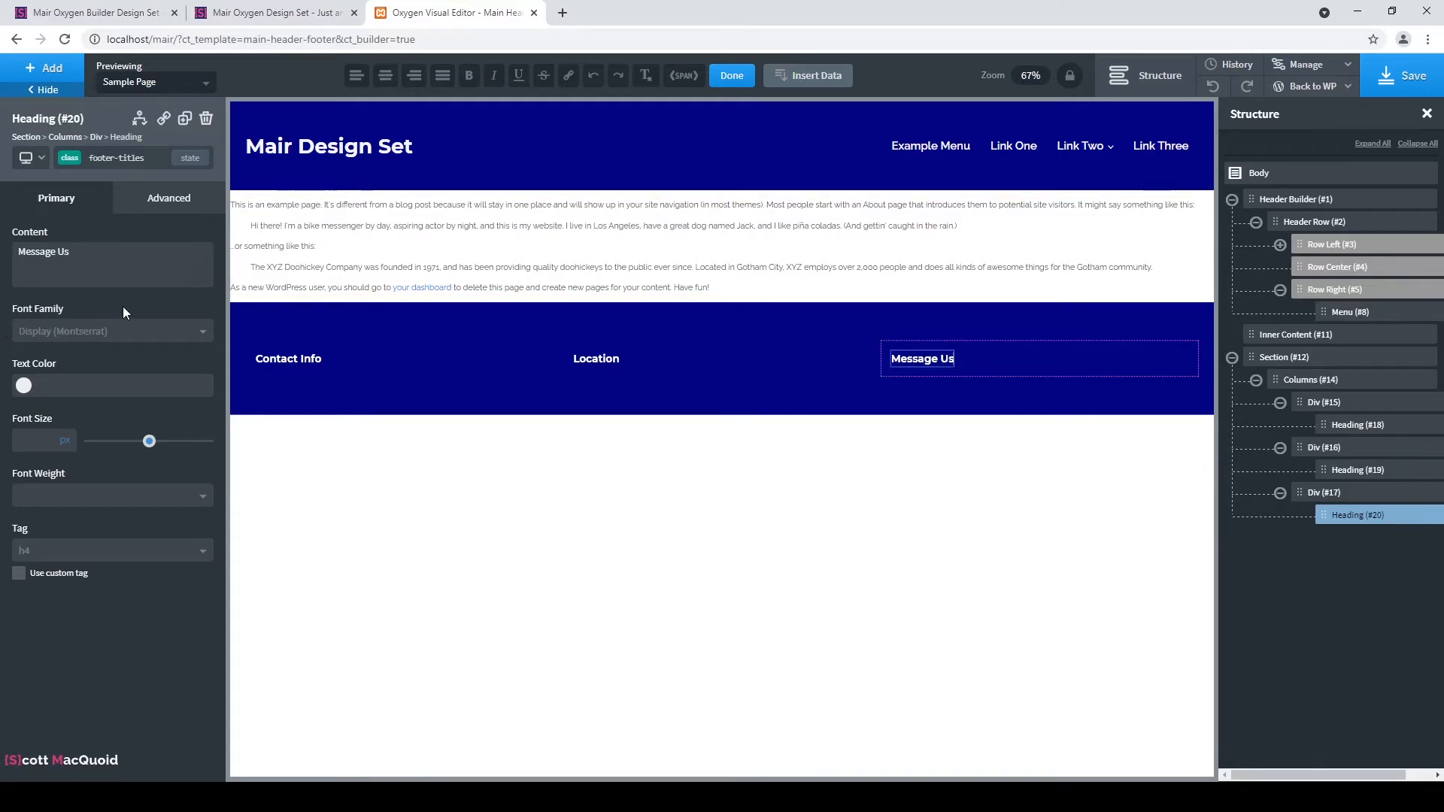
left_click(355, 362)
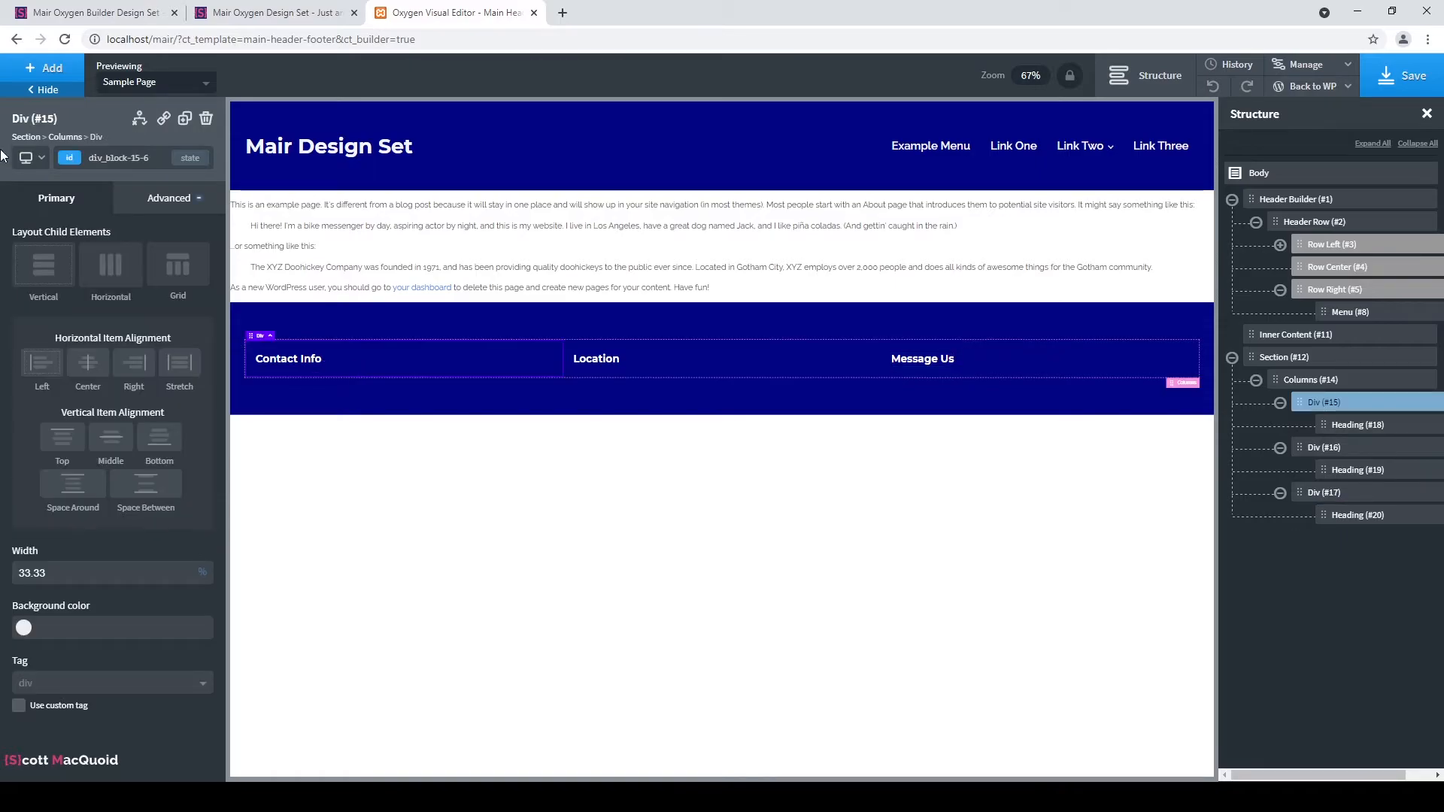
Add a div to the footer section and set its width to 100%.
left_click(869, 354)
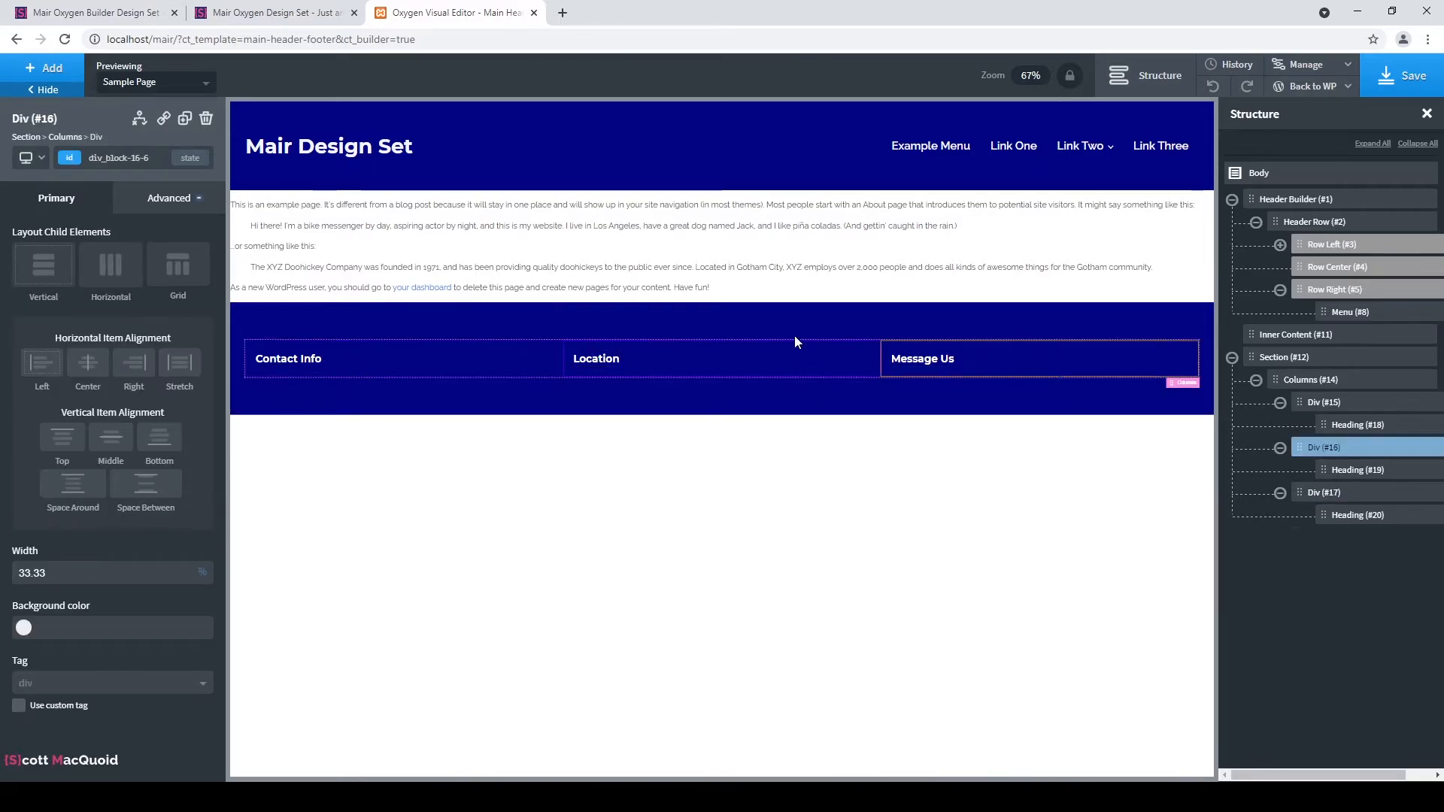
left_click(872, 352)
left_click(417, 355)
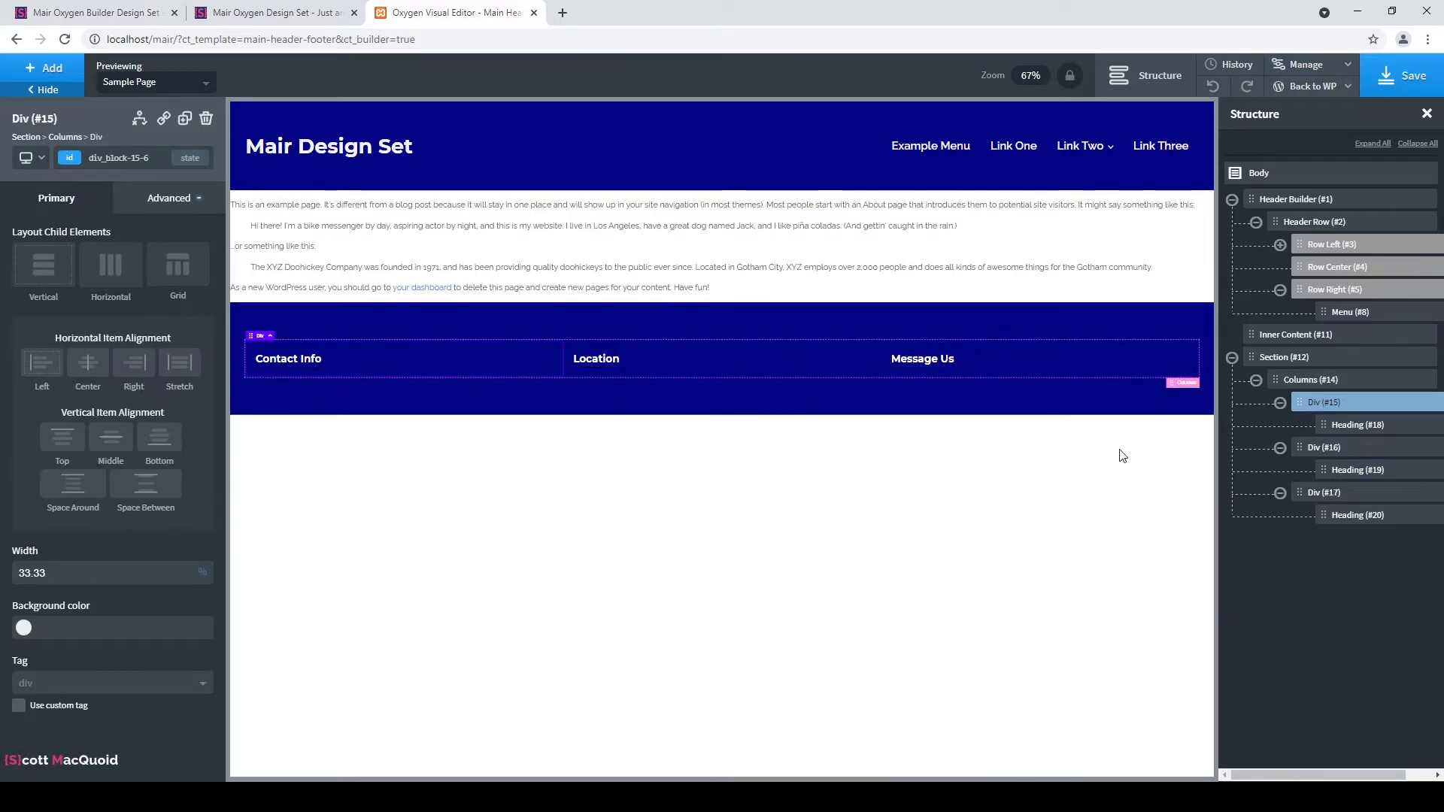
left_click(1256, 380)
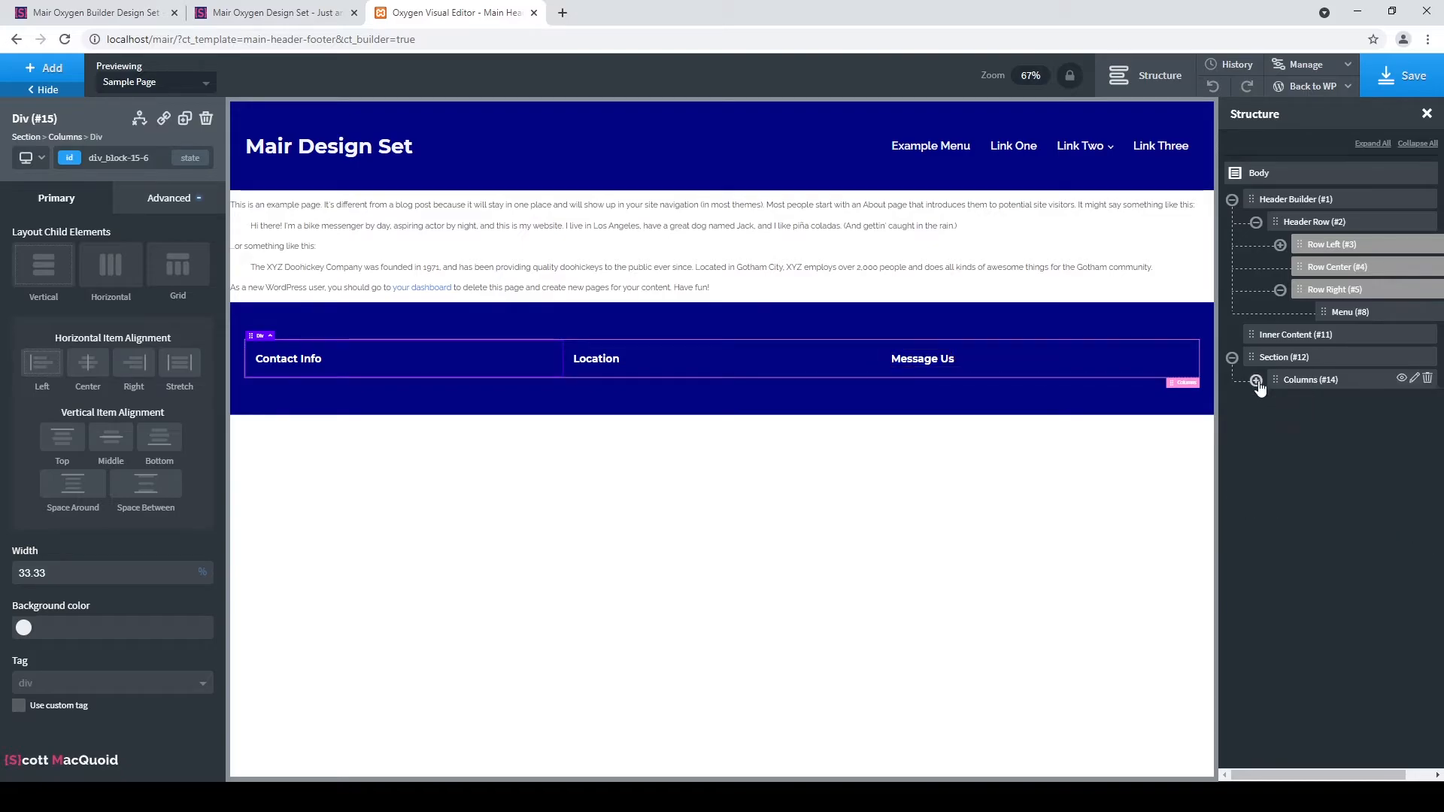
left_click(1309, 365)
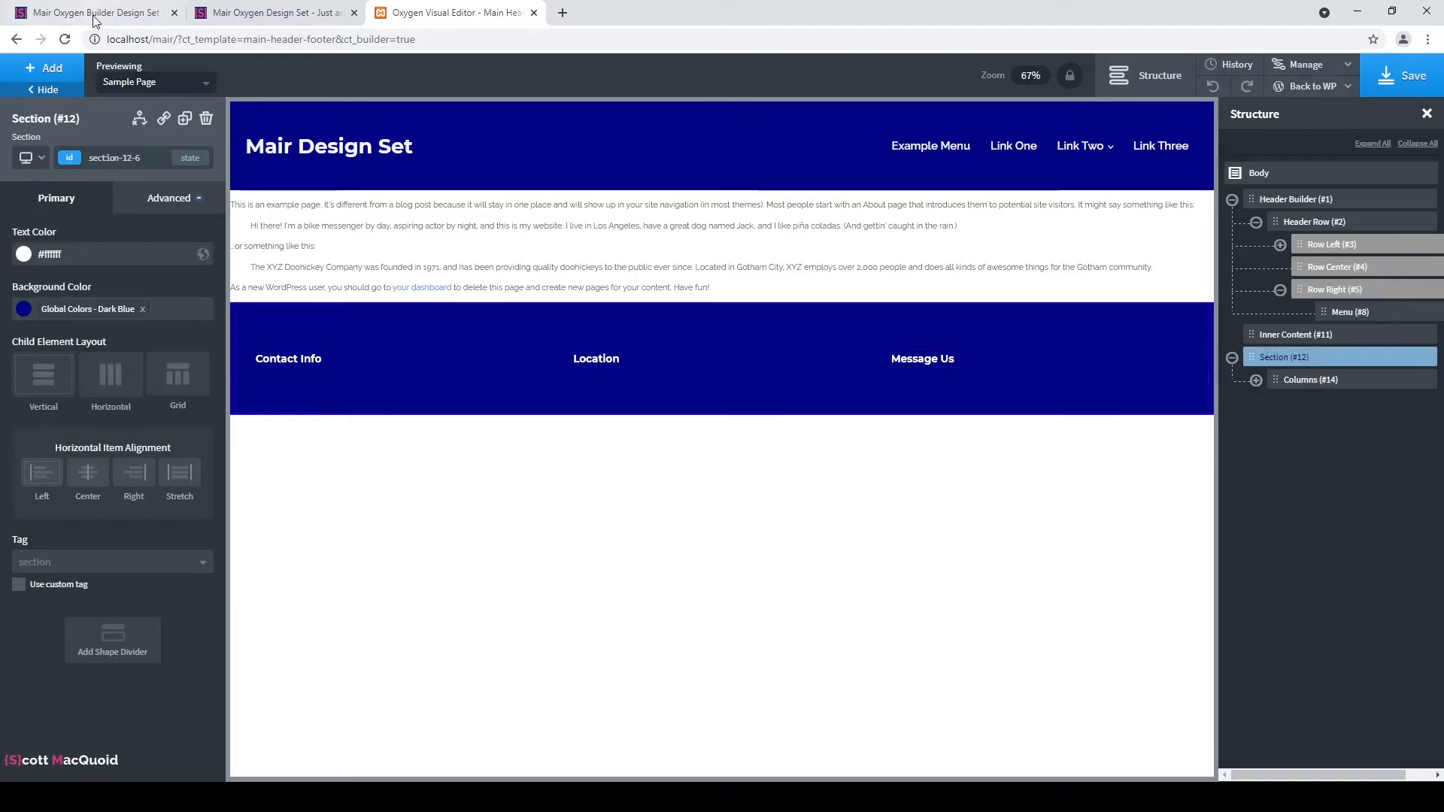
left_click(29, 75)
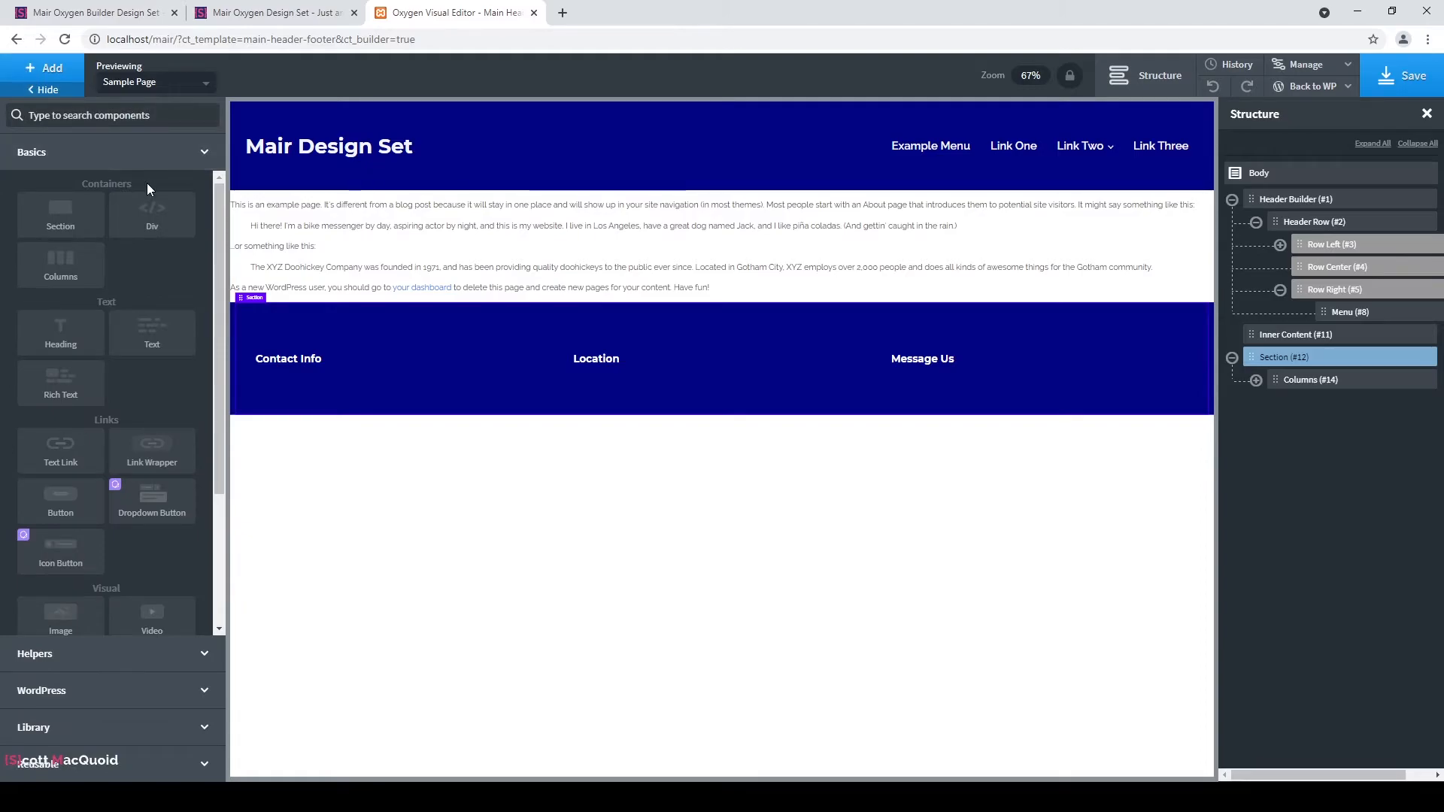
left_click(164, 223)
left_click(168, 199)
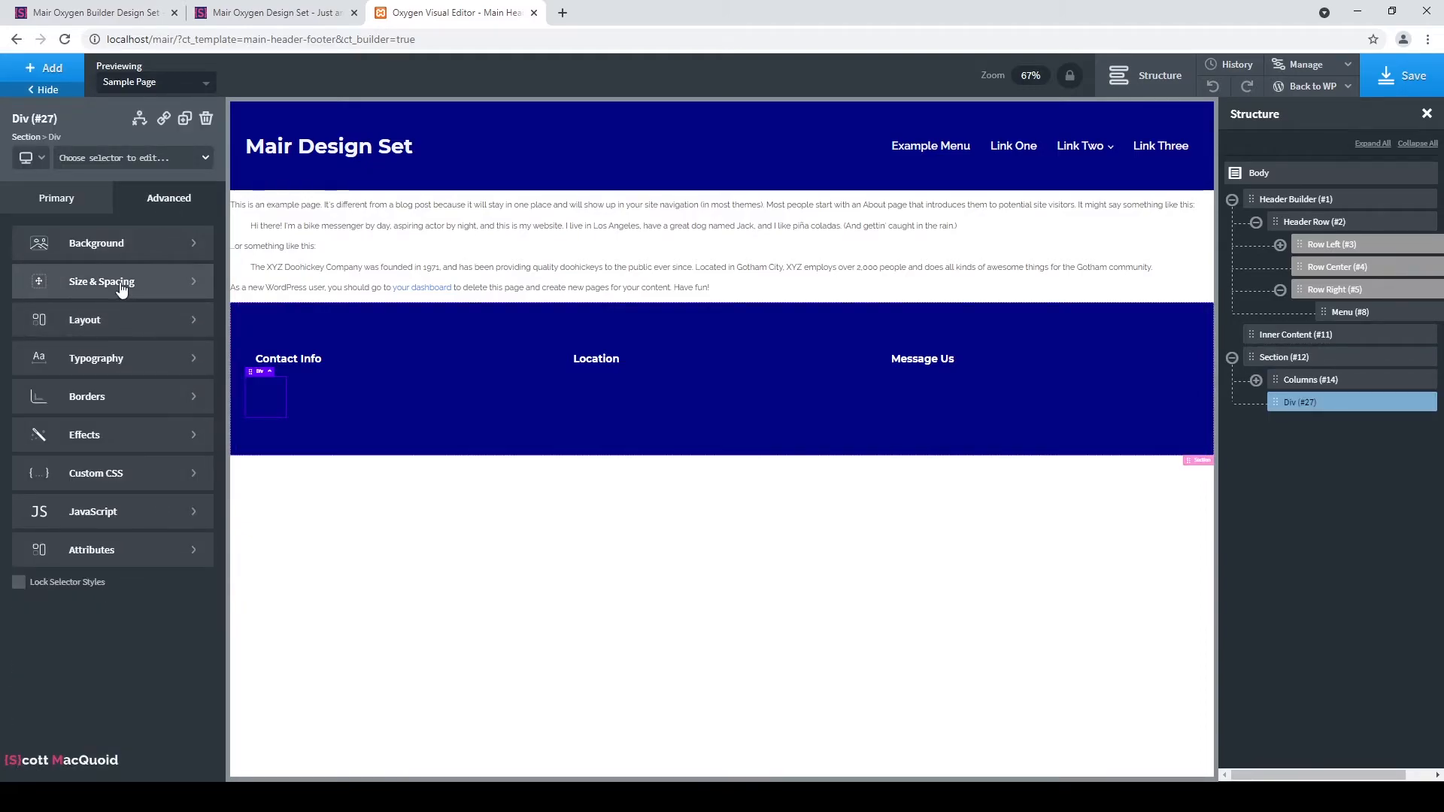
left_click(79, 283)
left_click(63, 405)
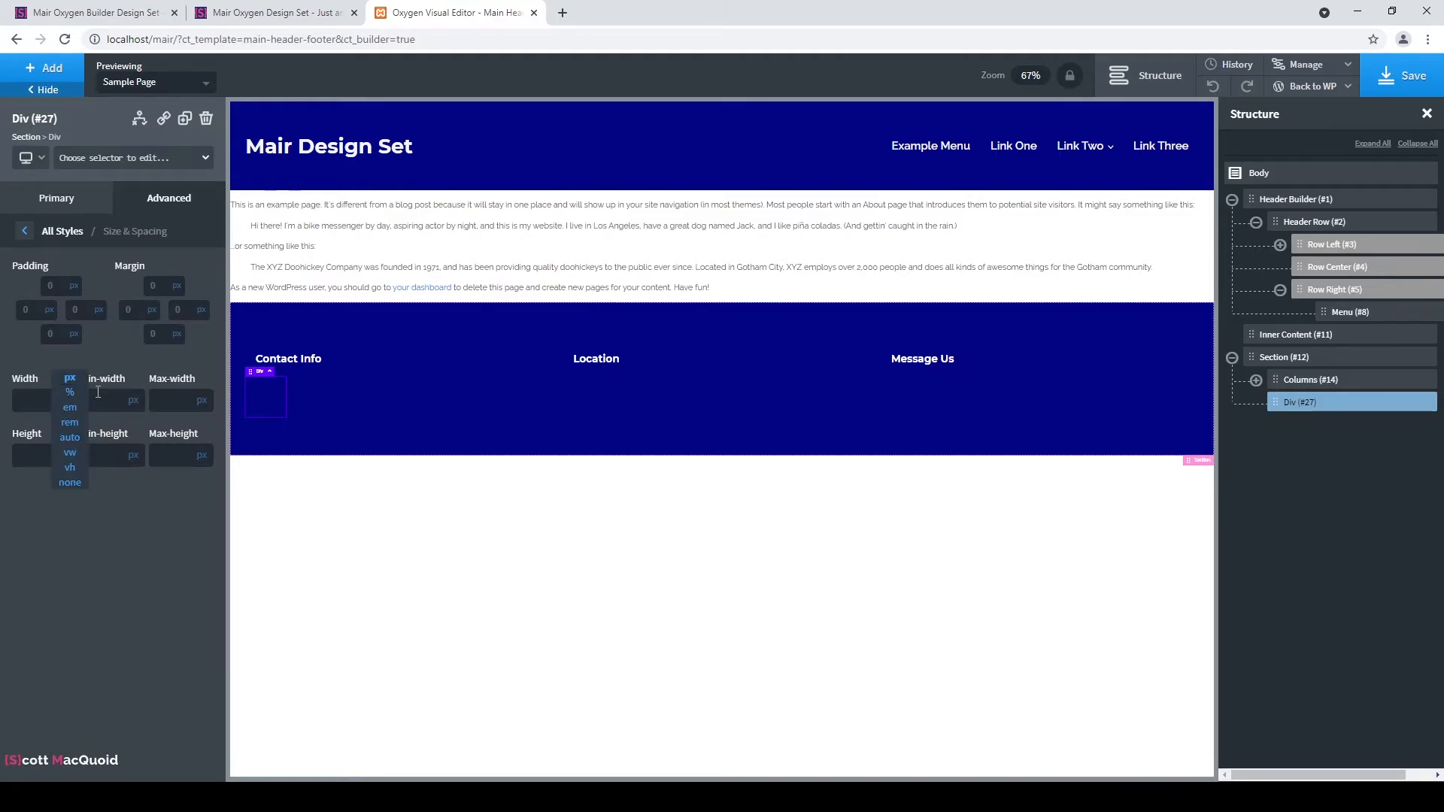
left_click(79, 396)
type("1000")
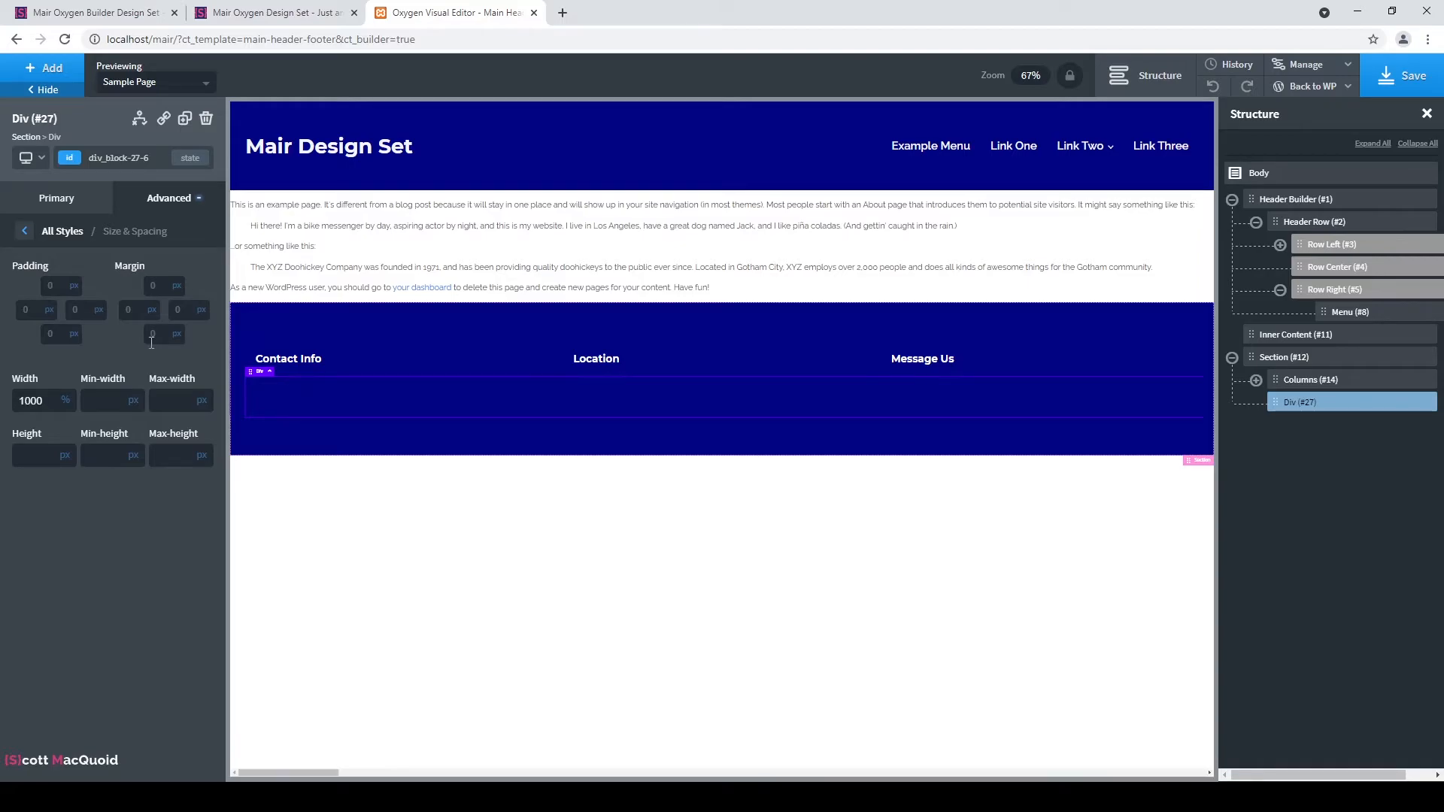
Insert a text block into the div and centre the div's contents horizontally.
left_click(49, 74)
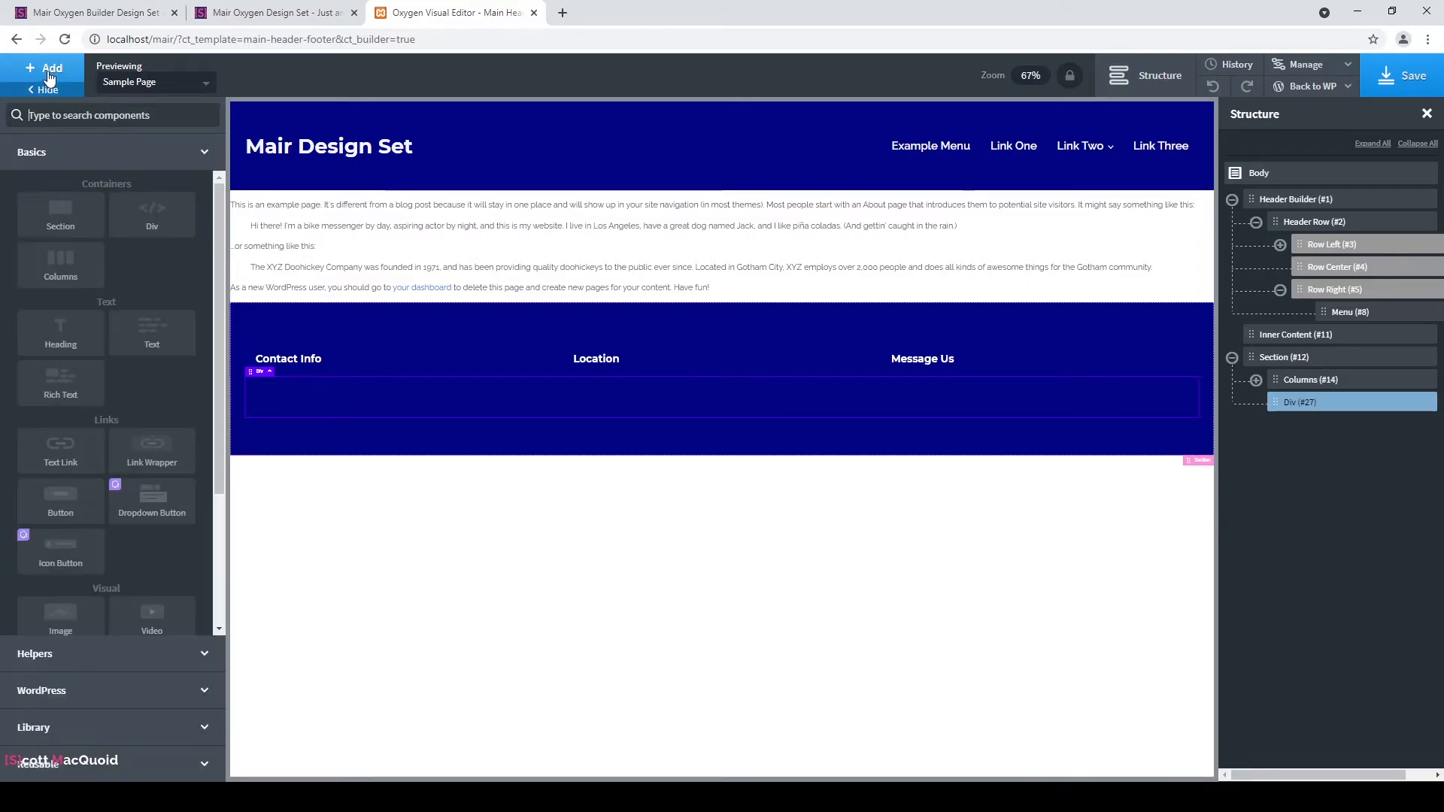
left_click(159, 338)
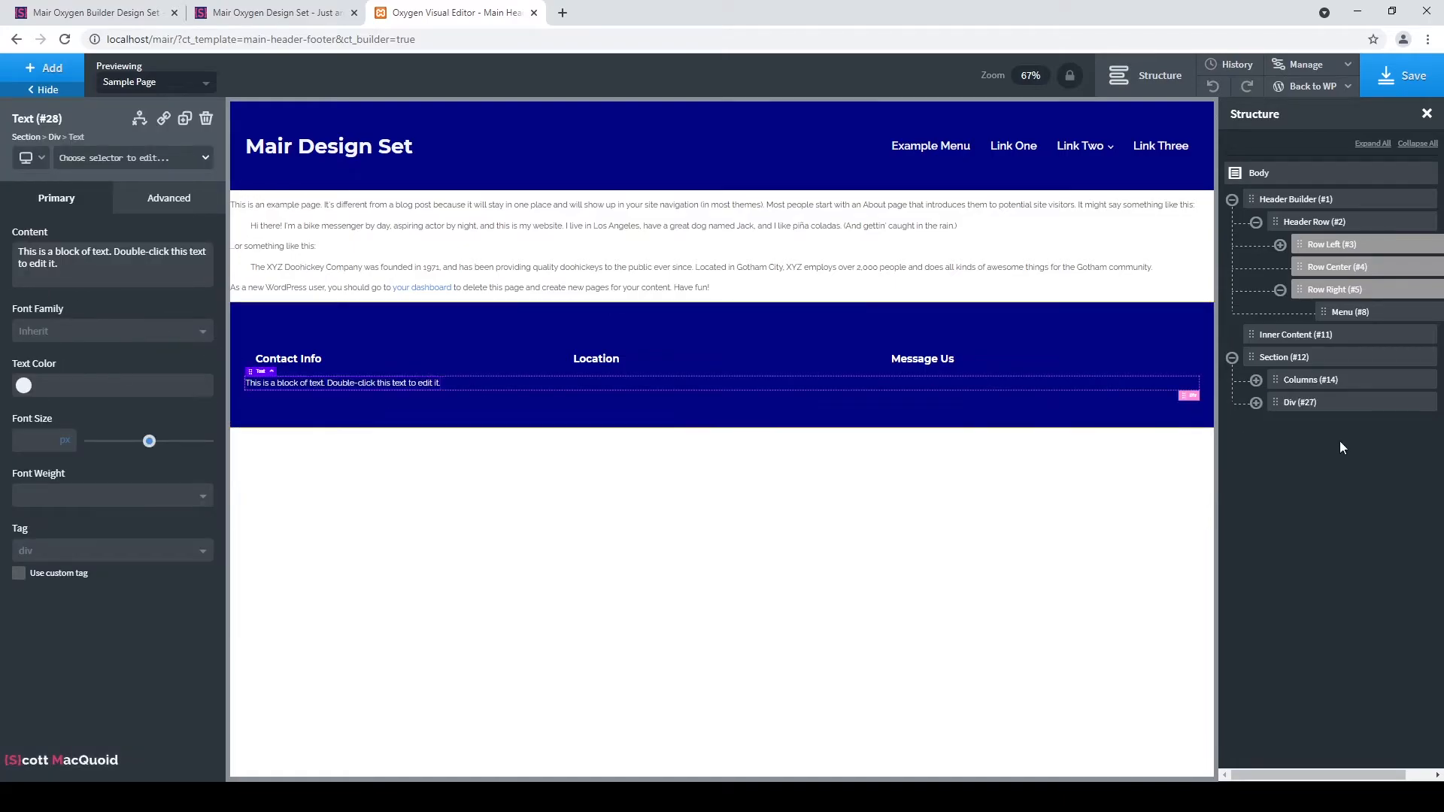
left_click(1368, 406)
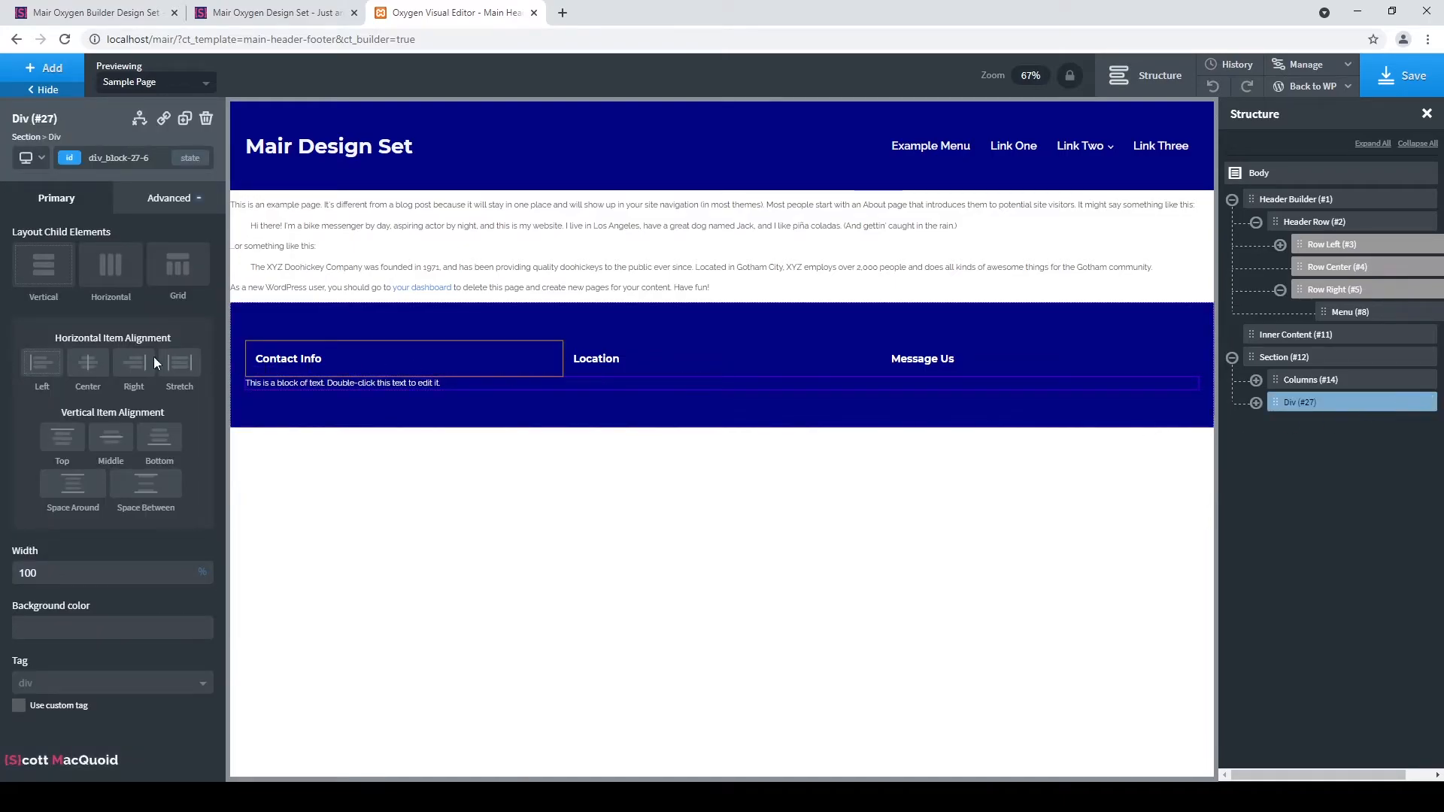
left_click(89, 363)
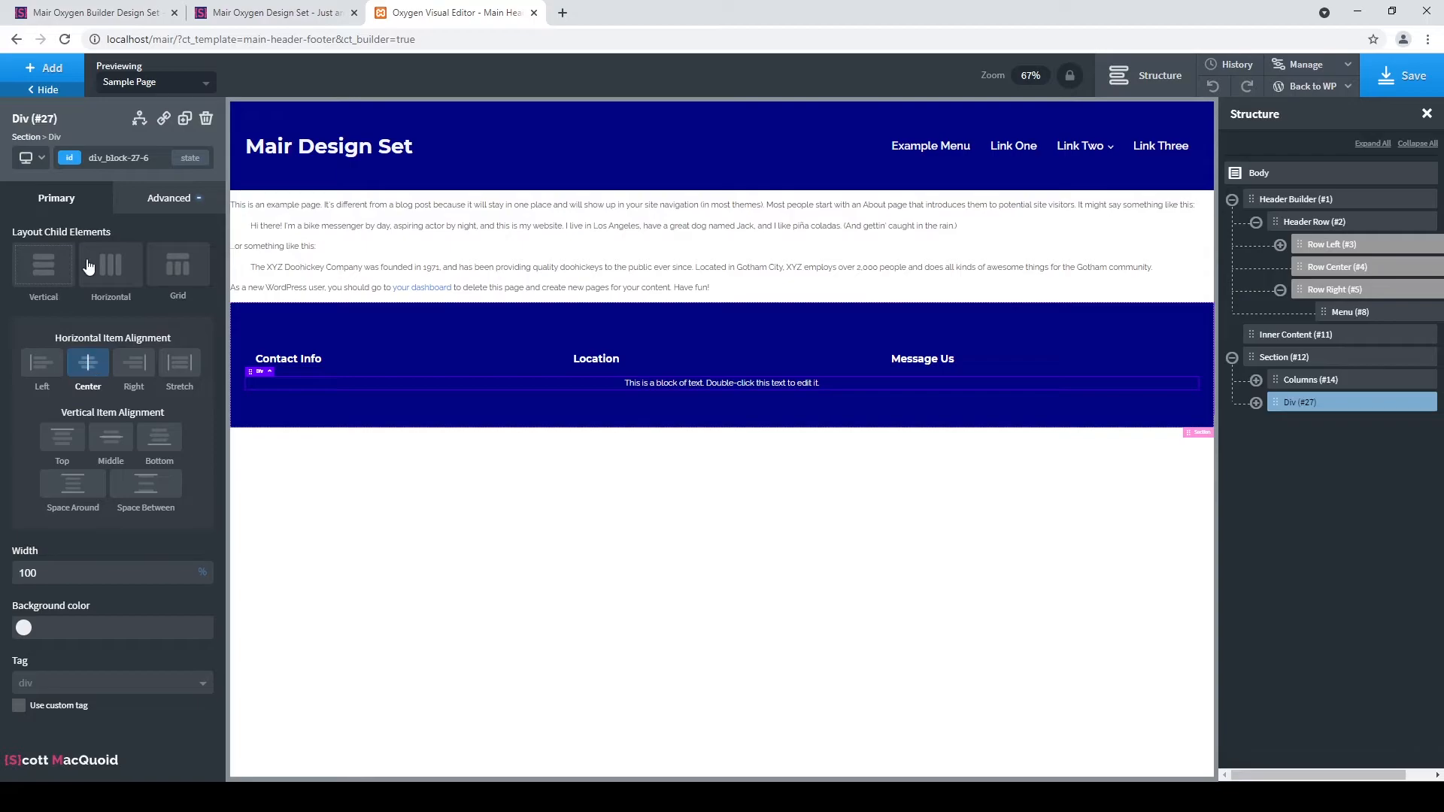
left_click(170, 197)
left_click(87, 287)
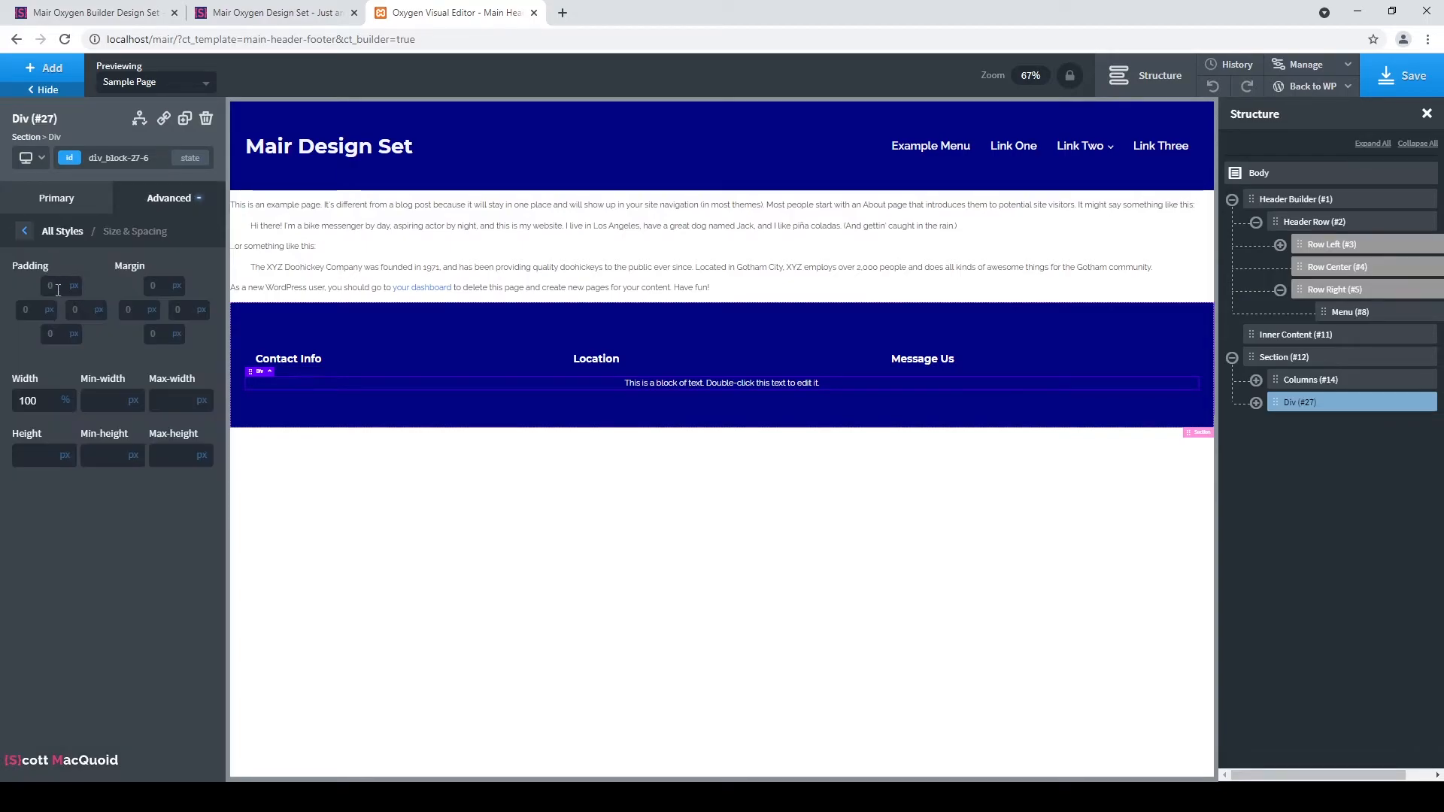
Give the bottom div 25px top padding, leaving the bottom padding empty.
left_click(59, 335)
type("25")
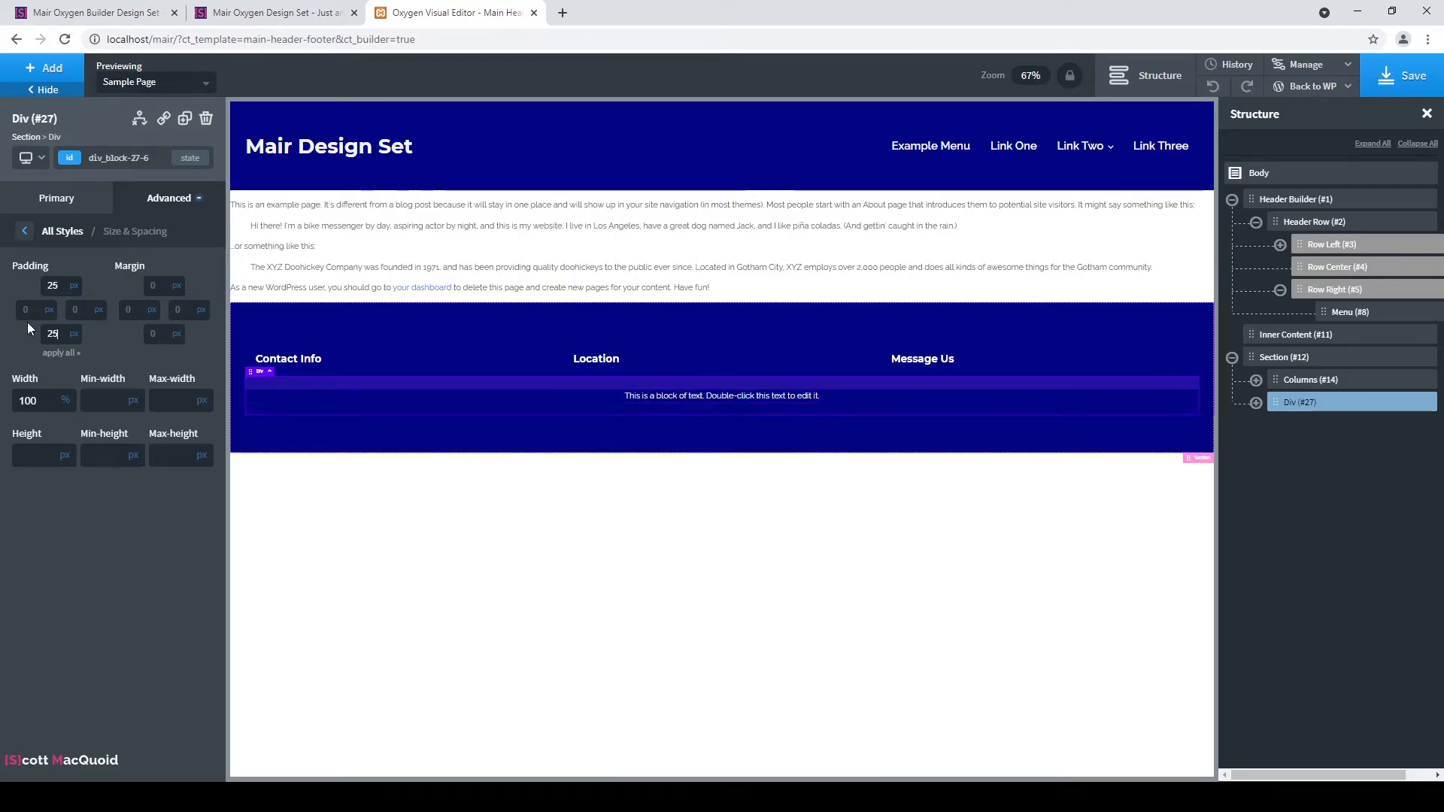
double_click(60, 336)
key("BackSpace")
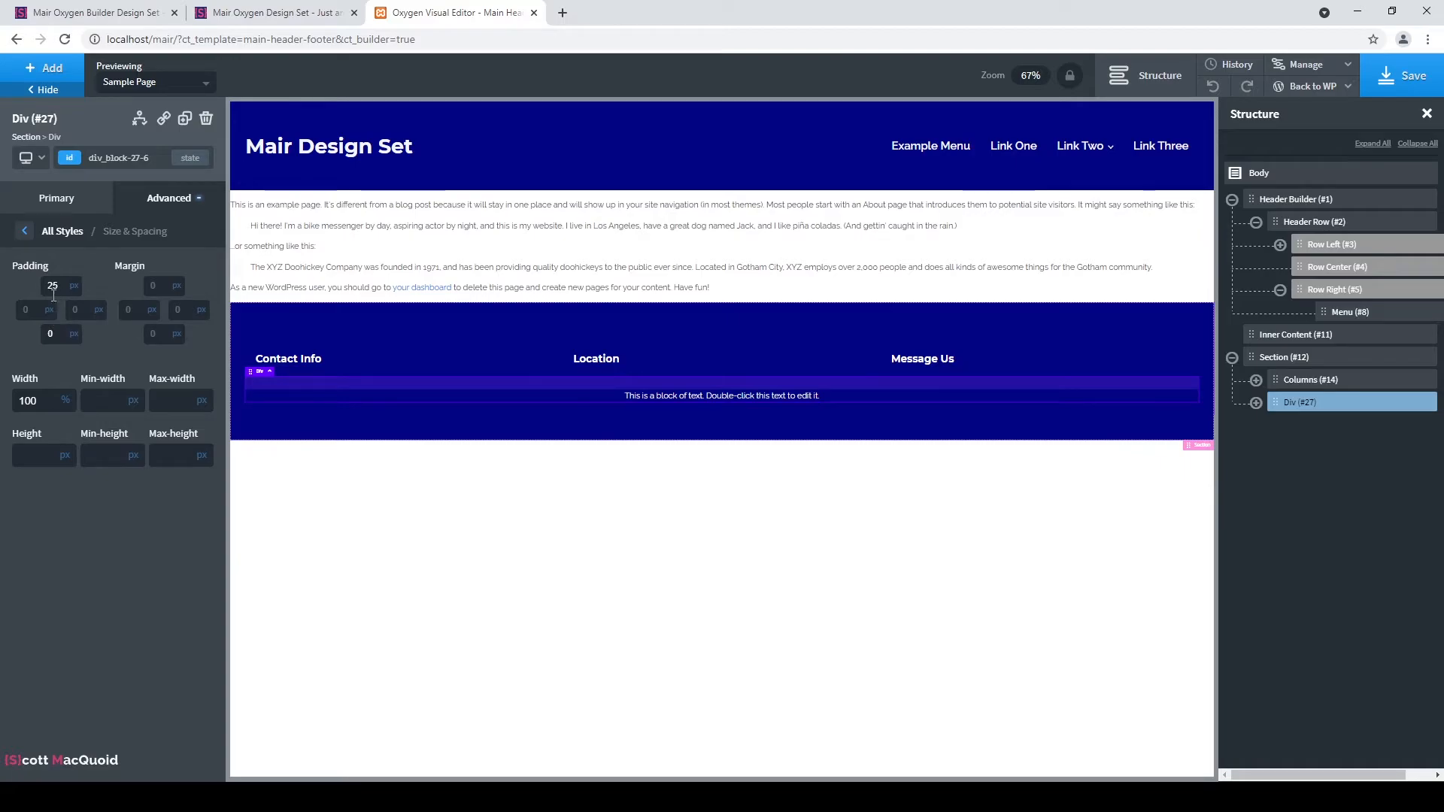
left_click(49, 202)
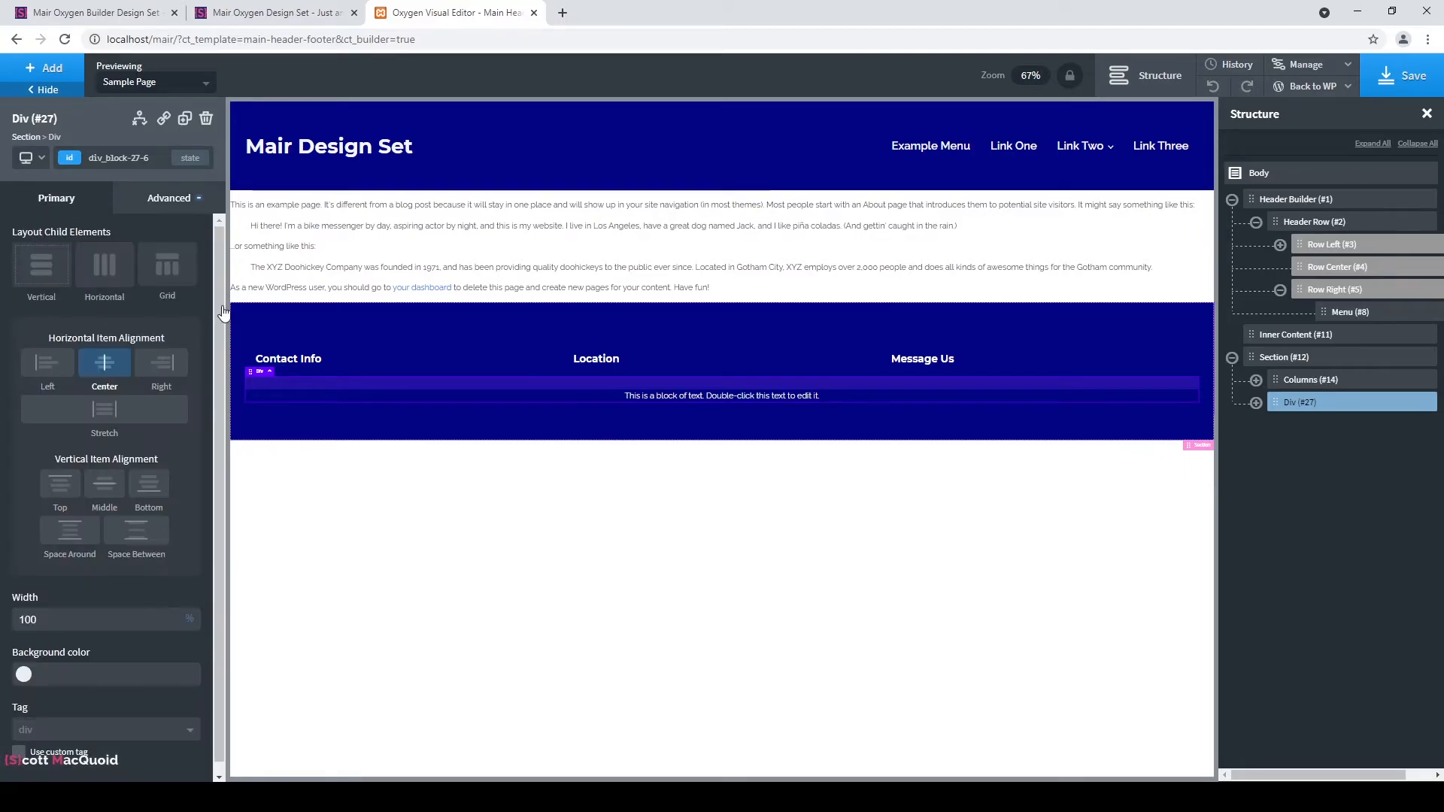
Change the text to 'All rights reserved. Design by' followed by the designer's name.
double_click(718, 398)
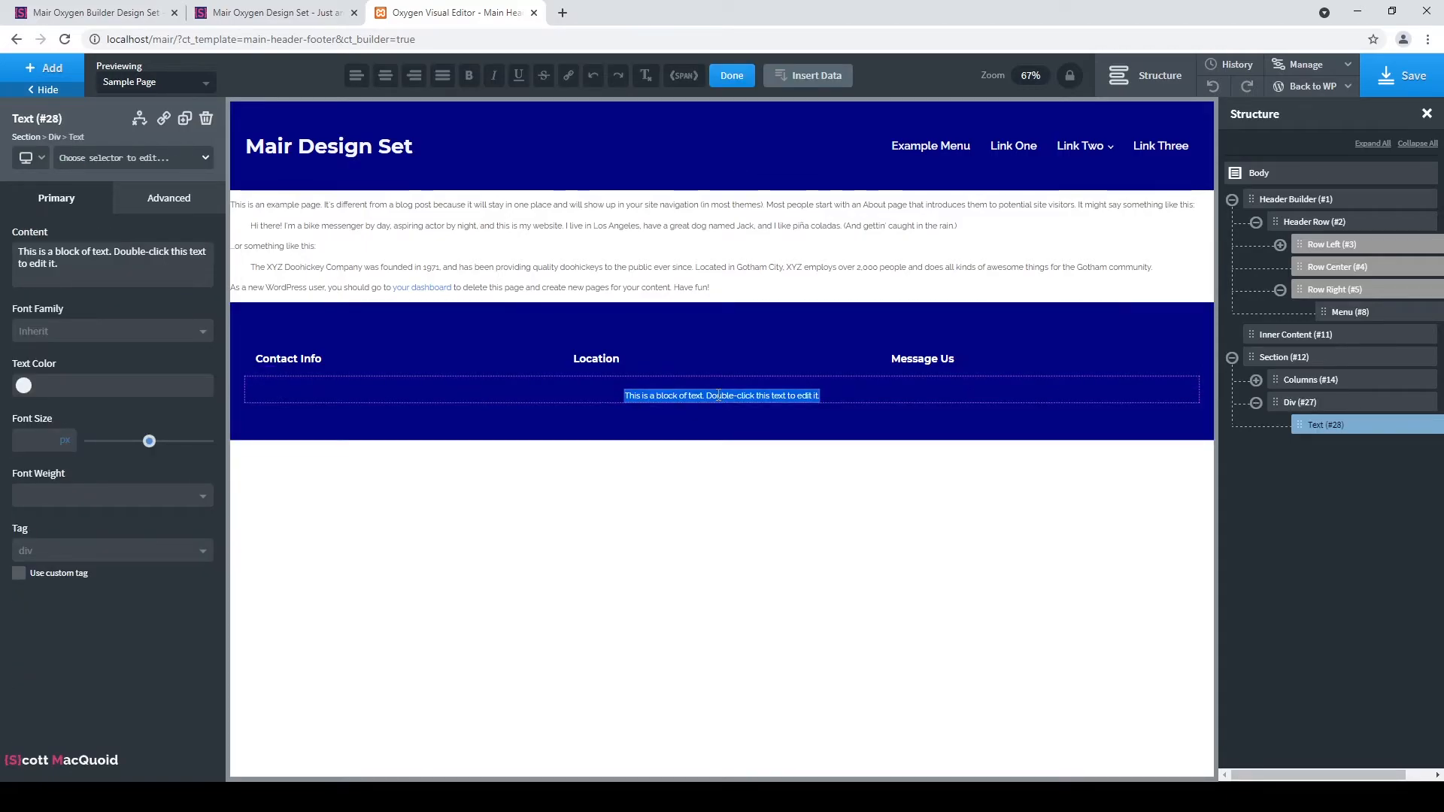
type("All")
left_click(53, 261)
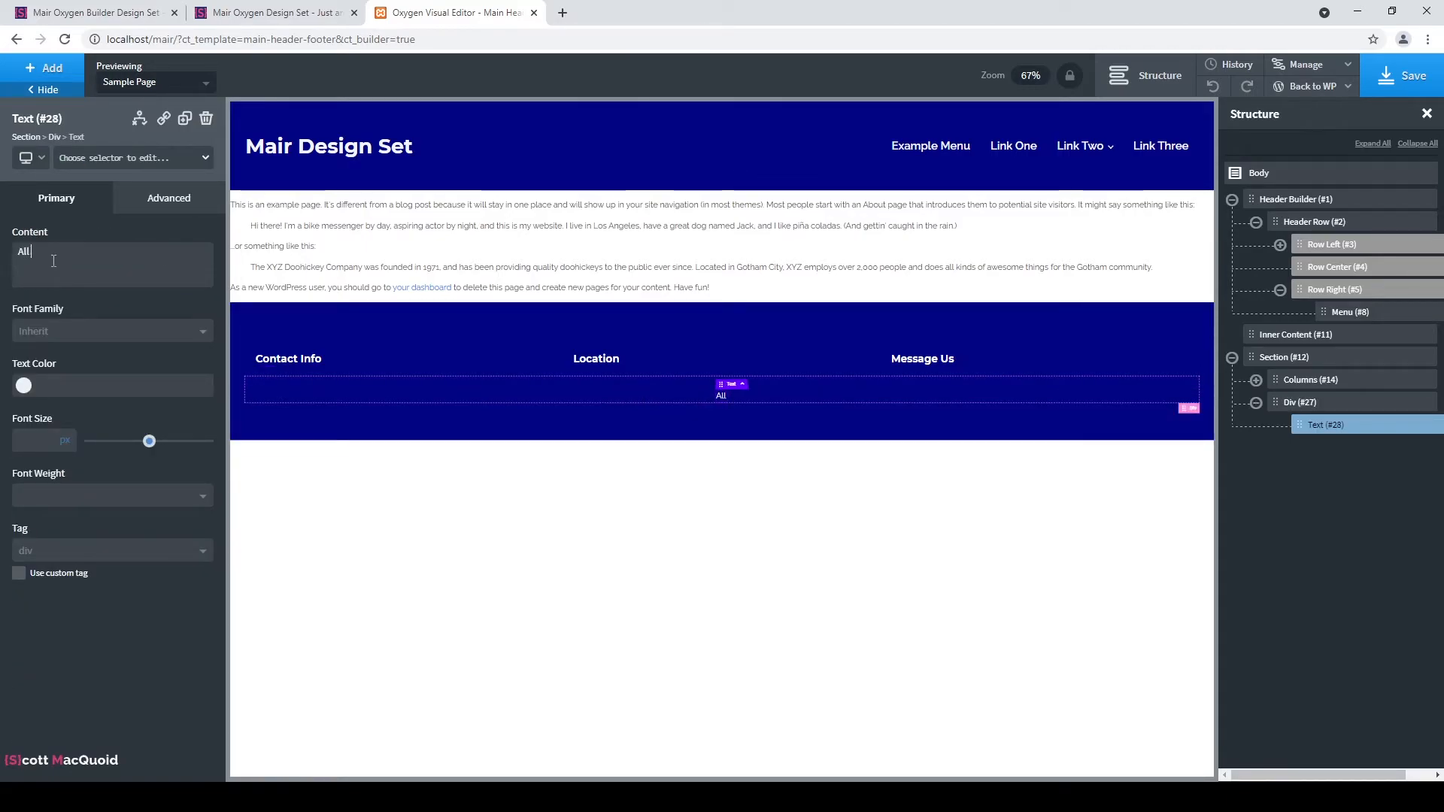
type("rights")
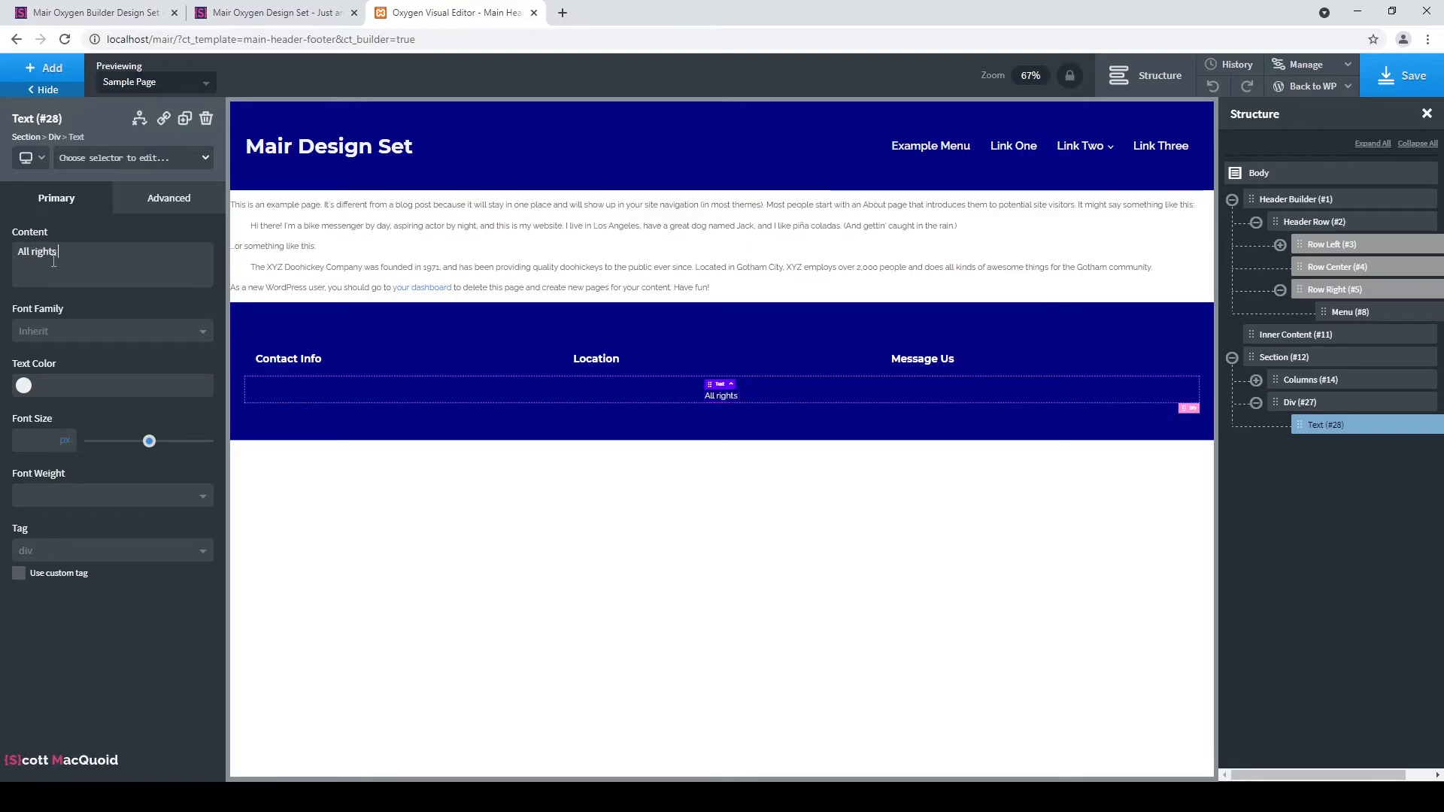
type(" reserved")
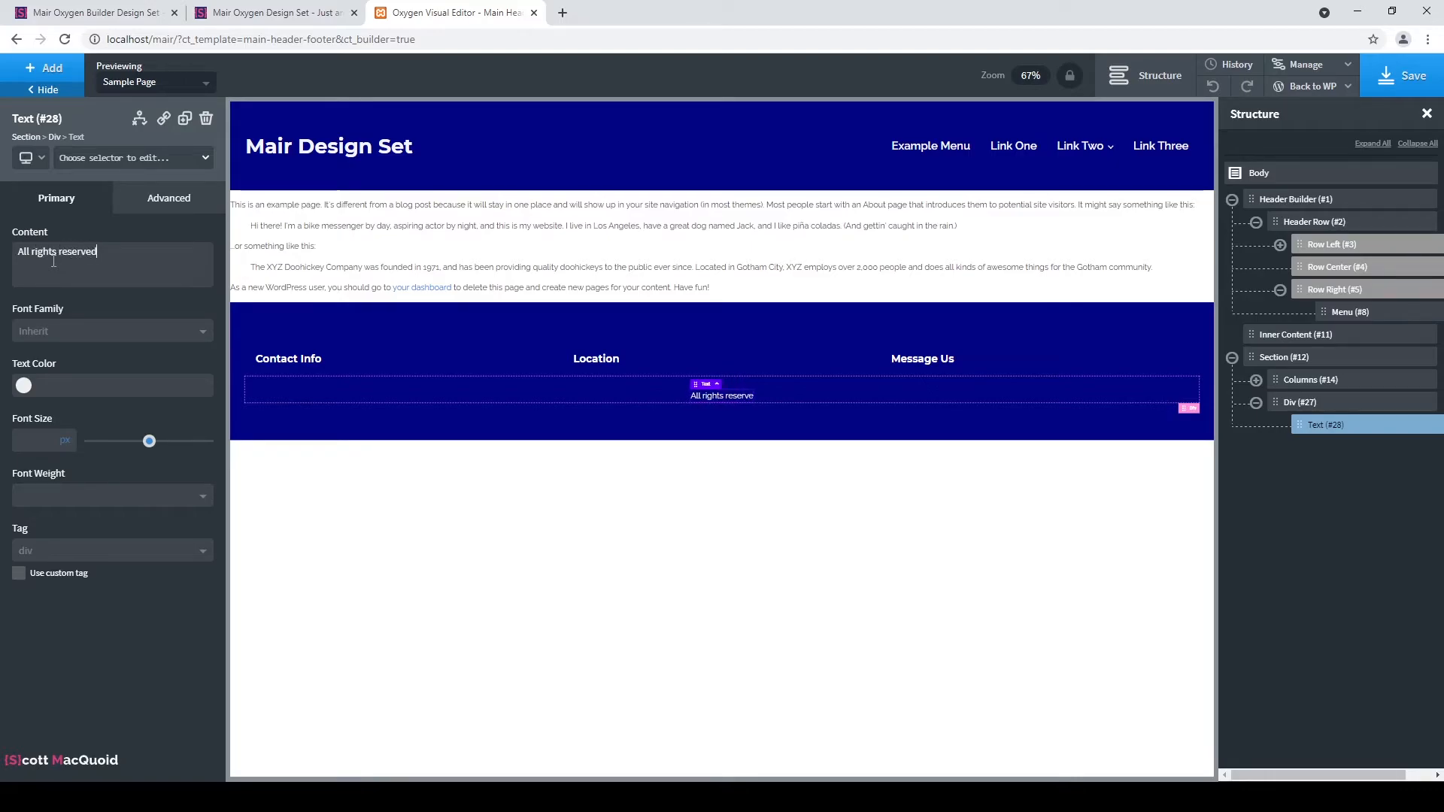
type(". Design by ")
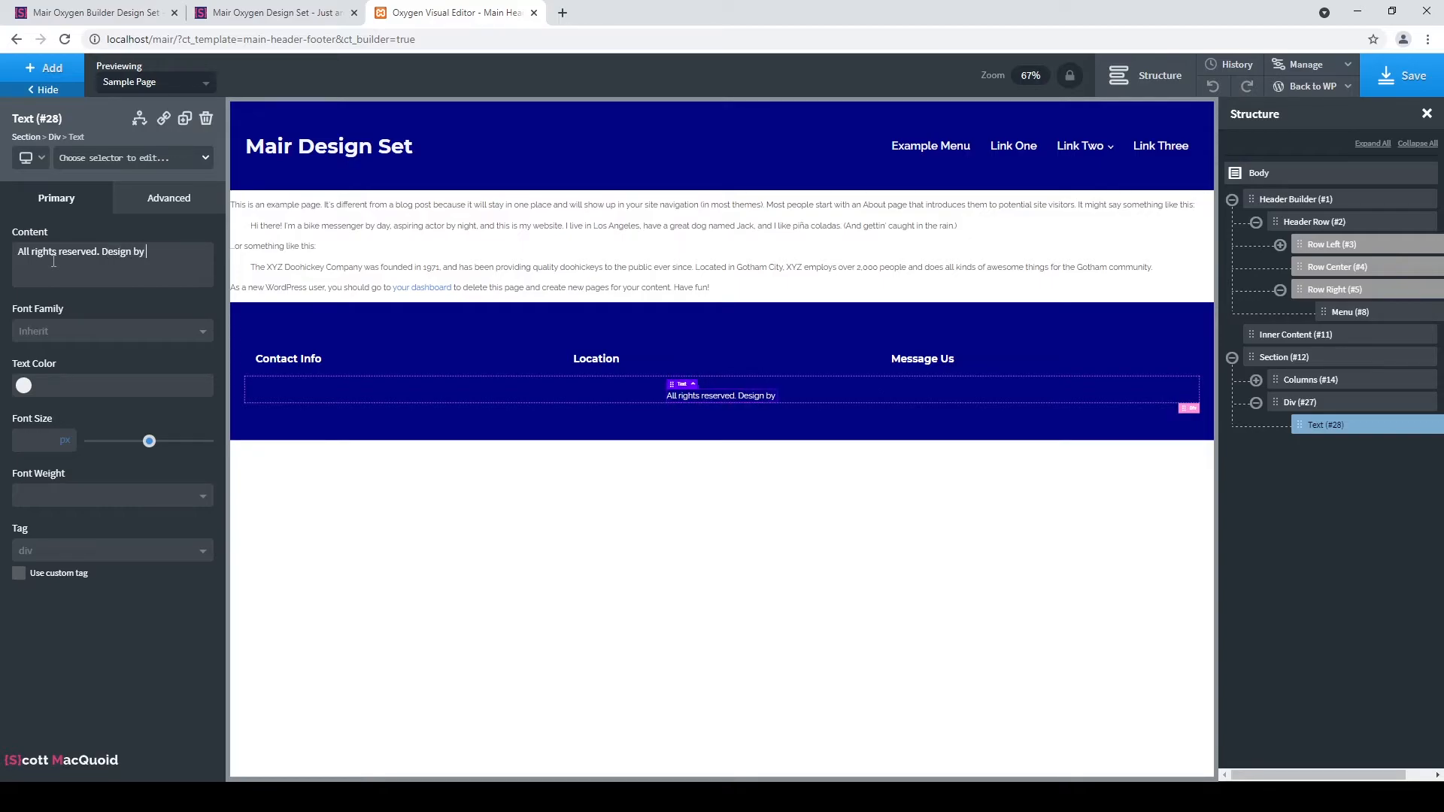
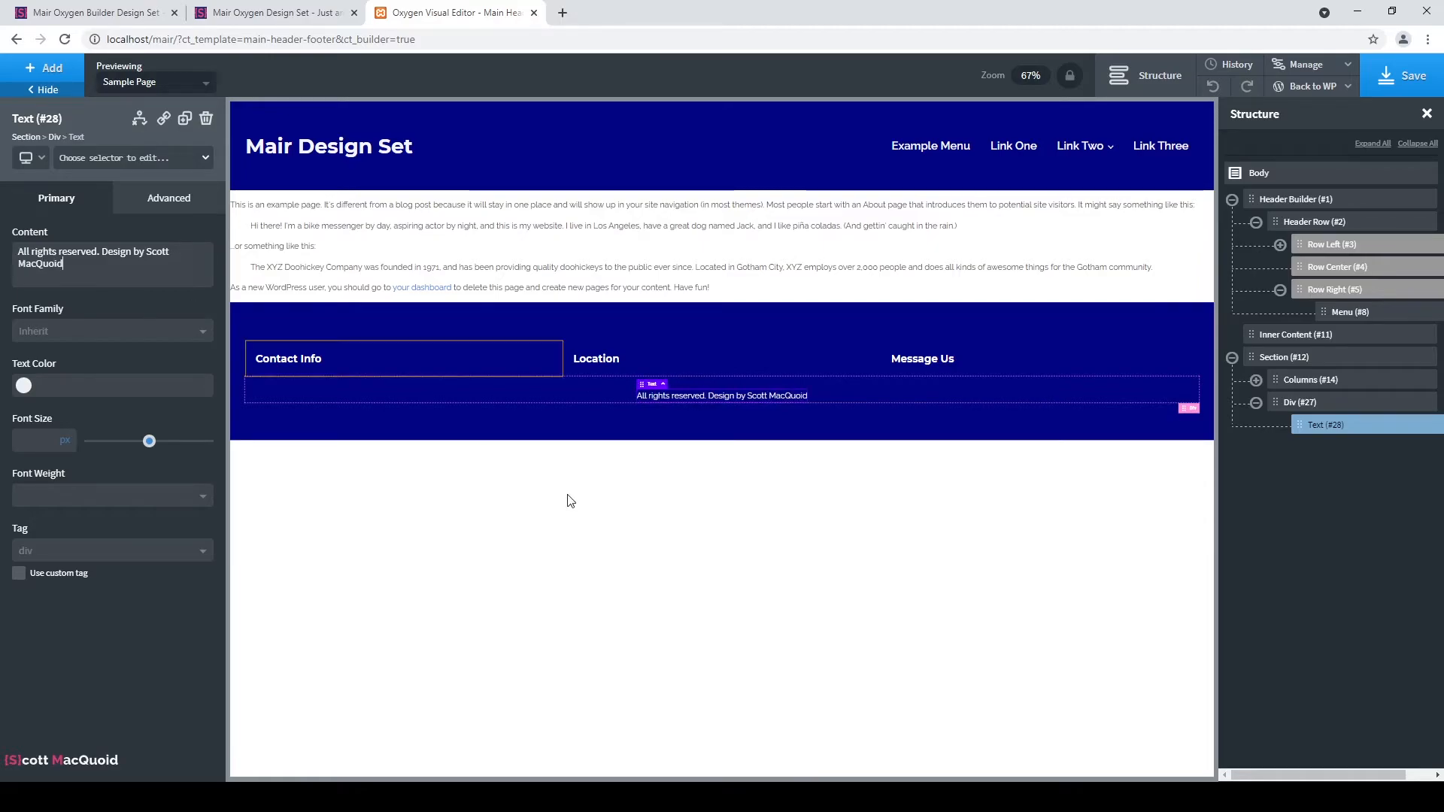
Link the designer's name in the credit line to the designer's website.
double_click(767, 397)
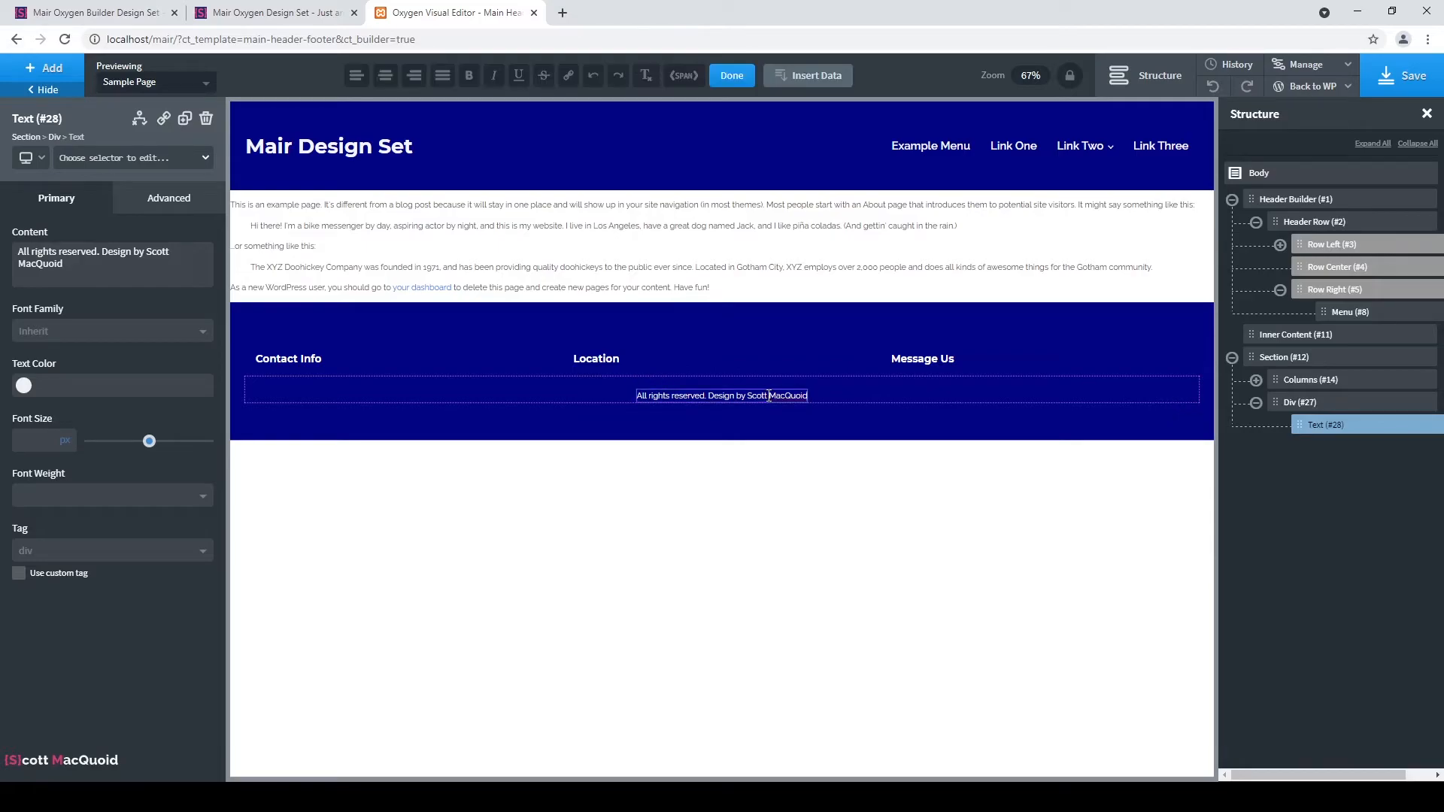
left_click_drag(749, 396, 808, 398)
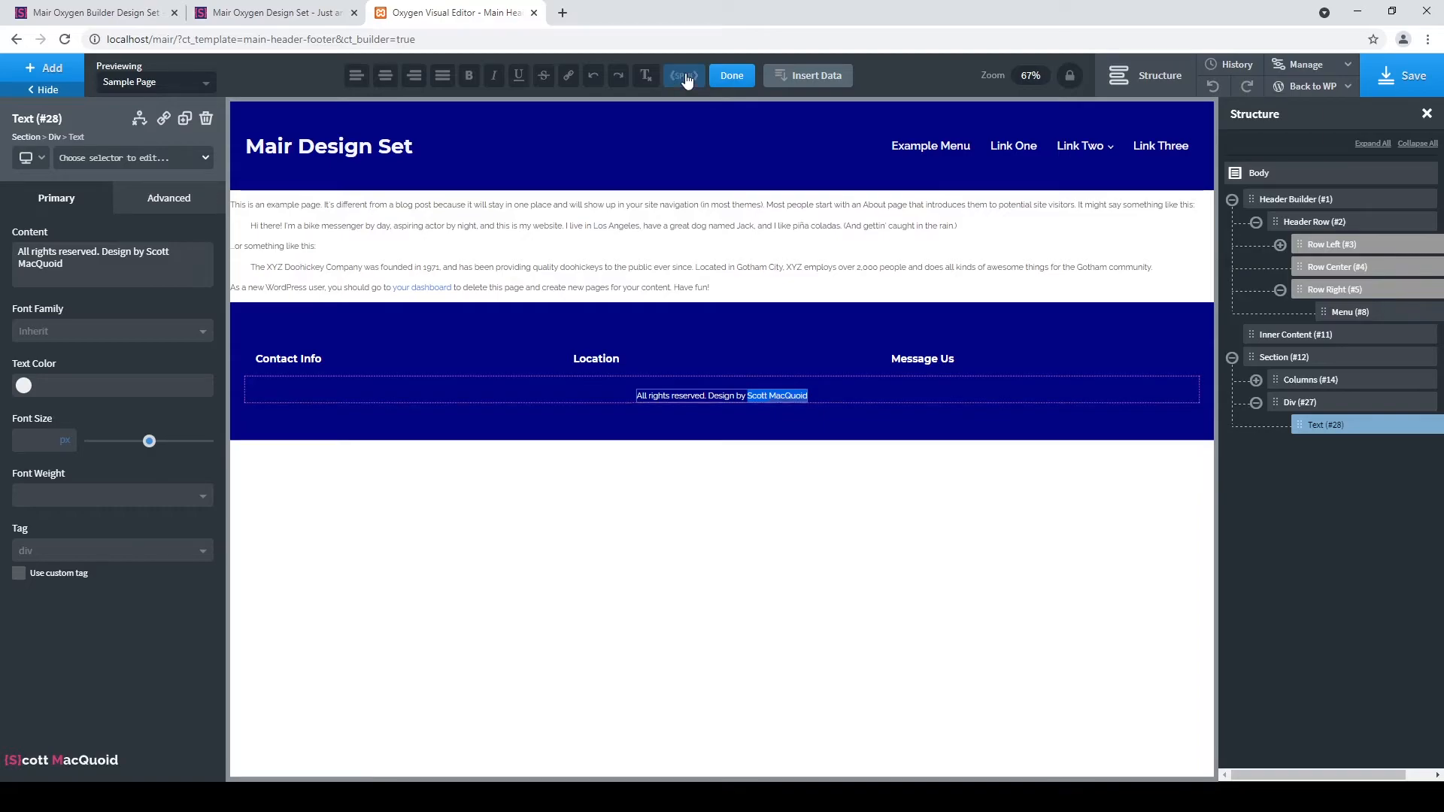
left_click(569, 79)
left_click(790, 161)
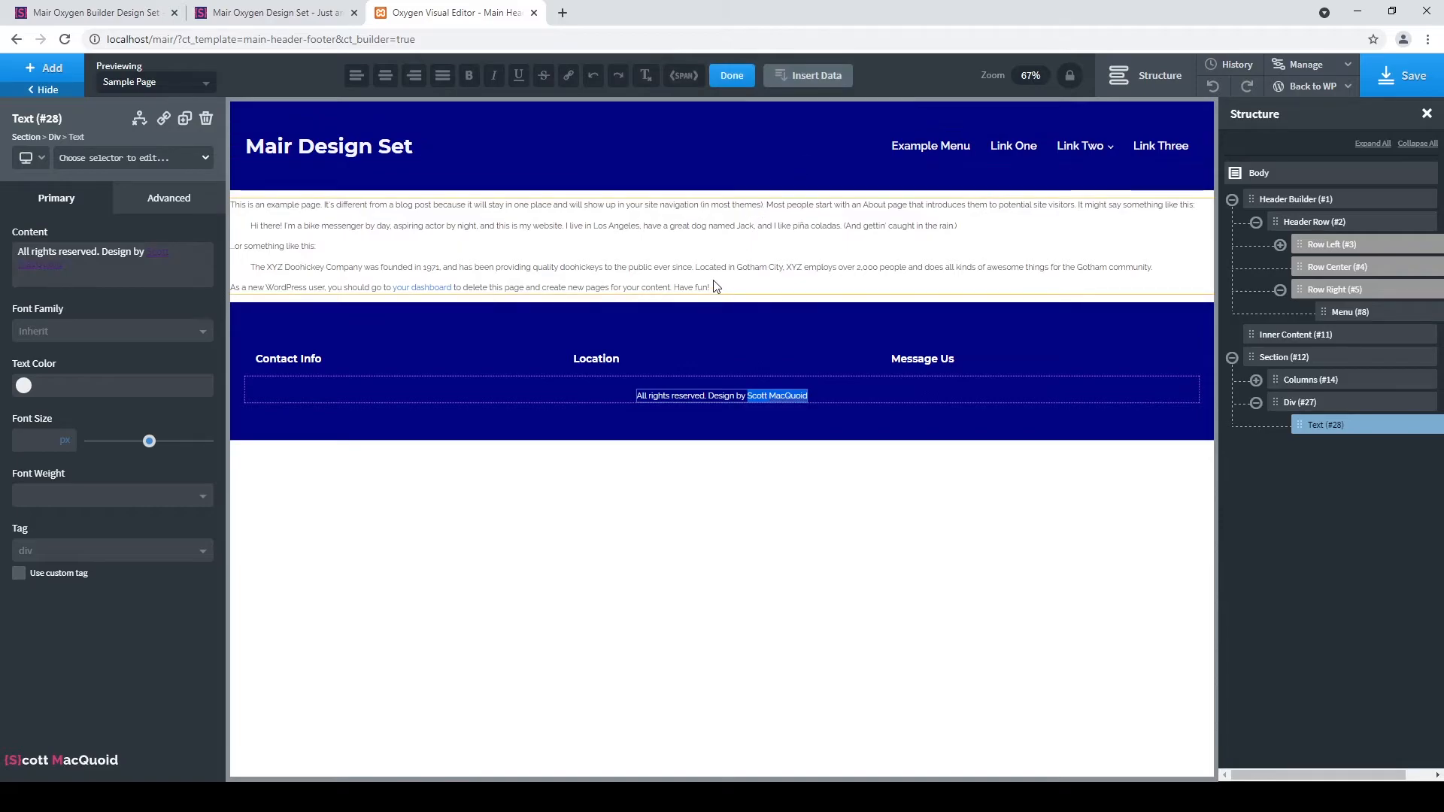
left_click(846, 392)
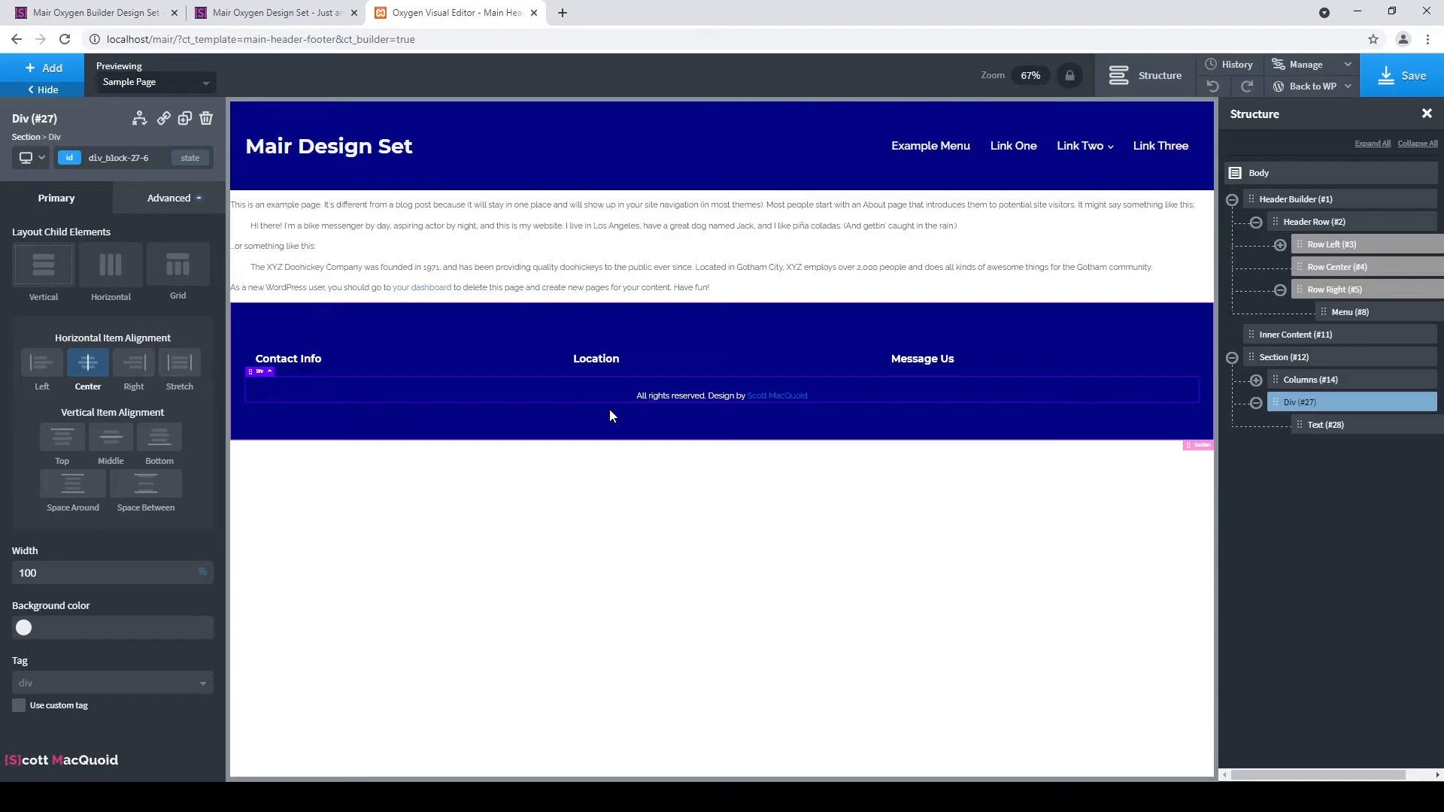
Reselect the designer's linked name inside the credit text.
left_click(797, 399)
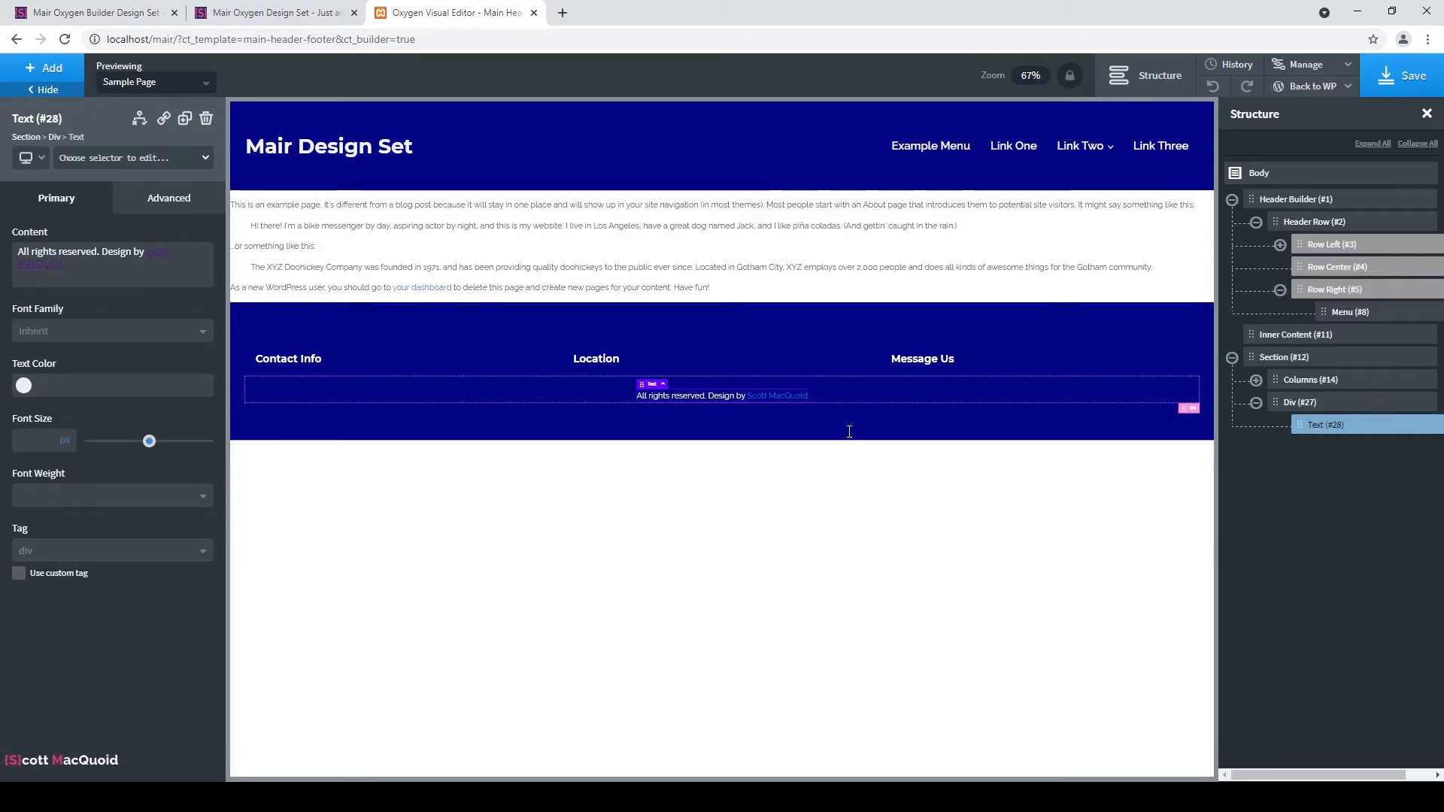
double_click(742, 397)
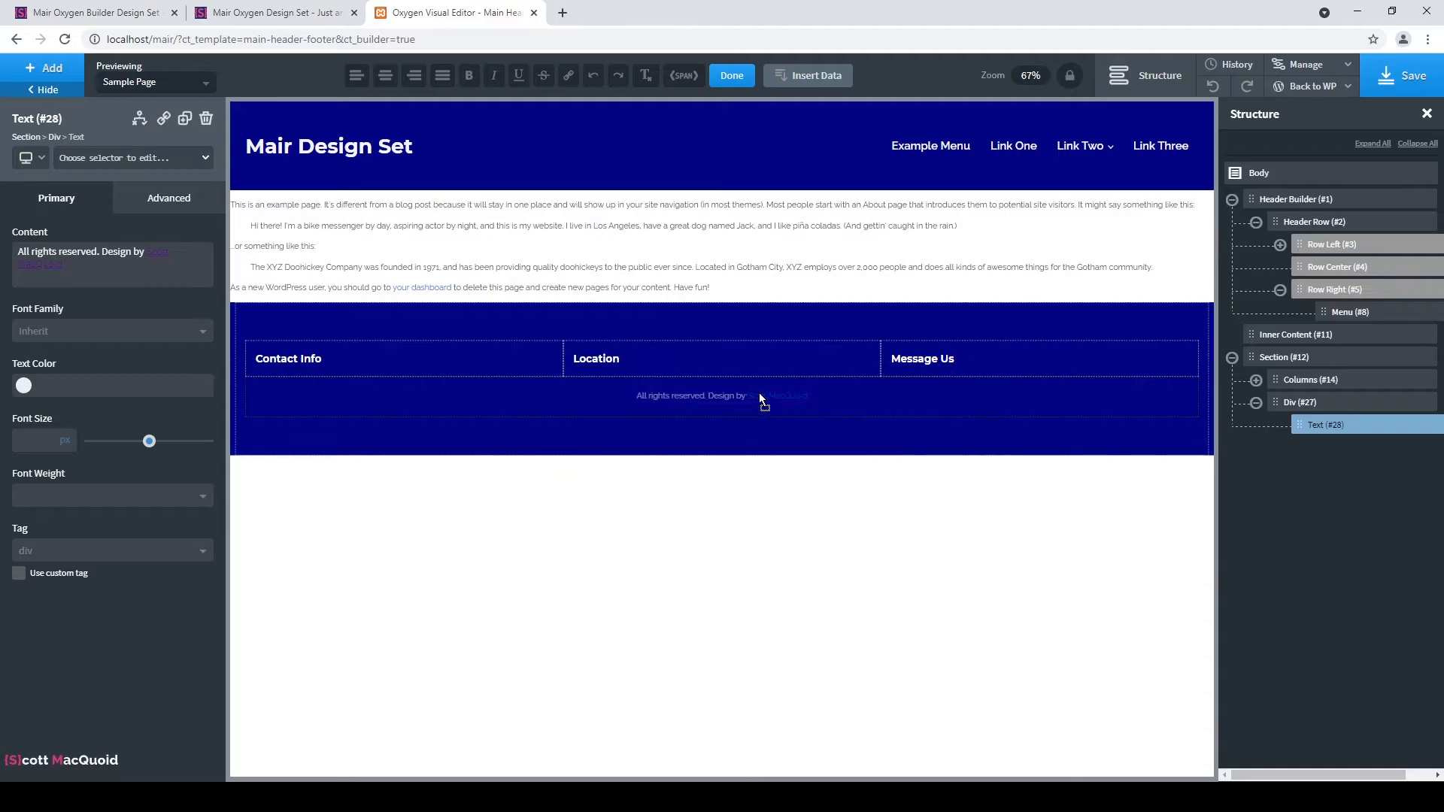
double_click(750, 395)
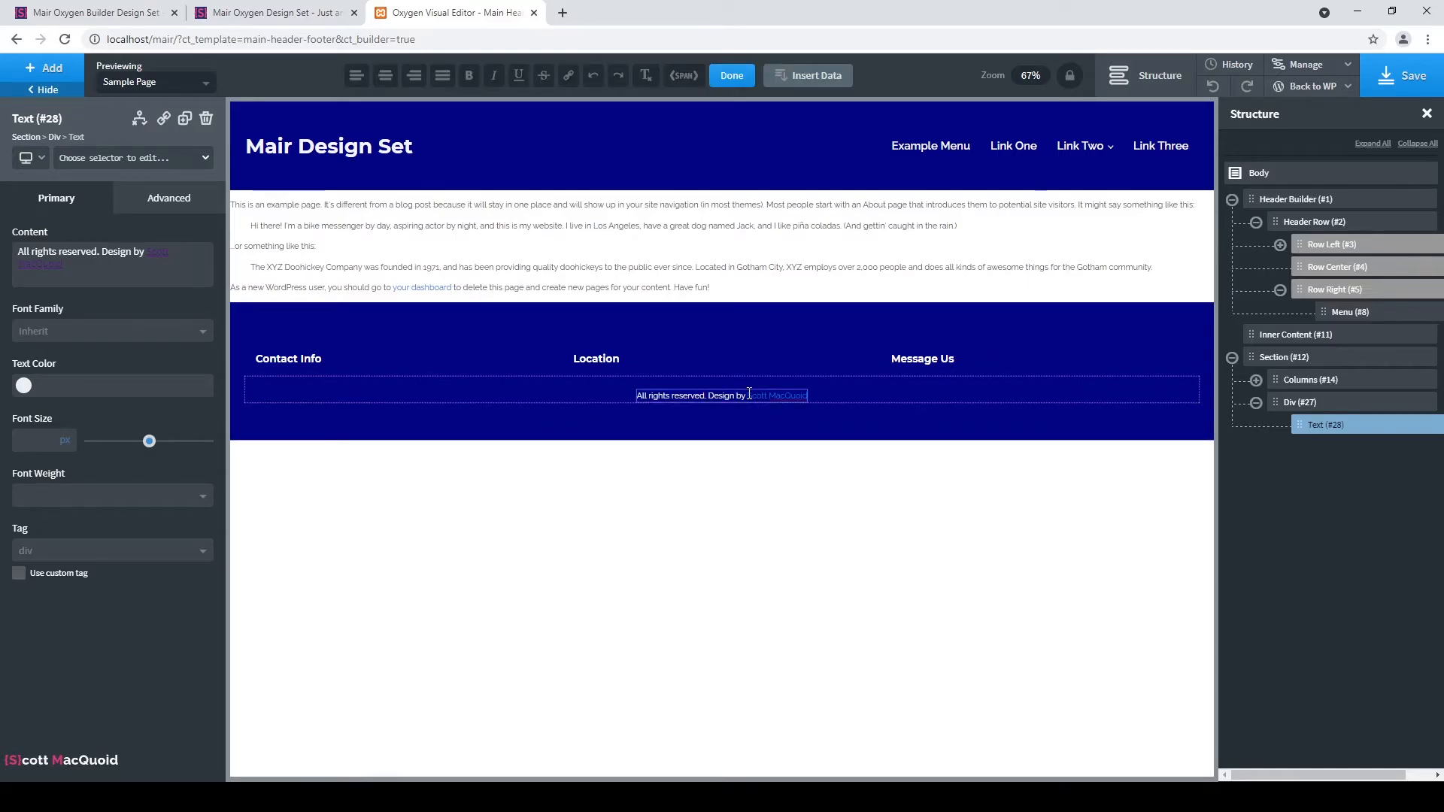
key("shift+Left")
key("shift+Left")
key("shift+Left")
key("shift+Left")
key("shift+Left")
key("shift+Left")
key("shift+Left")
key("shift+Left")
key("shift+Left")
key("shift+Left")
key("shift+Left")
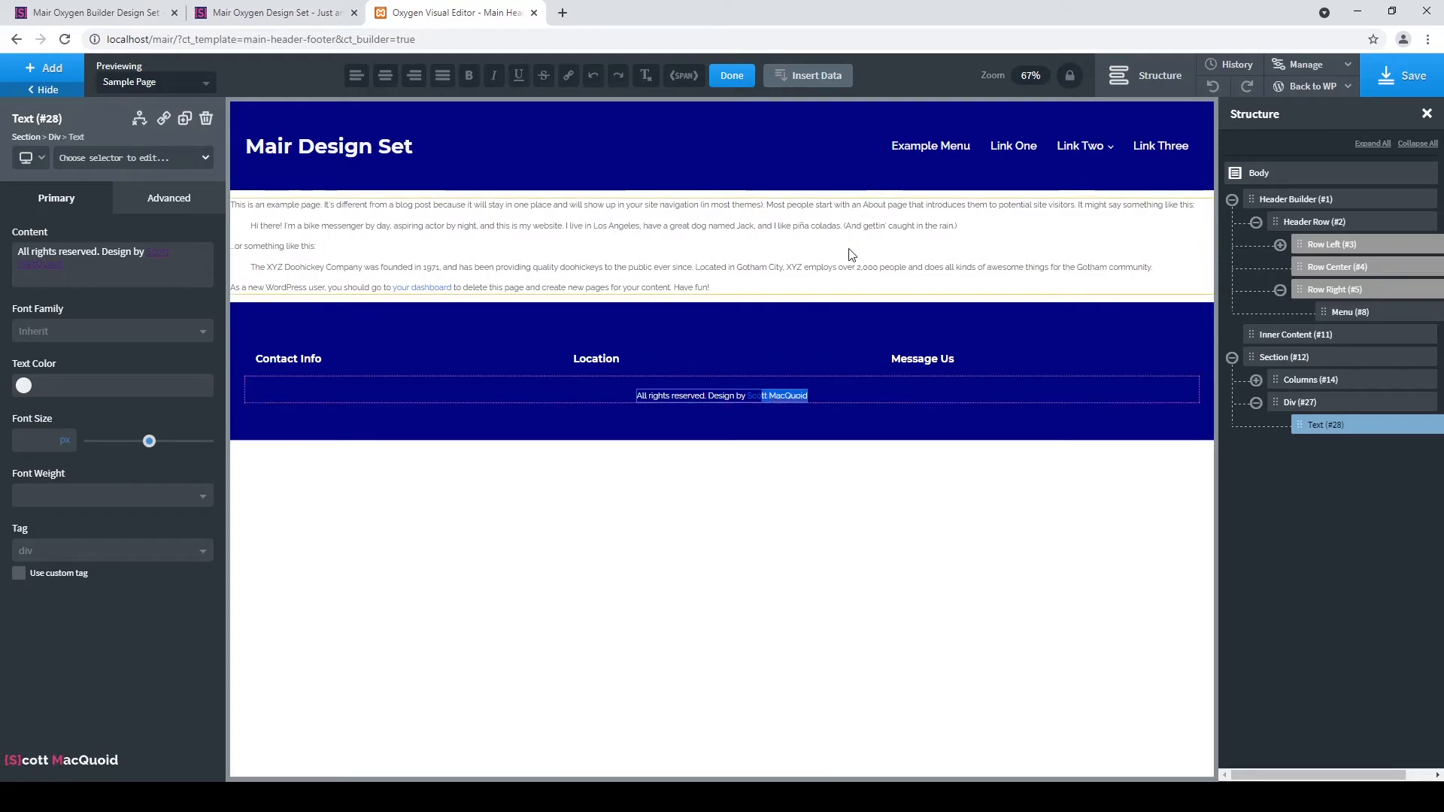
key("shift+Left")
key("shift+Left")
Wrap the designer's name in a span, colour it white (Bg) and make it bold 700.
left_click(683, 75)
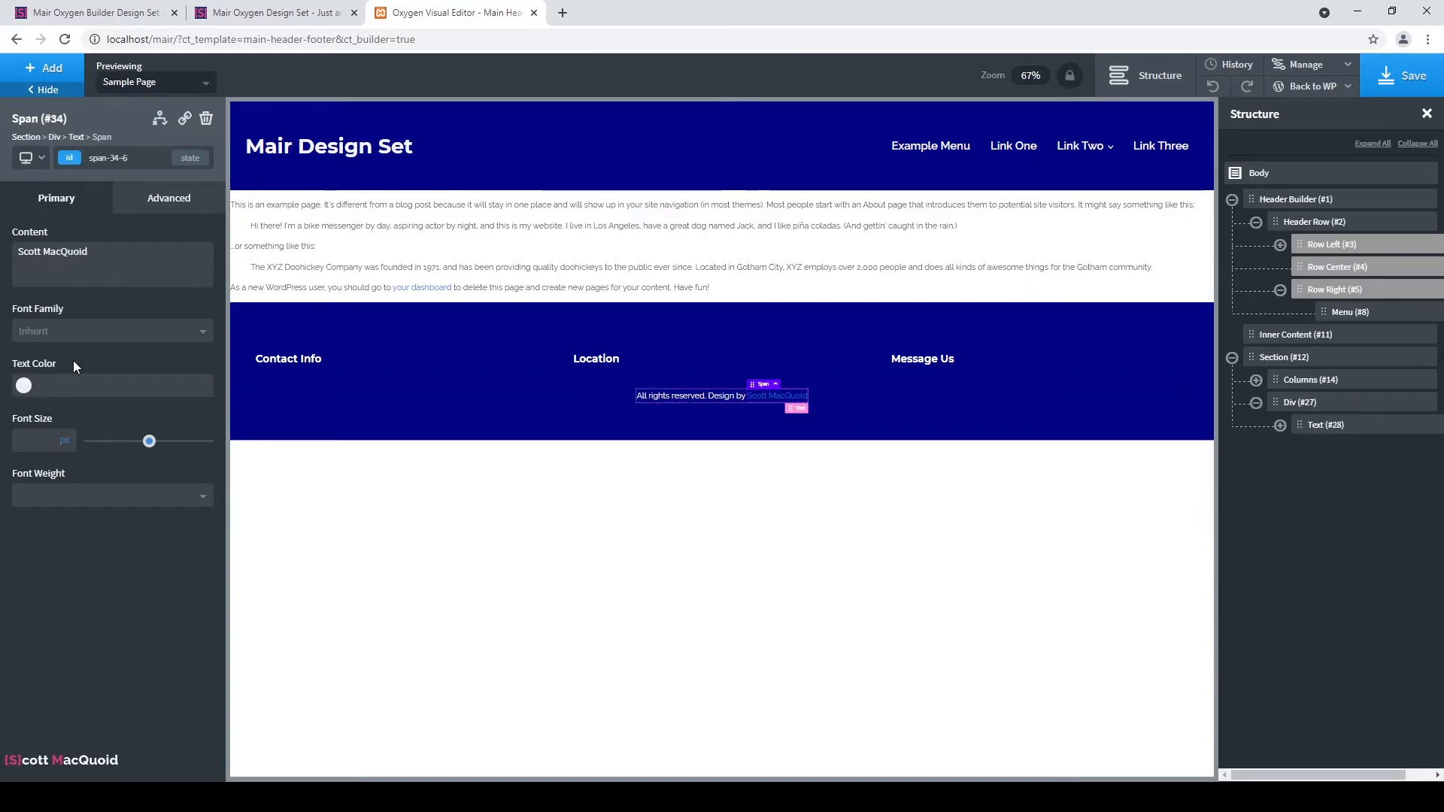
left_click(23, 385)
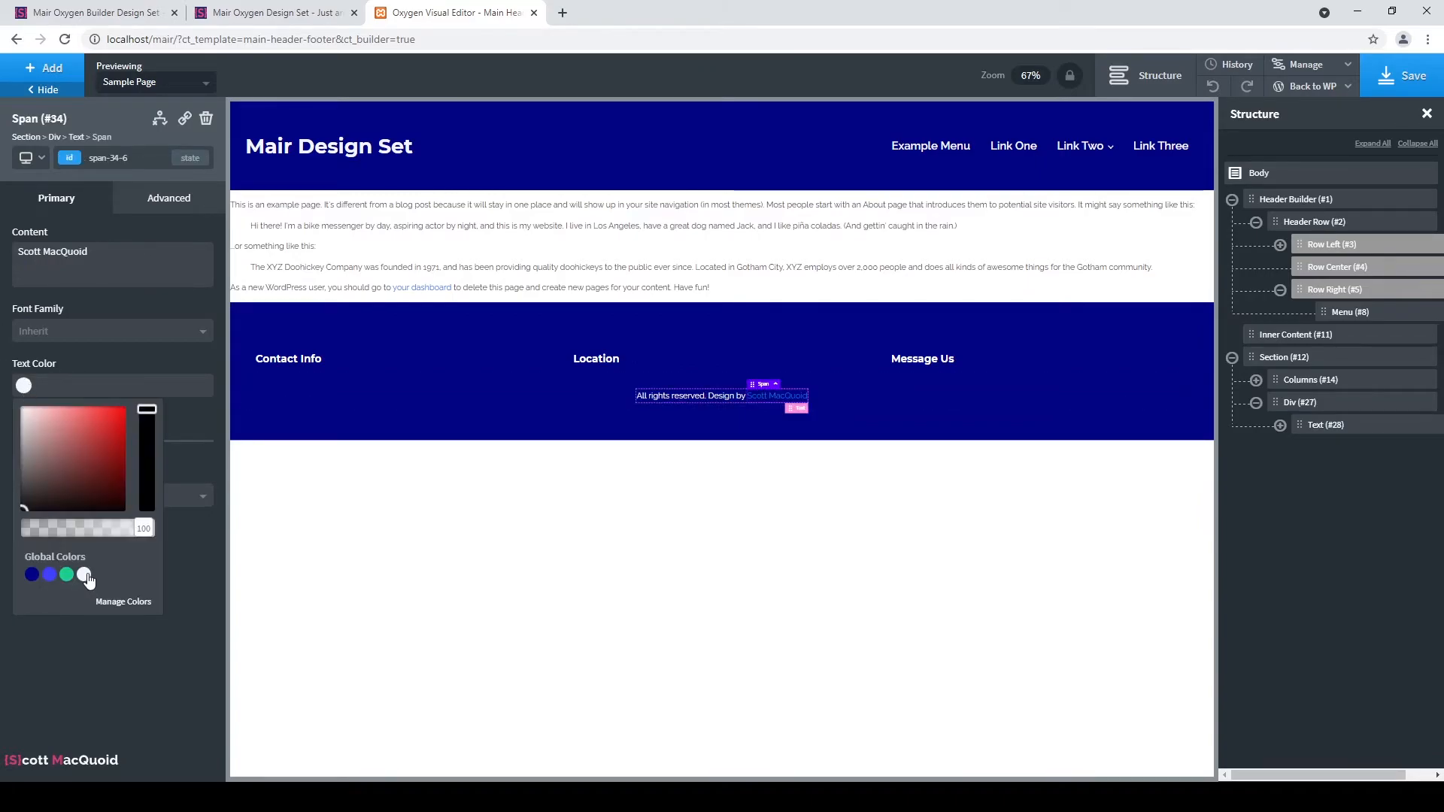
left_click(83, 575)
left_click(51, 674)
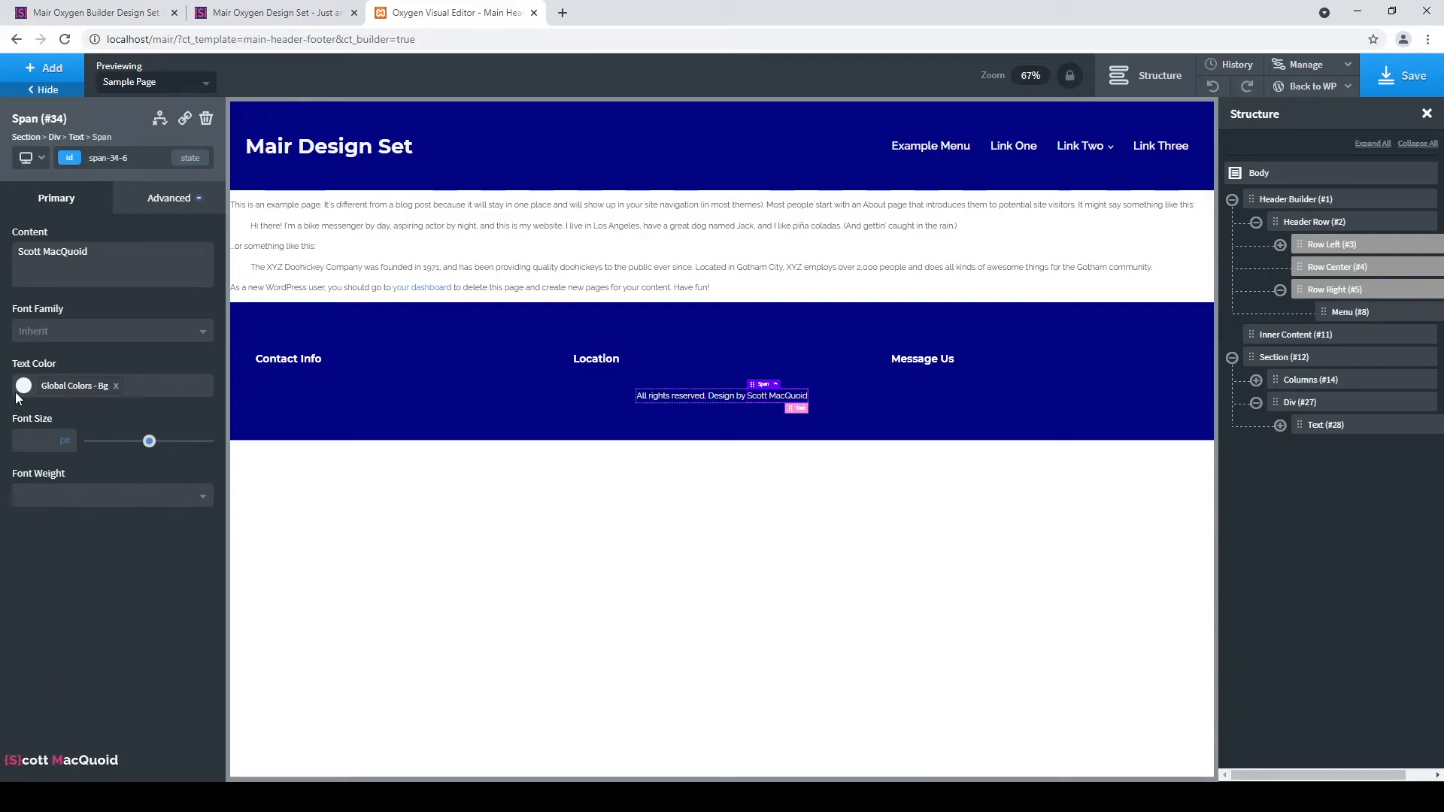
left_click(73, 497)
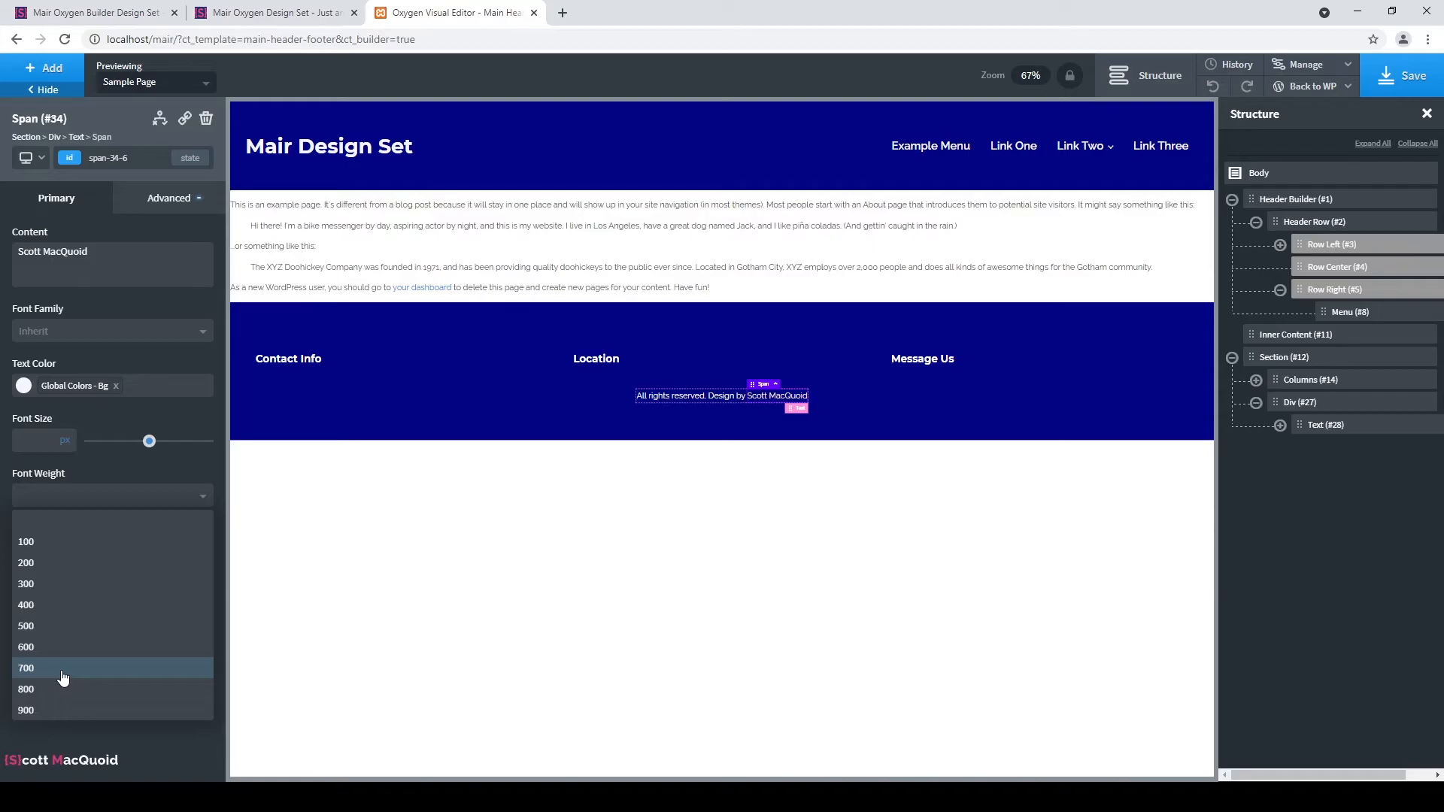
left_click(62, 671)
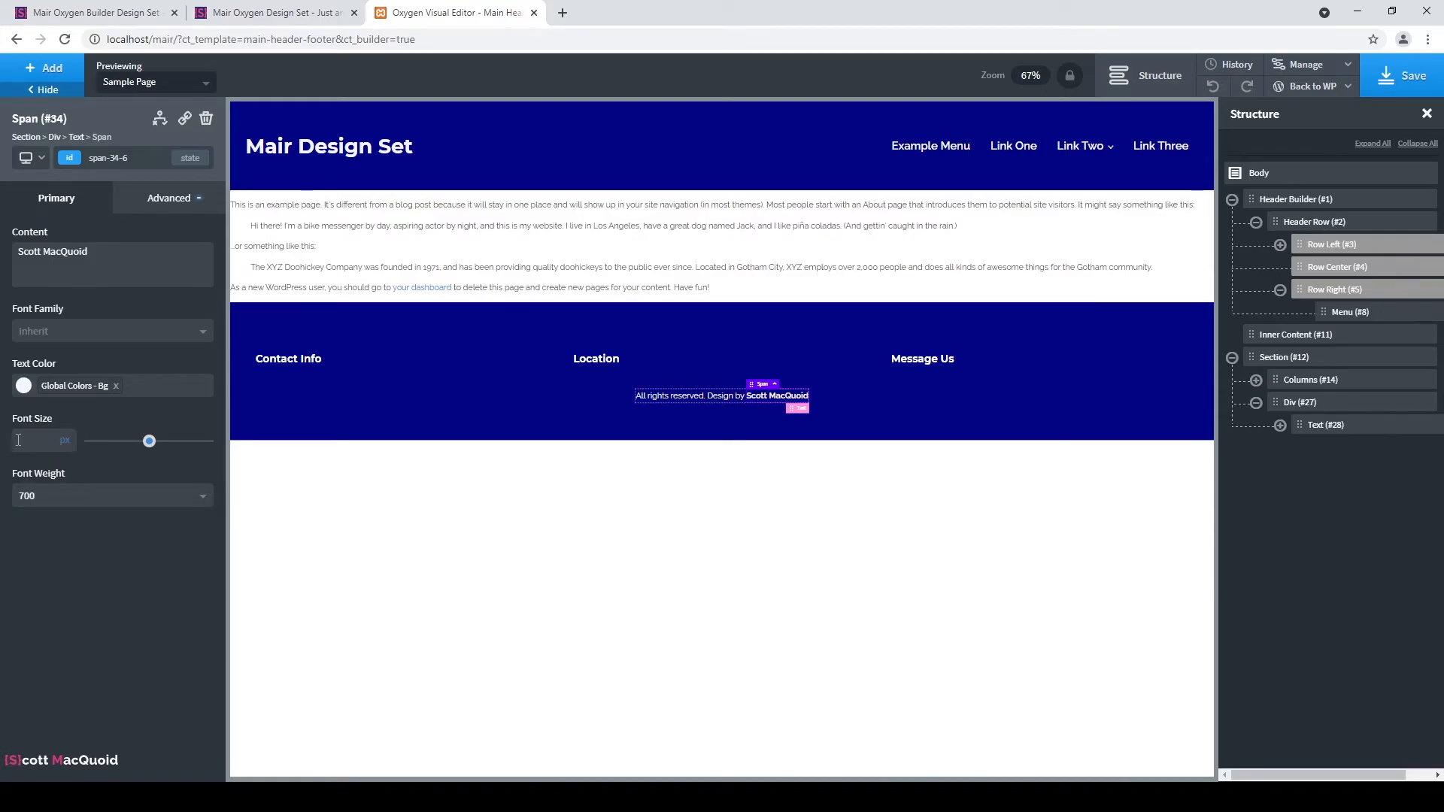
Underline the designer's name, then select the footer credit row container.
left_click(186, 202)
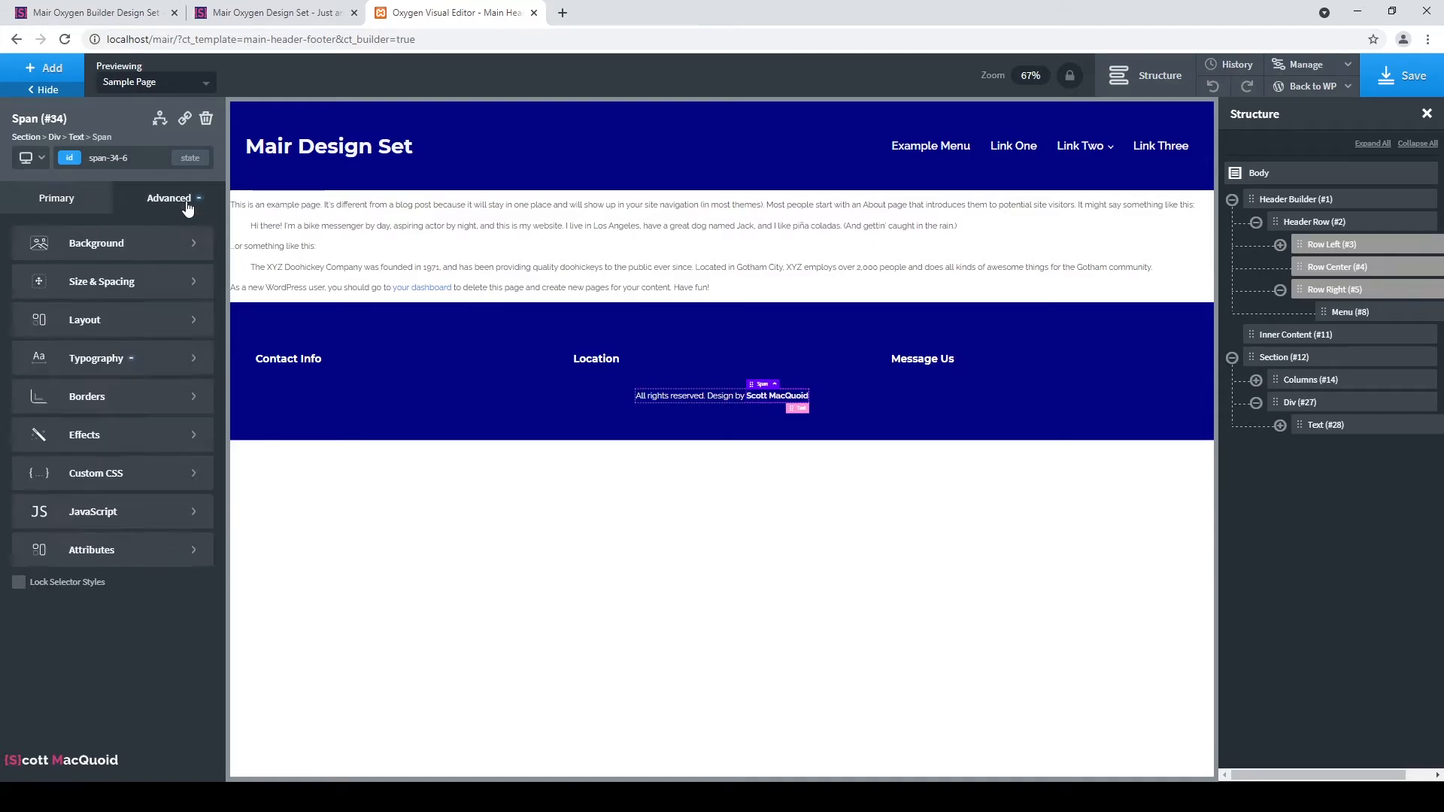
left_click(145, 367)
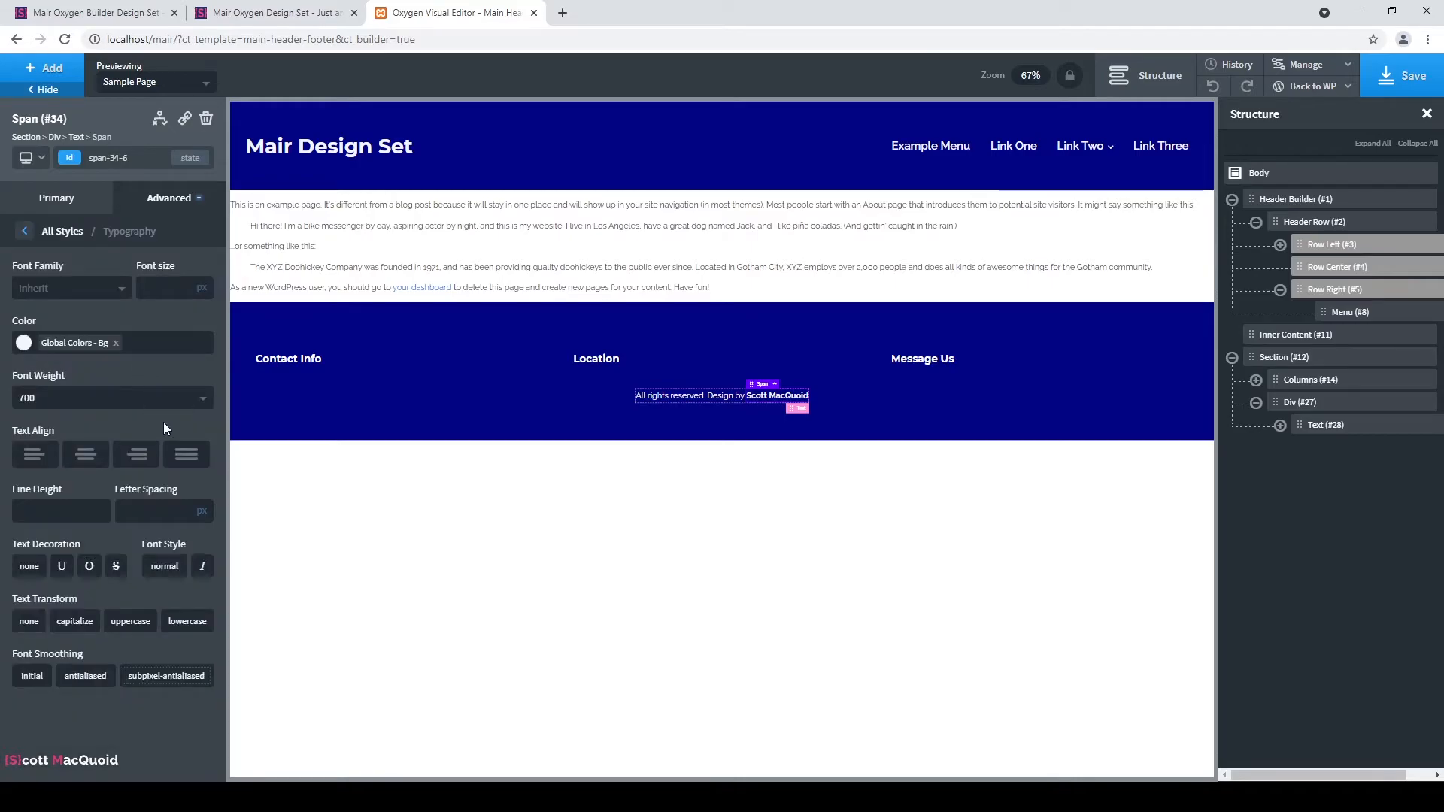
left_click(62, 565)
left_click(56, 198)
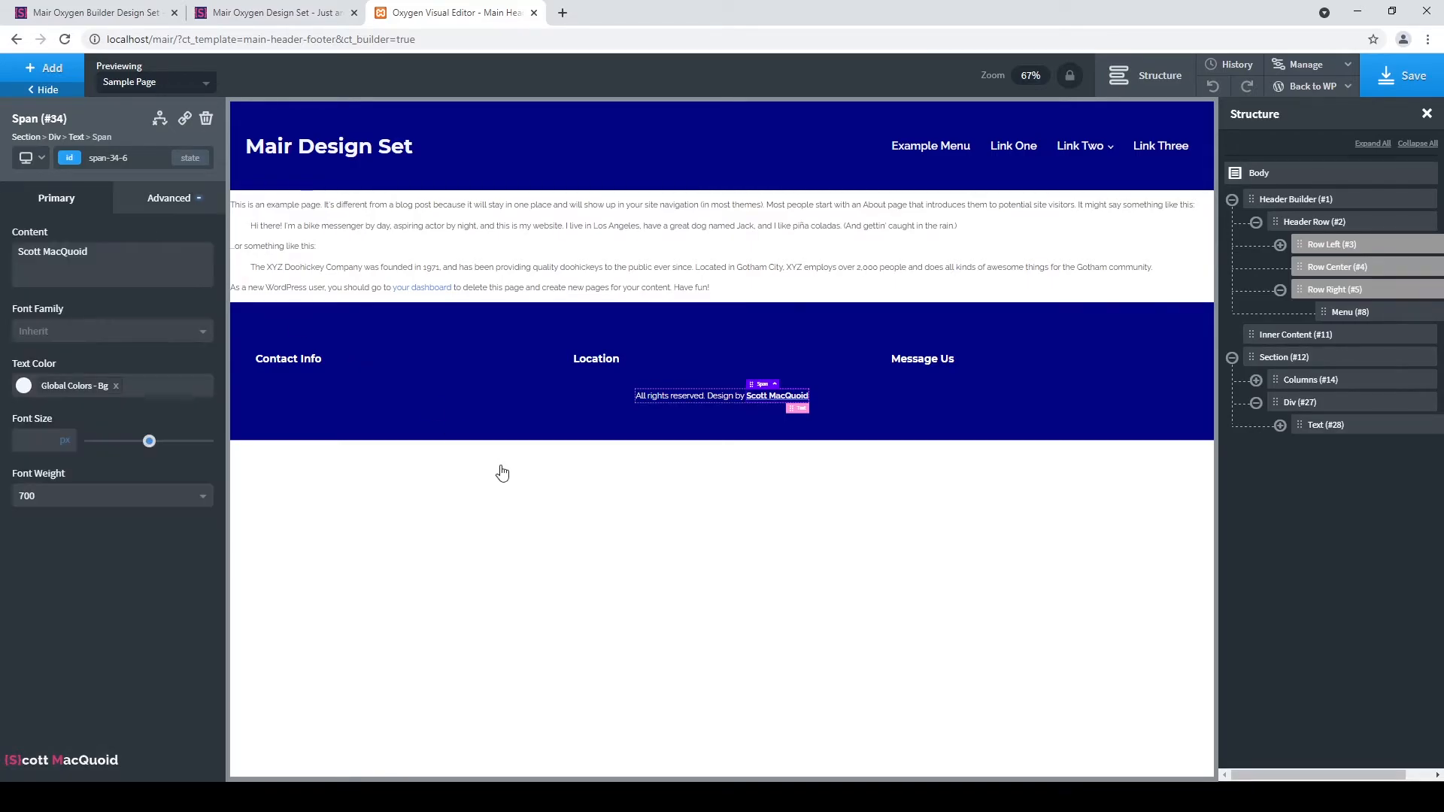
left_click(964, 391)
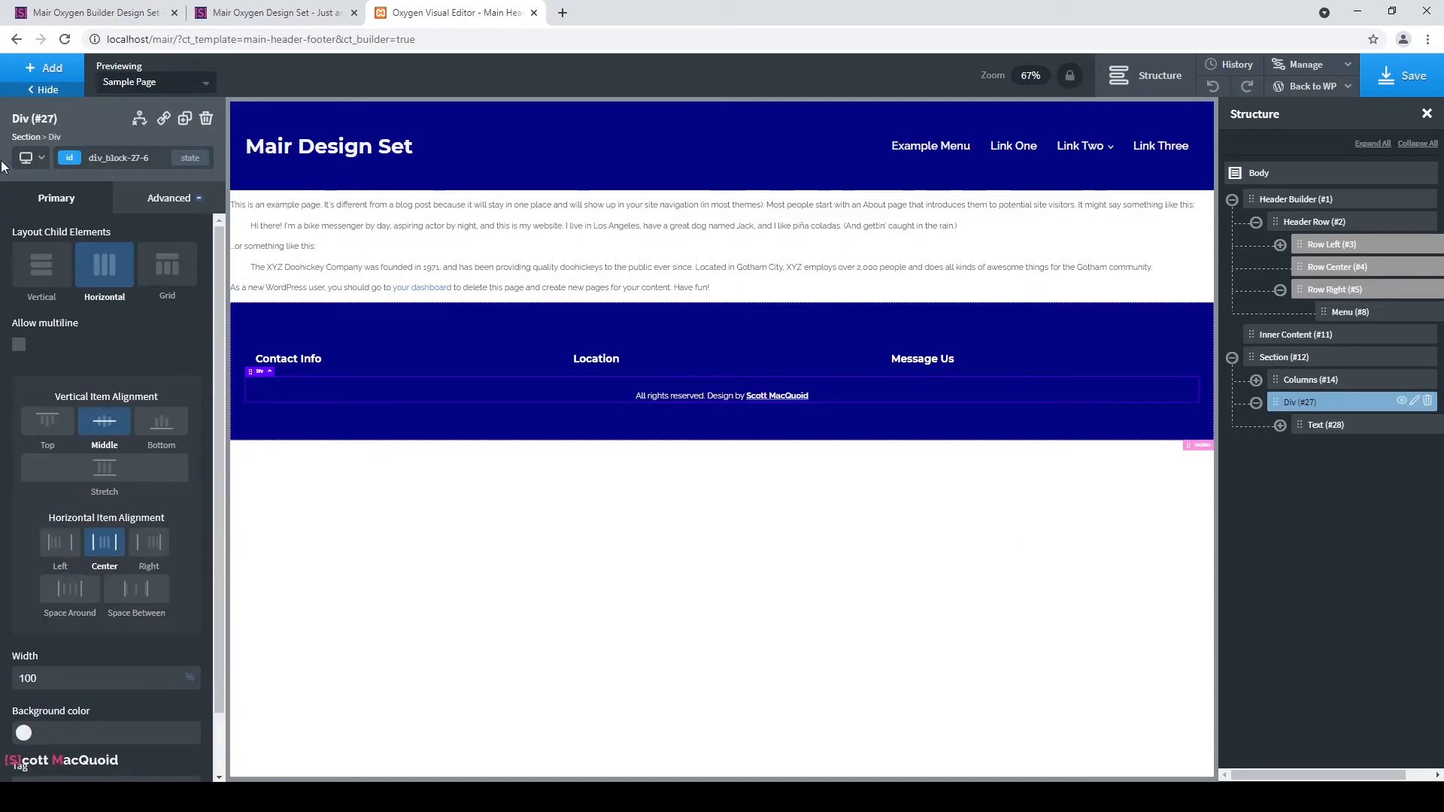
left_click(41, 70)
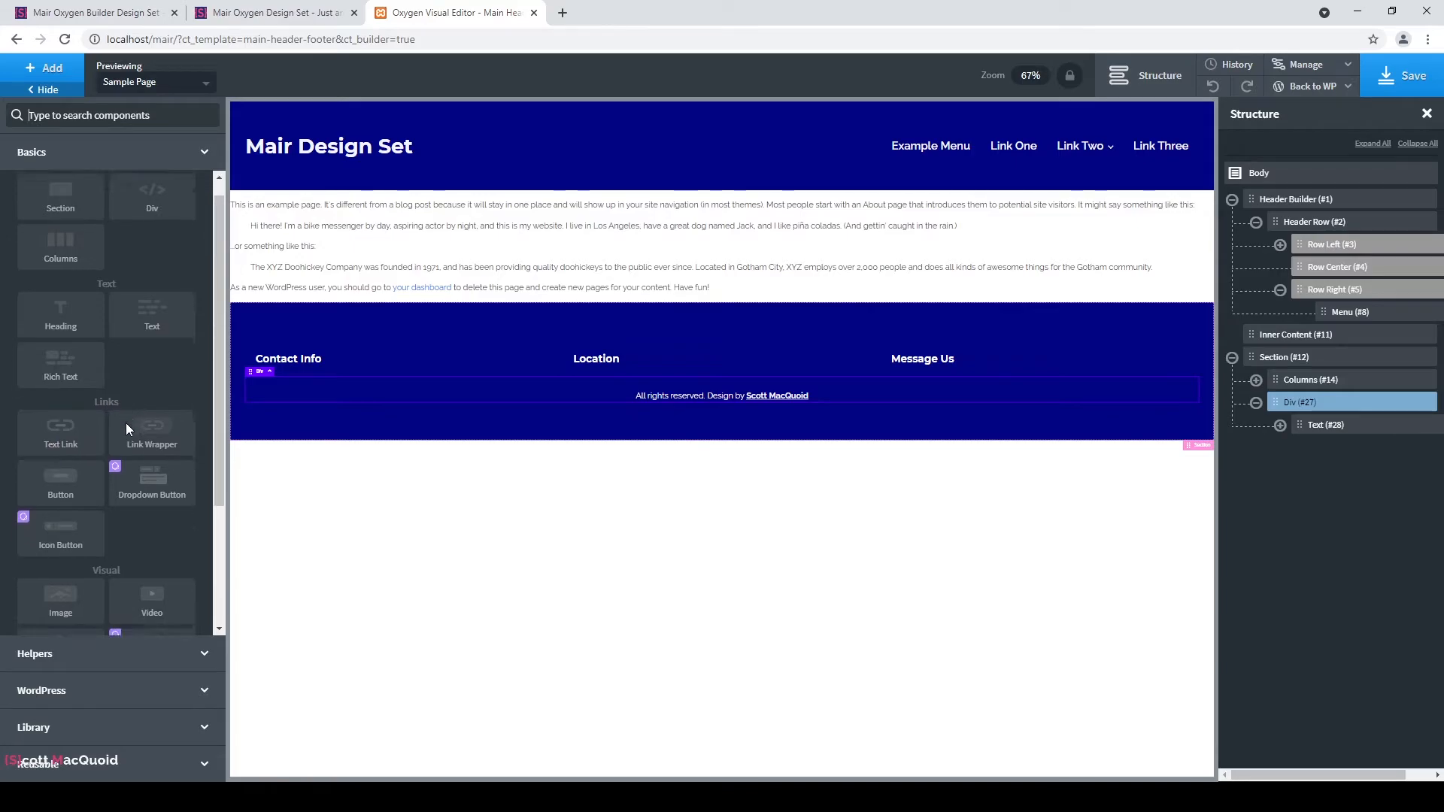
Add a 'Privacy Policy' text link pointing to the Sample Page.
scroll(125, 425, "down", 1)
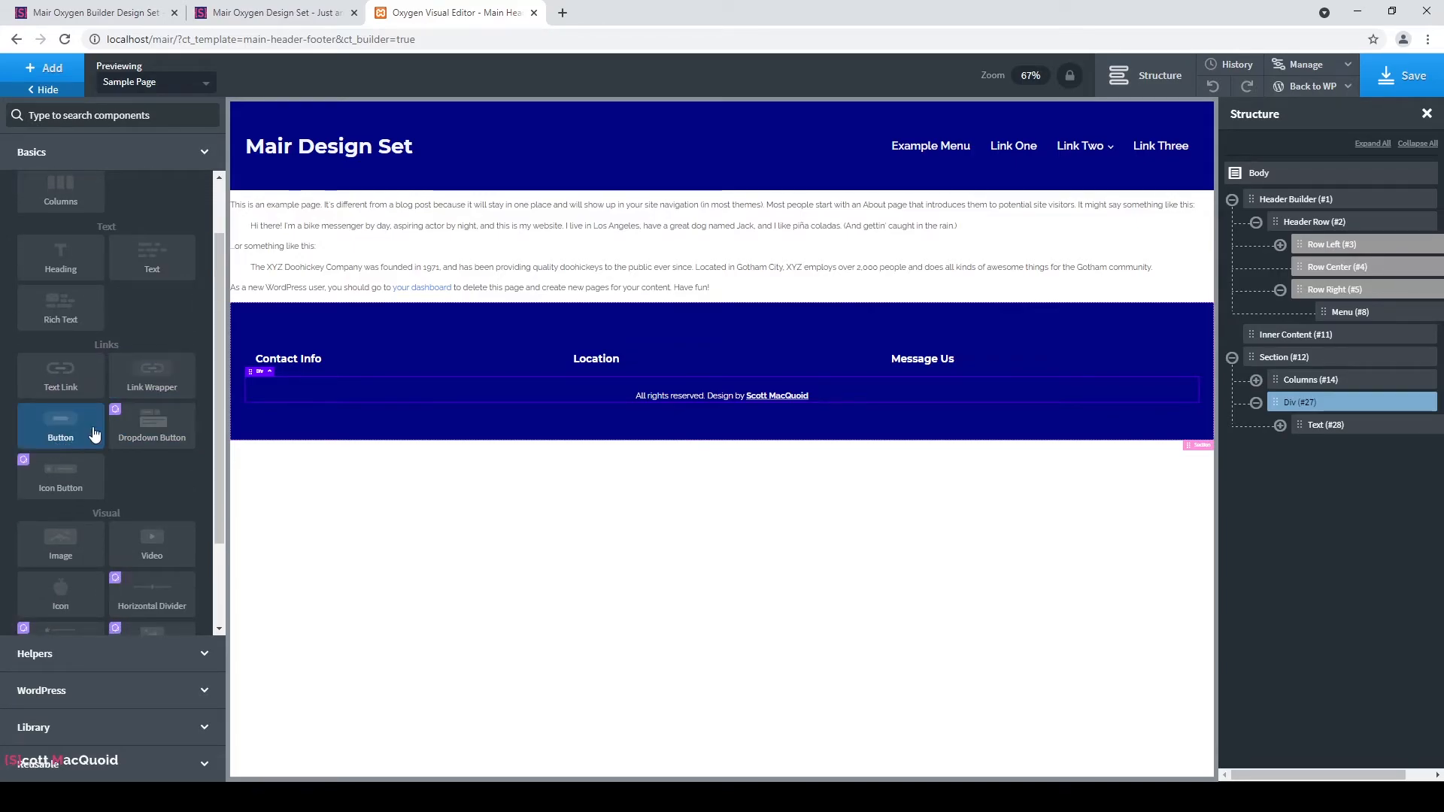
scroll(106, 435, "down", 2)
scroll(113, 391, "up", 3)
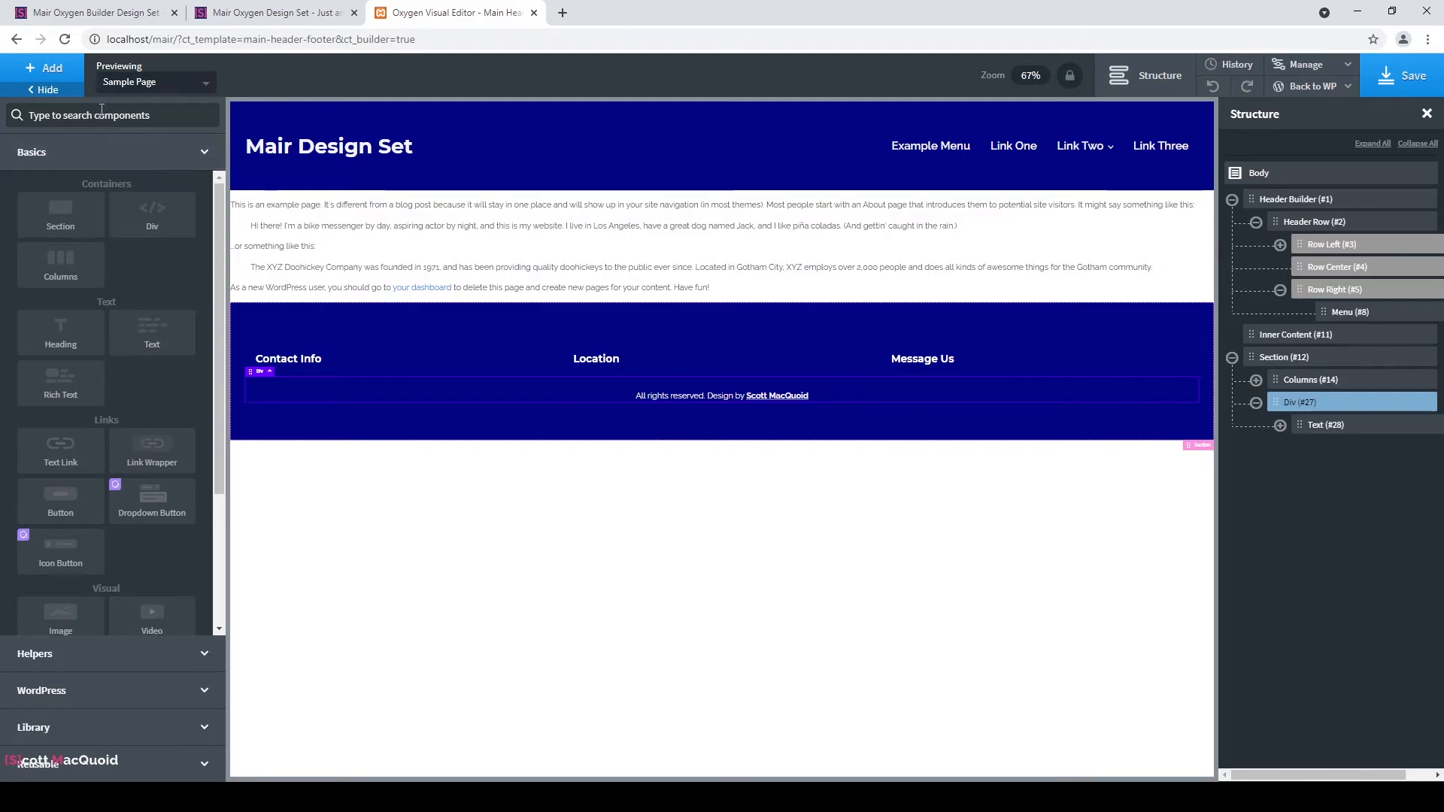
left_click(66, 468)
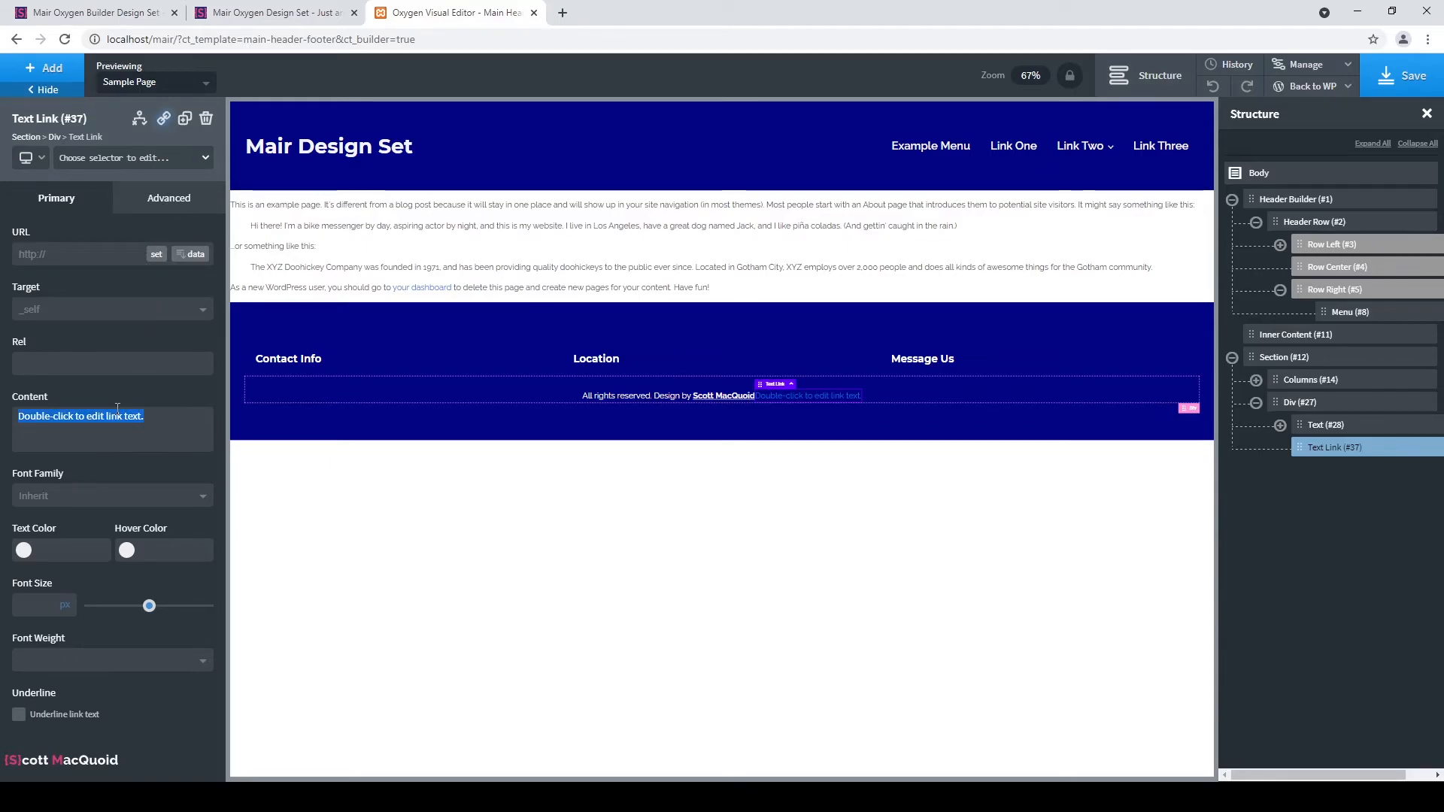
type("Privacy Policy")
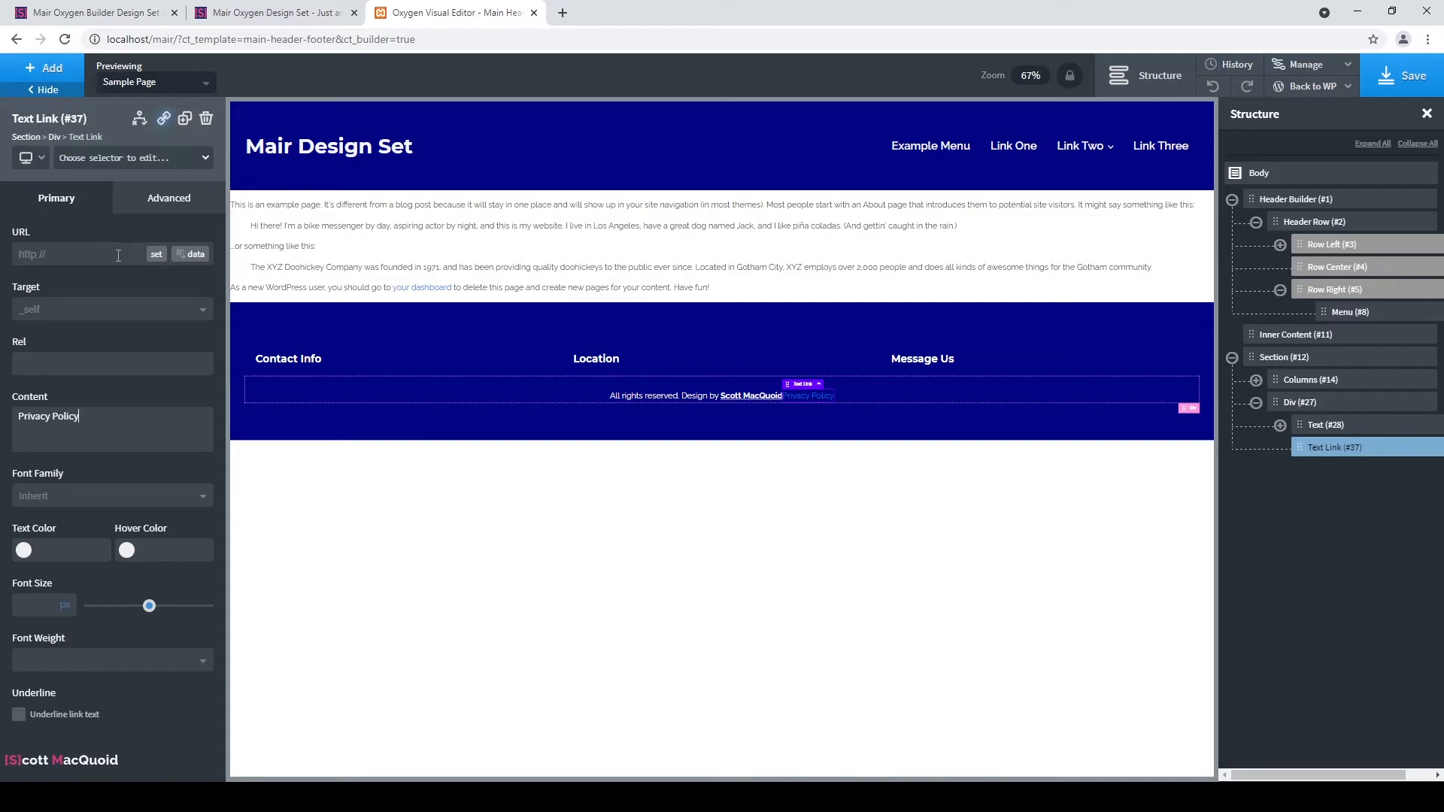
left_click(153, 250)
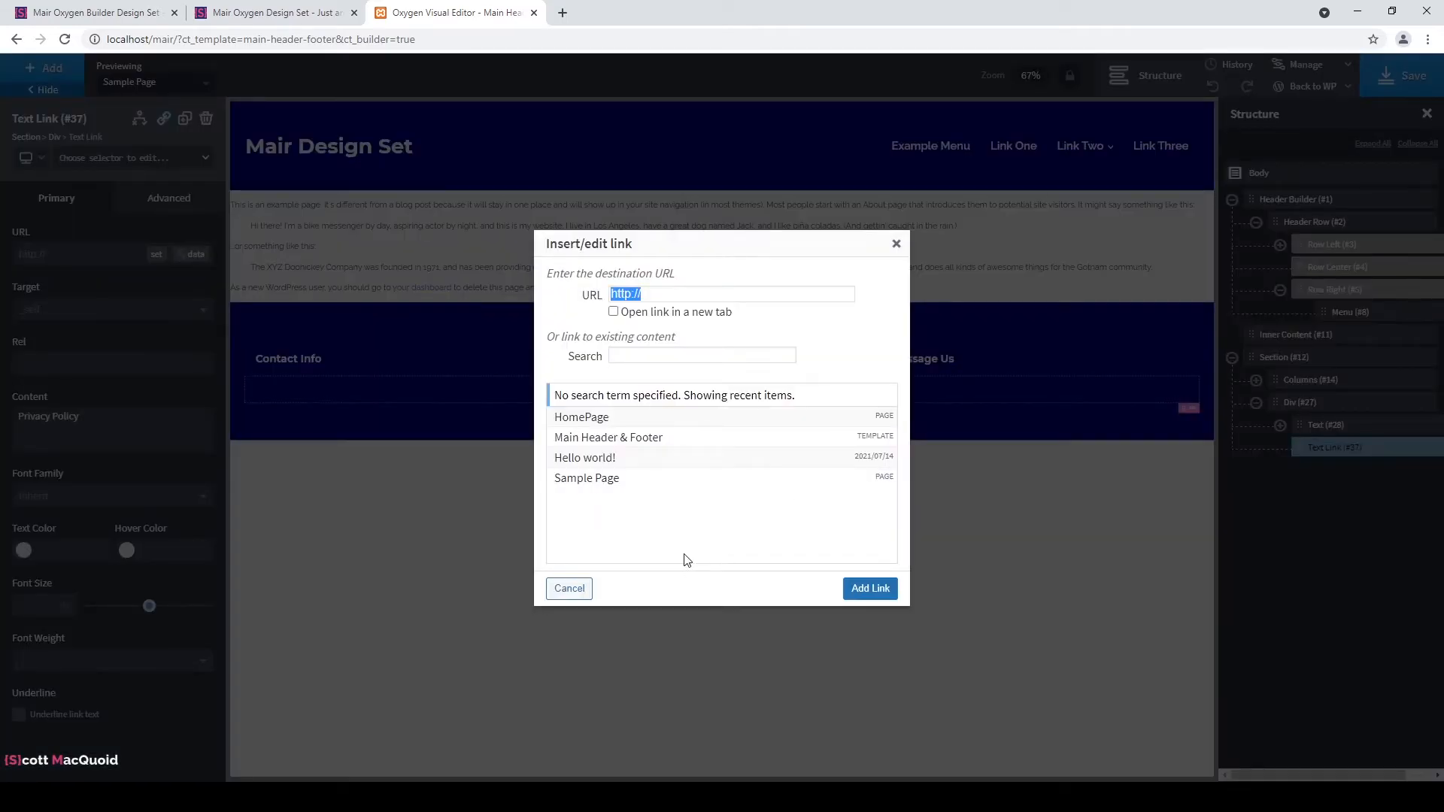
left_click(621, 481)
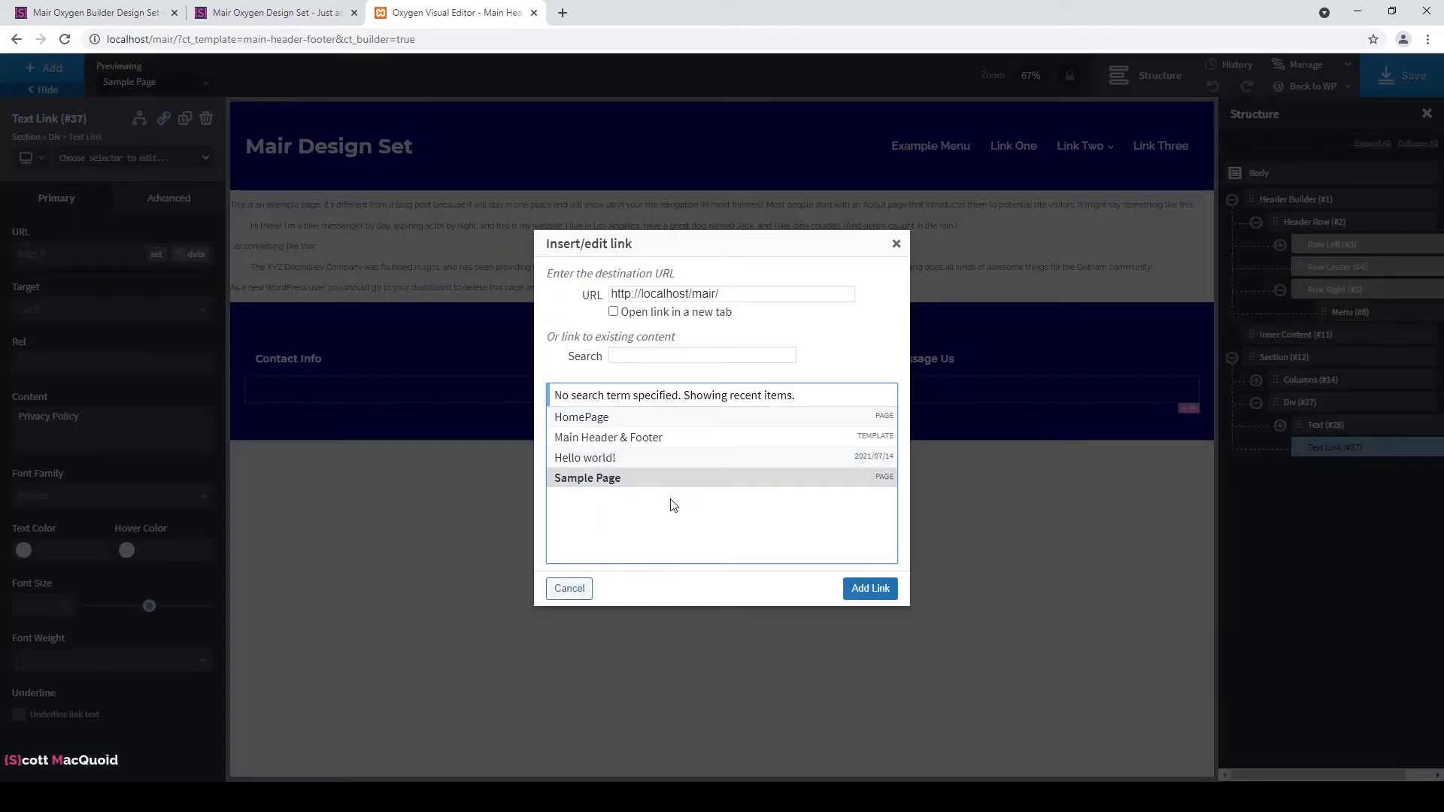
left_click(869, 591)
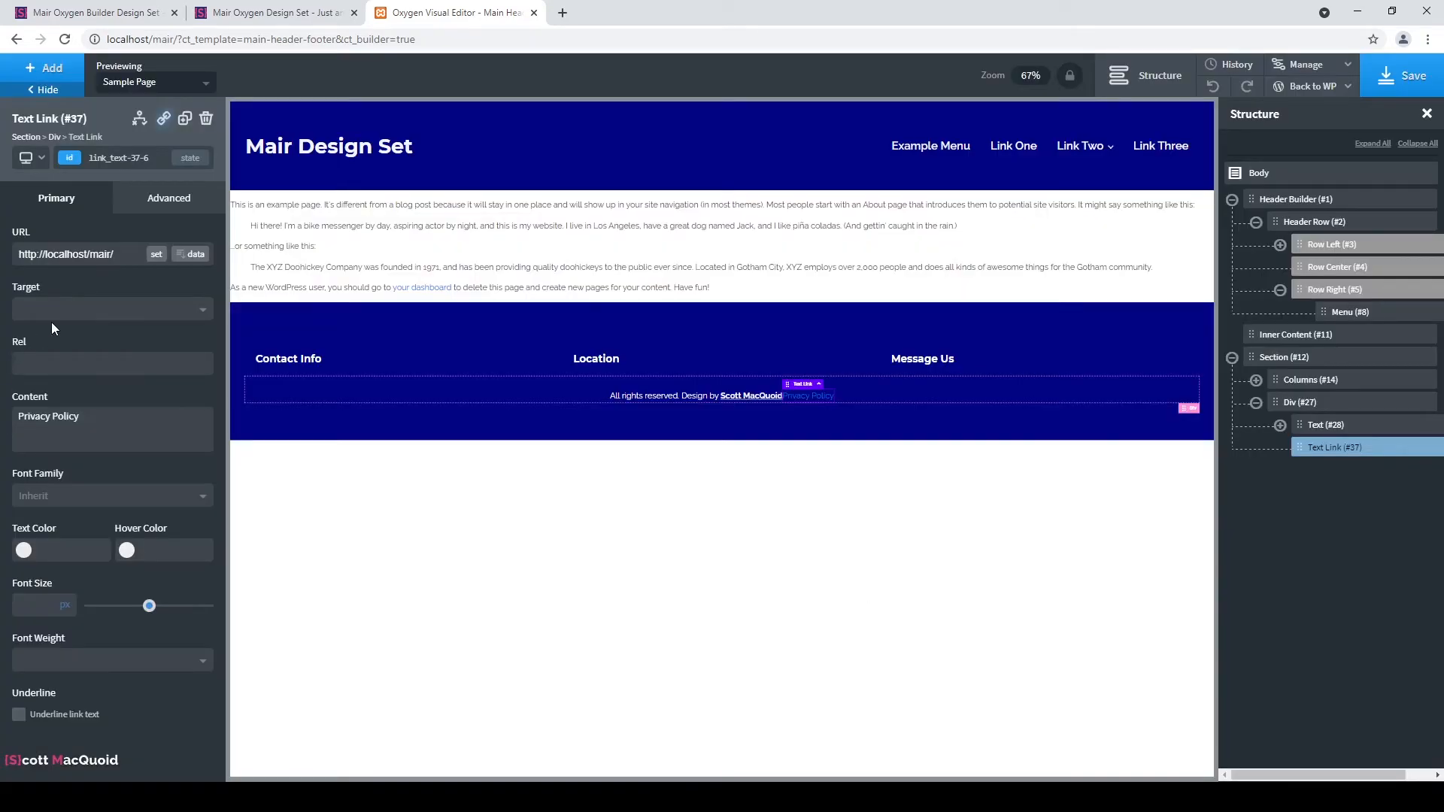
Make the Privacy Policy link white and give it a 100px left margin.
left_click(23, 550)
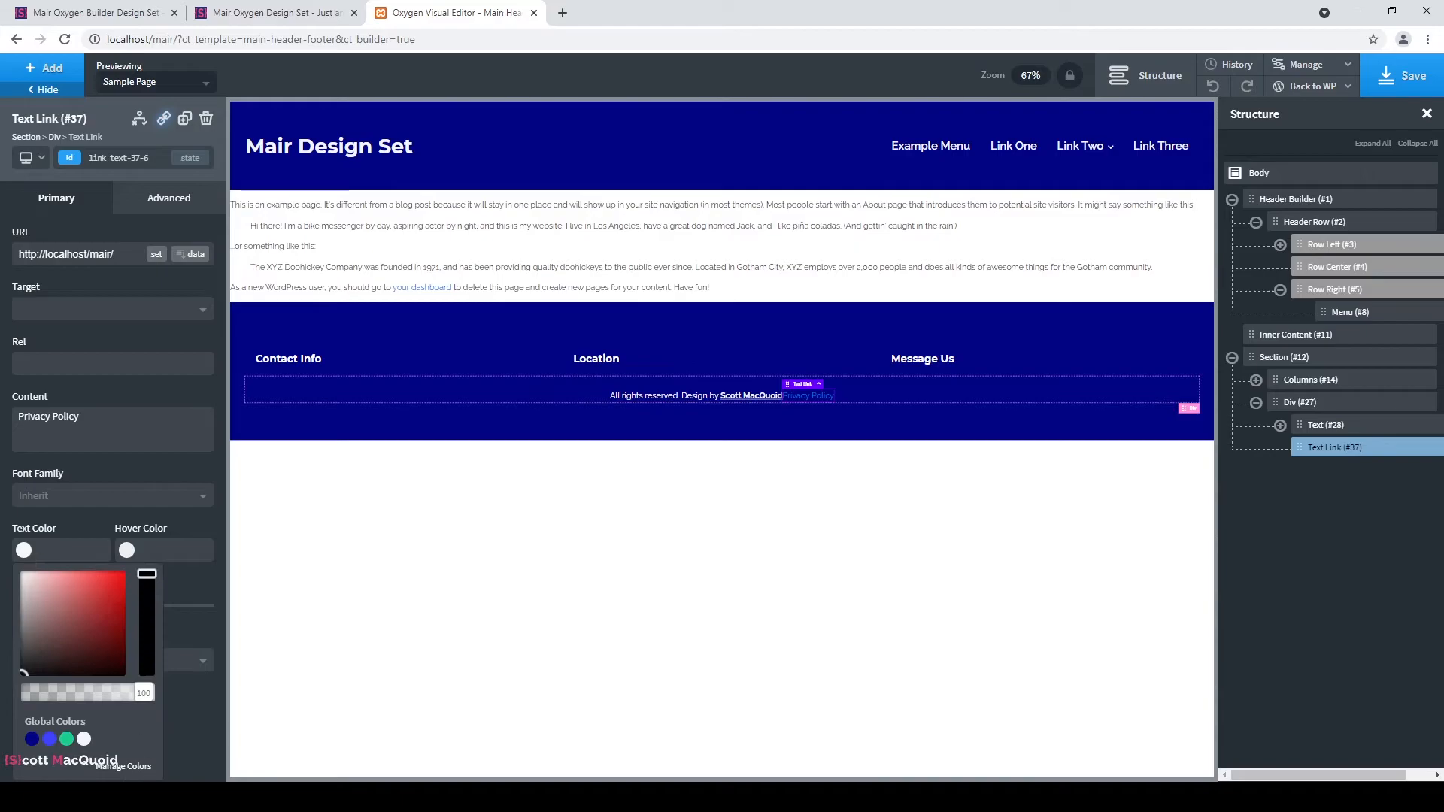
left_click(83, 738)
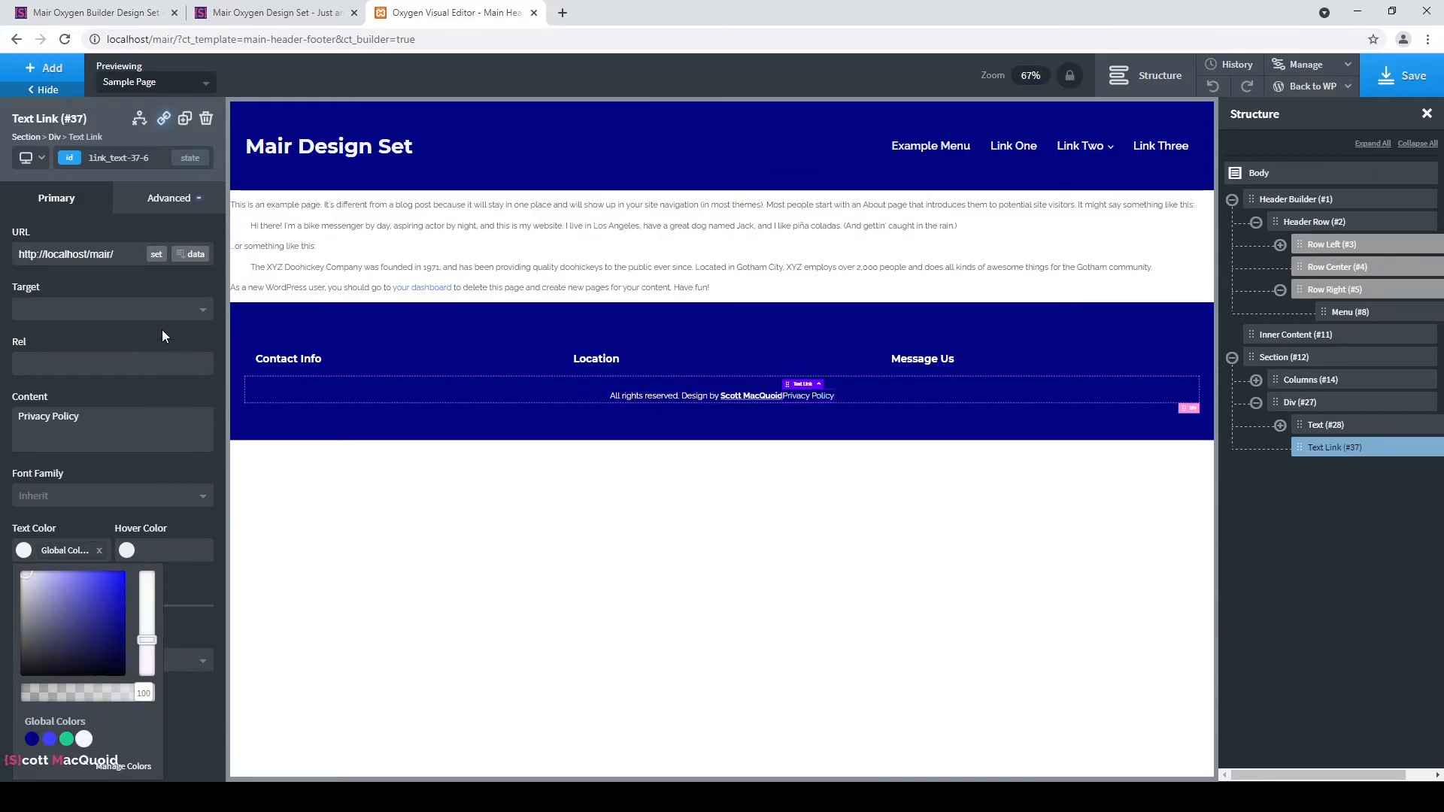
left_click(192, 204)
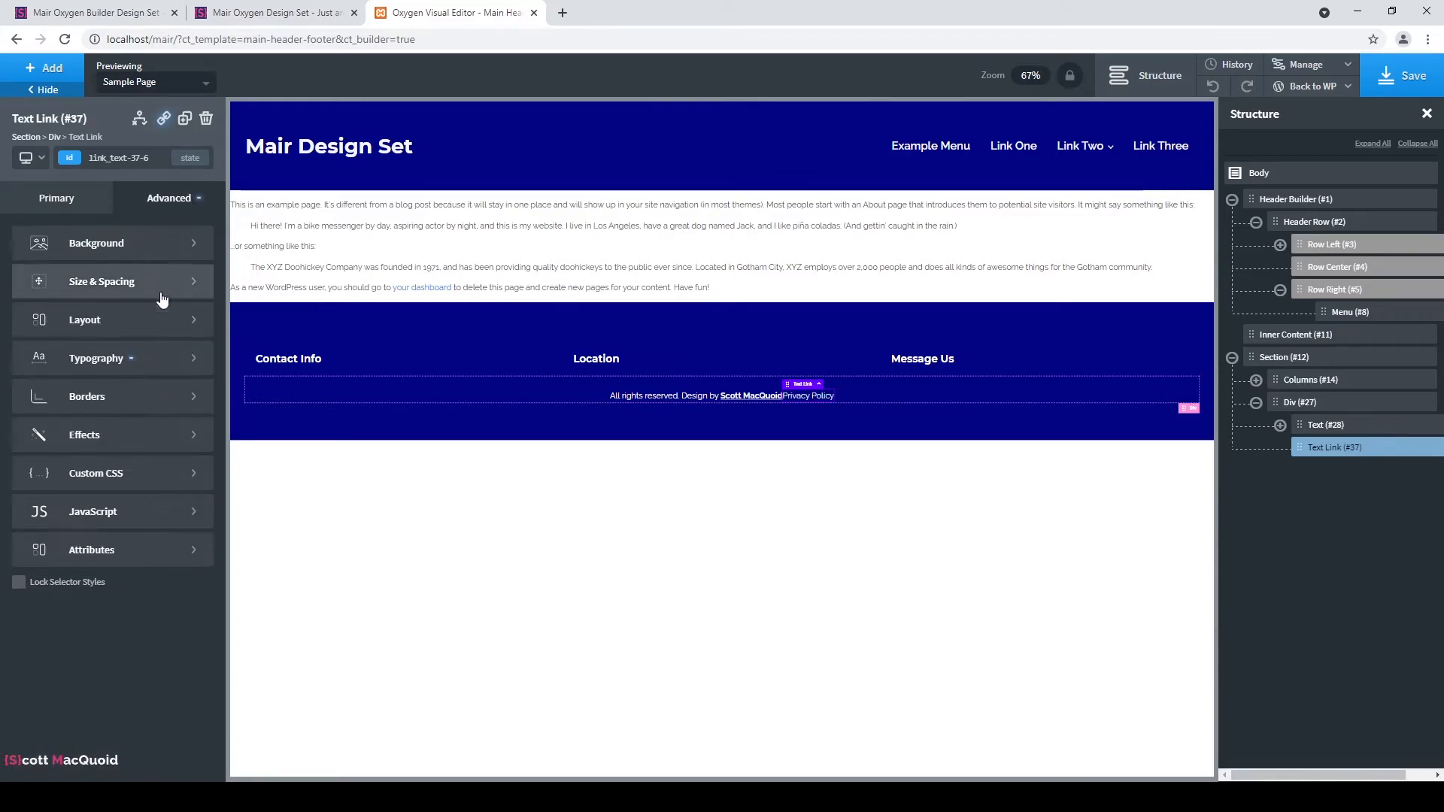
left_click(151, 293)
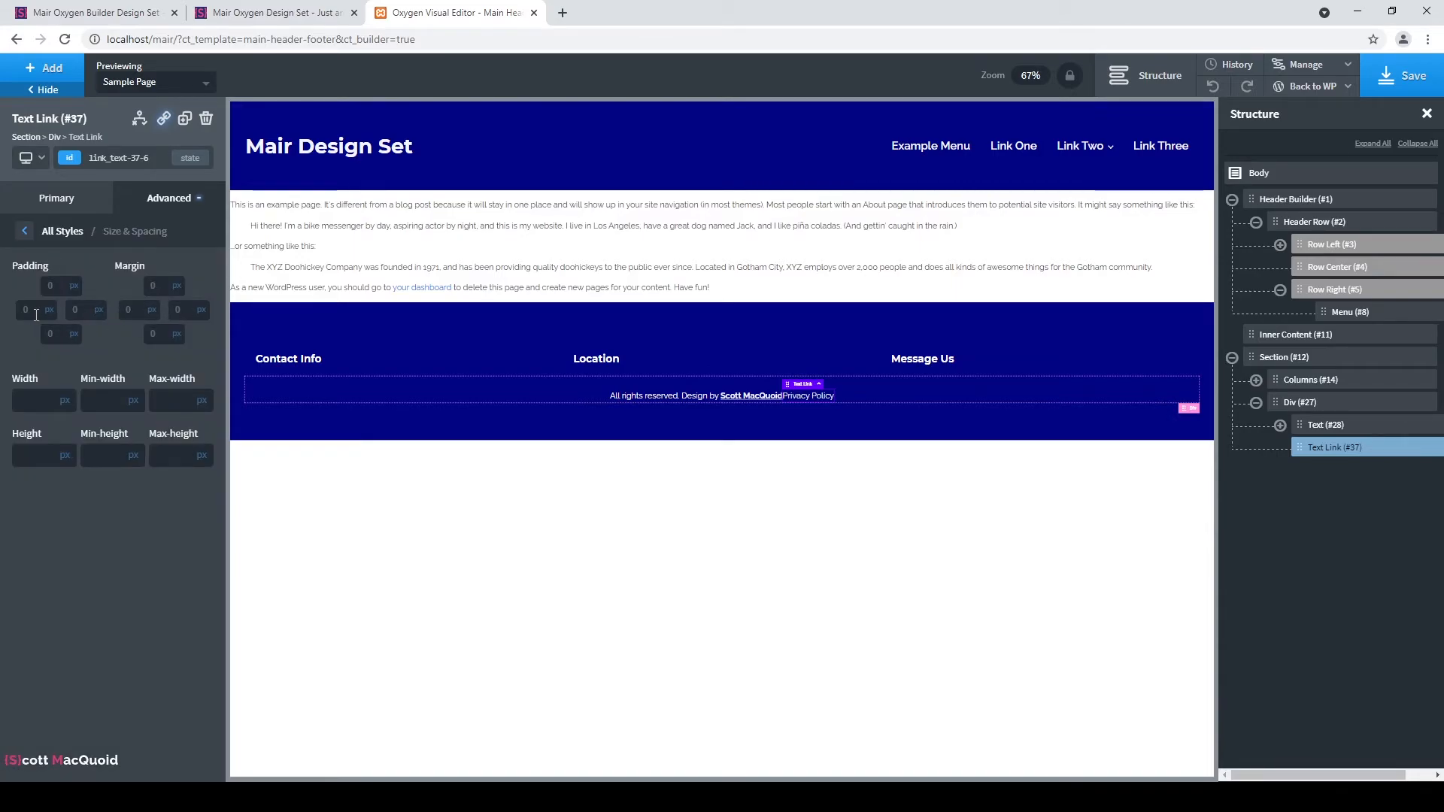
double_click(139, 304)
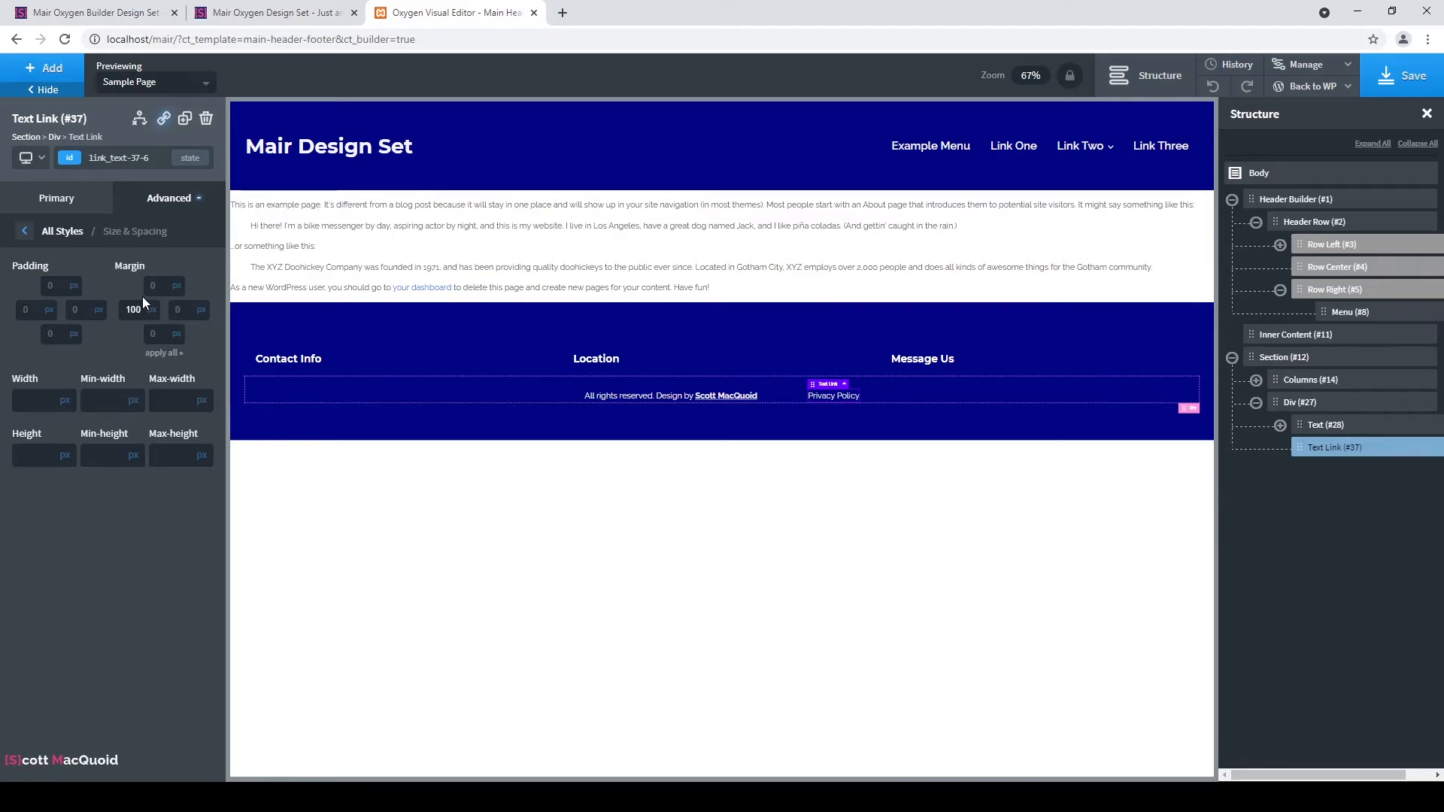
left_click(482, 427)
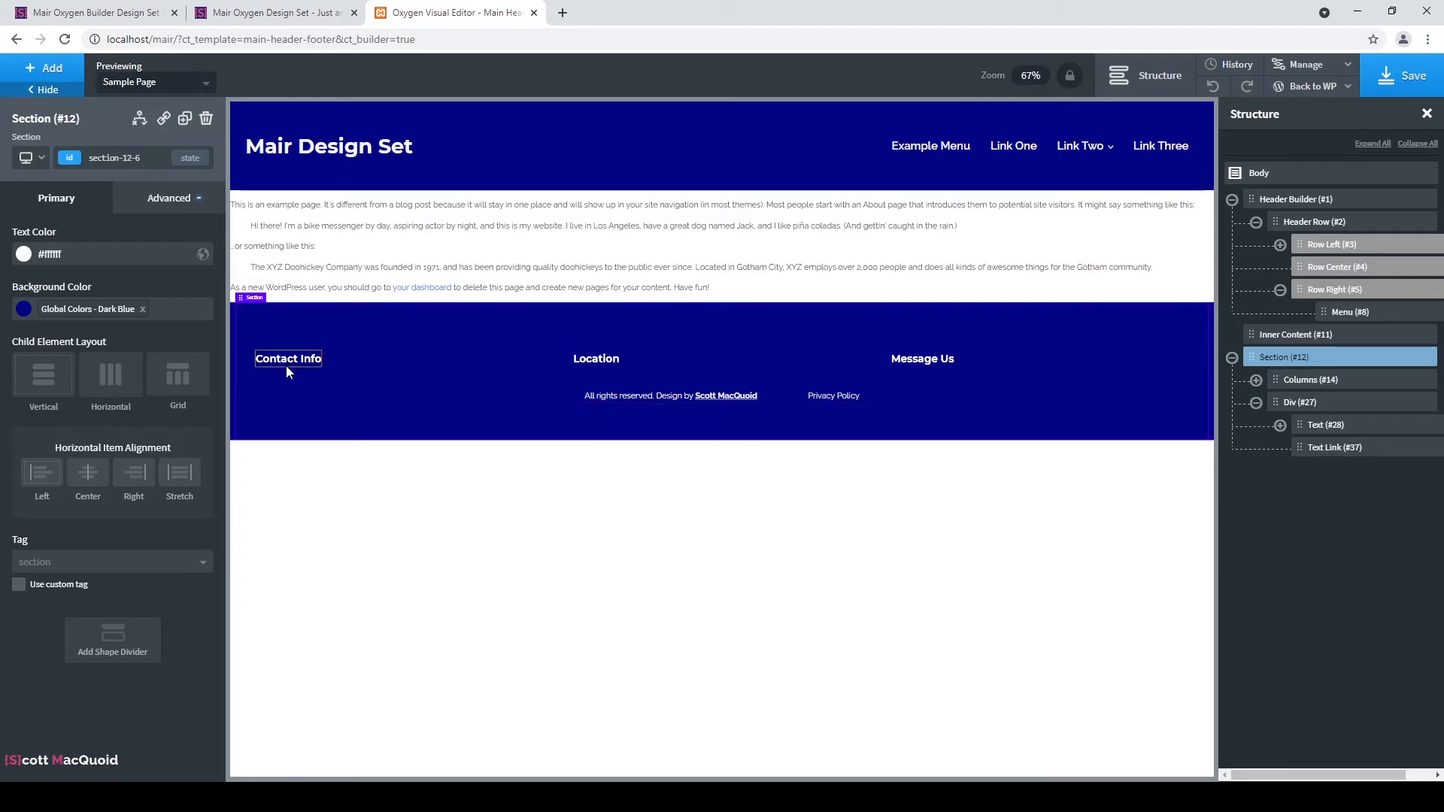
Add a horizontal-layout div under the Contact Info heading and place an icon inside it.
left_click(1255, 403)
left_click(1256, 380)
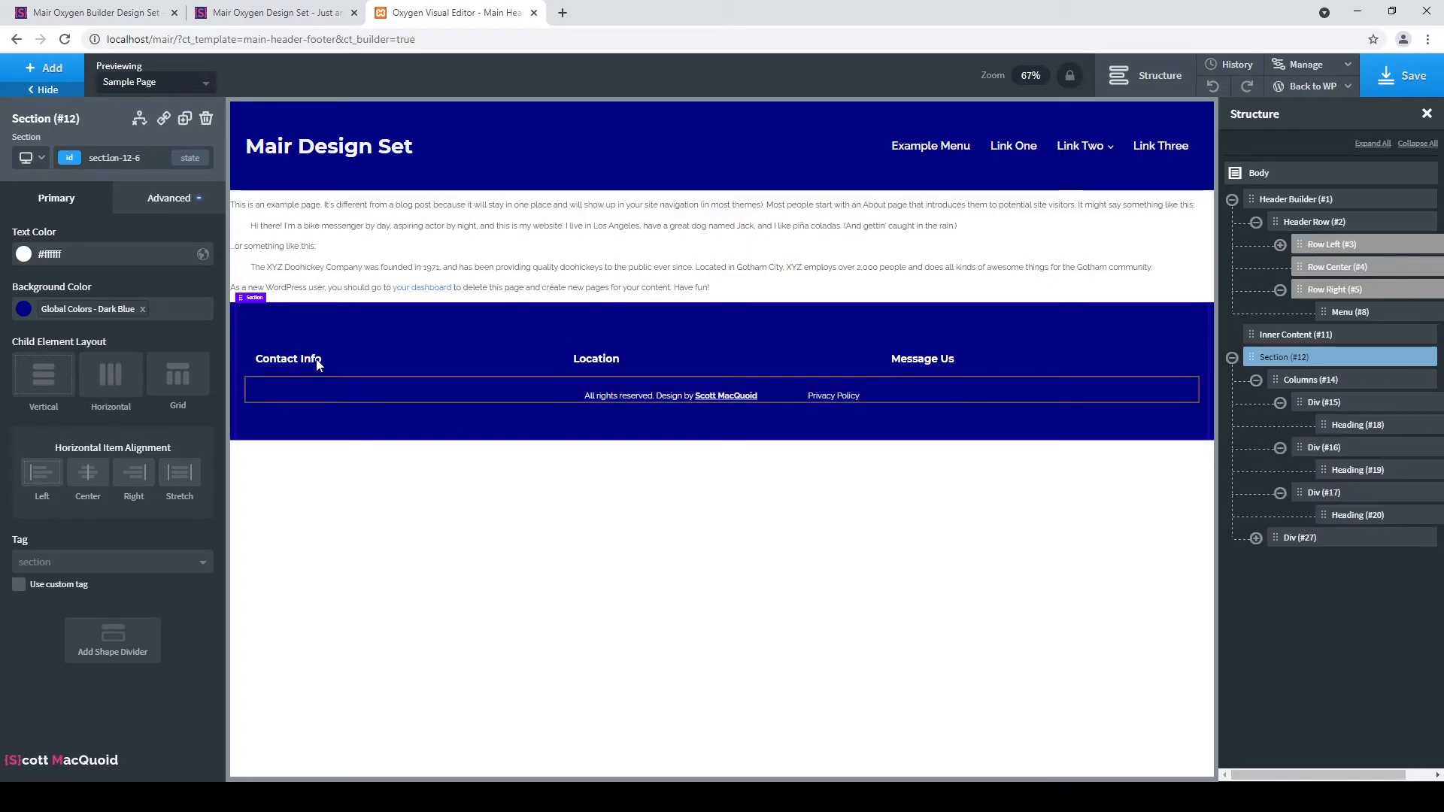
left_click(405, 363)
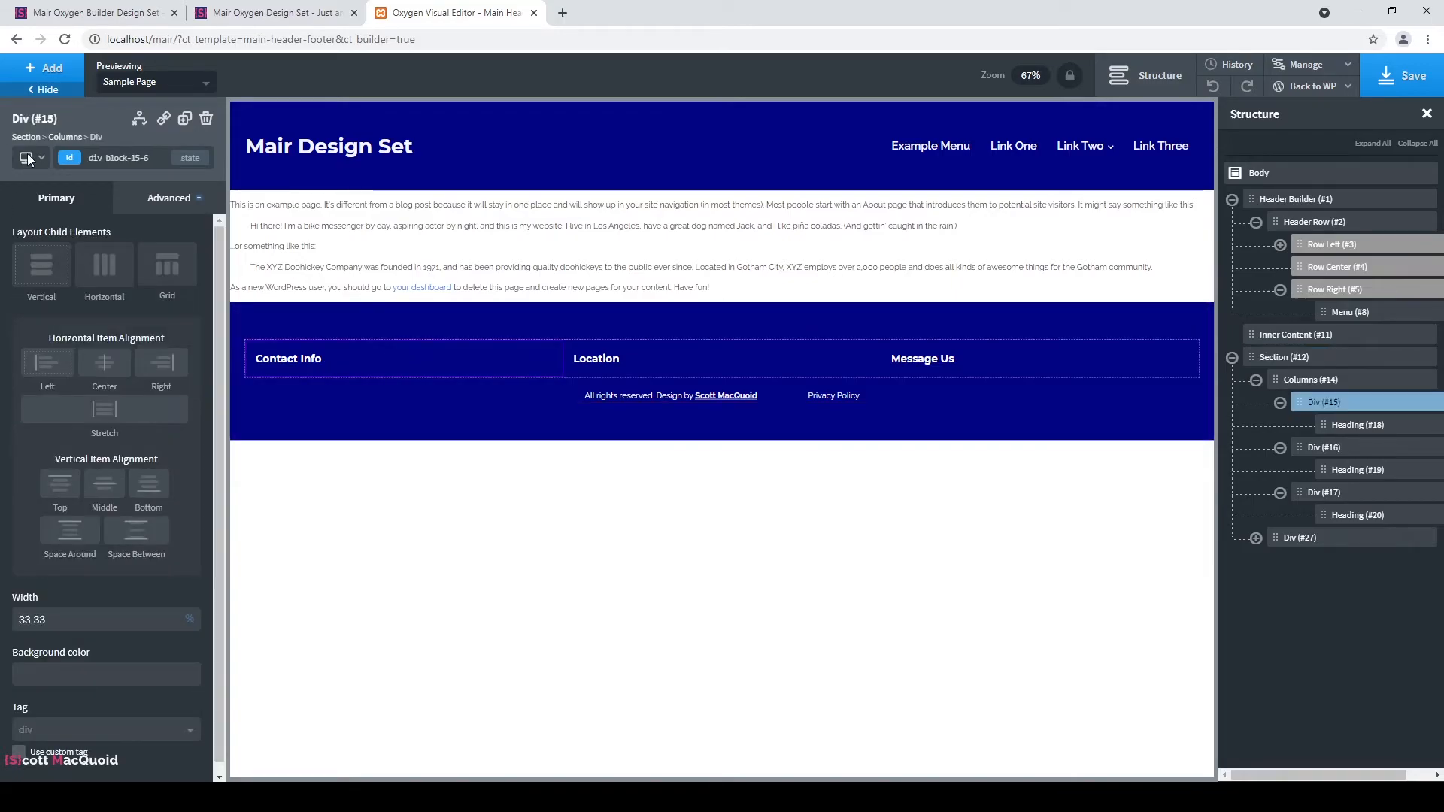
left_click(48, 71)
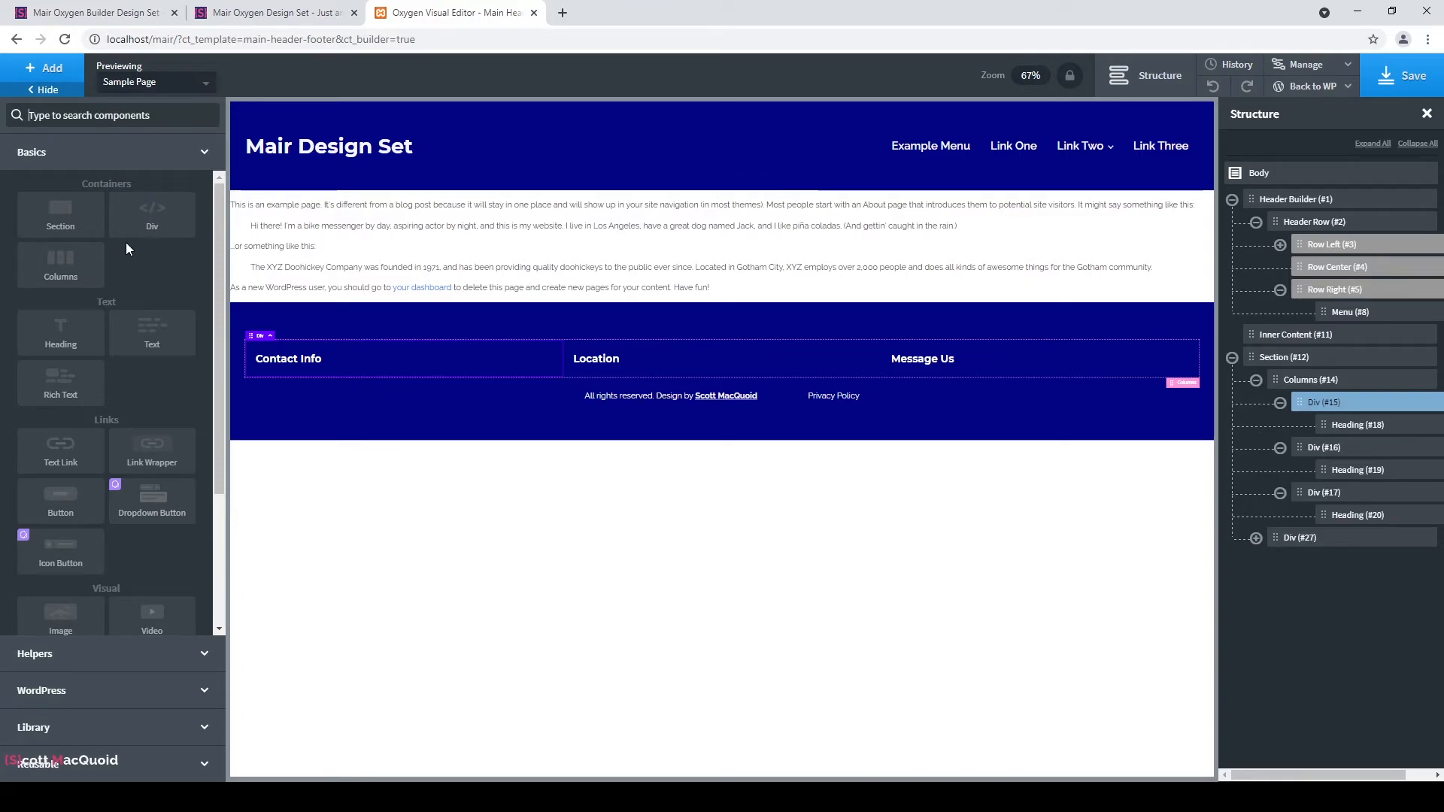
left_click(132, 227)
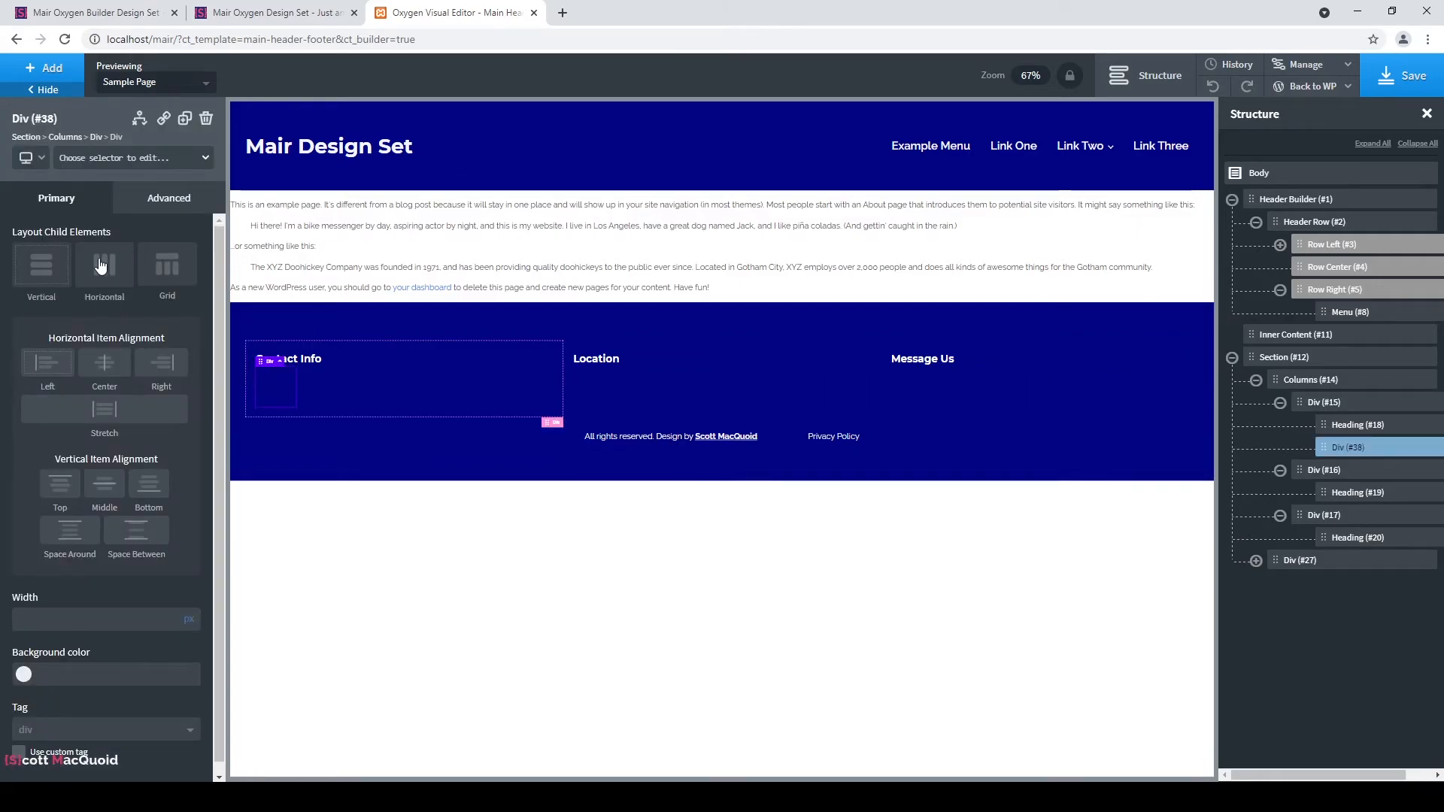
left_click(101, 265)
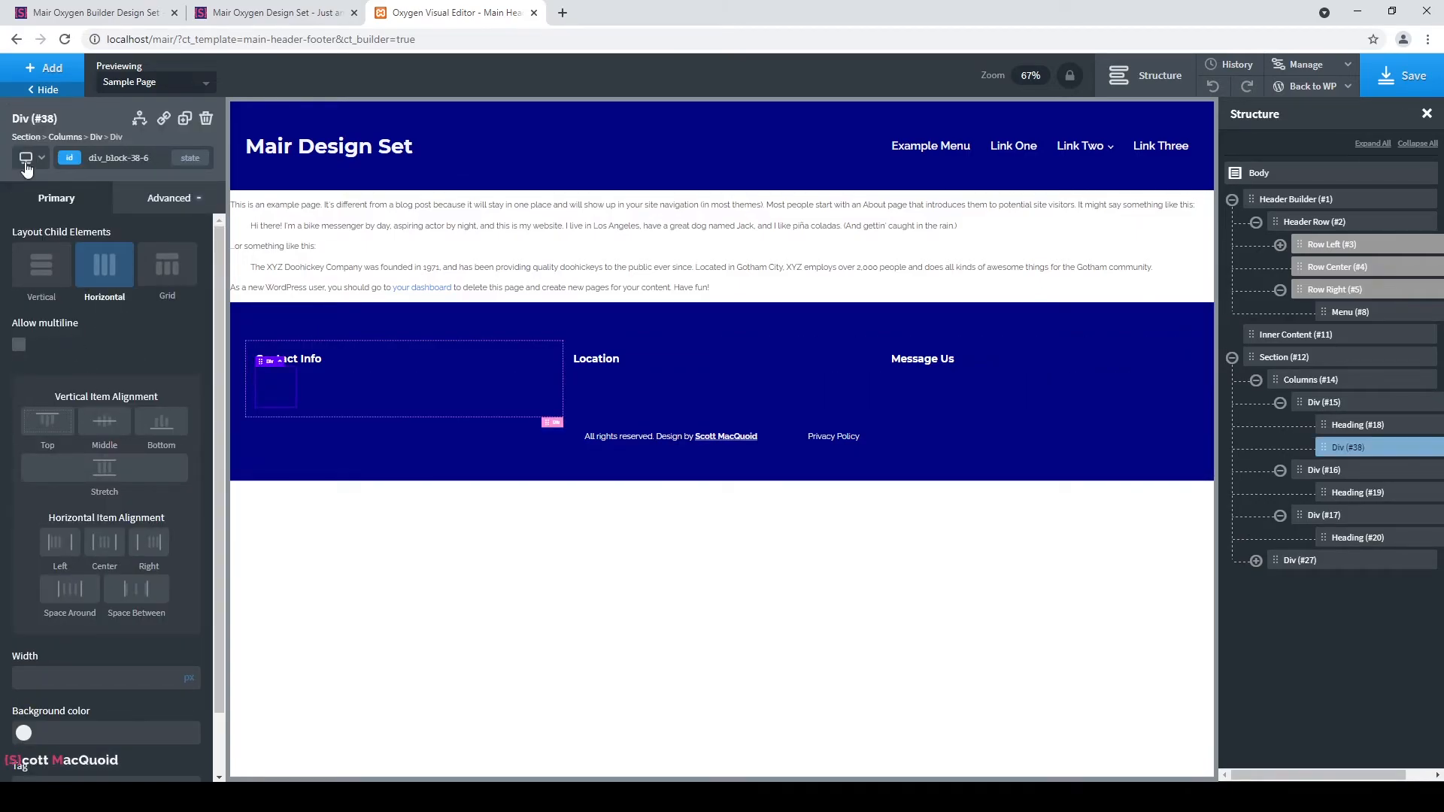
left_click(41, 69)
scroll(174, 365, "down", 3)
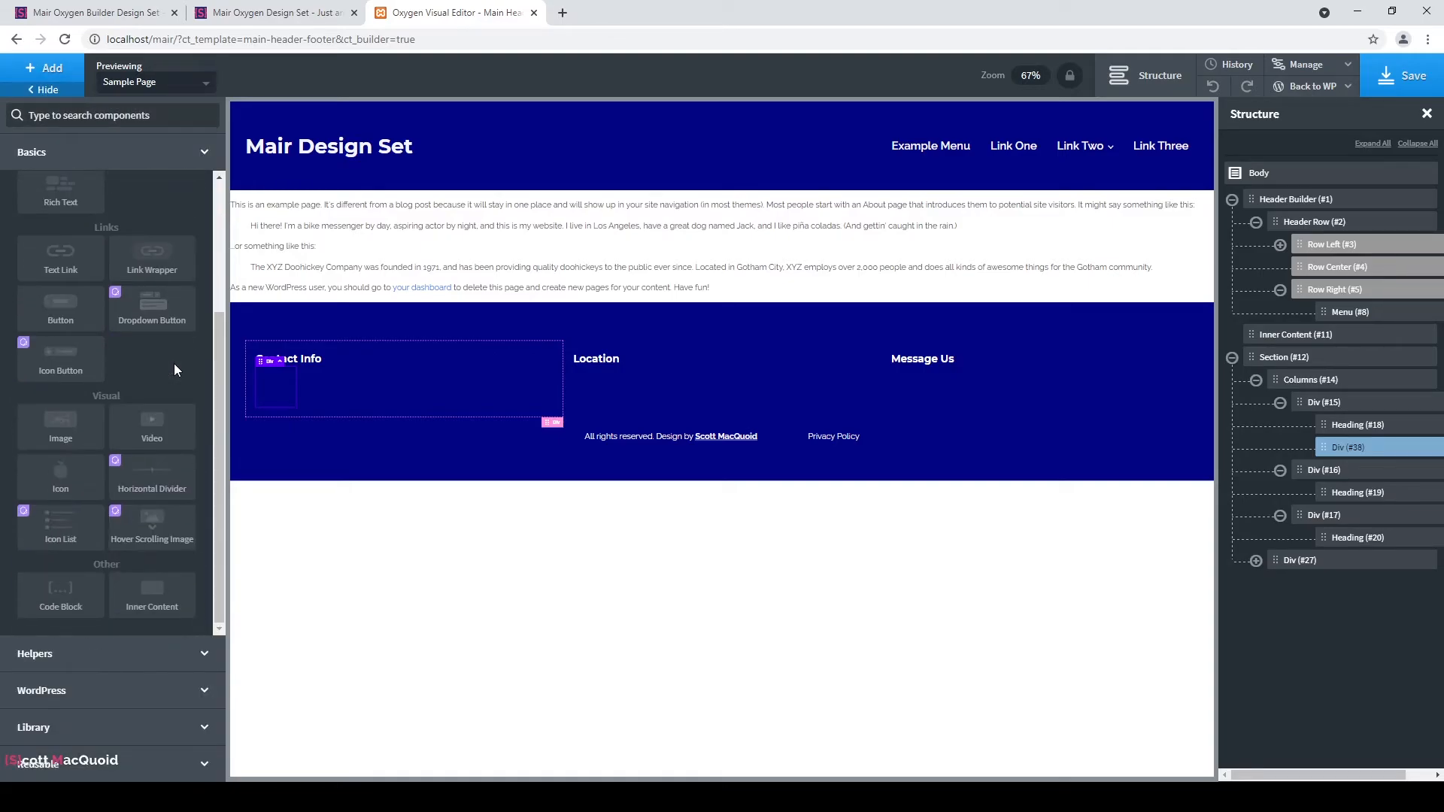
left_click(60, 473)
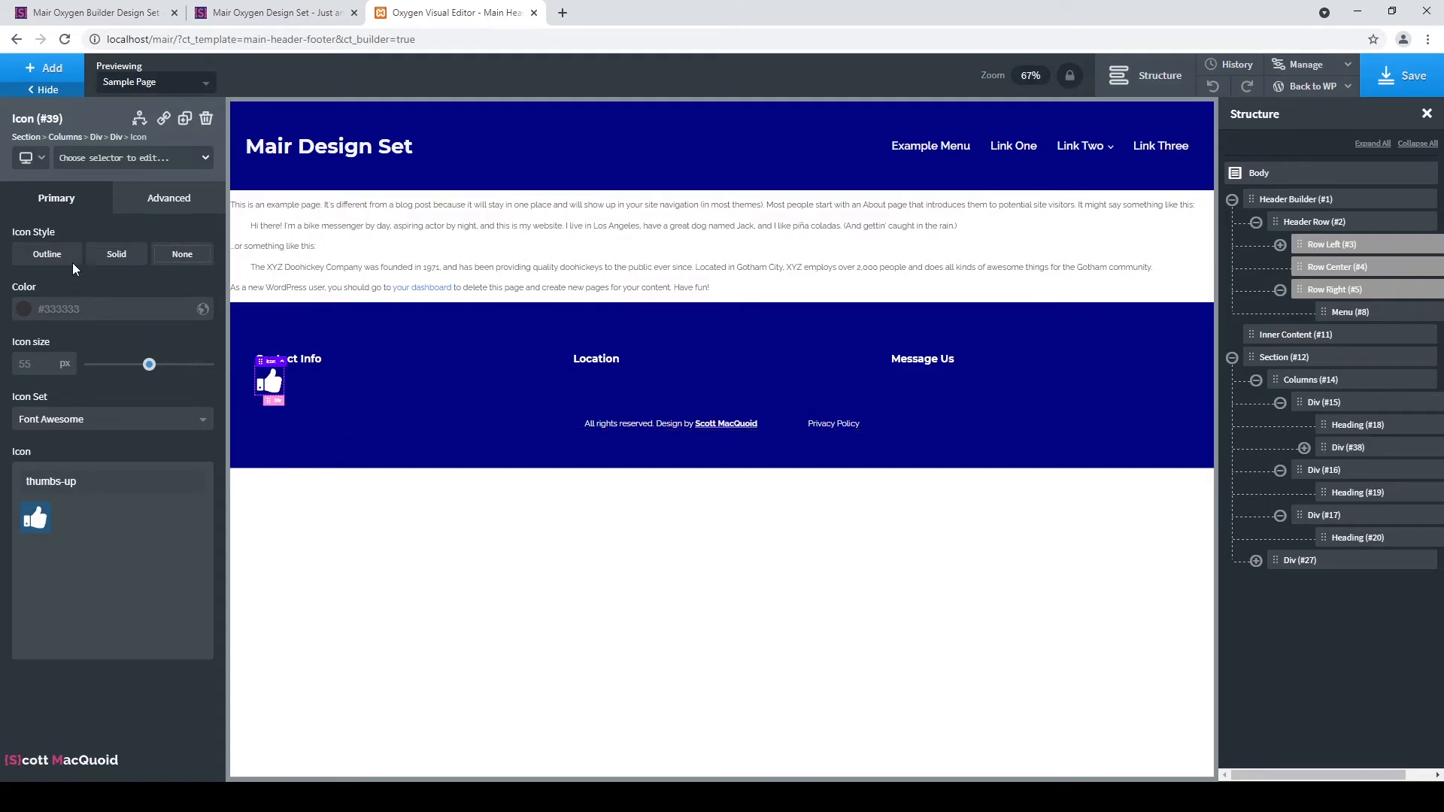
Give the icon the contact-info-icon class, a 29px size and the white Bg global colour.
left_click(124, 159)
type("contact-")
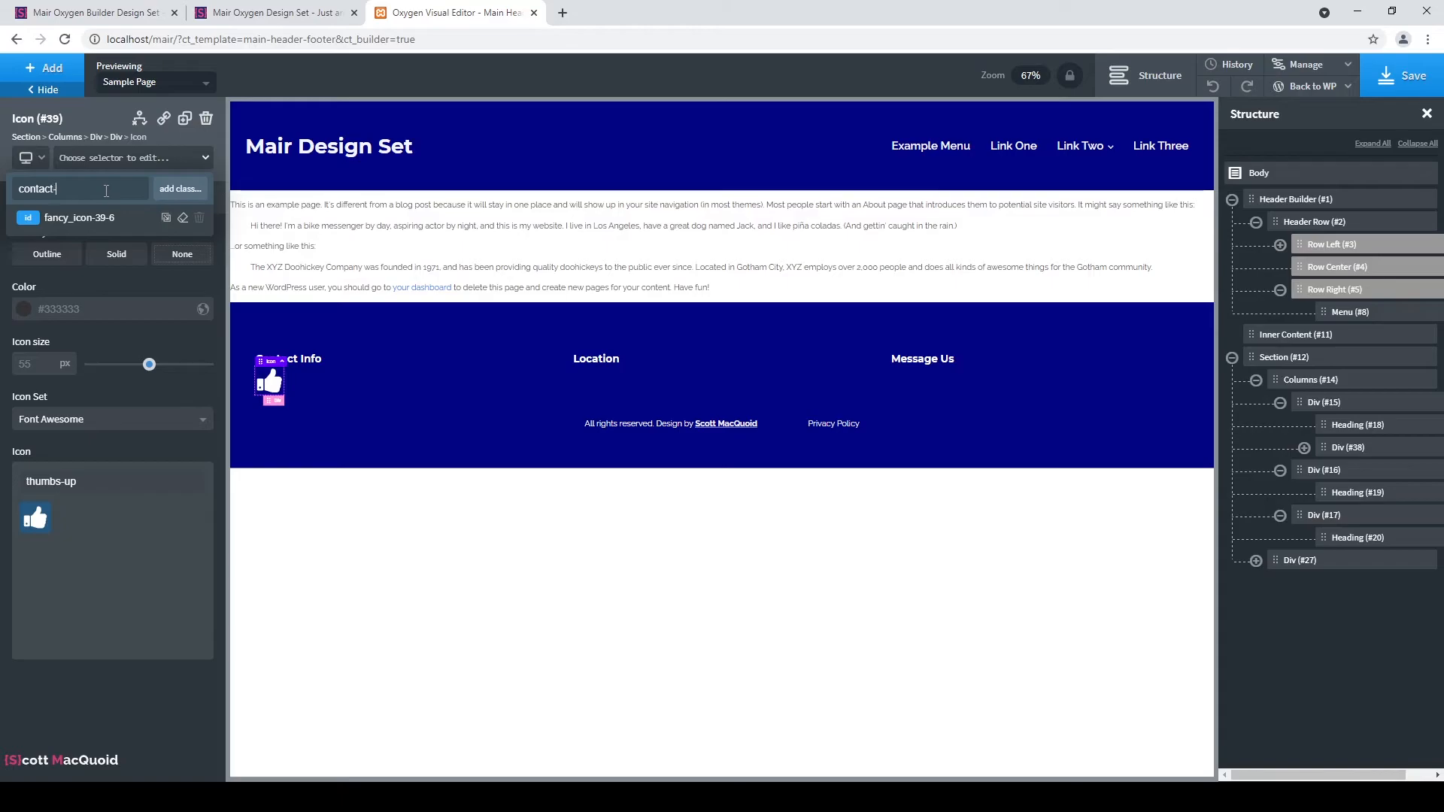
type("info-icon")
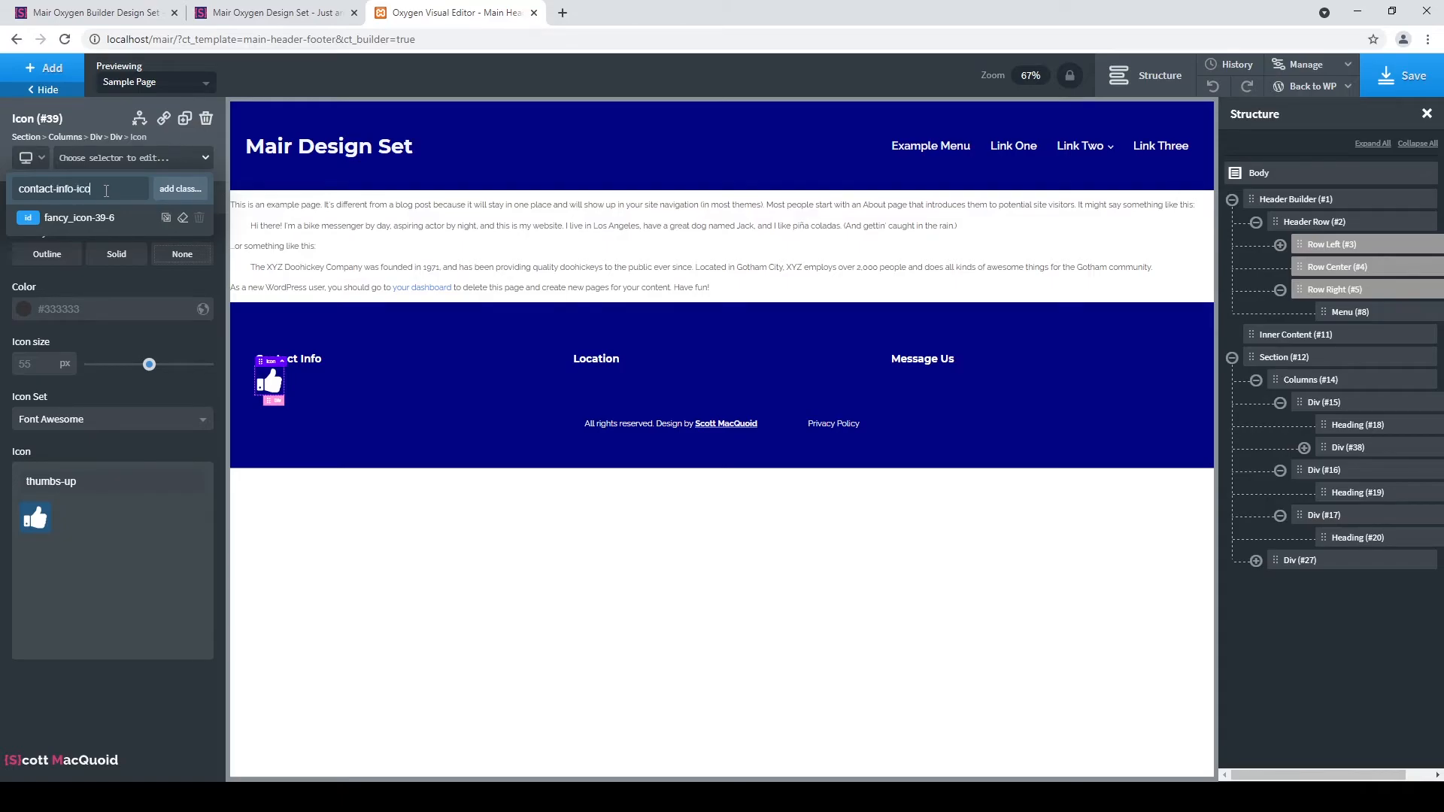
key("Return")
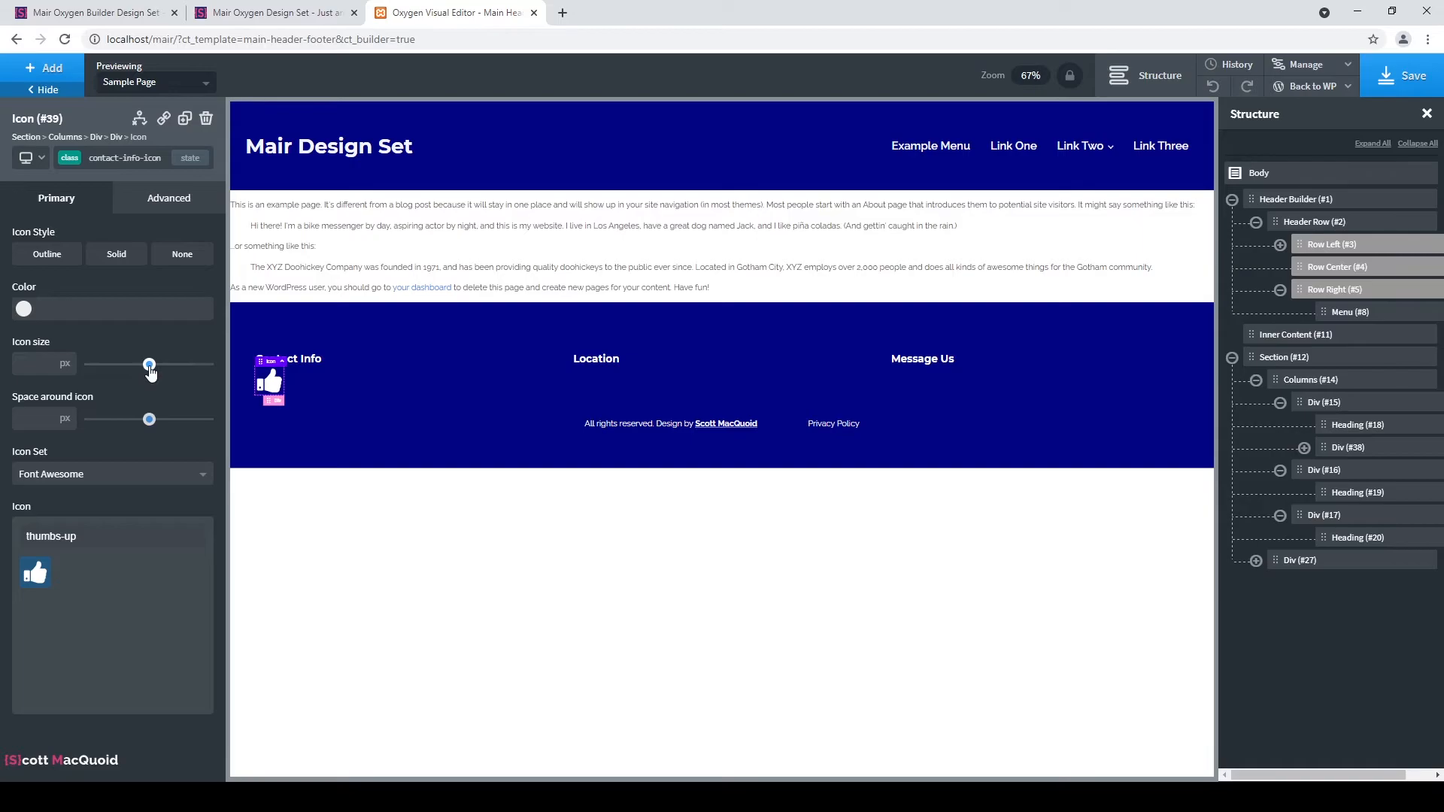
left_click_drag(150, 366, 115, 365)
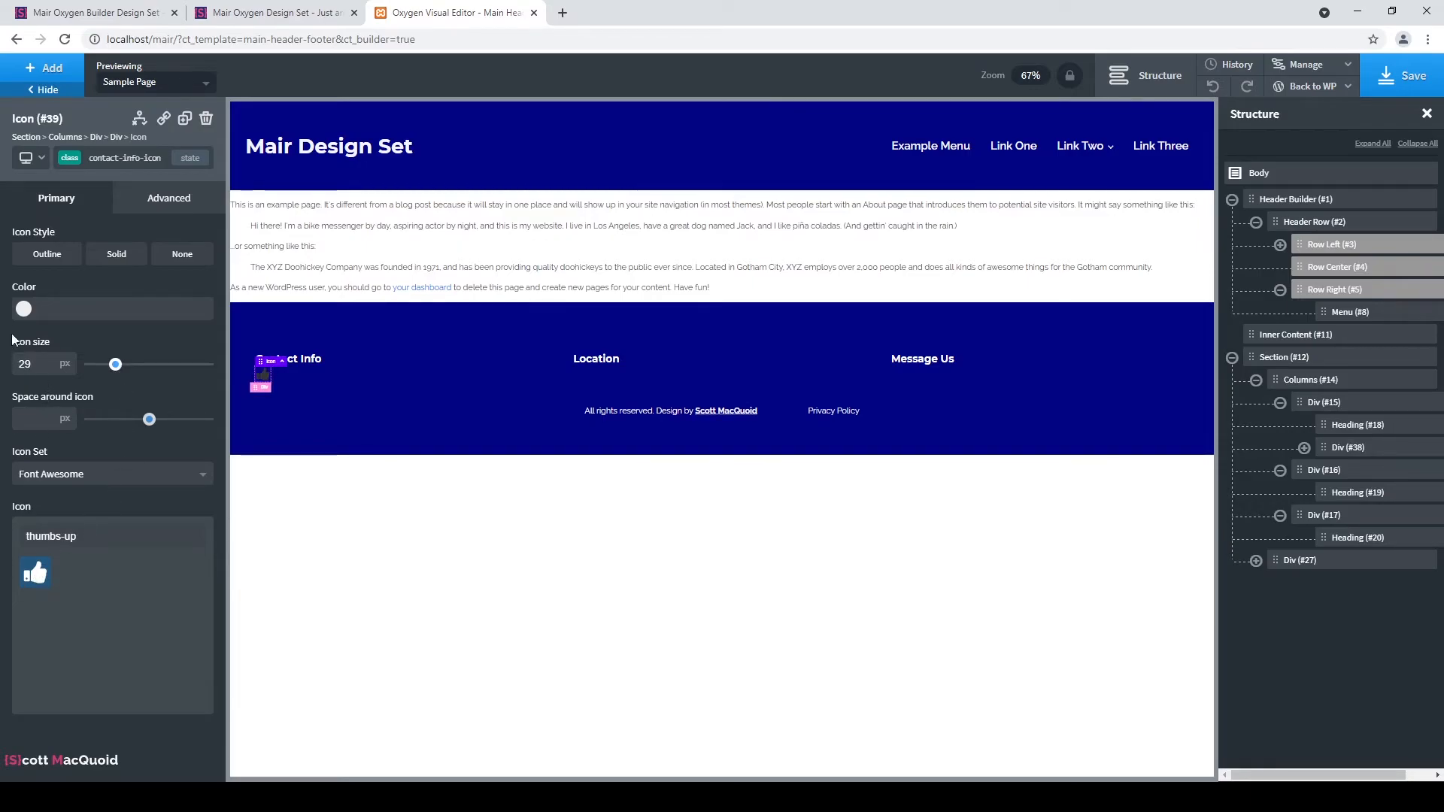
left_click(23, 309)
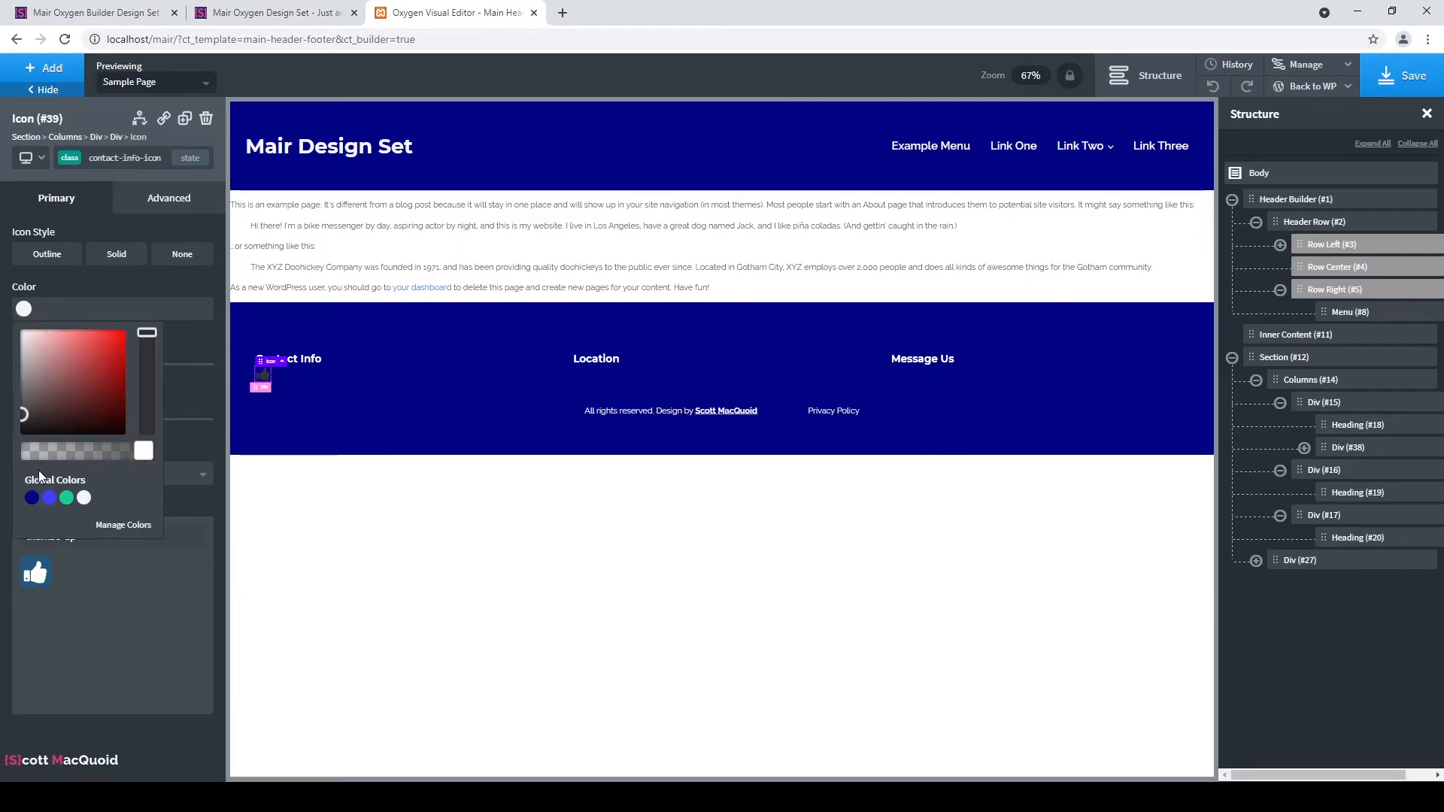
left_click(84, 498)
left_click(150, 283)
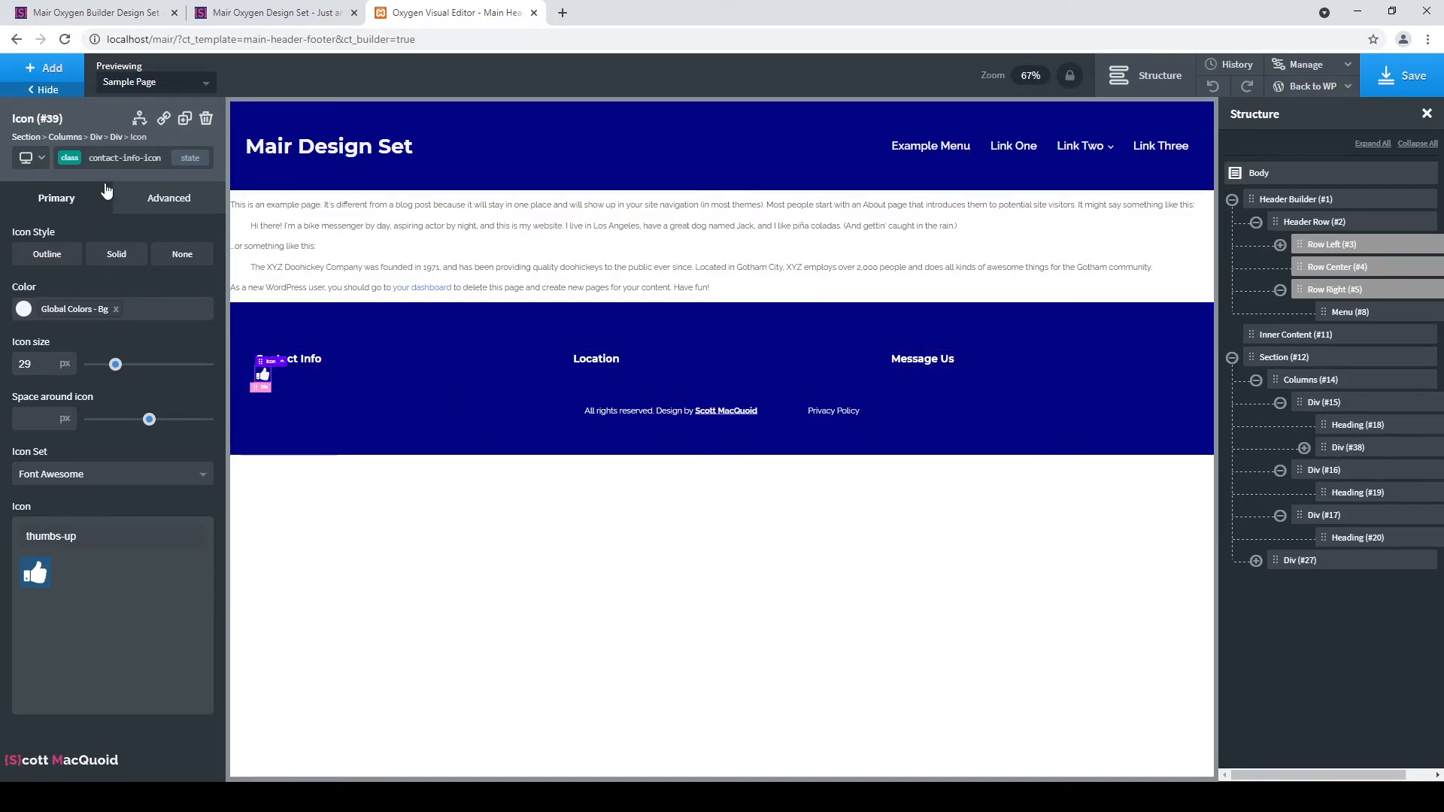
left_click(45, 68)
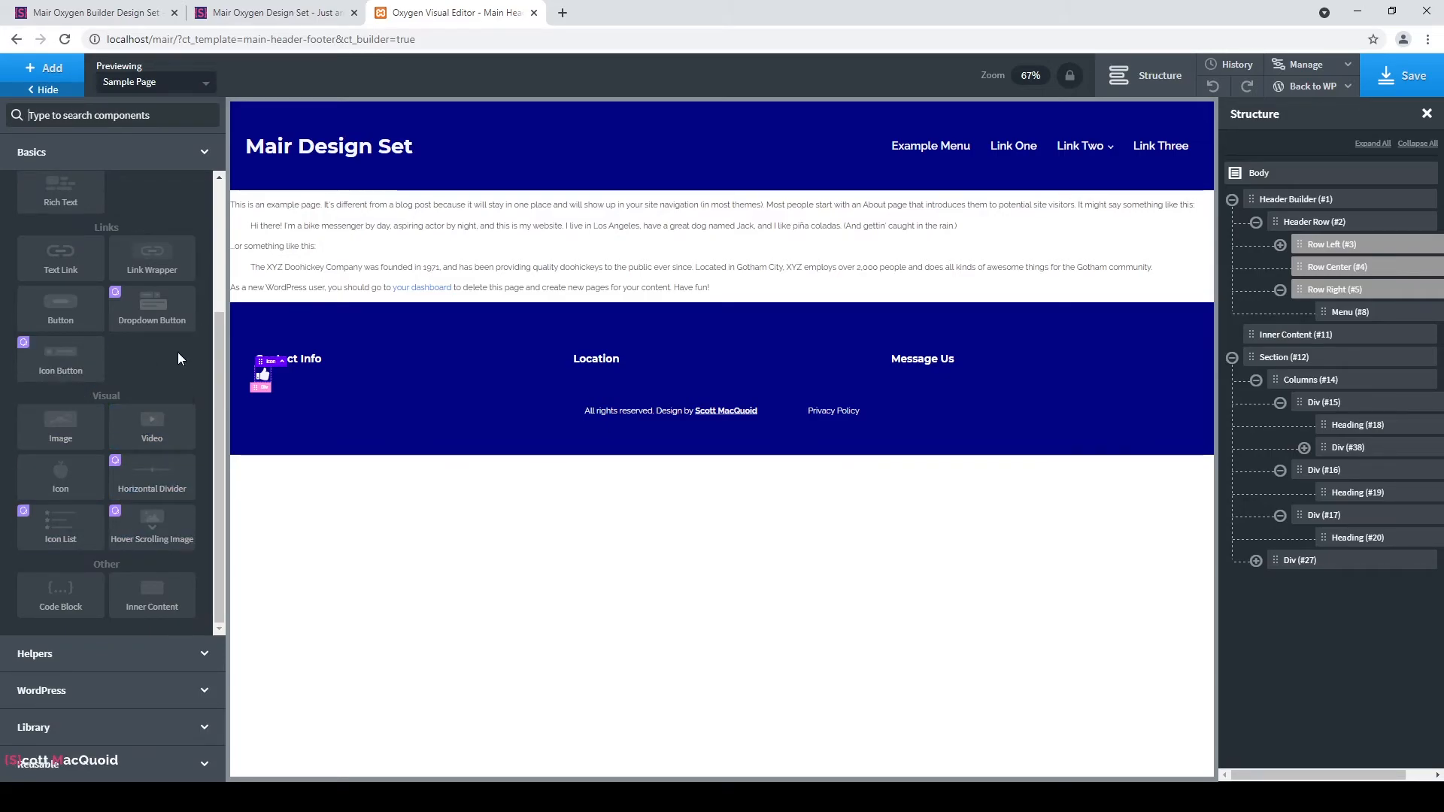
Add a text block beside the icon containing the contact street address.
scroll(169, 380, "up", 3)
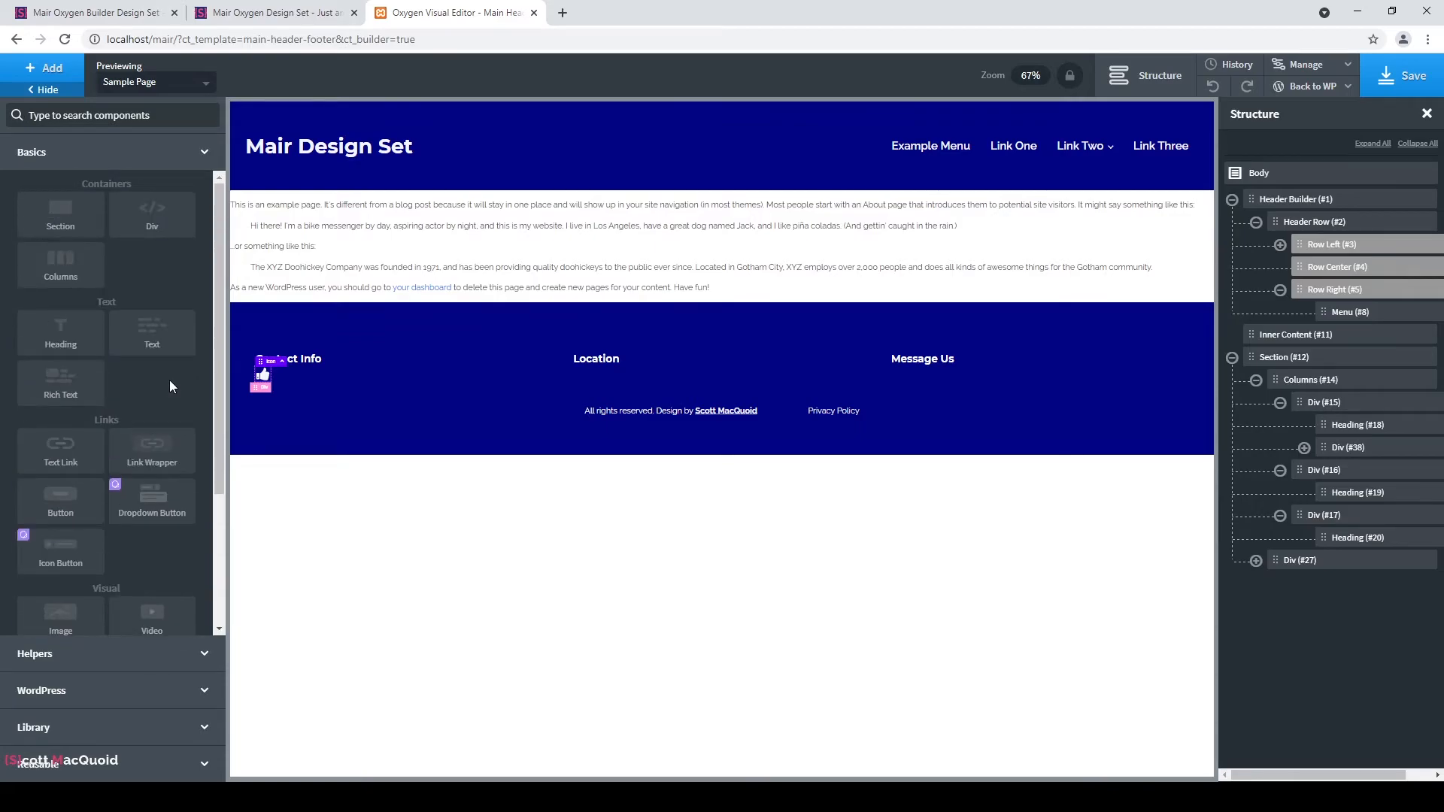
left_click(156, 329)
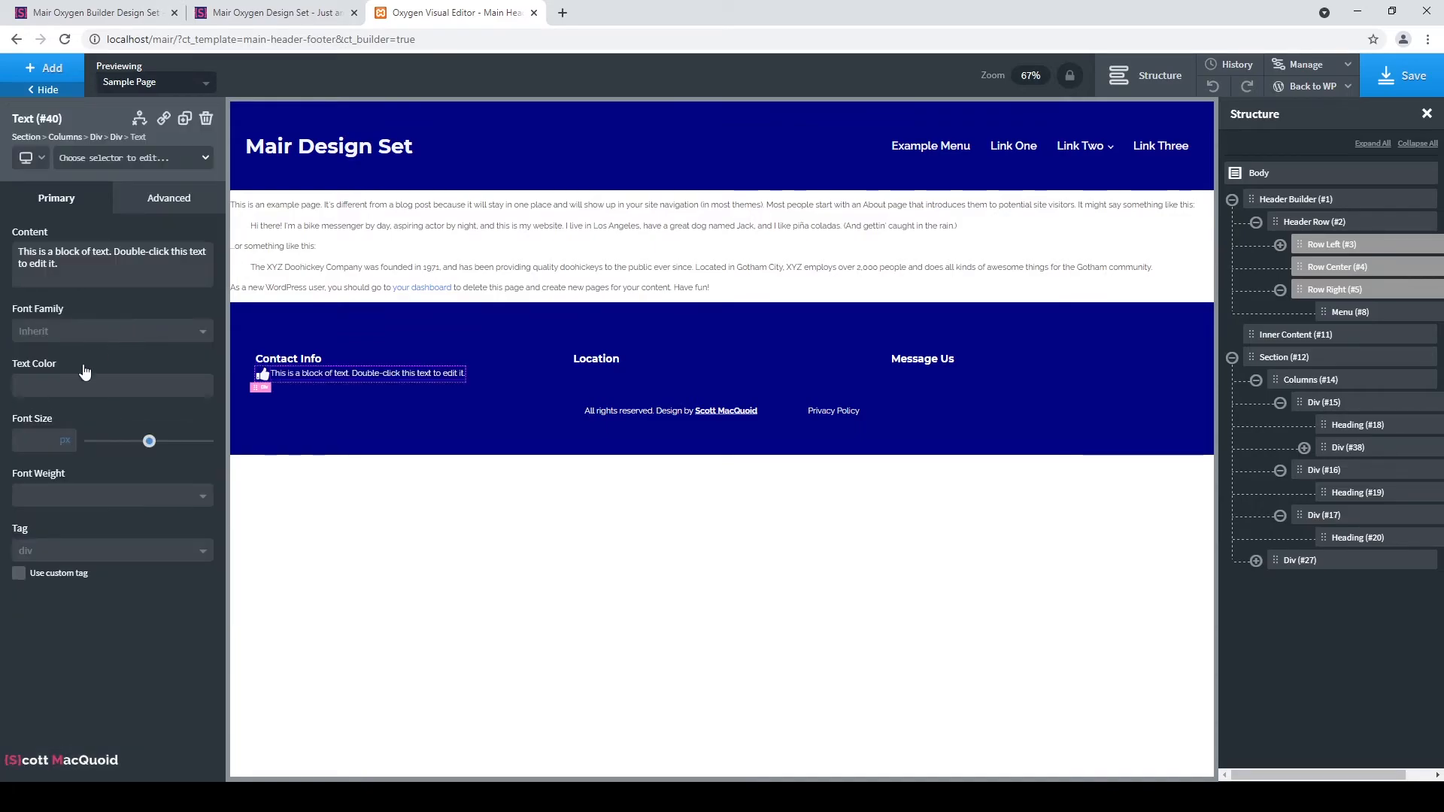
triple_click(115, 252)
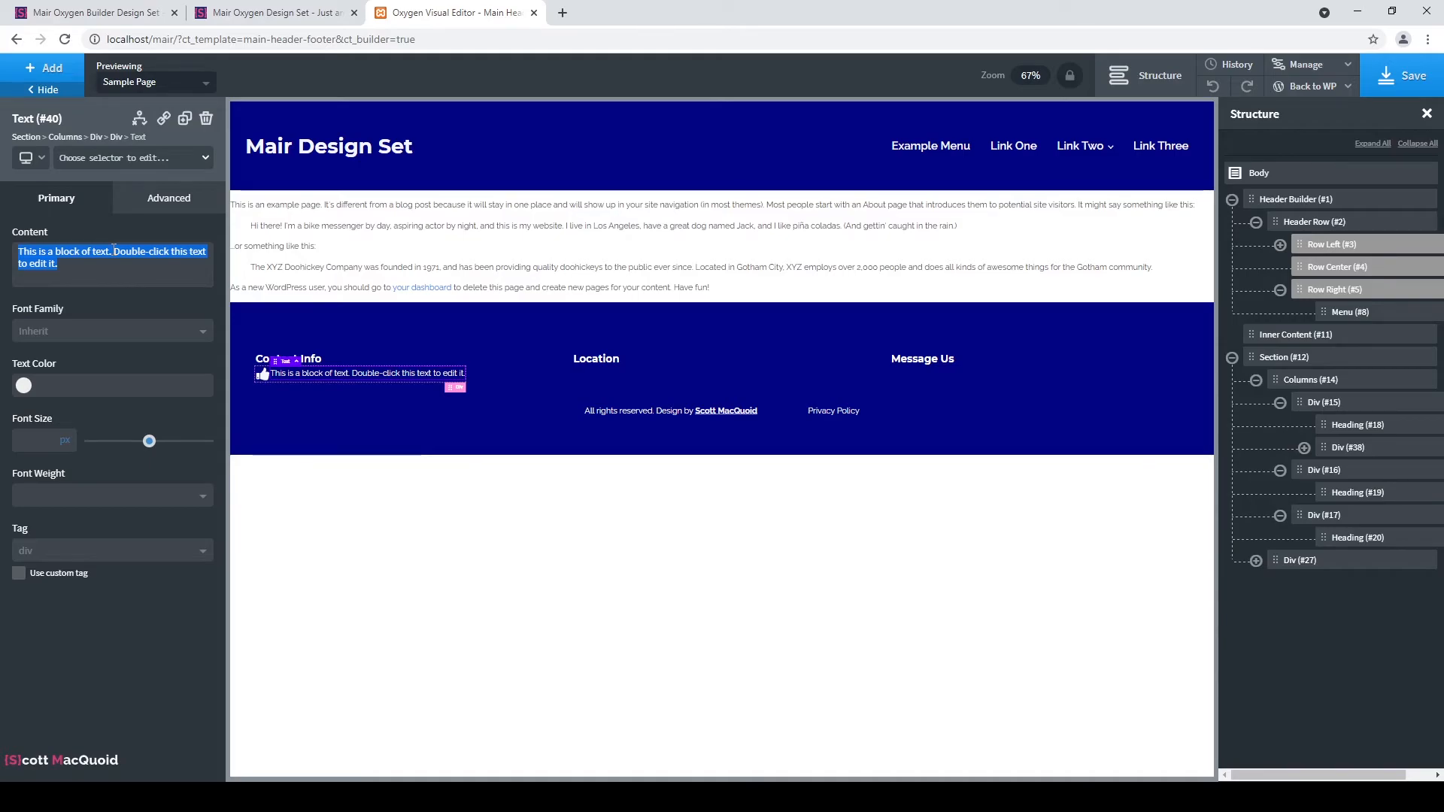
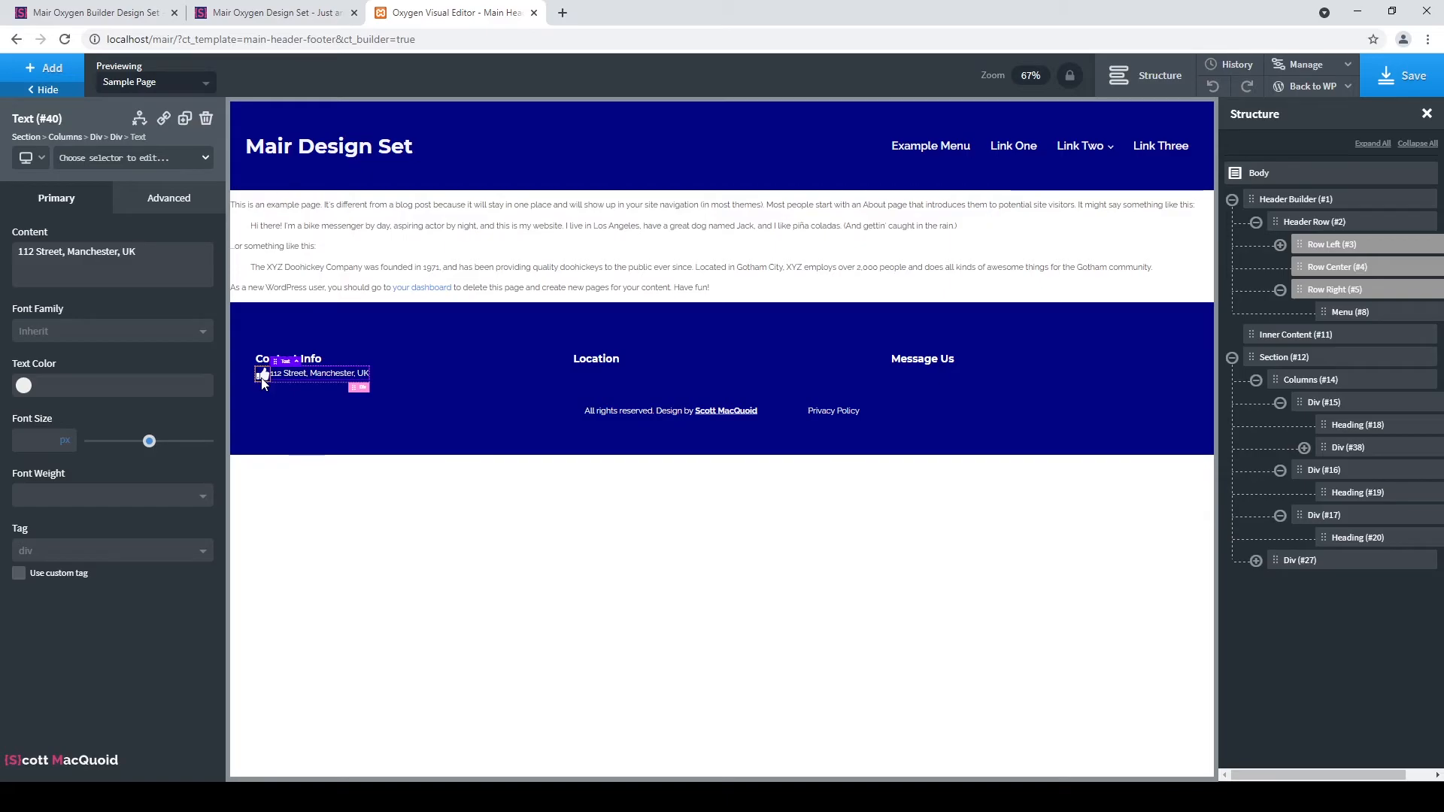
Set the address text's left margin to 15px under Advanced > Size & Spacing.
left_click(199, 204)
left_click(158, 282)
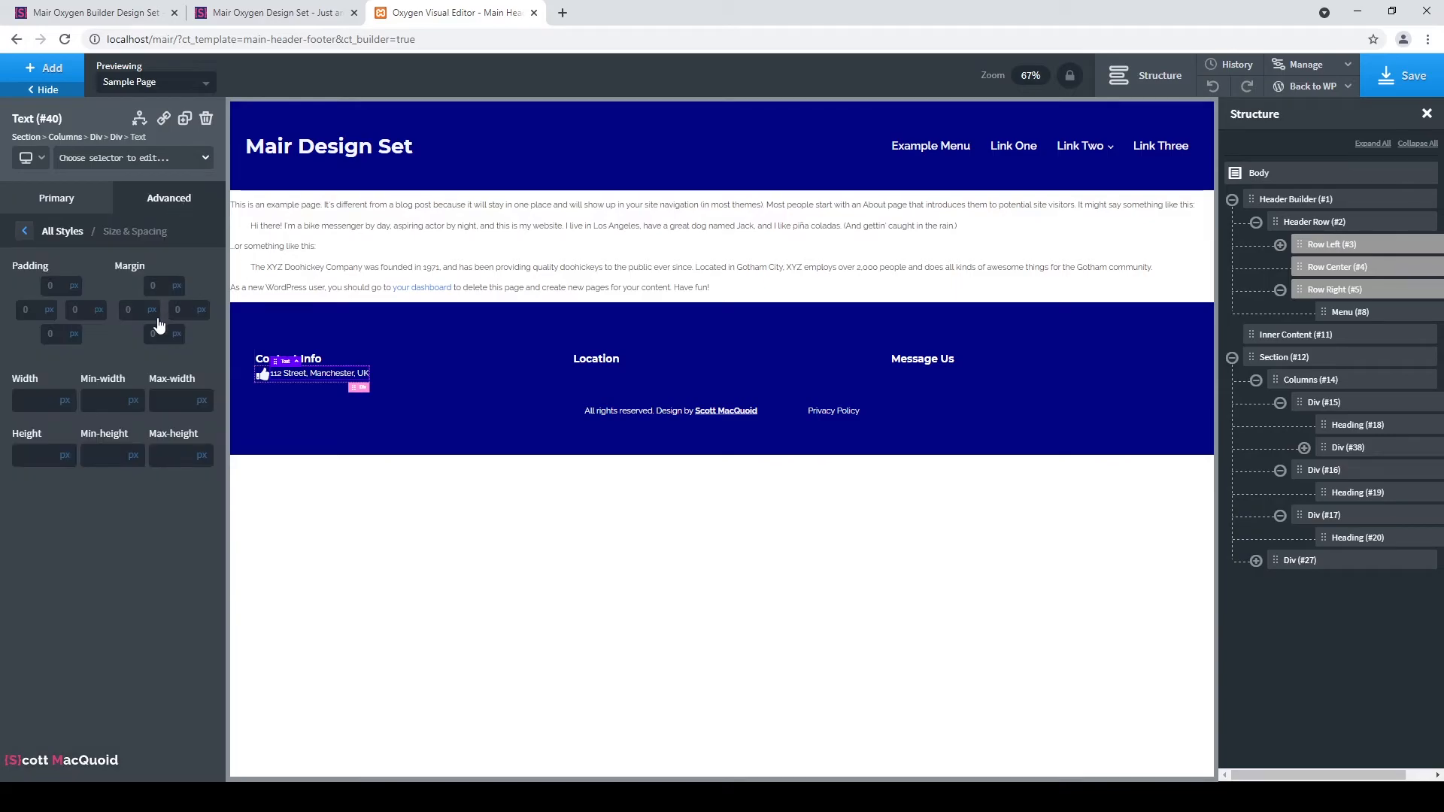
left_click(36, 309)
left_click(137, 311)
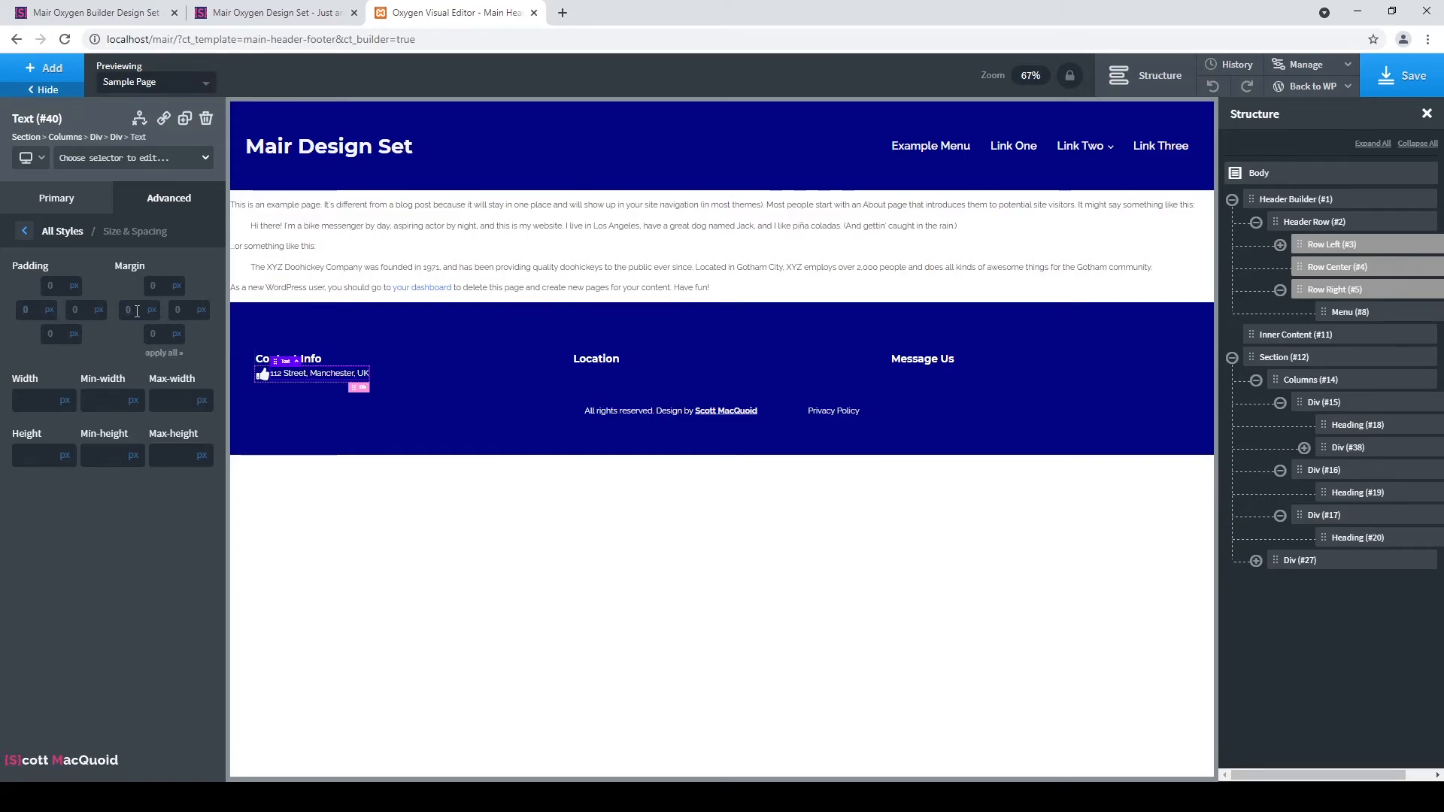
type("15")
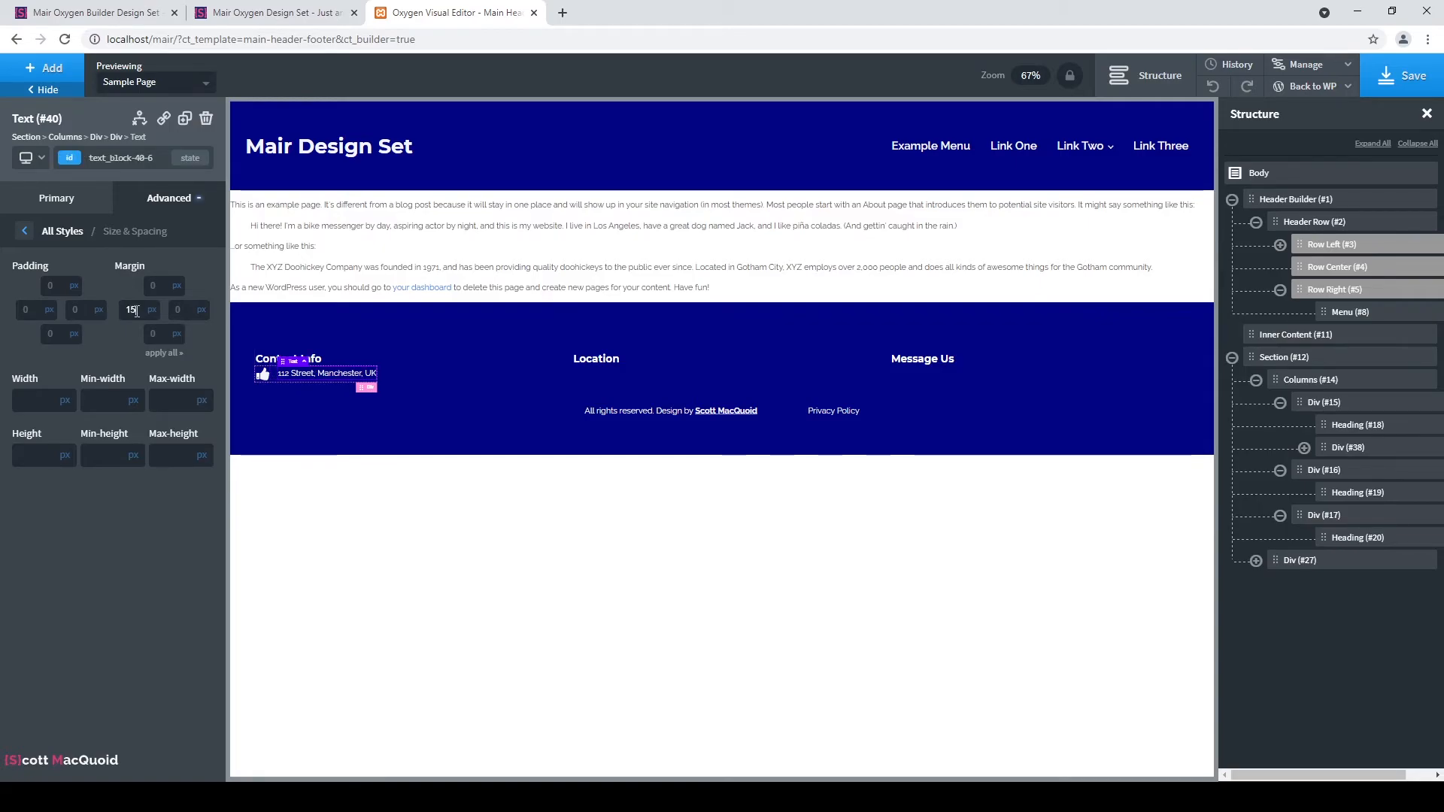
left_click(107, 349)
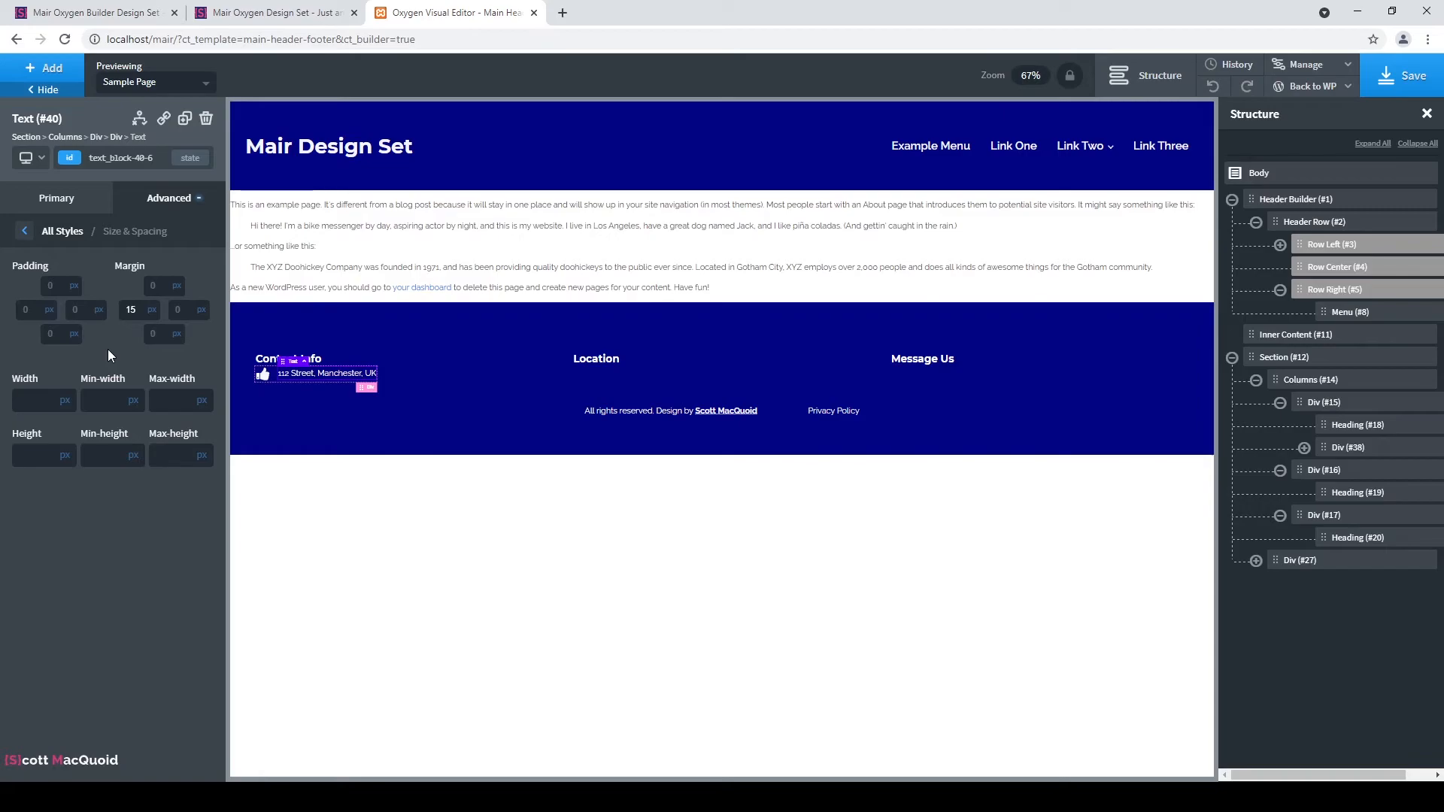
left_click(427, 375)
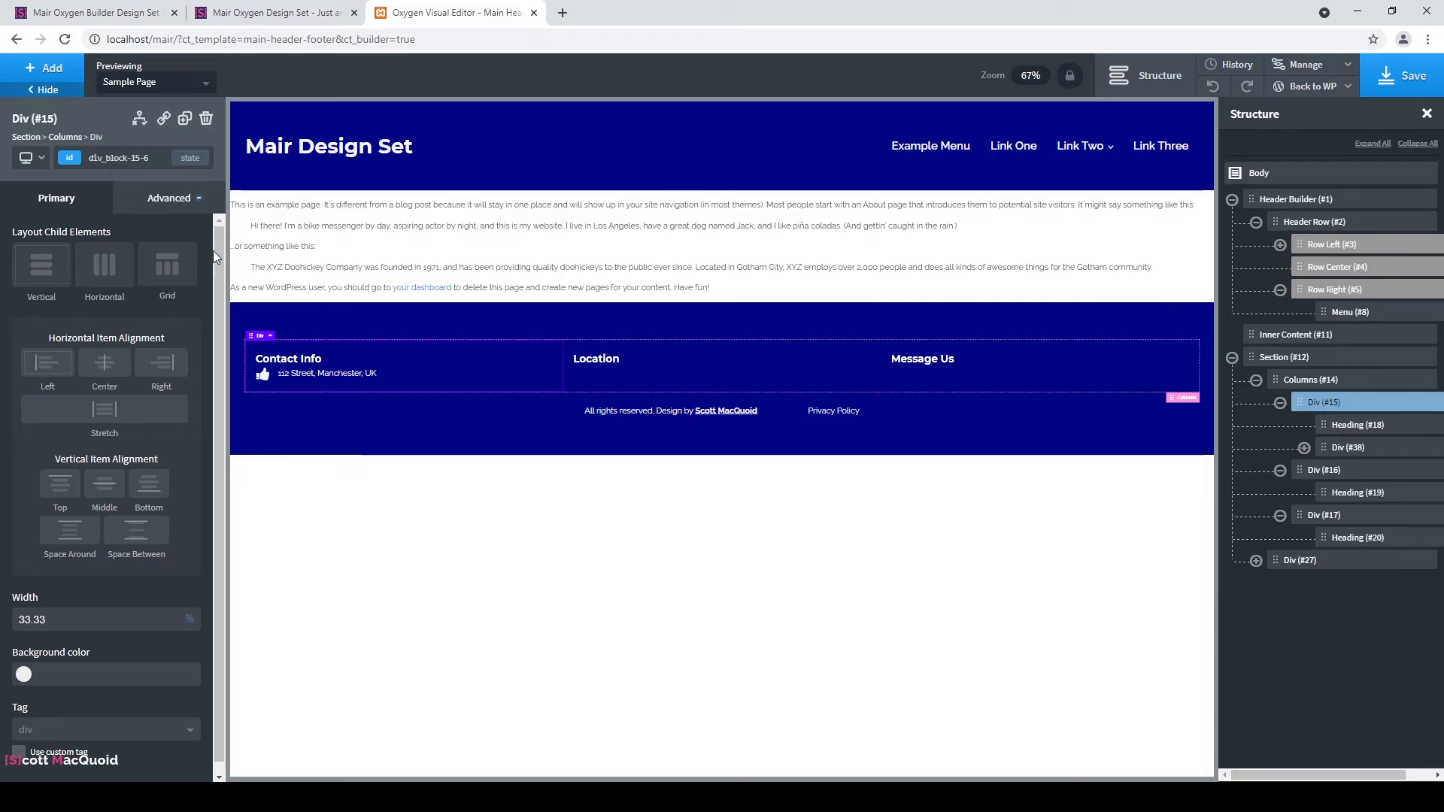
Reset the address text's left margin from 15 back to 0.
left_click(360, 374)
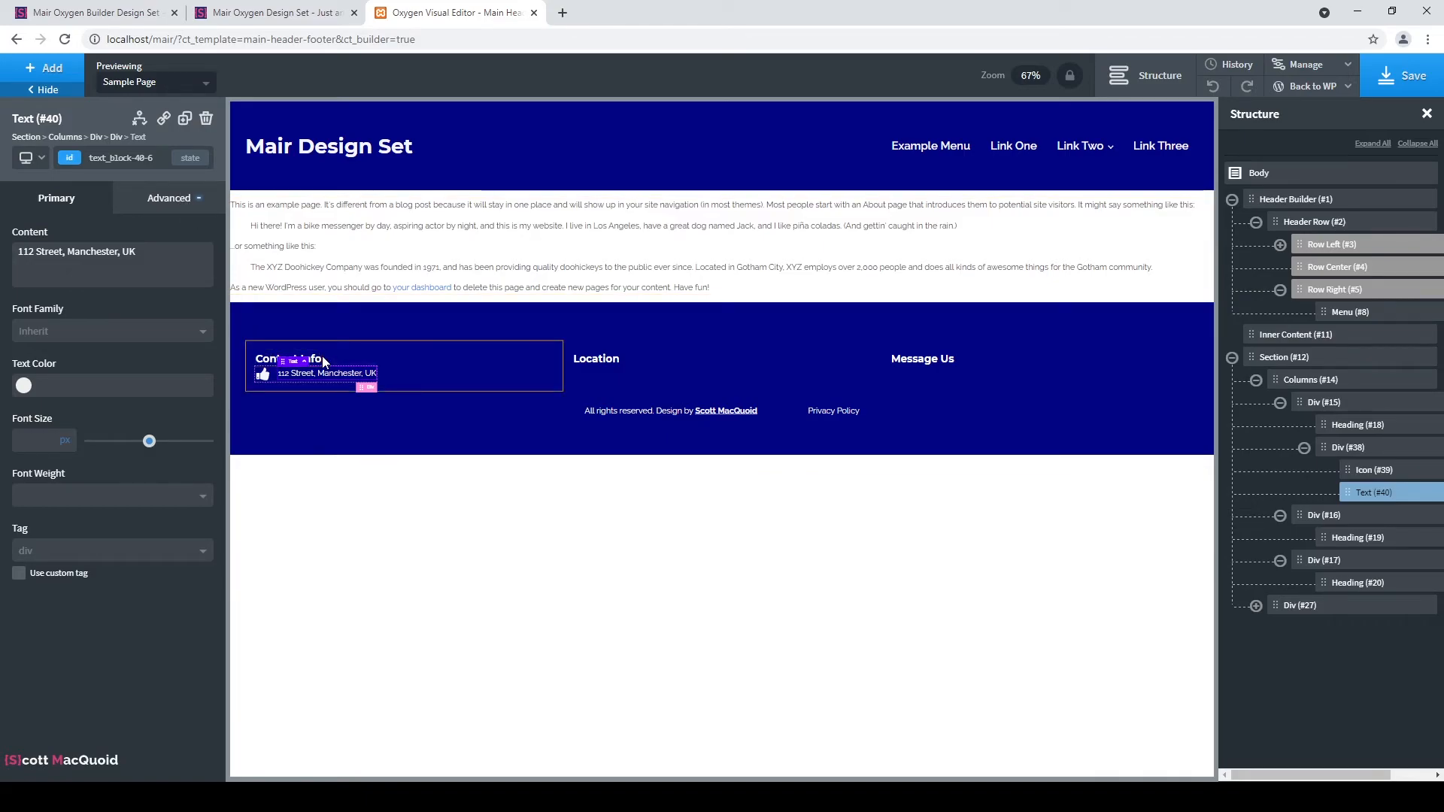
left_click(170, 216)
left_click(173, 290)
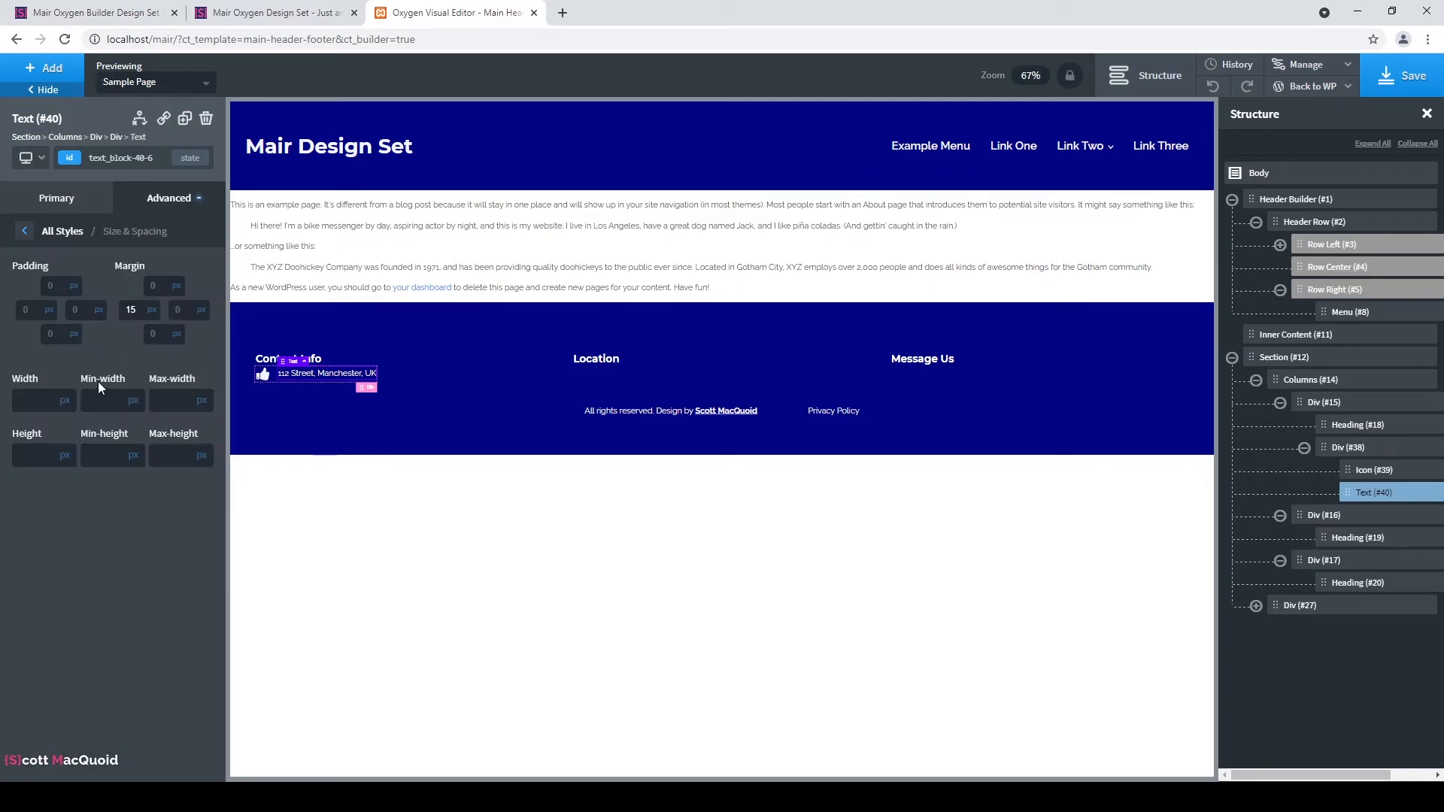
double_click(131, 311)
type("0")
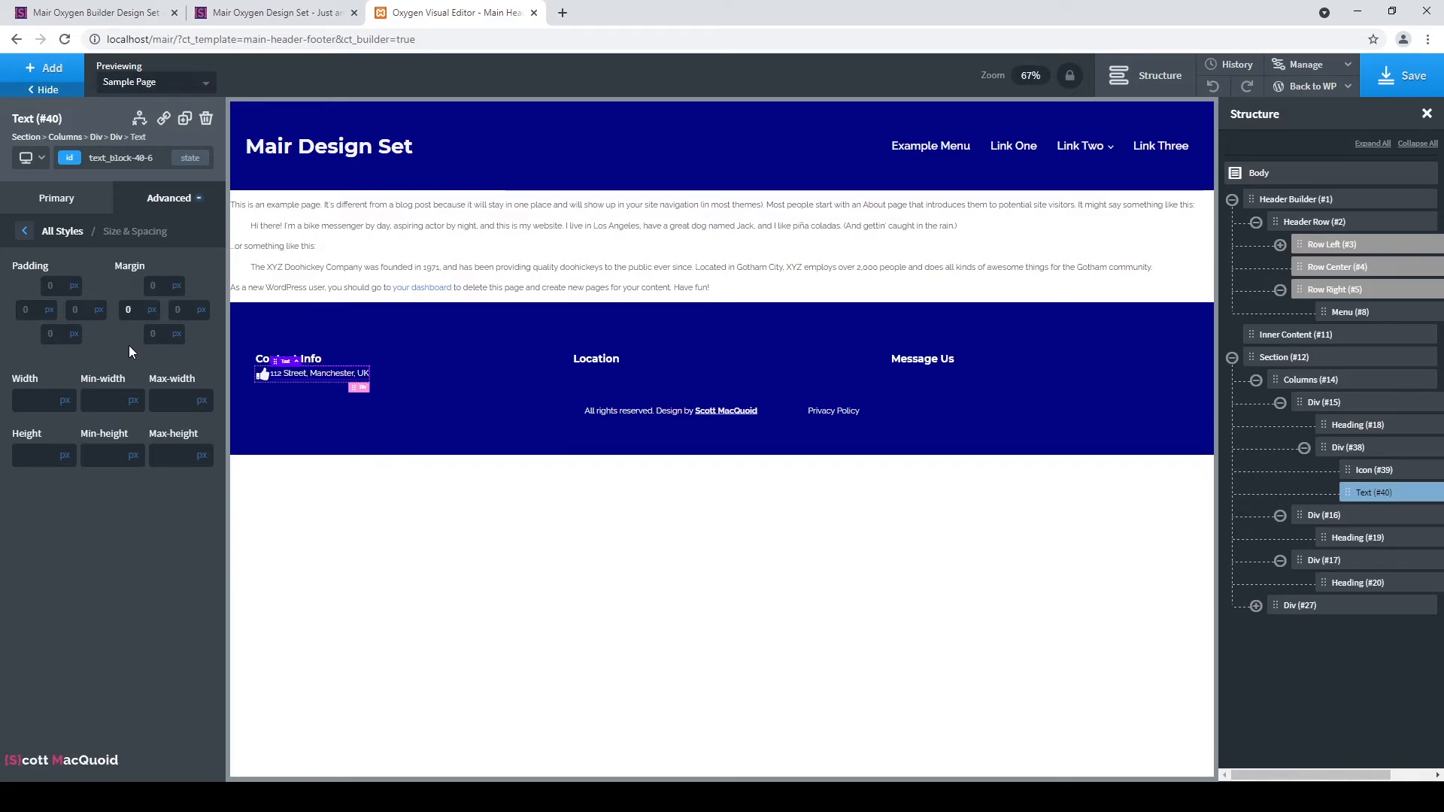
Add the class contact-info-text to the address text.
left_click(25, 232)
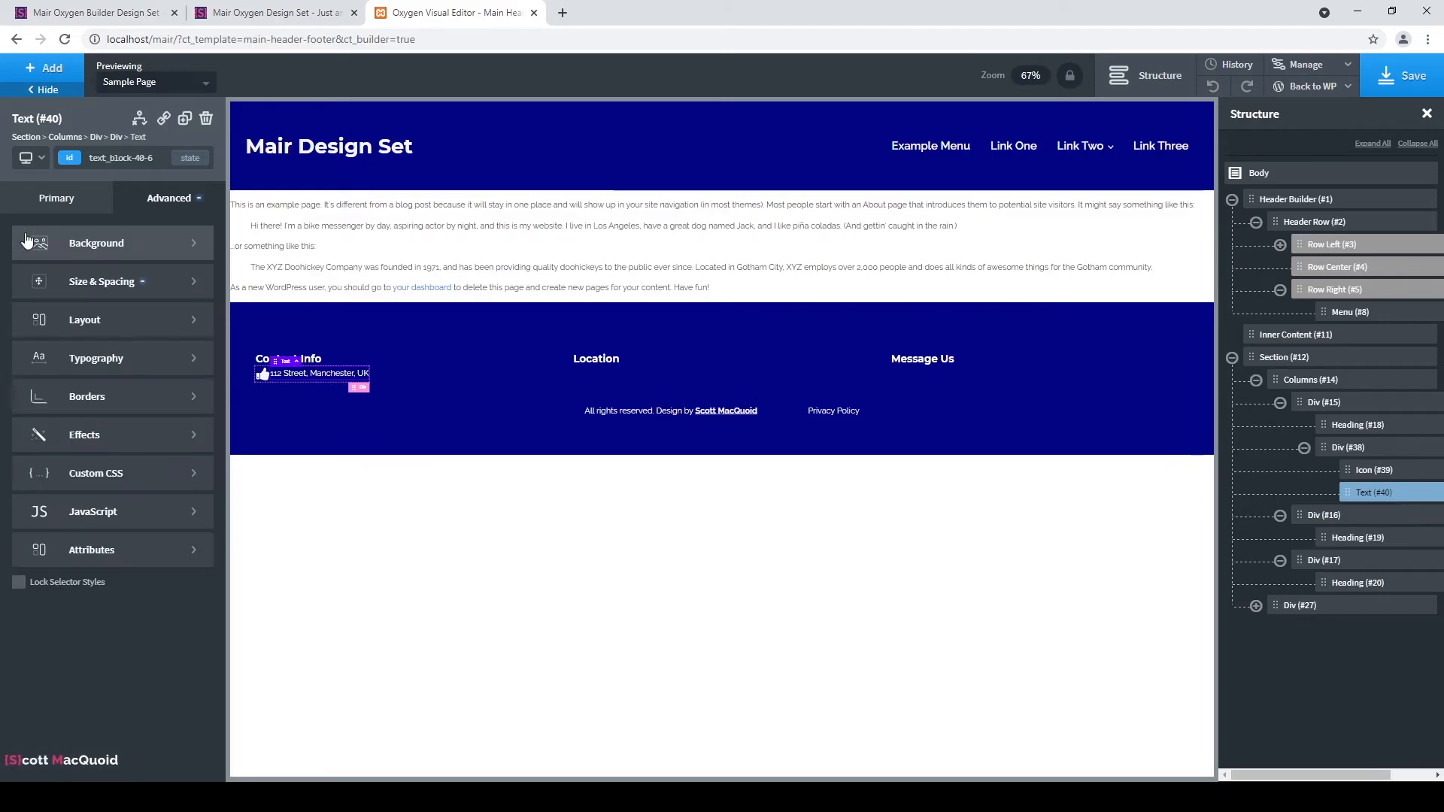
left_click(137, 158)
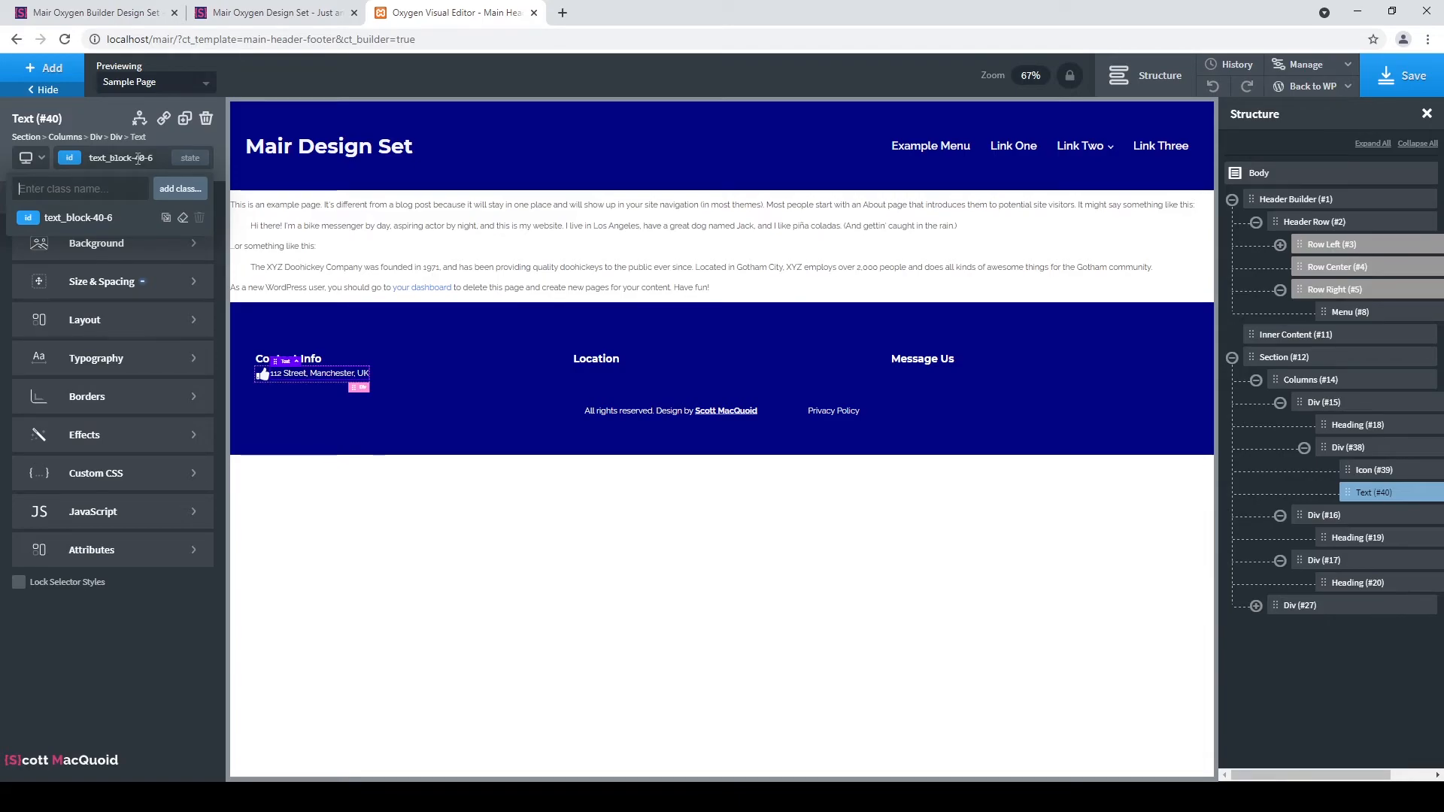
type("contact-info-text")
key("Return")
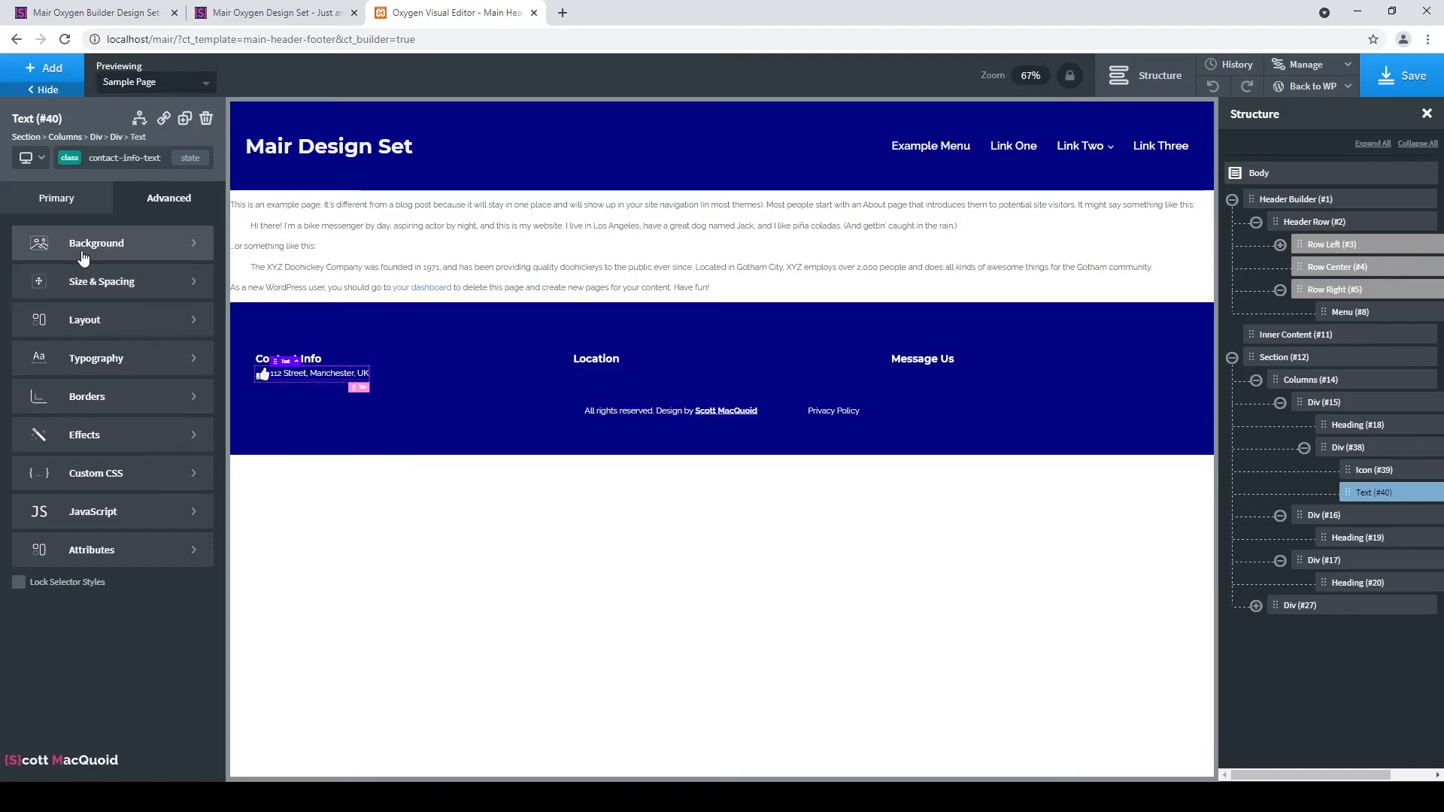
Add the class contact-info-div to the icon-and-address row.
left_click(1397, 450)
left_click(134, 158)
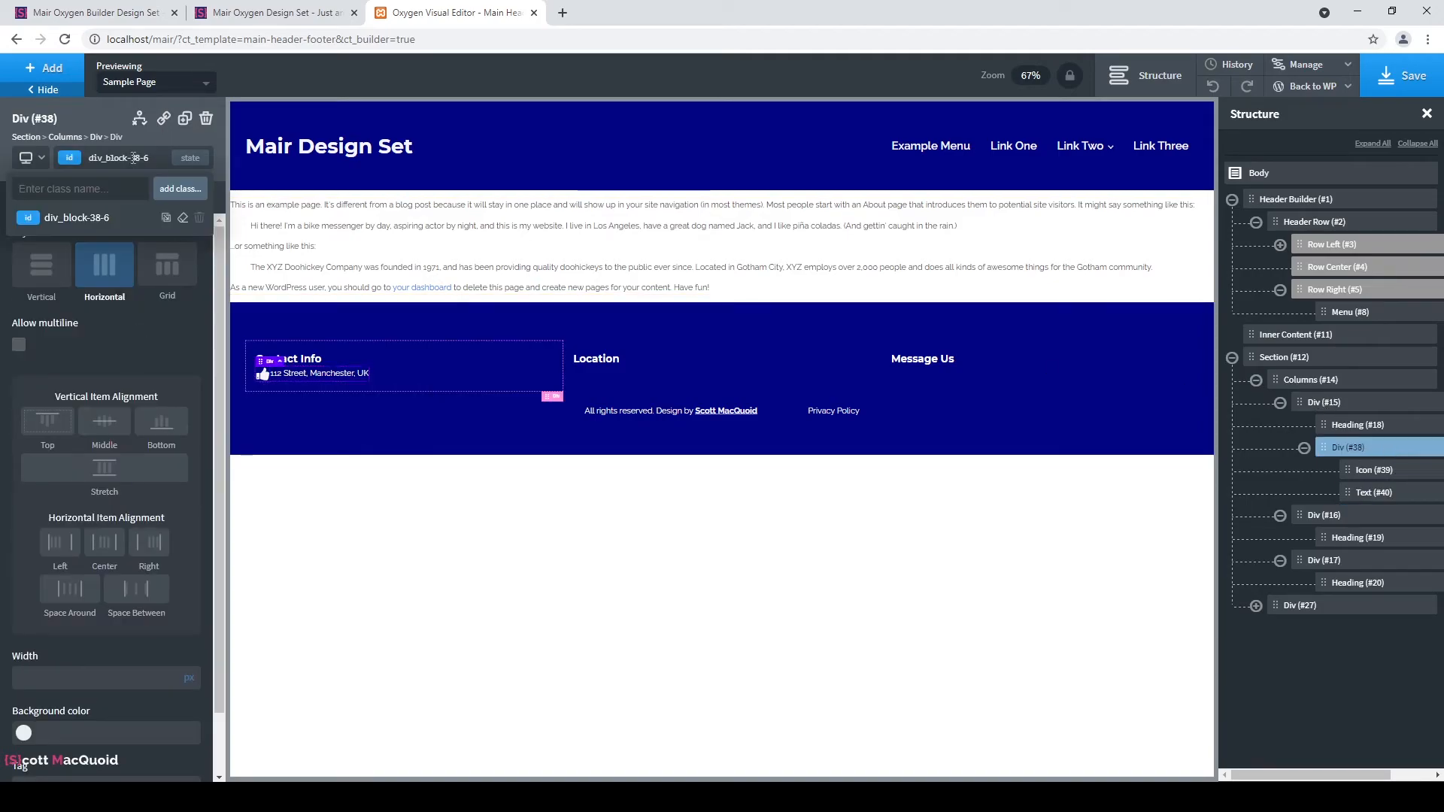
type("contact")
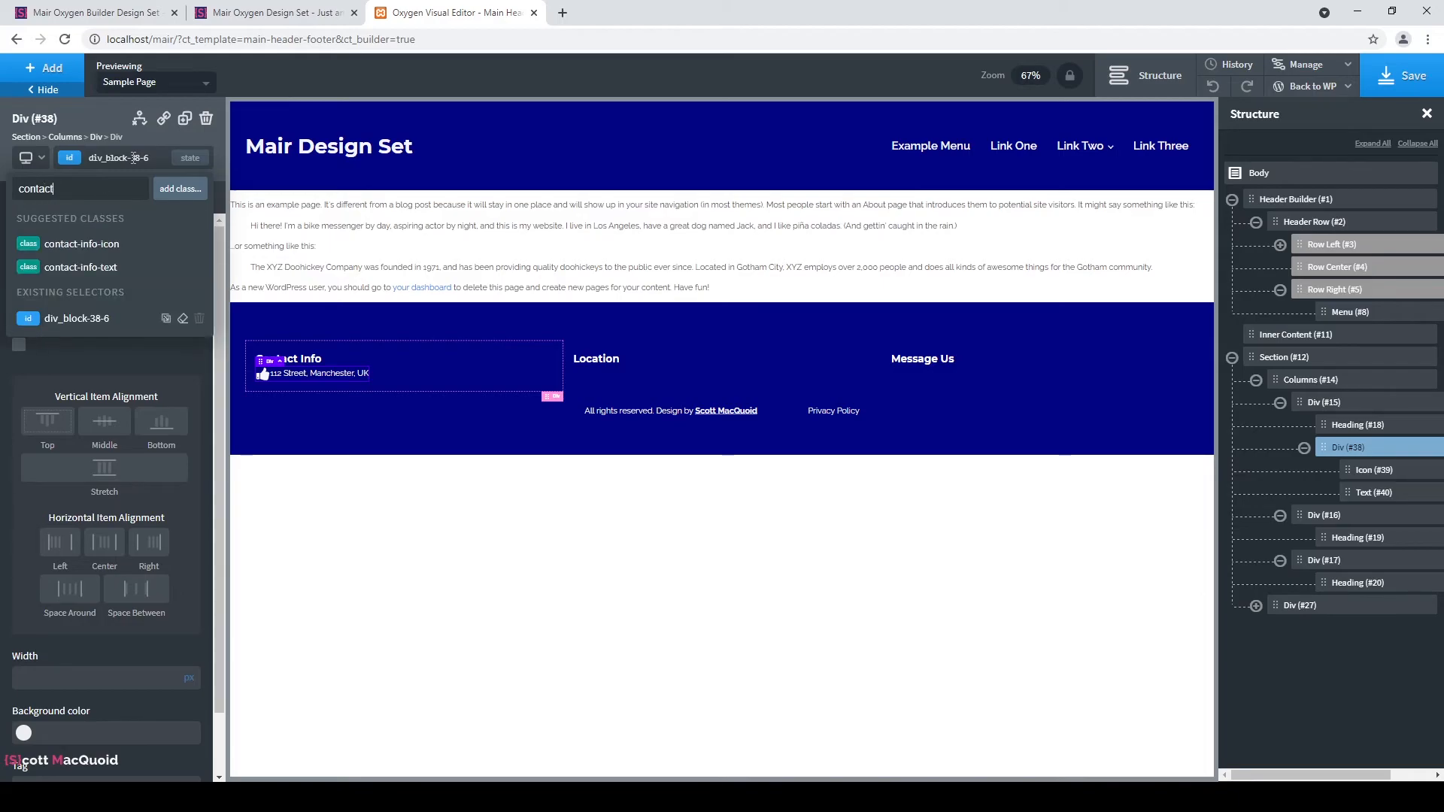
type("-info-dic")
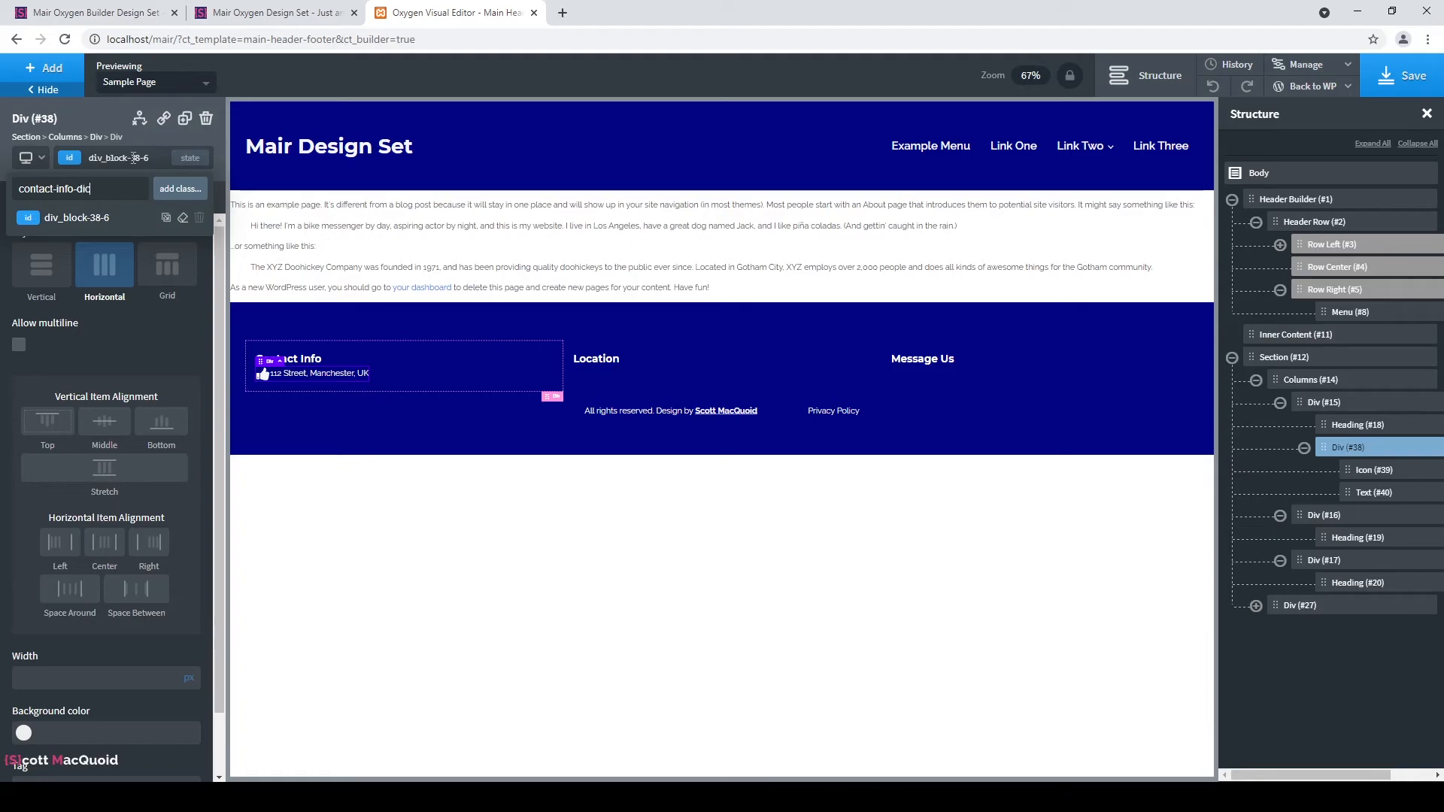
key("BackSpace")
type("v")
key("Return")
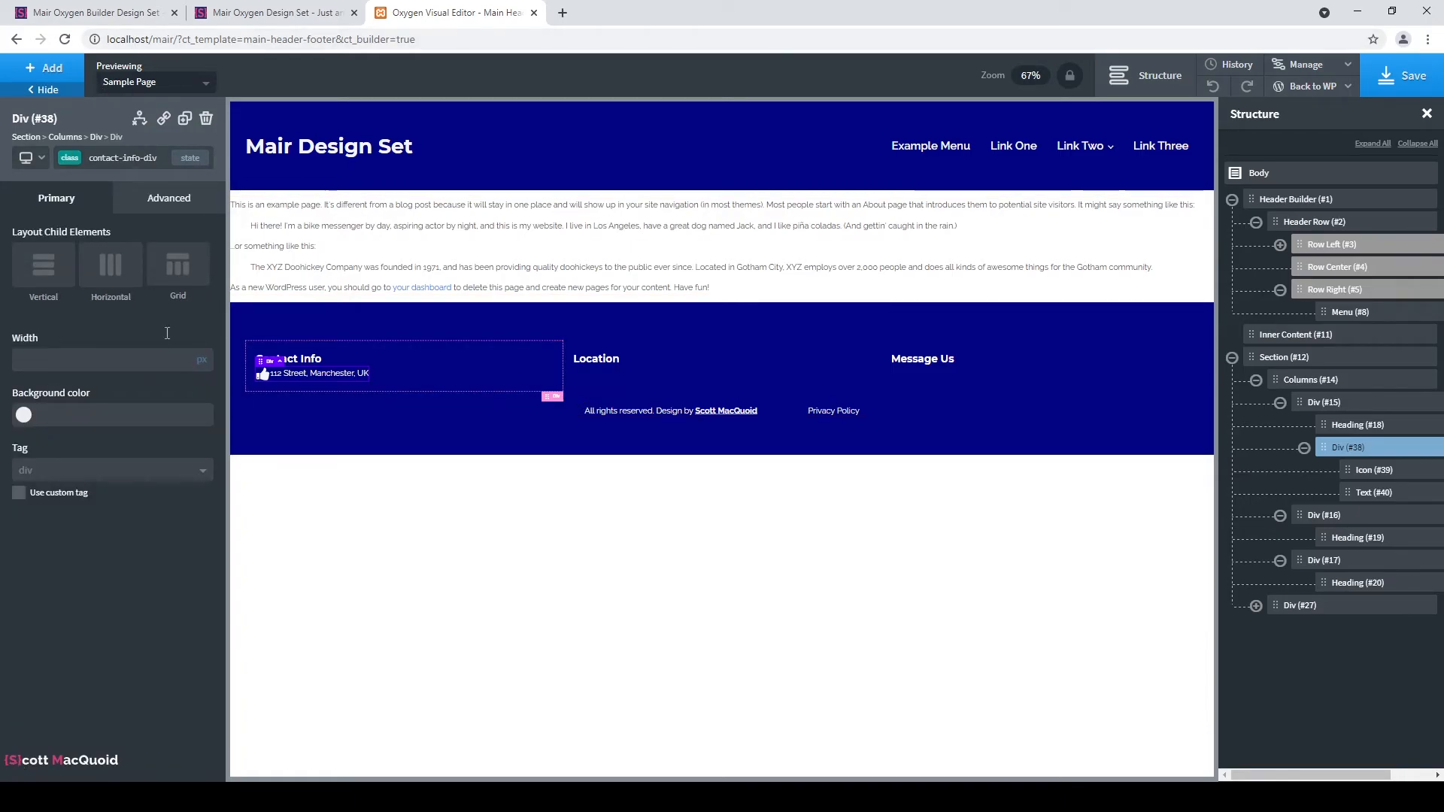
Set the row's top margin to 10px, replacing an initial 25.
left_click(190, 203)
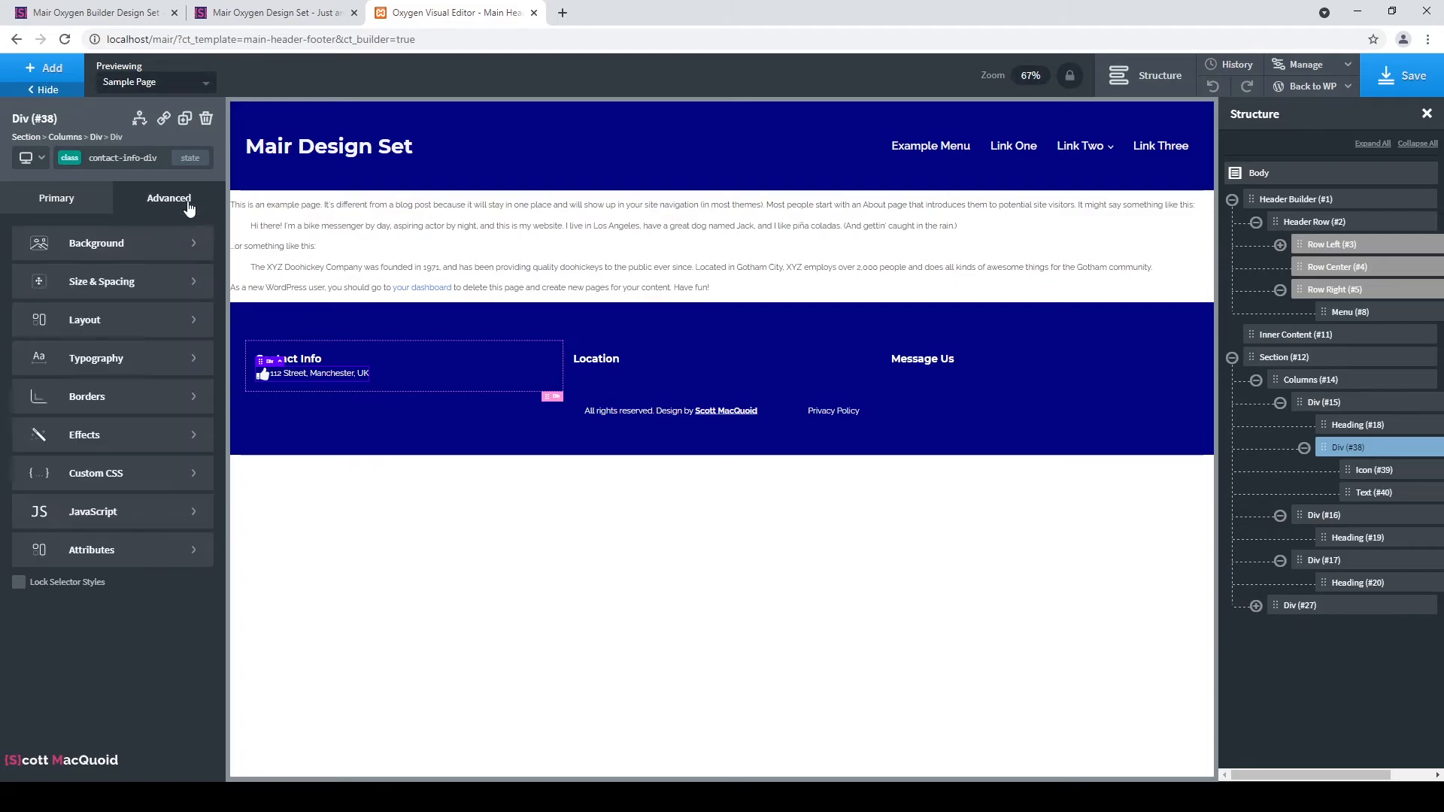
left_click(153, 287)
left_click(159, 290)
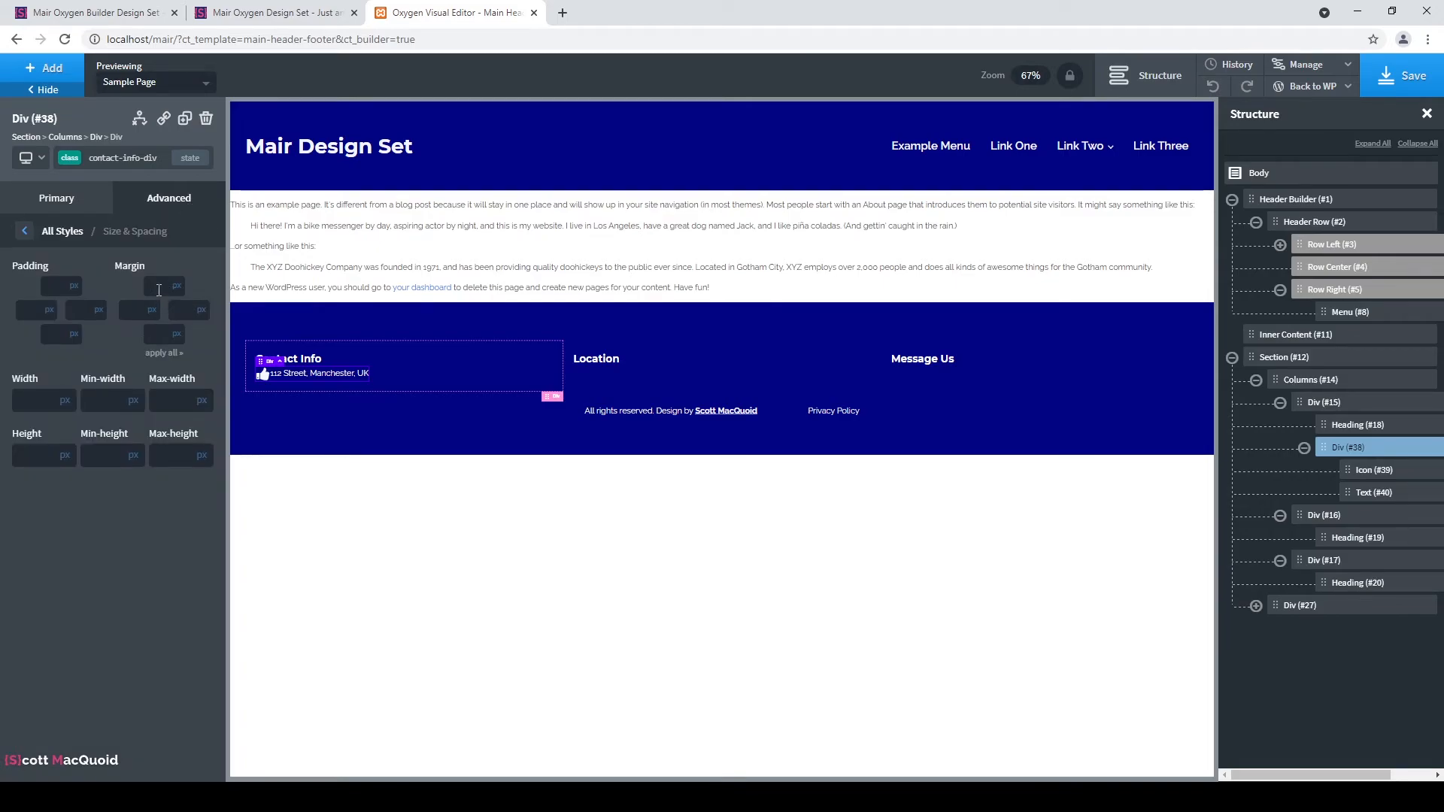
type("25")
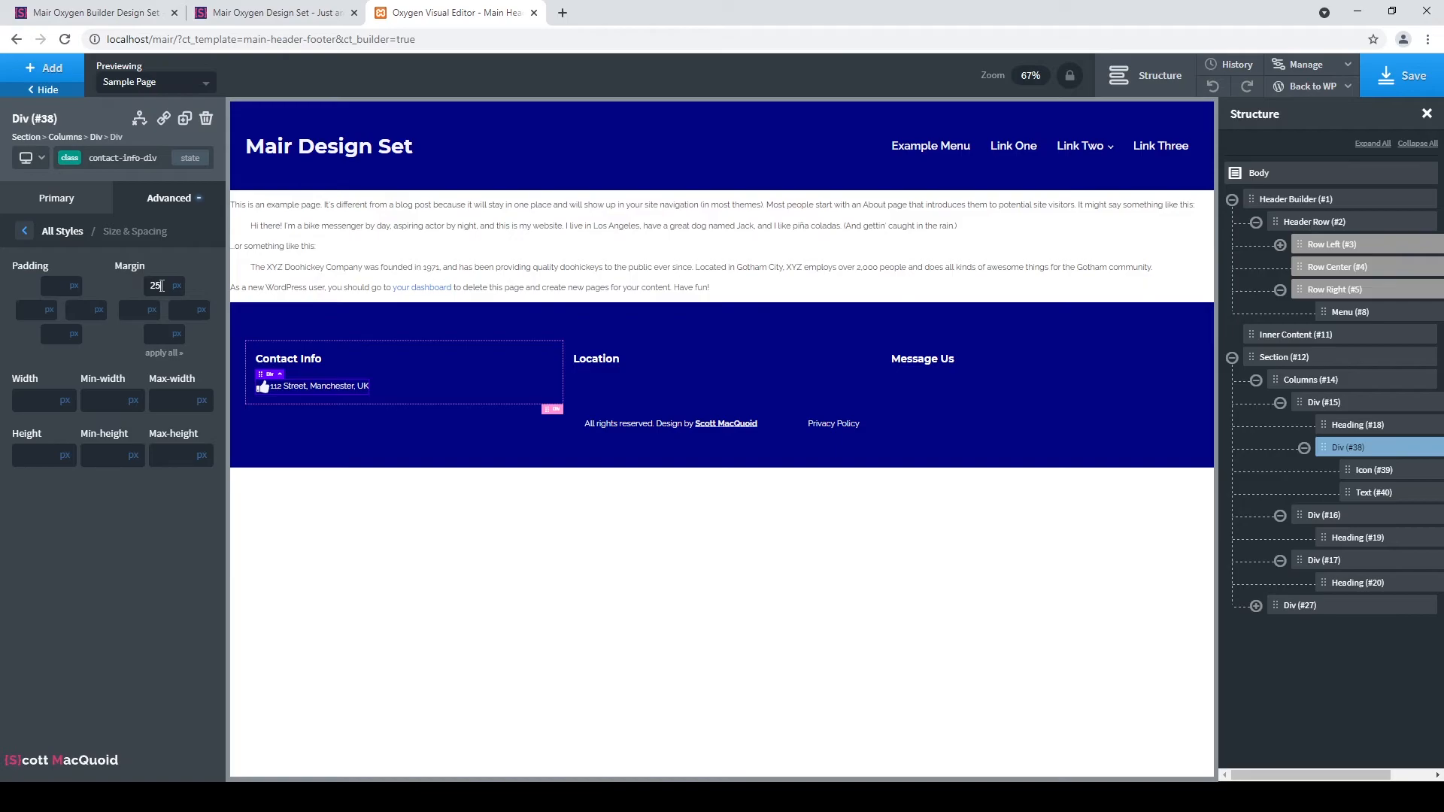
double_click(162, 285)
type("10")
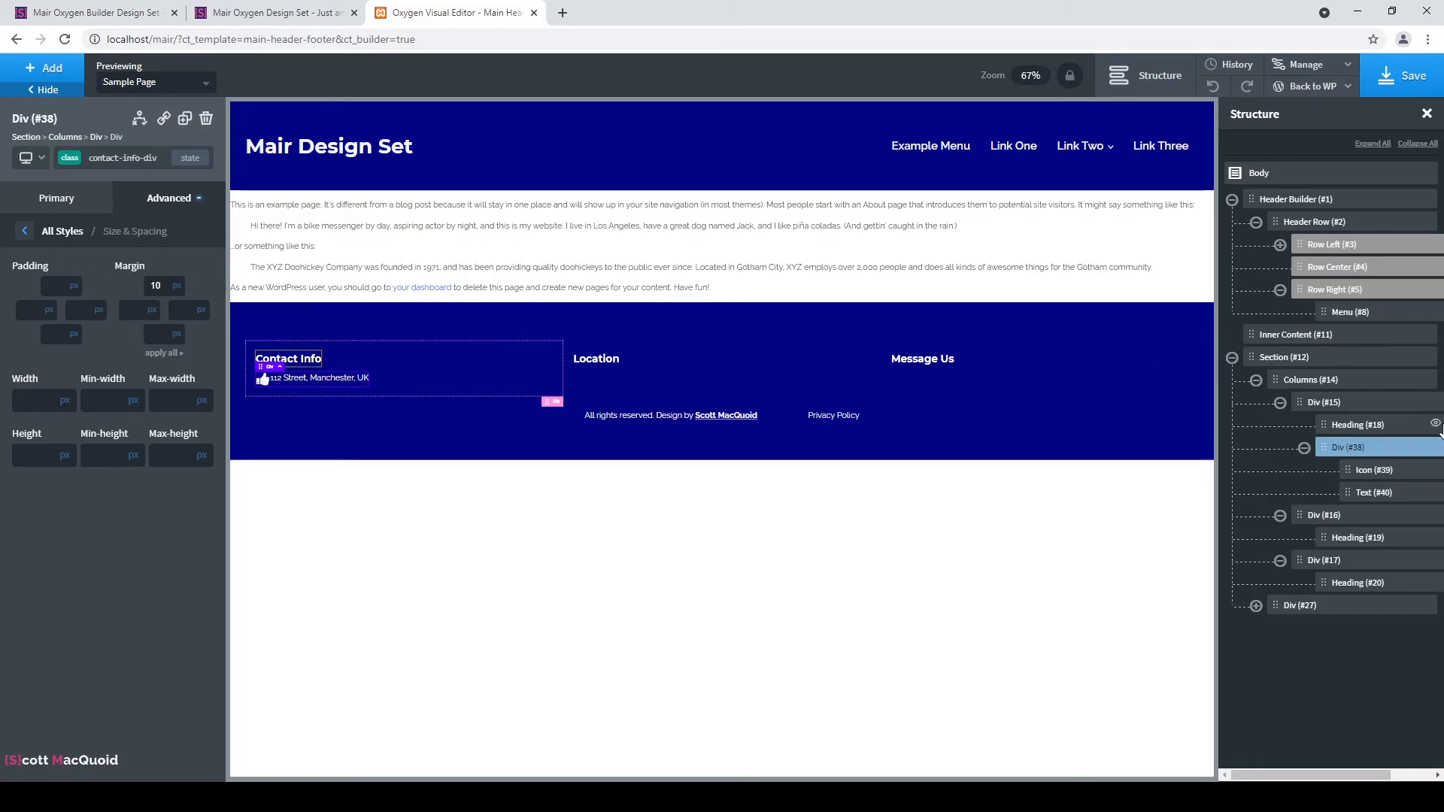
Set the contact-info-text class's left margin to 15px.
left_click(1374, 493)
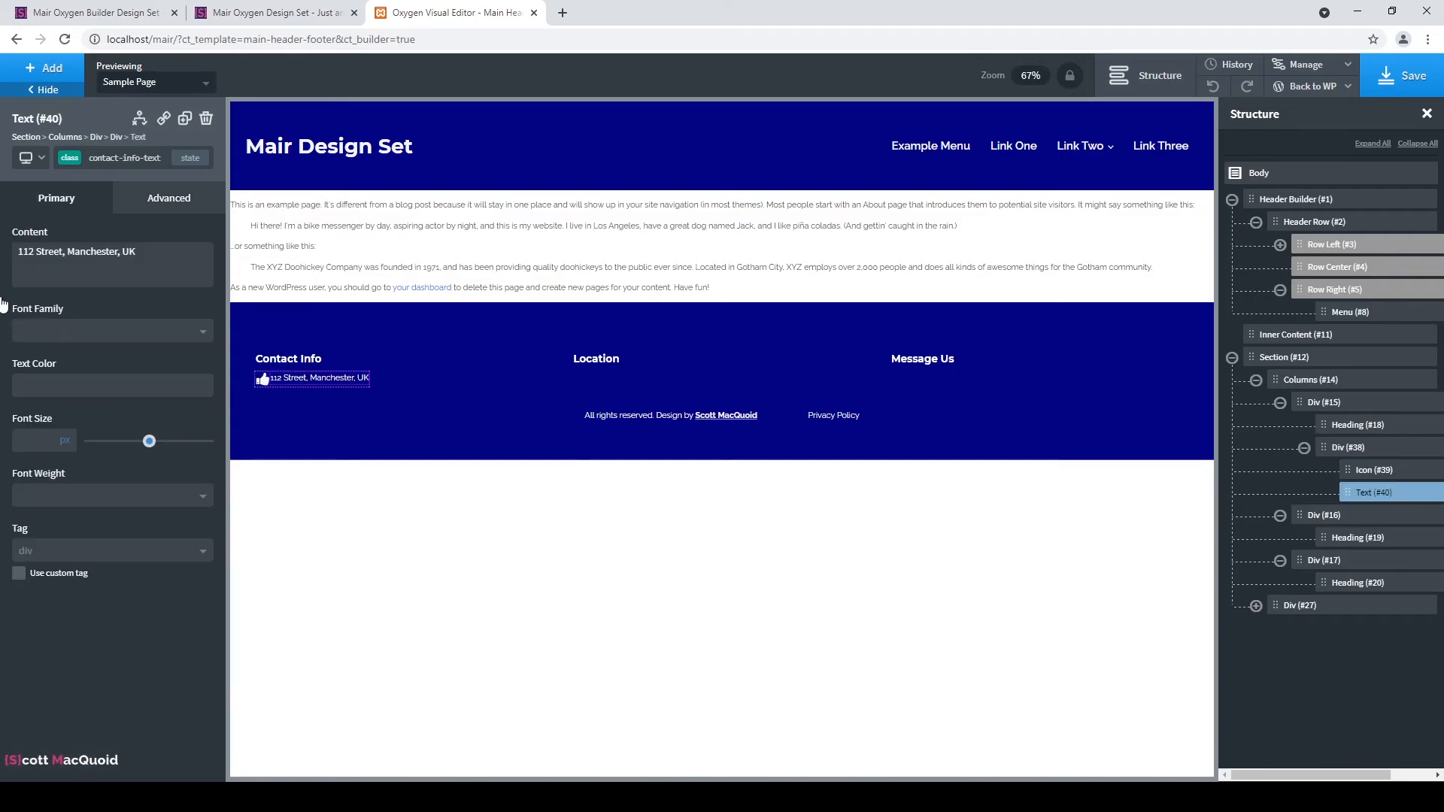
left_click(168, 198)
left_click(113, 280)
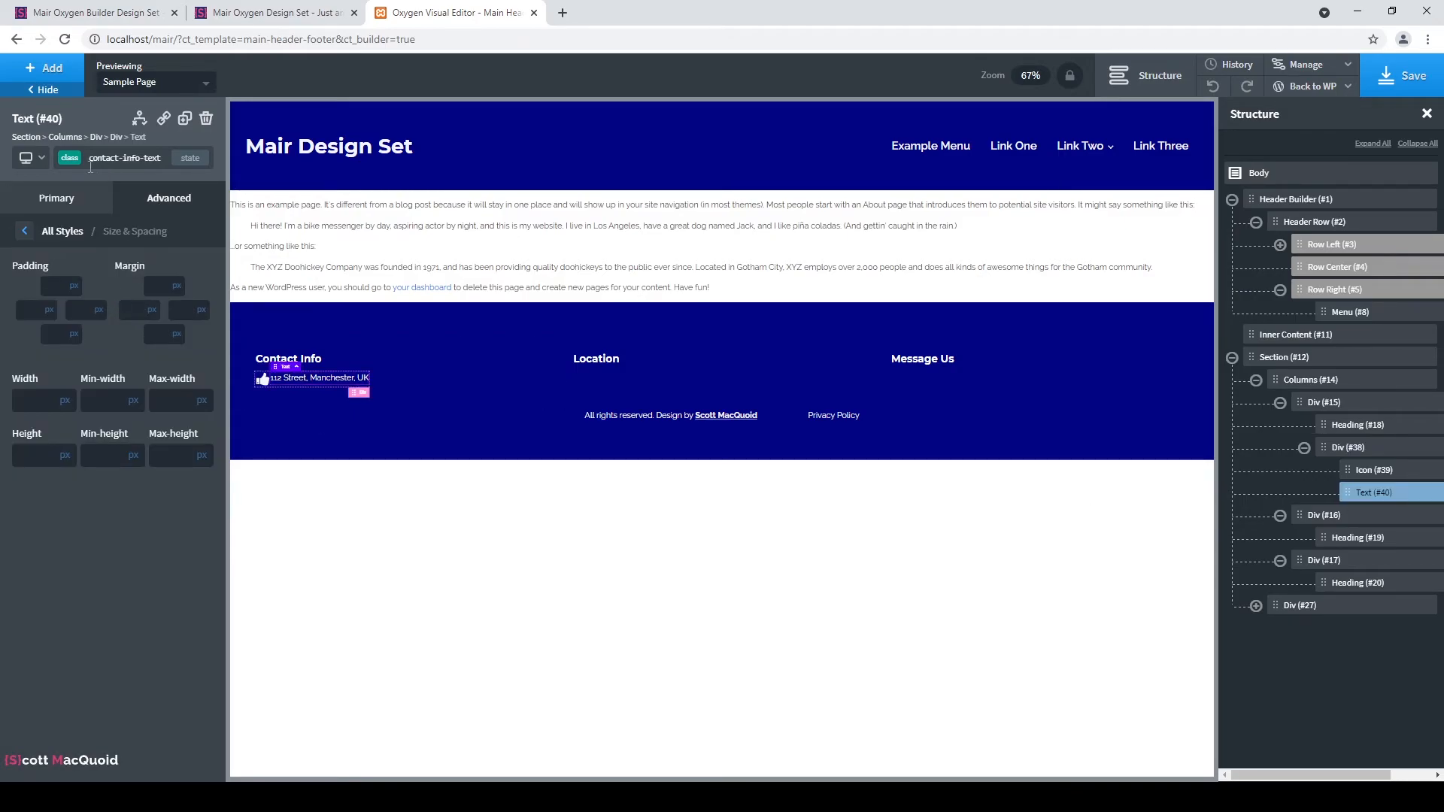
left_click(127, 310)
type("15")
left_click(111, 279)
Clear the 0 left margin on the address text's own ID.
left_click(73, 164)
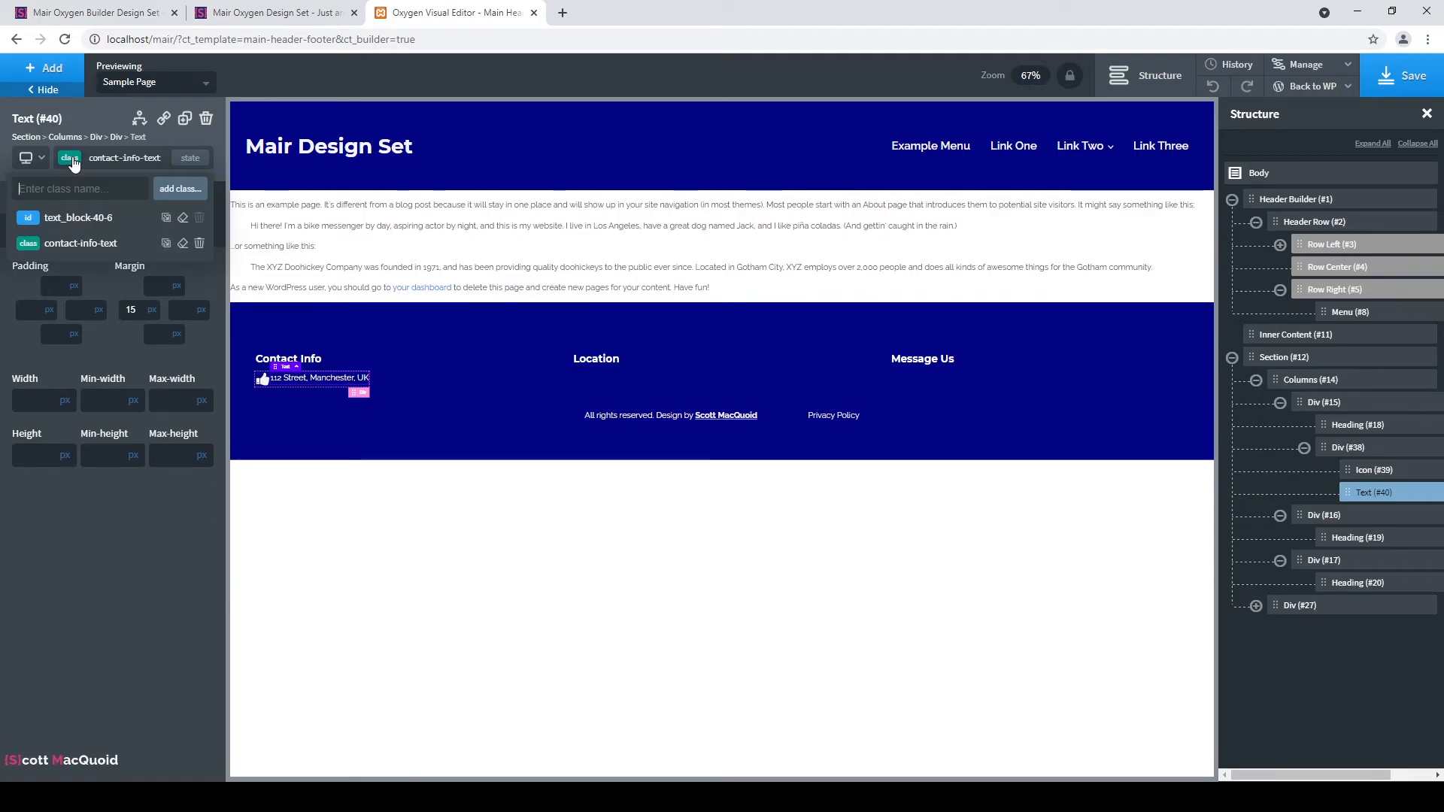
left_click(79, 218)
left_click(140, 311)
key("BackSpace")
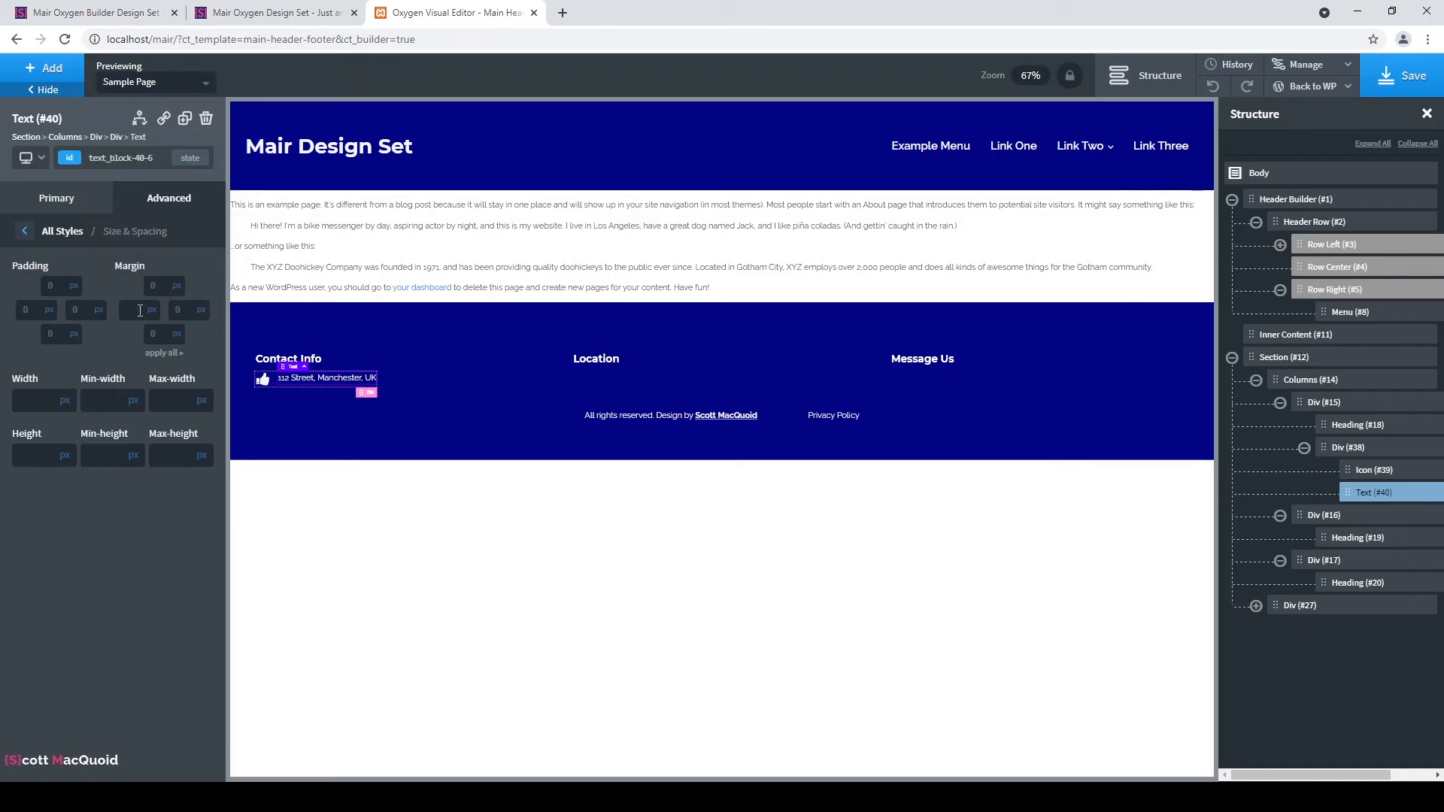
left_click(116, 274)
Set the contact-info-text class's top margin to 0.
left_click(120, 158)
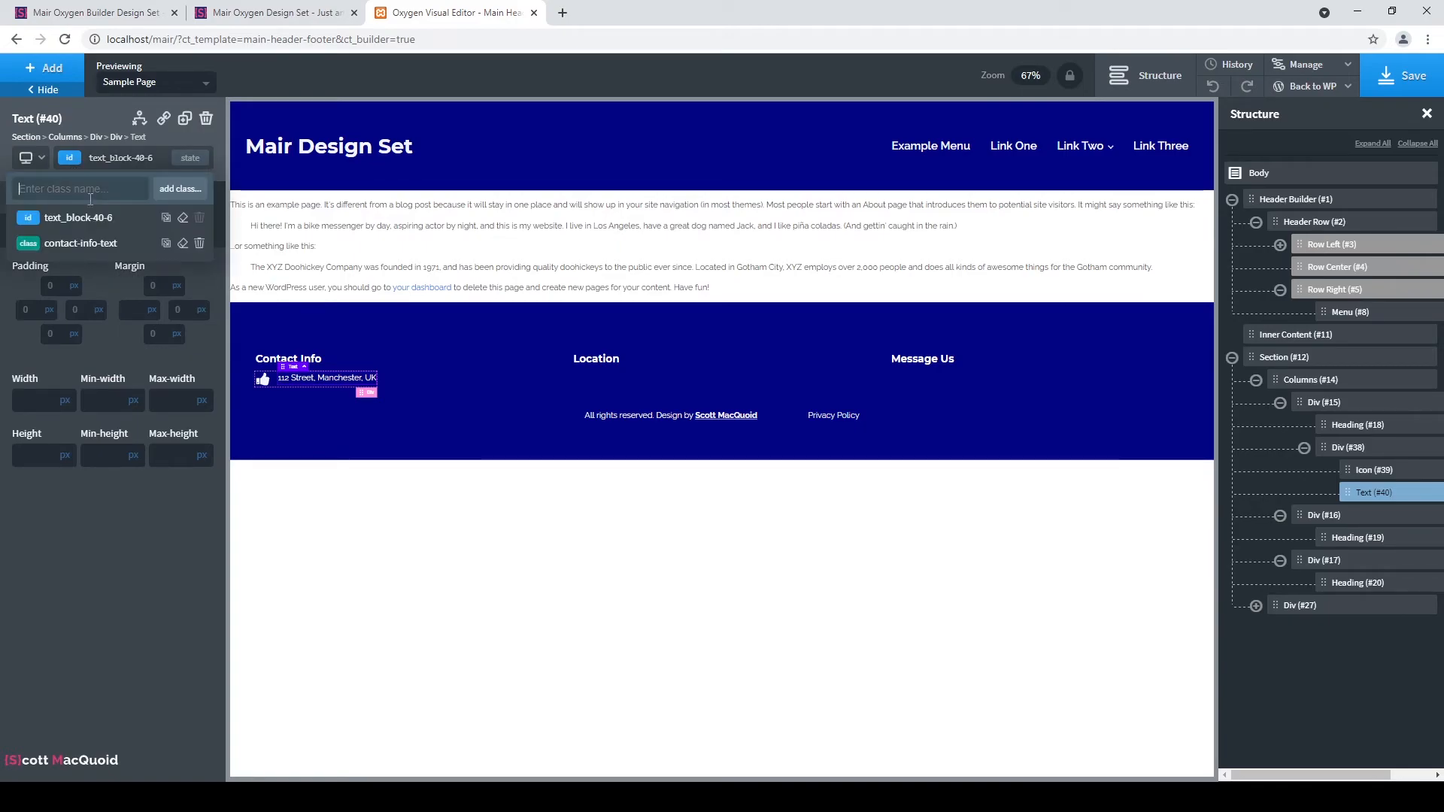
left_click(90, 243)
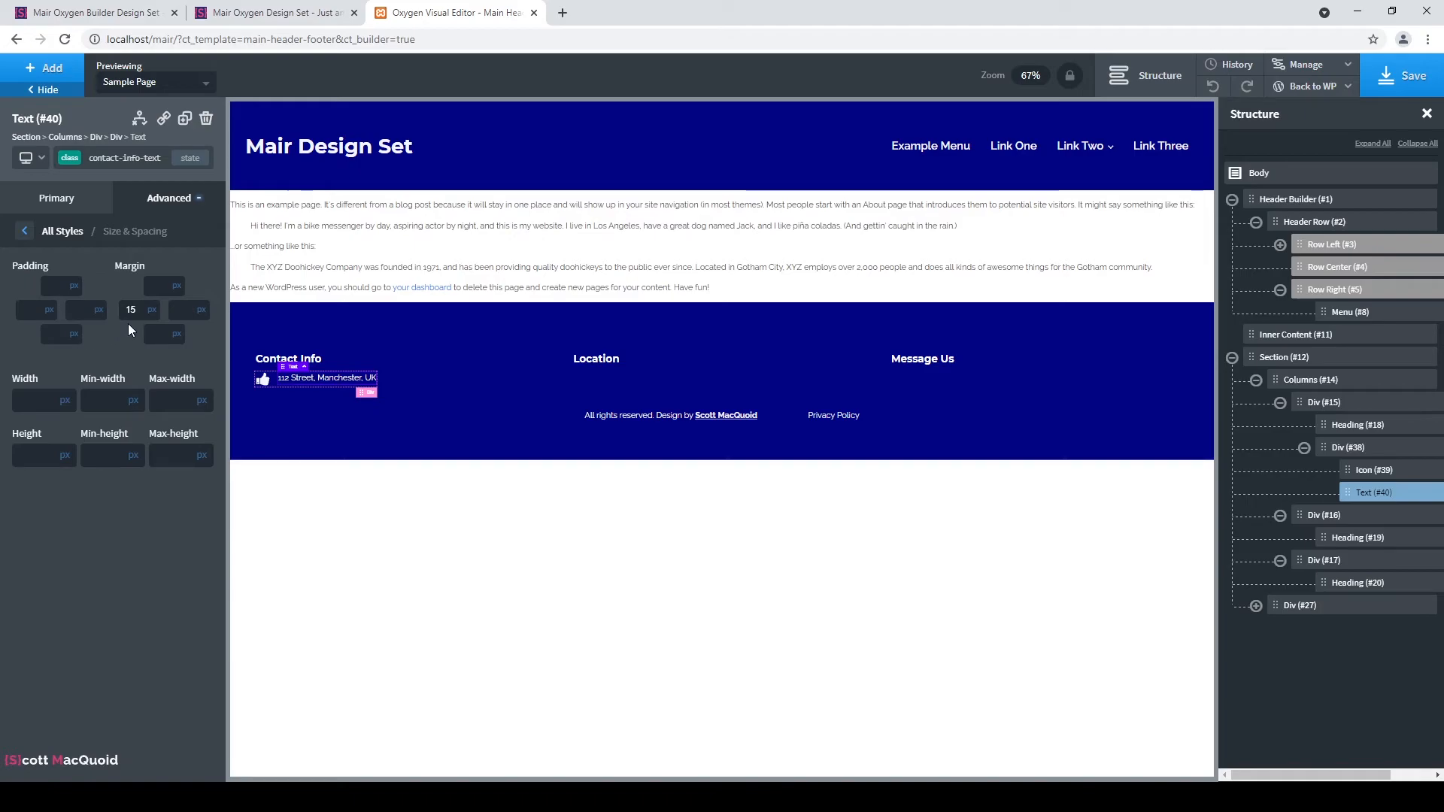
left_click(153, 288)
type("5")
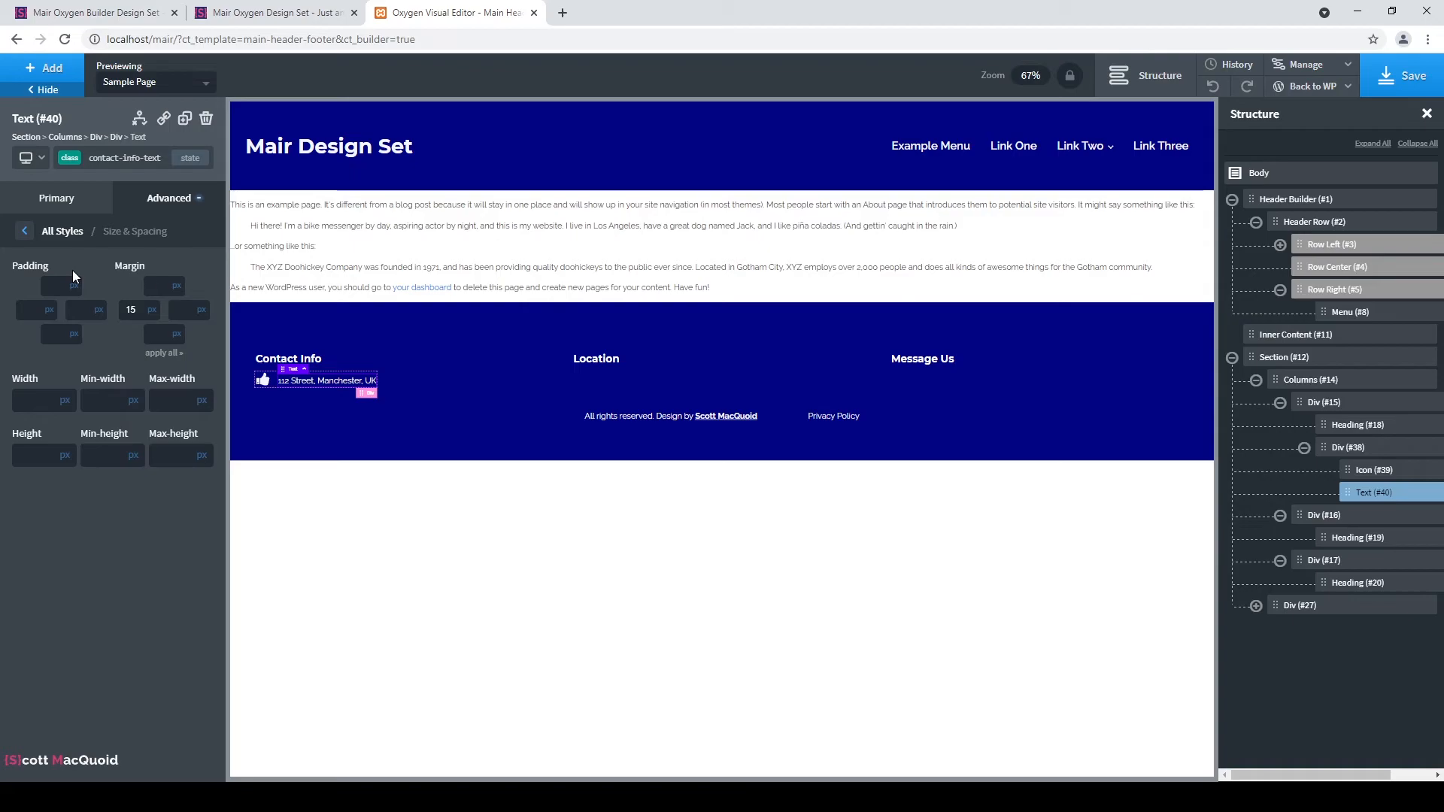
key("BackSpace")
type("0")
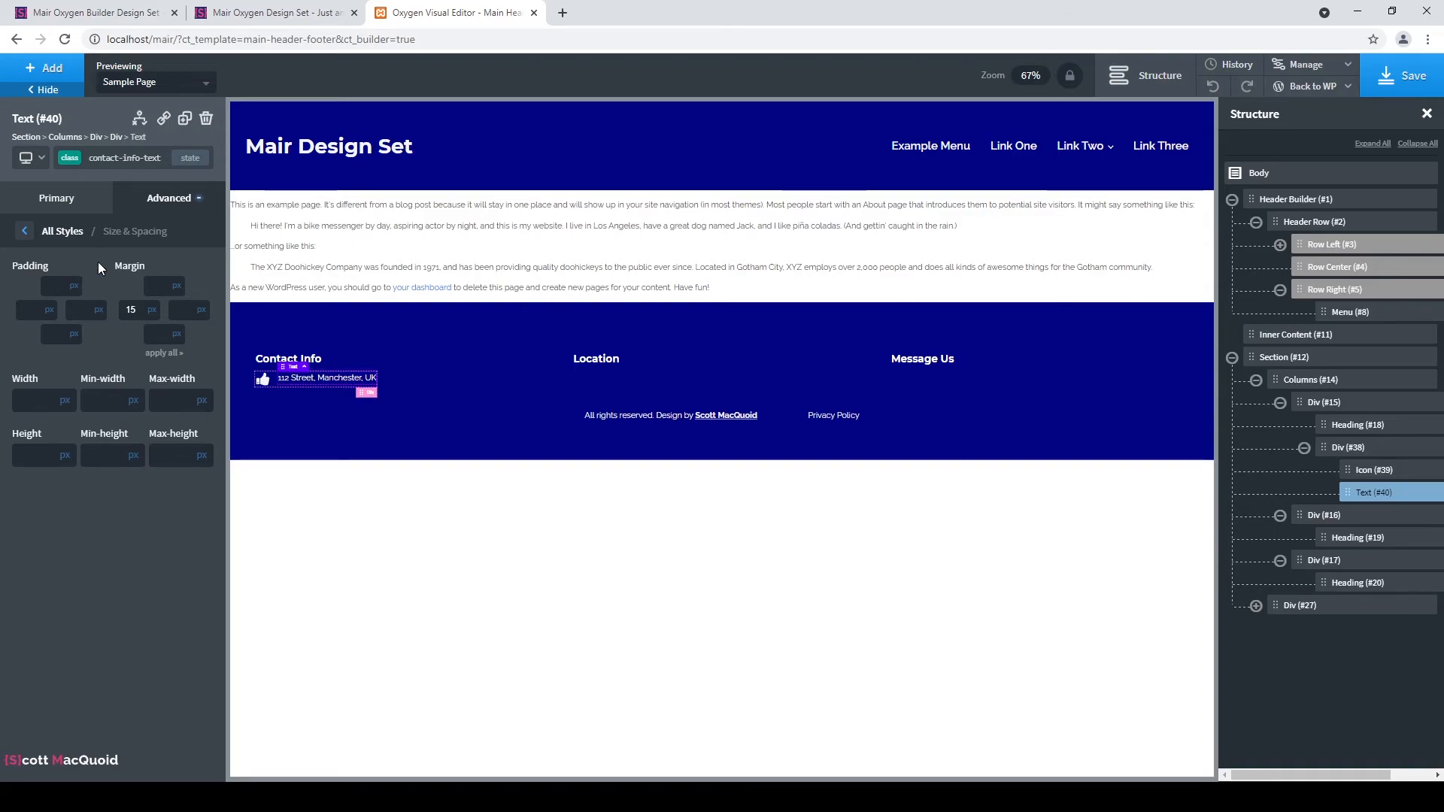
left_click(110, 259)
left_click(75, 164)
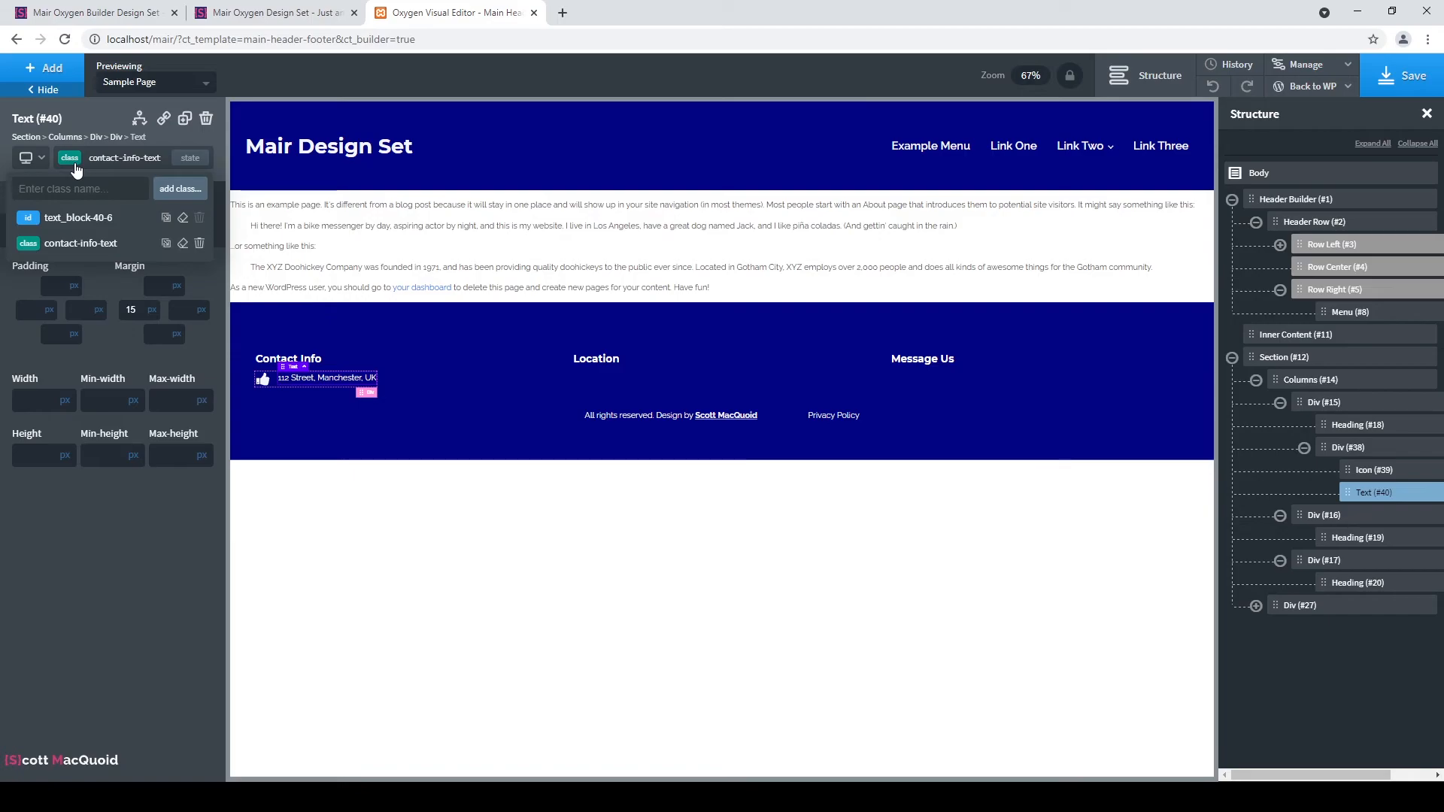
left_click(75, 167)
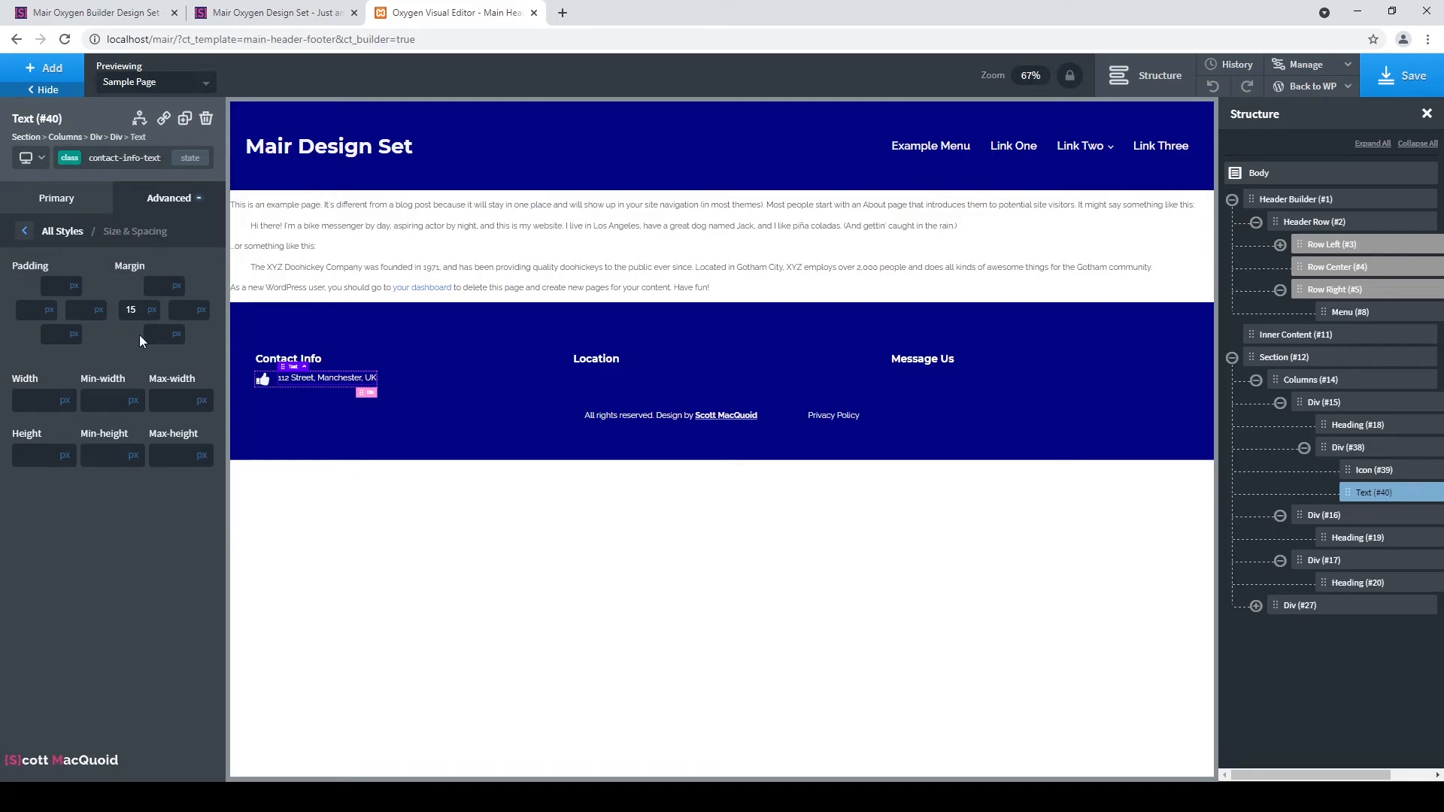
Swap the address row's thumbs-up icon for the map-marker icon.
left_click(263, 382)
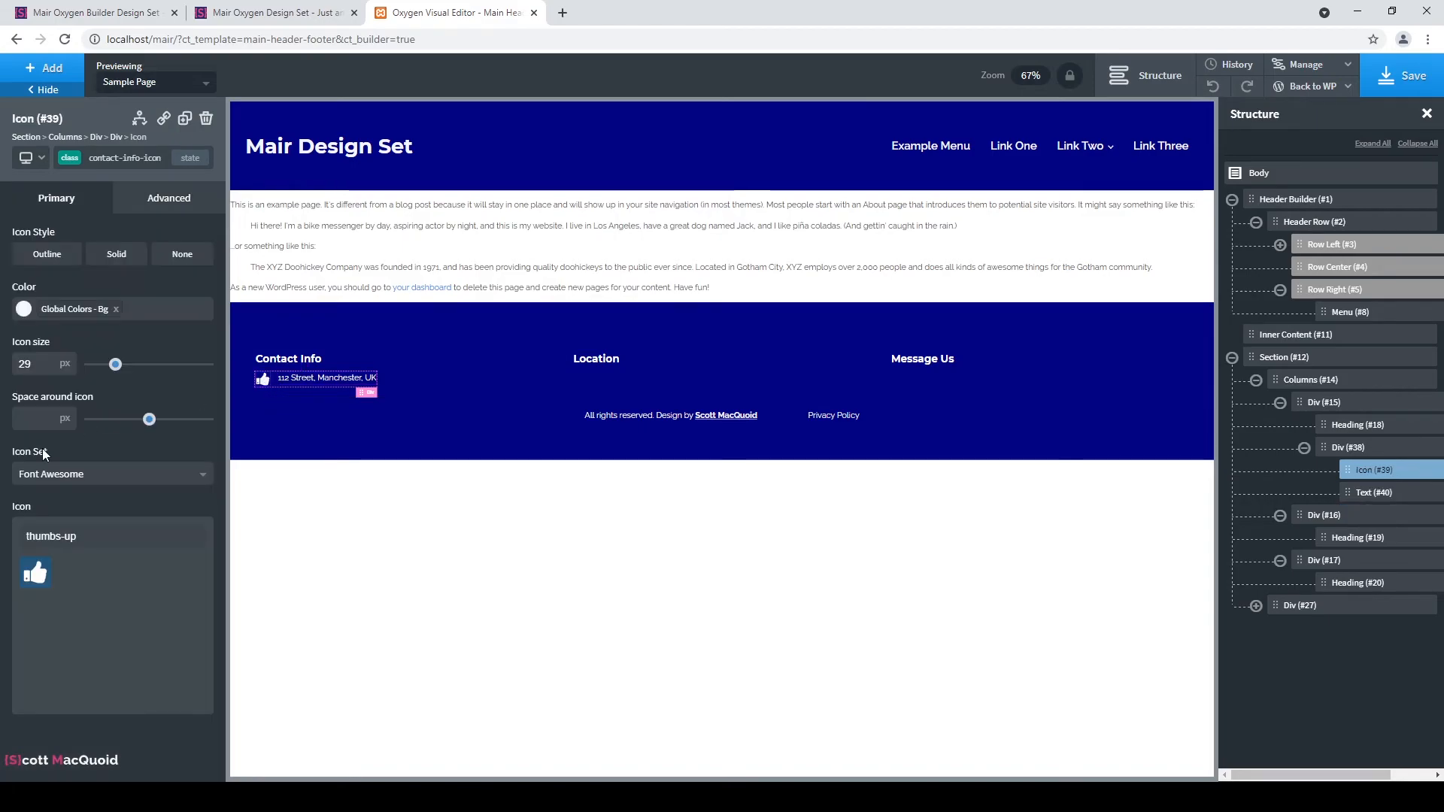
triple_click(93, 537)
type("mark")
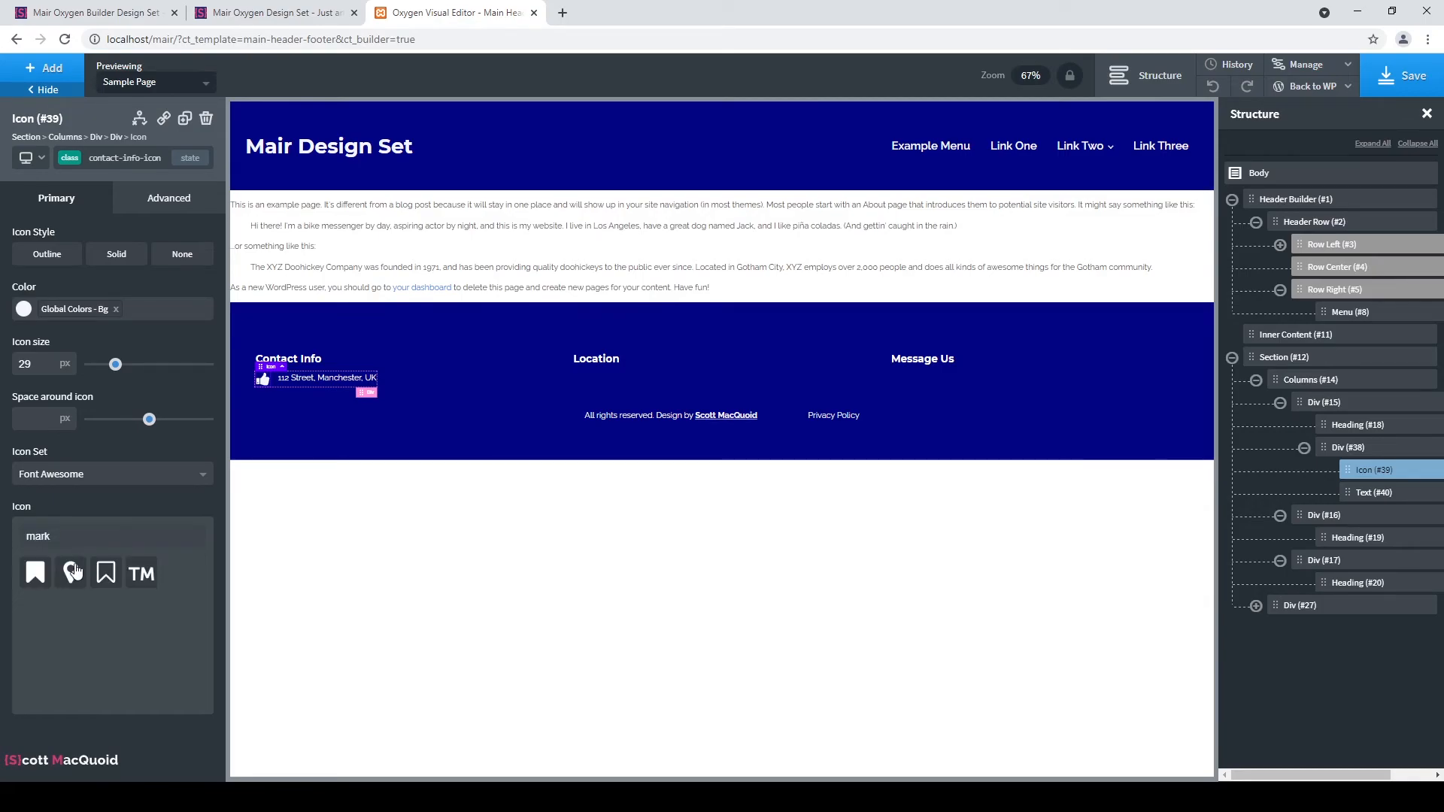
left_click(74, 569)
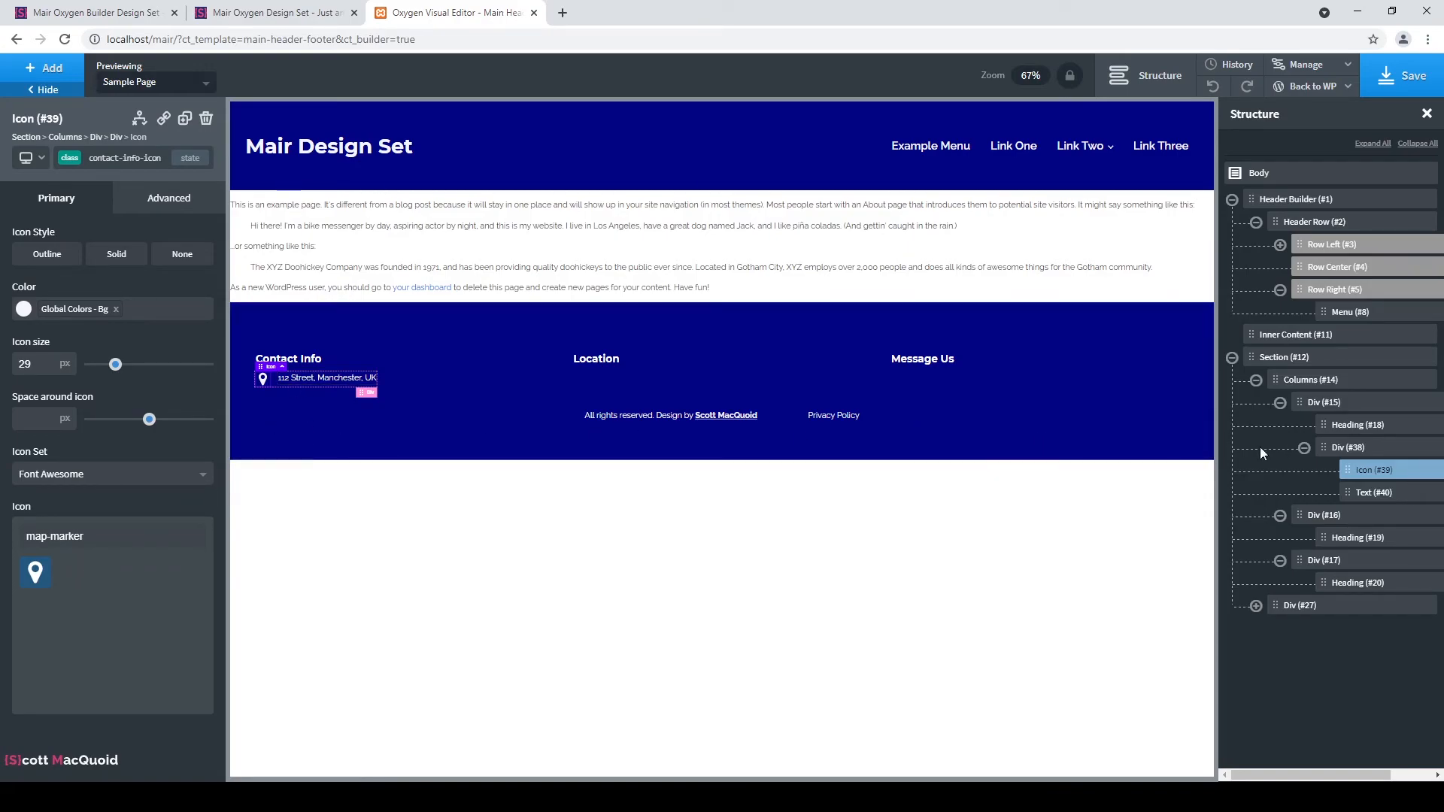
left_click(185, 119)
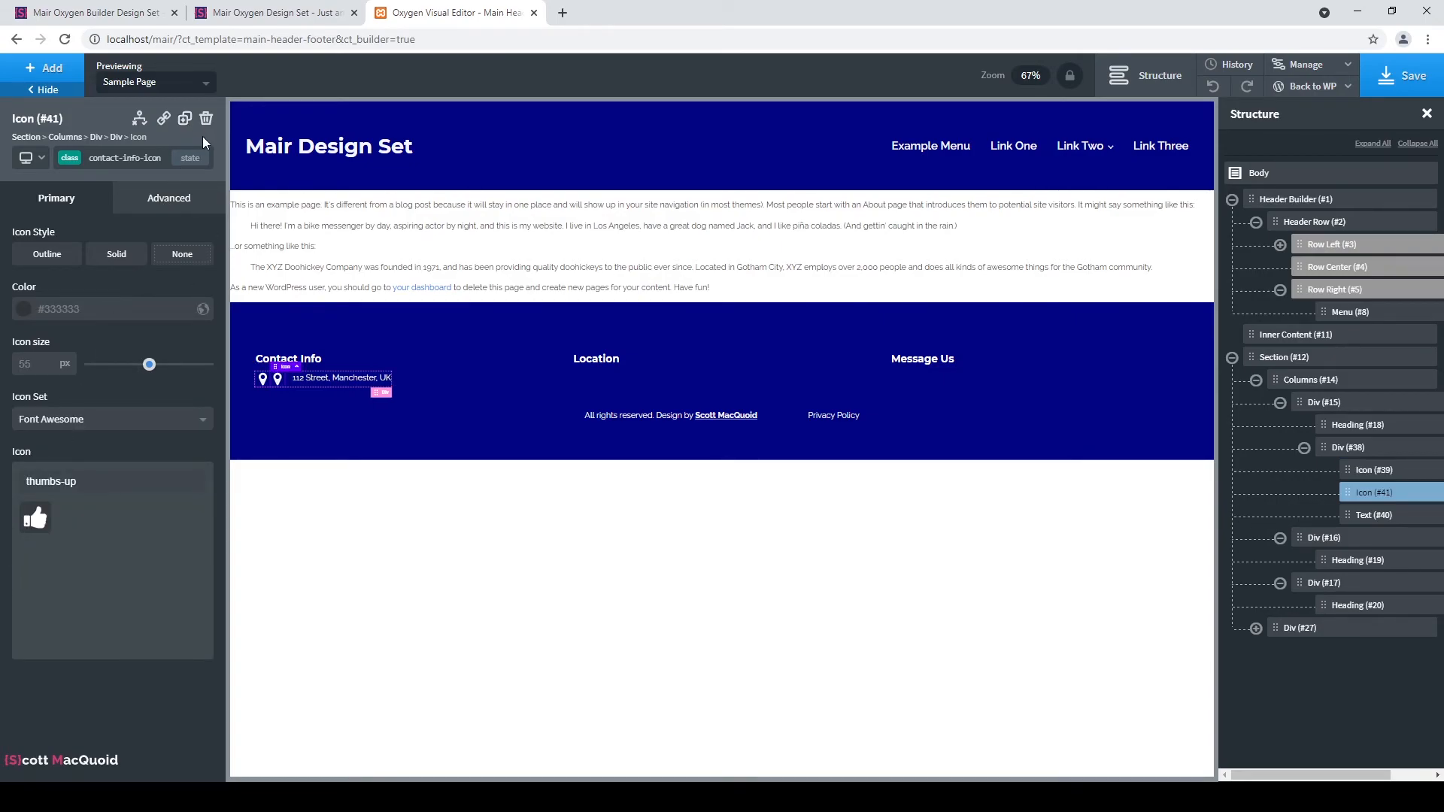
left_click(206, 119)
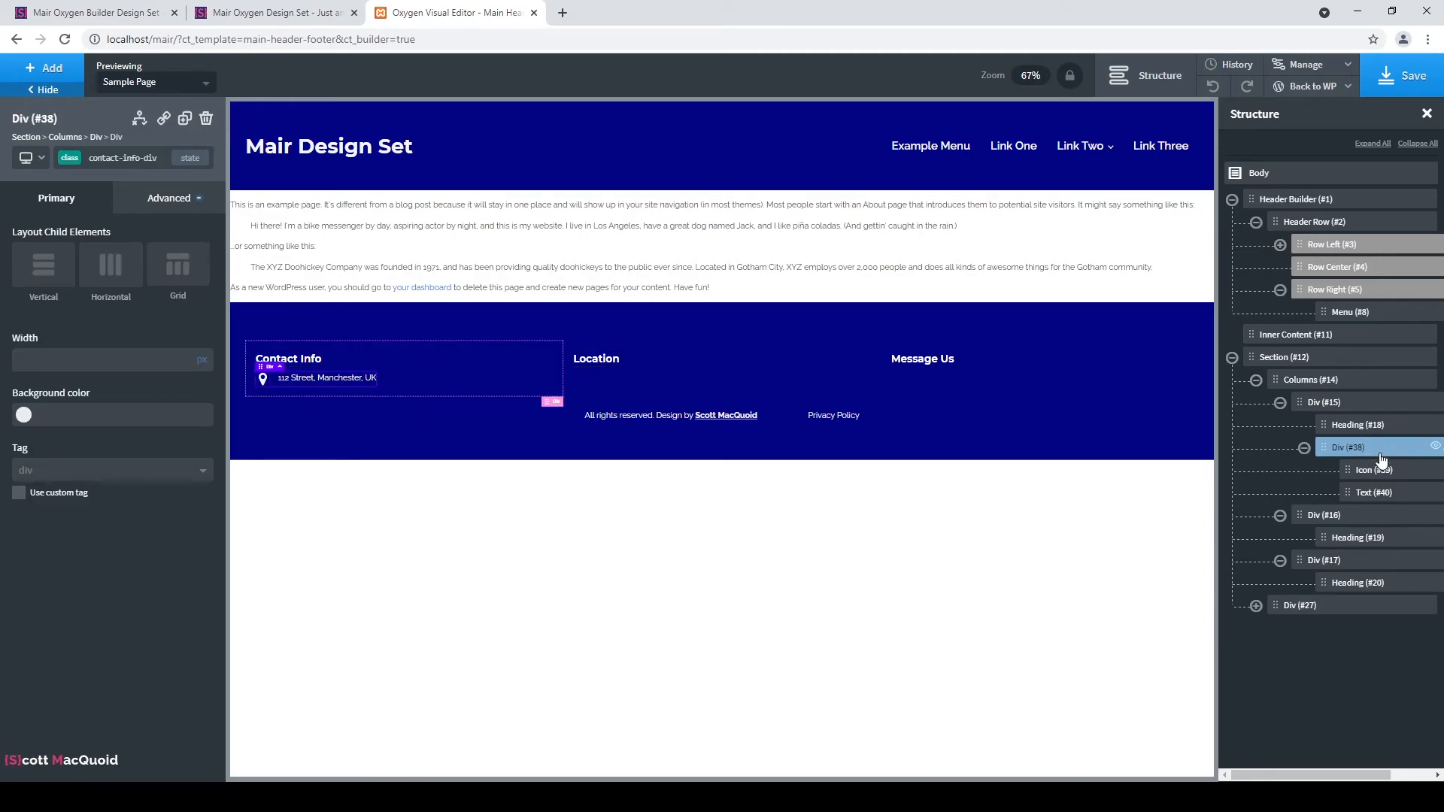
Duplicate the address row twice and give the second copy the phone icon.
left_click(185, 120)
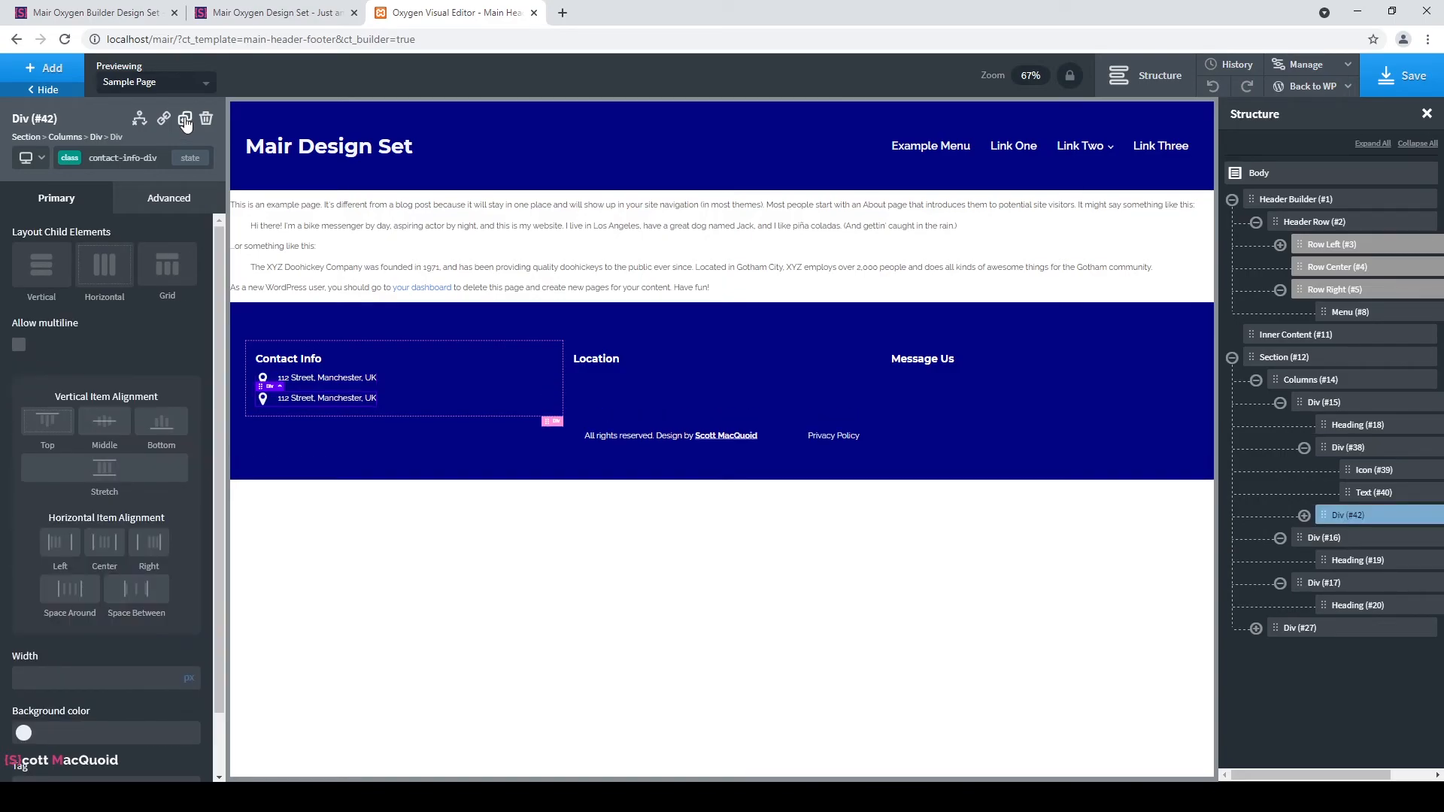
left_click(184, 120)
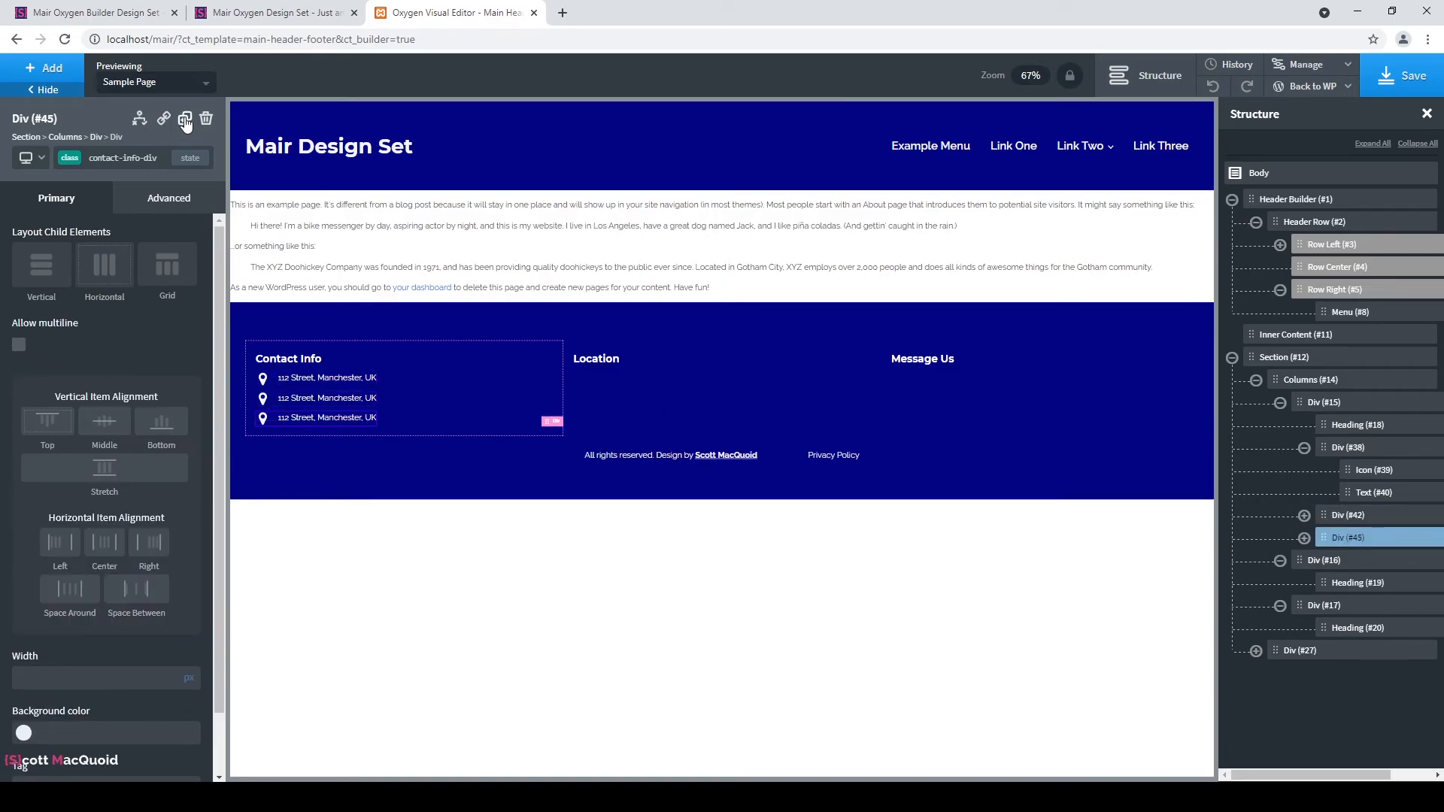
left_click(1304, 515)
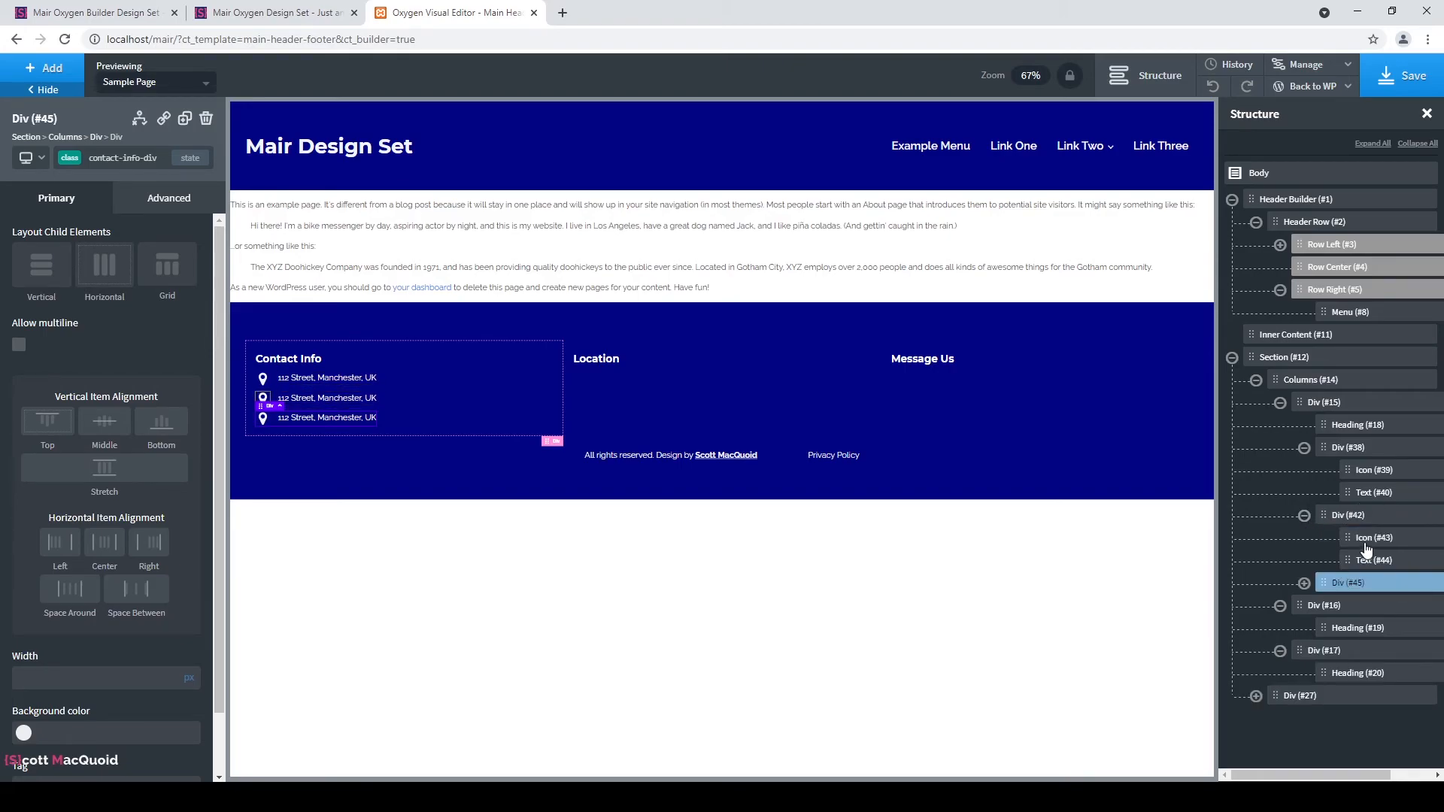
left_click(1367, 539)
left_click(116, 531)
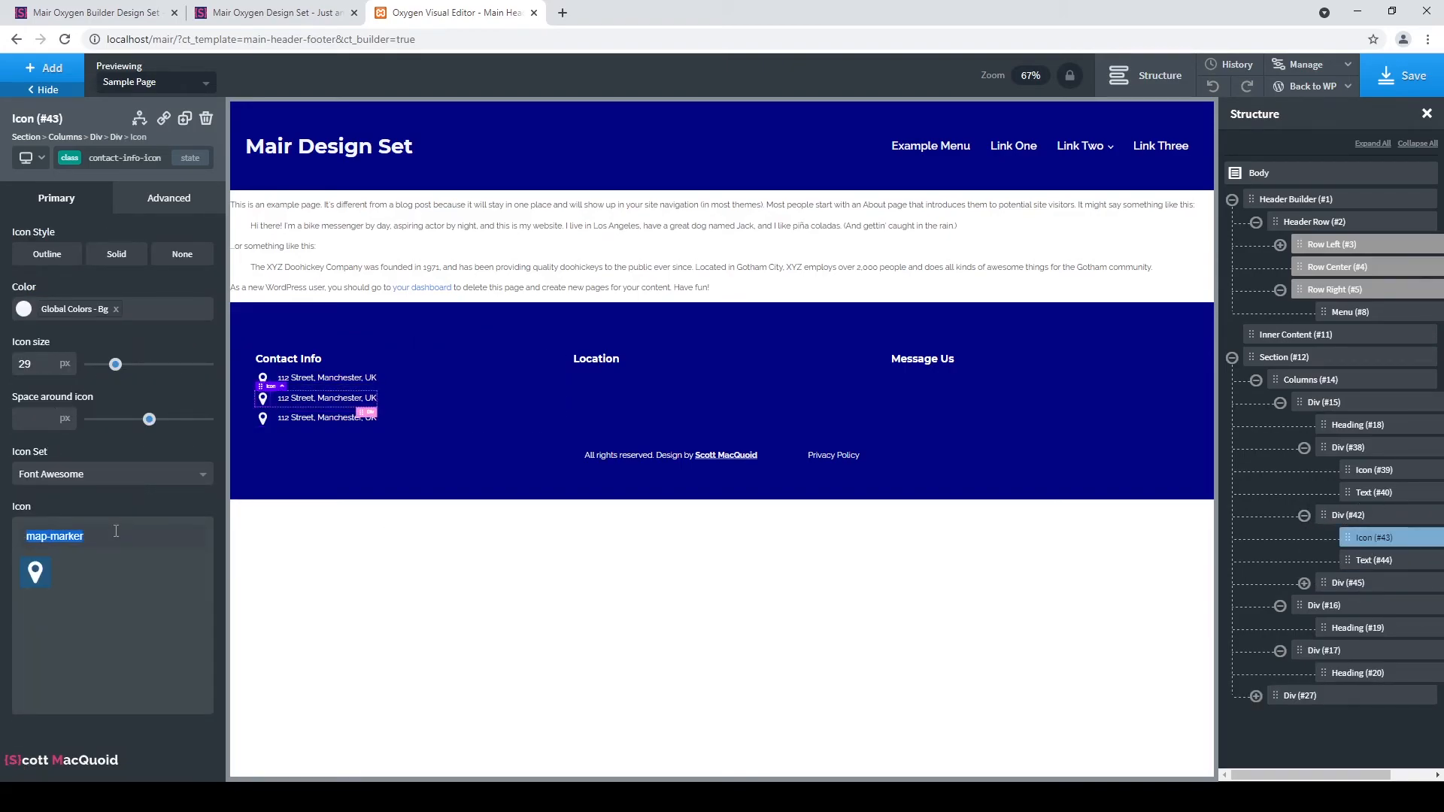
type("phone")
left_click(70, 574)
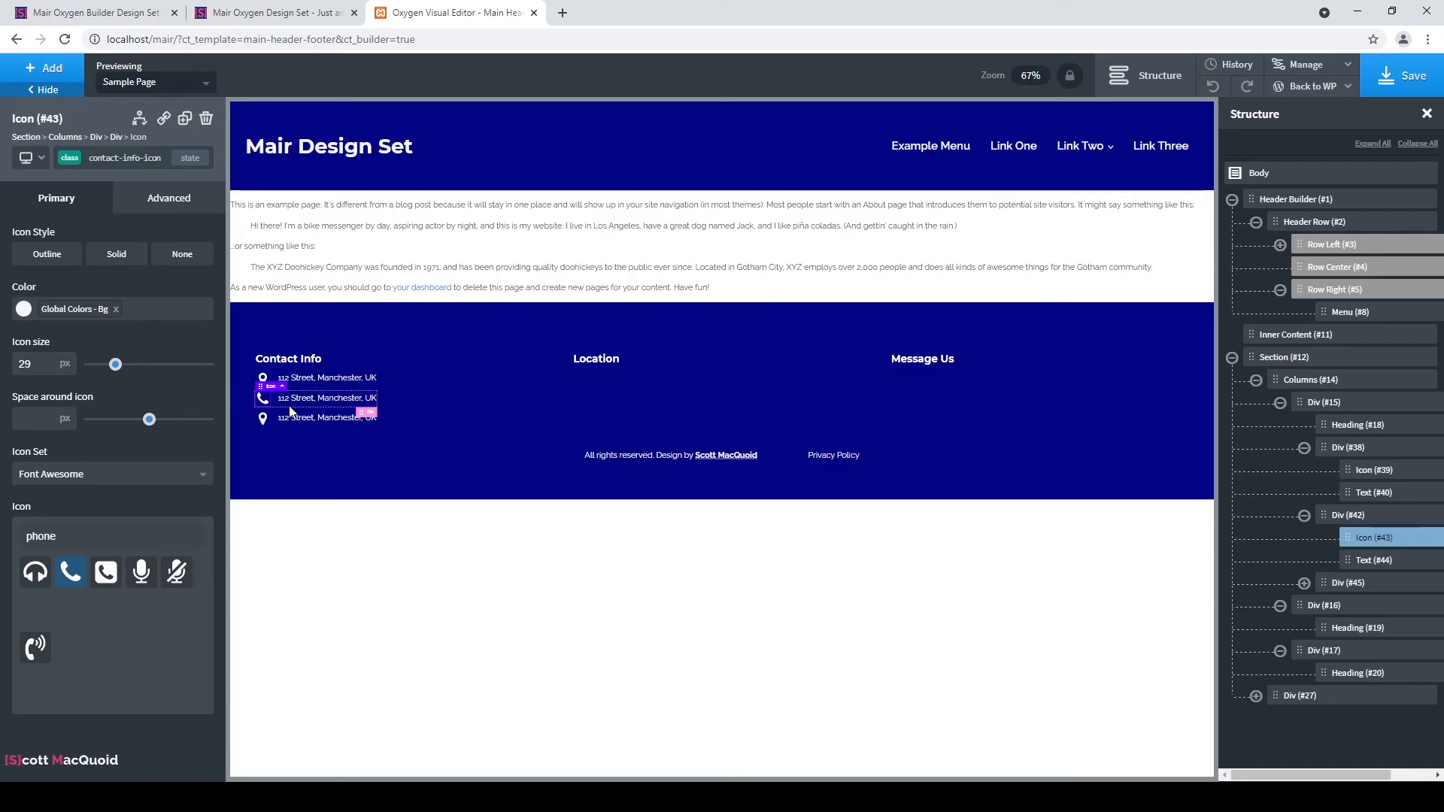
left_click(319, 397)
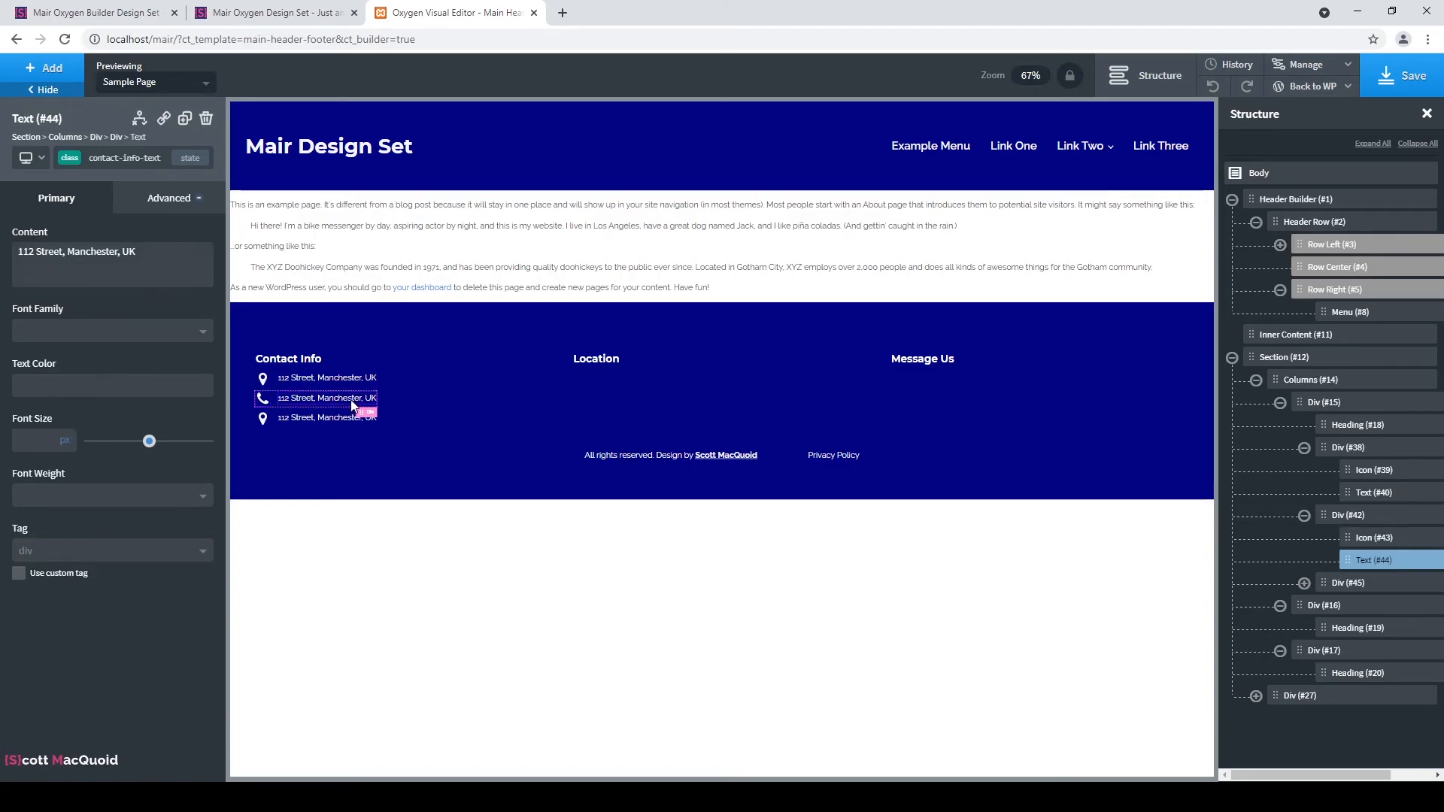
Replace the second row's copied address with the business phone number.
triple_click(132, 252)
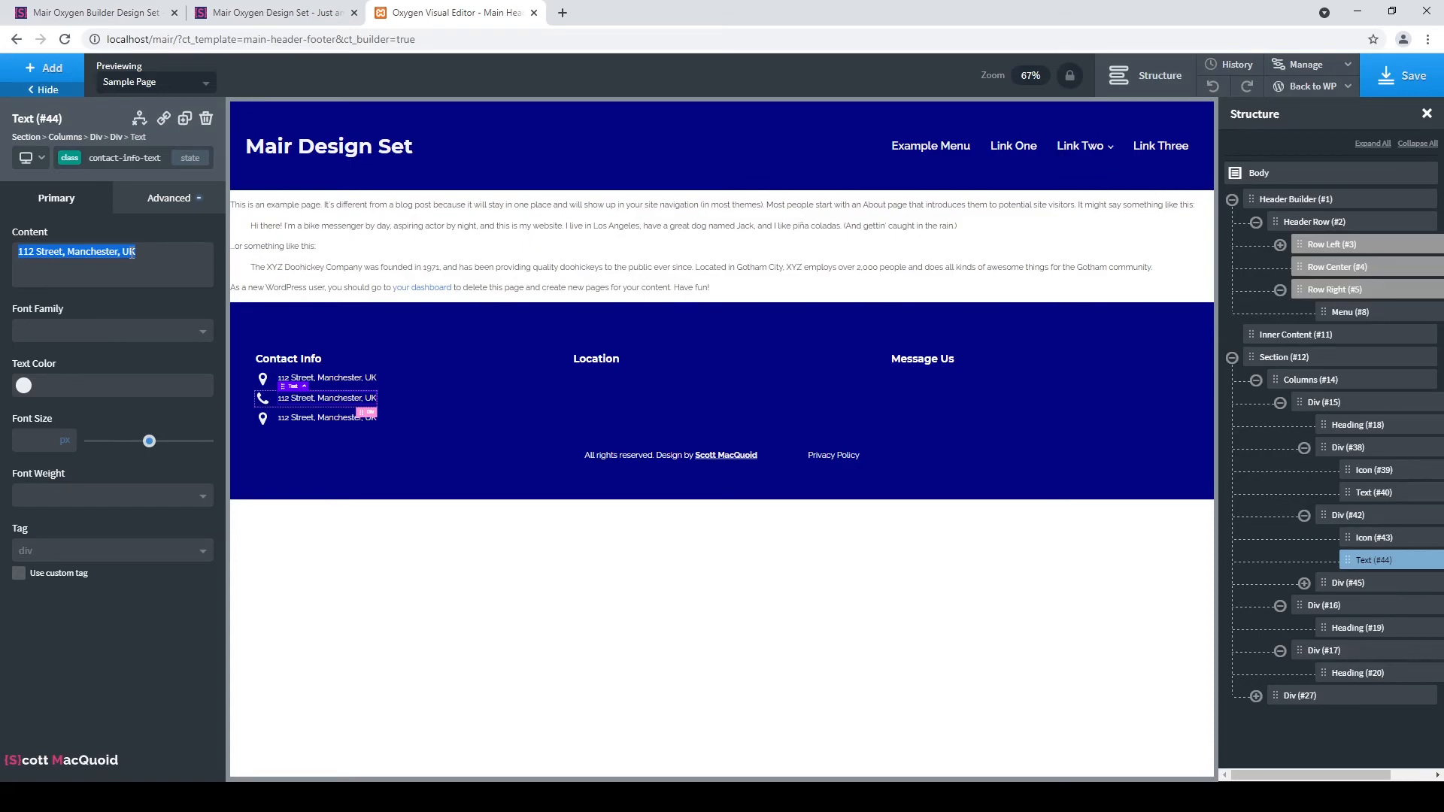
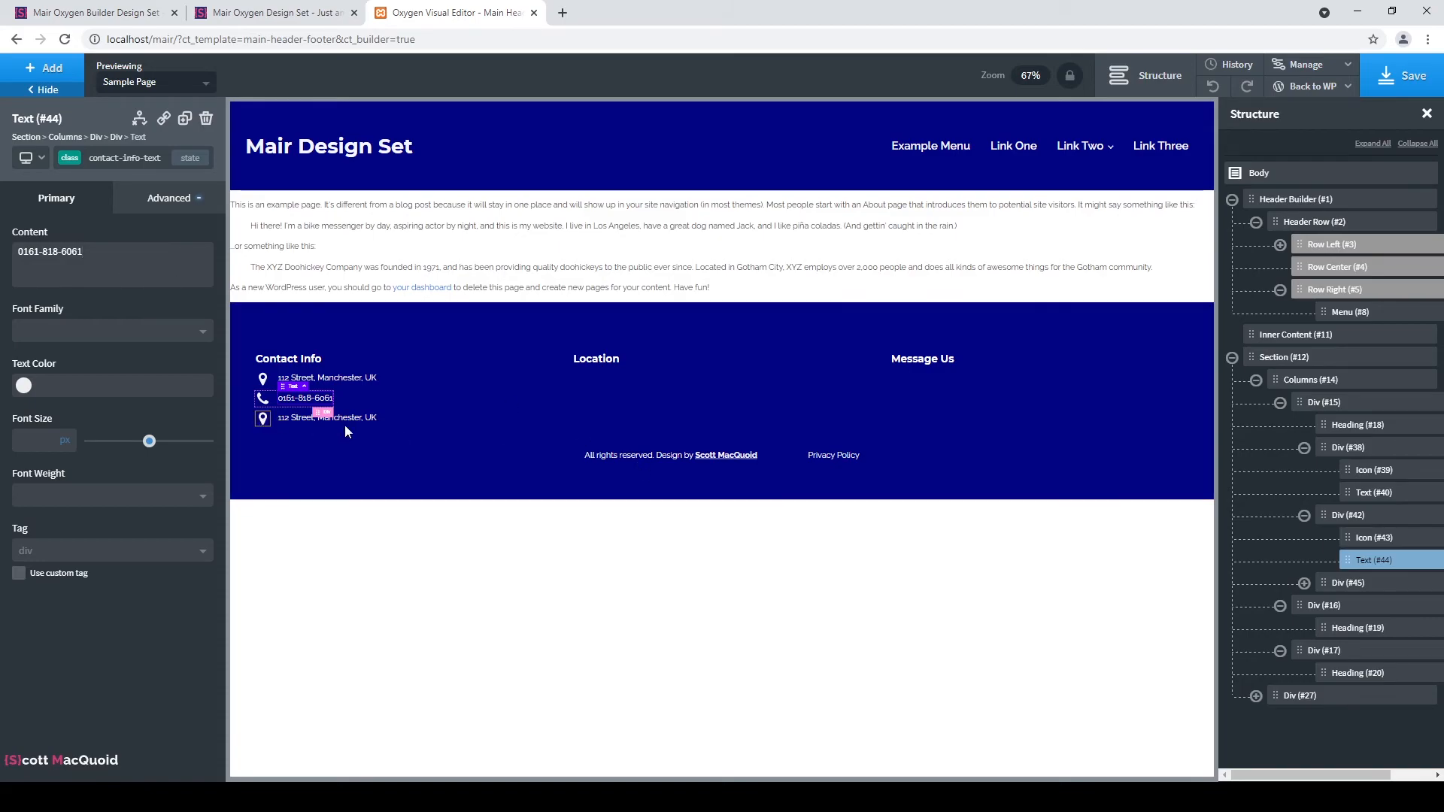
left_click(262, 418)
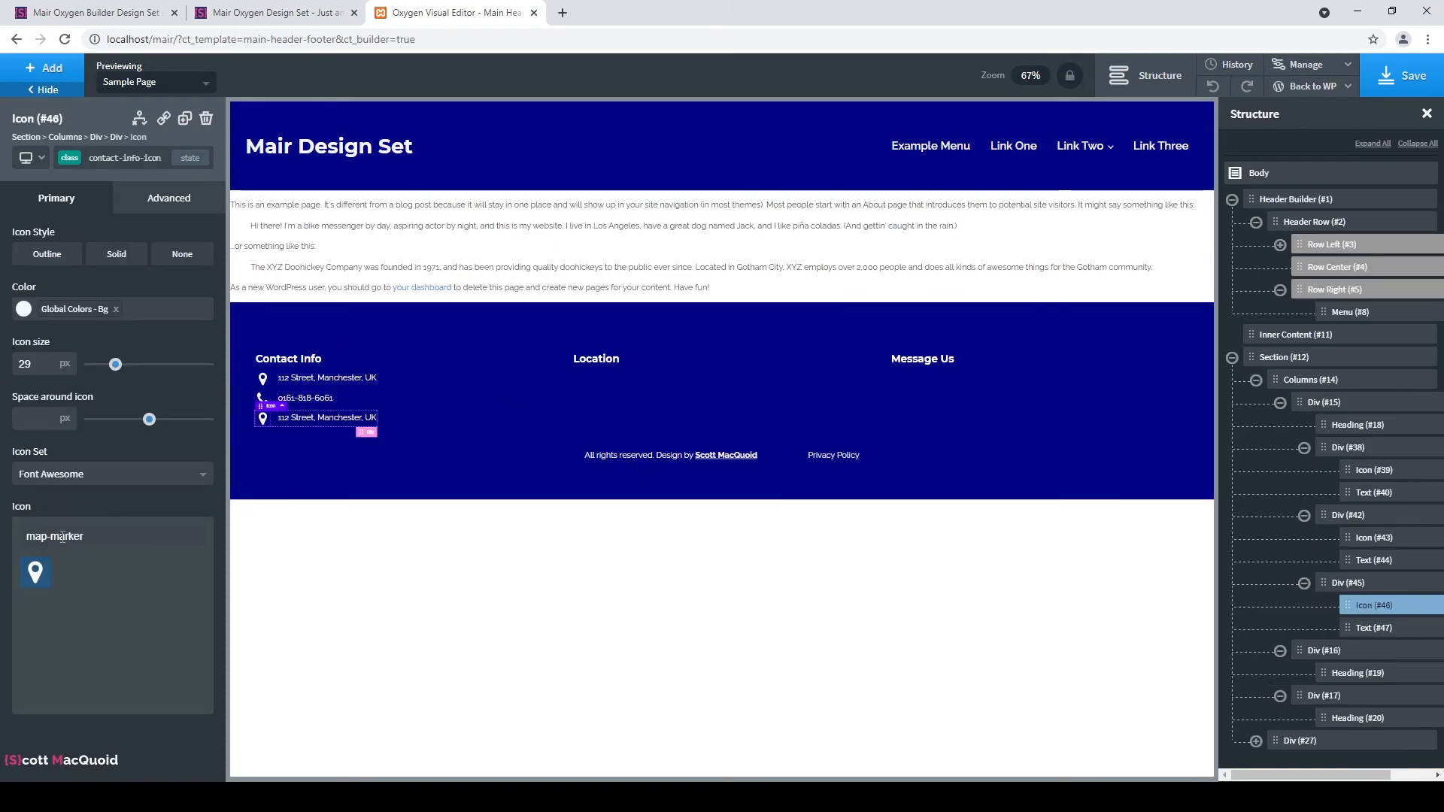
Change the third row's map-marker icon to the solid envelope icon.
triple_click(126, 545)
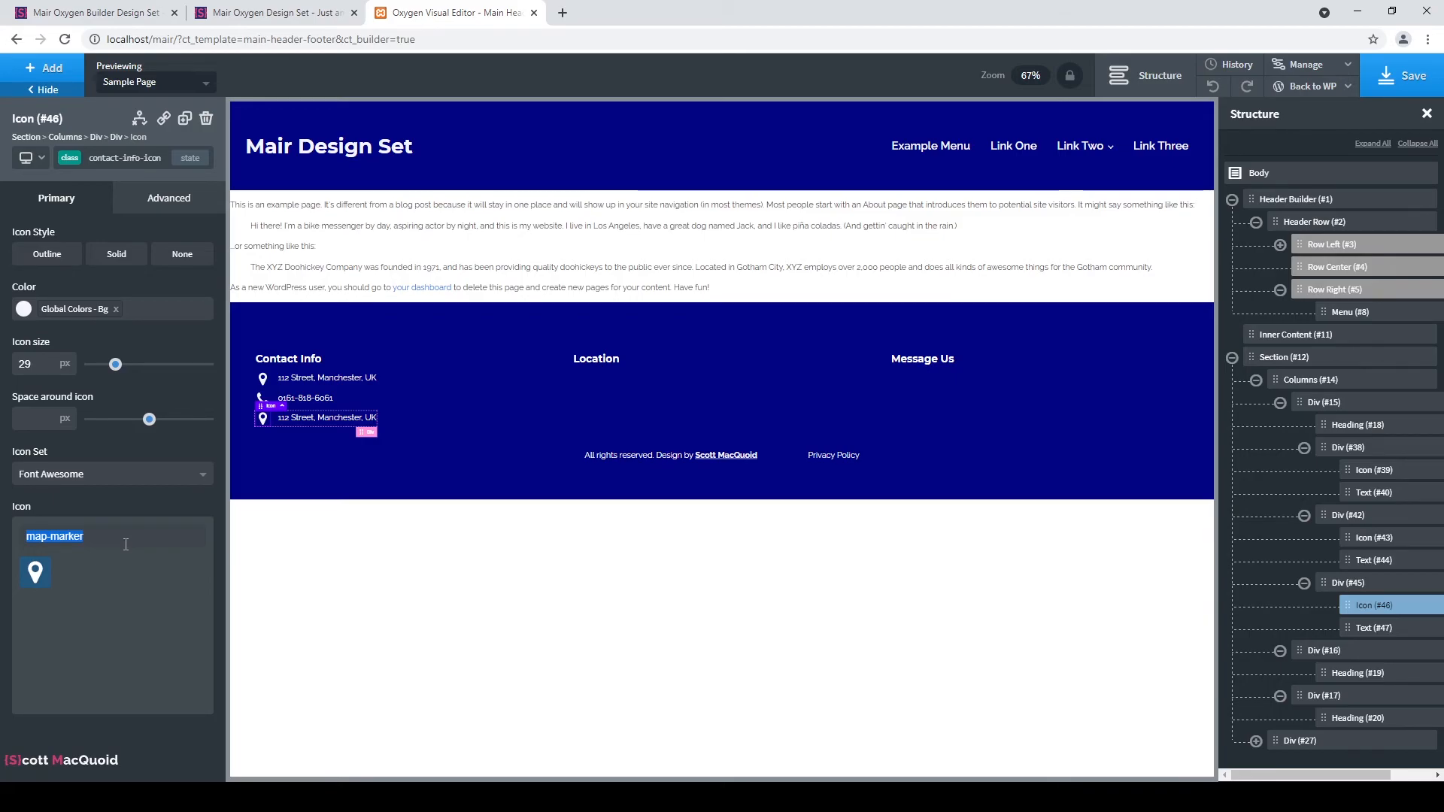
type("en")
type("elope-o")
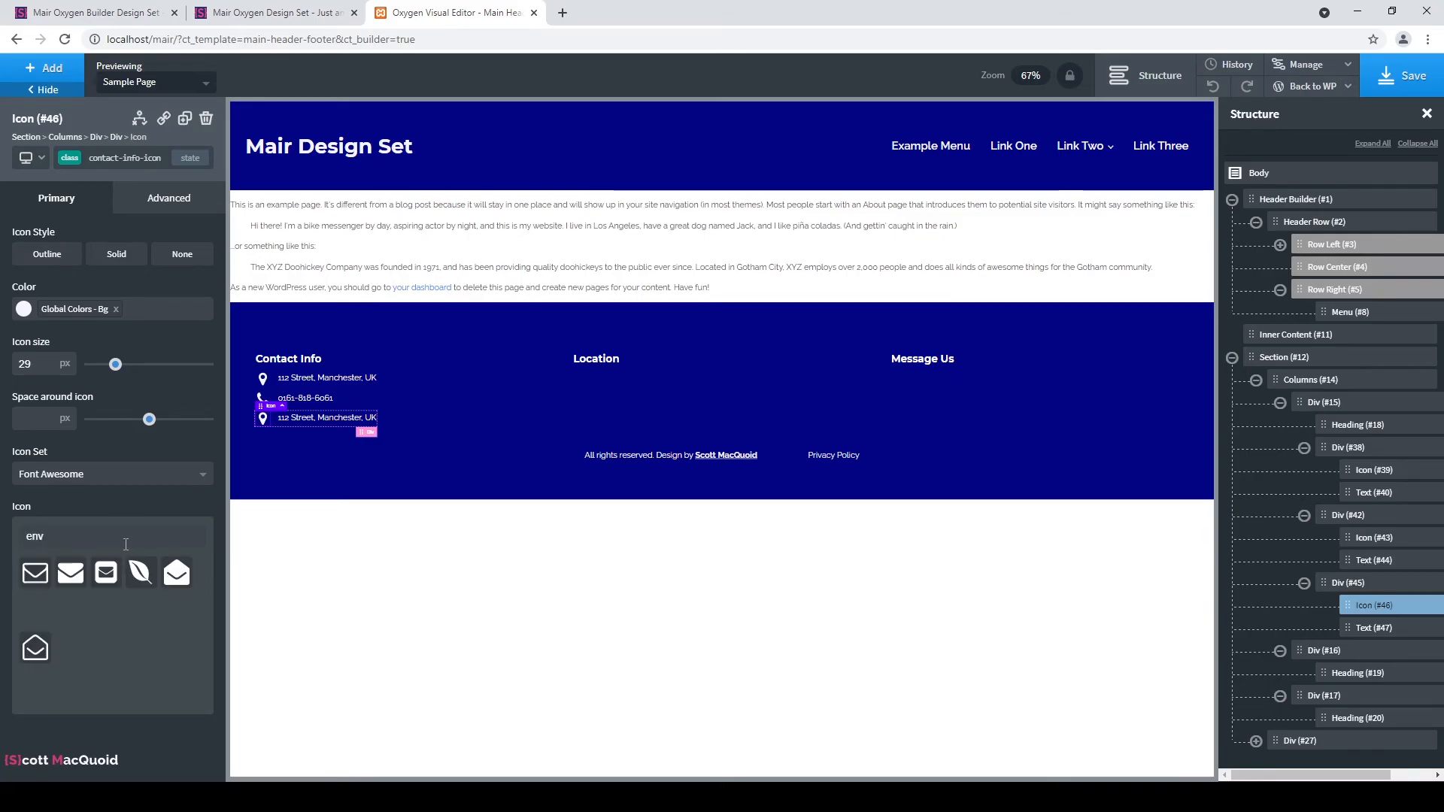
left_click(34, 574)
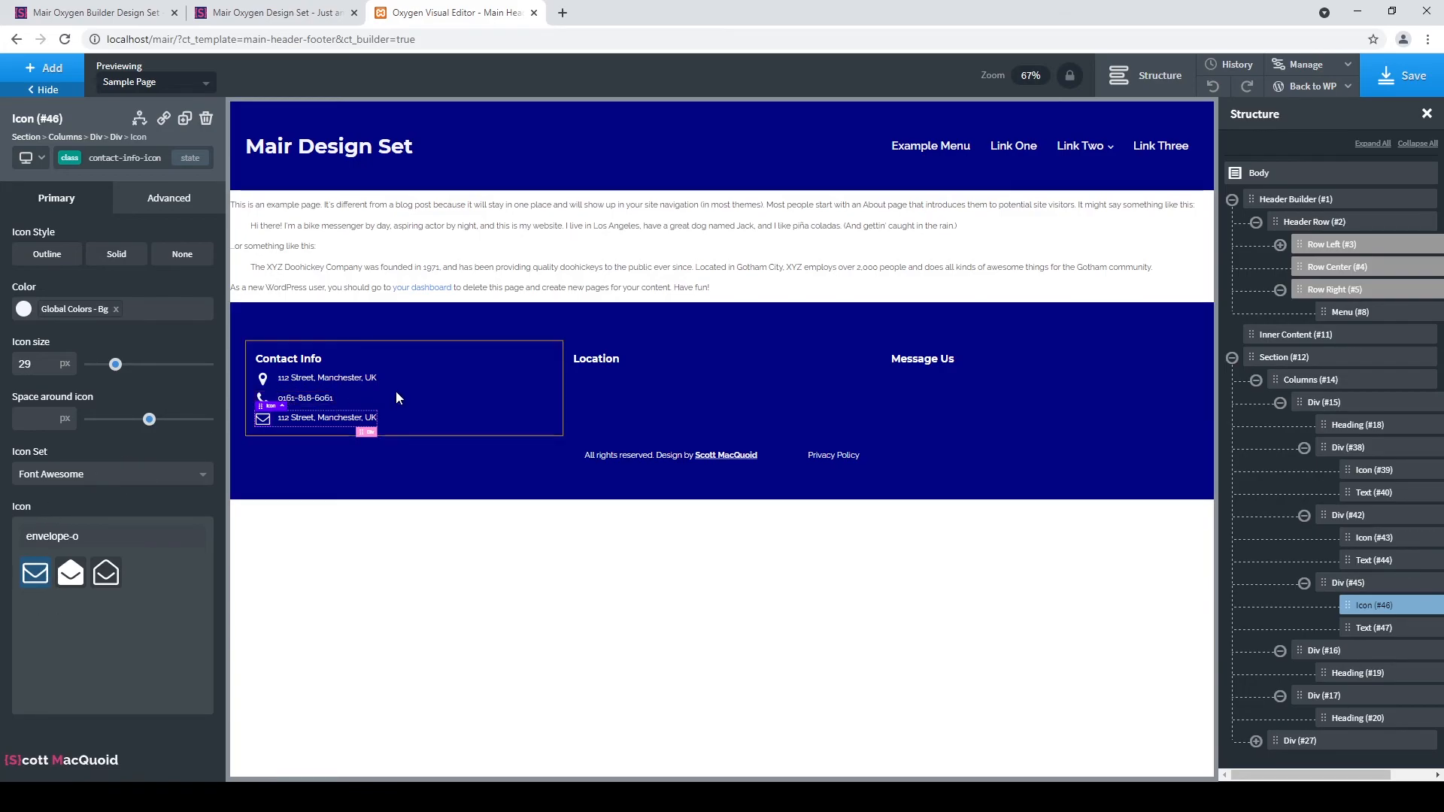
left_click(460, 380)
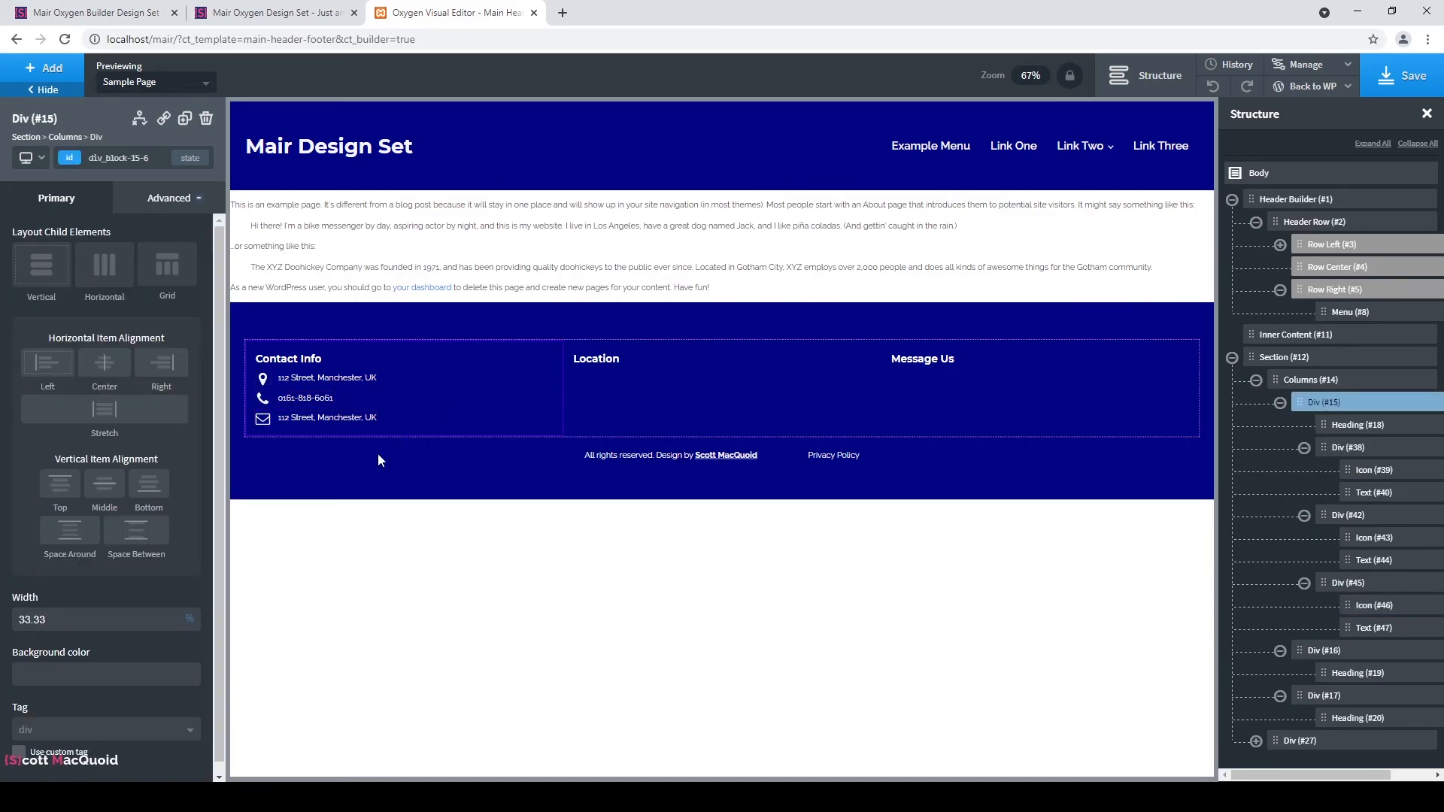
left_click(262, 419)
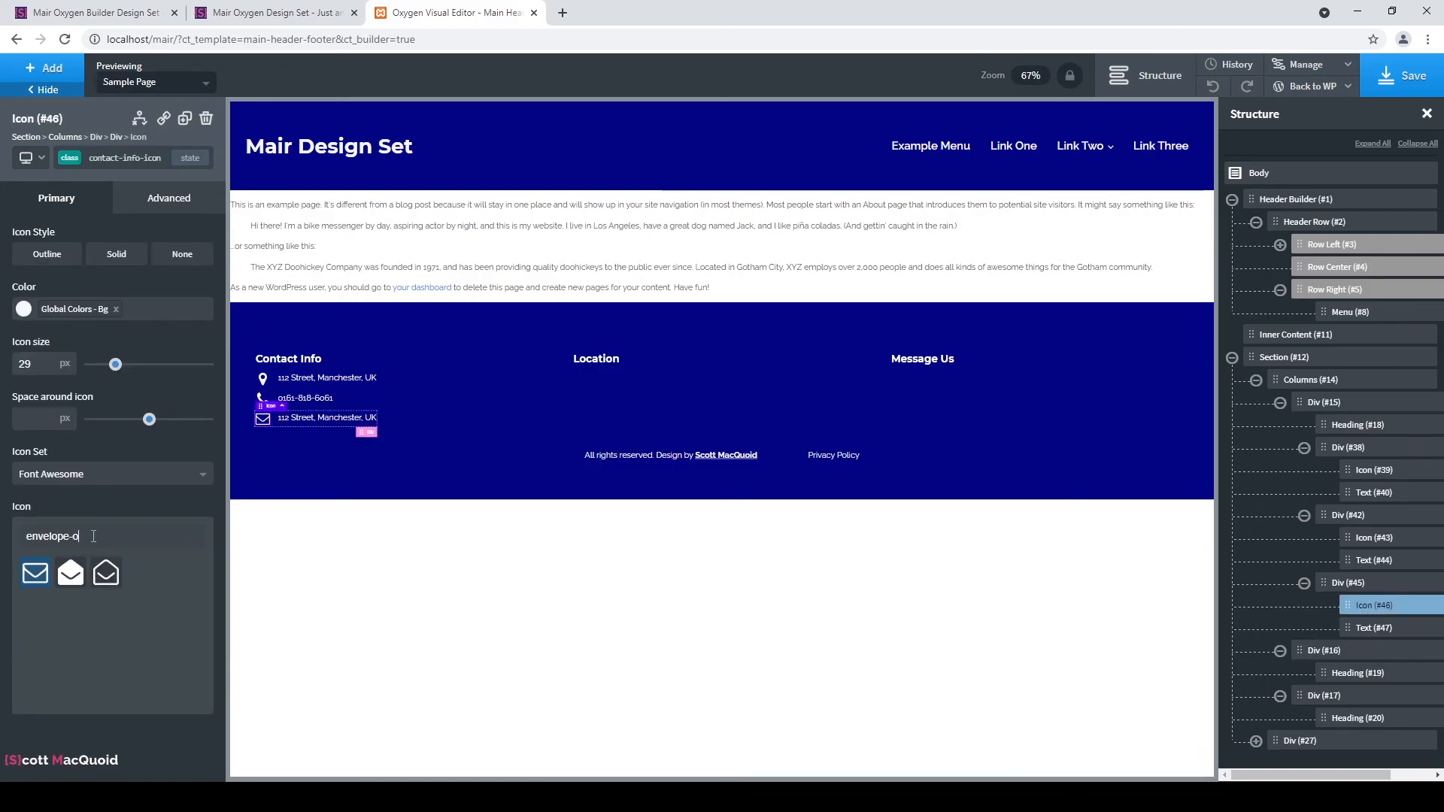
key("BackSpace")
key("BackSpace")
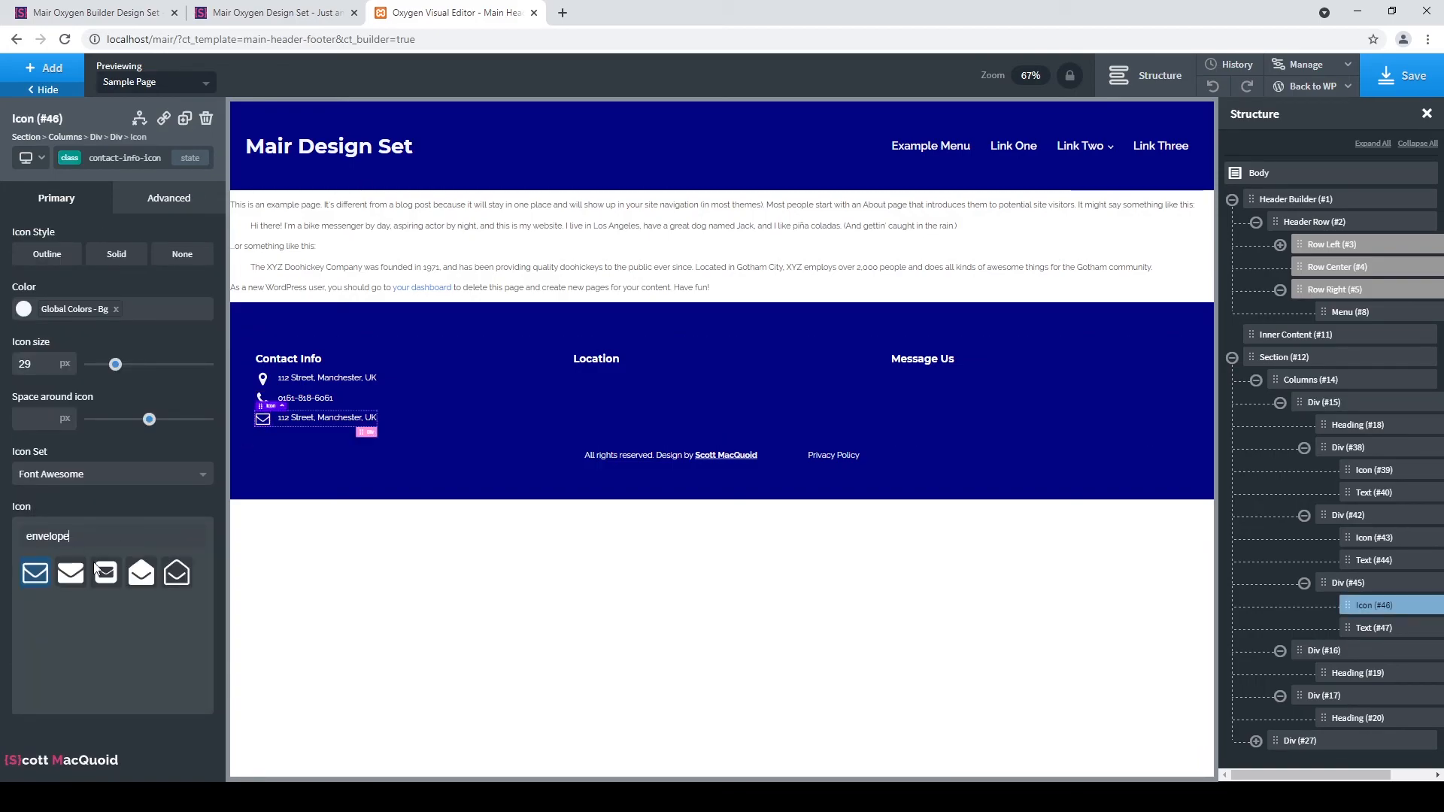
left_click(70, 573)
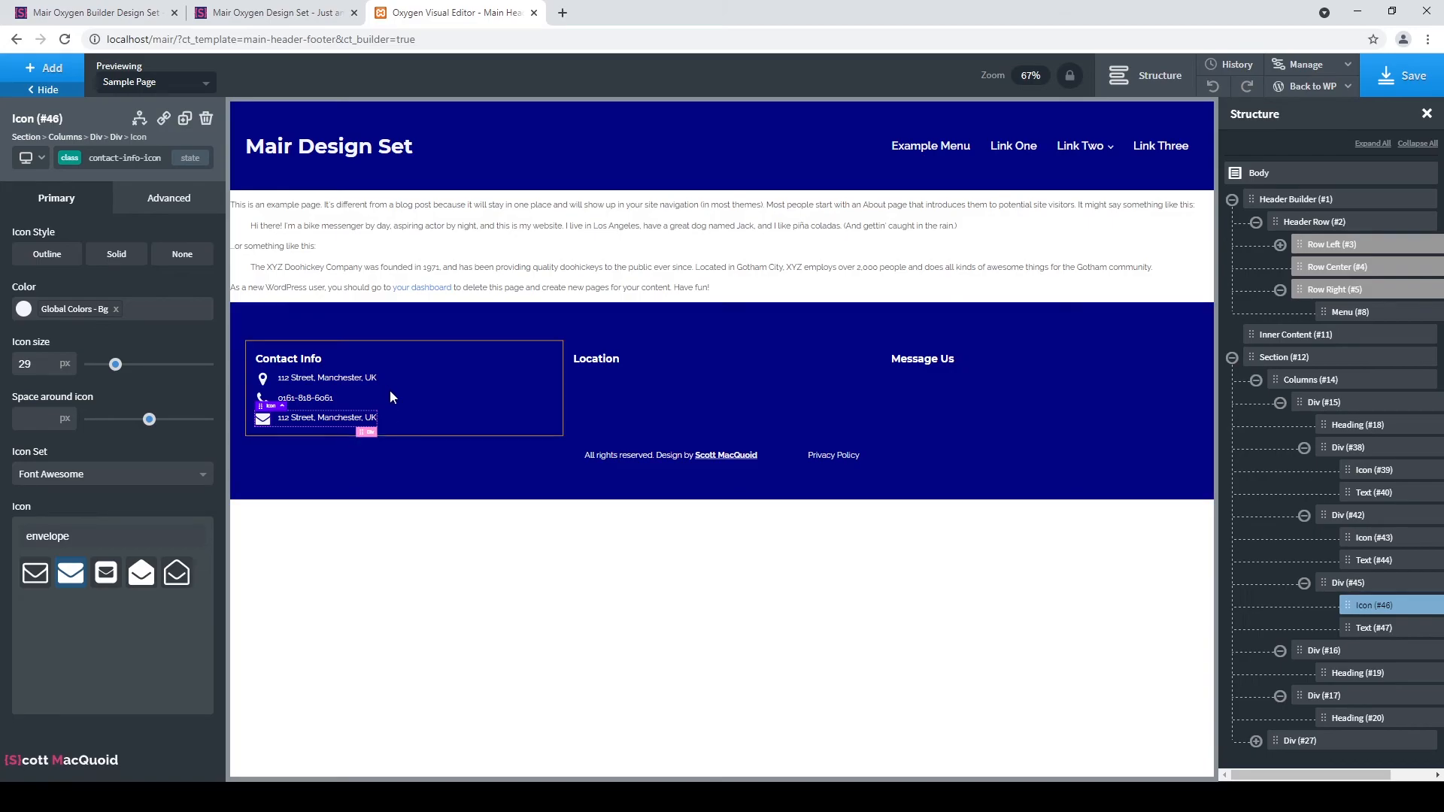
left_click(391, 417)
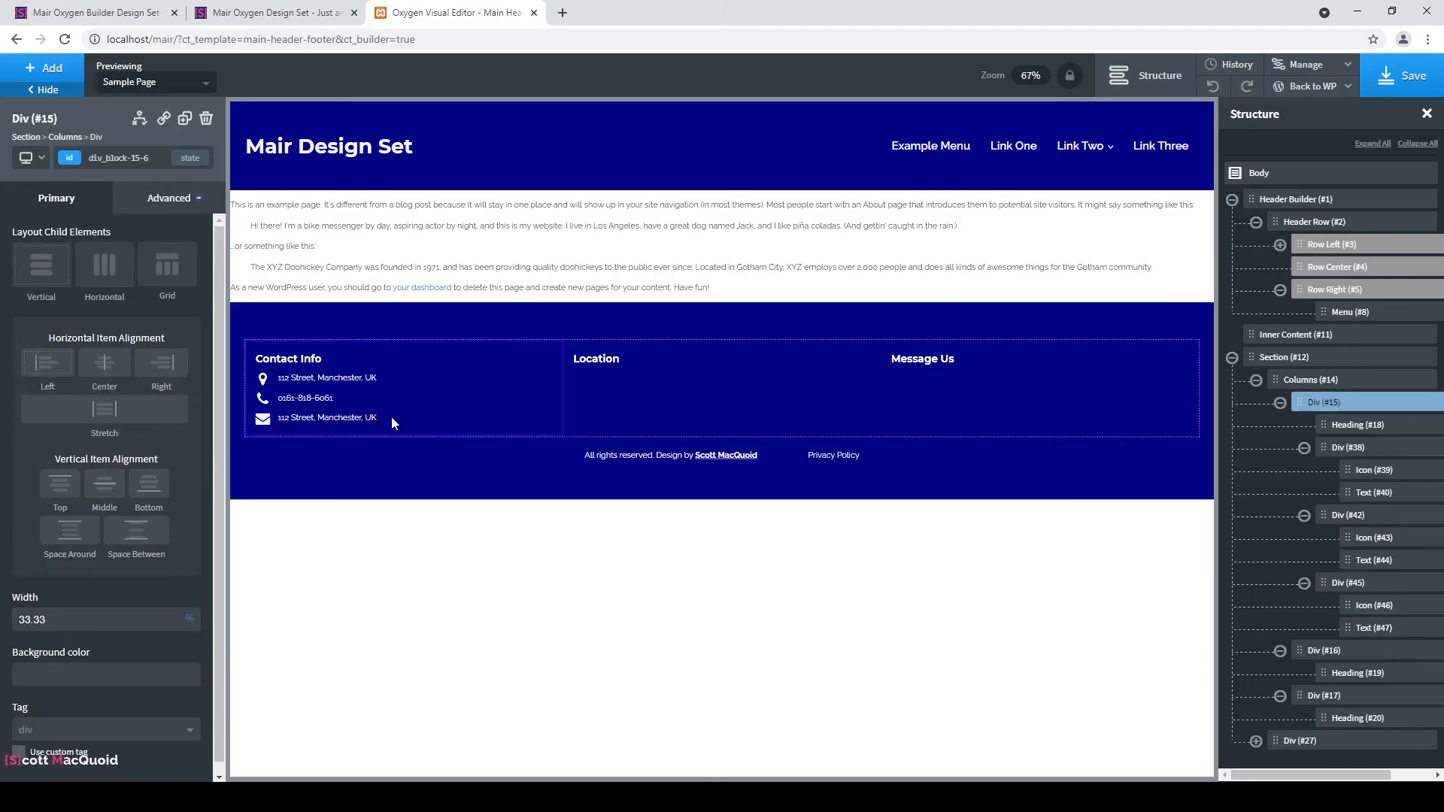
Replace the third row's copied address text with the contact e-mail address.
double_click(331, 421)
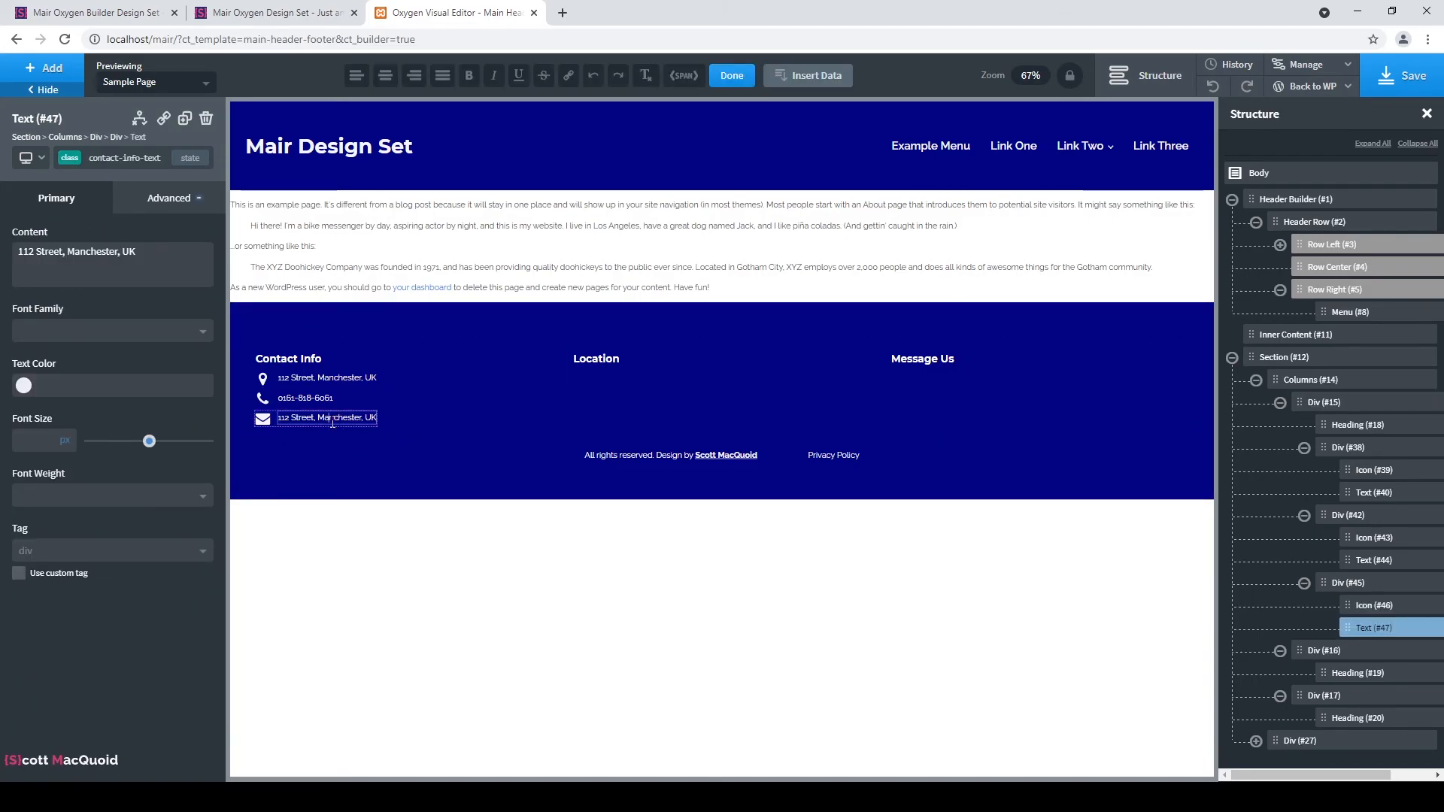
key("ctrl+a")
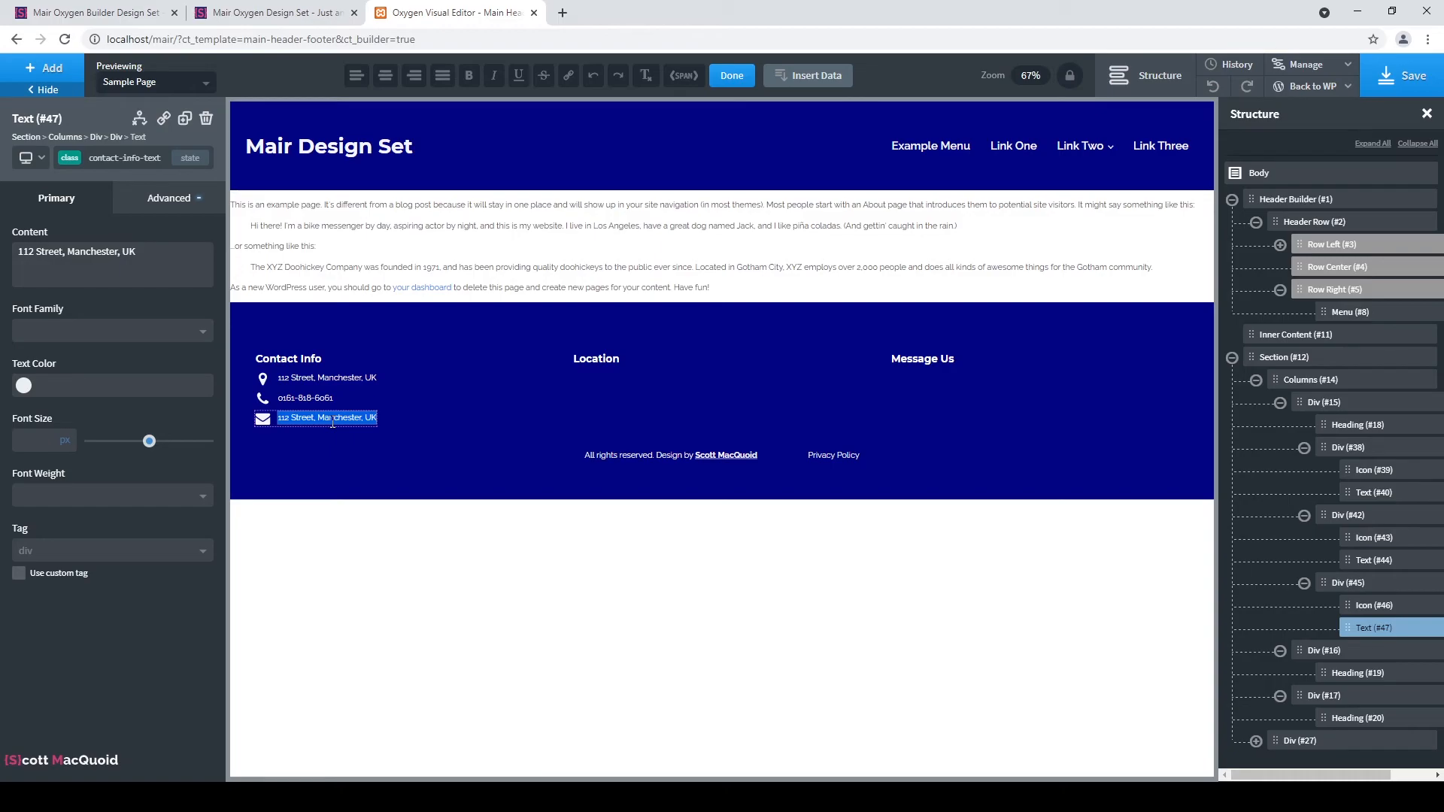
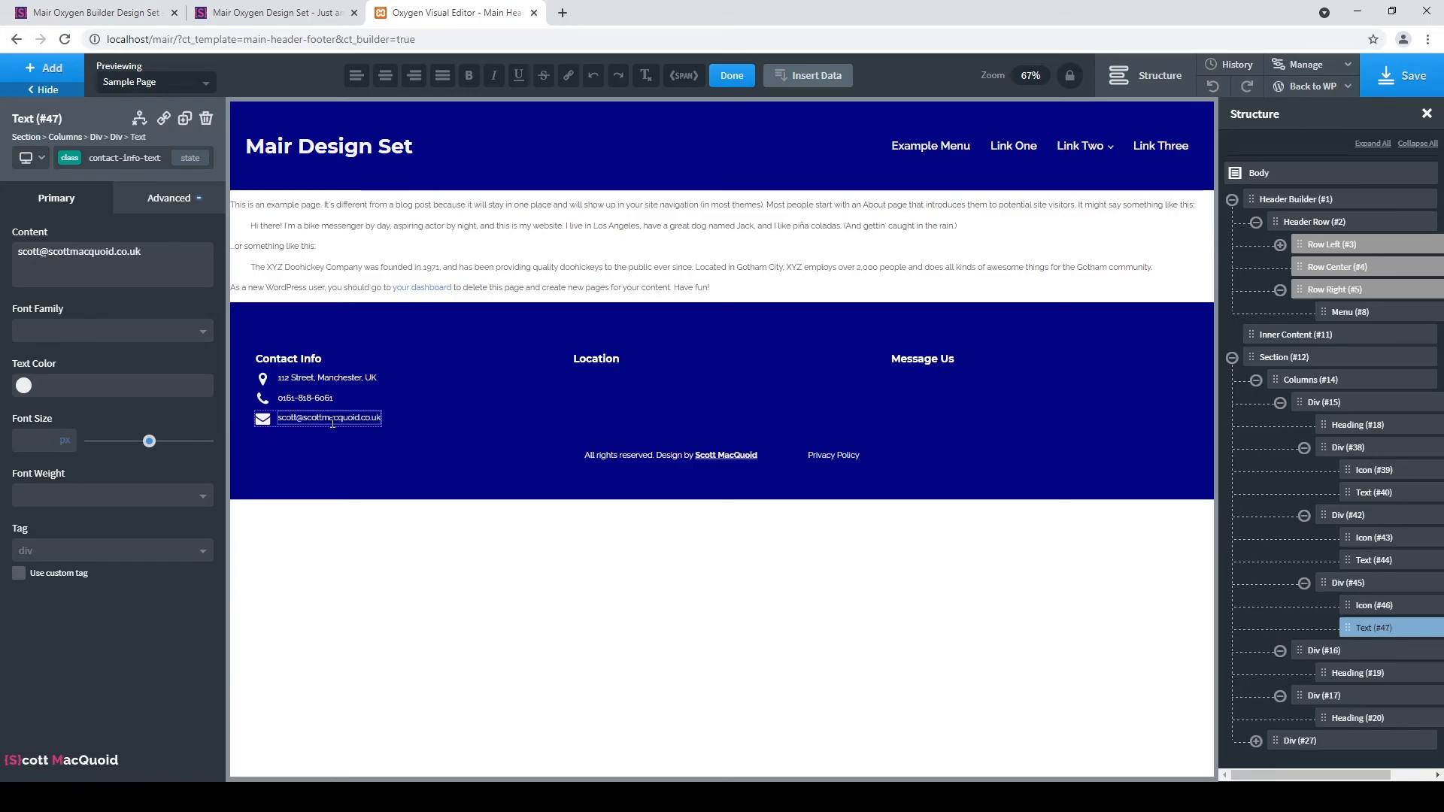
left_click(496, 402)
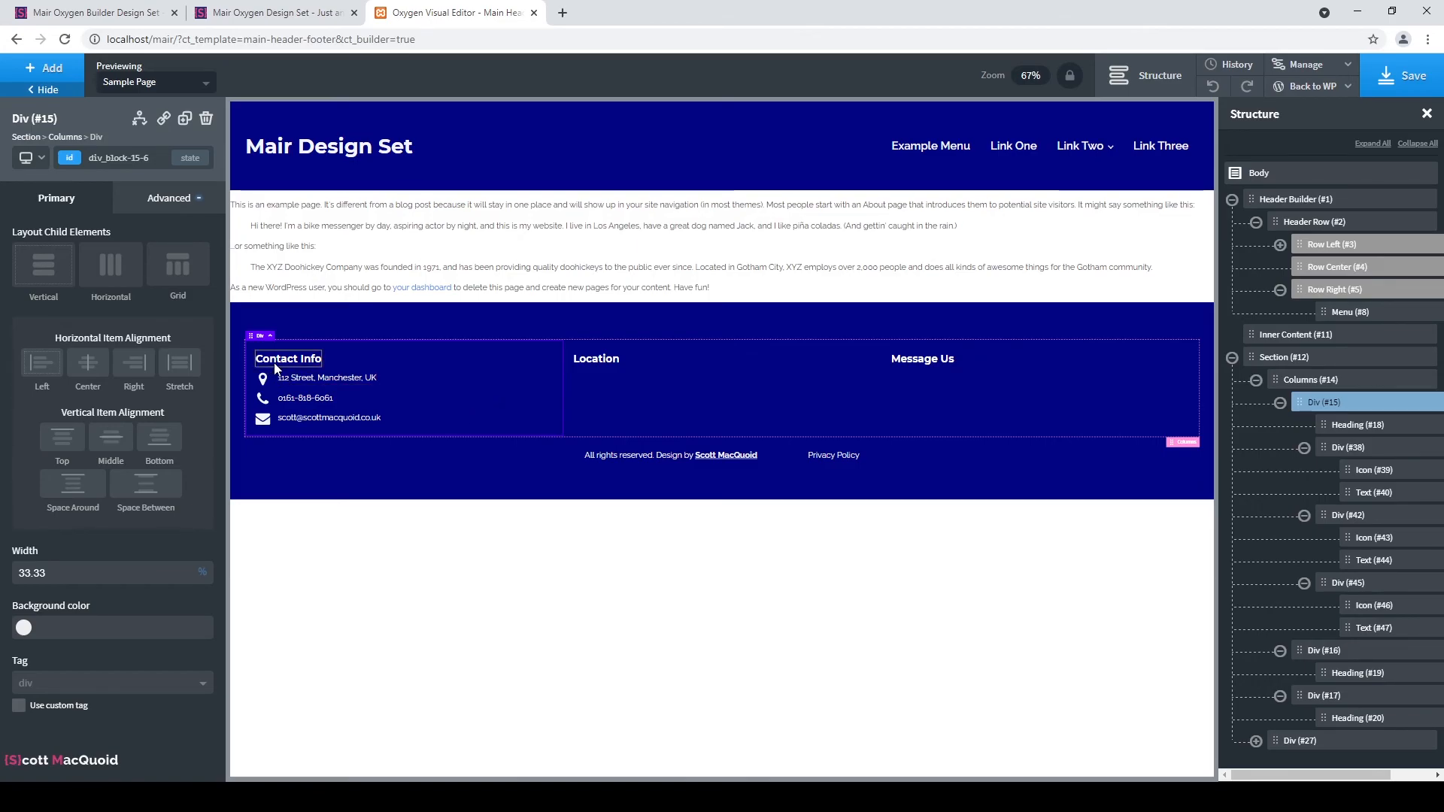
Set the Contact Info heading's footer-titles class bottom margin to 15px.
left_click(308, 359)
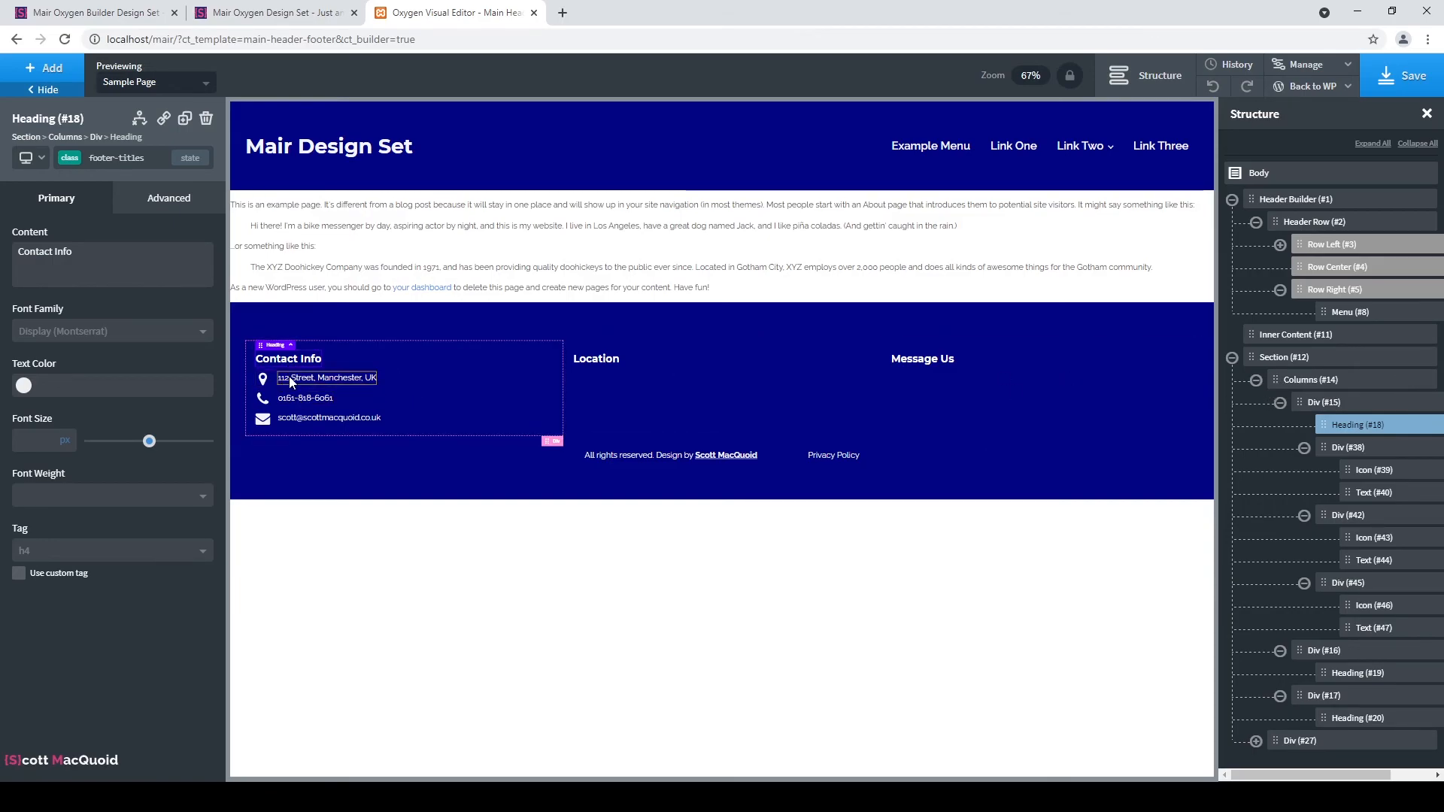
left_click(135, 201)
left_click(126, 286)
left_click(163, 335)
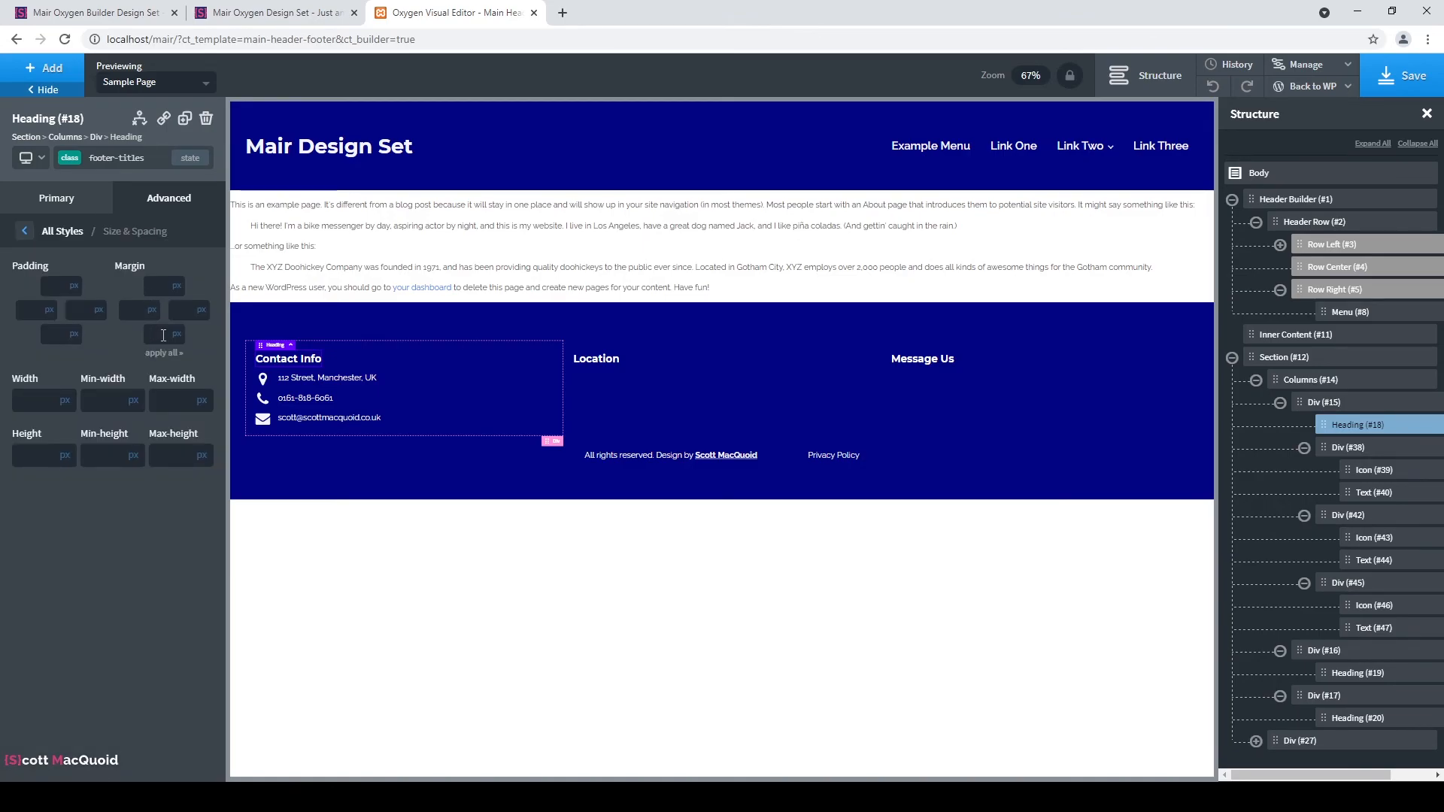
type("15")
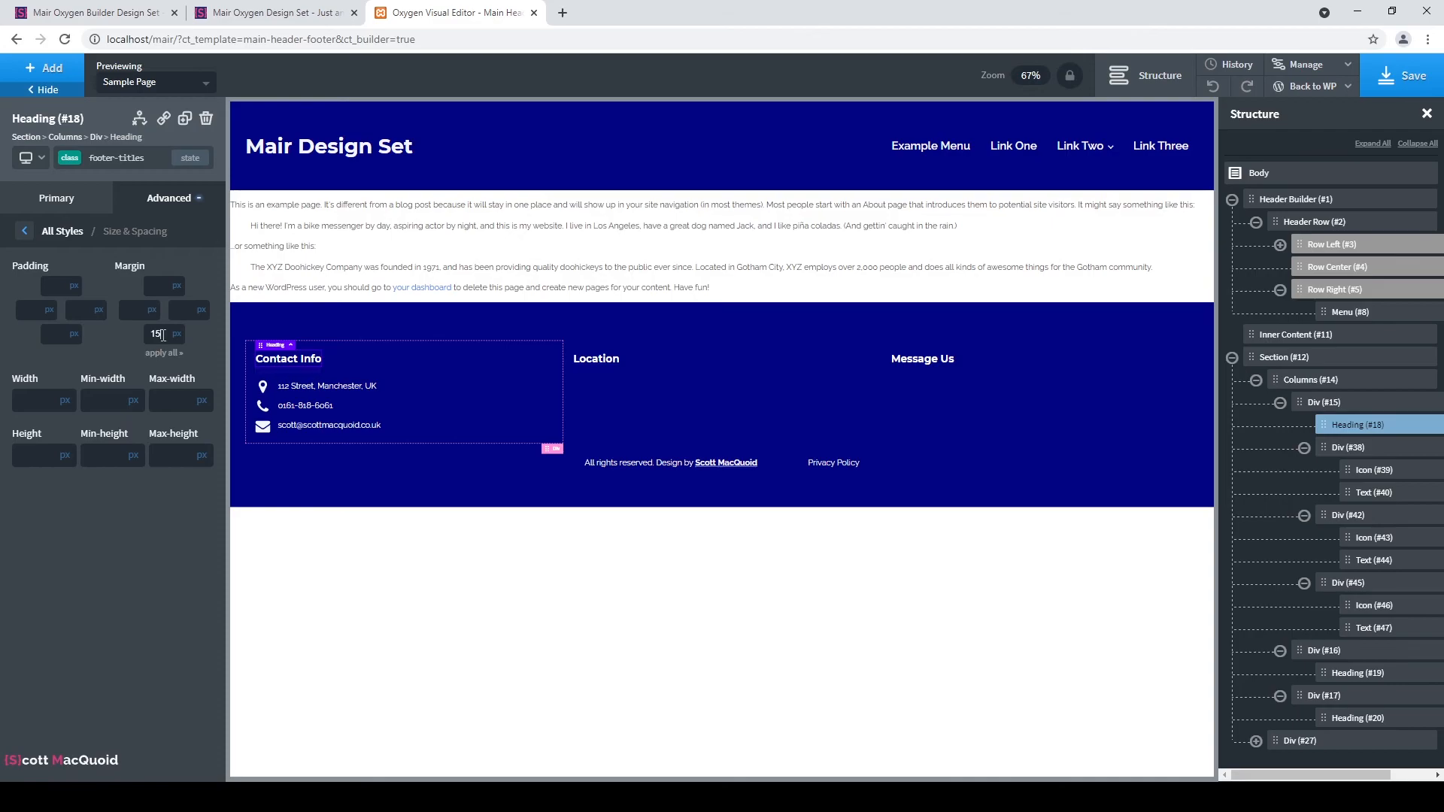
left_click(497, 372)
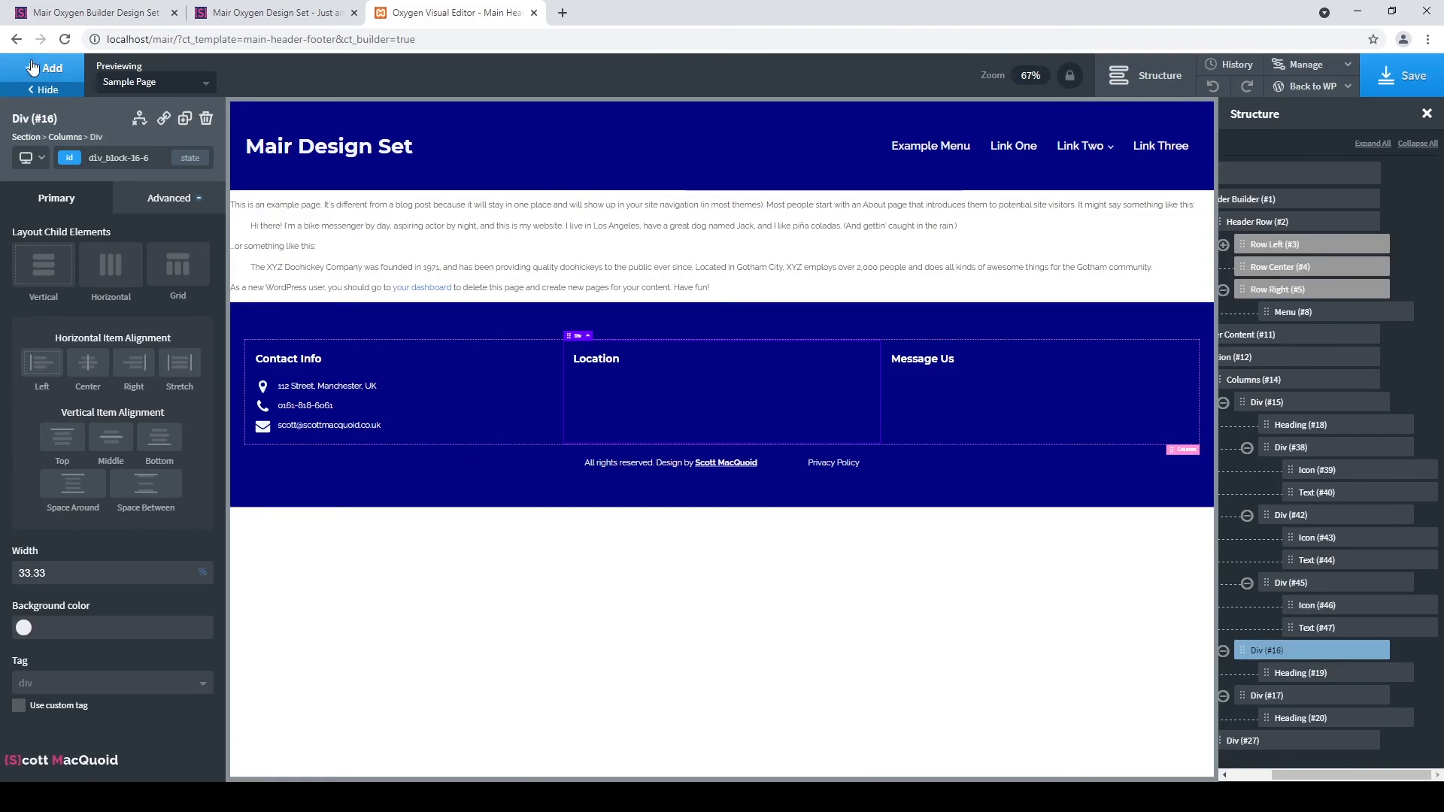
Save the footer template, return to WordPress Admin, and go to Plugins > Add New.
left_click(1403, 75)
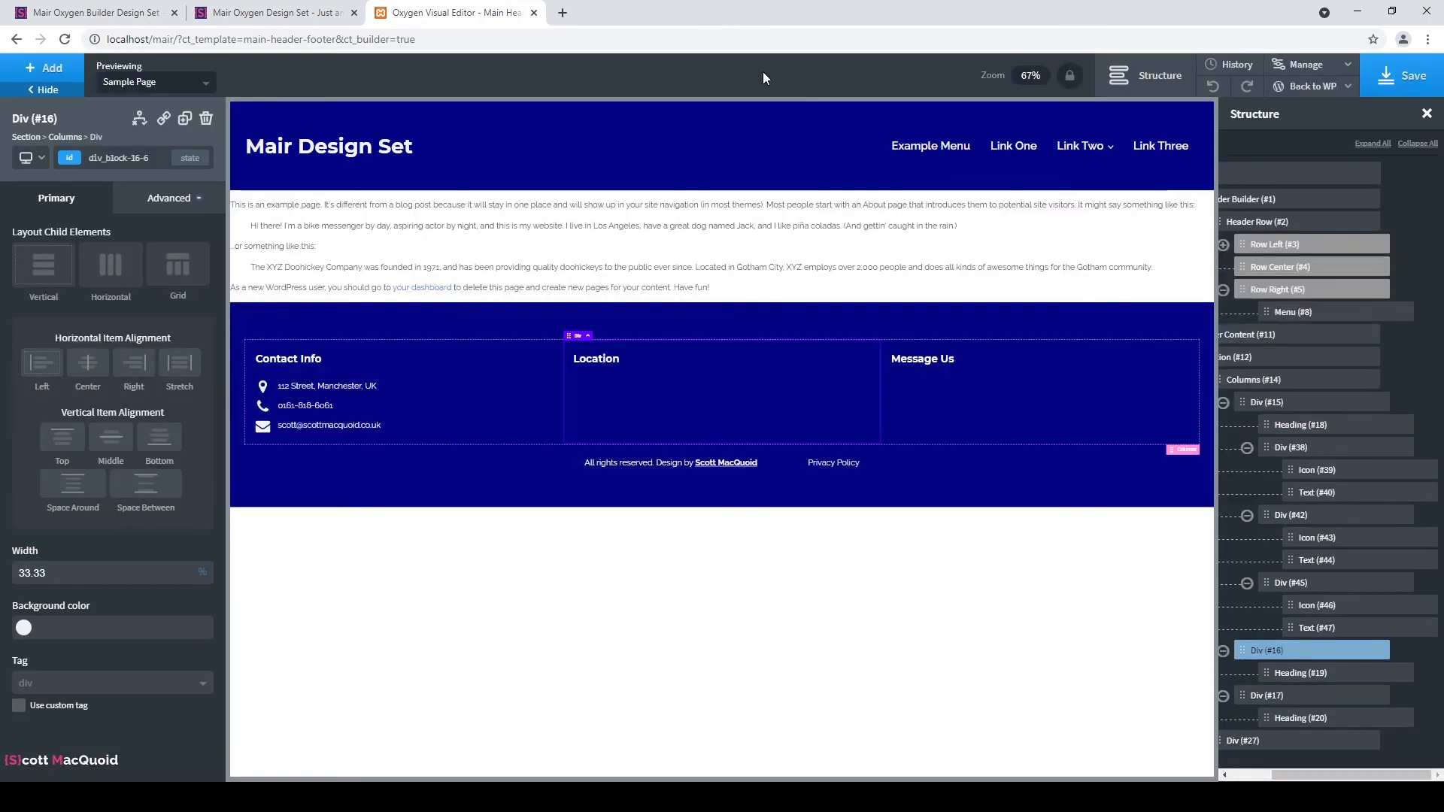
left_click(1328, 96)
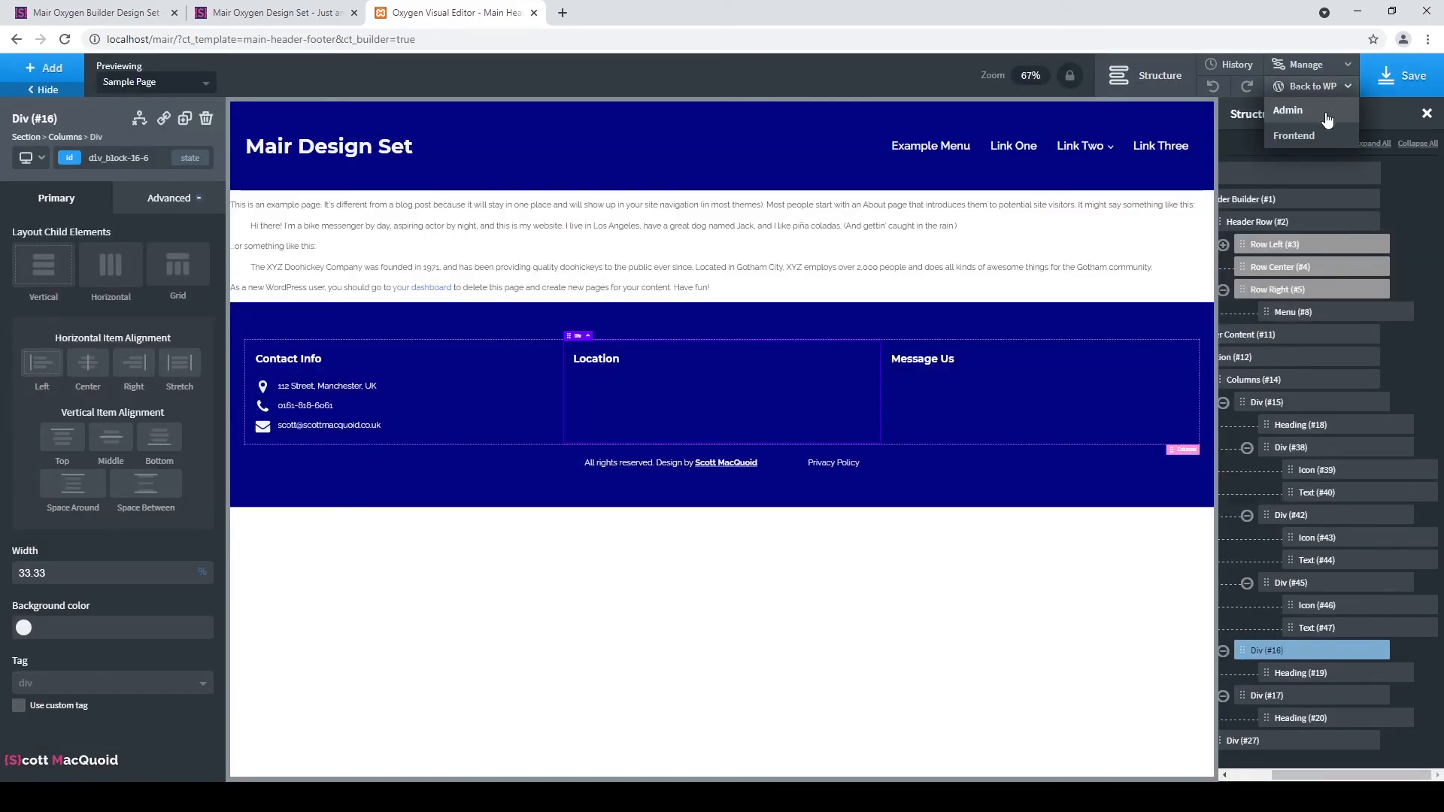
left_click(1325, 120)
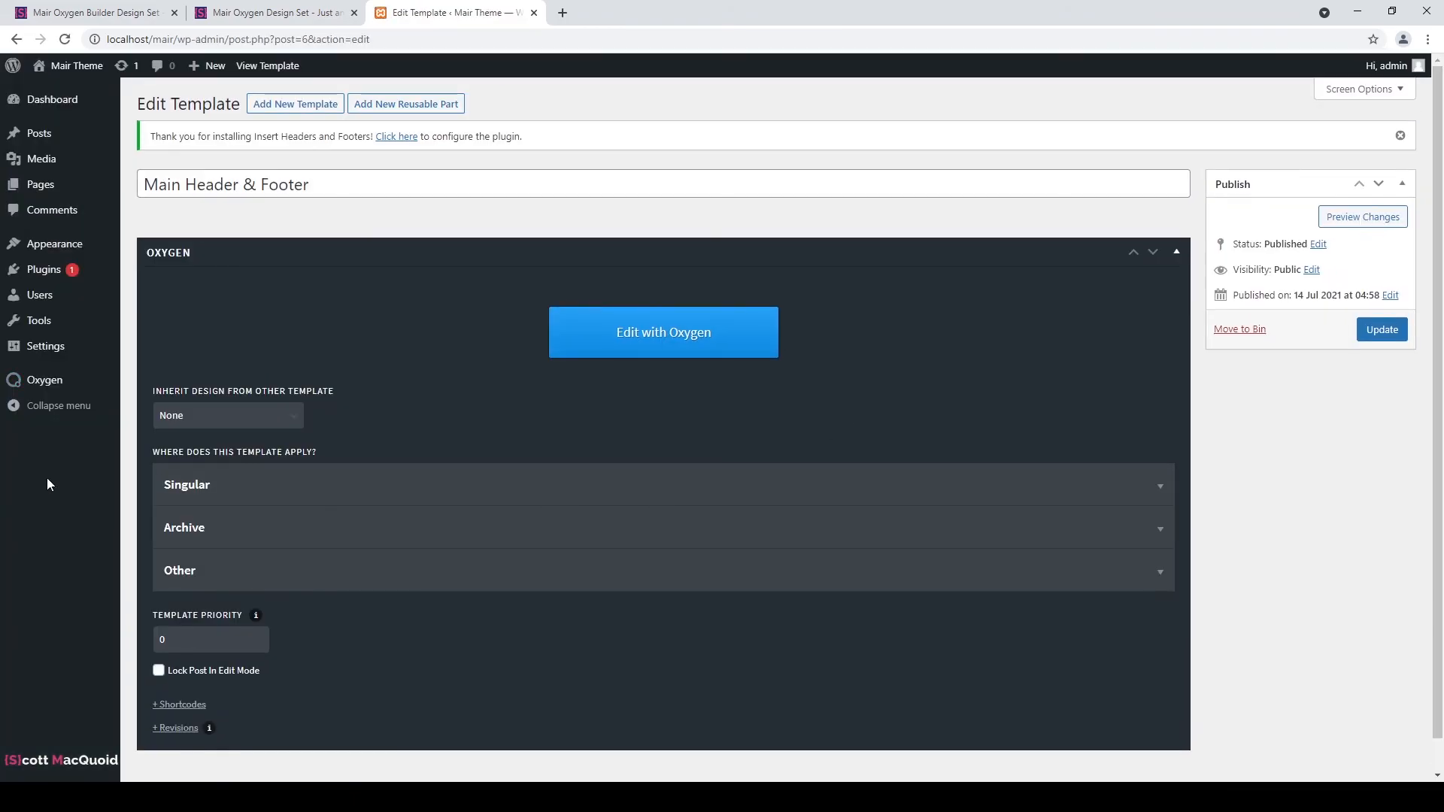
mouse_move(63, 272)
left_click(188, 297)
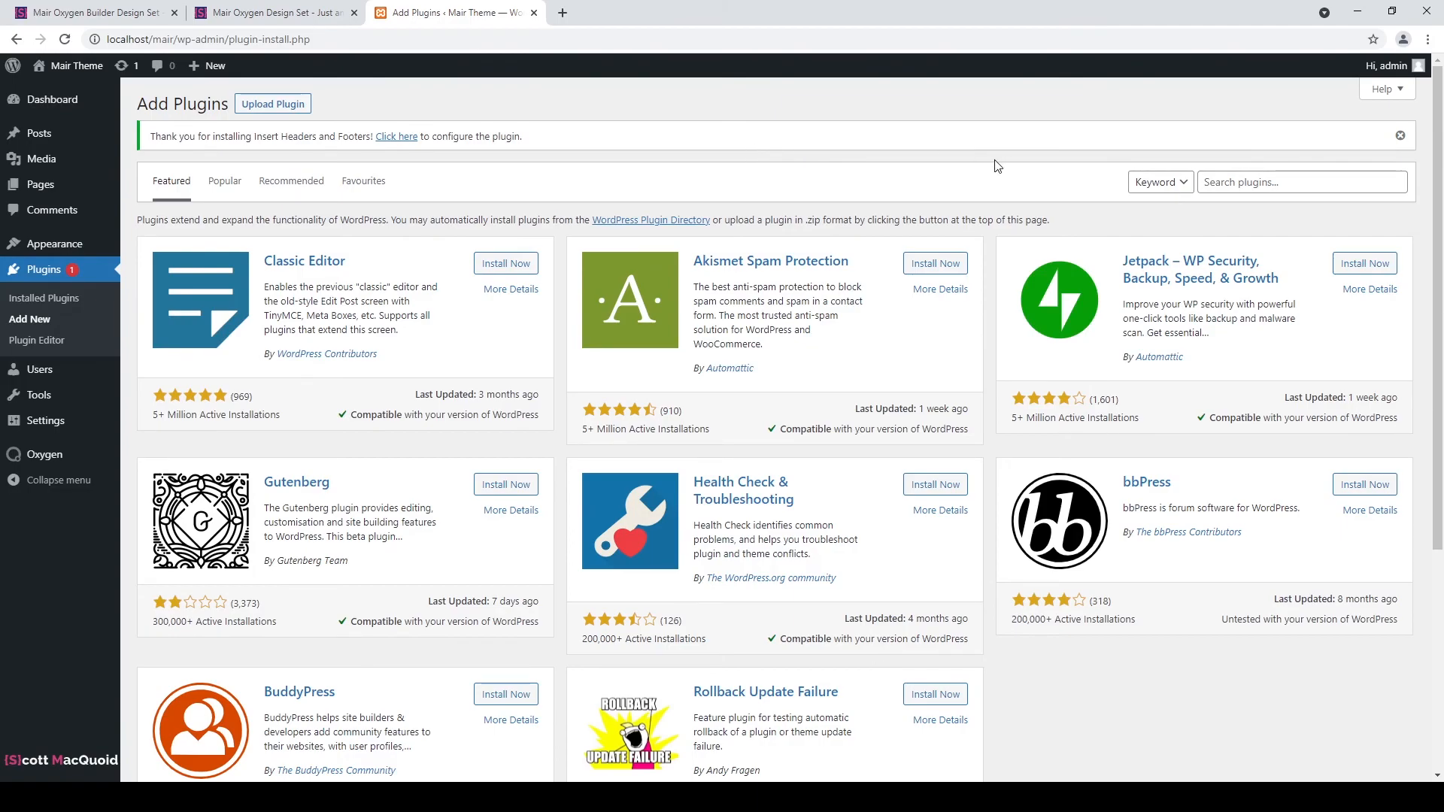
Search plugins for 'contact form 7', then install and activate Contact Form 7.
left_click(1237, 185)
type("contact form 7")
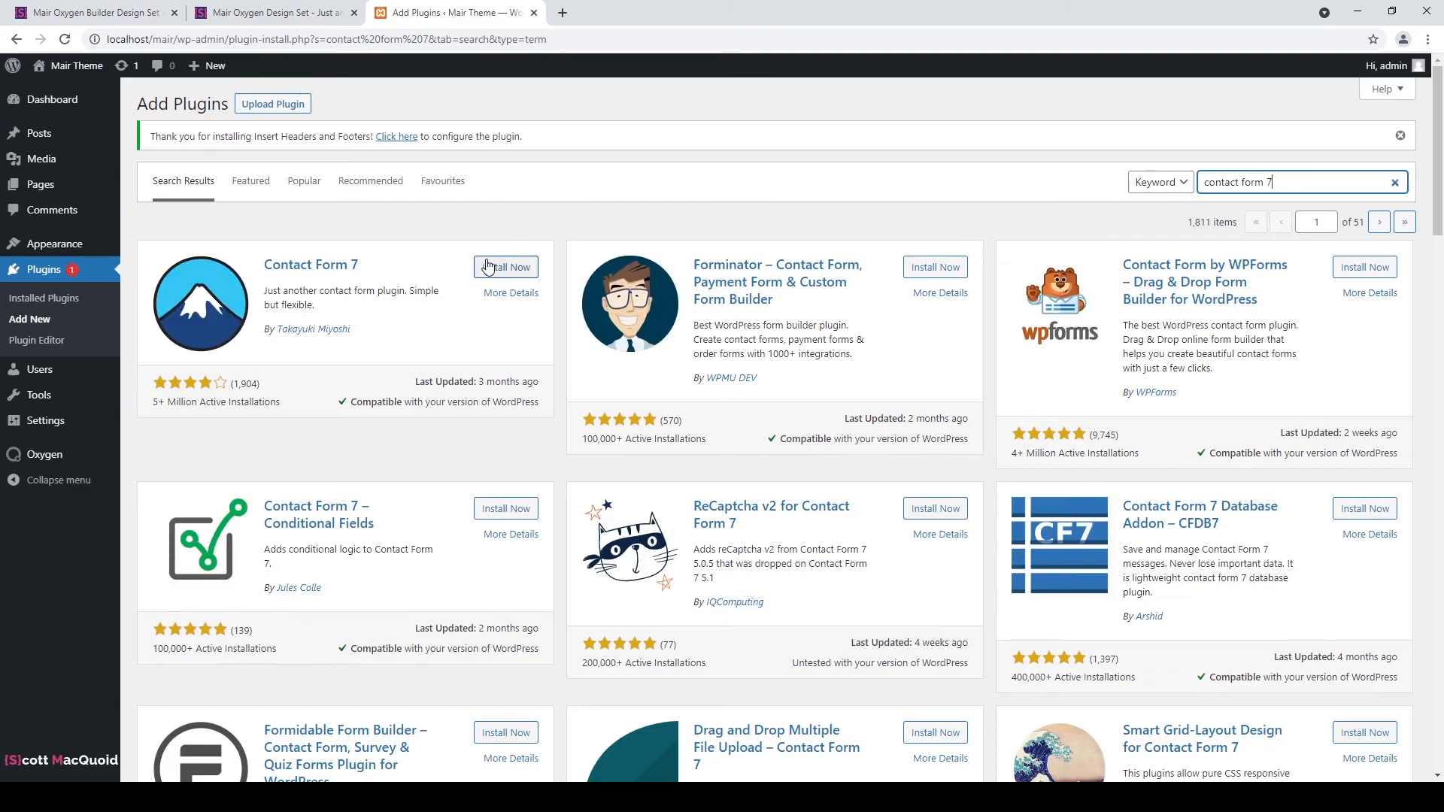
left_click(487, 267)
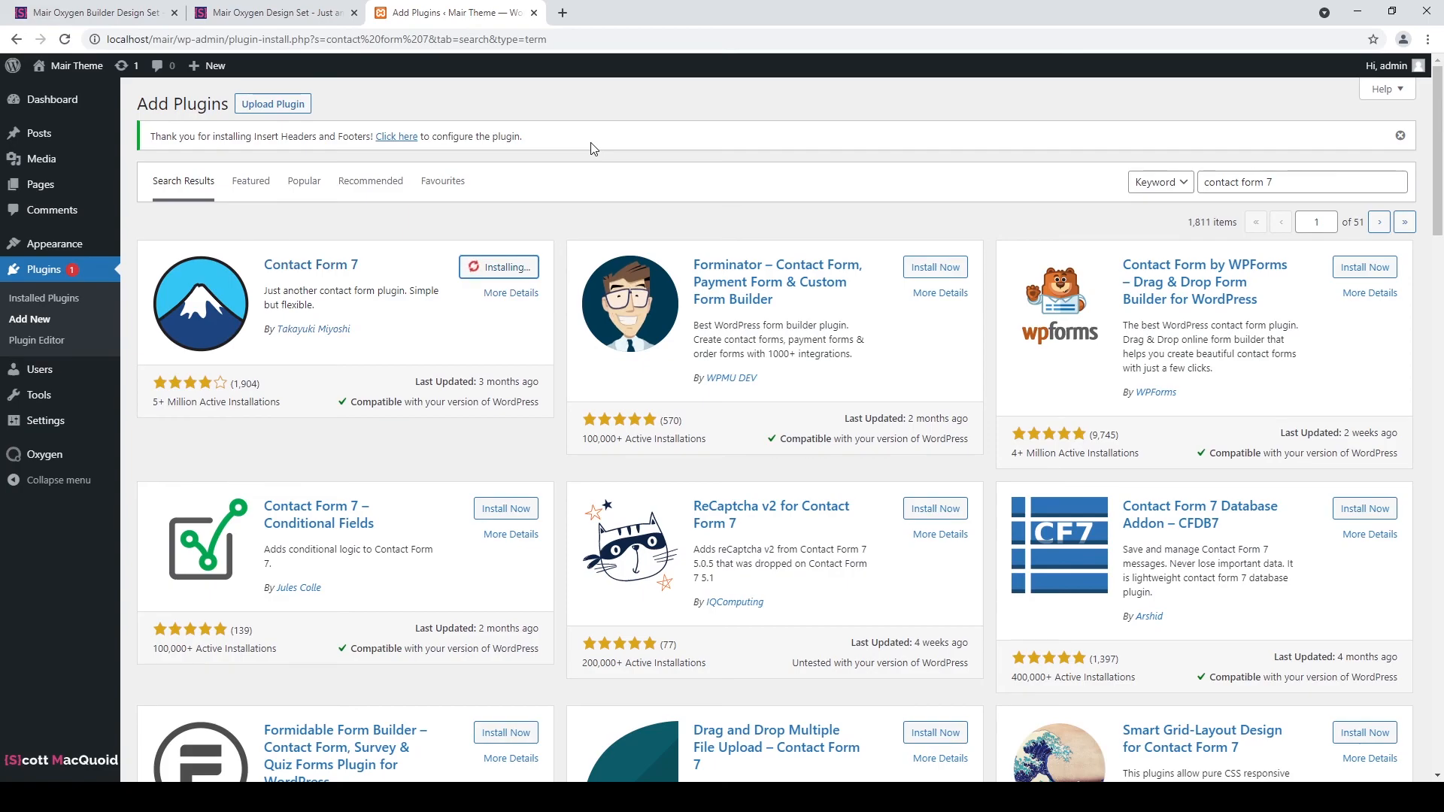
left_click(537, 266)
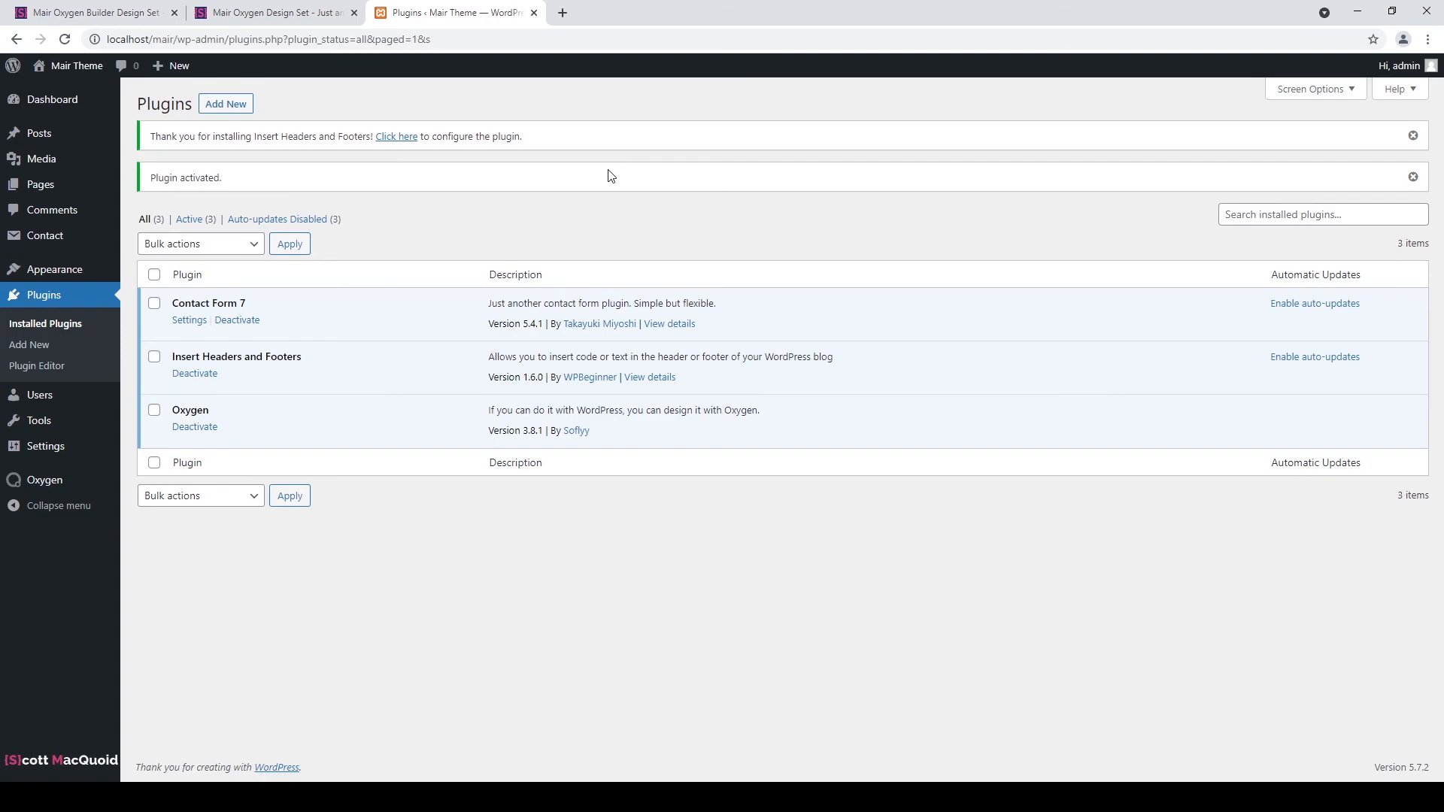
mouse_move(30, 236)
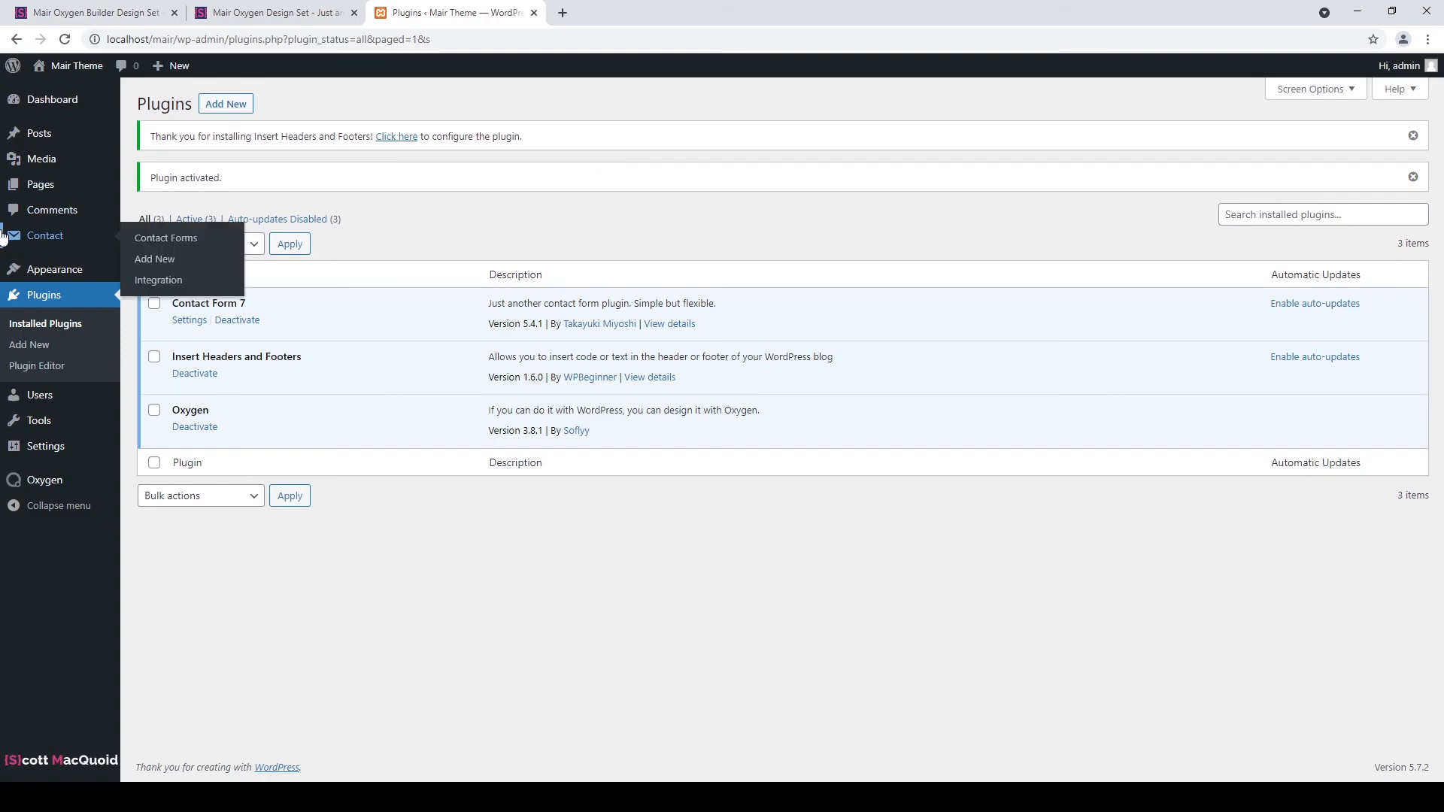
Create a Contact Form 7 form titled 'Contact us', save it, and copy its shortcode.
left_click(154, 259)
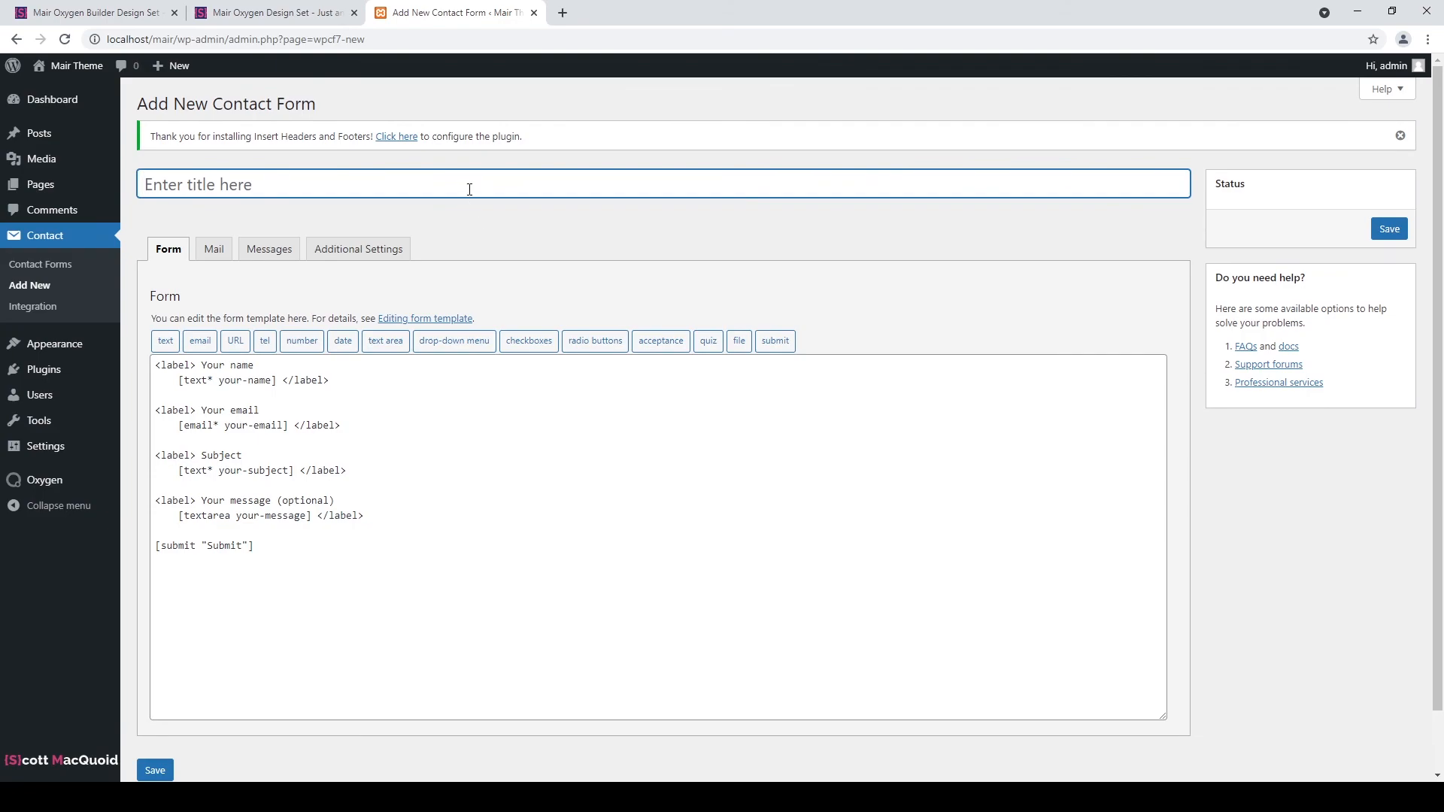
type("Contact us")
key("Tab")
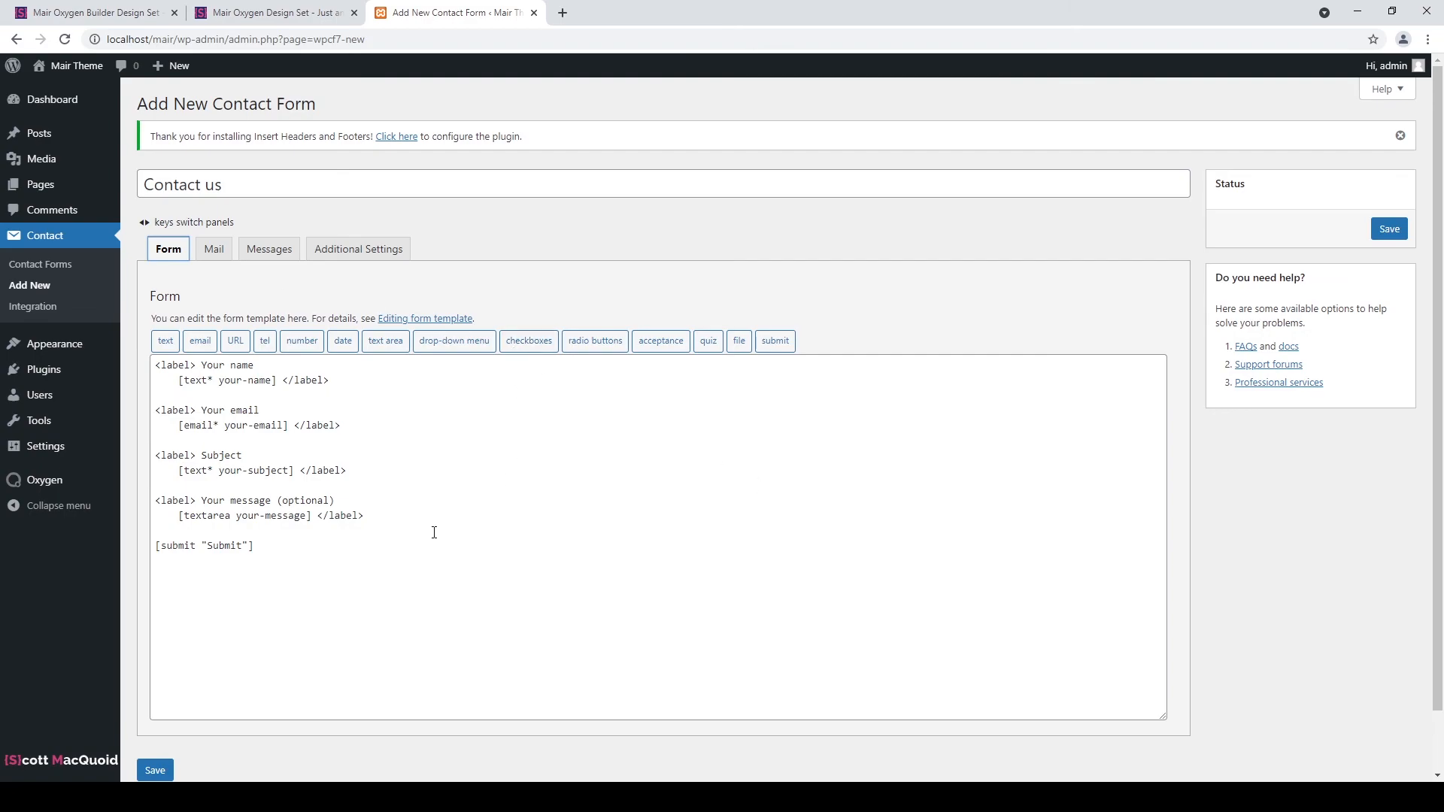
scroll(561, 424, "down", 2)
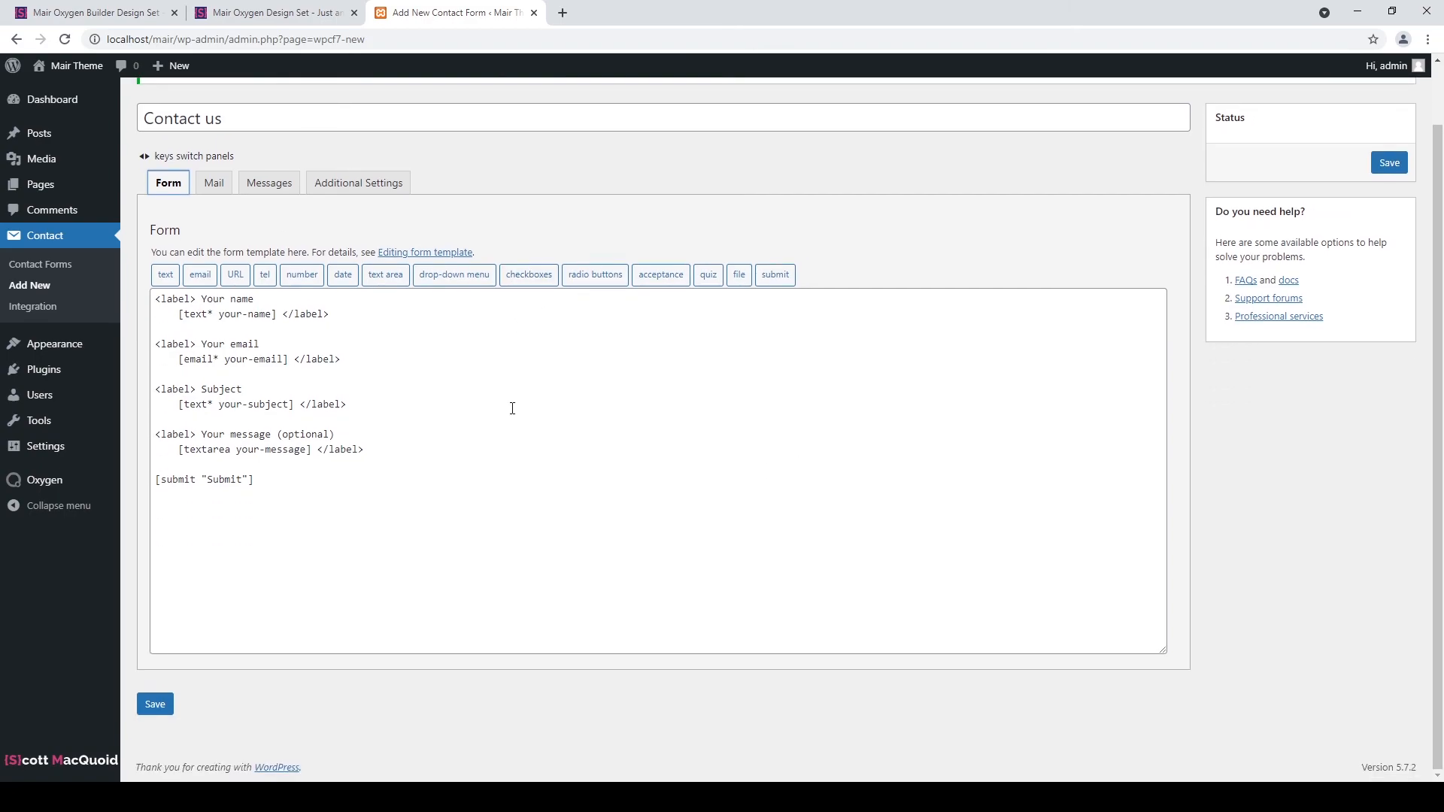
left_click(154, 704)
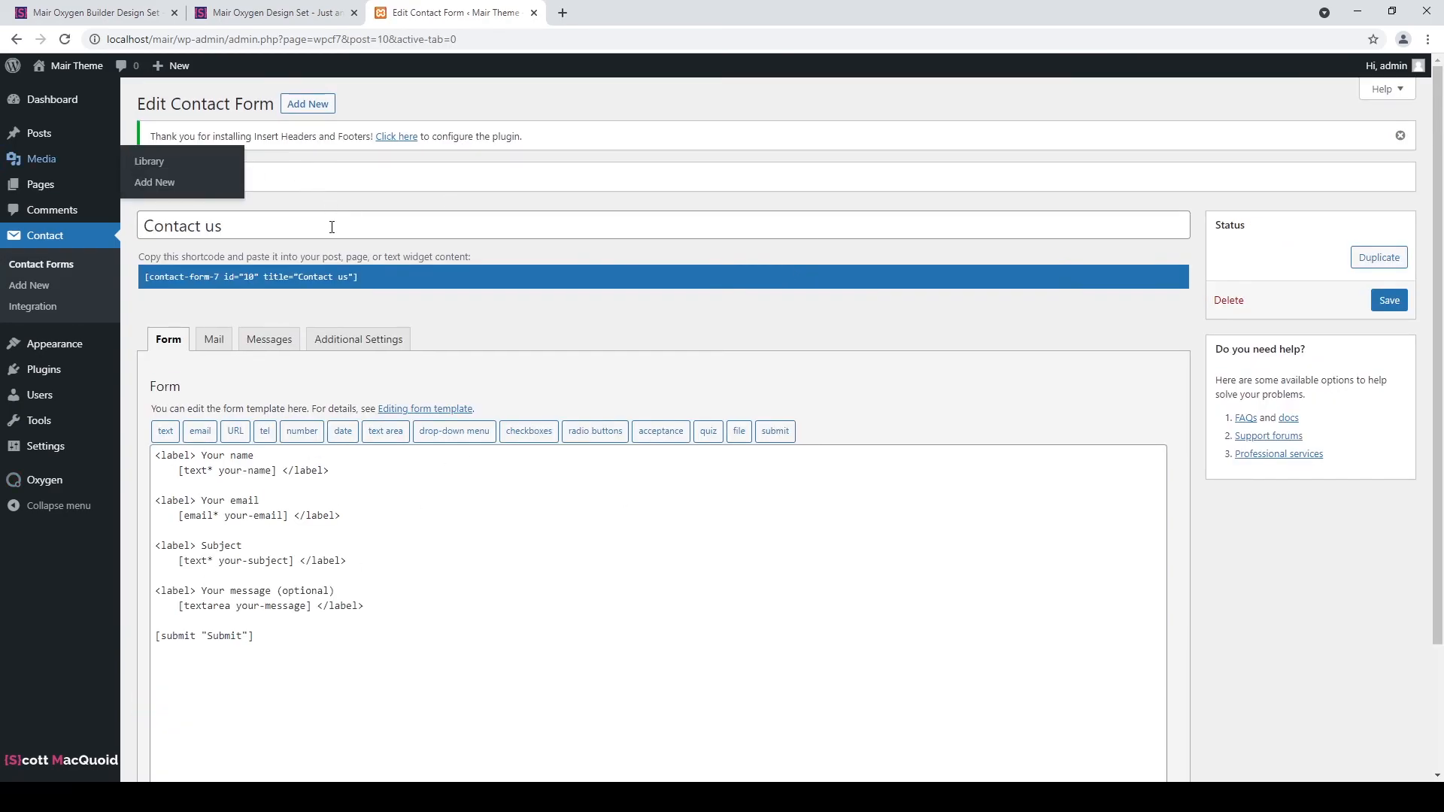
left_click(323, 276)
key("ctrl+c")
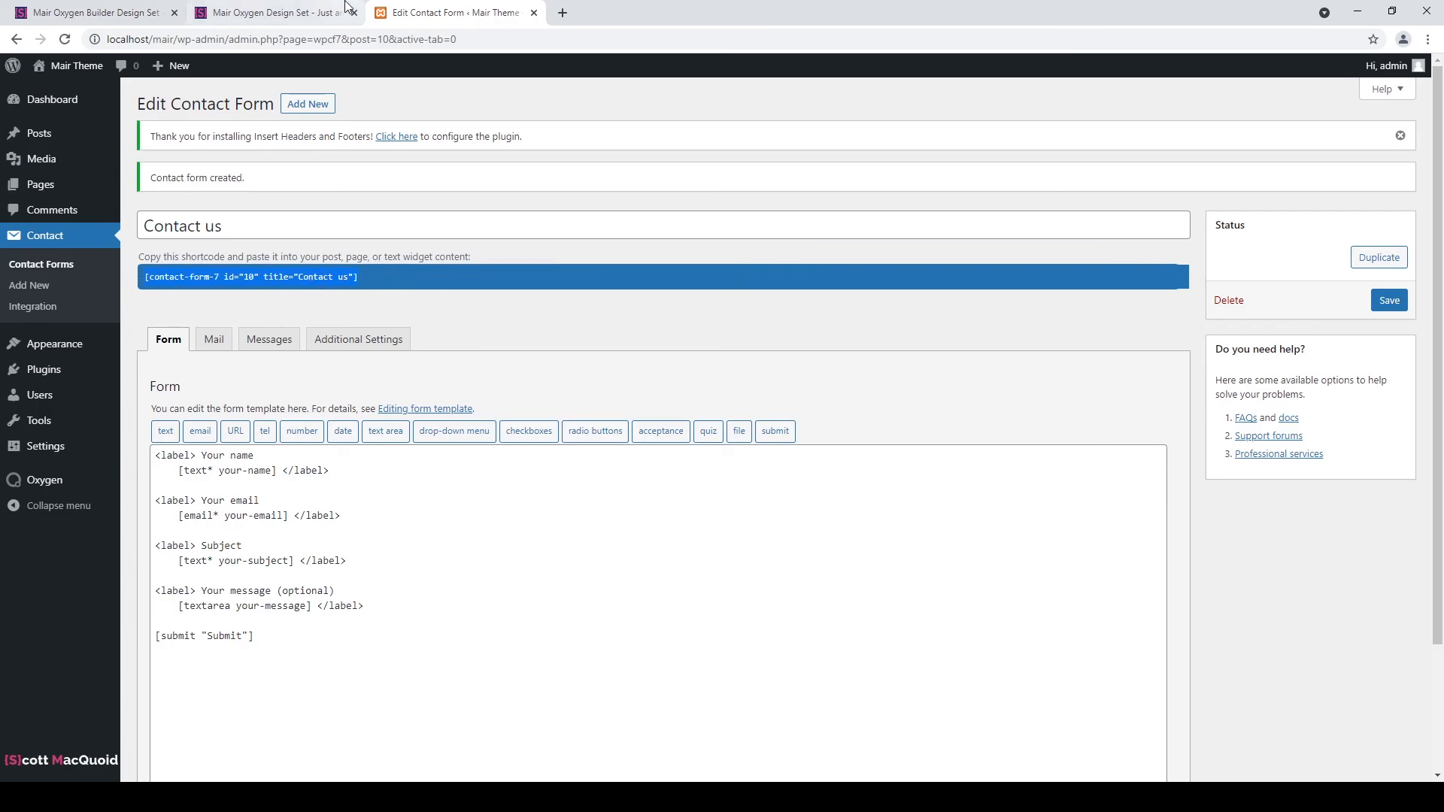
Glance at the design set info and demo site tabs, then return to the contact form.
left_click(103, 10)
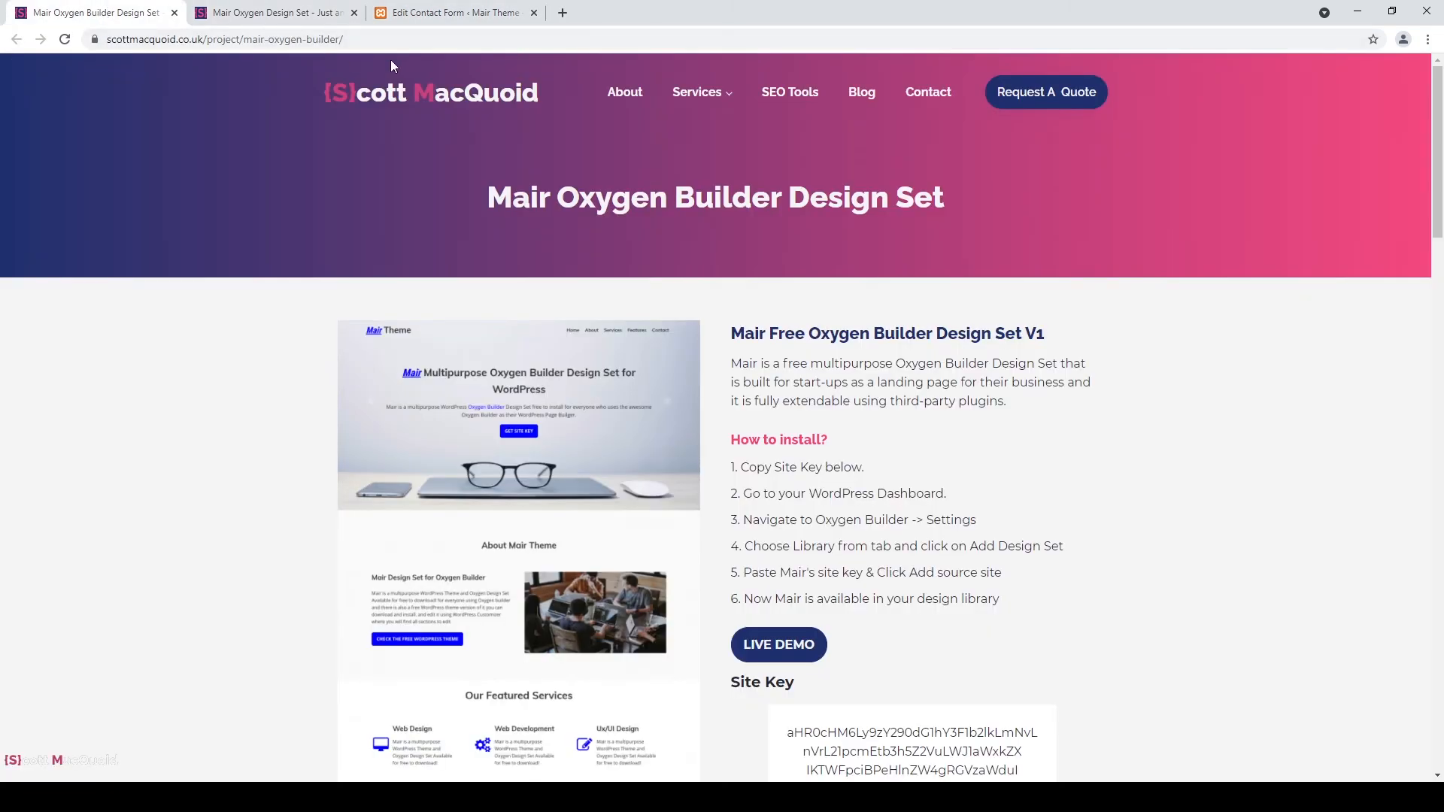
left_click(302, 18)
key("ctrl+Tab")
mouse_move(63, 485)
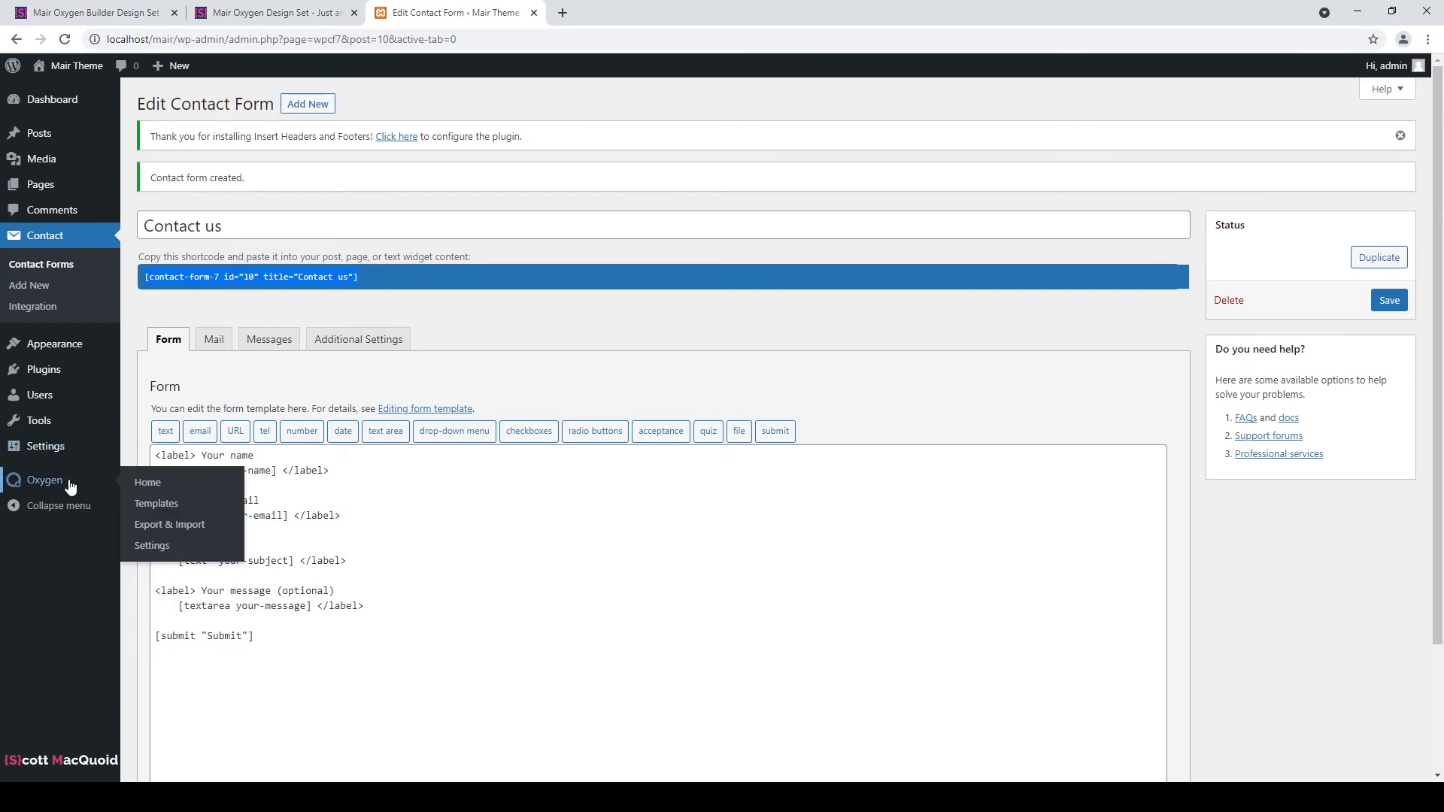
Edit the Main Header Footer template in Oxygen, select the Message Us column, and open the components list.
left_click(143, 503)
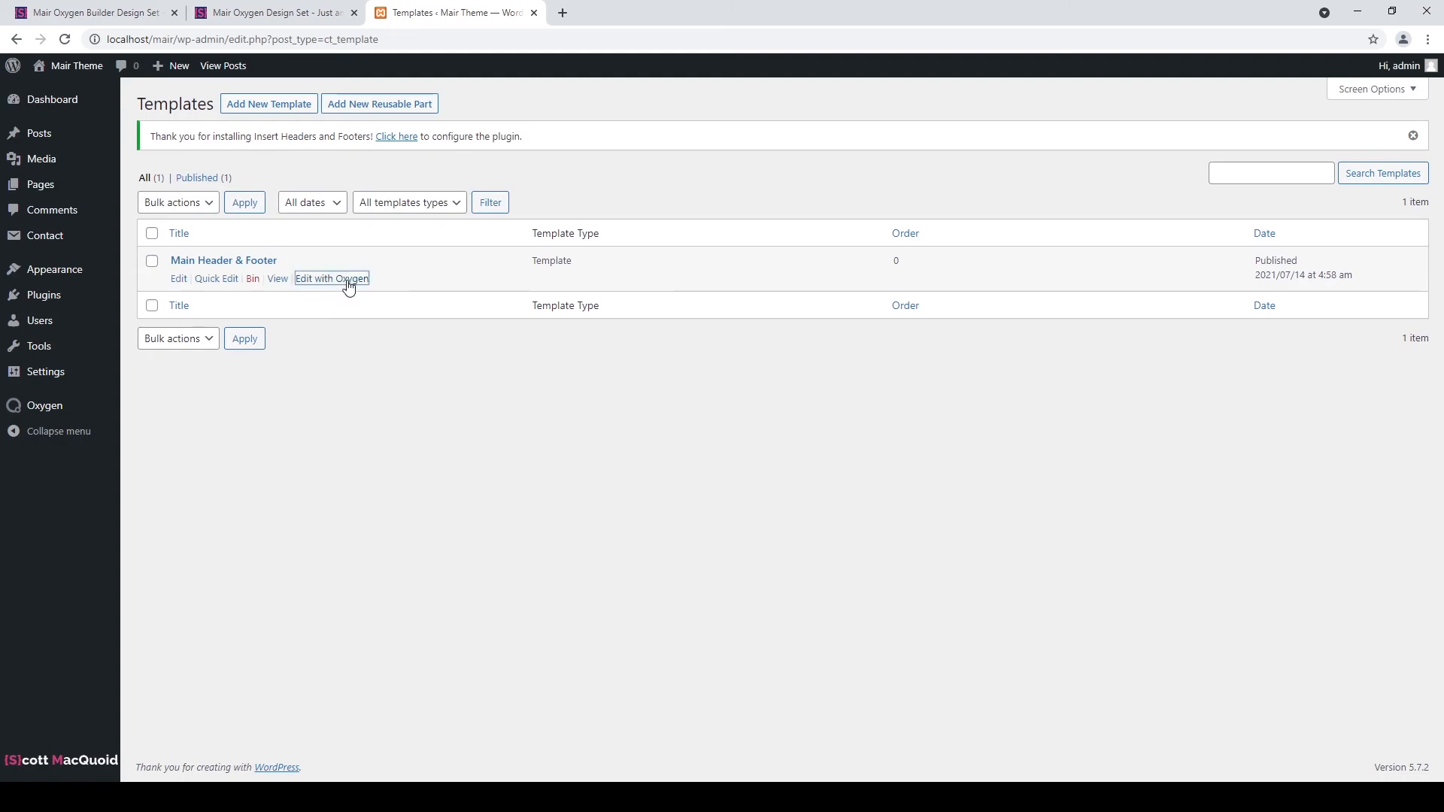
left_click(348, 283)
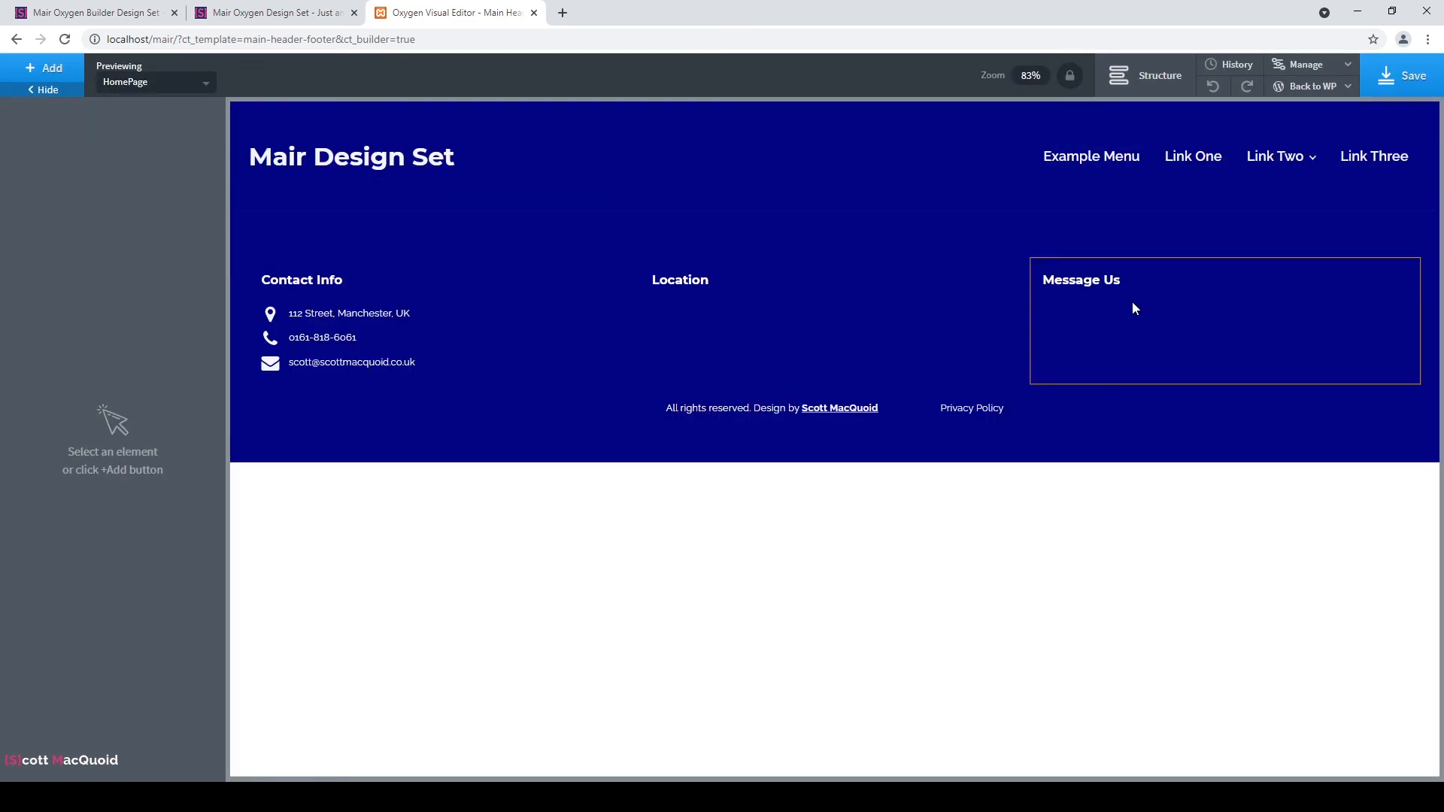
left_click(1088, 327)
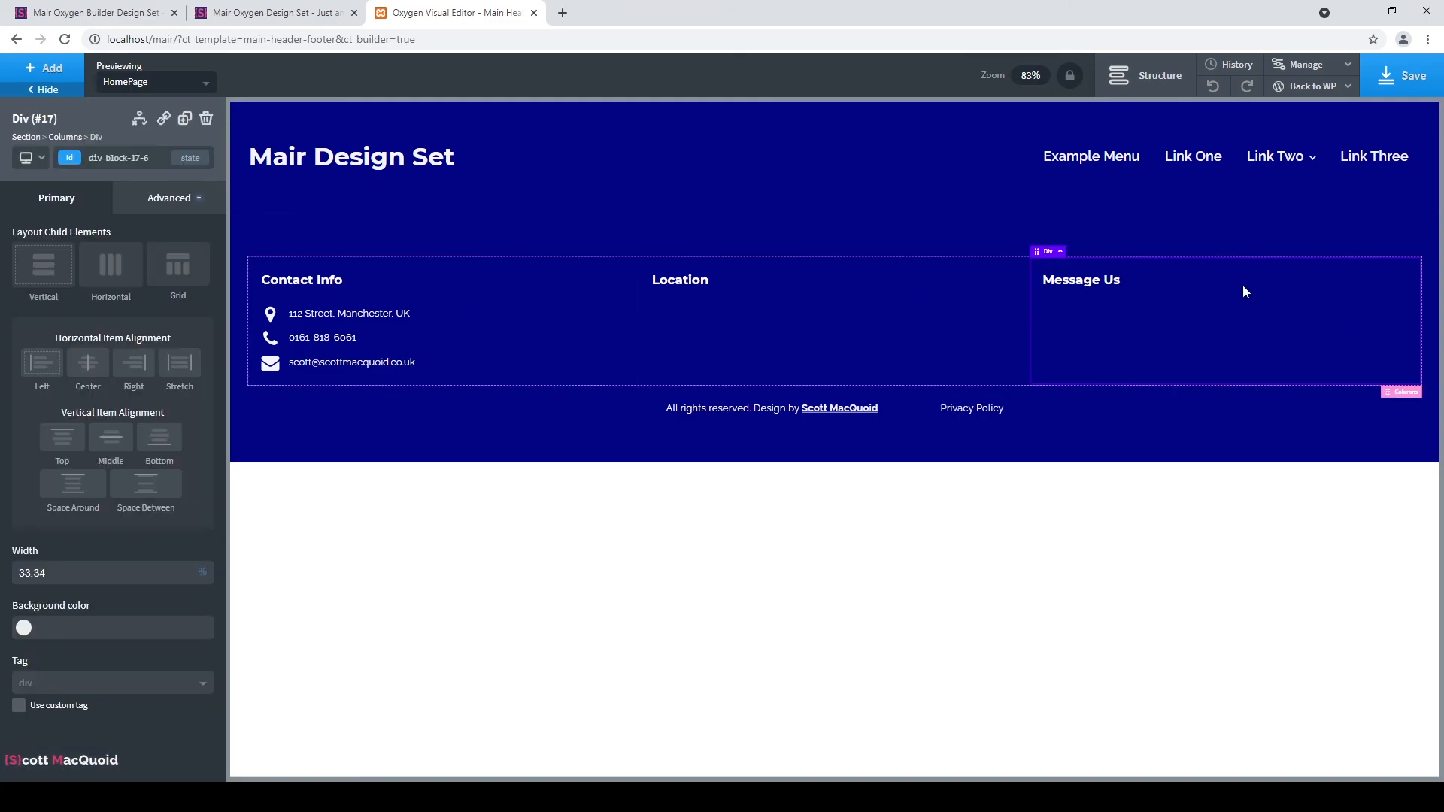
left_click(1139, 76)
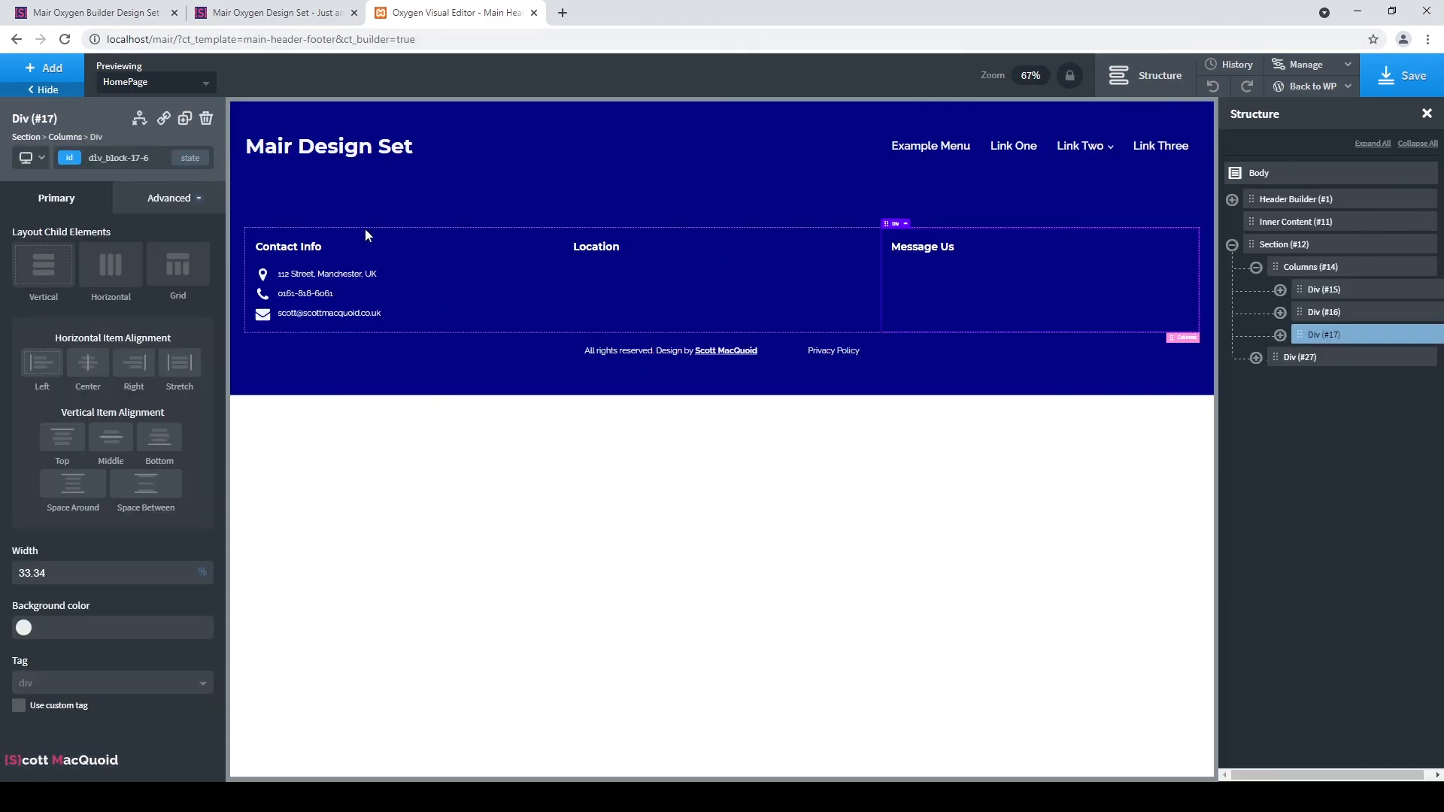
left_click(45, 68)
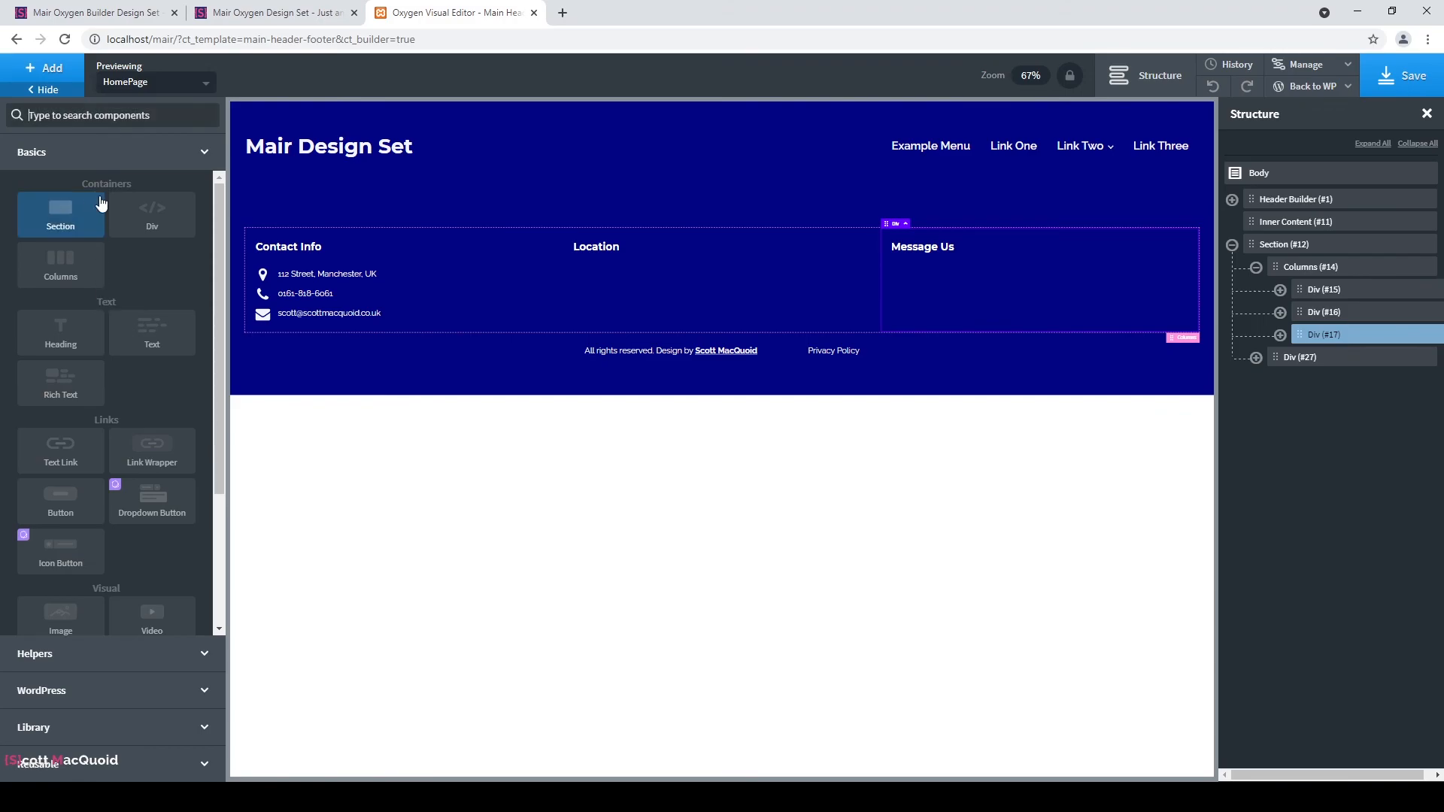
Add a Shortcode Wrapper to Message Us and paste the contact-form-7 shortcode into it.
type("short")
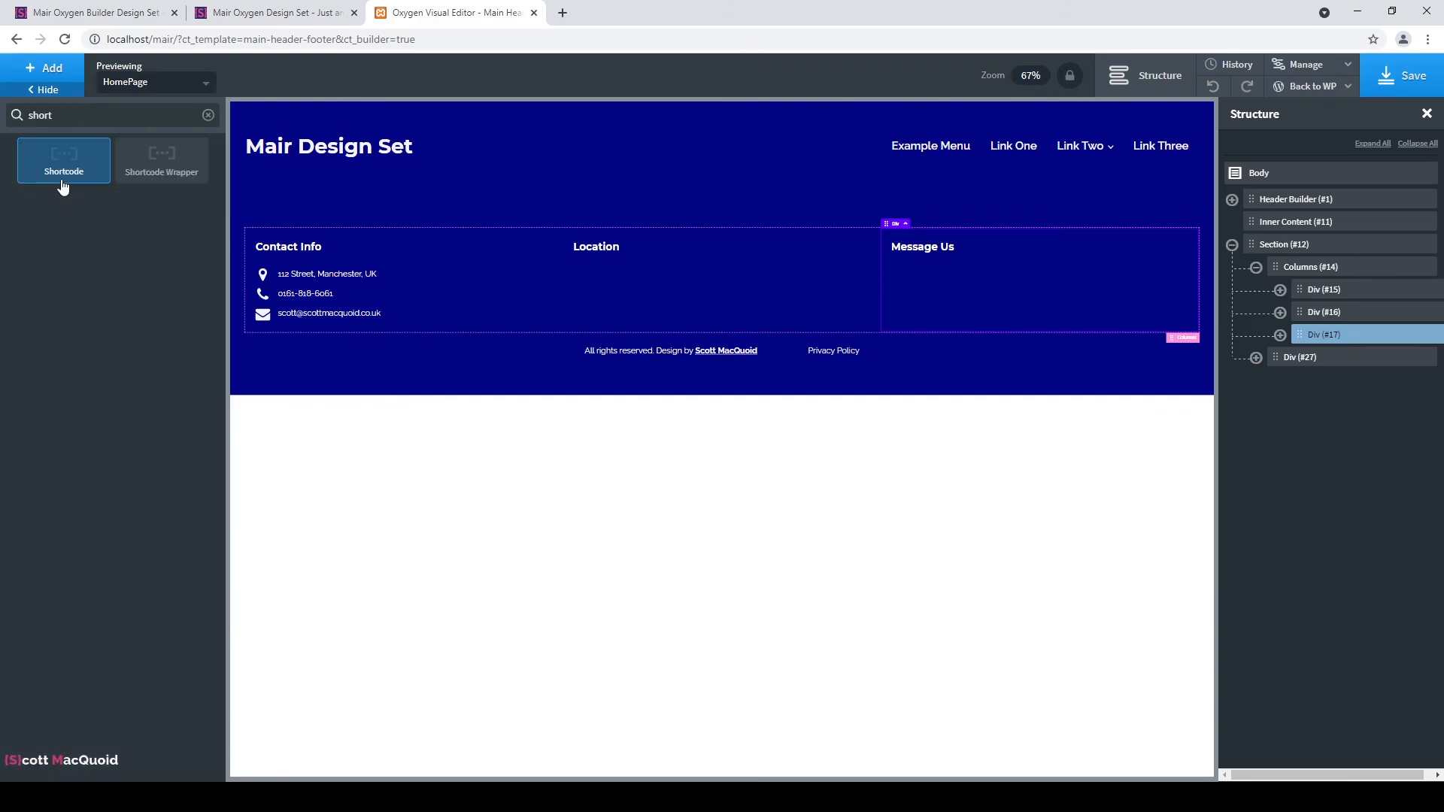
left_click(162, 160)
left_click(83, 264)
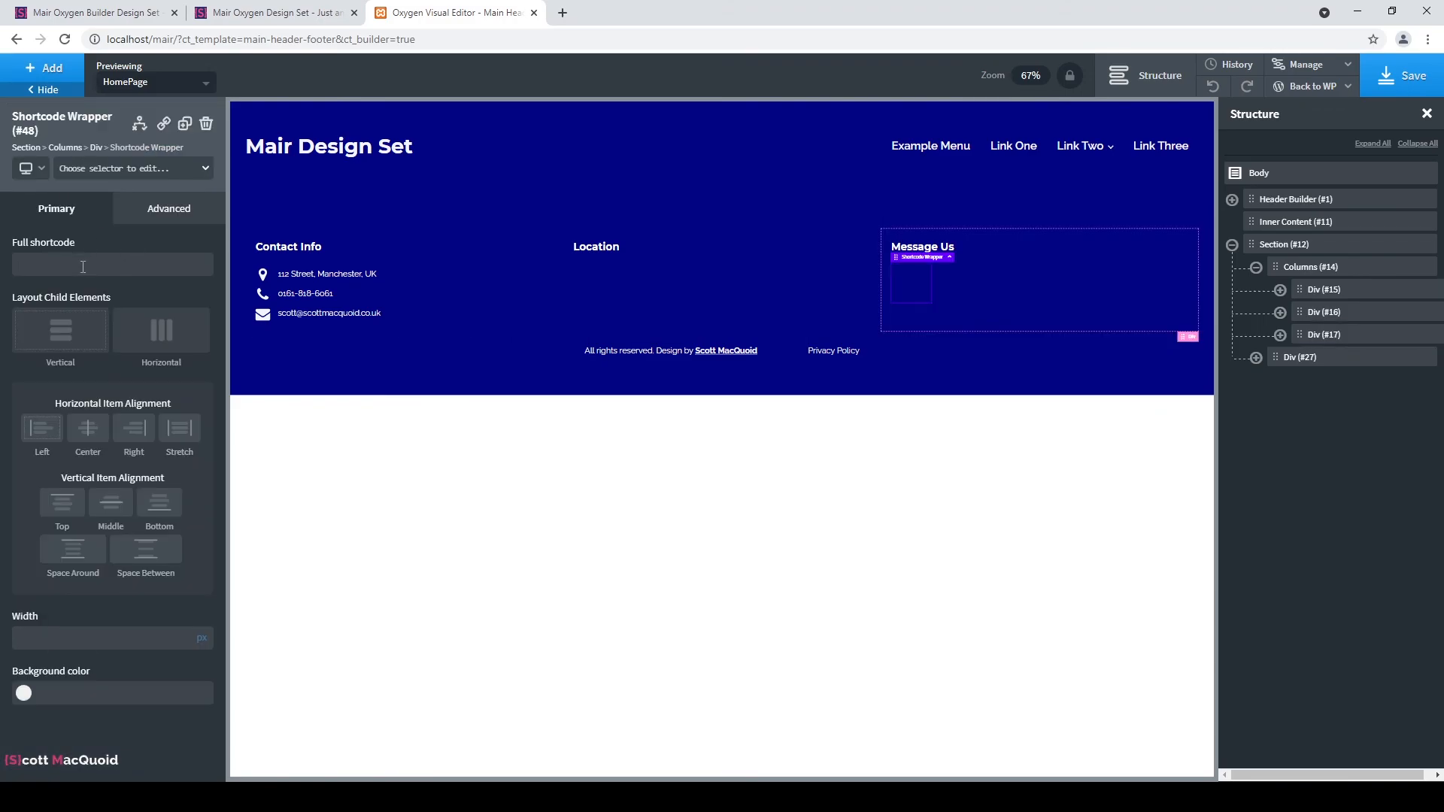
key("ctrl+v")
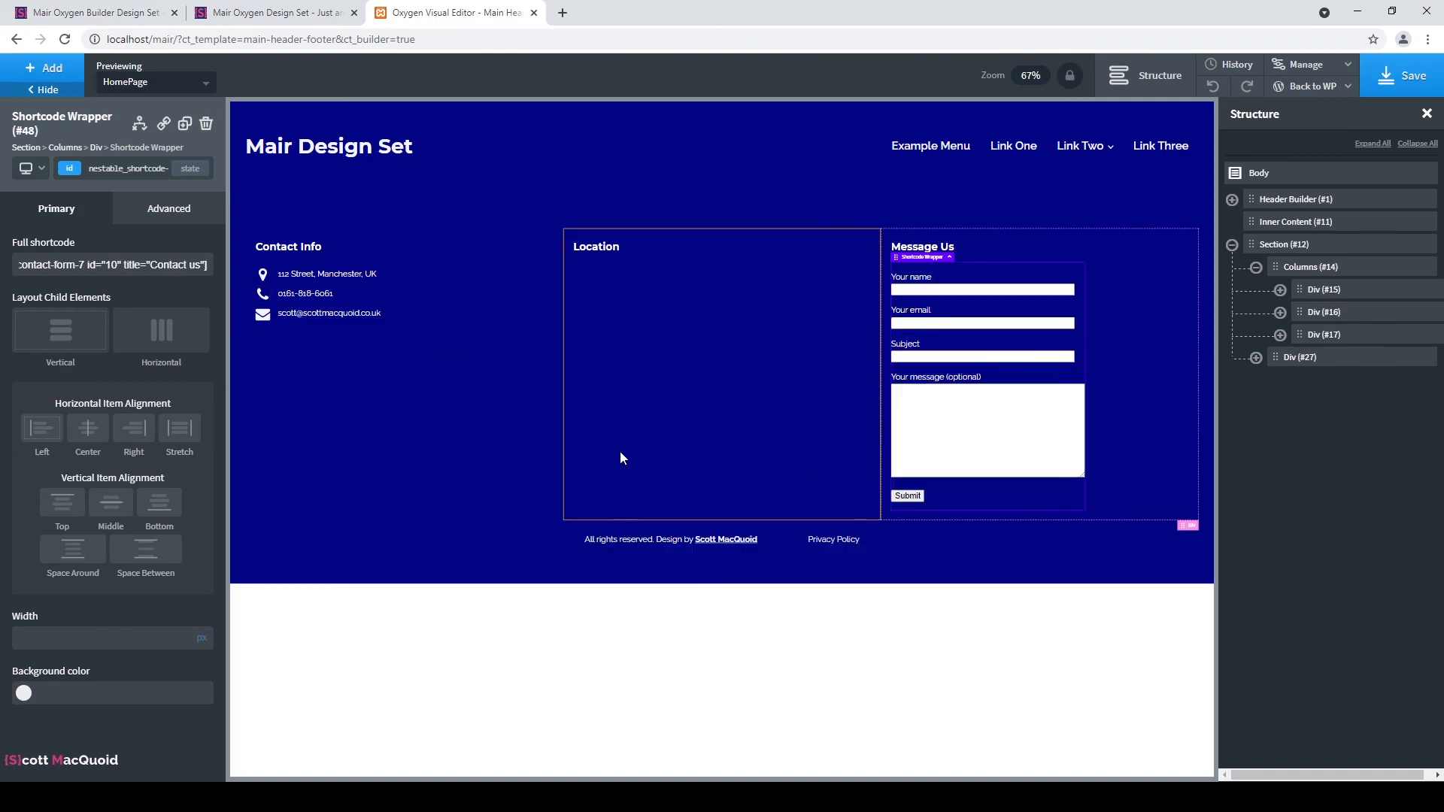
Try centring the form, set it back to left alignment, and save the template.
left_click(82, 433)
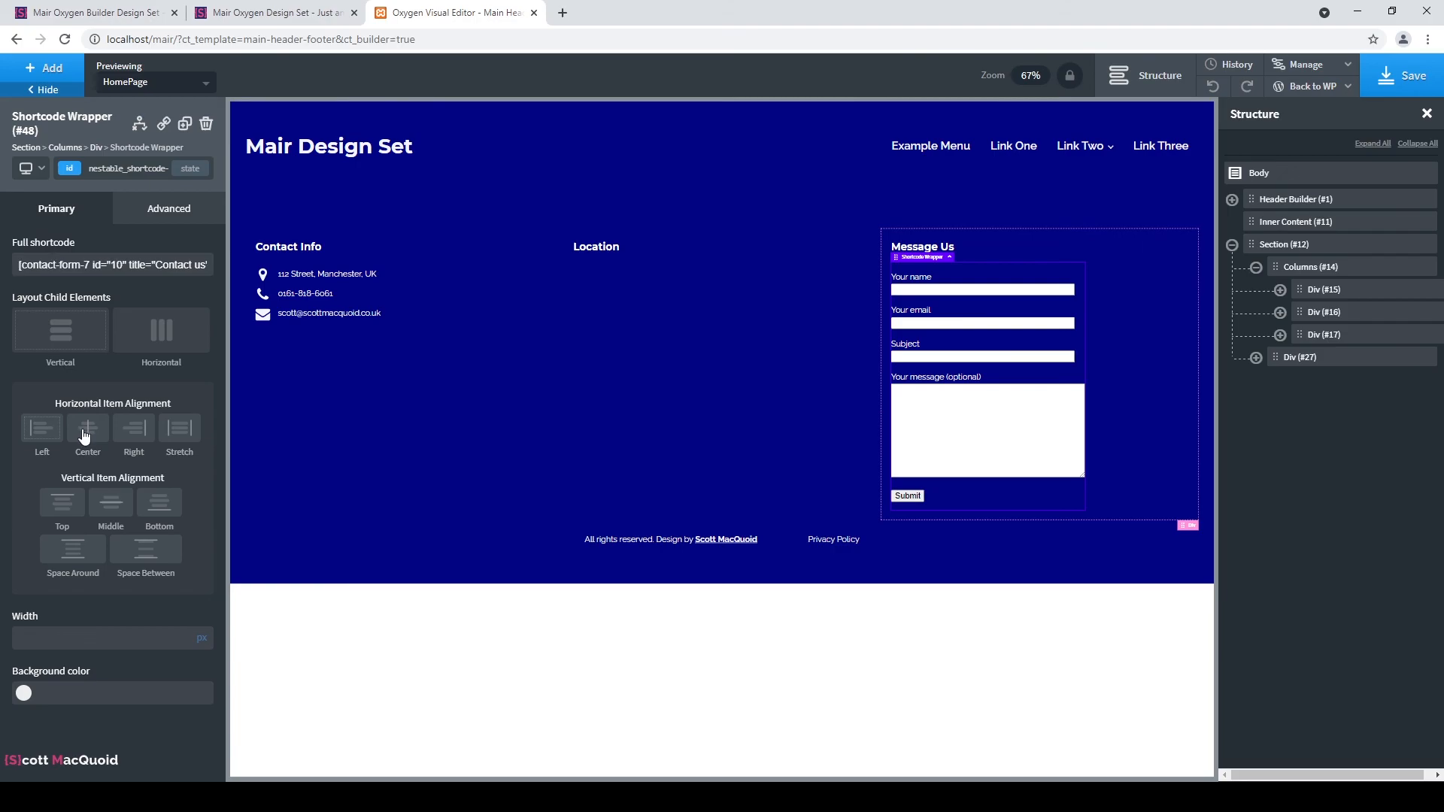
left_click(56, 428)
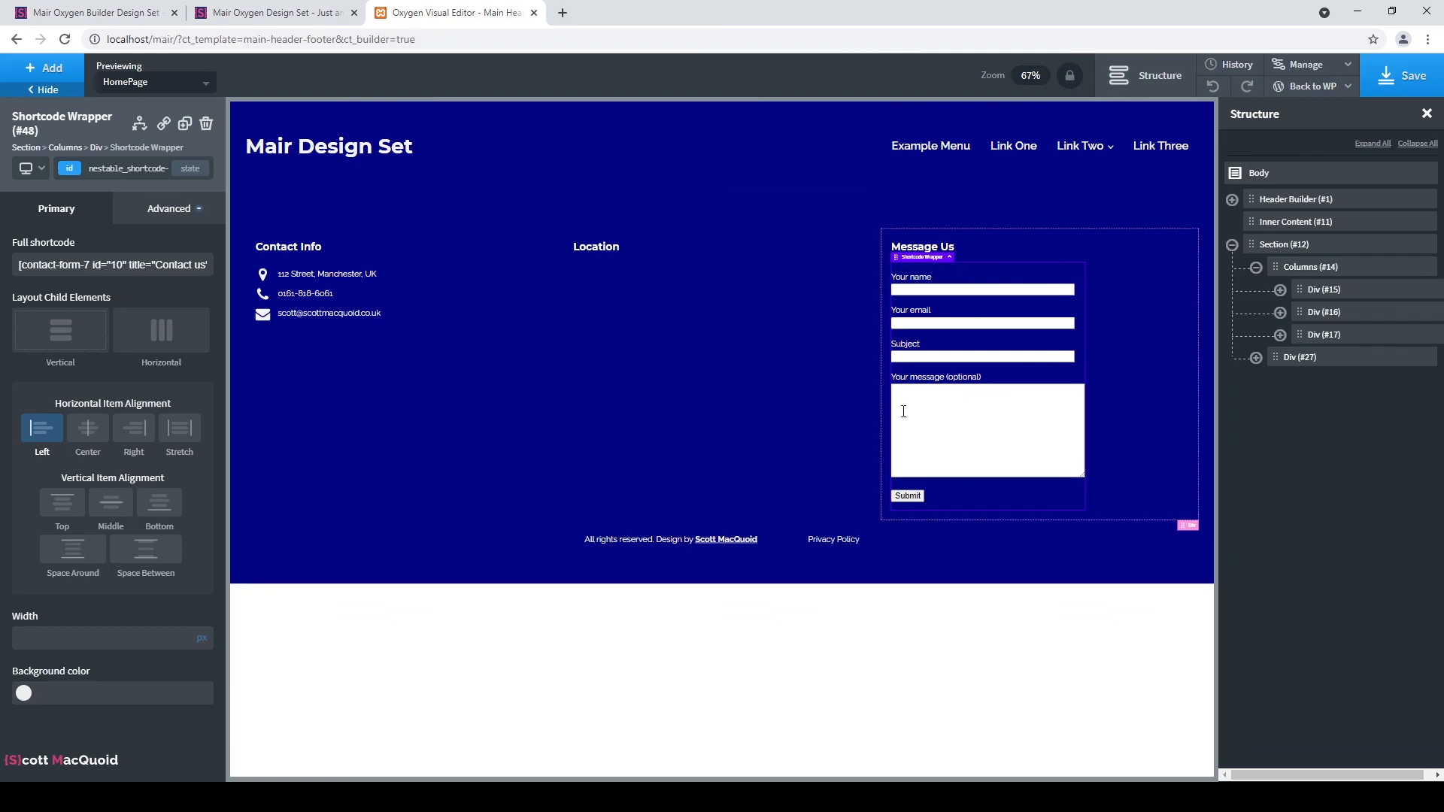
left_click(1130, 335)
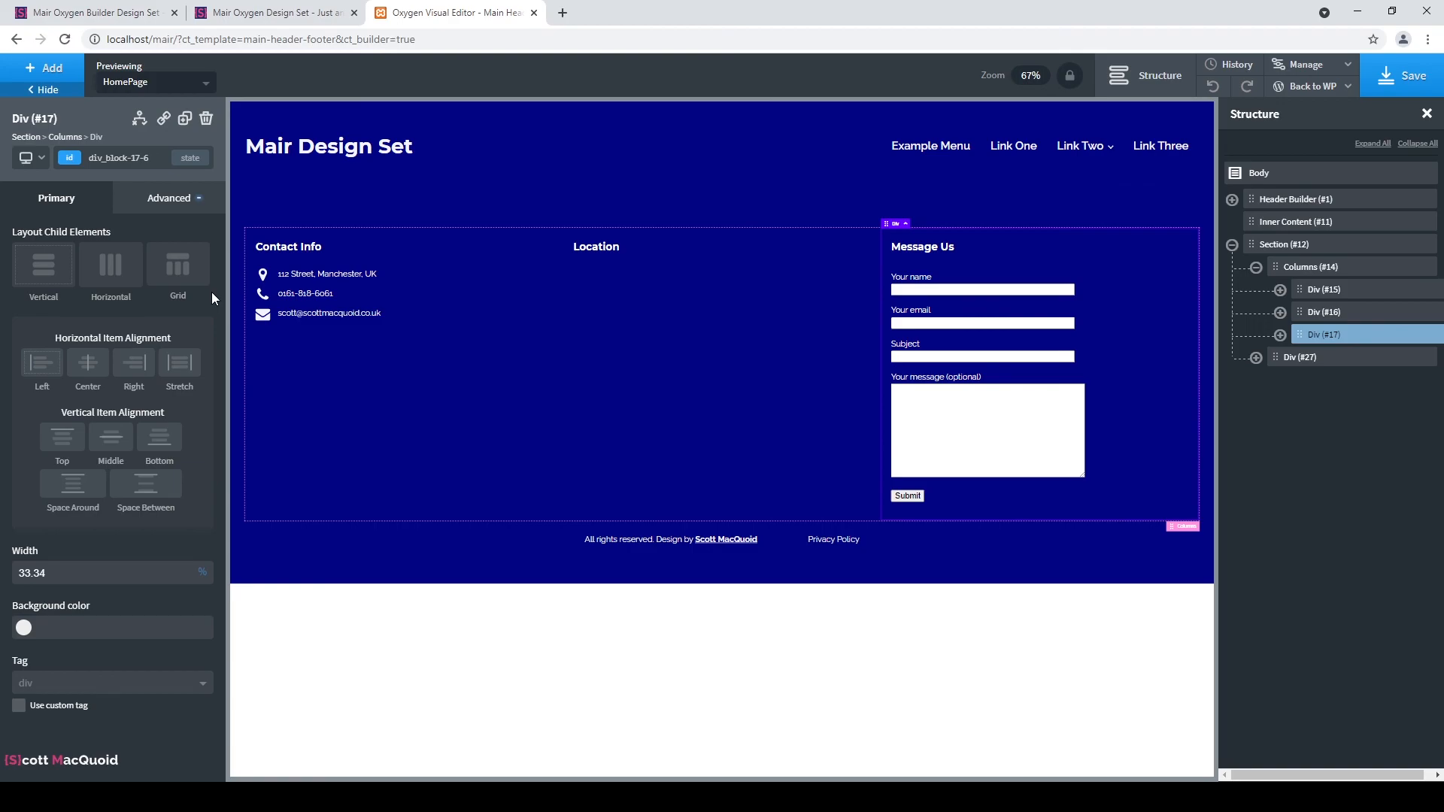
left_click(1399, 91)
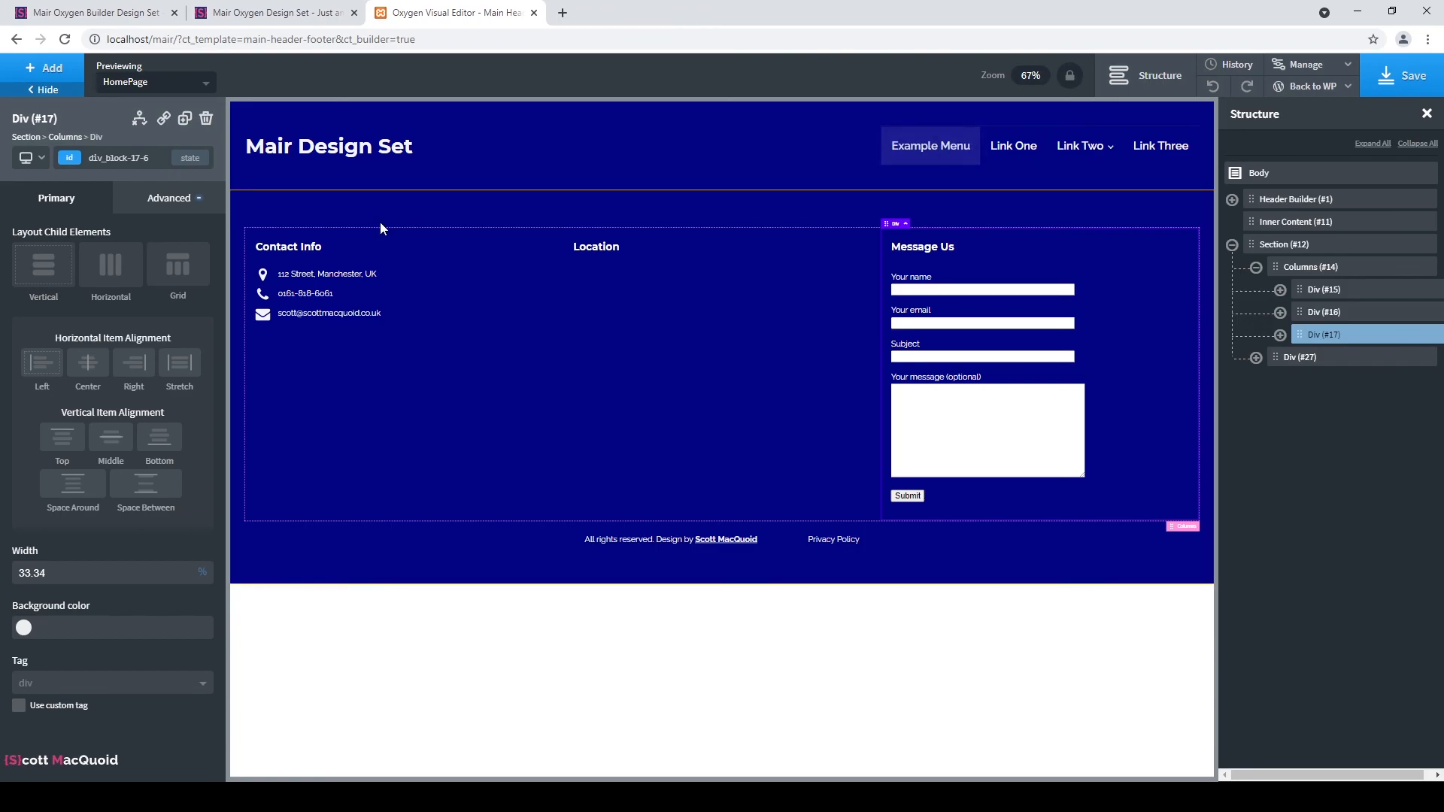
Exit Oxygen to WordPress Admin and show the All Pages list.
left_click(1312, 87)
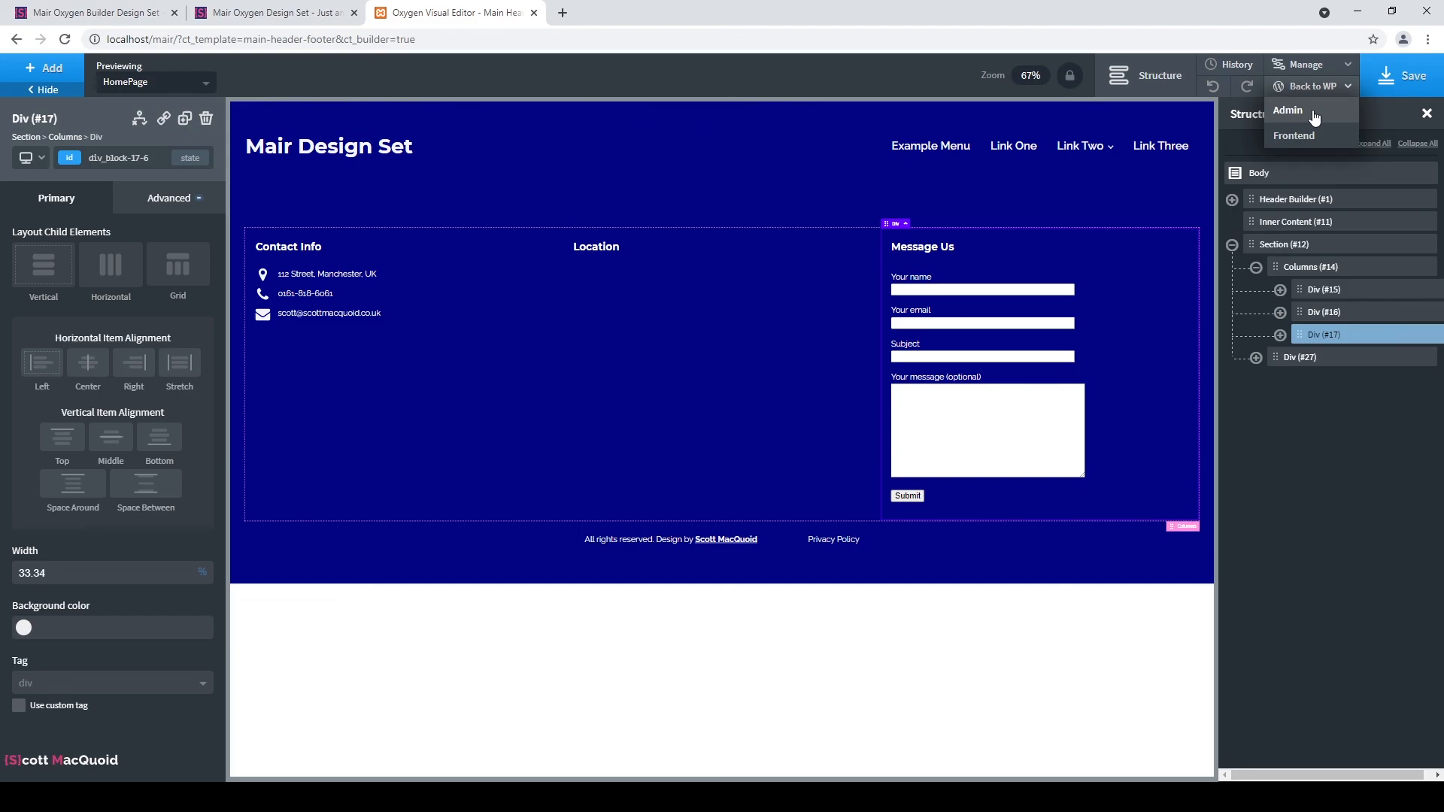
left_click(1313, 117)
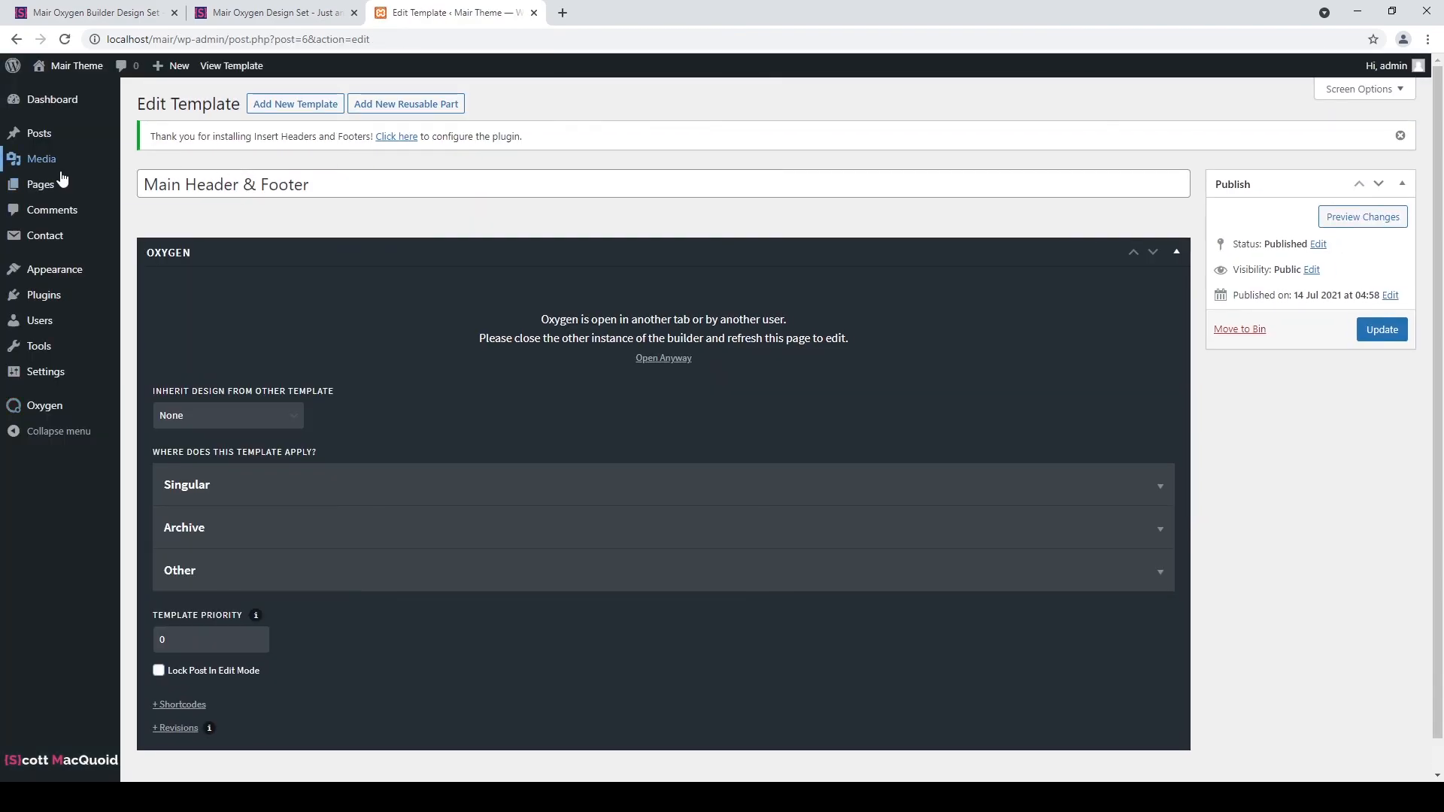
mouse_move(79, 184)
left_click(178, 186)
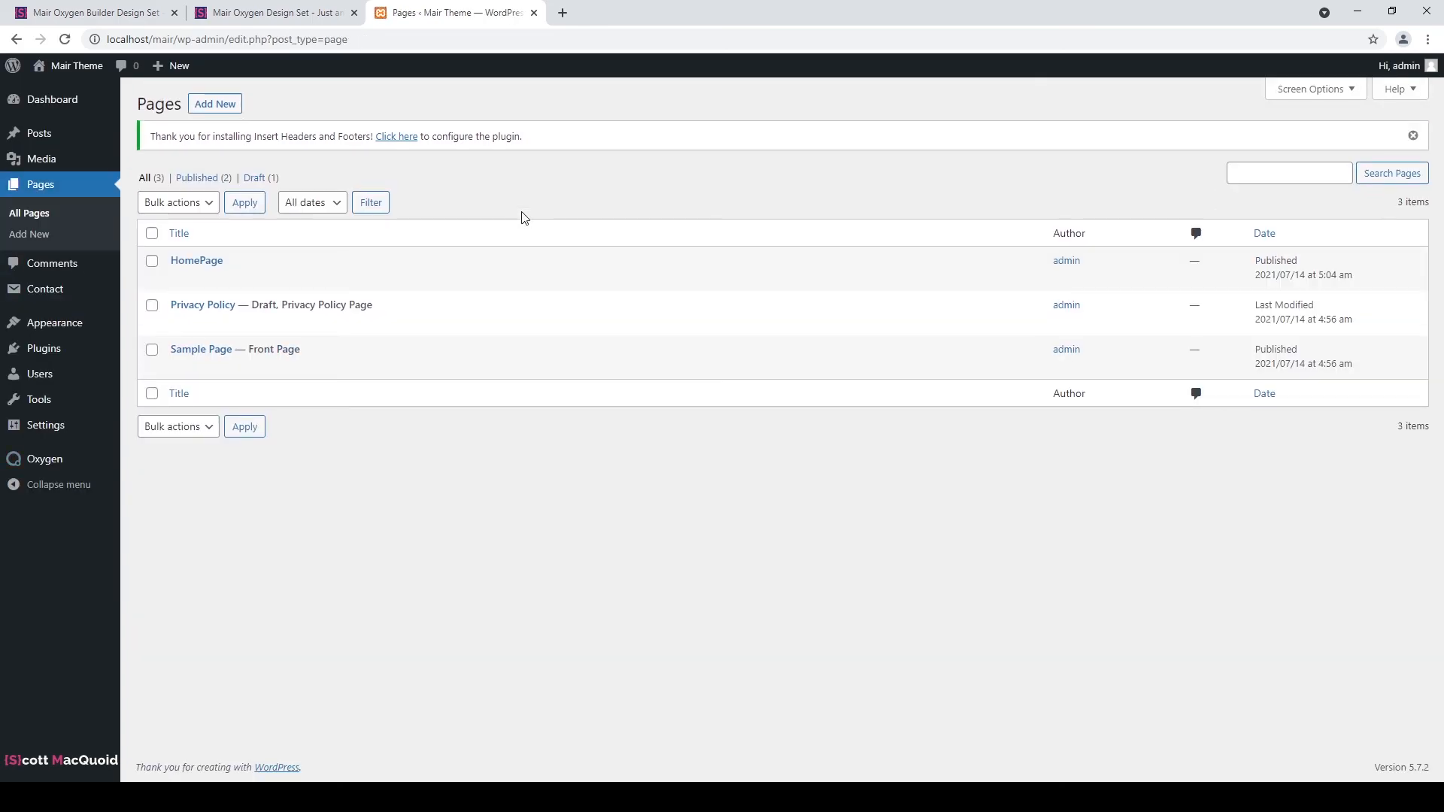
mouse_move(227, 269)
left_click(248, 797)
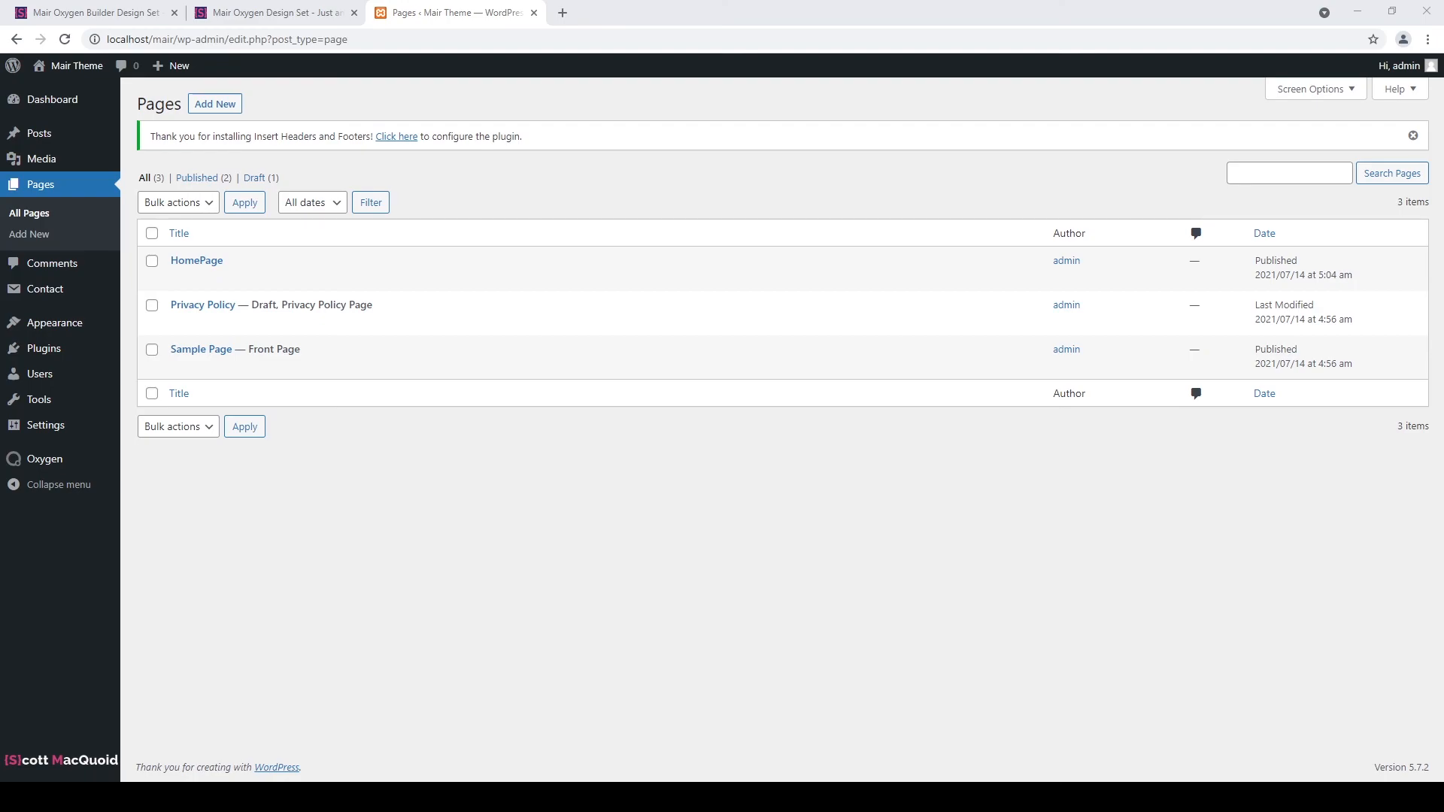